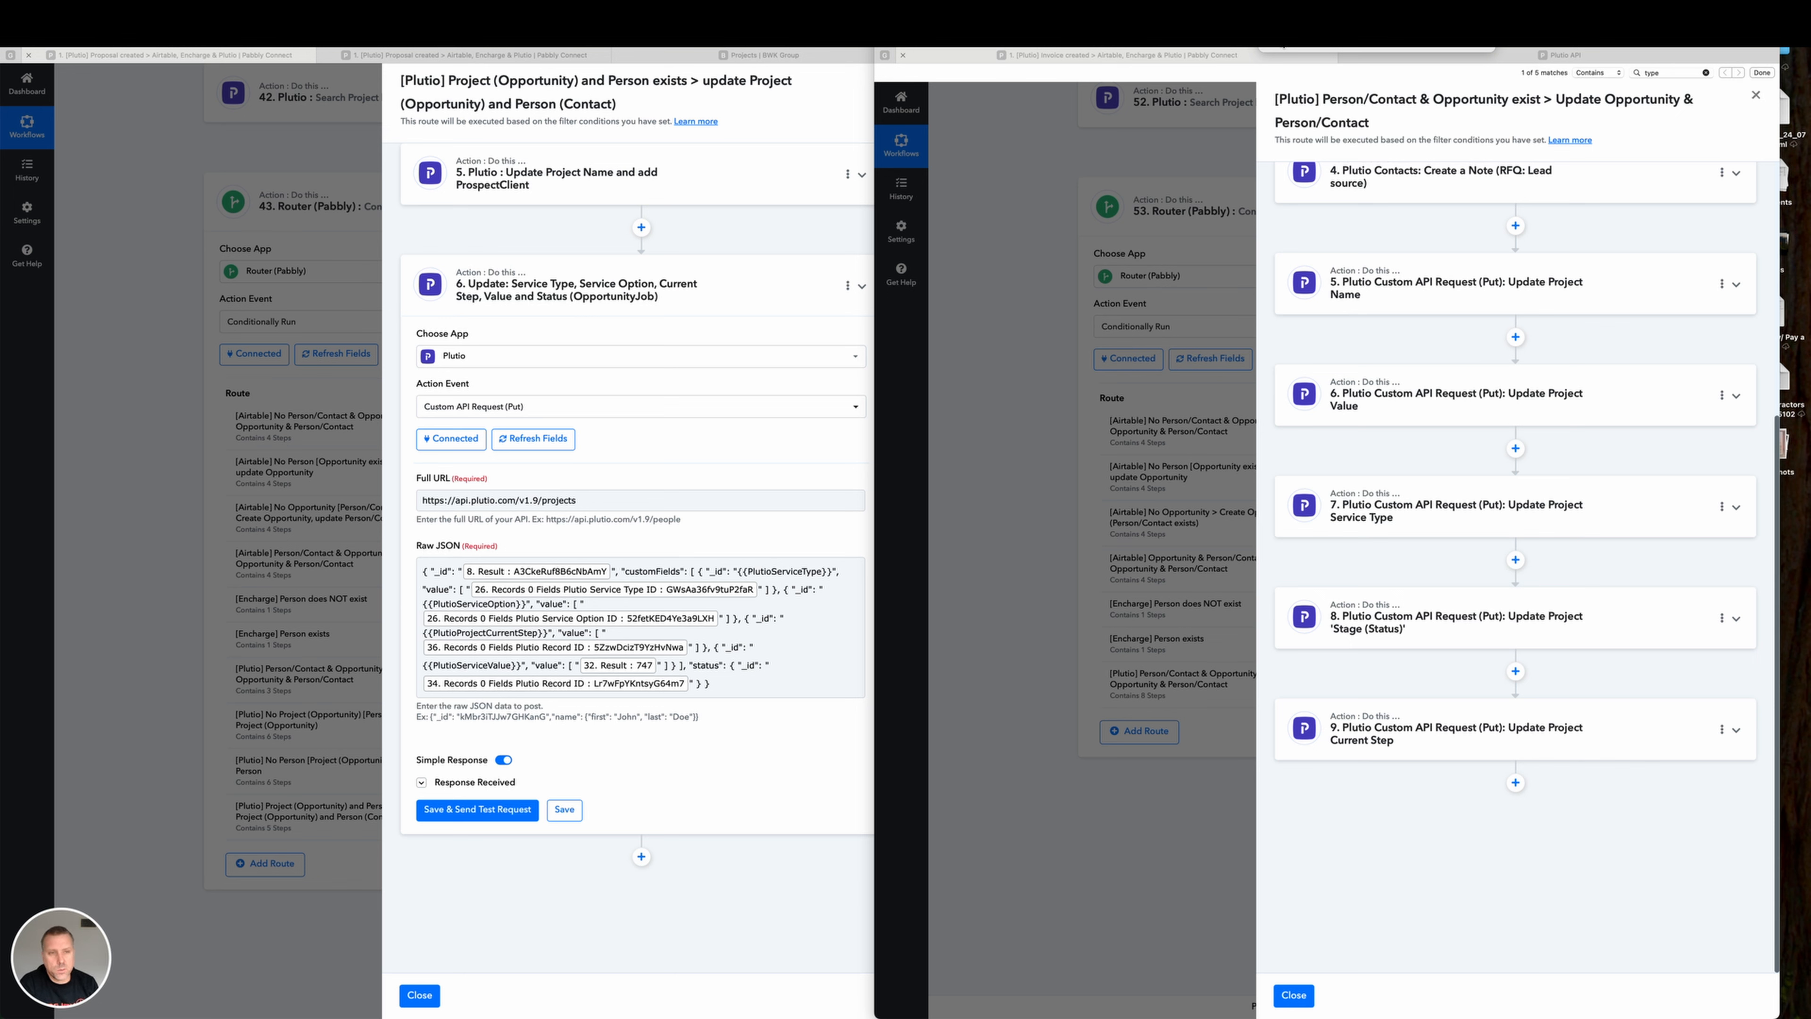
pyautogui.click(1052, 232)
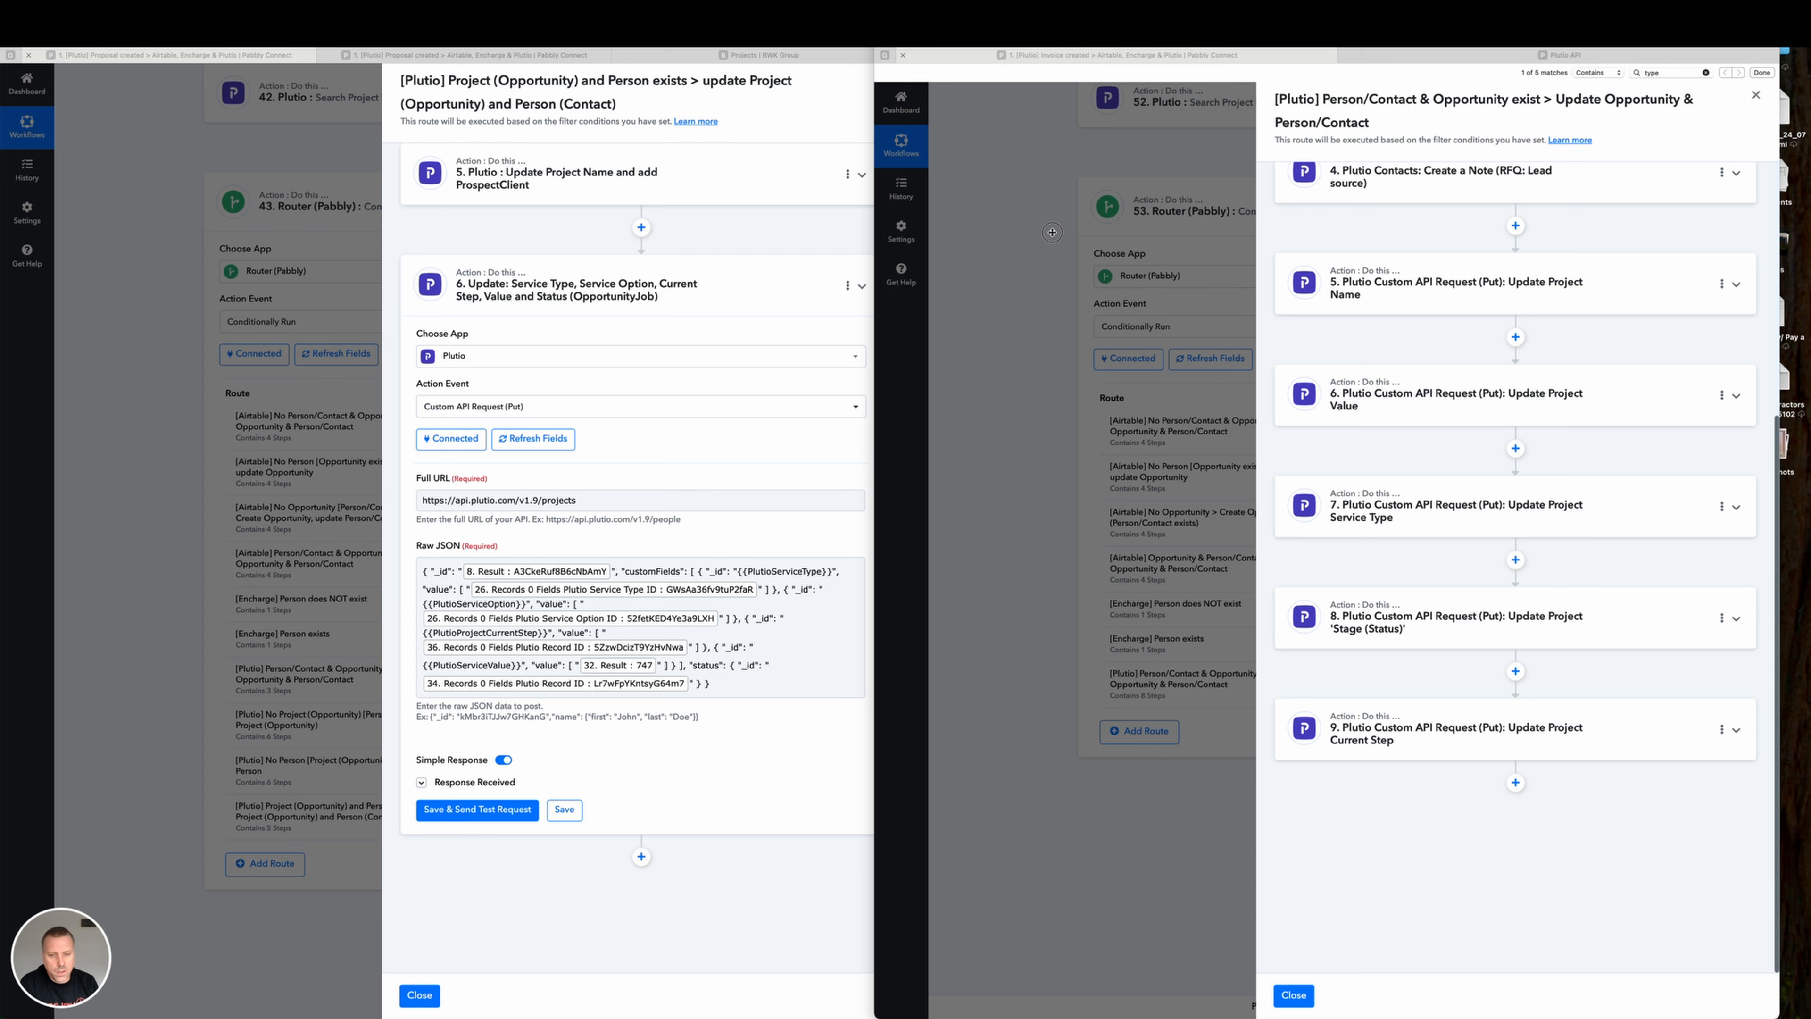
pyautogui.moveTo(1019, 273)
pyautogui.mouseDown()
pyautogui.moveTo(849, 525)
pyautogui.moveTo(861, 607)
pyautogui.moveTo(742, 610)
pyautogui.moveTo(549, 578)
pyautogui.moveTo(656, 665)
pyautogui.moveTo(648, 622)
pyautogui.moveTo(674, 640)
pyautogui.moveTo(645, 620)
pyautogui.moveTo(785, 663)
pyautogui.moveTo(1089, 369)
pyautogui.mouseUp()
pyautogui.moveTo(1113, 305)
pyautogui.mouseDown()
pyautogui.moveTo(803, 623)
pyautogui.moveTo(938, 606)
pyautogui.moveTo(1096, 470)
pyautogui.moveTo(1260, 283)
pyautogui.mouseUp()
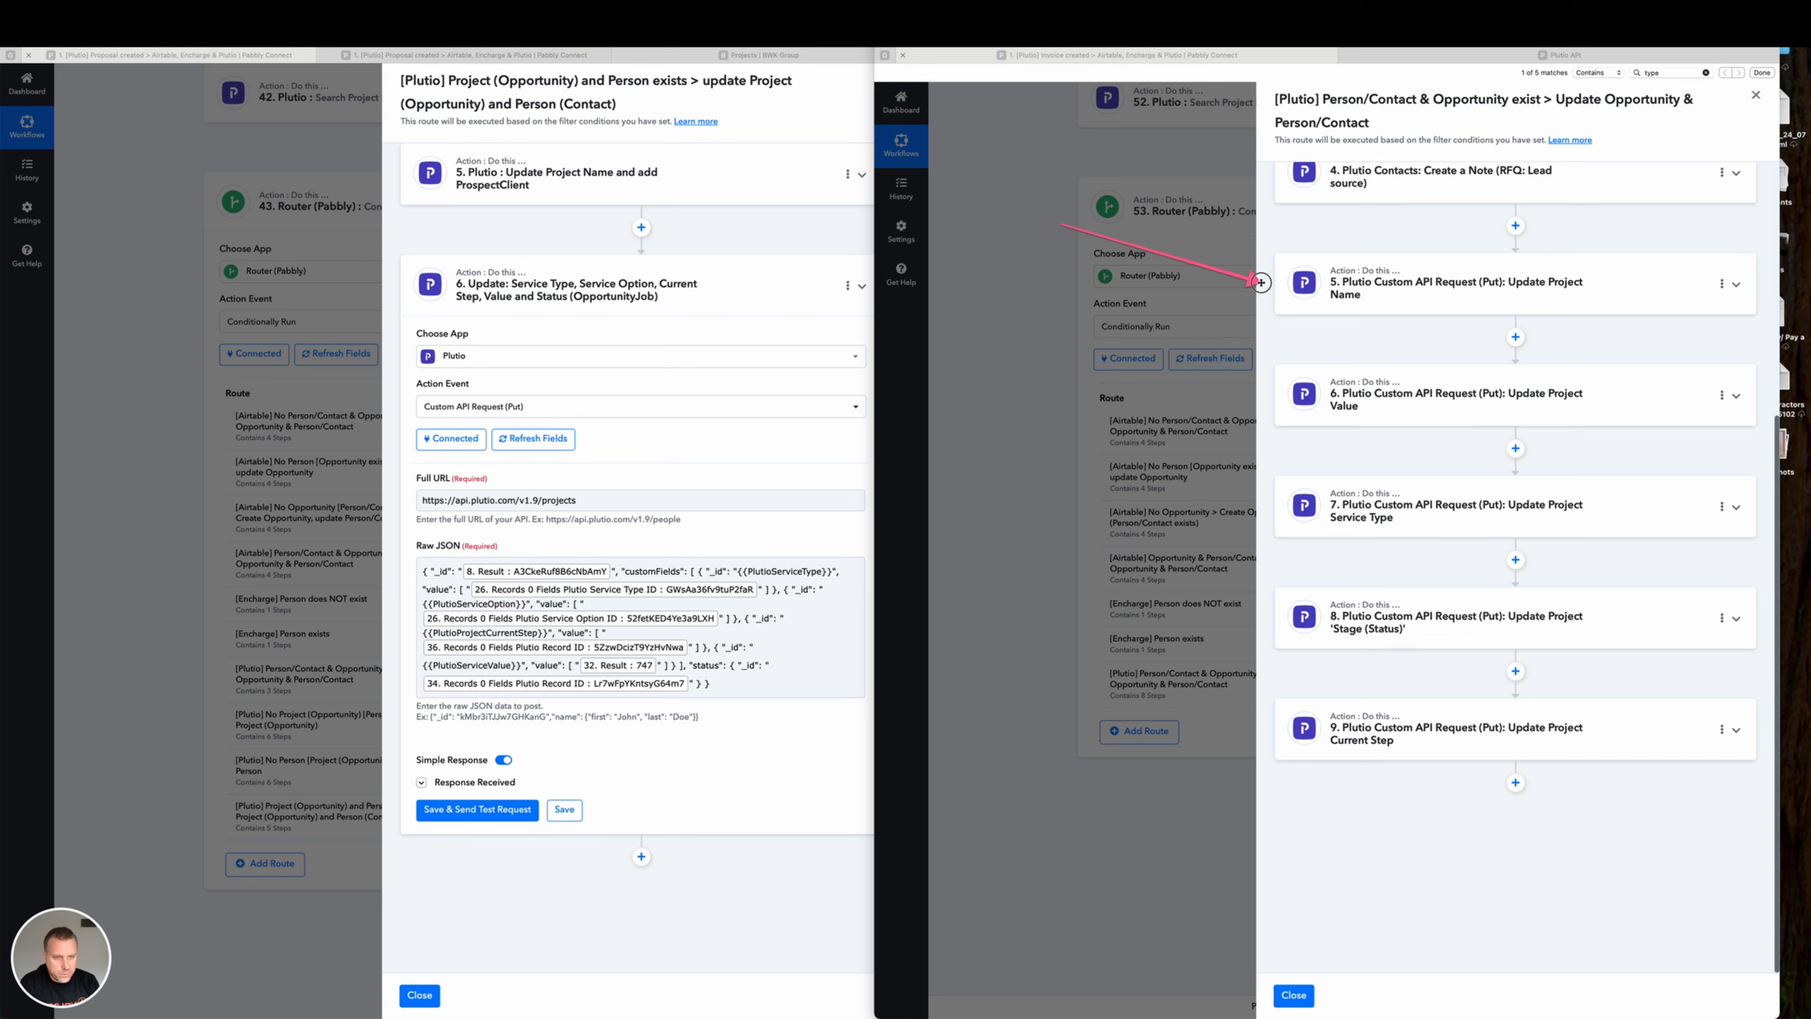
# Expand the Update Project Name request in the invoice workflow's route, examine its URL and raw JSON, and collapse it.
pyautogui.click(1736, 284)
pyautogui.scroll(-1, 1639, 499)
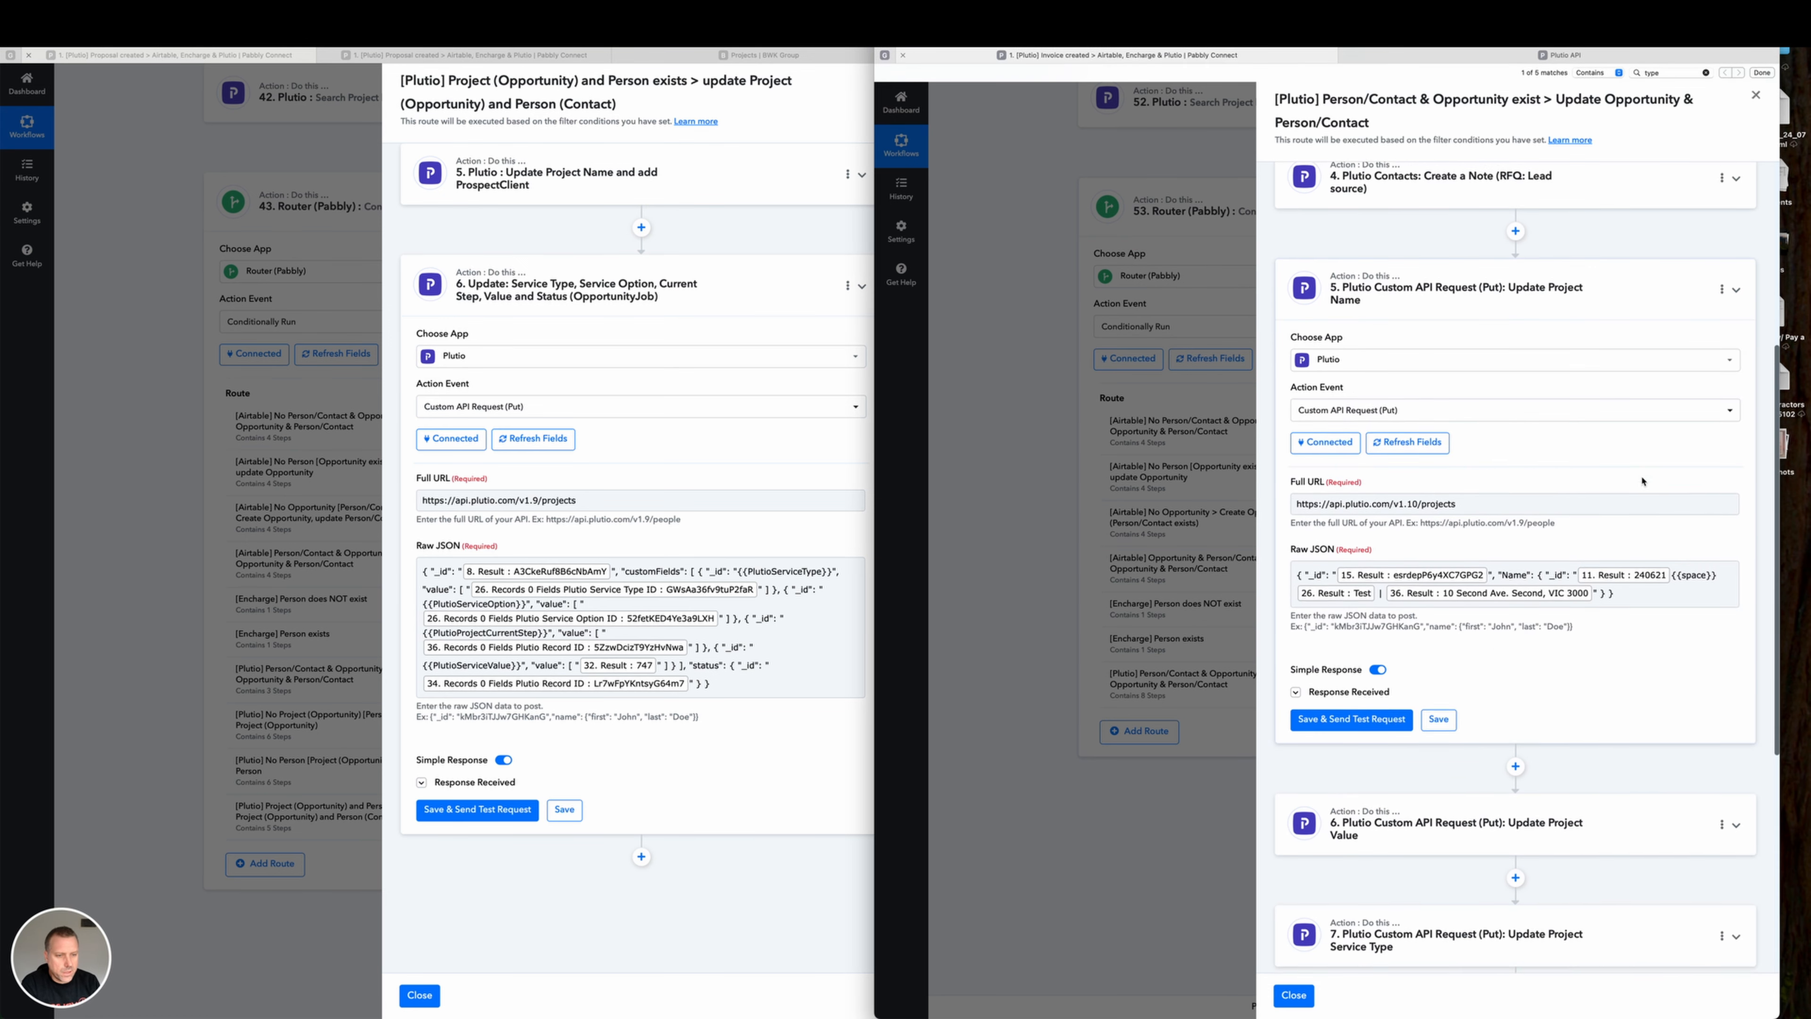
pyautogui.scroll(-1, 1613, 577)
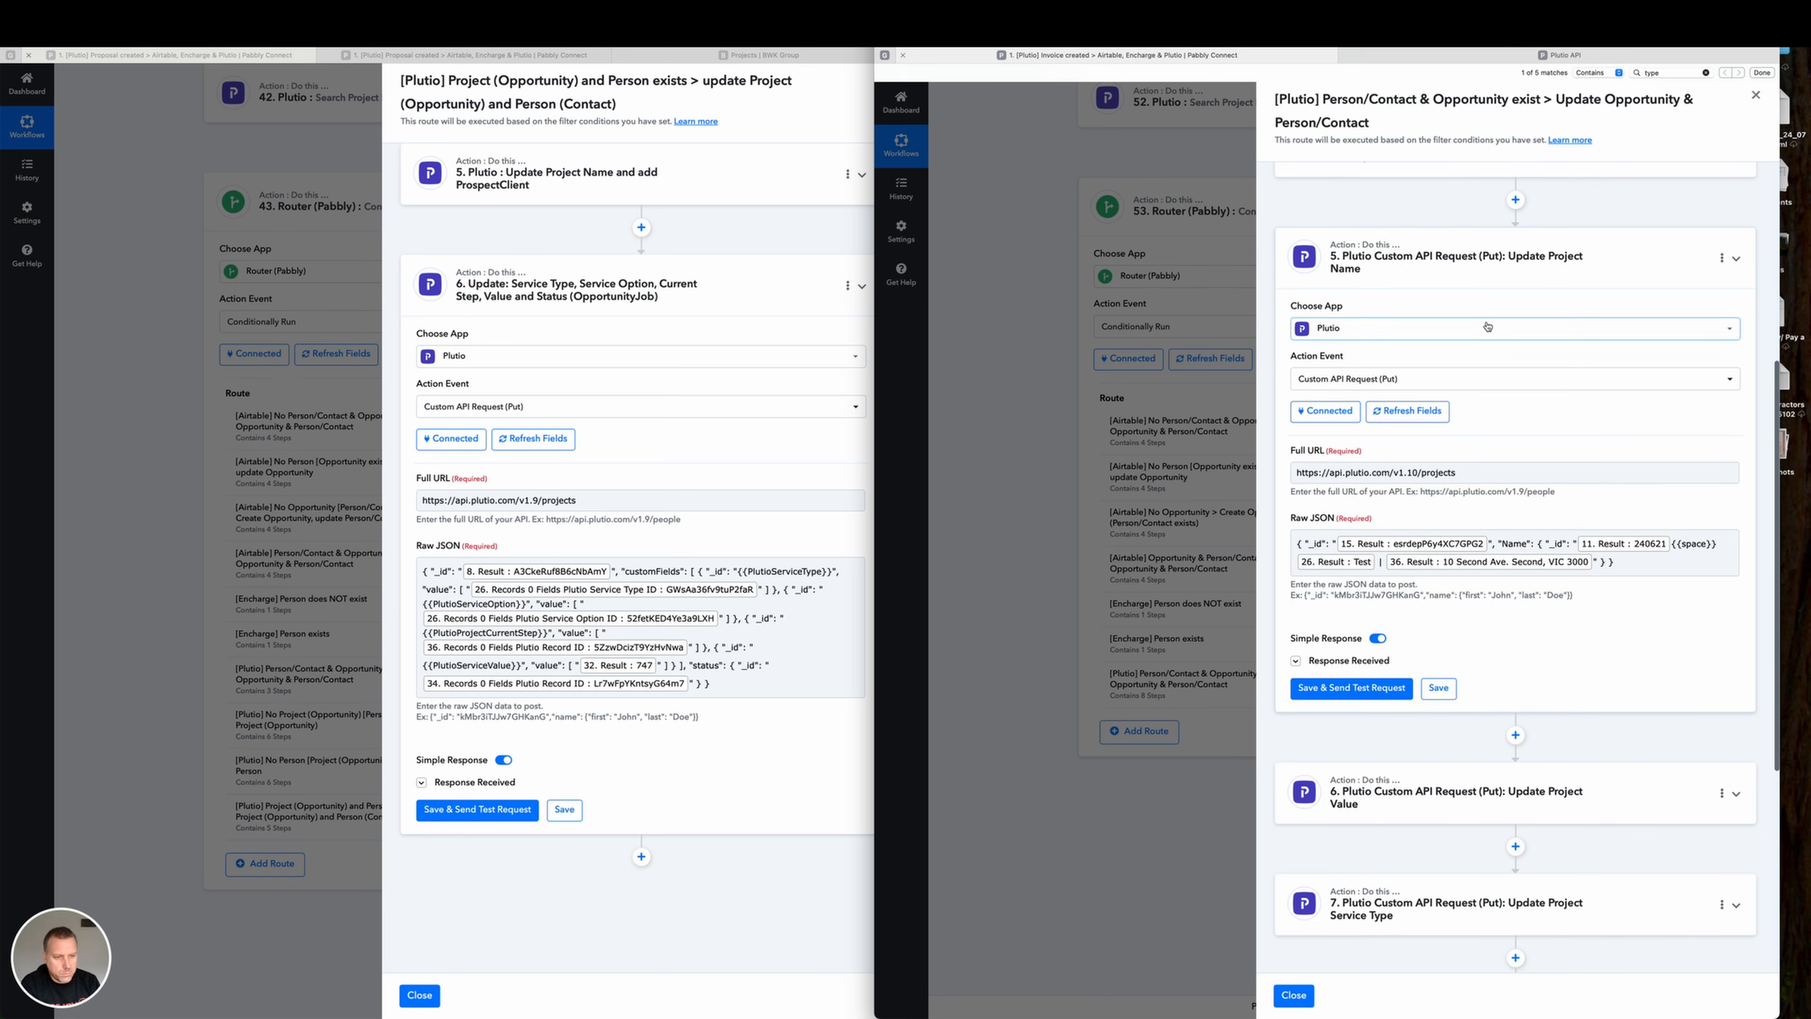
pyautogui.scroll(-1, 1487, 327)
pyautogui.click(1490, 251)
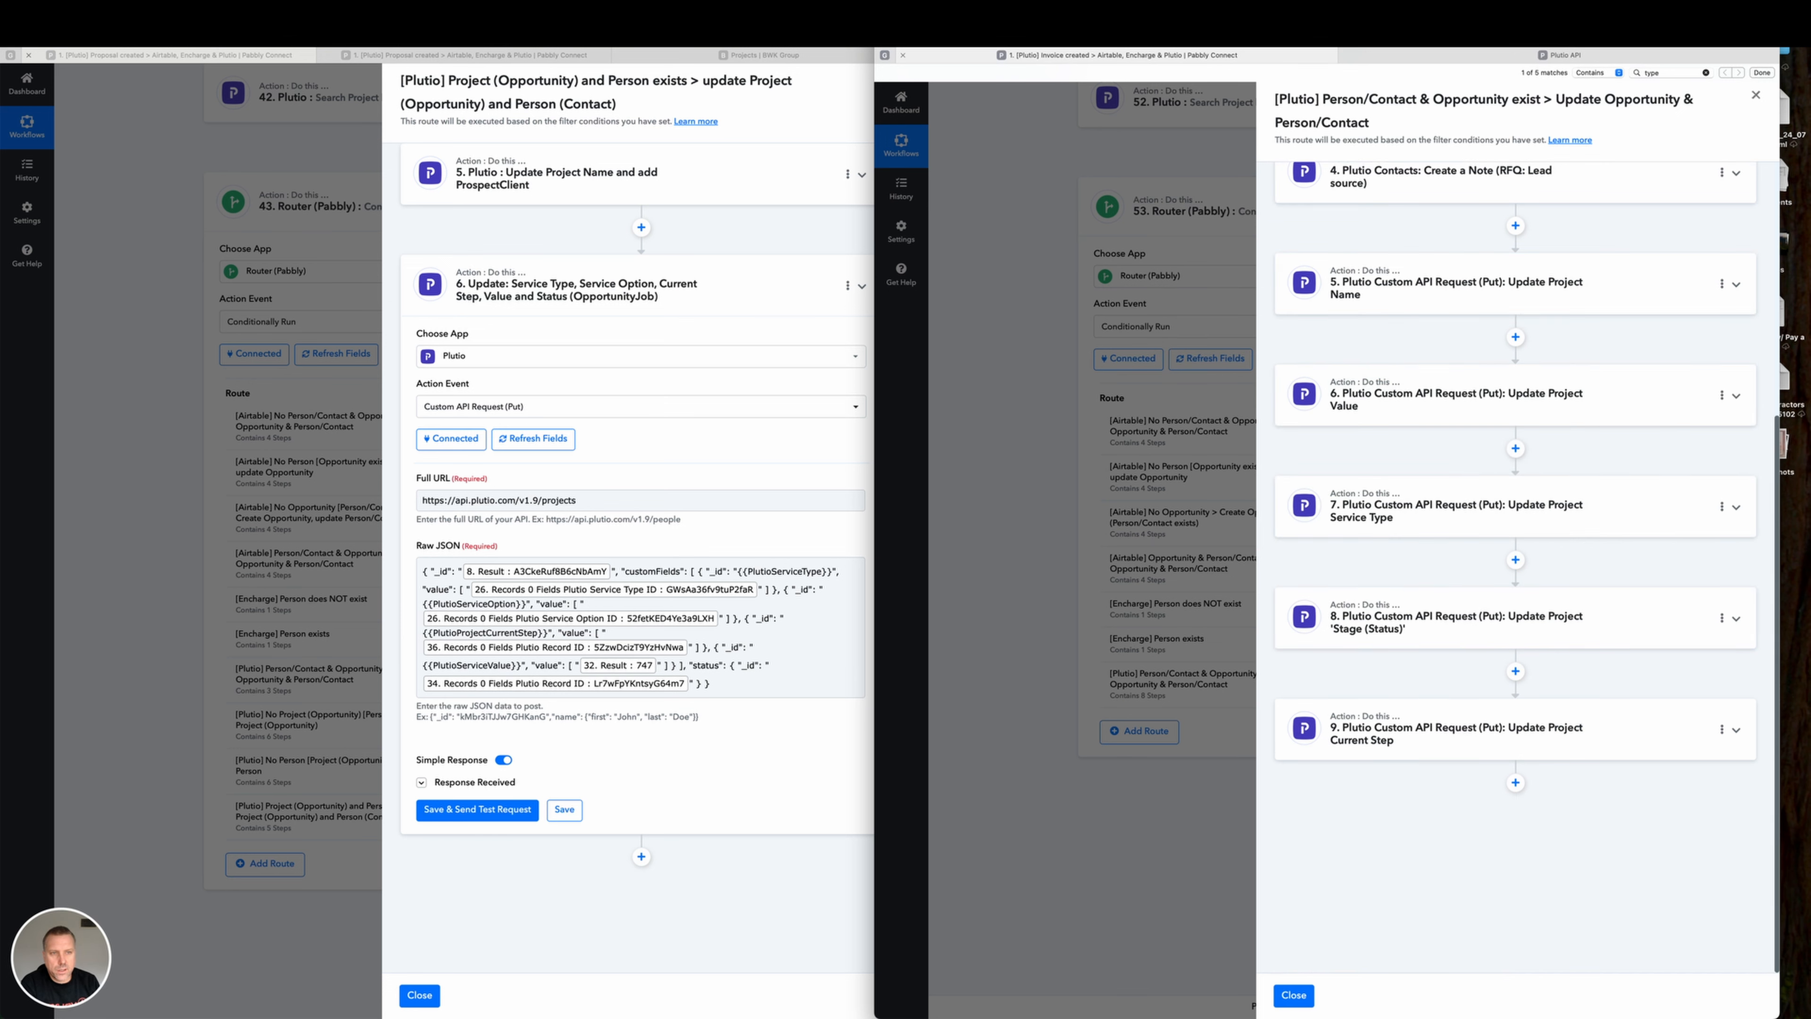
pyautogui.click(1327, 7)
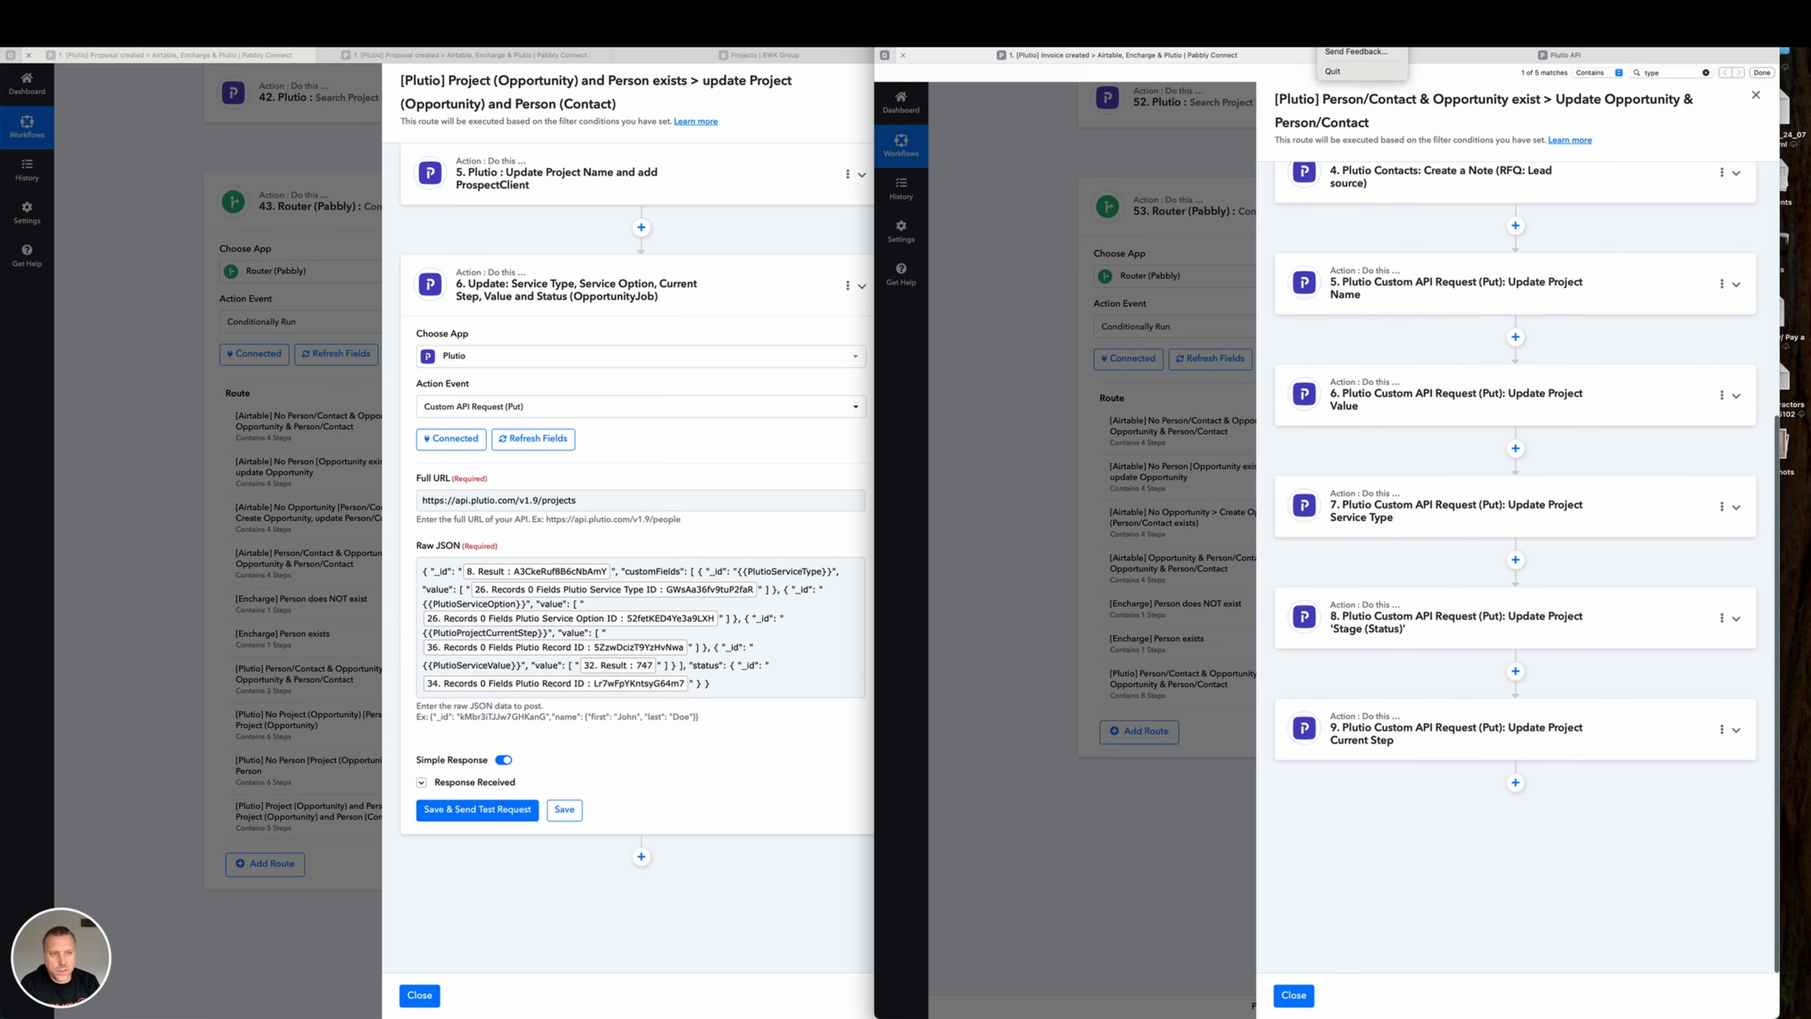
pyautogui.moveTo(844, 485)
pyautogui.mouseDown()
pyautogui.moveTo(528, 284)
pyautogui.moveTo(684, 289)
pyautogui.moveTo(457, 314)
pyautogui.moveTo(553, 305)
pyautogui.moveTo(1276, 619)
pyautogui.moveTo(1340, 666)
pyautogui.moveTo(1304, 421)
pyautogui.moveTo(1294, 619)
pyautogui.moveTo(1307, 436)
pyautogui.moveTo(933, 515)
pyautogui.moveTo(730, 586)
pyautogui.moveTo(728, 619)
pyautogui.moveTo(981, 615)
pyautogui.moveTo(988, 598)
pyautogui.mouseUp()
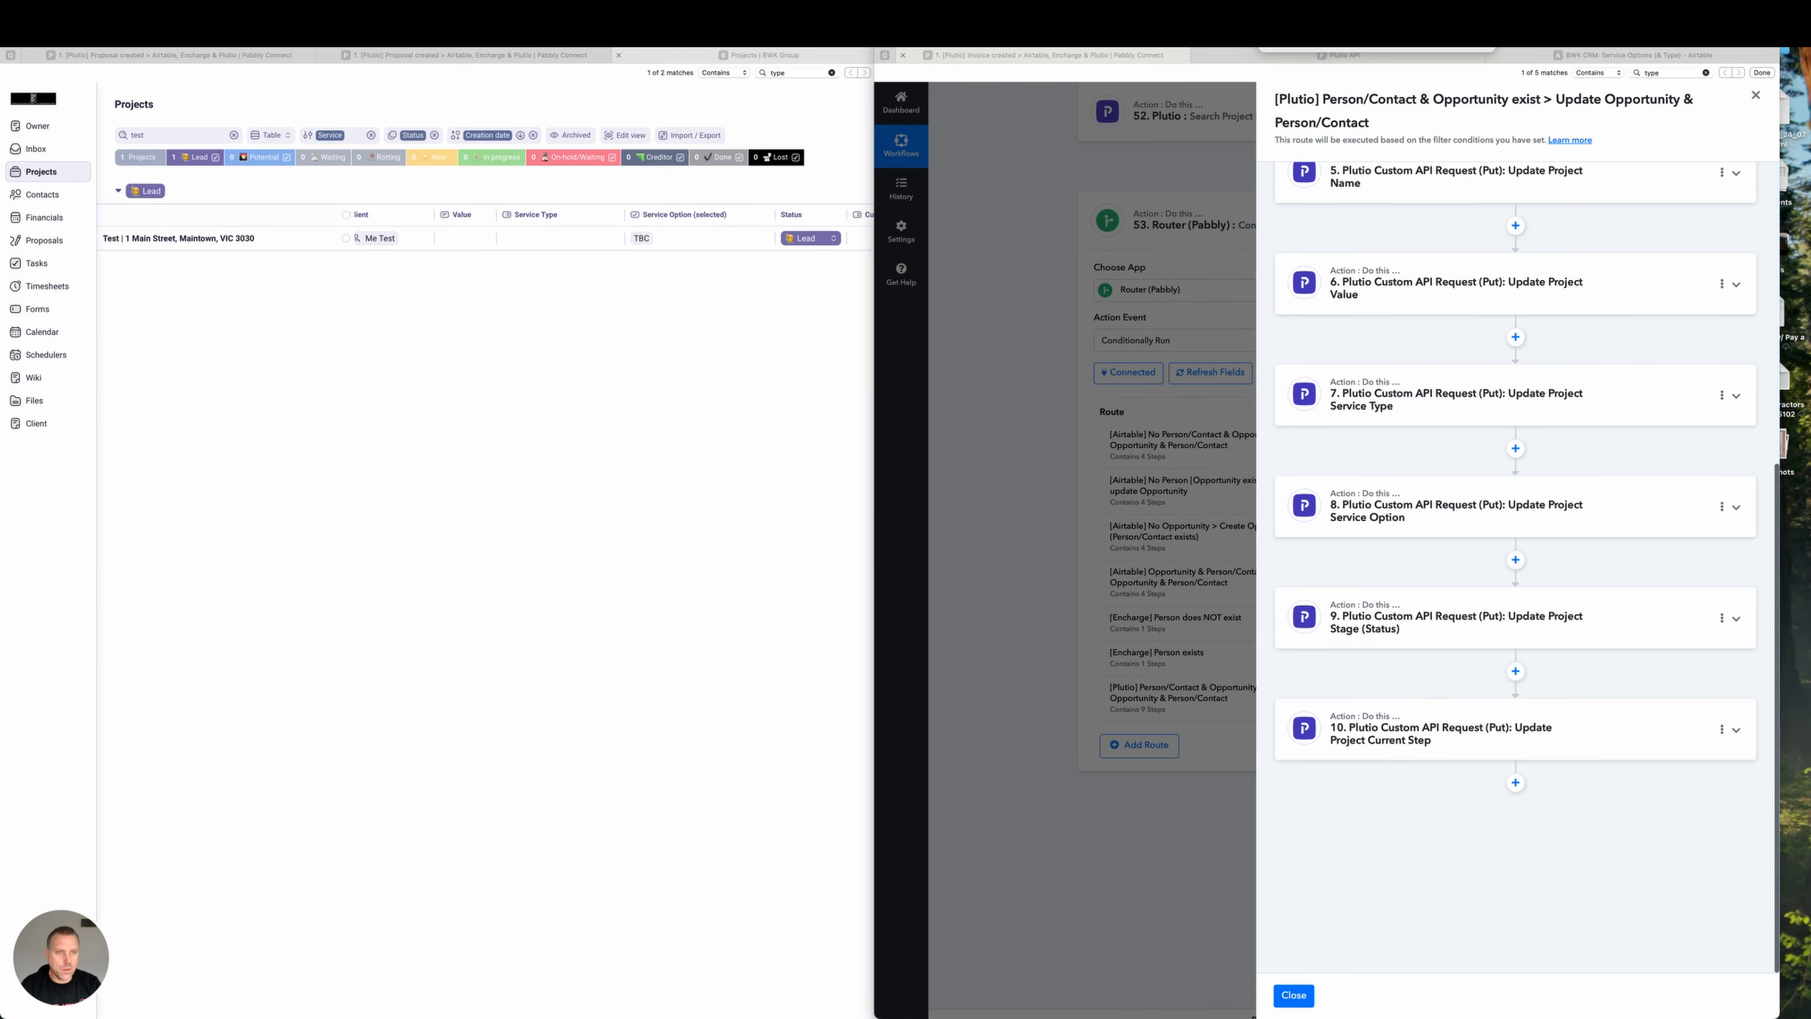
pyautogui.moveTo(599, 511)
pyautogui.mouseDown()
pyautogui.moveTo(485, 428)
pyautogui.moveTo(448, 358)
pyautogui.moveTo(340, 285)
pyautogui.moveTo(295, 279)
pyautogui.moveTo(404, 256)
pyautogui.moveTo(433, 273)
pyautogui.moveTo(448, 230)
pyautogui.moveTo(476, 261)
pyautogui.moveTo(530, 242)
pyautogui.moveTo(754, 301)
pyautogui.moveTo(876, 289)
pyautogui.moveTo(1087, 348)
pyautogui.moveTo(1344, 306)
pyautogui.mouseUp()
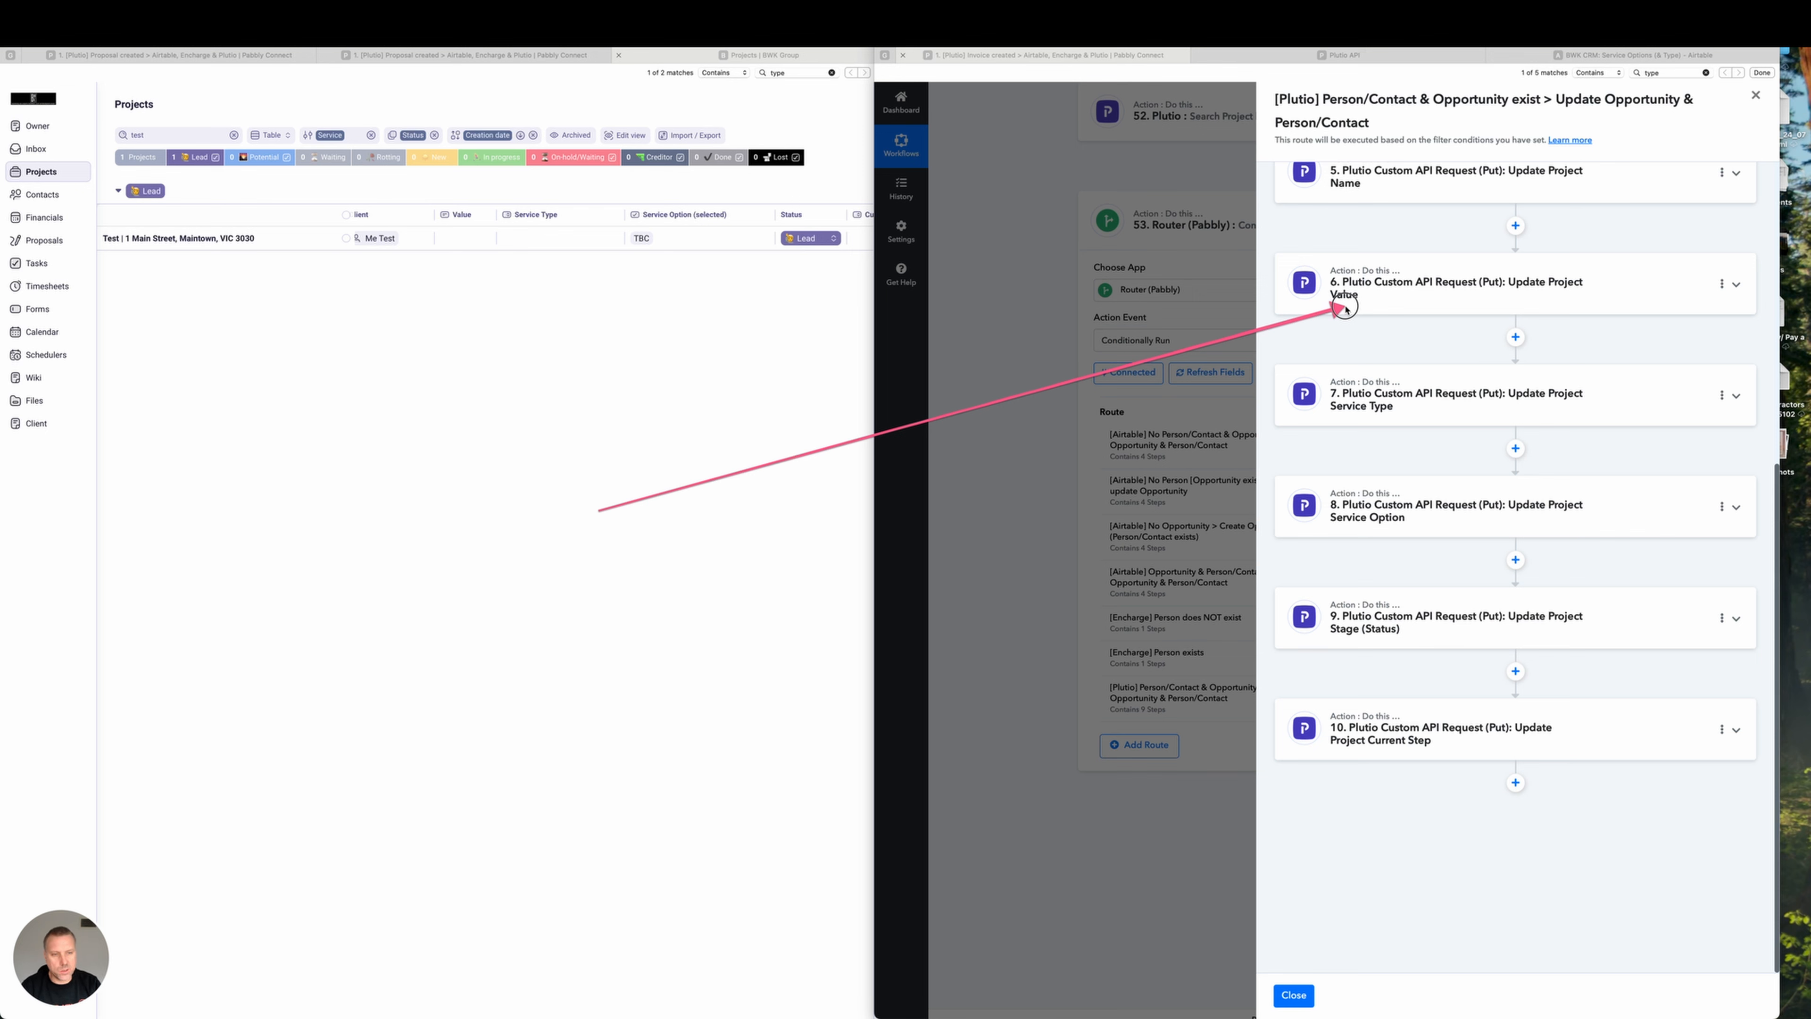
pyautogui.moveTo(1343, 306)
pyautogui.mouseDown()
pyautogui.moveTo(1401, 229)
pyautogui.moveTo(1417, 613)
pyautogui.moveTo(1403, 508)
pyautogui.moveTo(1183, 453)
pyautogui.moveTo(766, 400)
pyautogui.moveTo(553, 325)
pyautogui.moveTo(473, 231)
pyautogui.moveTo(462, 243)
pyautogui.moveTo(780, 250)
pyautogui.moveTo(854, 313)
pyautogui.moveTo(1060, 358)
pyautogui.moveTo(1223, 338)
pyautogui.moveTo(1274, 255)
pyautogui.moveTo(448, 251)
pyautogui.moveTo(656, 242)
pyautogui.moveTo(519, 231)
pyautogui.moveTo(711, 267)
pyautogui.moveTo(449, 235)
pyautogui.moveTo(700, 247)
pyautogui.mouseUp()
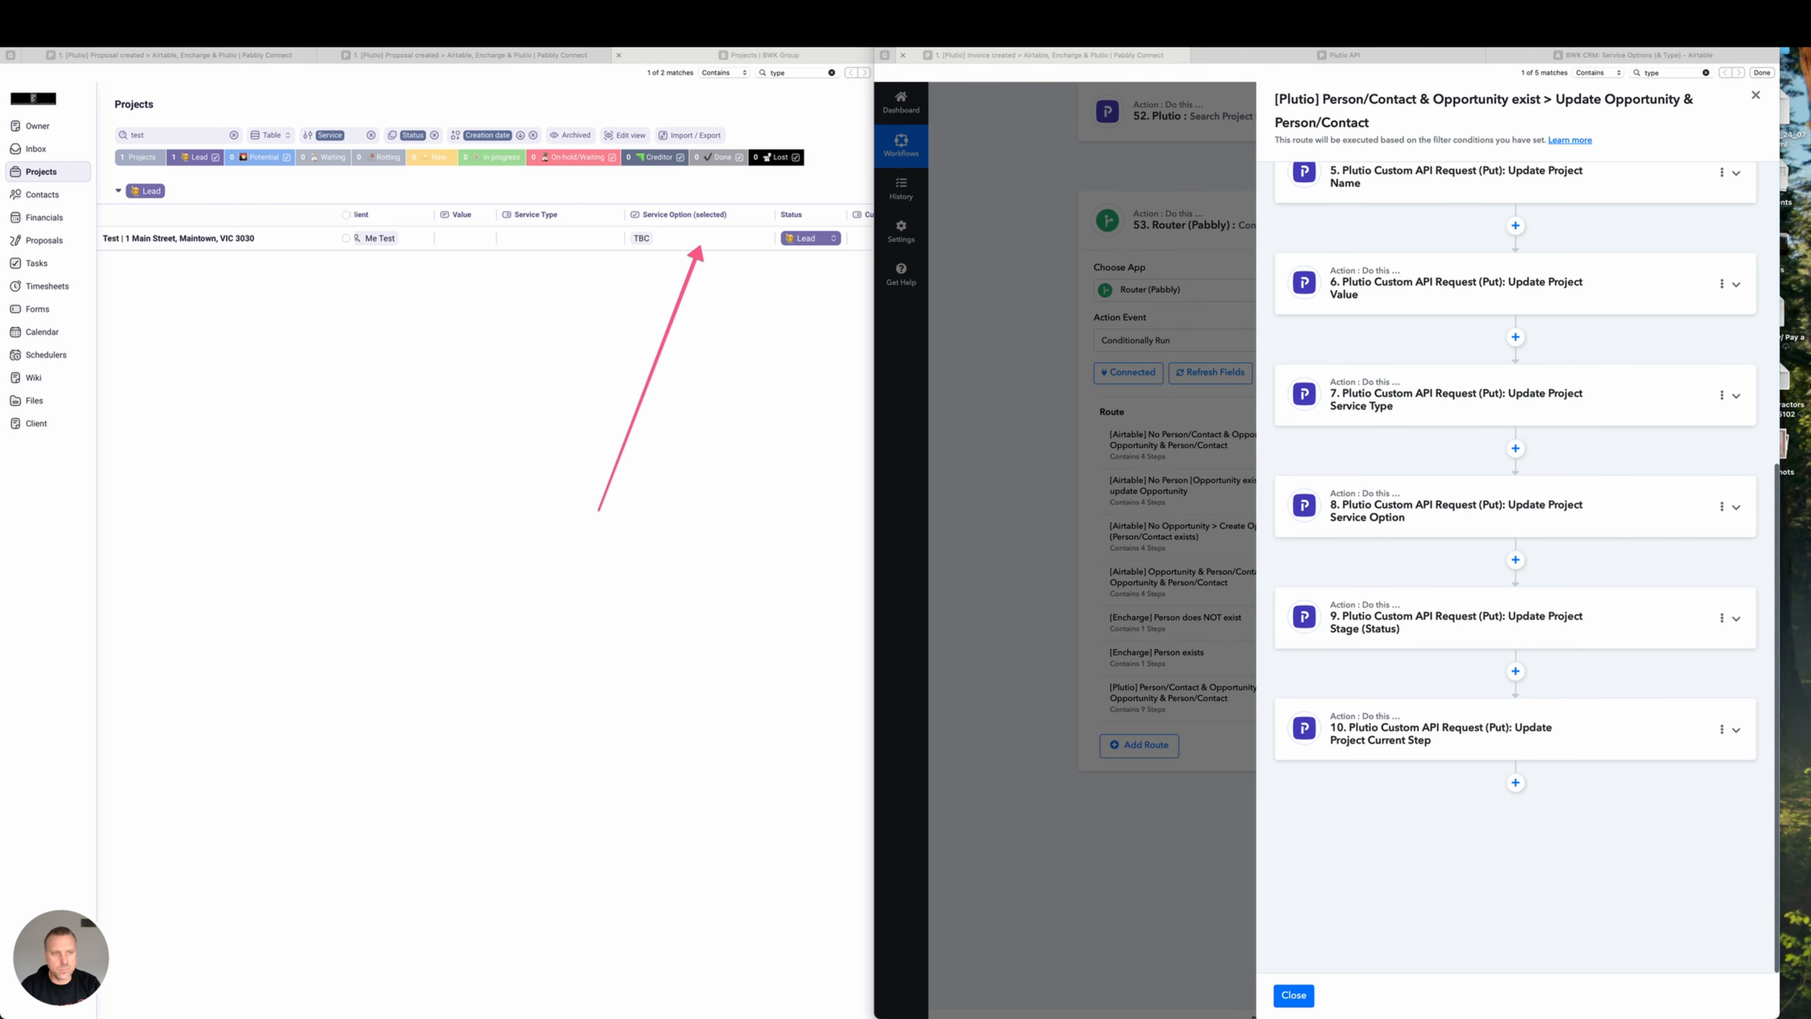
# Examine the raw JSON of the proposal workflow's combined Service Type, Service Option, Current Step, Value and Status update request.
pyautogui.click(230, 55)
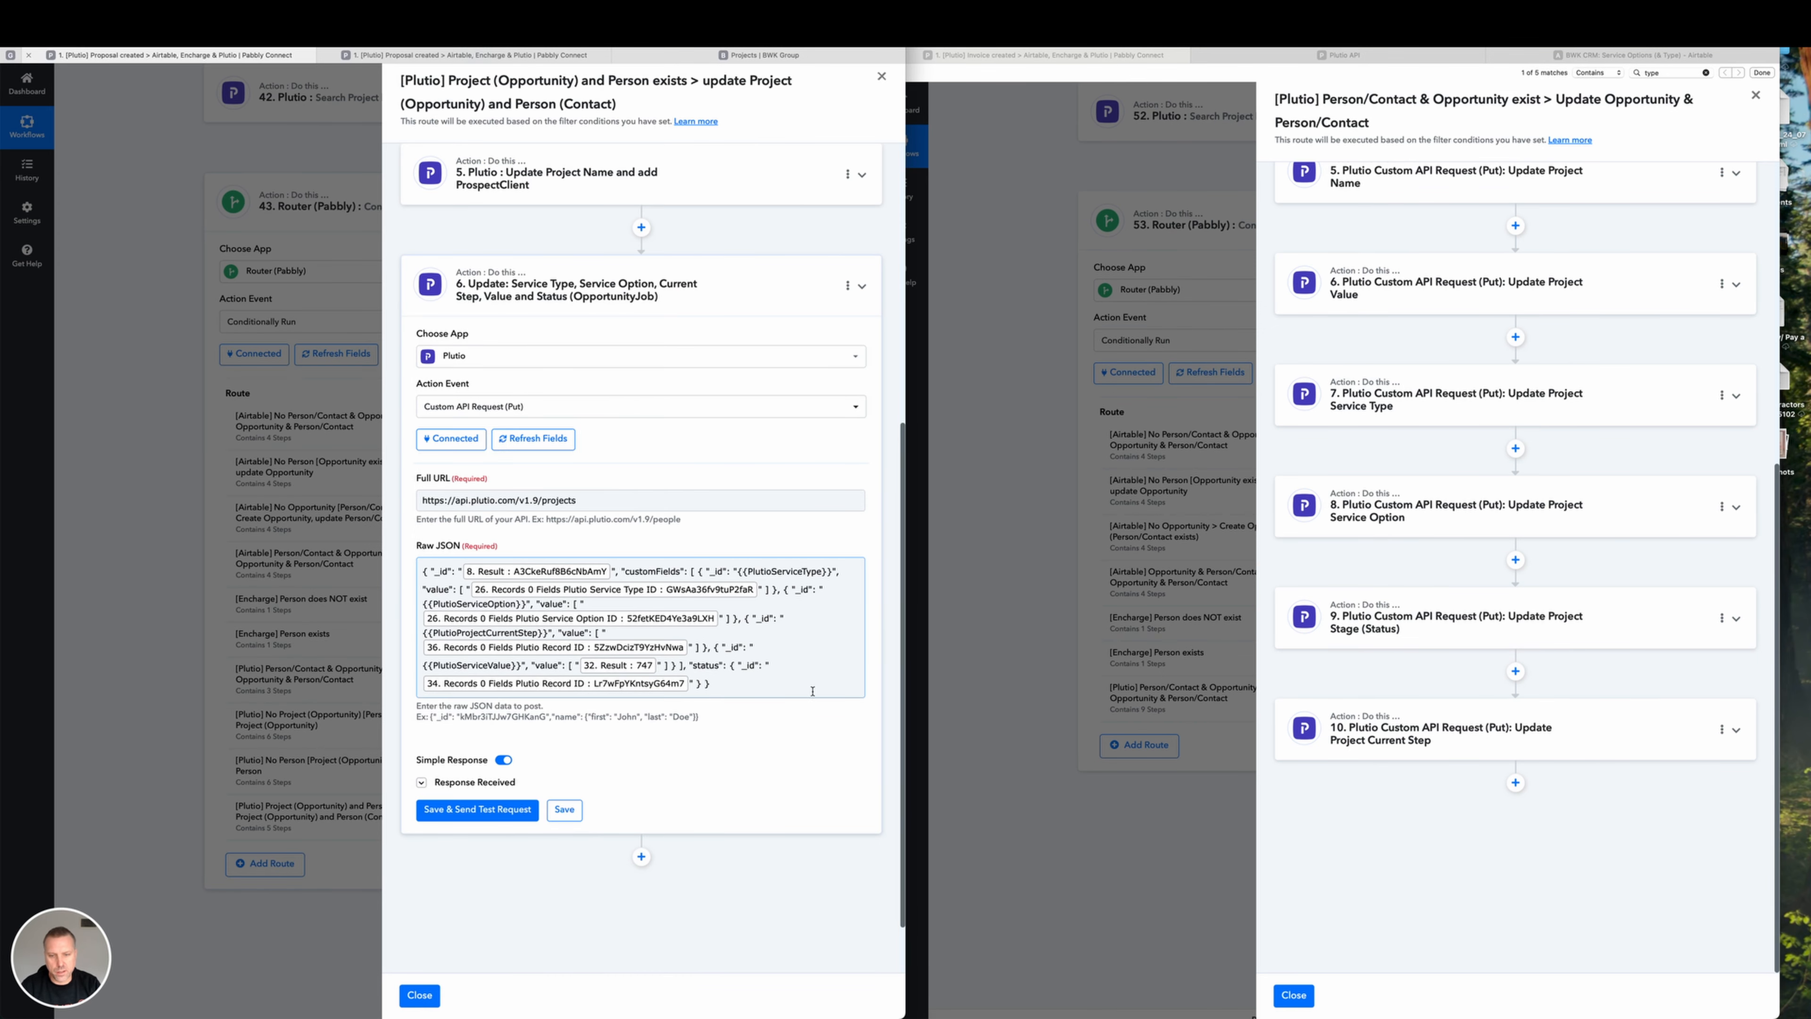
pyautogui.moveTo(812, 691); pyautogui.dragTo(428, 567)
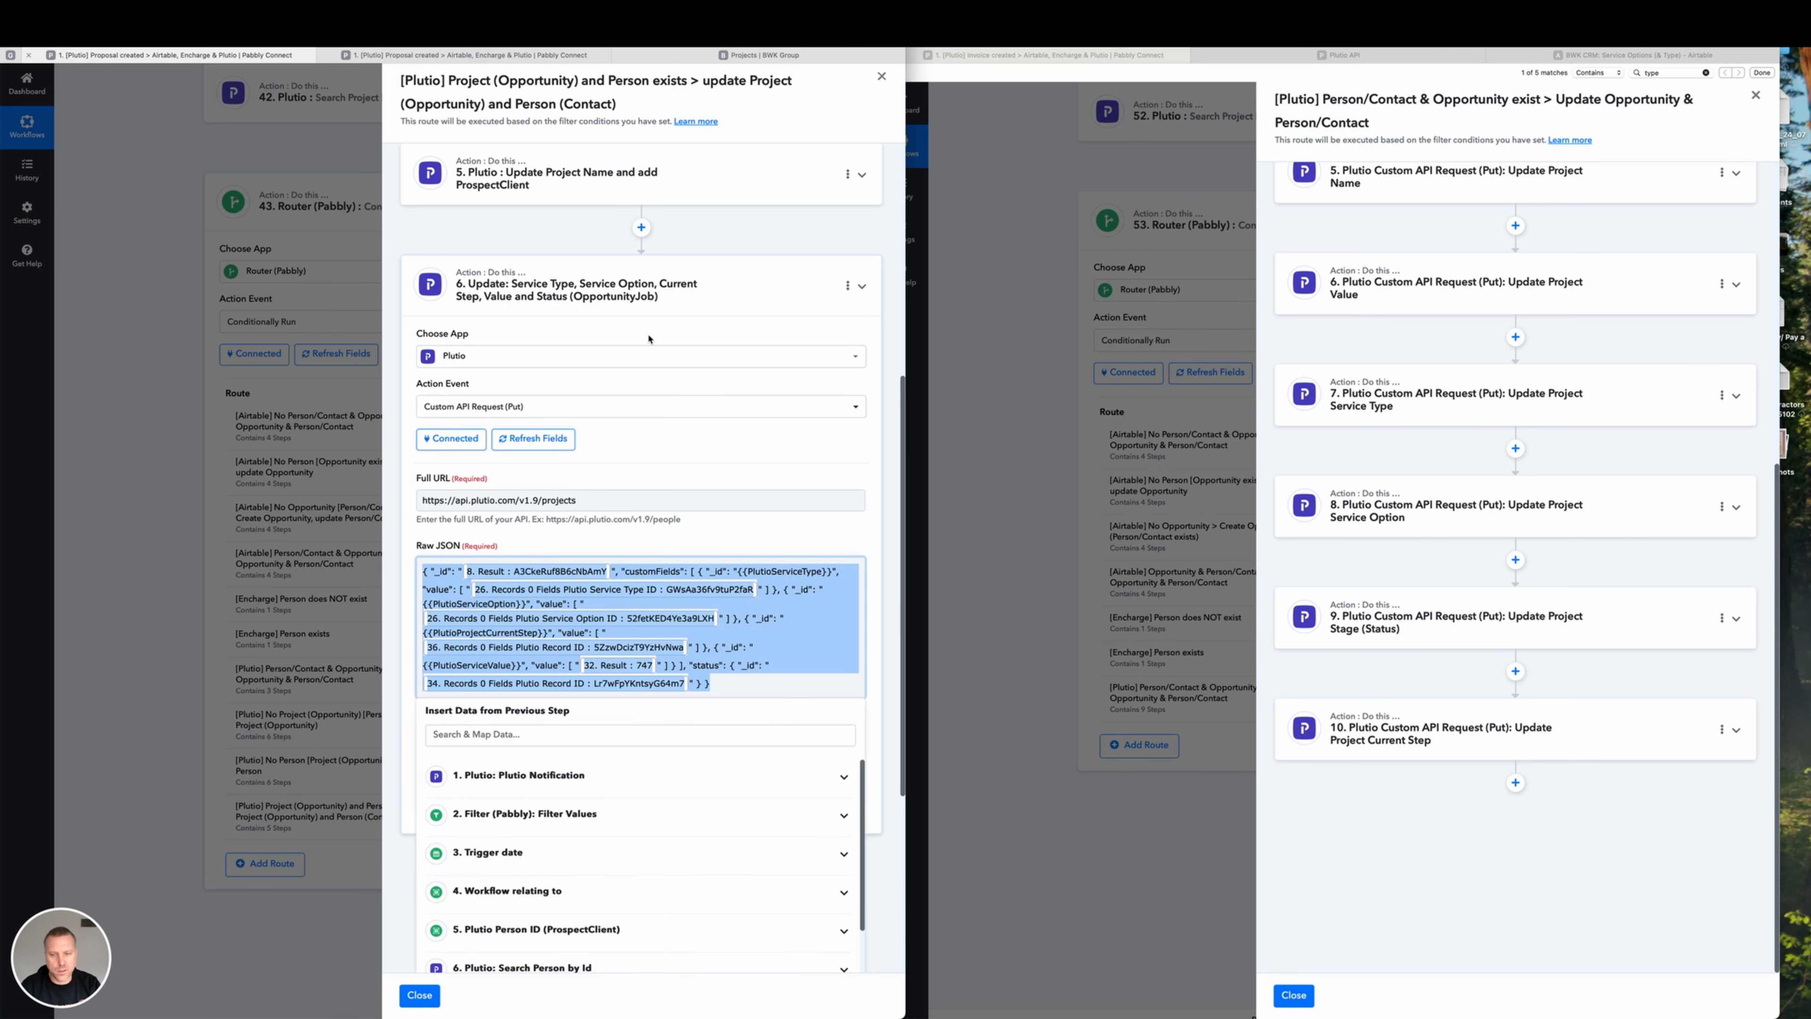
pyautogui.click(929, 562)
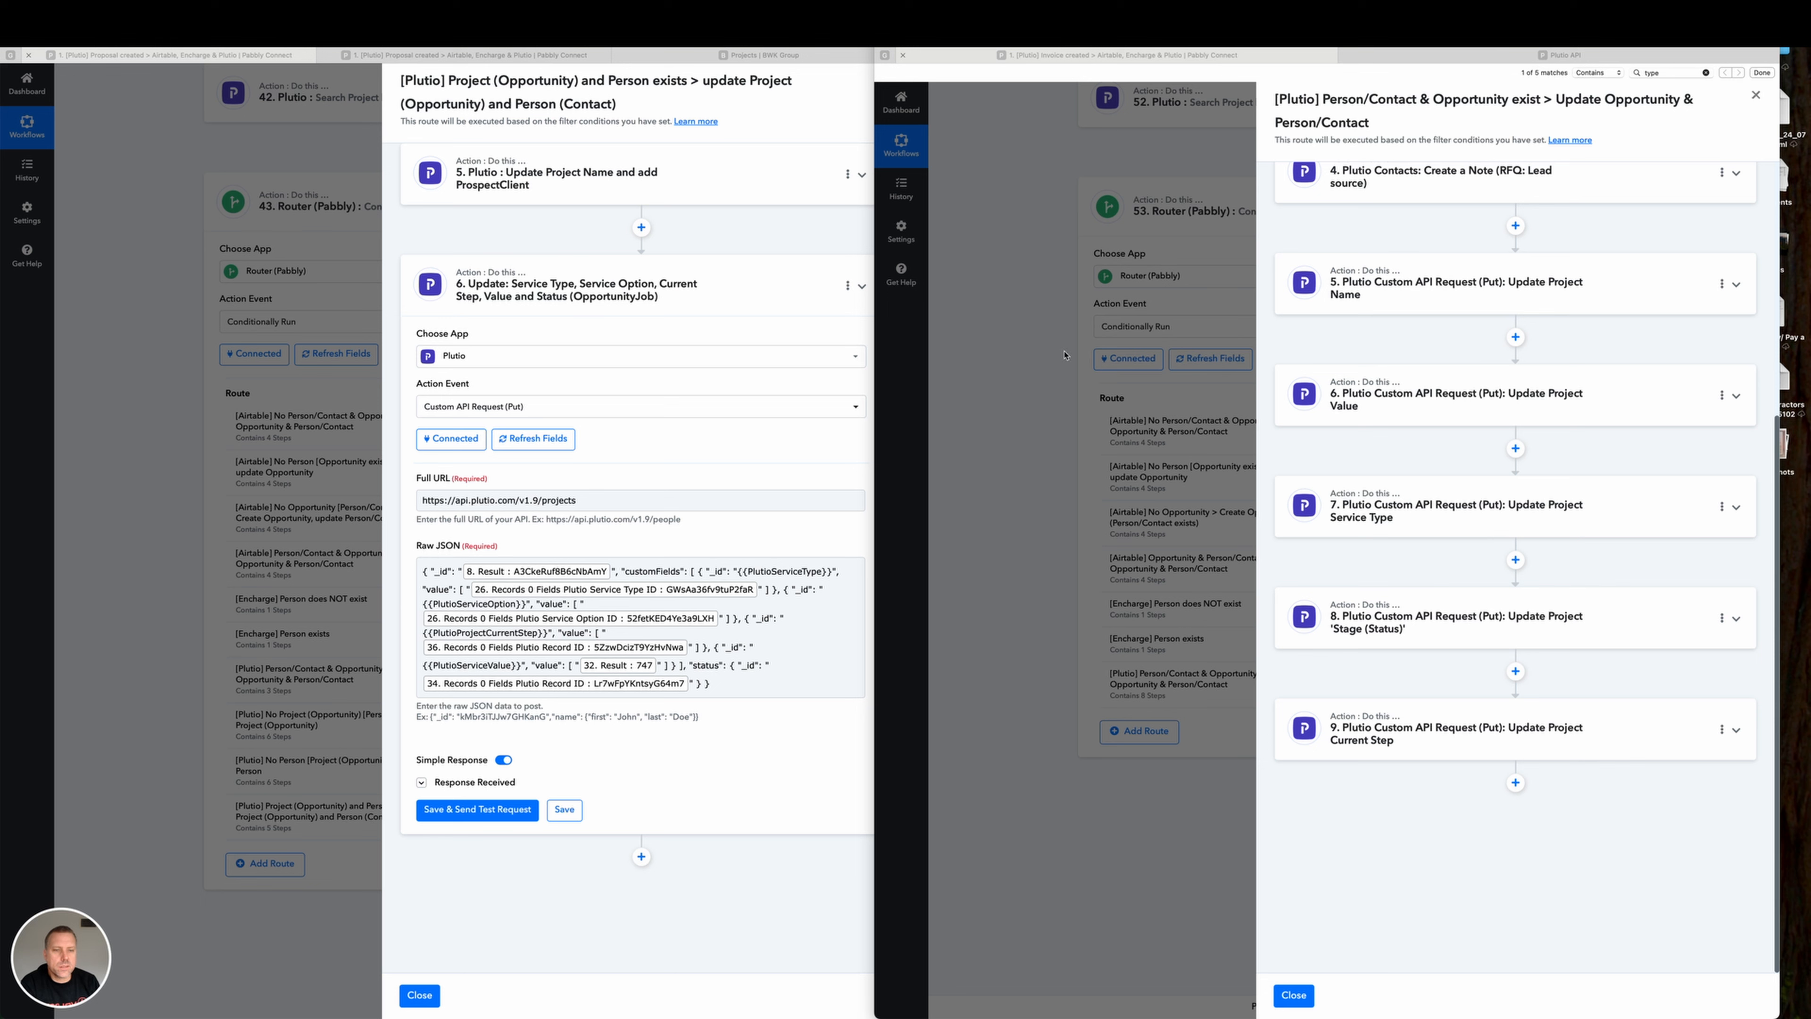
pyautogui.moveTo(759, 689)
pyautogui.mouseDown()
pyautogui.moveTo(1070, 677)
pyautogui.moveTo(1269, 606)
pyautogui.moveTo(1270, 467)
pyautogui.moveTo(1044, 198)
pyautogui.mouseUp()
# Review the second Proposal created workflow's actions from the Plutio trigger down to the conditional router.
pyautogui.click(463, 55)
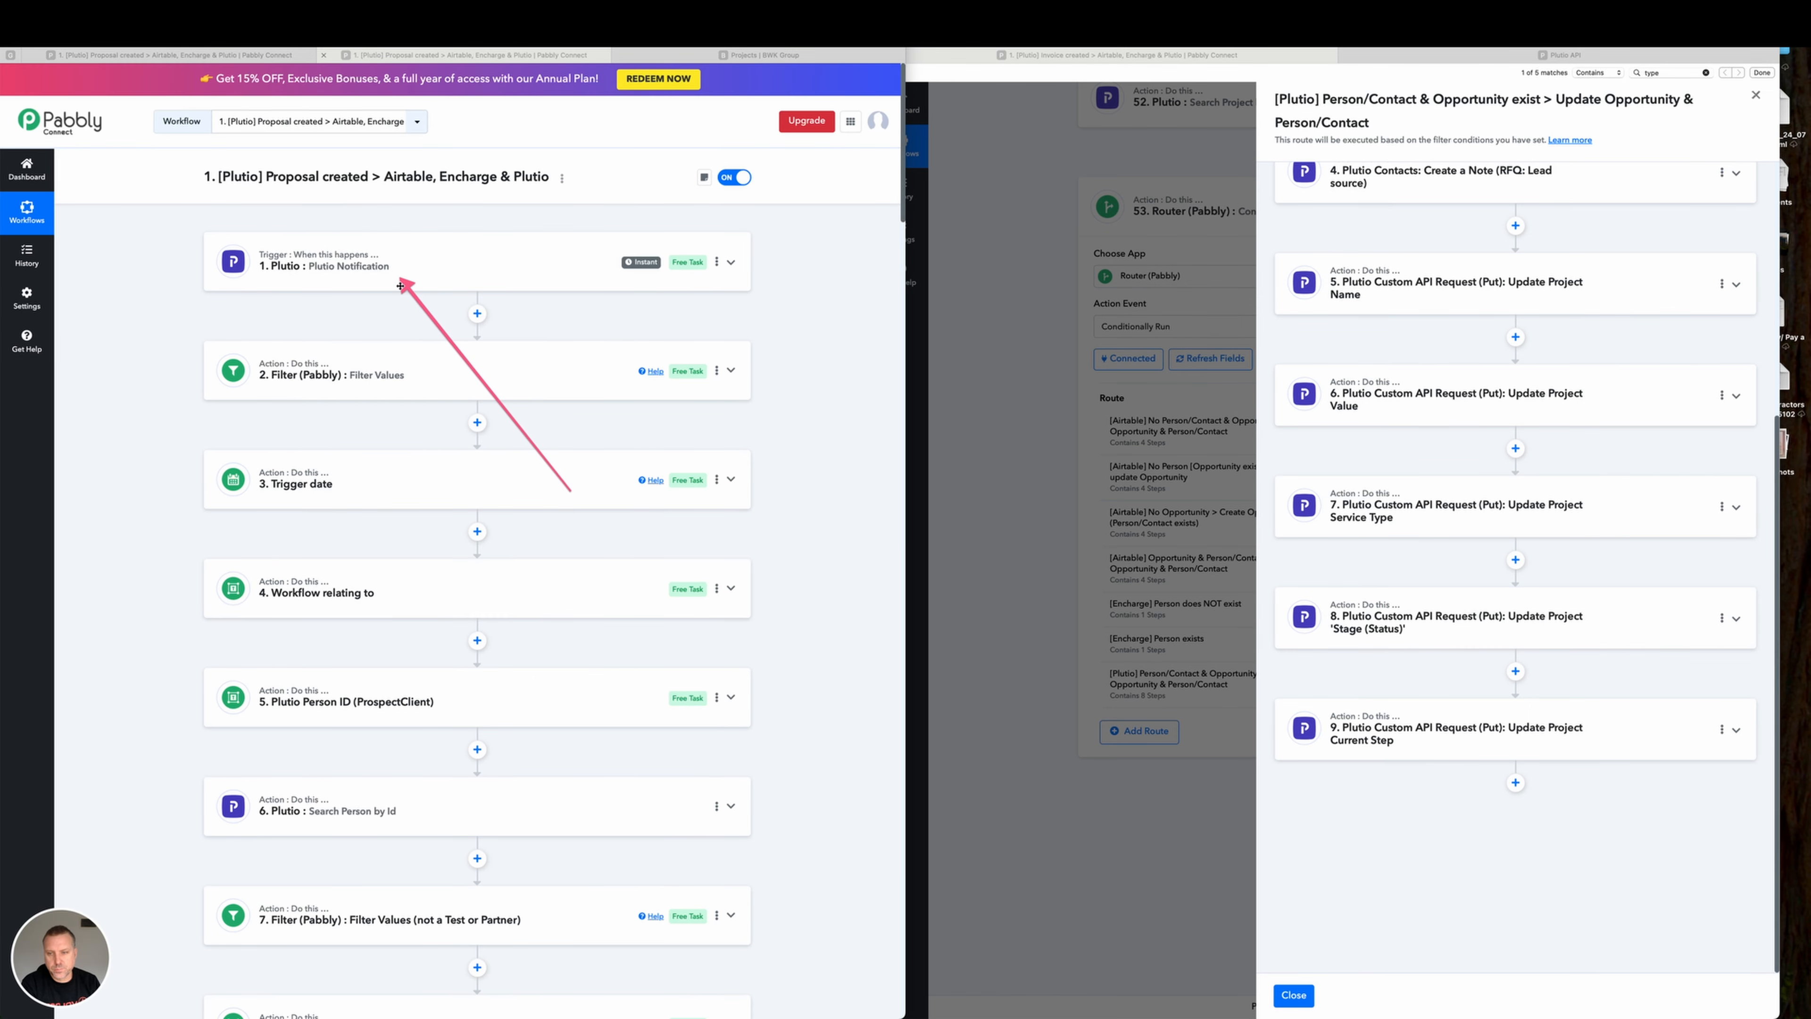
pyautogui.scroll(-5, 803, 296)
pyautogui.scroll(-5, 802, 296)
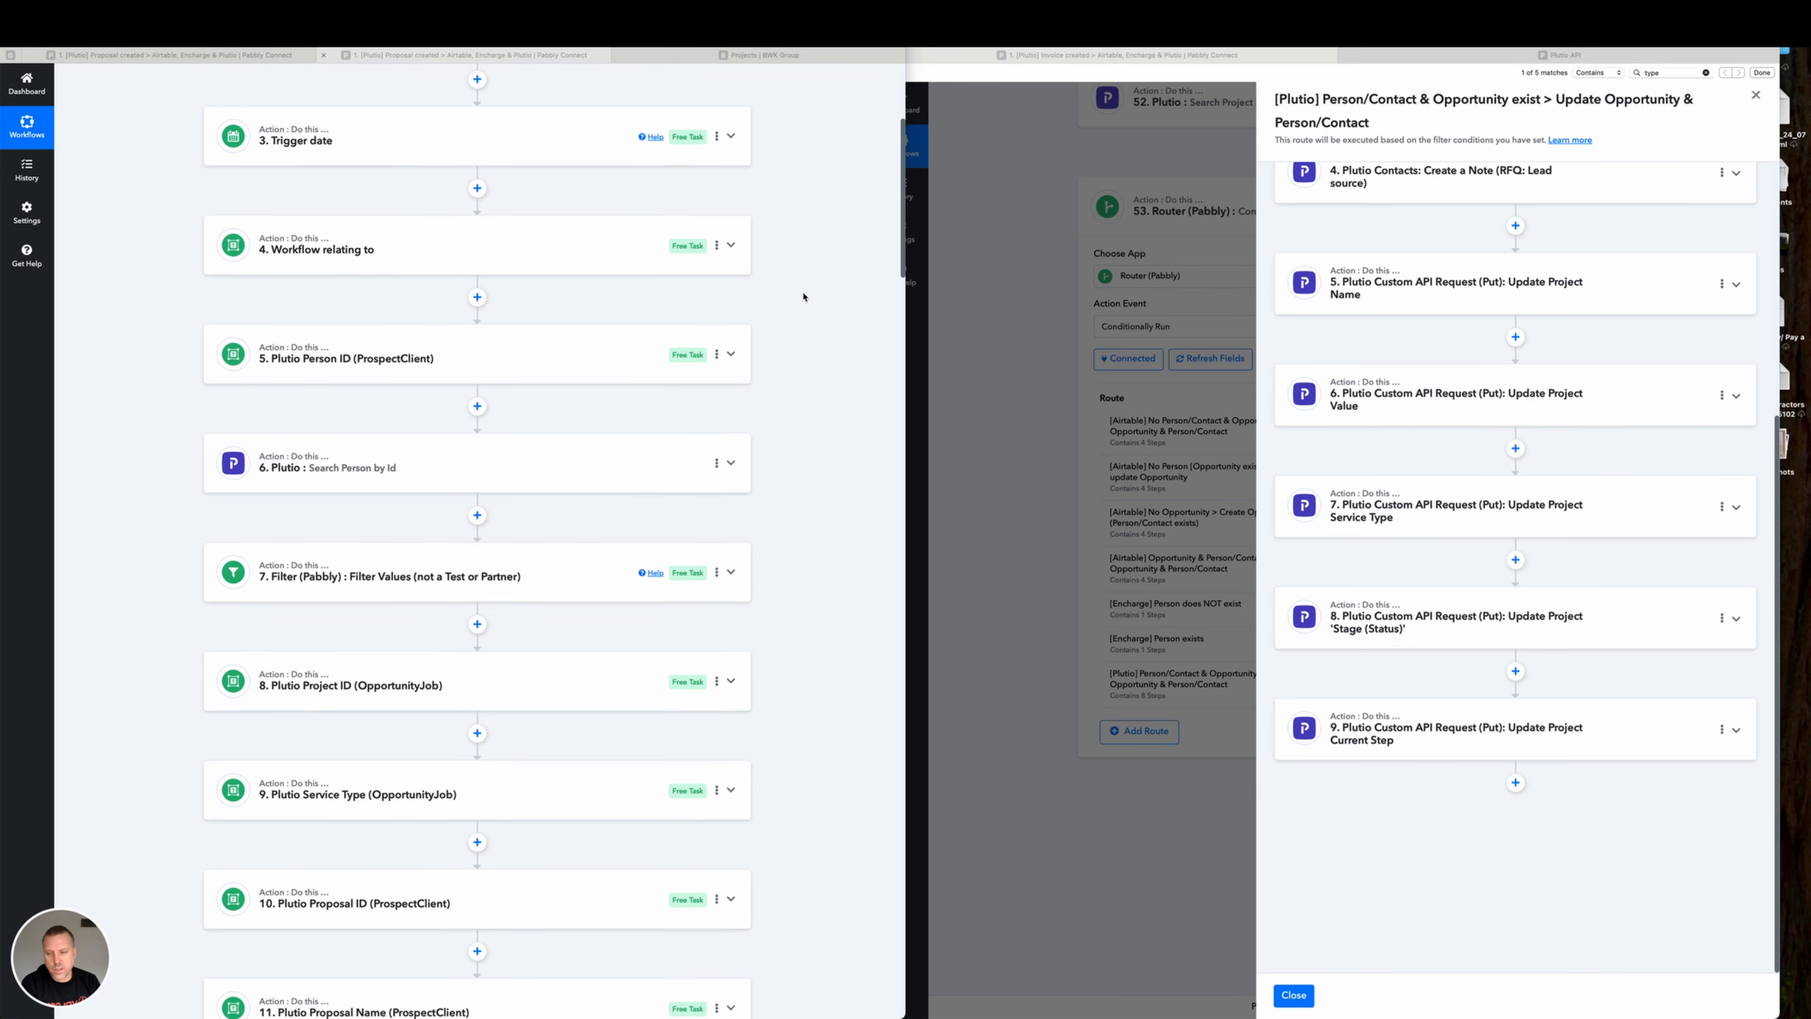
pyautogui.scroll(-3, 800, 300)
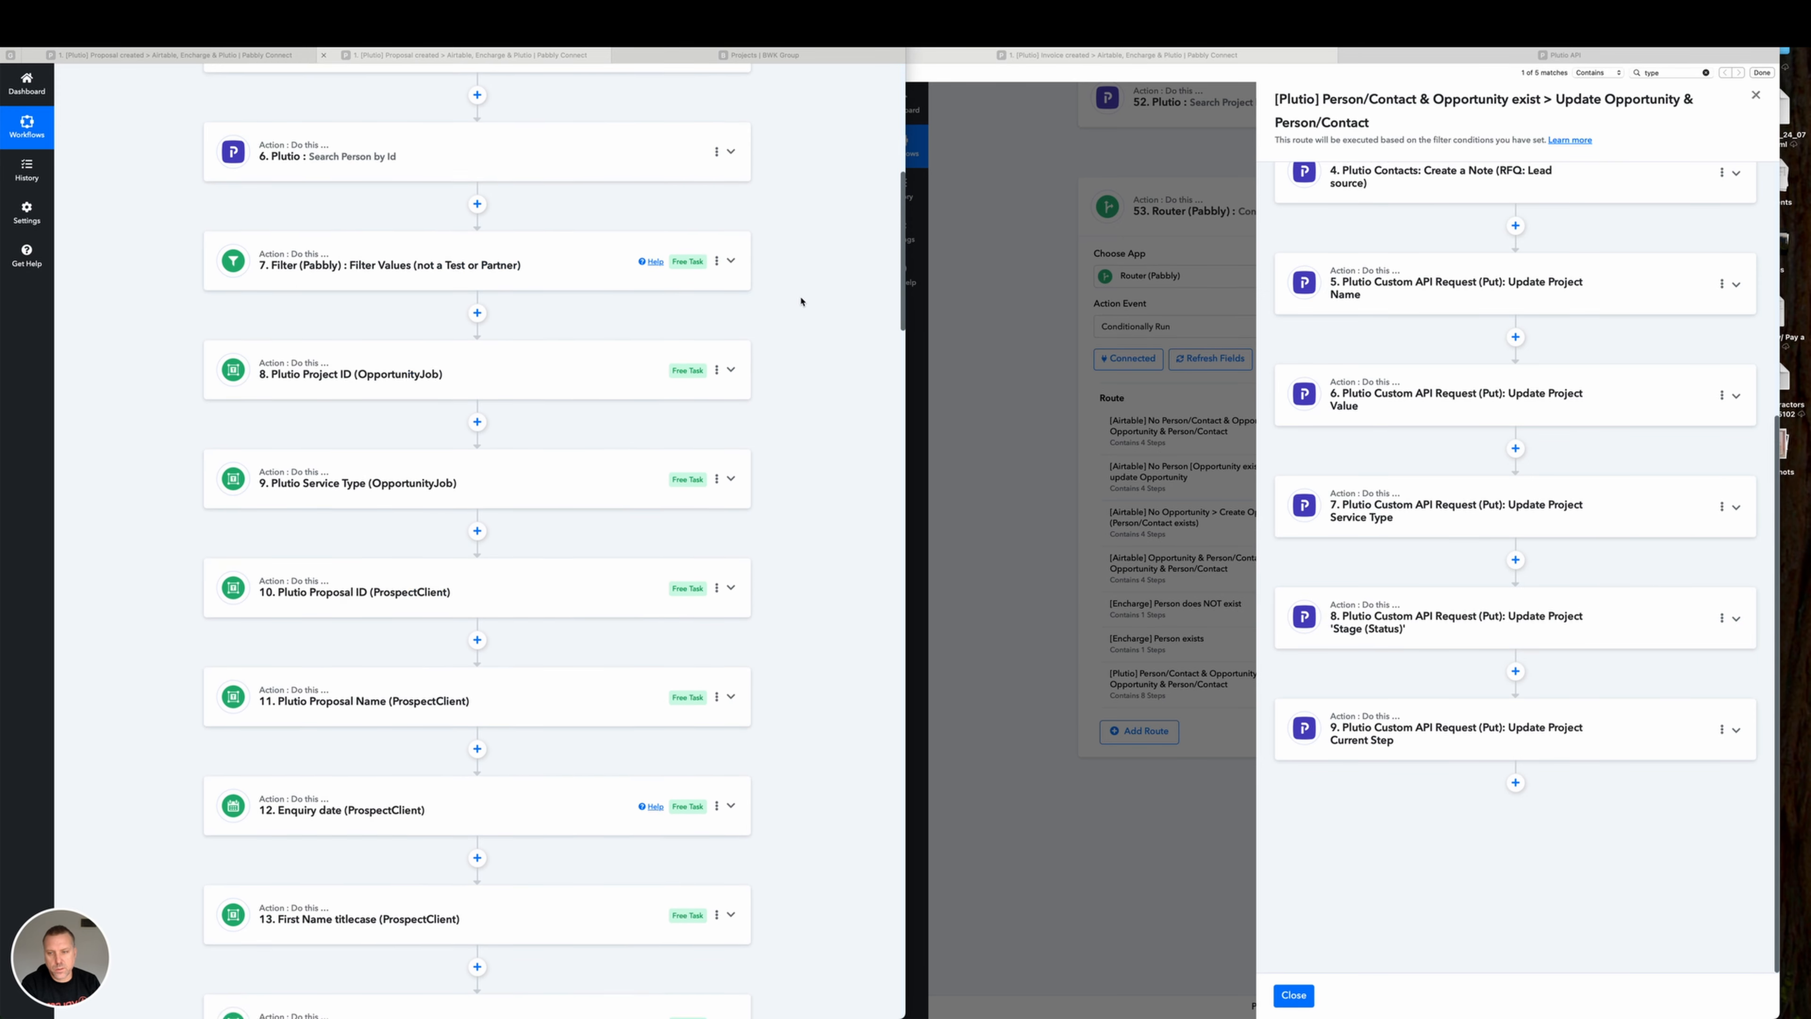
pyautogui.scroll(-2, 800, 301)
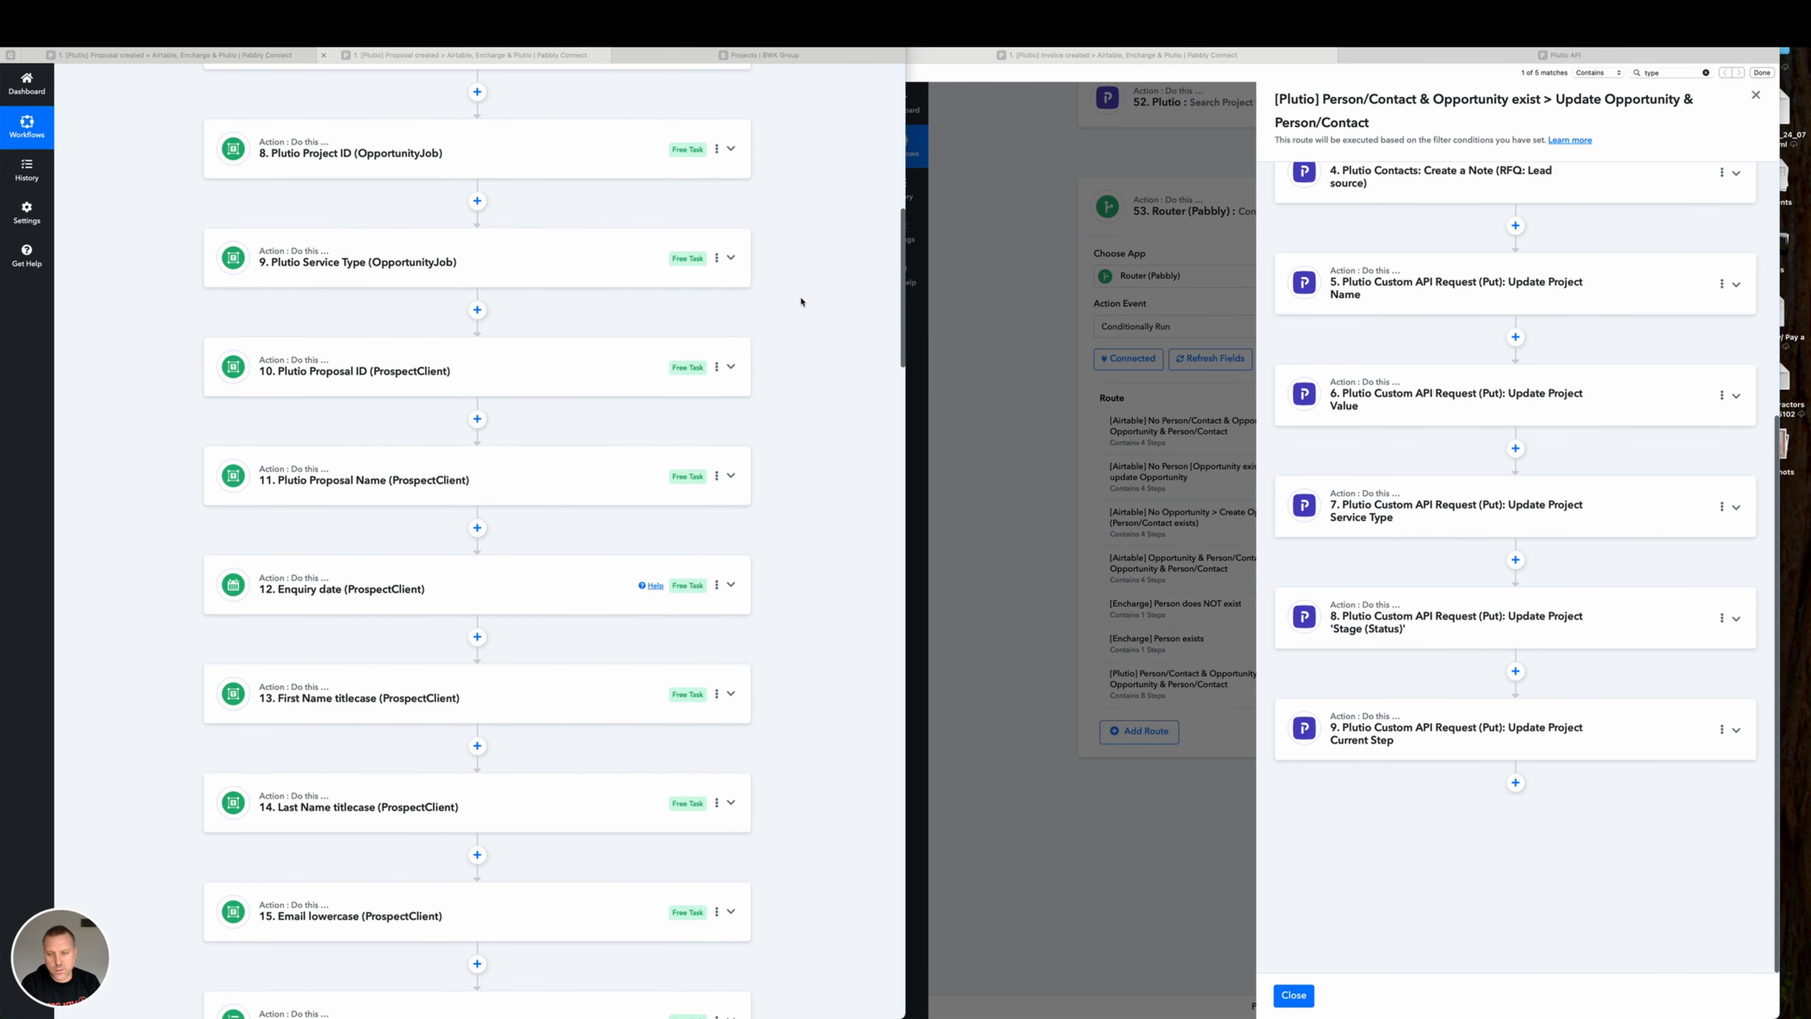
pyautogui.scroll(-2, 801, 301)
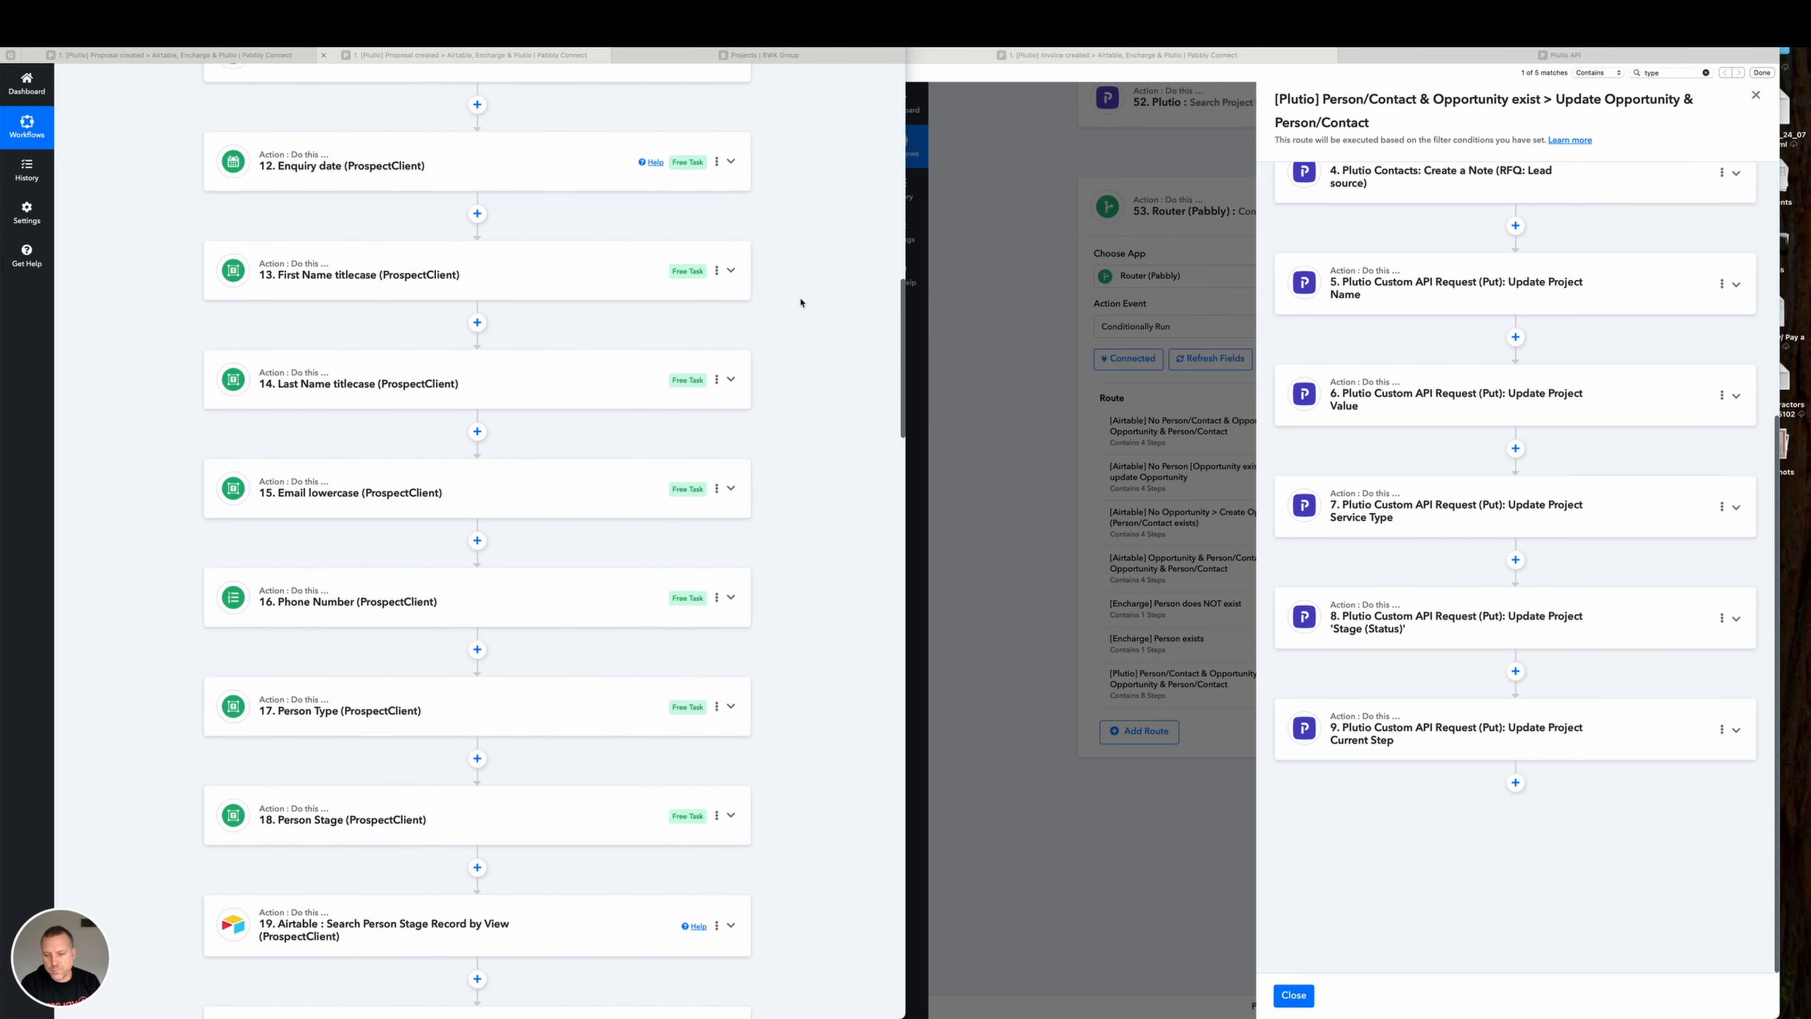
pyautogui.scroll(-3, 801, 302)
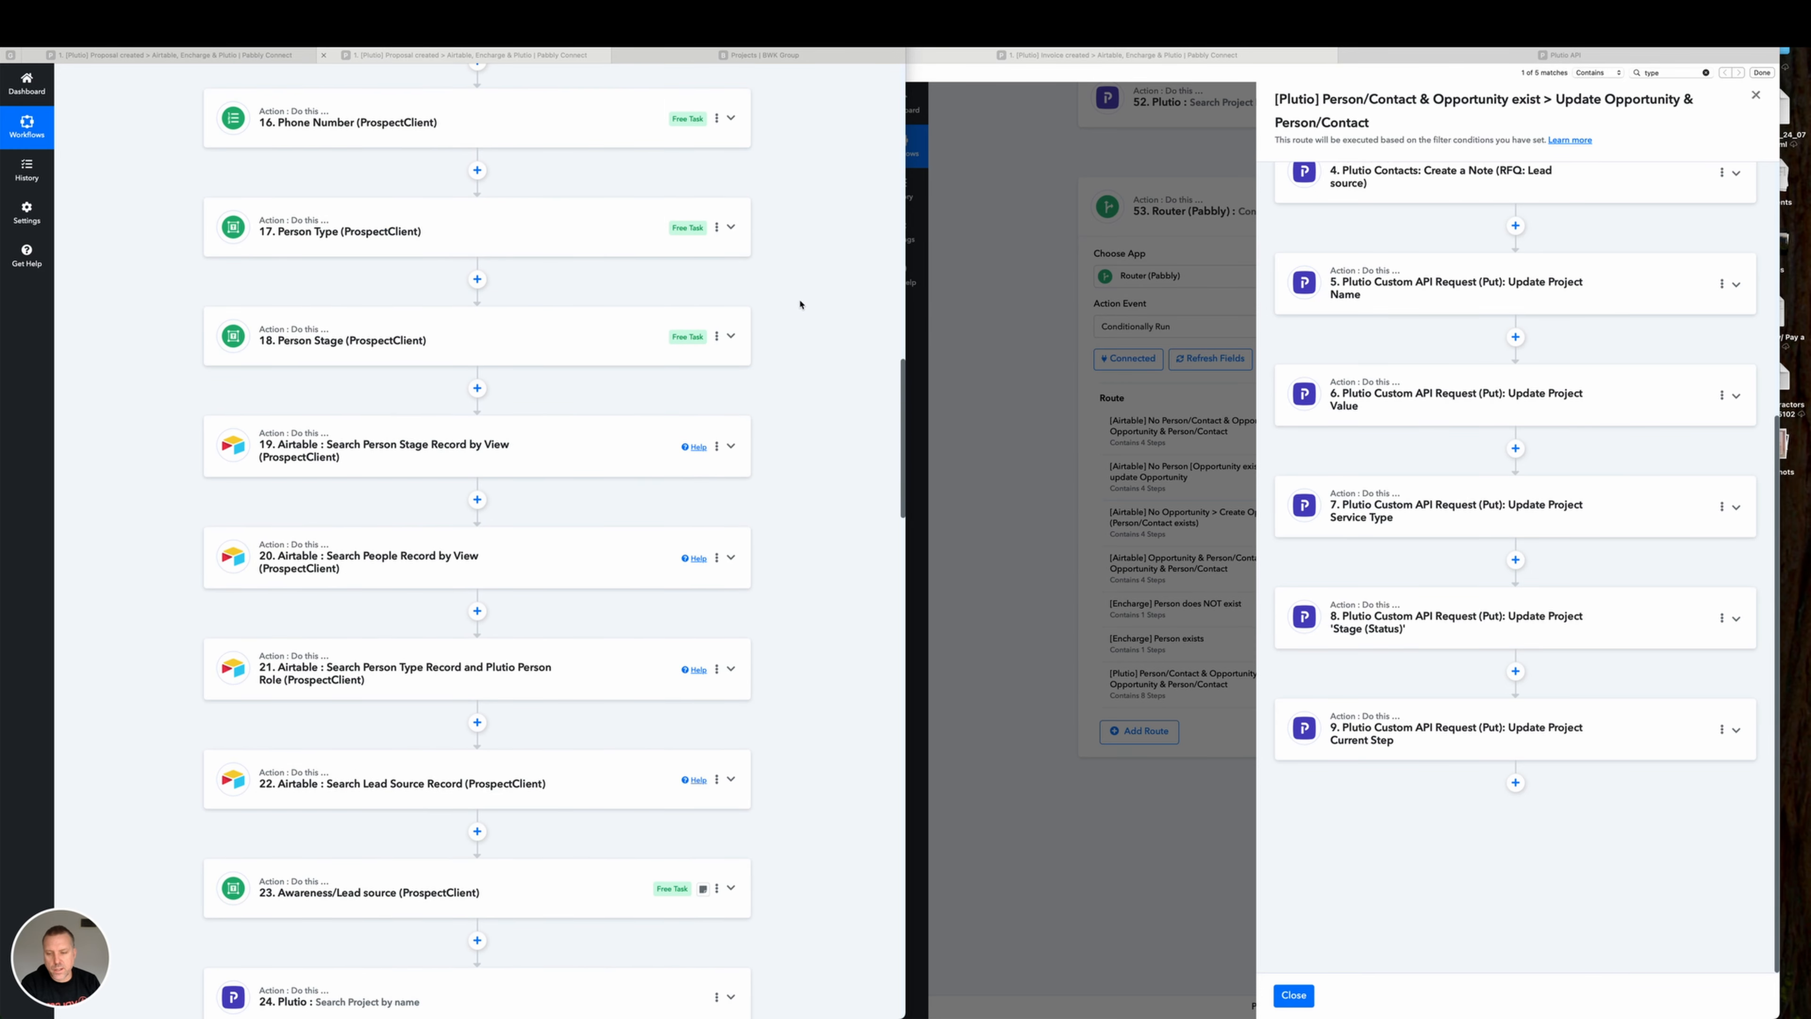
pyautogui.scroll(-2, 801, 304)
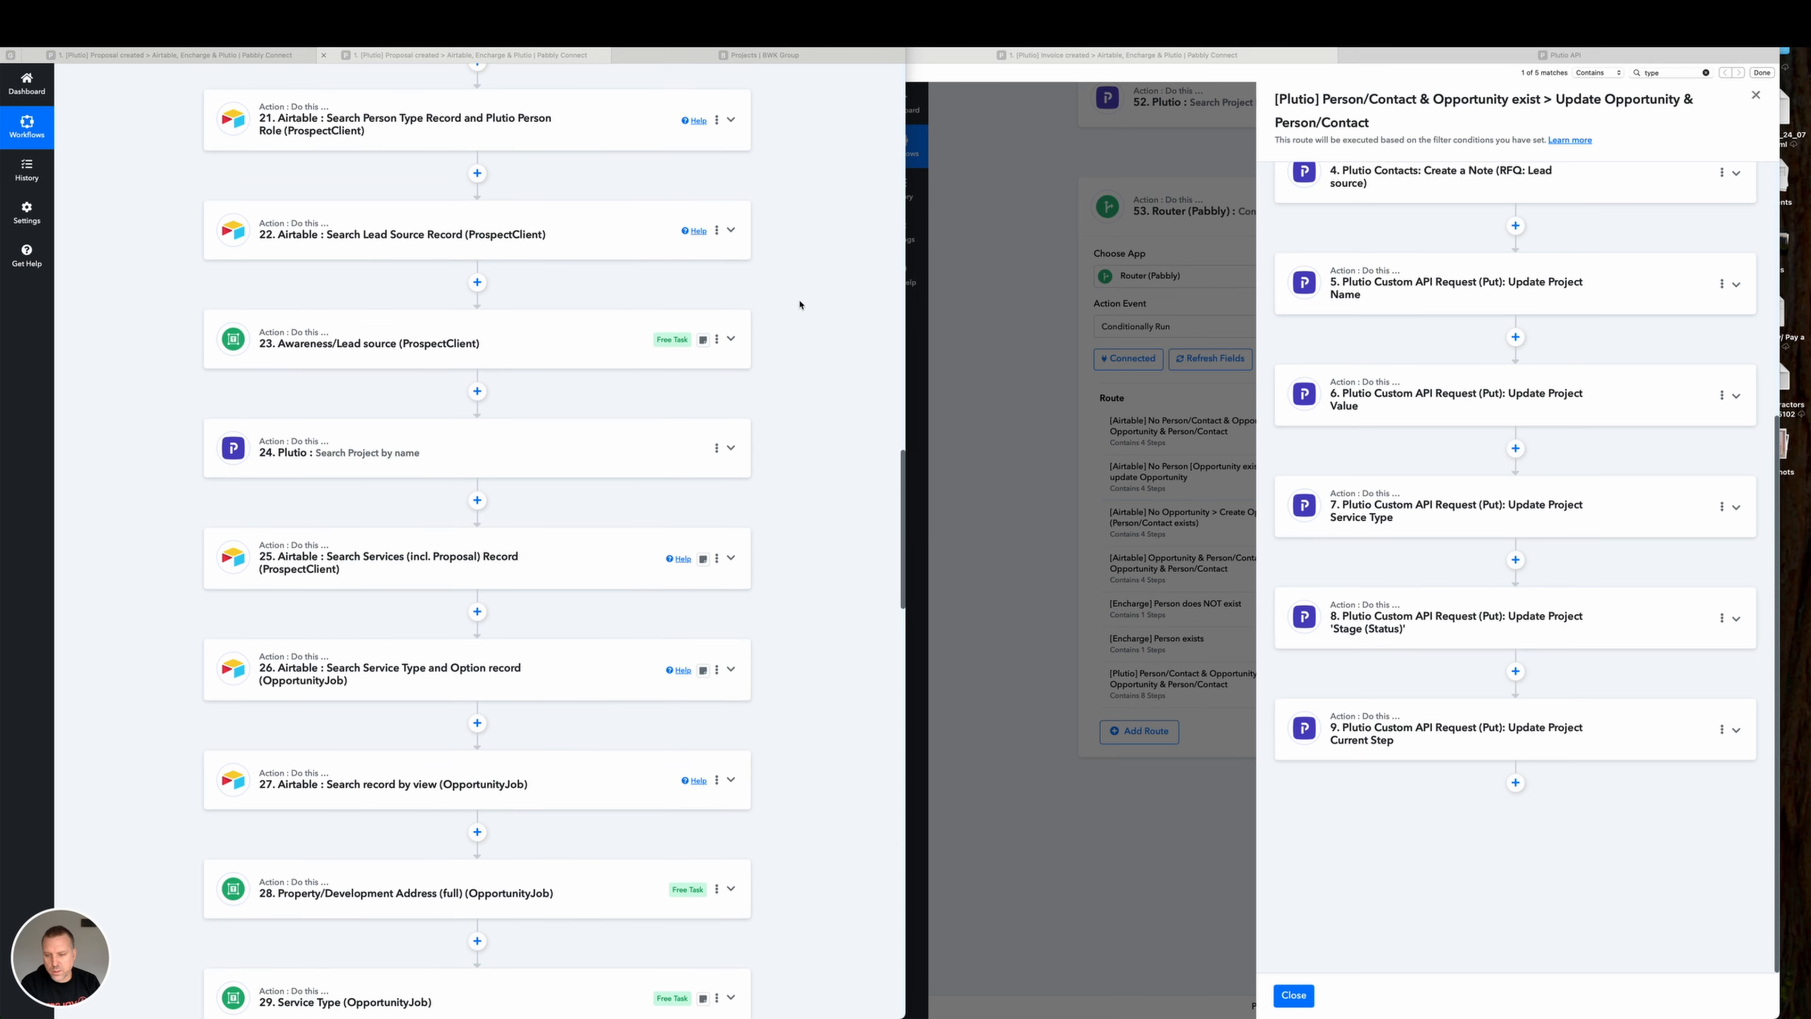
pyautogui.scroll(-7, 800, 304)
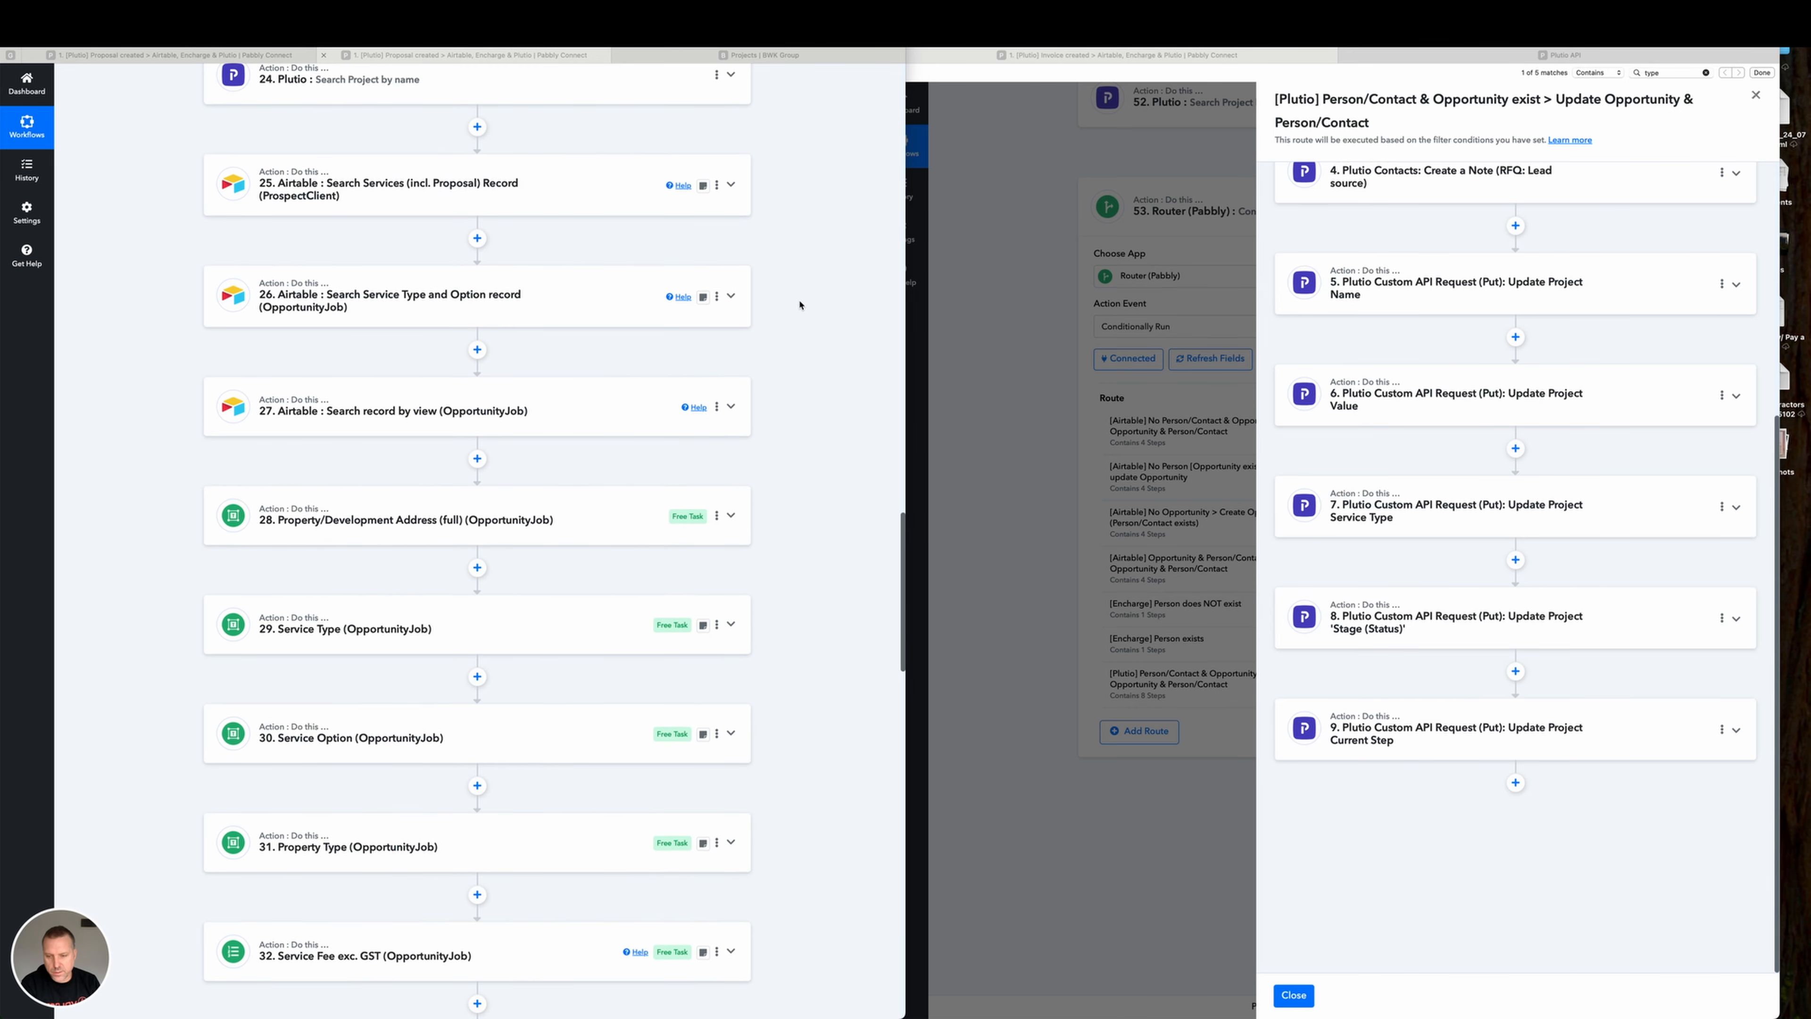
pyautogui.scroll(-8, 800, 305)
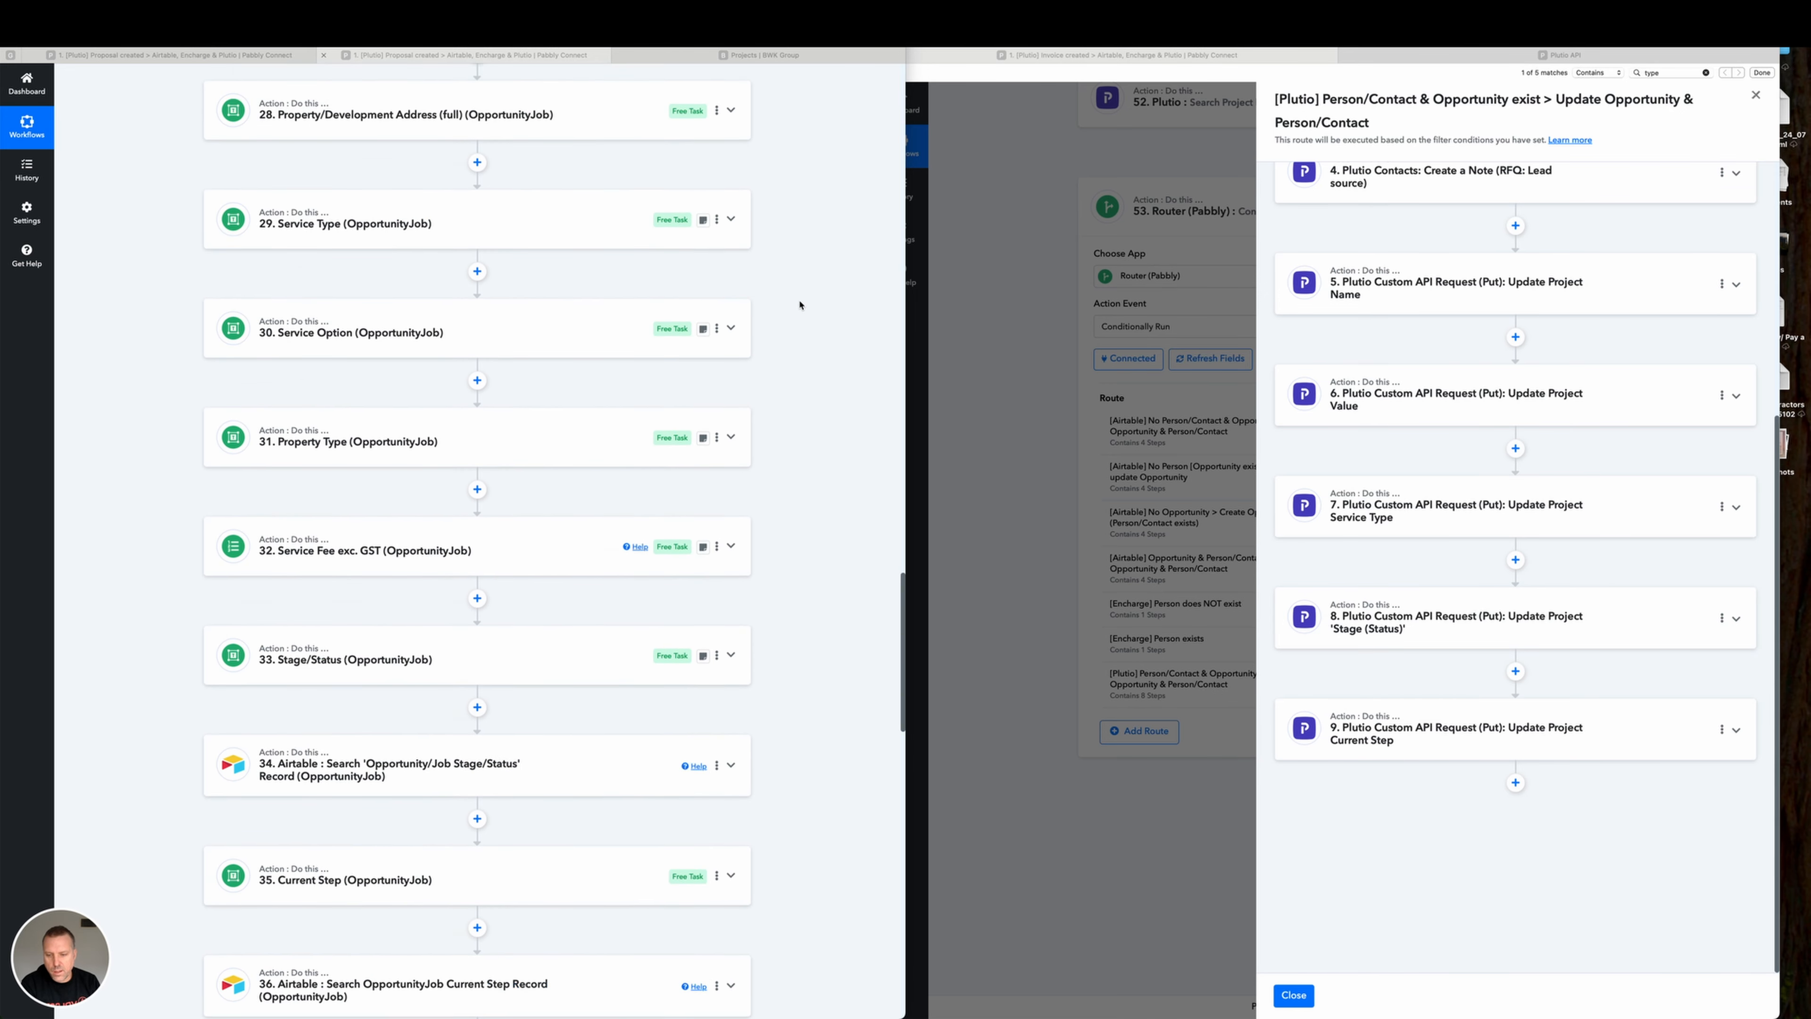
pyautogui.scroll(-8, 800, 305)
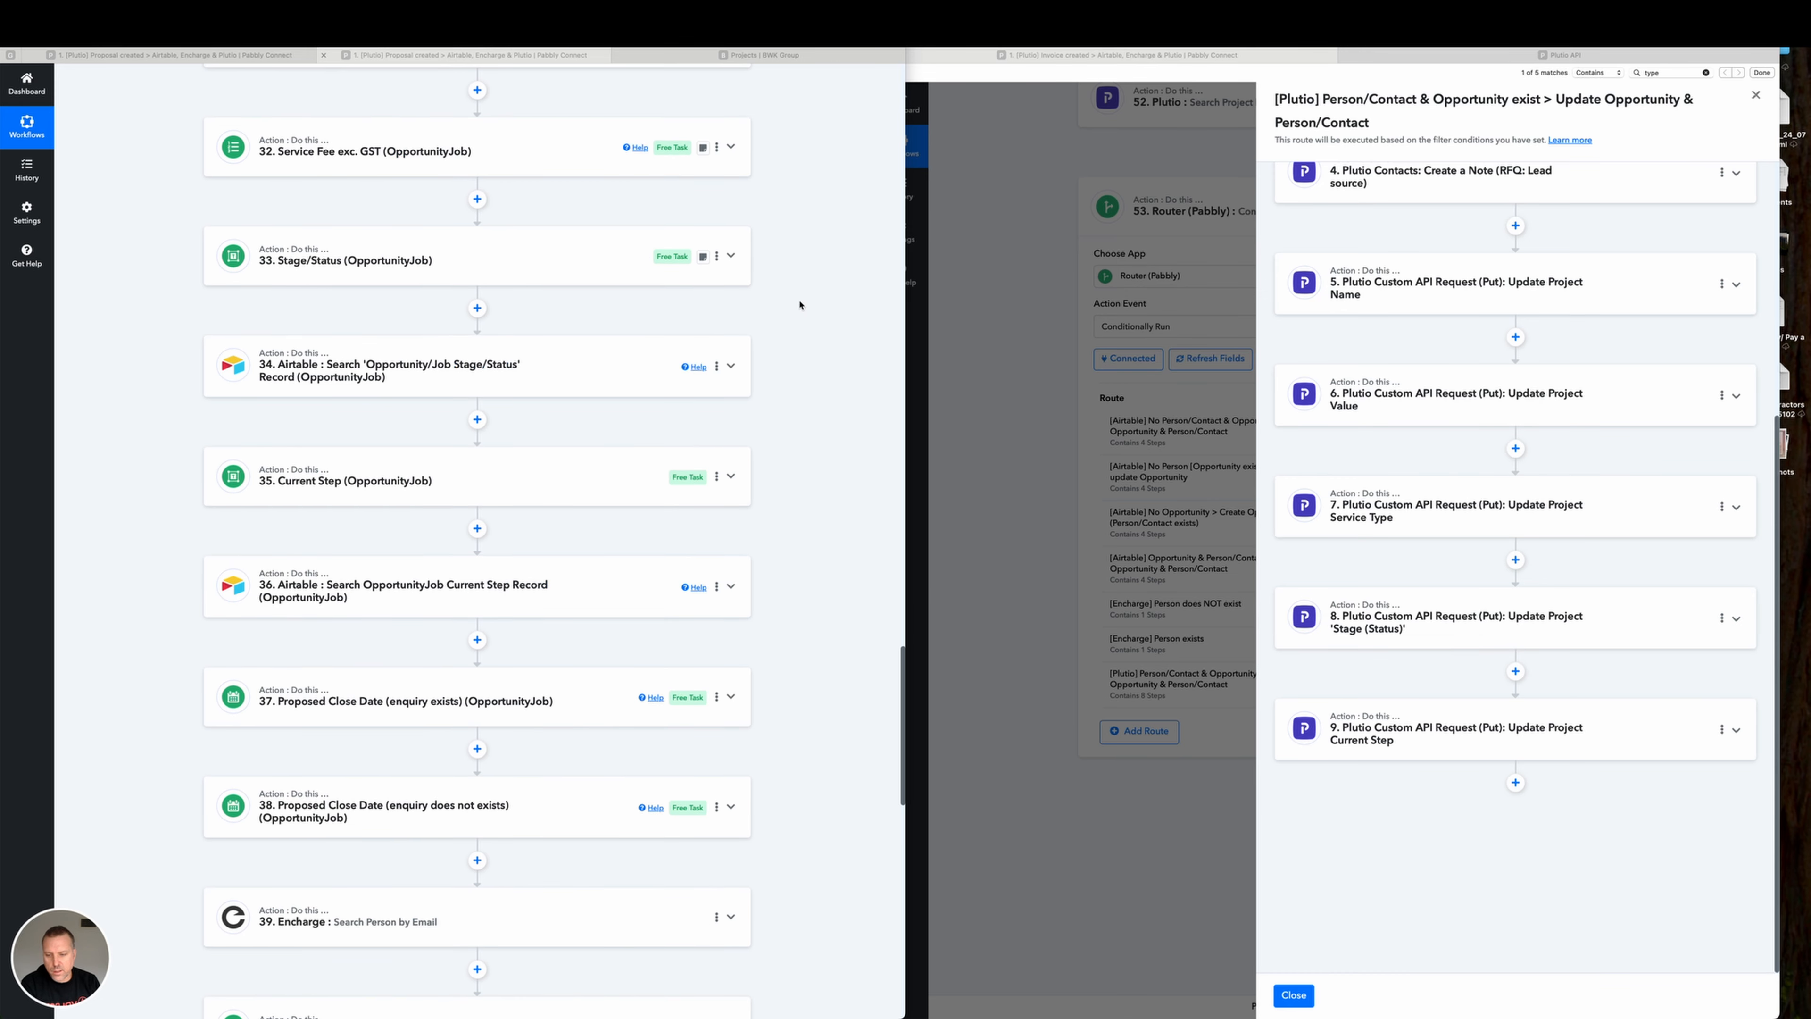
pyautogui.scroll(-7, 799, 304)
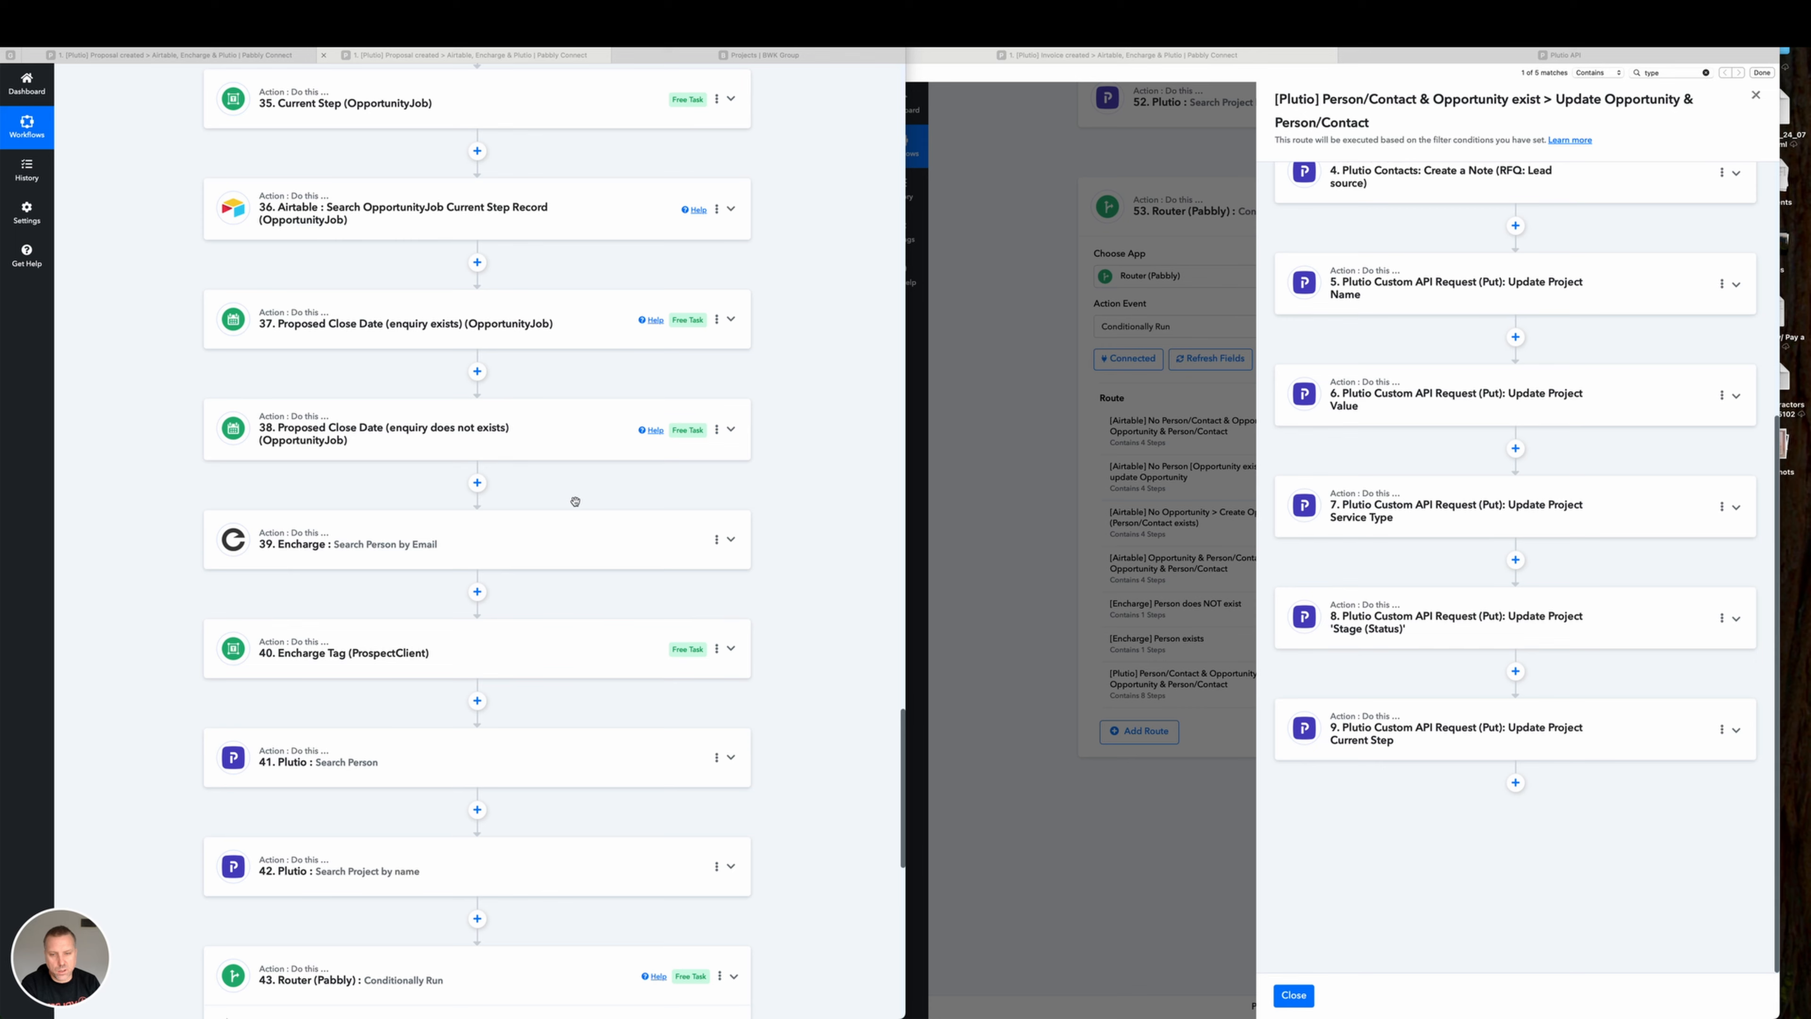
# Show the Plutio Projects list beside the invoice workflow and examine the Update Project Value request's raw JSON.
pyautogui.click(651, 57)
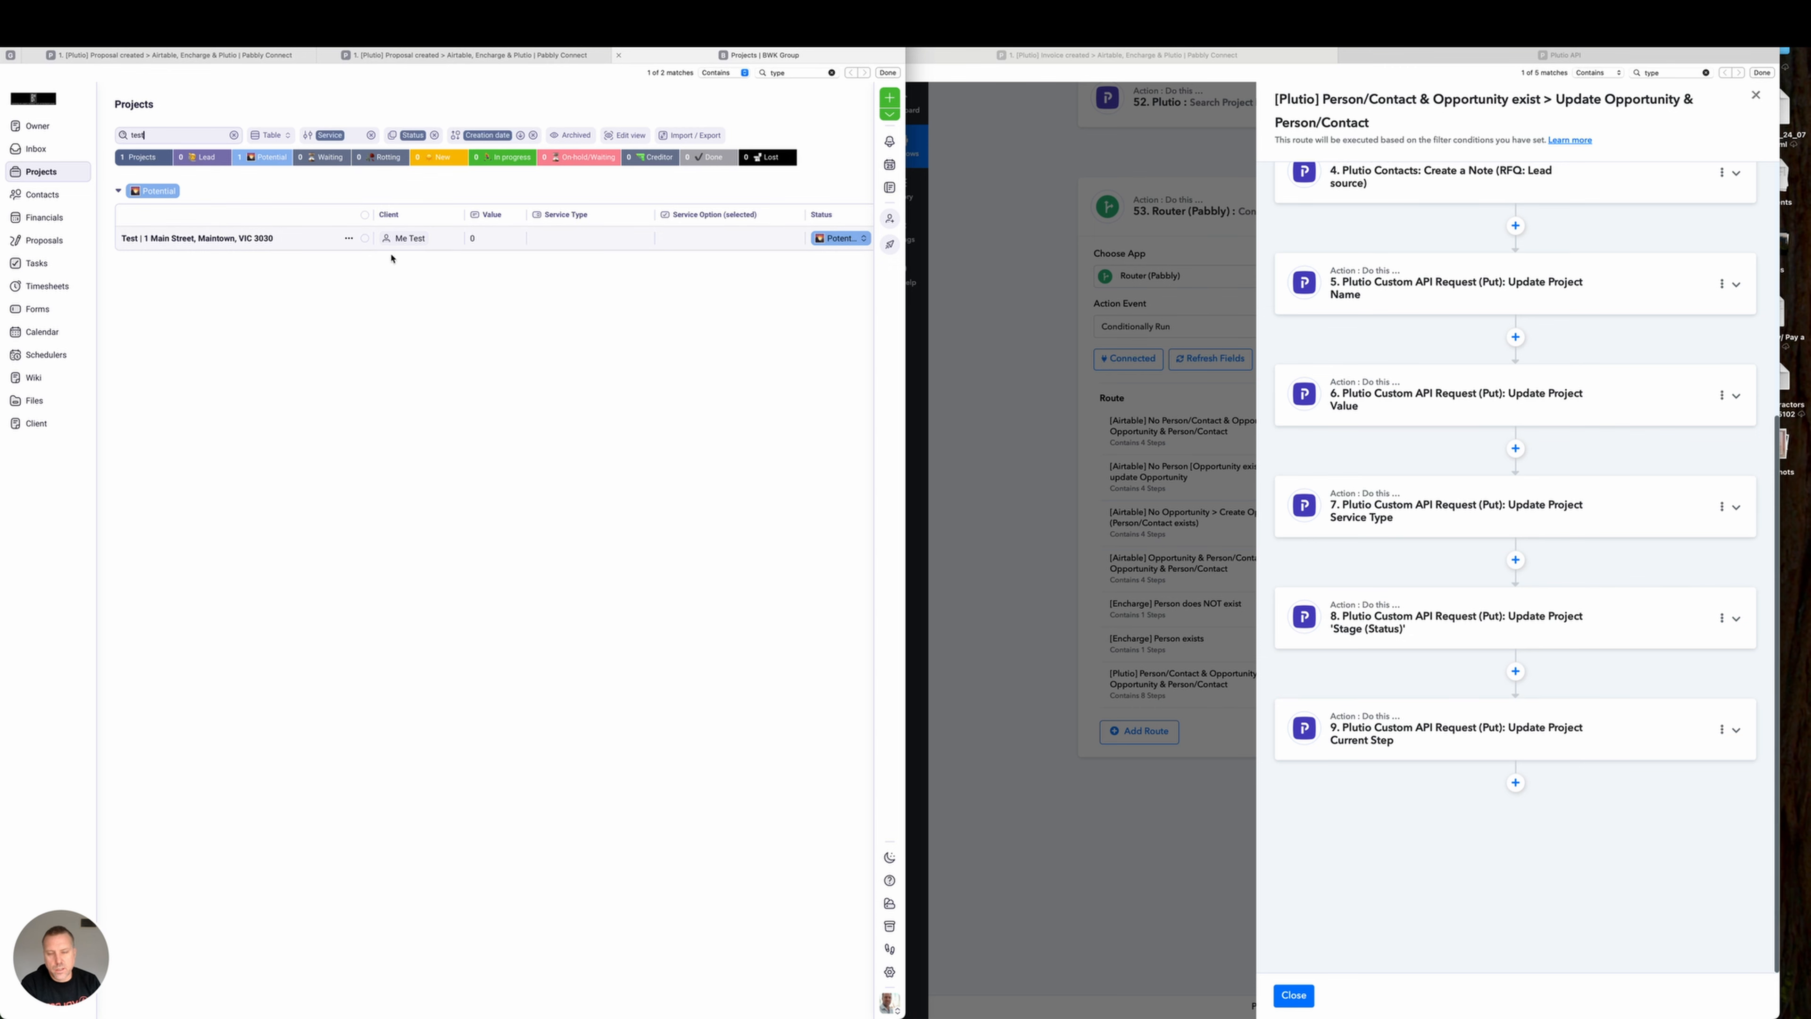
pyautogui.hotkey('ctrl', 'a')
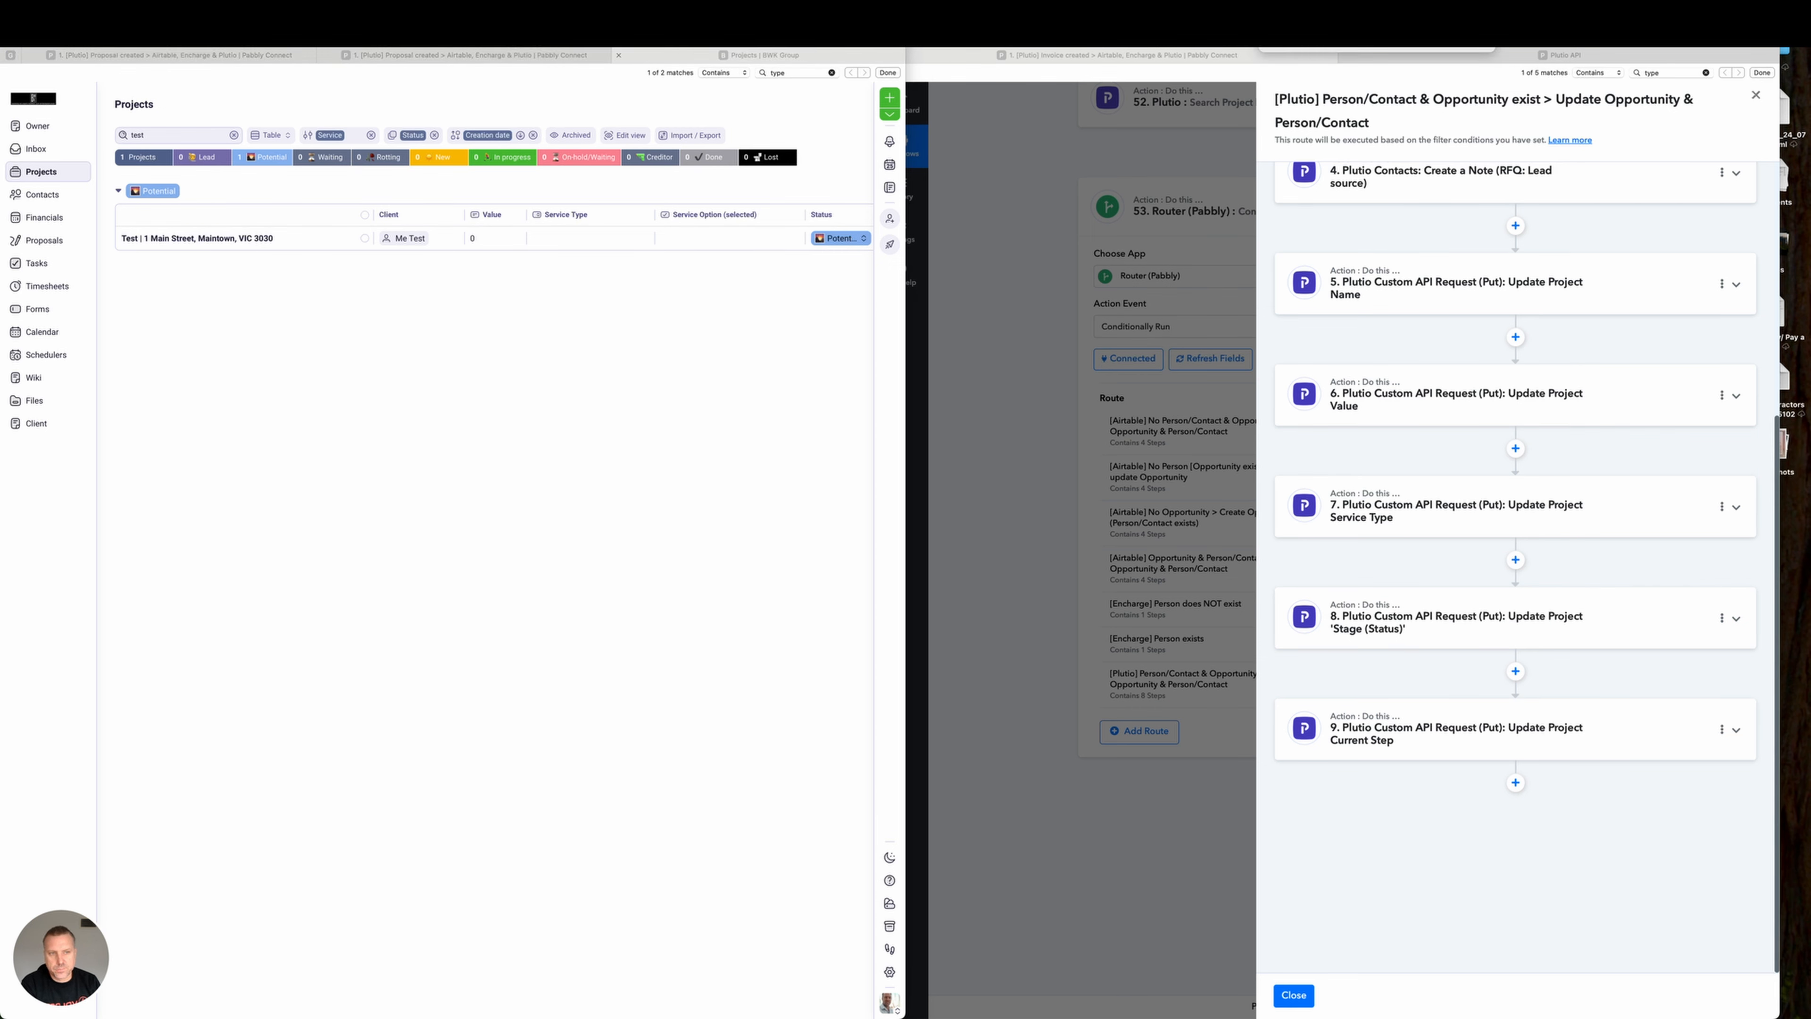
pyautogui.moveTo(434, 521)
pyautogui.mouseDown()
pyautogui.moveTo(141, 248)
pyautogui.moveTo(399, 251)
pyautogui.moveTo(502, 284)
pyautogui.moveTo(494, 248)
pyautogui.moveTo(768, 518)
pyautogui.moveTo(1099, 590)
pyautogui.moveTo(1213, 571)
pyautogui.moveTo(1305, 421)
pyautogui.mouseUp()
pyautogui.click(1736, 396)
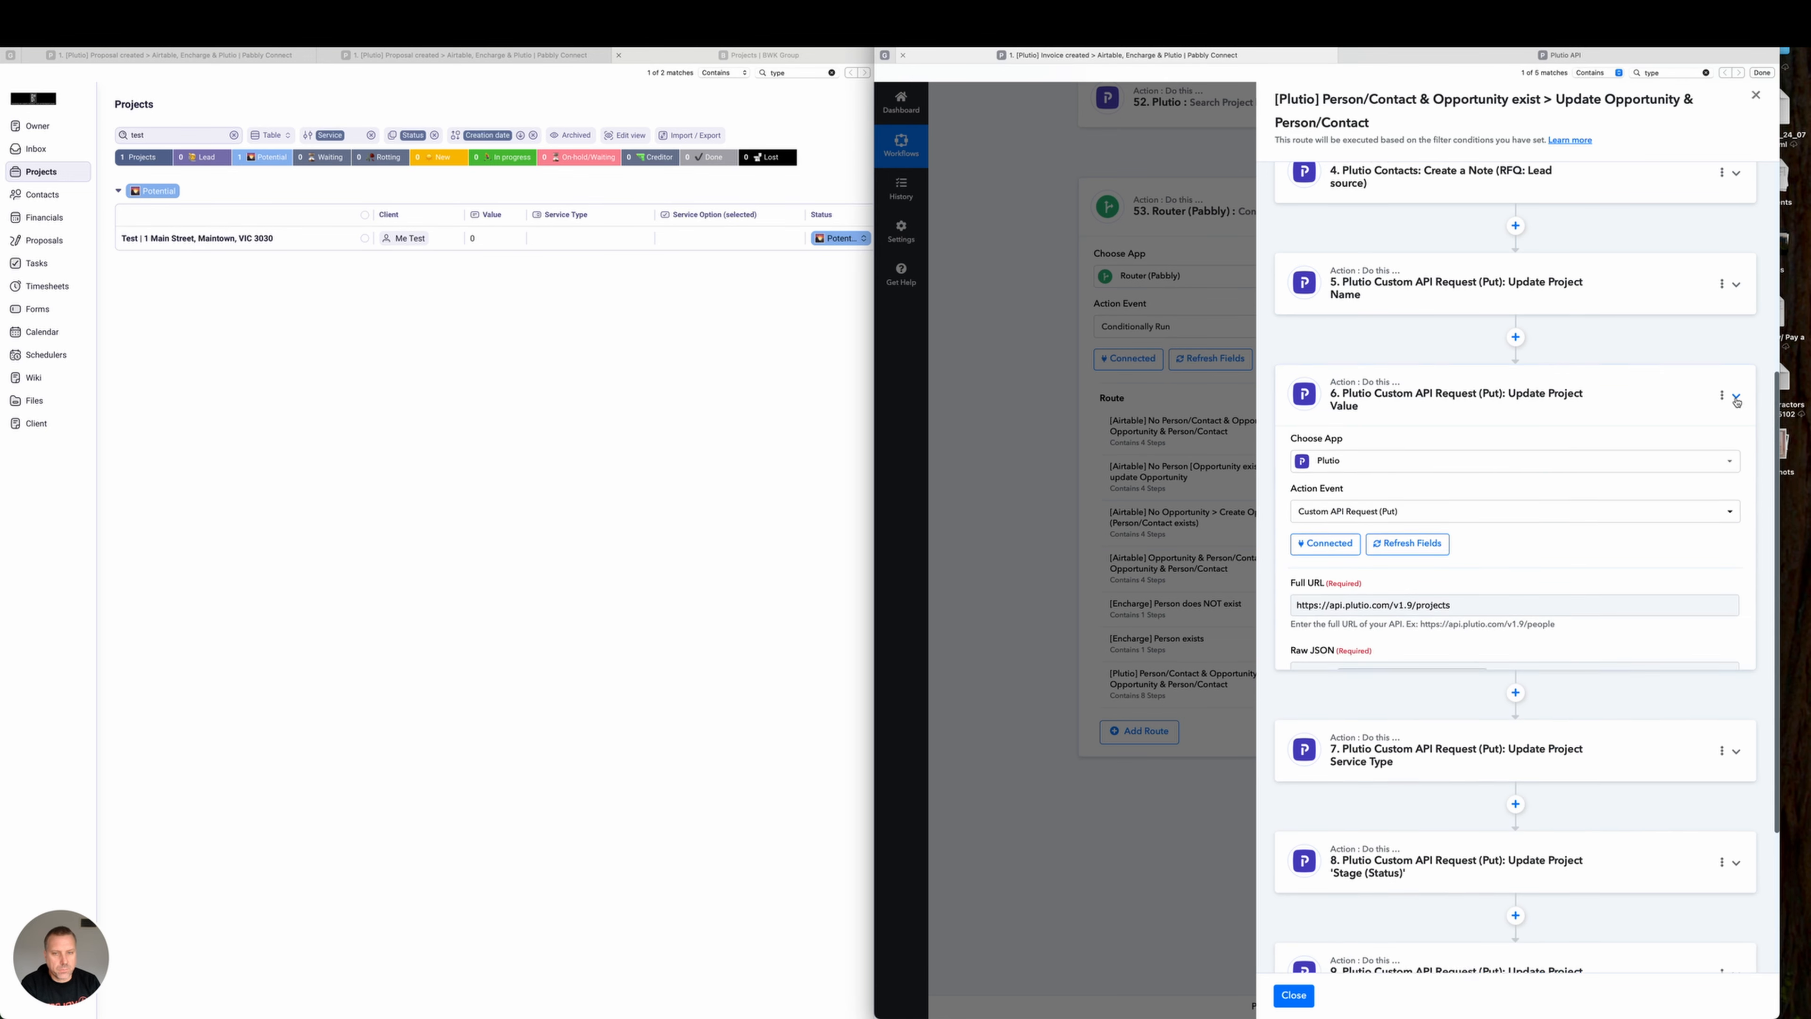
pyautogui.scroll(-2, 1735, 405)
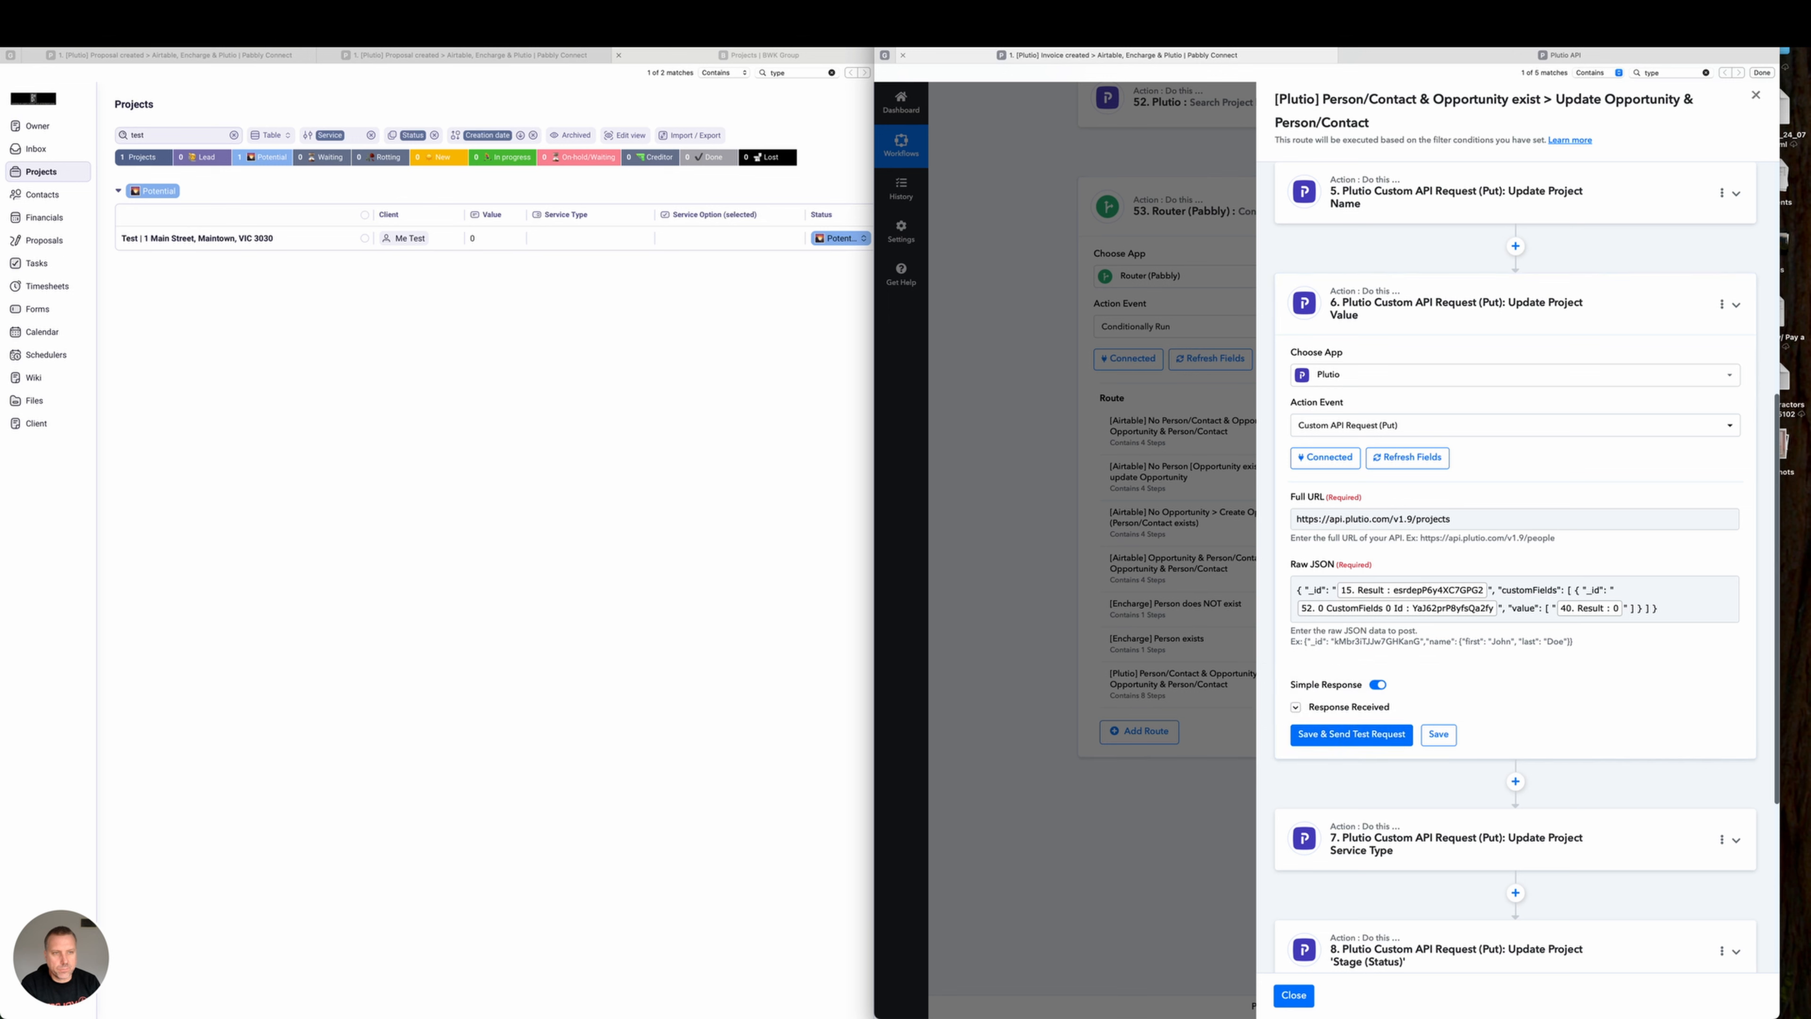
# Set the Test project's Value to 100 in the Plutio Projects list.
pyautogui.click(1376, 8)
pyautogui.moveTo(1196, 785)
pyautogui.mouseDown()
pyautogui.moveTo(1371, 627)
pyautogui.moveTo(1614, 612)
pyautogui.moveTo(591, 348)
pyautogui.moveTo(479, 248)
pyautogui.mouseUp()
pyautogui.click(485, 239)
pyautogui.write('100')
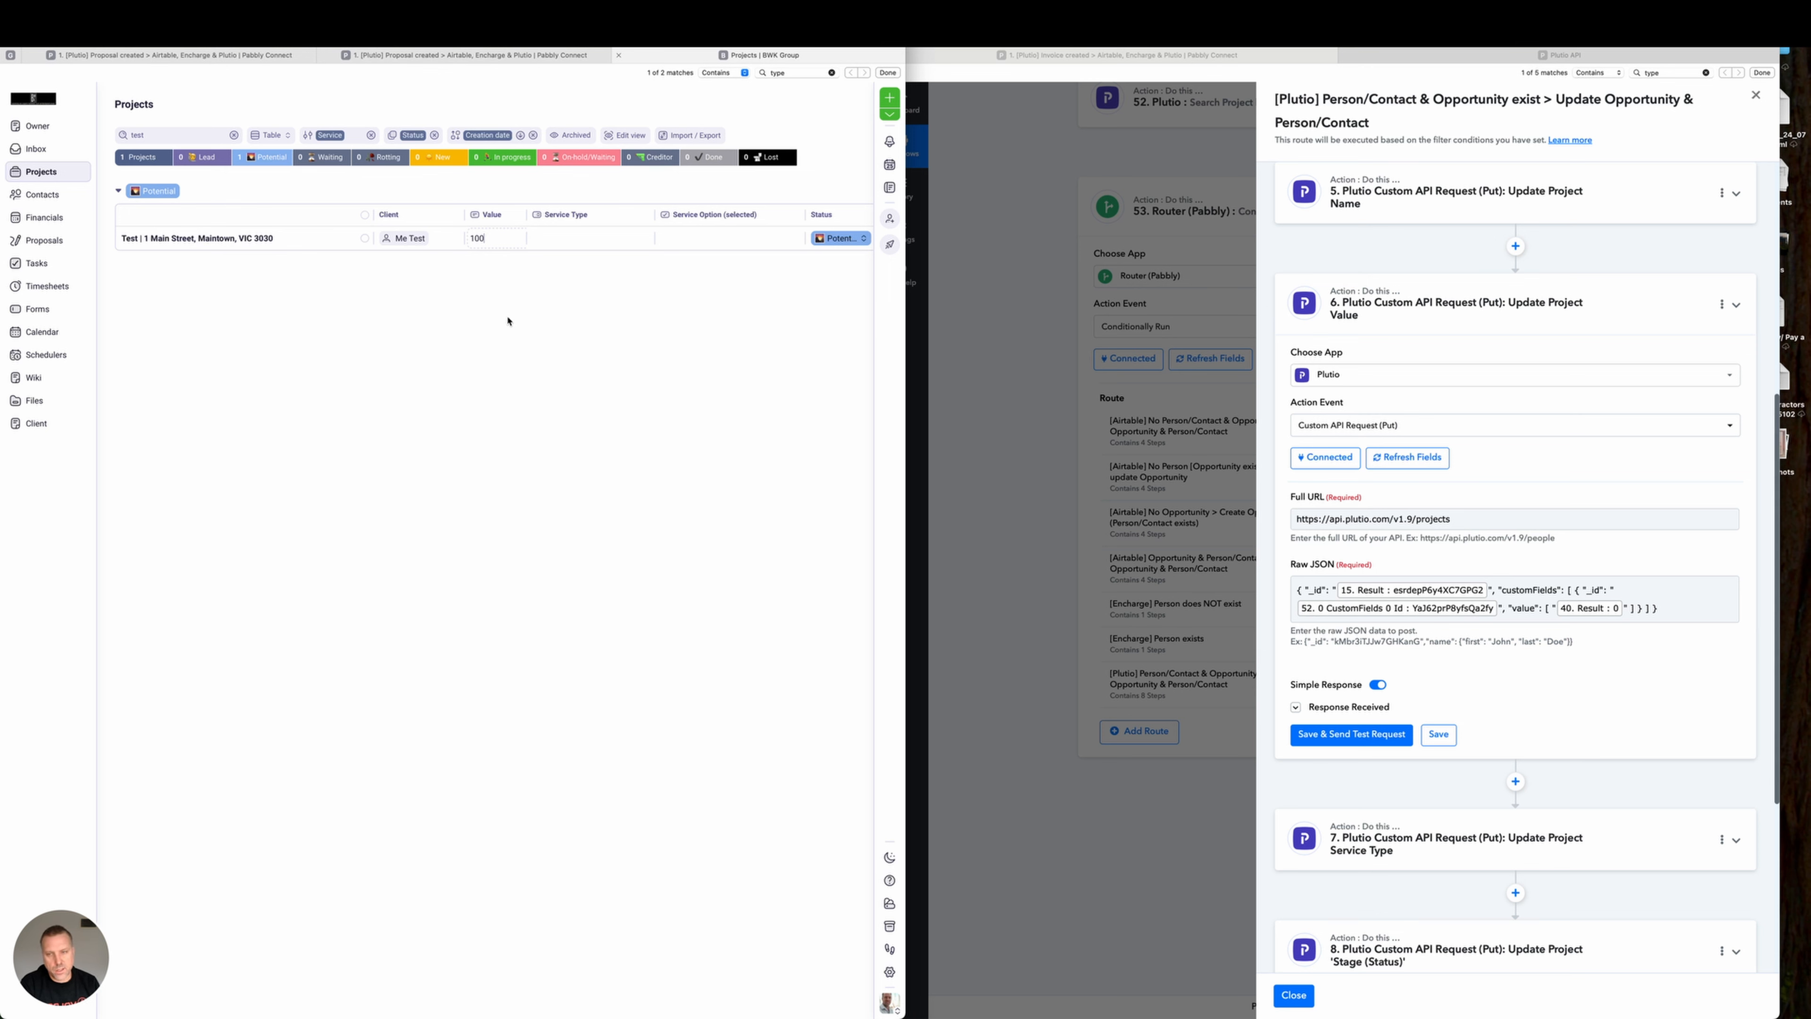
pyautogui.click(507, 321)
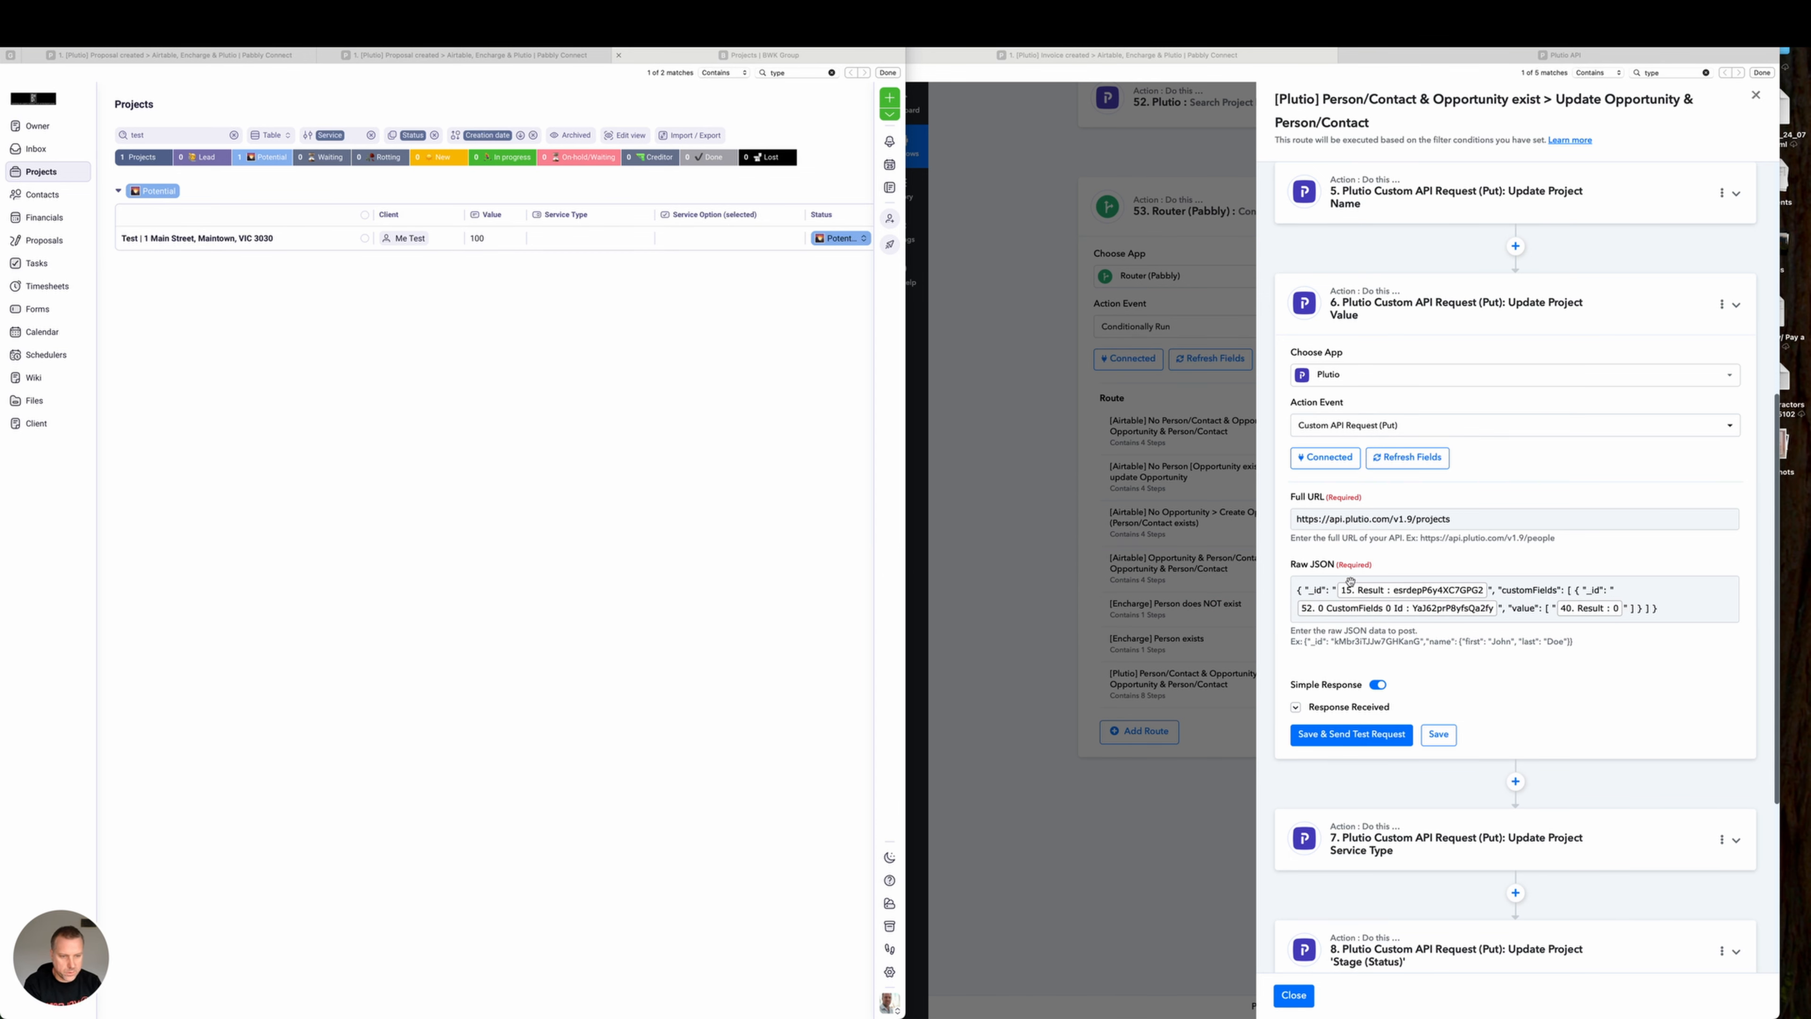
# Save the Update Project Value request, send it as a test, check the project's Value, and collapse the request.
pyautogui.click(1360, 736)
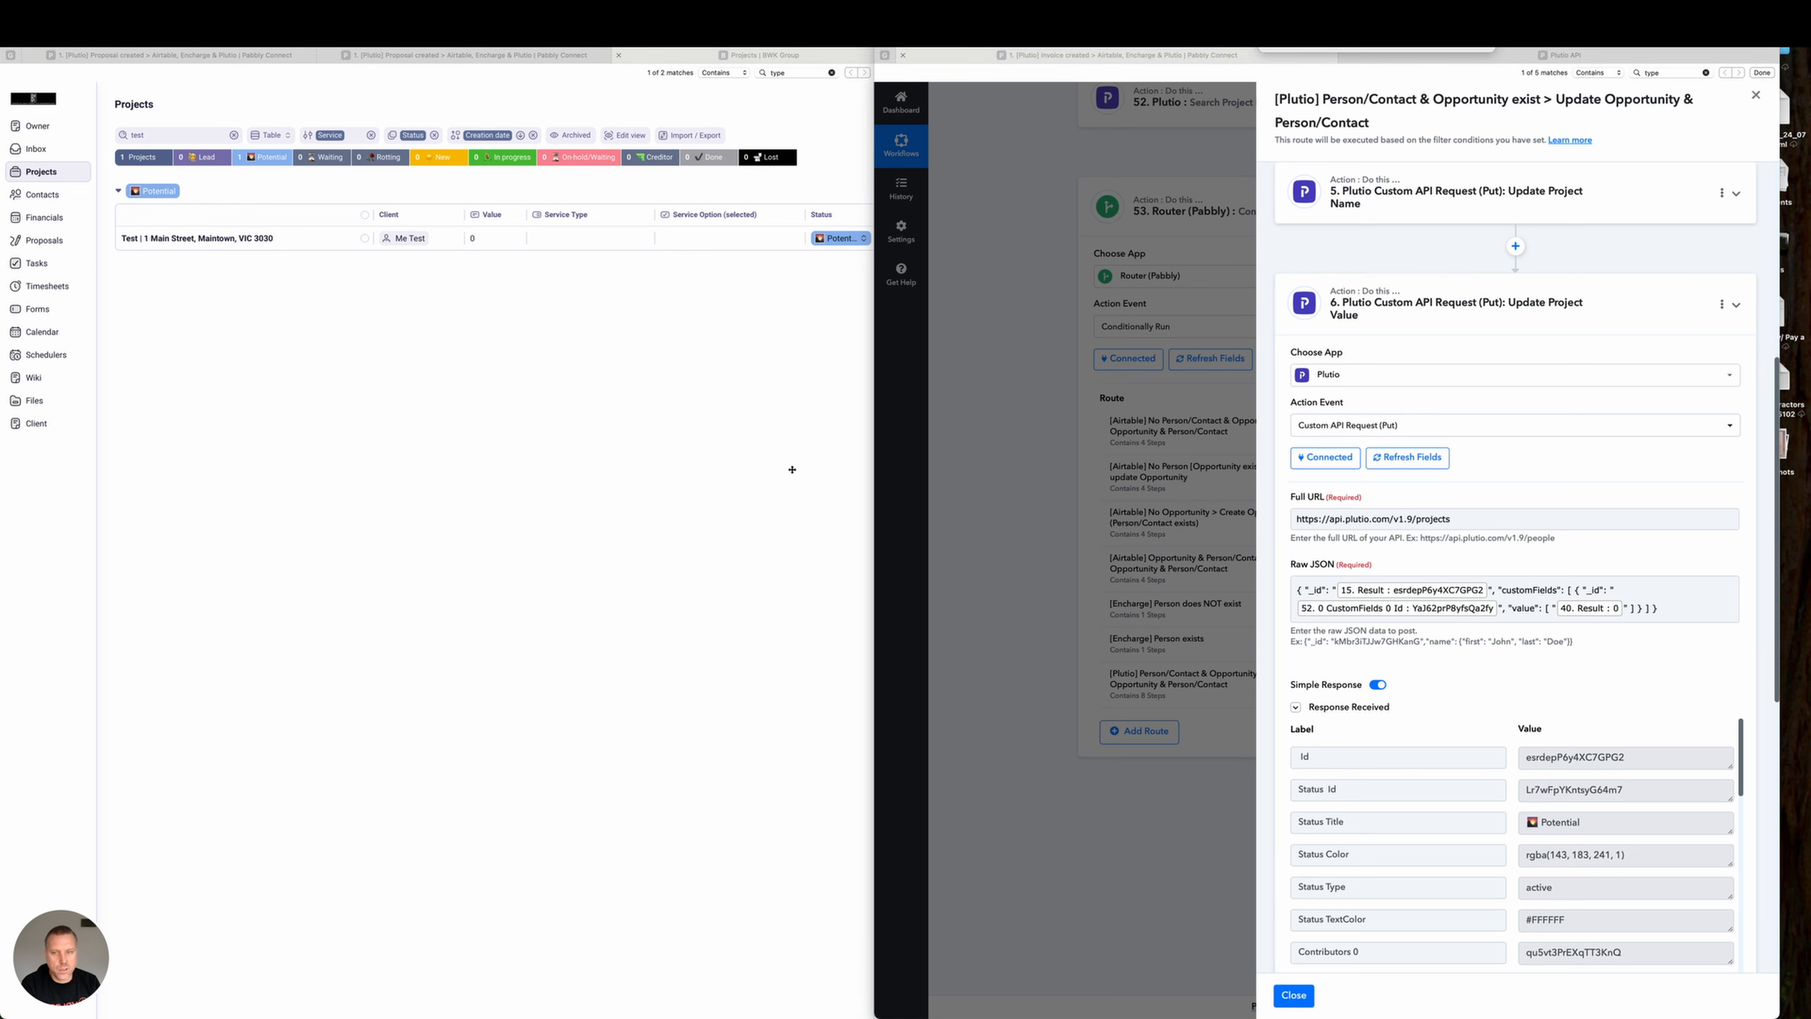
pyautogui.moveTo(699, 501); pyautogui.dragTo(480, 264)
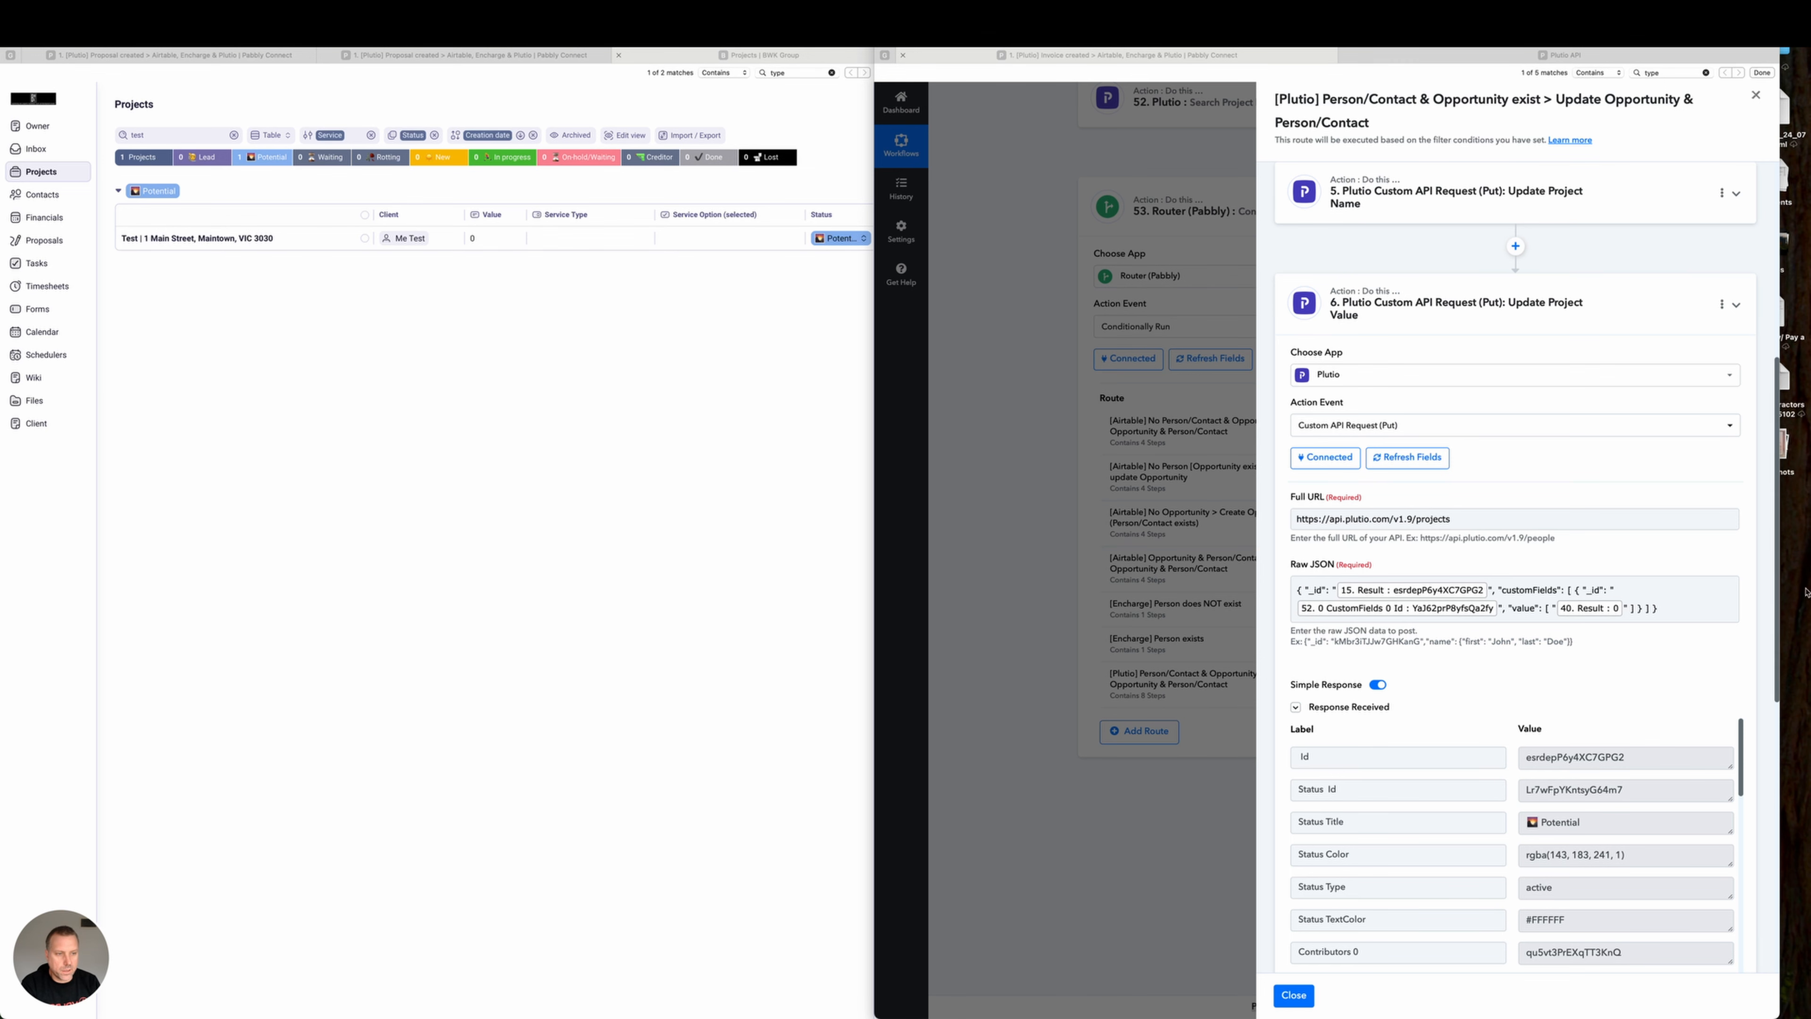
pyautogui.click(1735, 306)
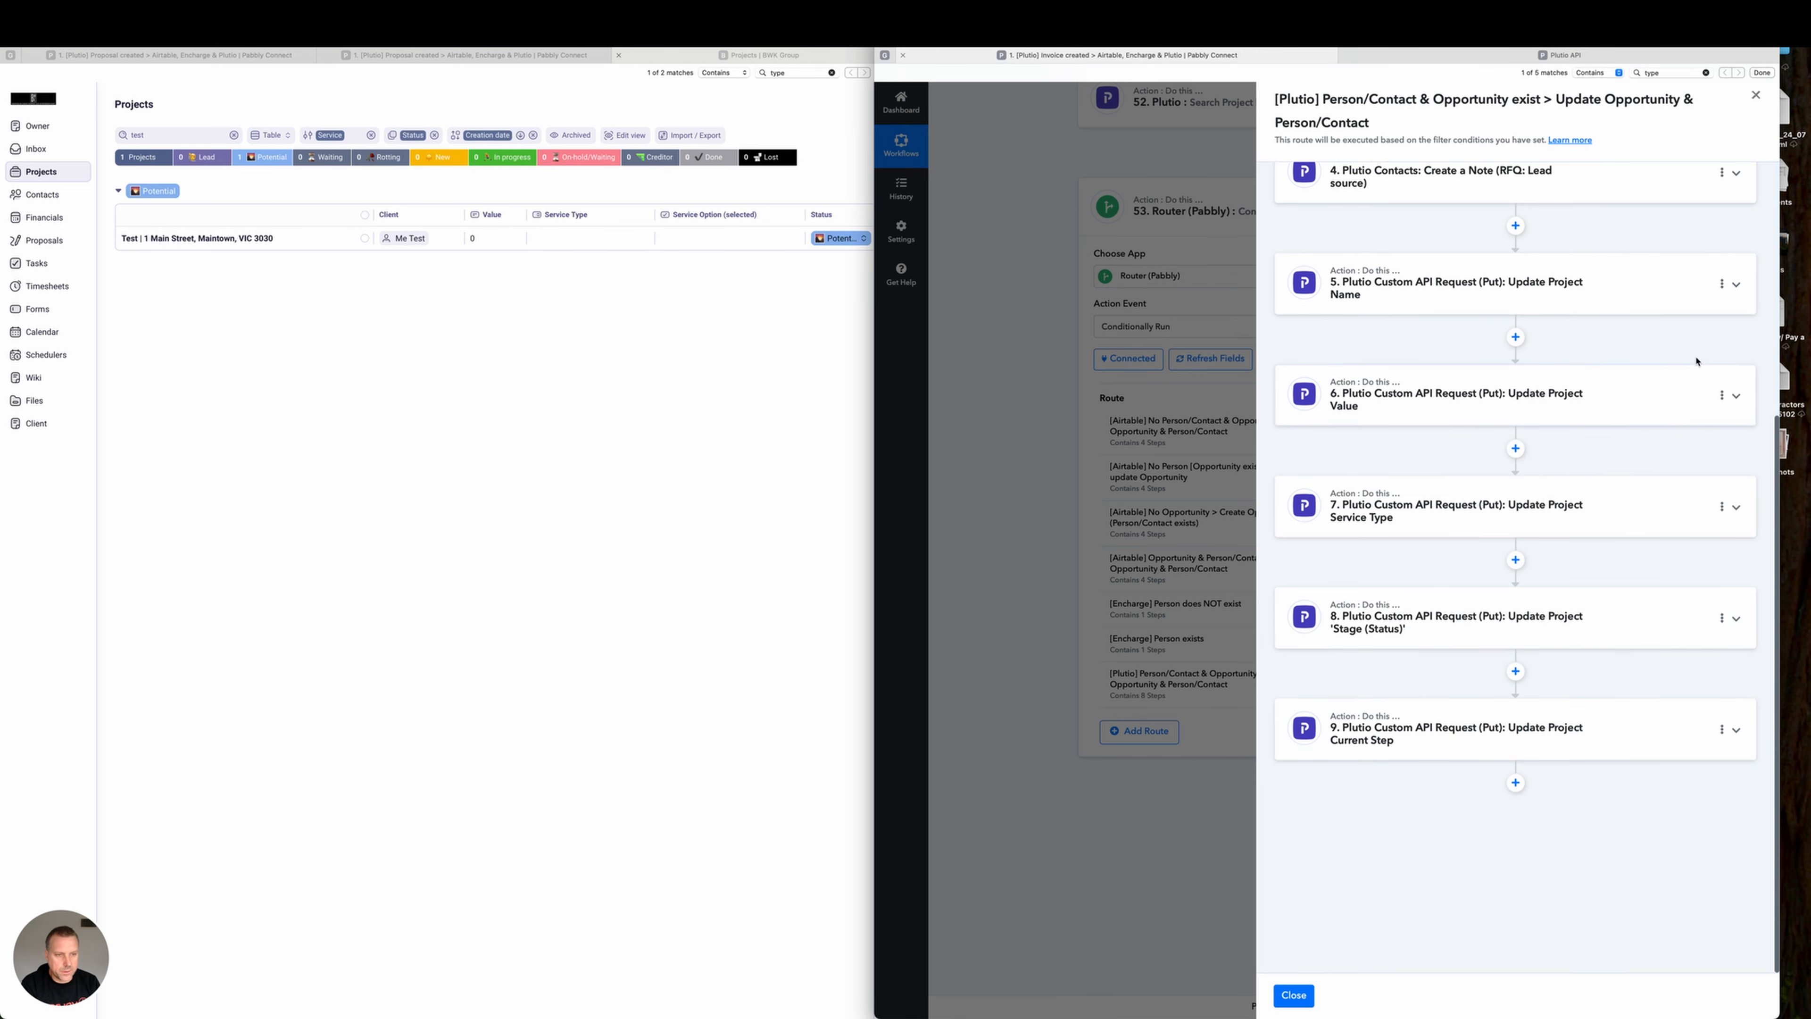
# Expand the Update Project Service Type request and examine the service type mapping in its raw JSON.
pyautogui.click(1586, 520)
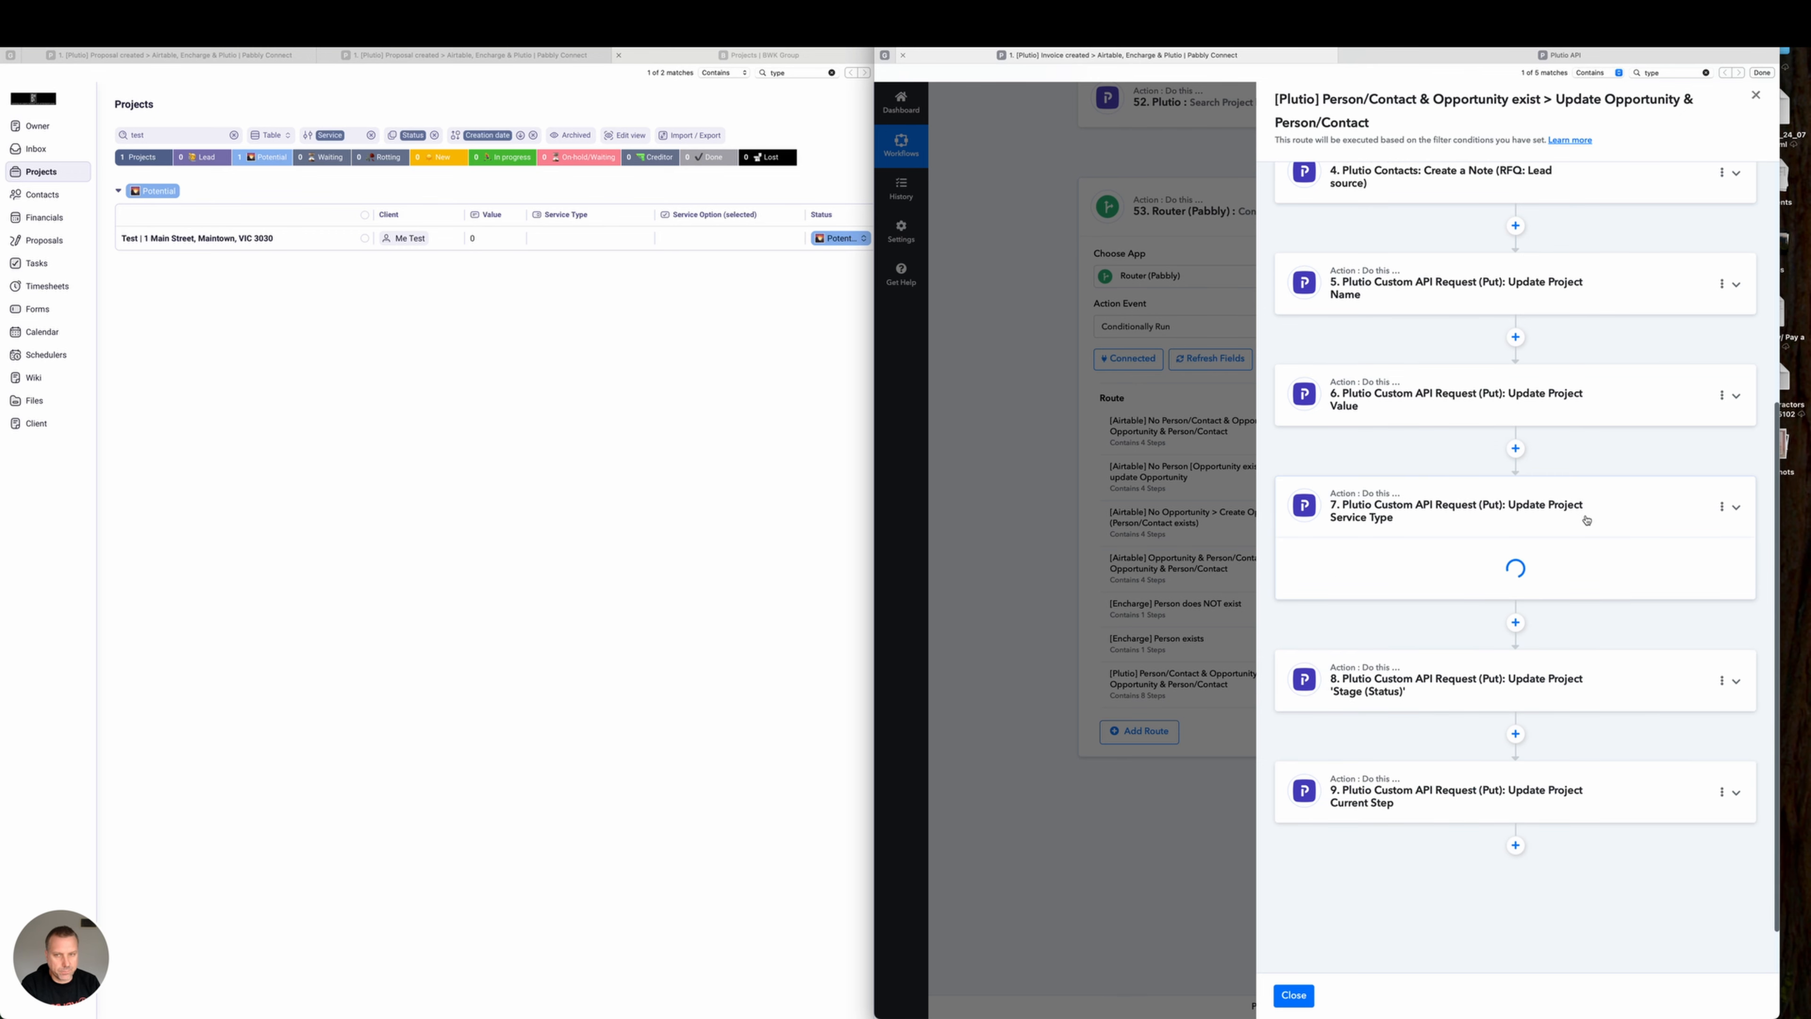
pyautogui.scroll(-3, 1586, 519)
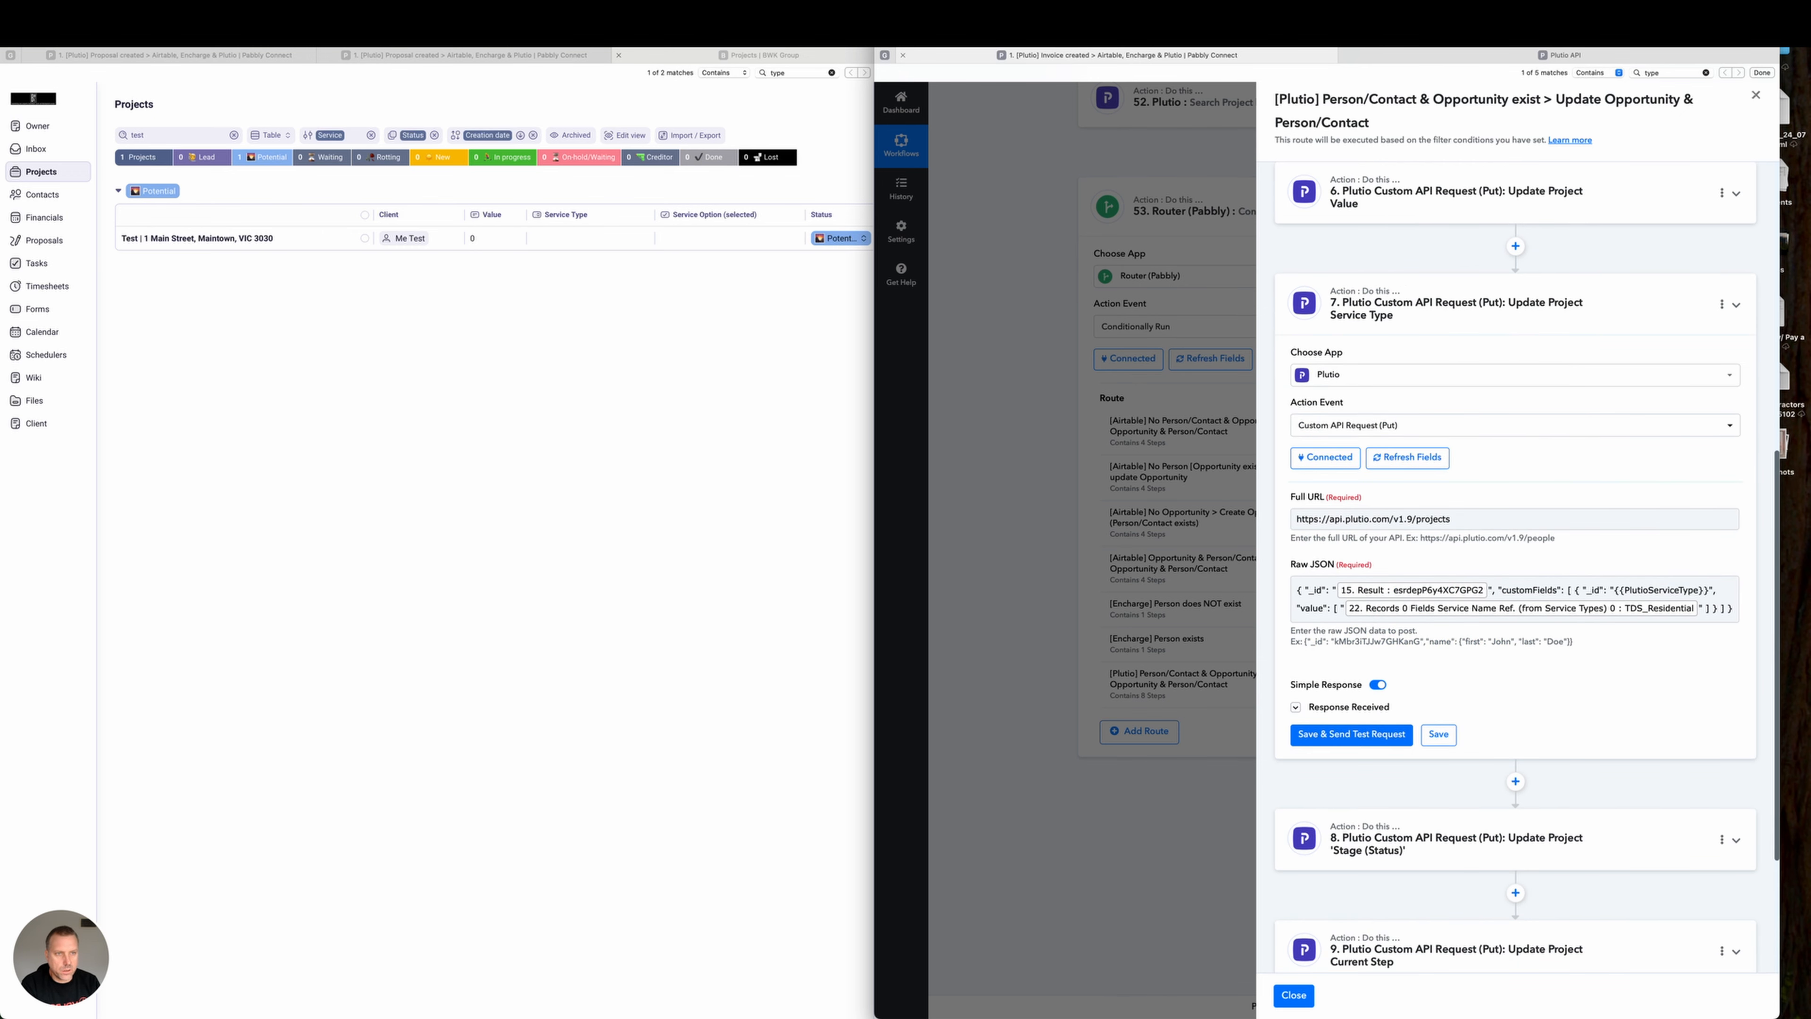
pyautogui.click(1377, 8)
pyautogui.moveTo(1109, 697)
pyautogui.mouseDown()
pyautogui.moveTo(1372, 404)
pyautogui.moveTo(1358, 317)
pyautogui.moveTo(927, 356)
pyautogui.moveTo(533, 240)
pyautogui.moveTo(594, 241)
pyautogui.moveTo(1314, 686)
pyautogui.moveTo(1639, 620)
pyautogui.mouseUp()
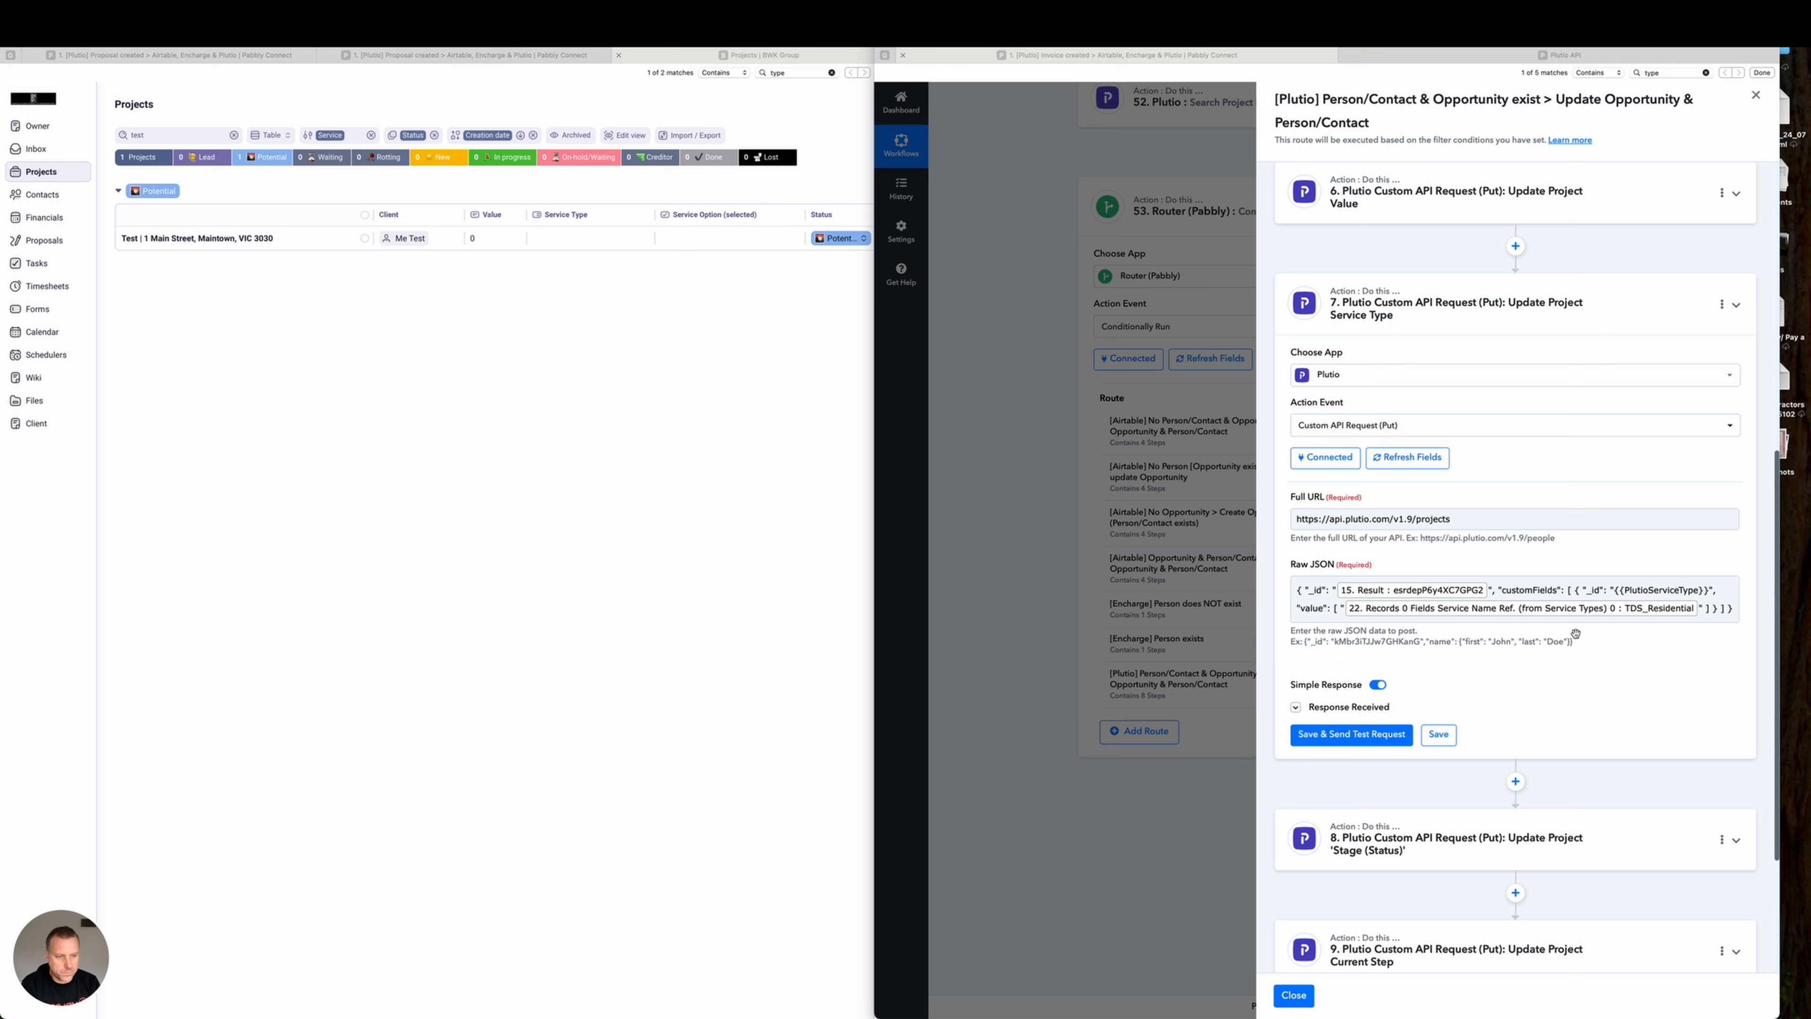
# Save the Update Project Service Type request and send it as a test.
pyautogui.click(1333, 736)
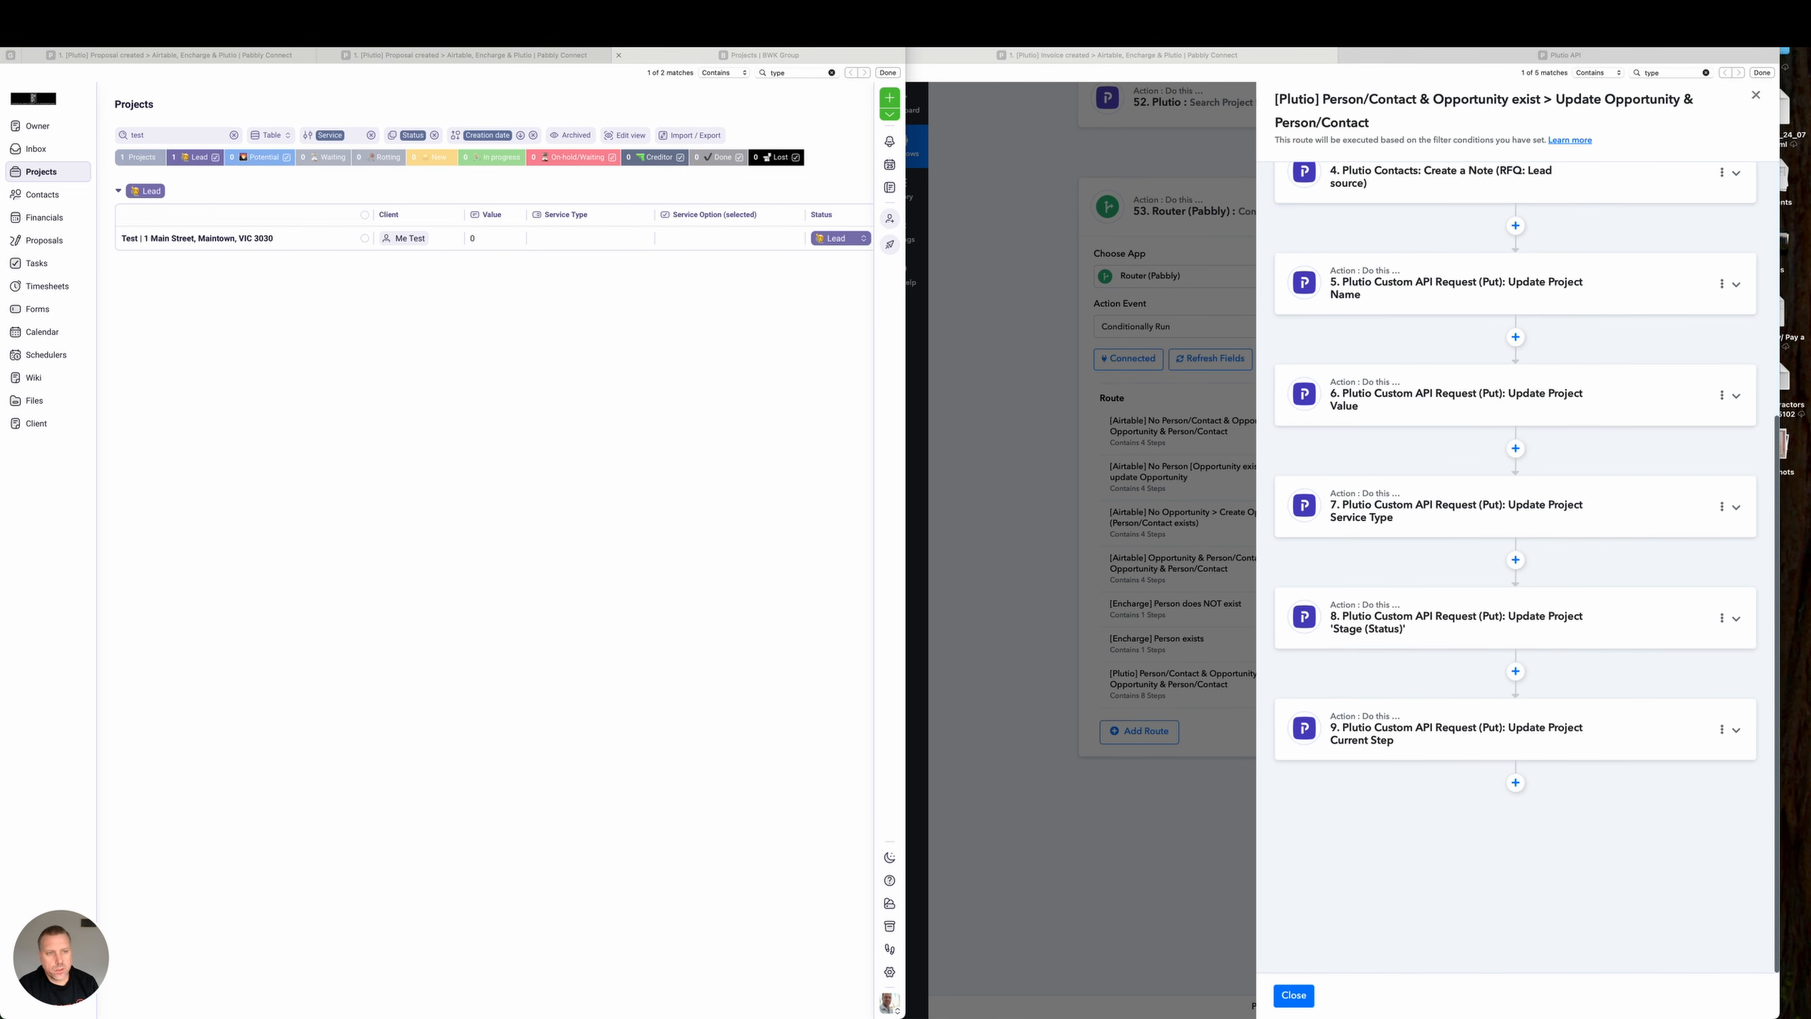
# Expand the Update Project Stage (Status) request and examine the Plutio Record ID mapping in its raw JSON.
pyautogui.moveTo(774, 517)
pyautogui.mouseDown()
pyautogui.moveTo(484, 388)
pyautogui.moveTo(828, 243)
pyautogui.moveTo(1119, 528)
pyautogui.moveTo(1332, 628)
pyautogui.moveTo(1415, 612)
pyautogui.moveTo(1309, 602)
pyautogui.mouseUp()
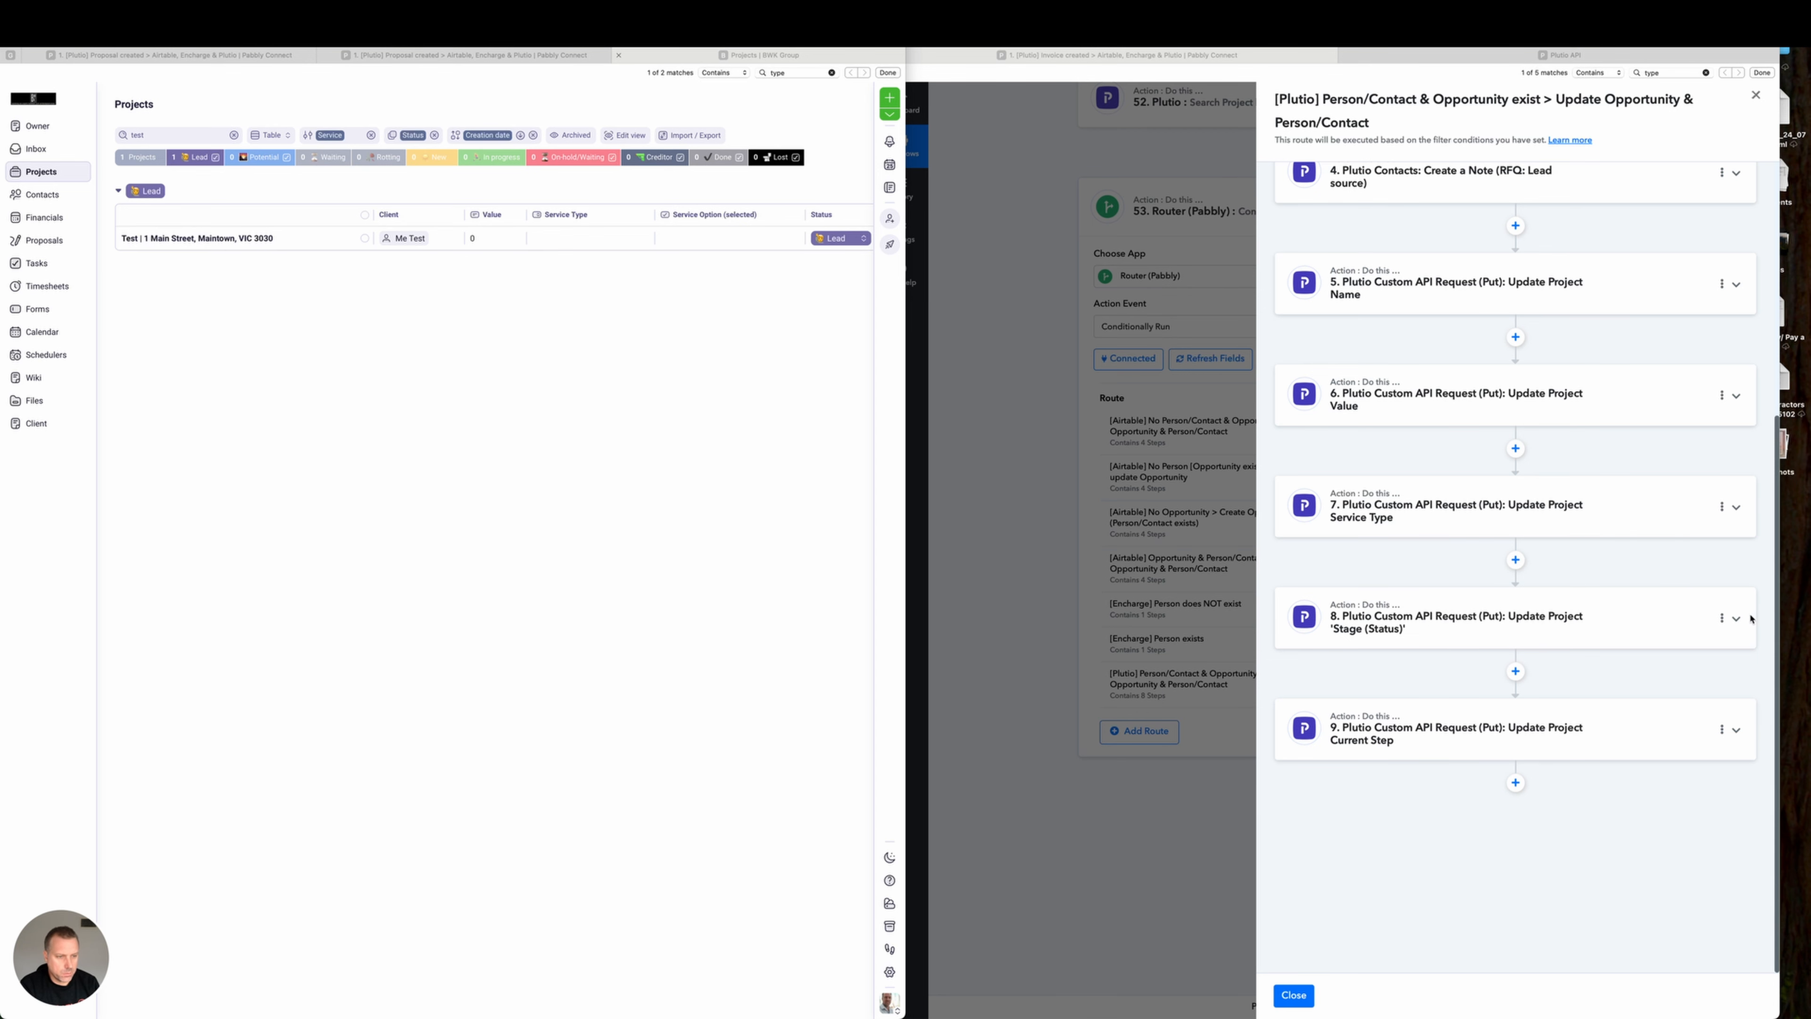
pyautogui.click(1736, 618)
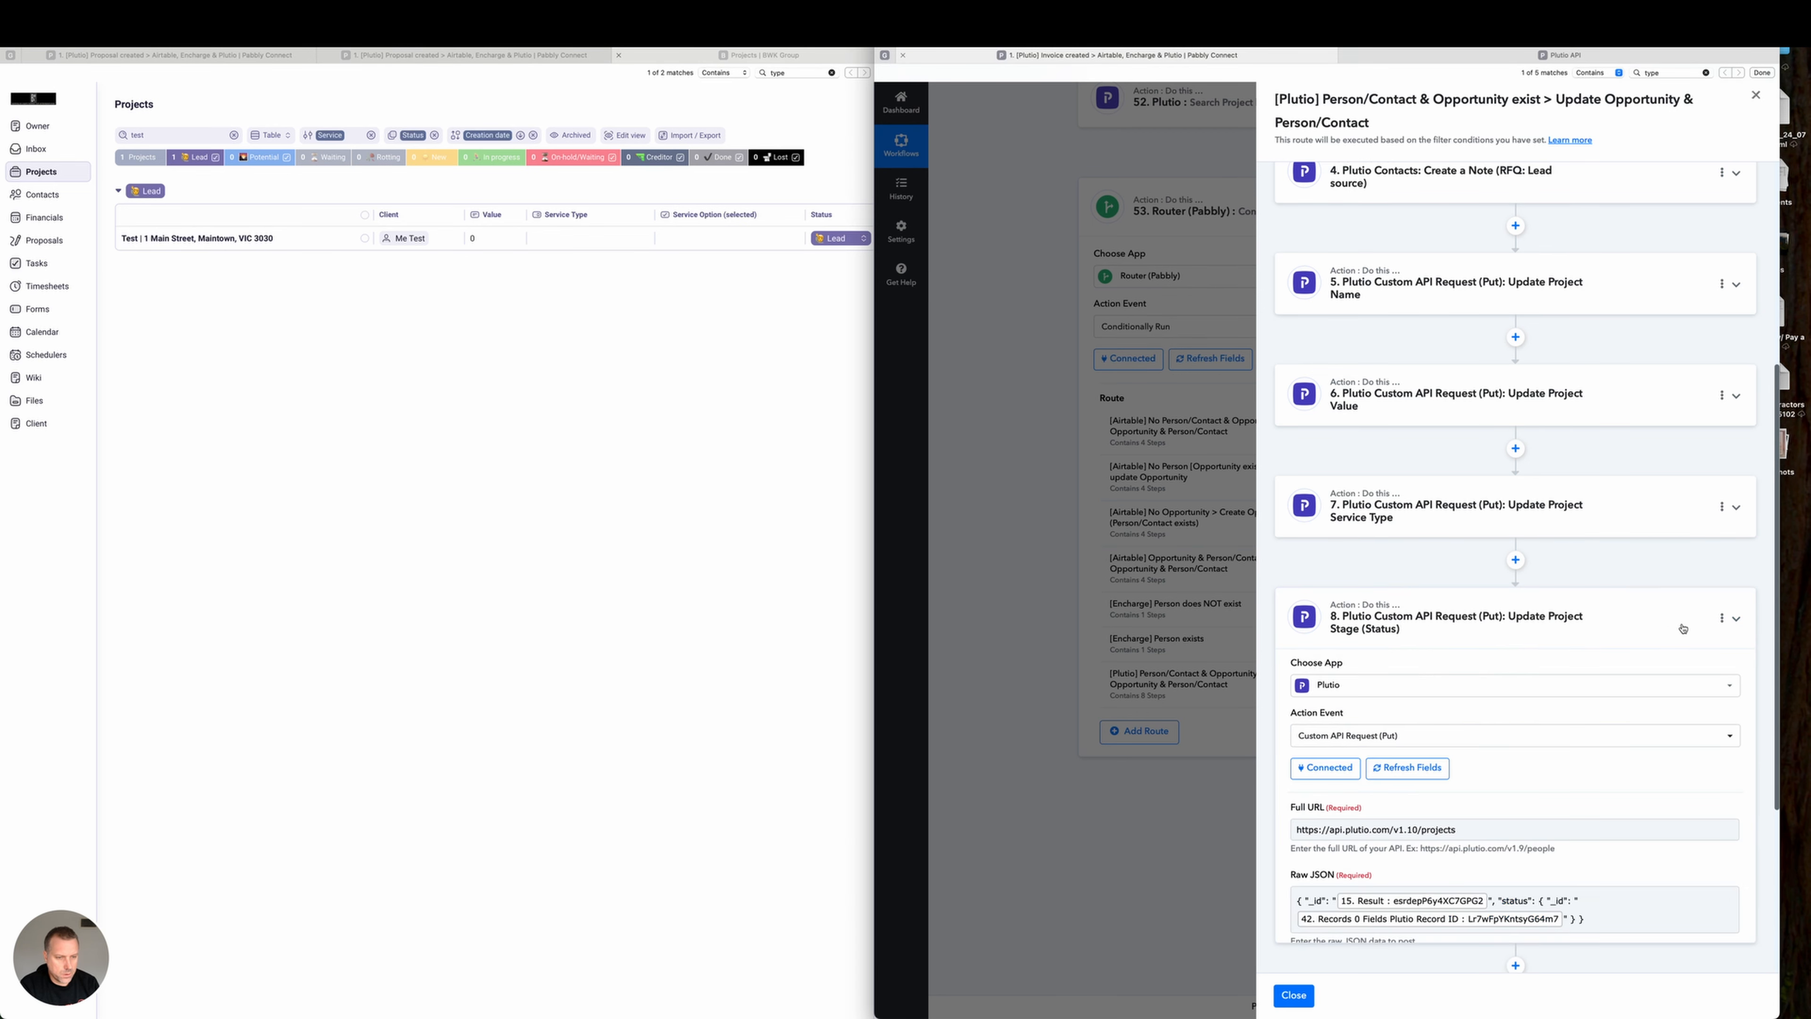
pyautogui.scroll(-5, 1683, 628)
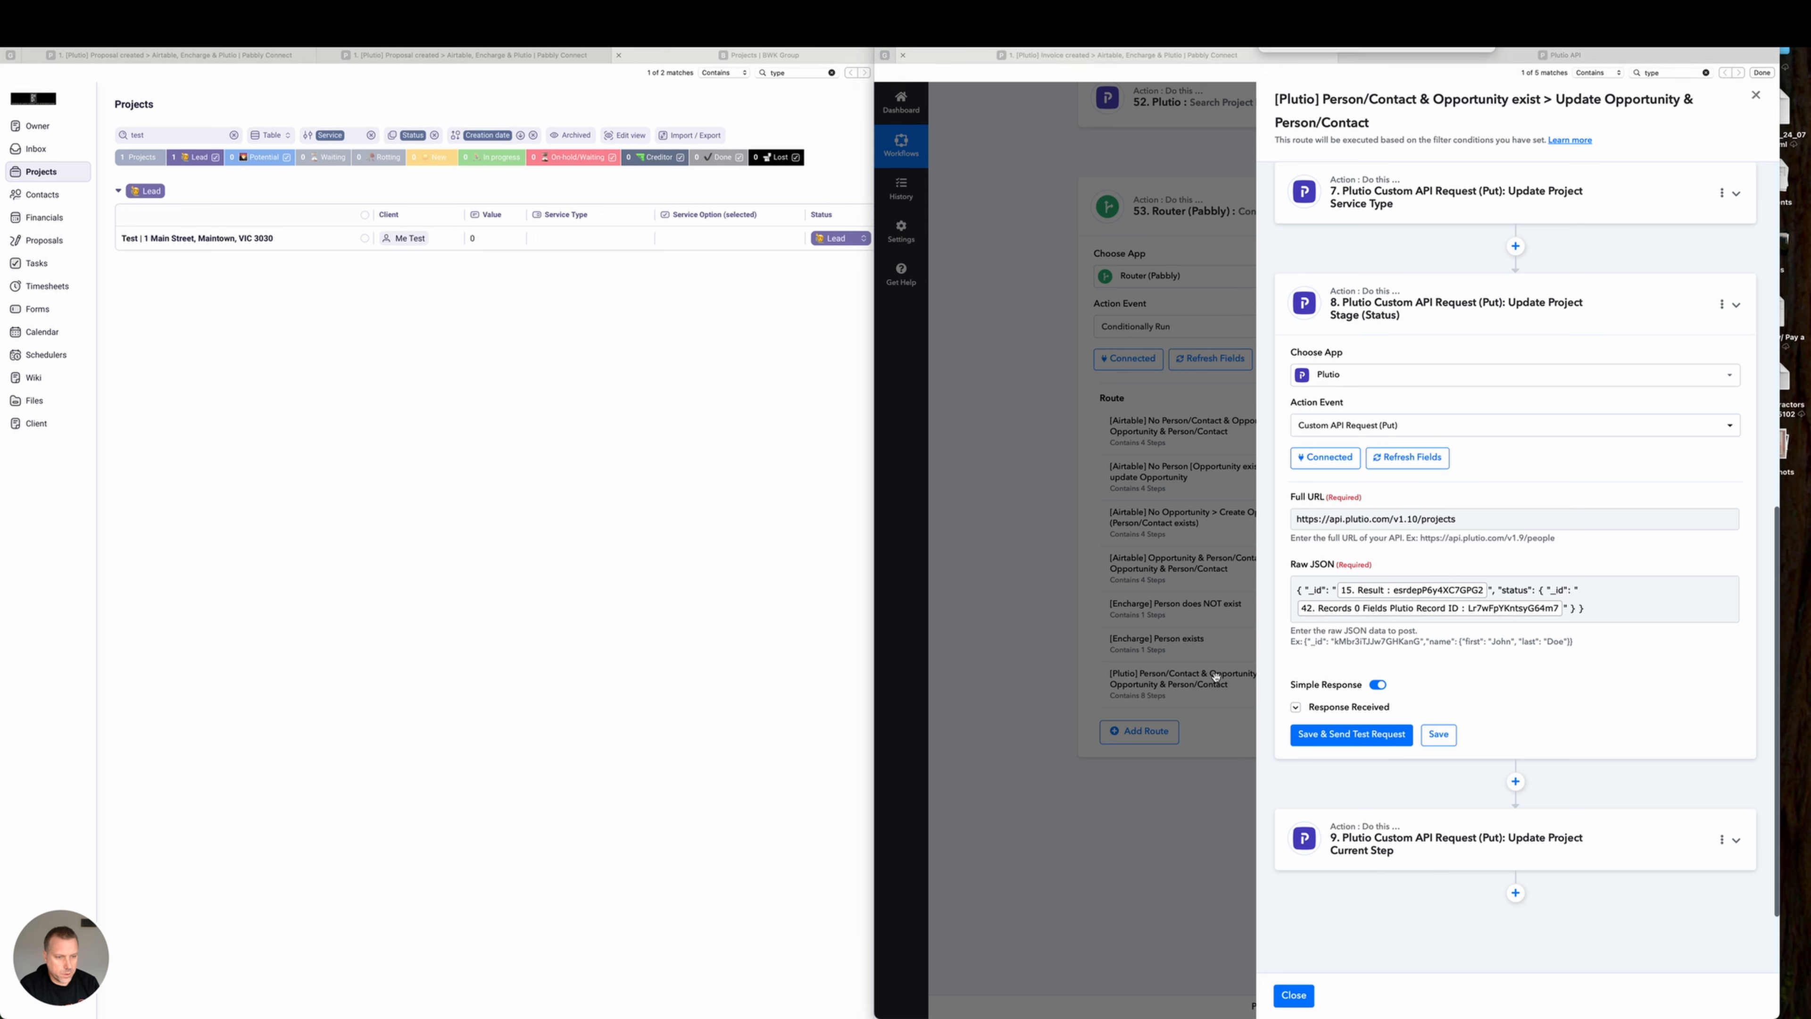
pyautogui.moveTo(1156, 731)
pyautogui.mouseDown()
pyautogui.moveTo(1346, 658)
pyautogui.moveTo(1362, 619)
pyautogui.moveTo(1479, 613)
pyautogui.moveTo(1419, 616)
pyautogui.moveTo(770, 387)
pyautogui.moveTo(831, 251)
pyautogui.moveTo(1326, 612)
pyautogui.moveTo(1474, 612)
pyautogui.moveTo(1255, 603)
pyautogui.moveTo(795, 254)
pyautogui.moveTo(1269, 493)
pyautogui.moveTo(1375, 589)
pyautogui.moveTo(1364, 617)
pyautogui.mouseUp()
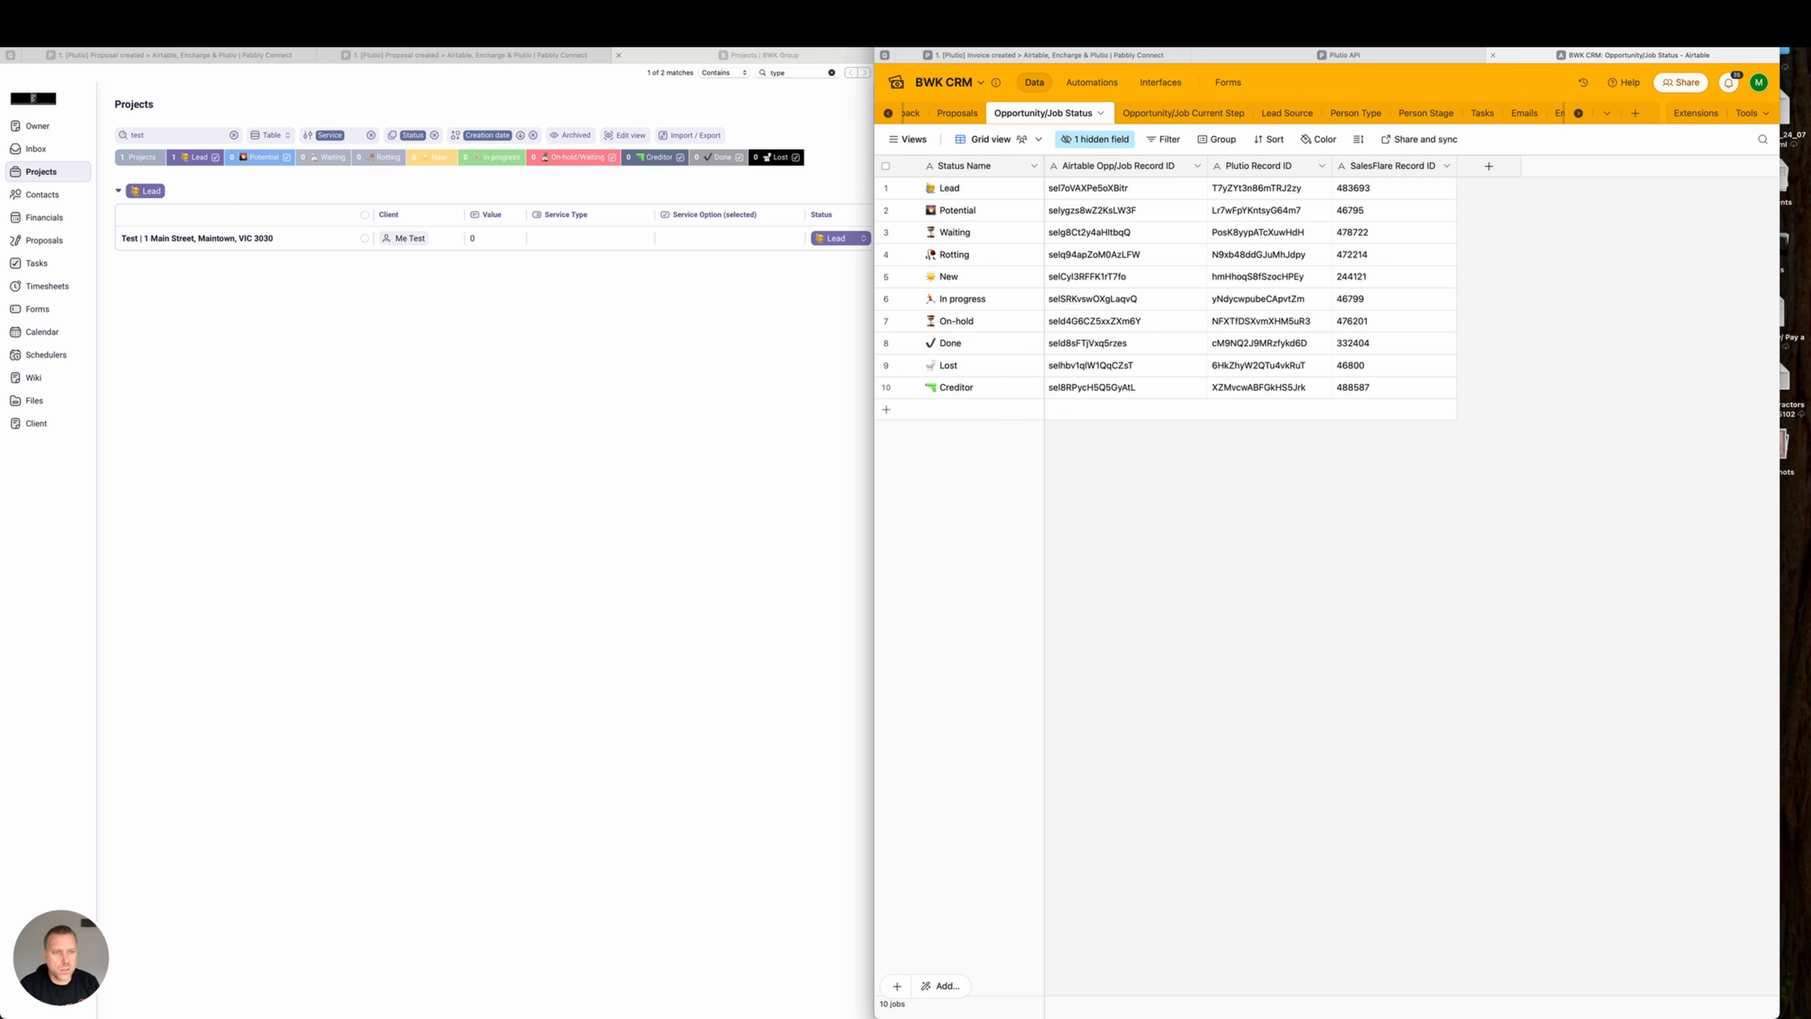
# Compare the Potential status's Plutio Record ID in Airtable's Opportunity/Job Status table with the ID mapped in the Pabbly Connect stage request.
pyautogui.click(1342, 61)
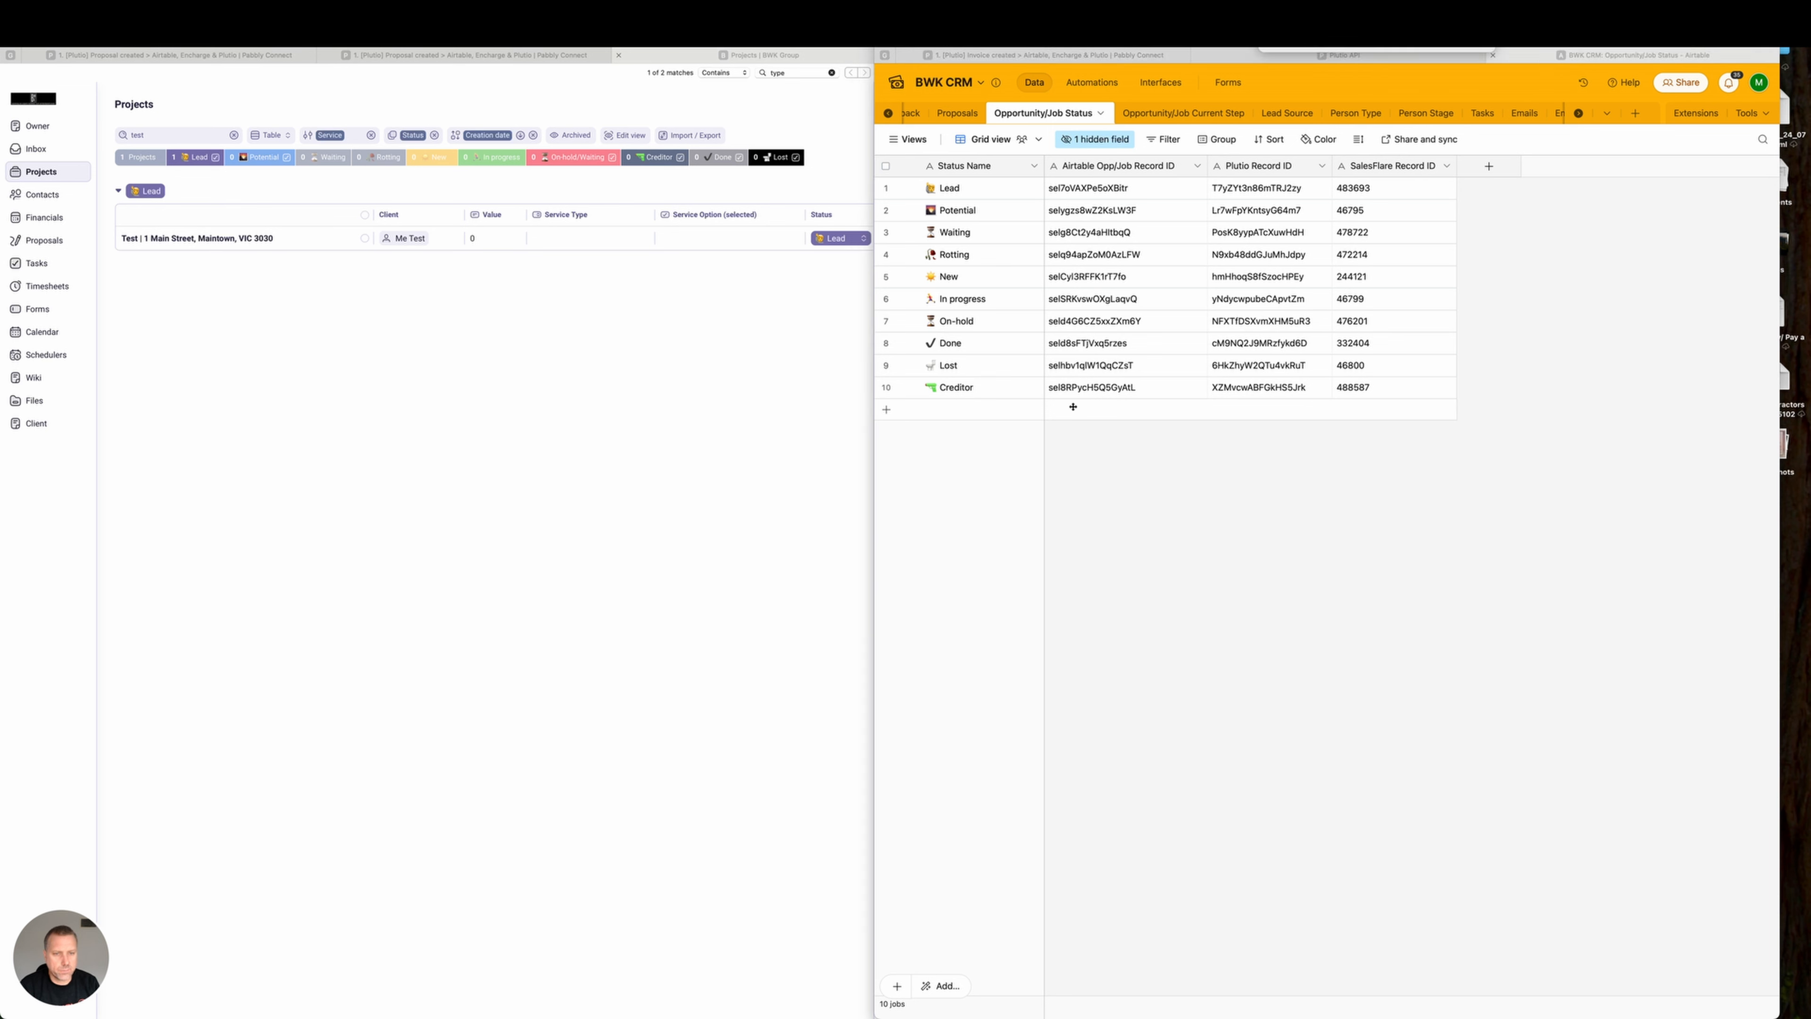
pyautogui.moveTo(760, 449)
pyautogui.mouseDown()
pyautogui.moveTo(1112, 264)
pyautogui.moveTo(1219, 174)
pyautogui.moveTo(1200, 207)
pyautogui.moveTo(950, 218)
pyautogui.moveTo(1209, 216)
pyautogui.mouseUp()
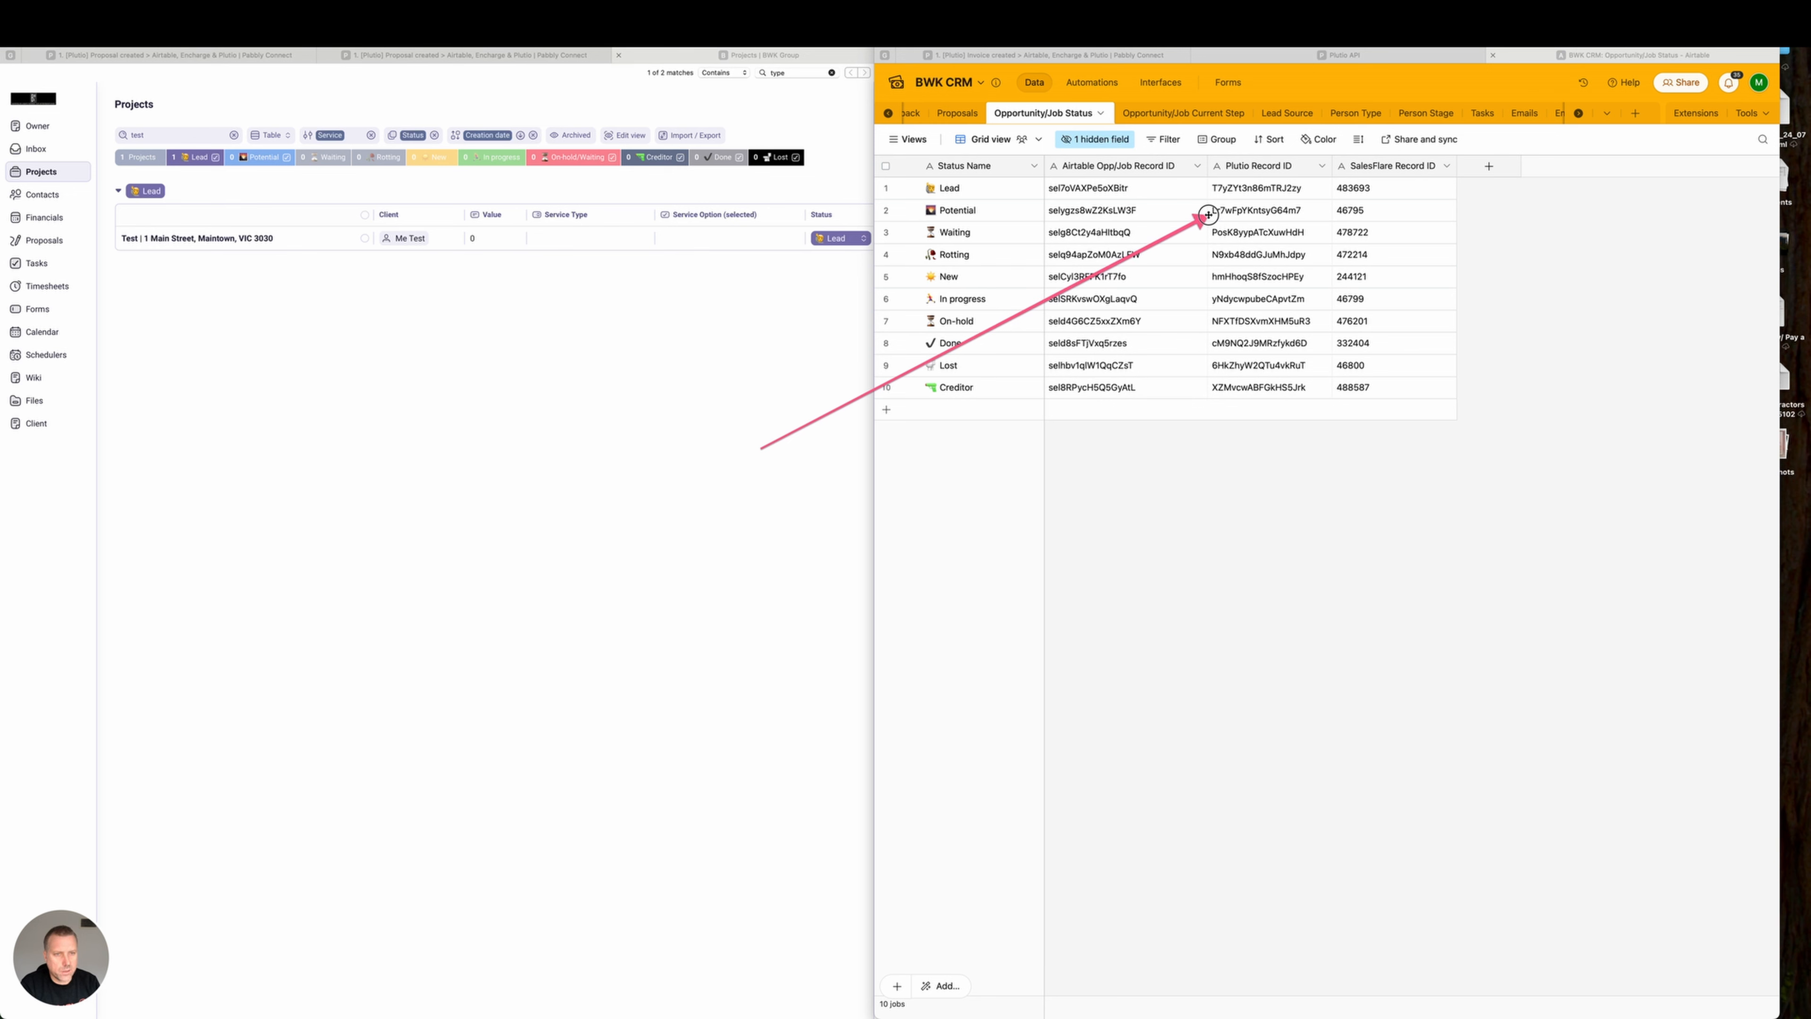
pyautogui.moveTo(1208, 215); pyautogui.dragTo(1241, 214)
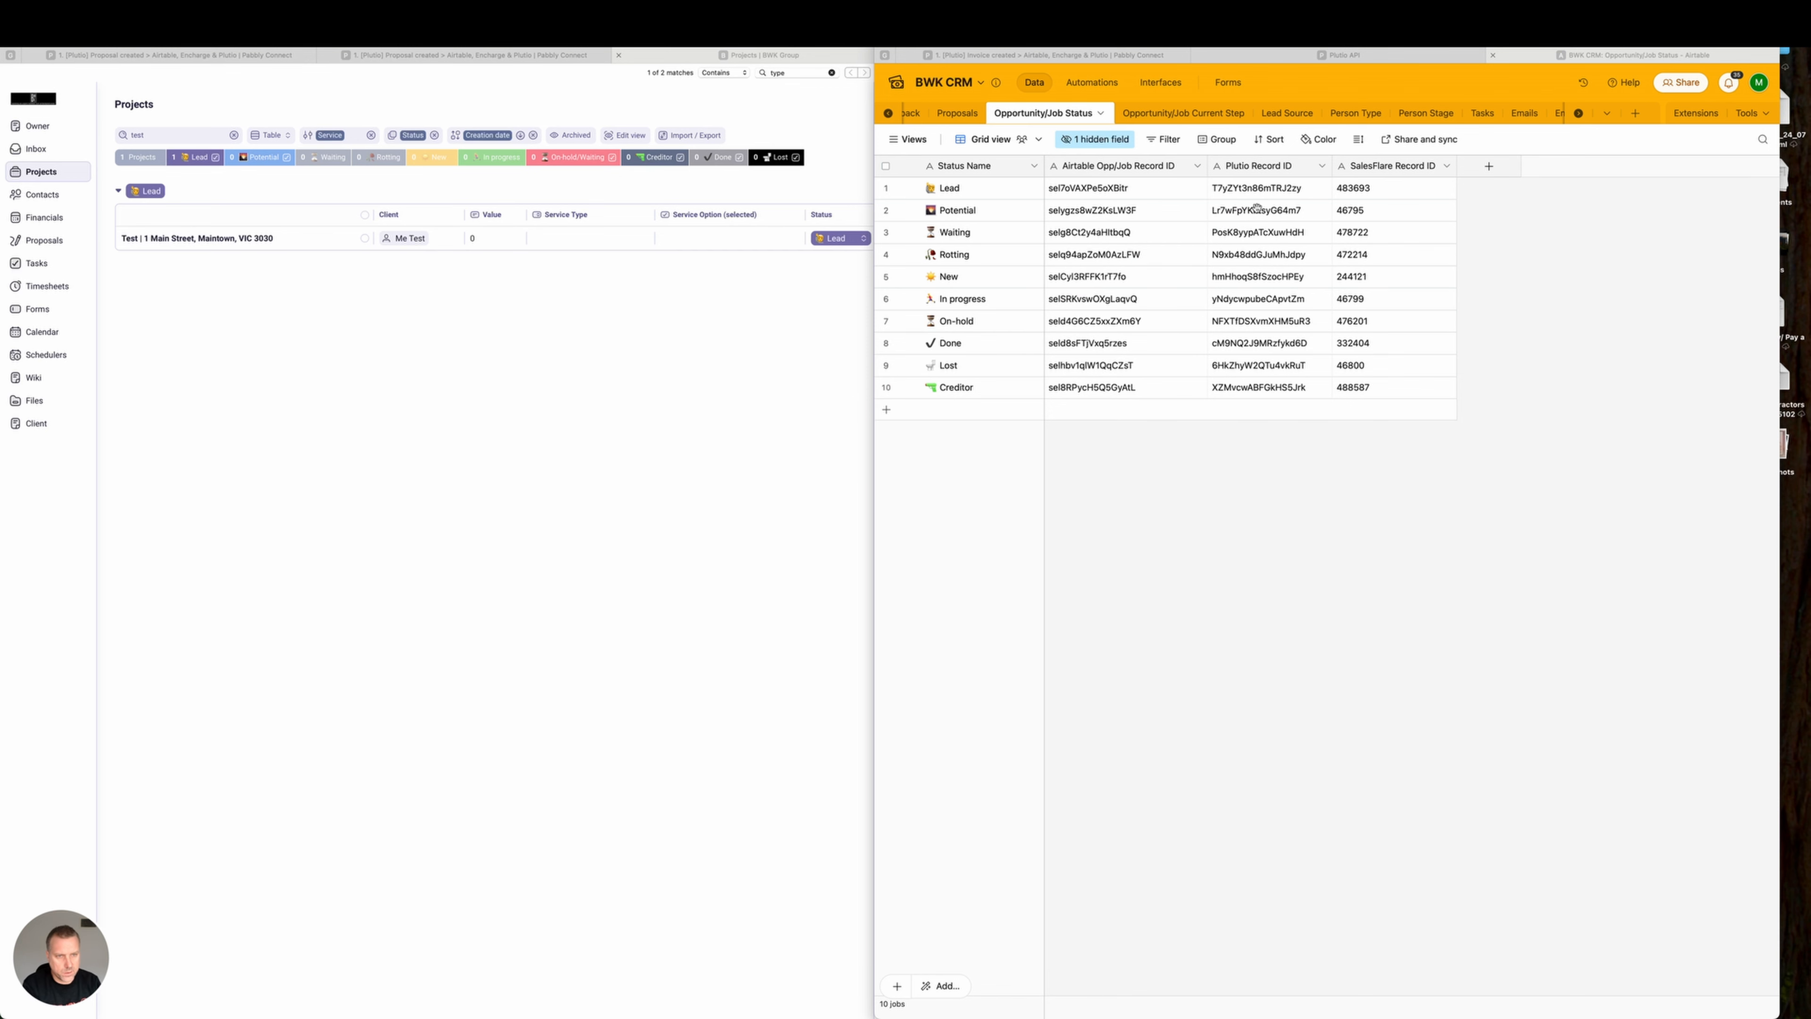
pyautogui.click(1086, 56)
pyautogui.moveTo(1152, 838); pyautogui.dragTo(1475, 622)
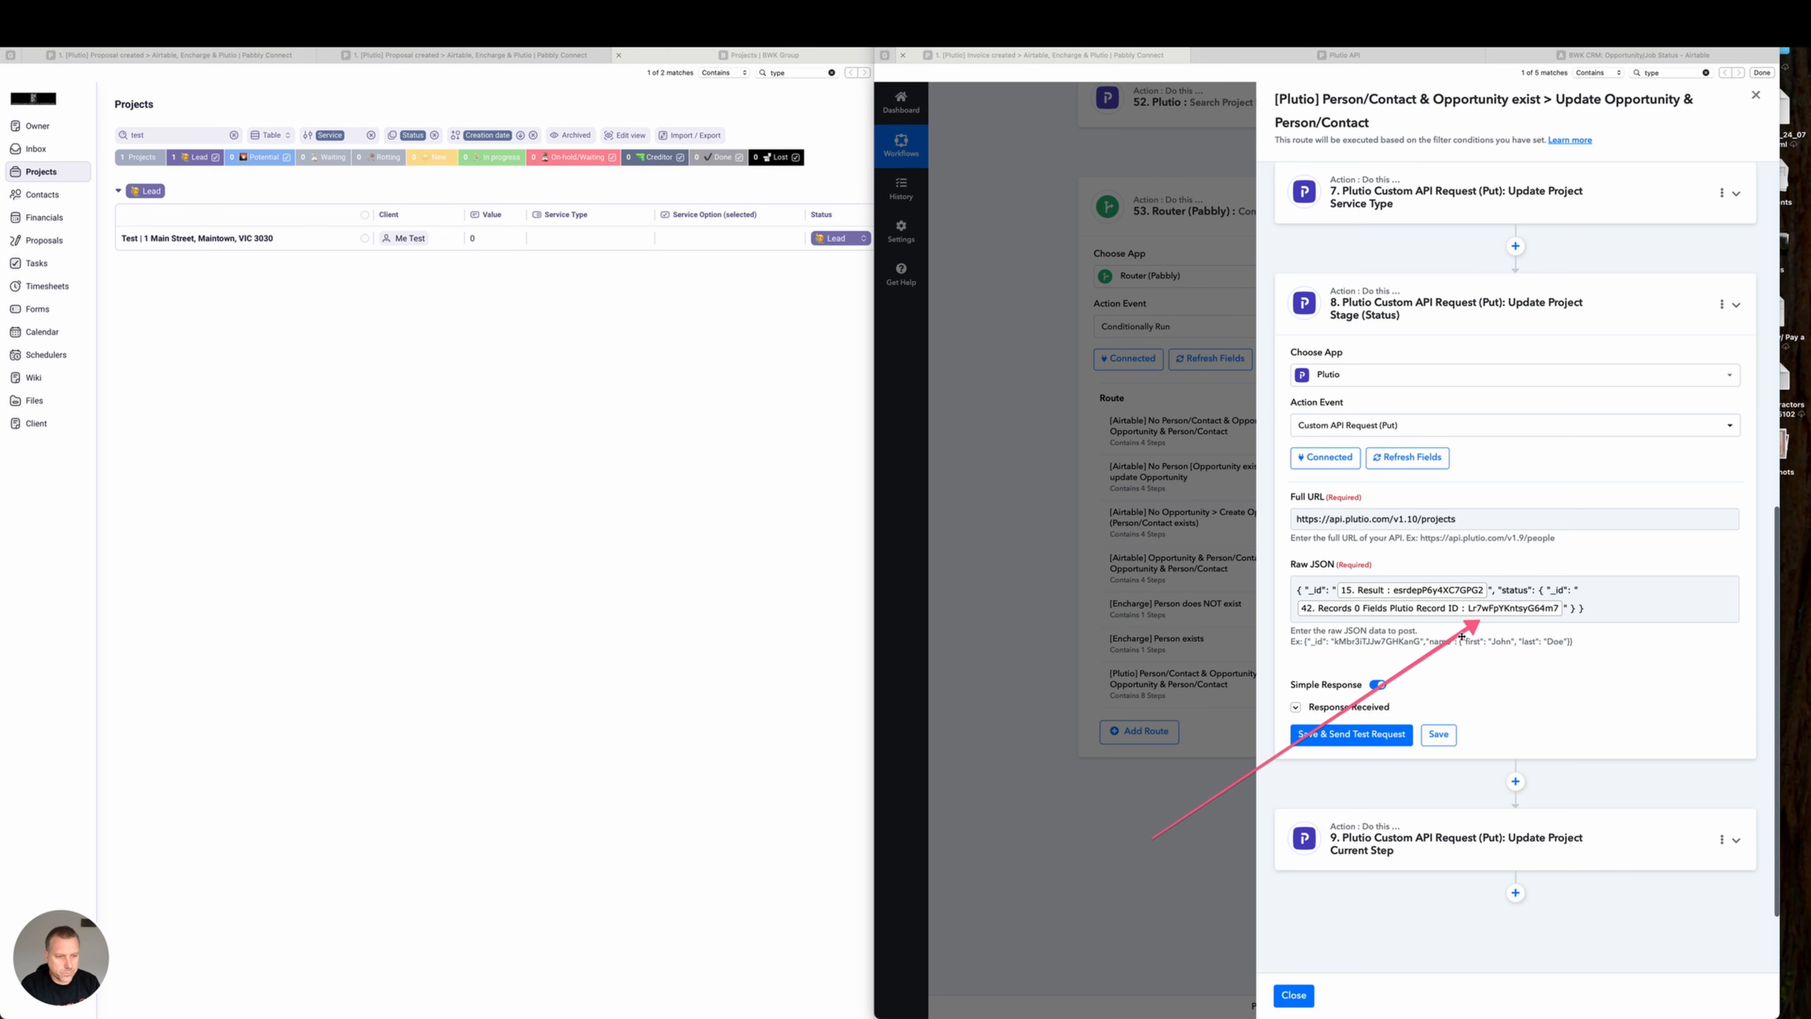
pyautogui.moveTo(1436, 649); pyautogui.dragTo(1347, 660)
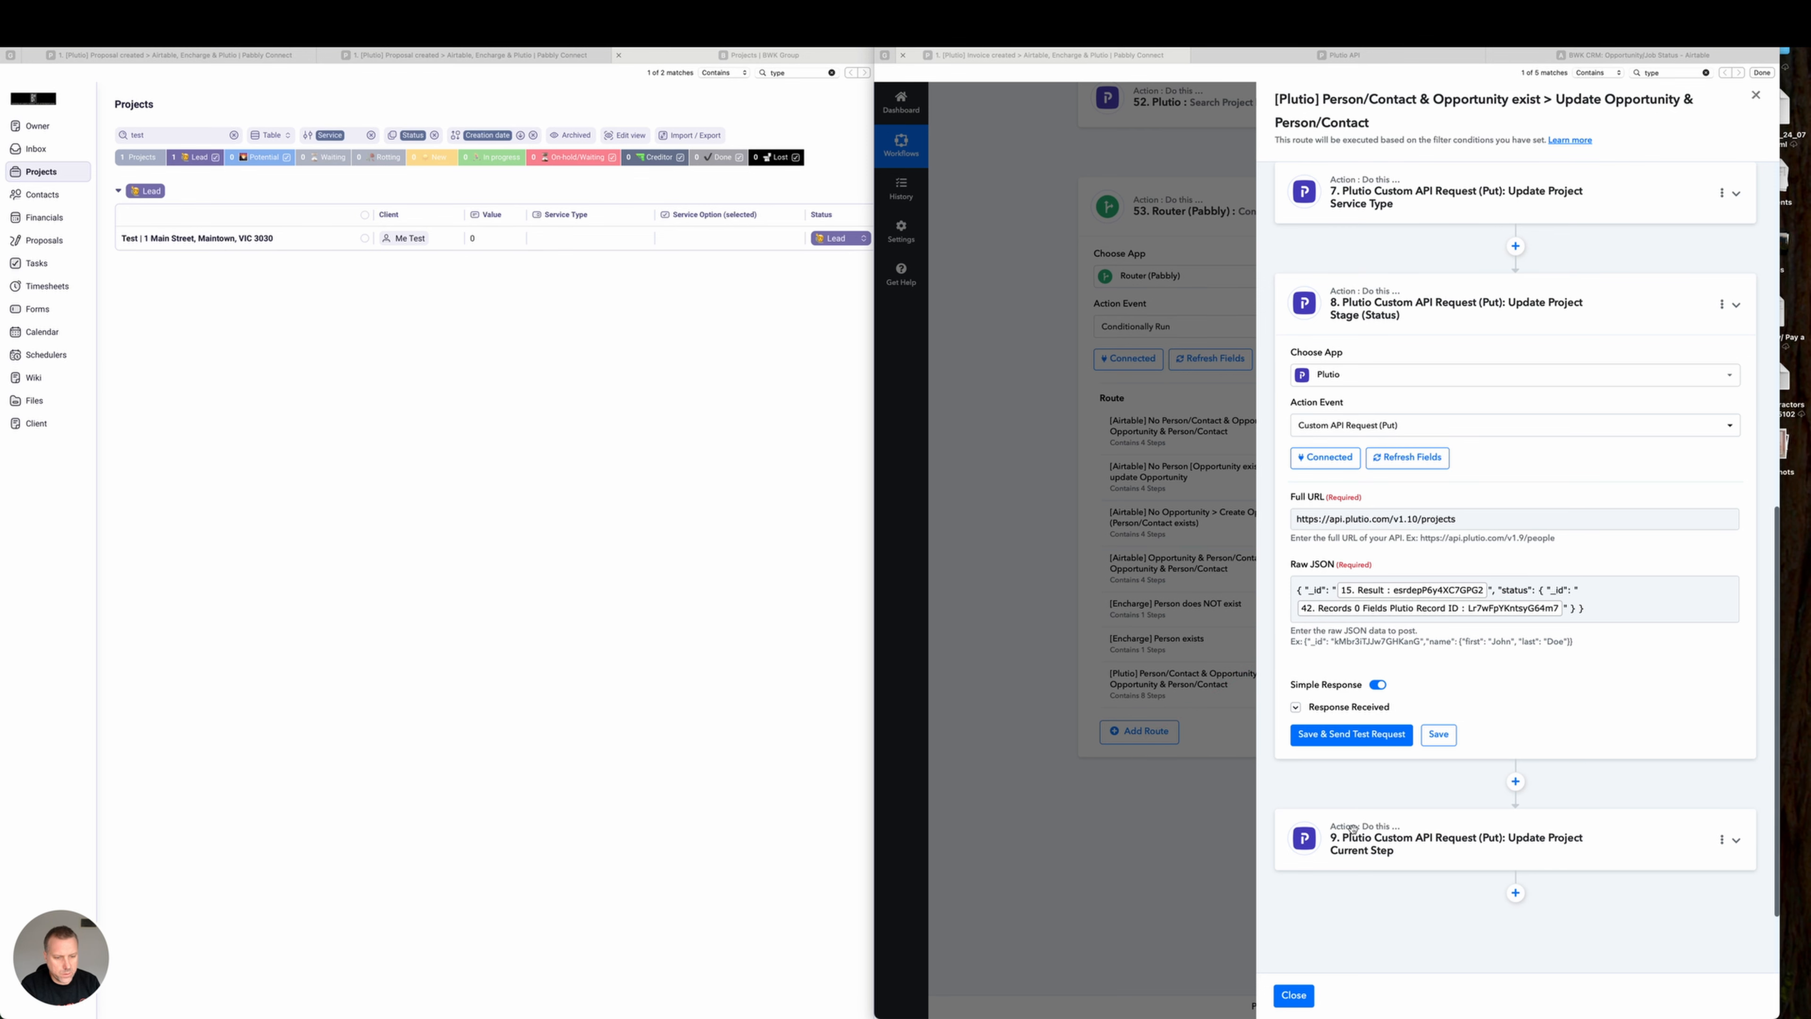
# Close the route and examine the search settings of the Airtable Search 'Opportunity/Job Stage/Status' record step and its source step 41.
pyautogui.click(1287, 1001)
pyautogui.scroll(15, 1337, 780)
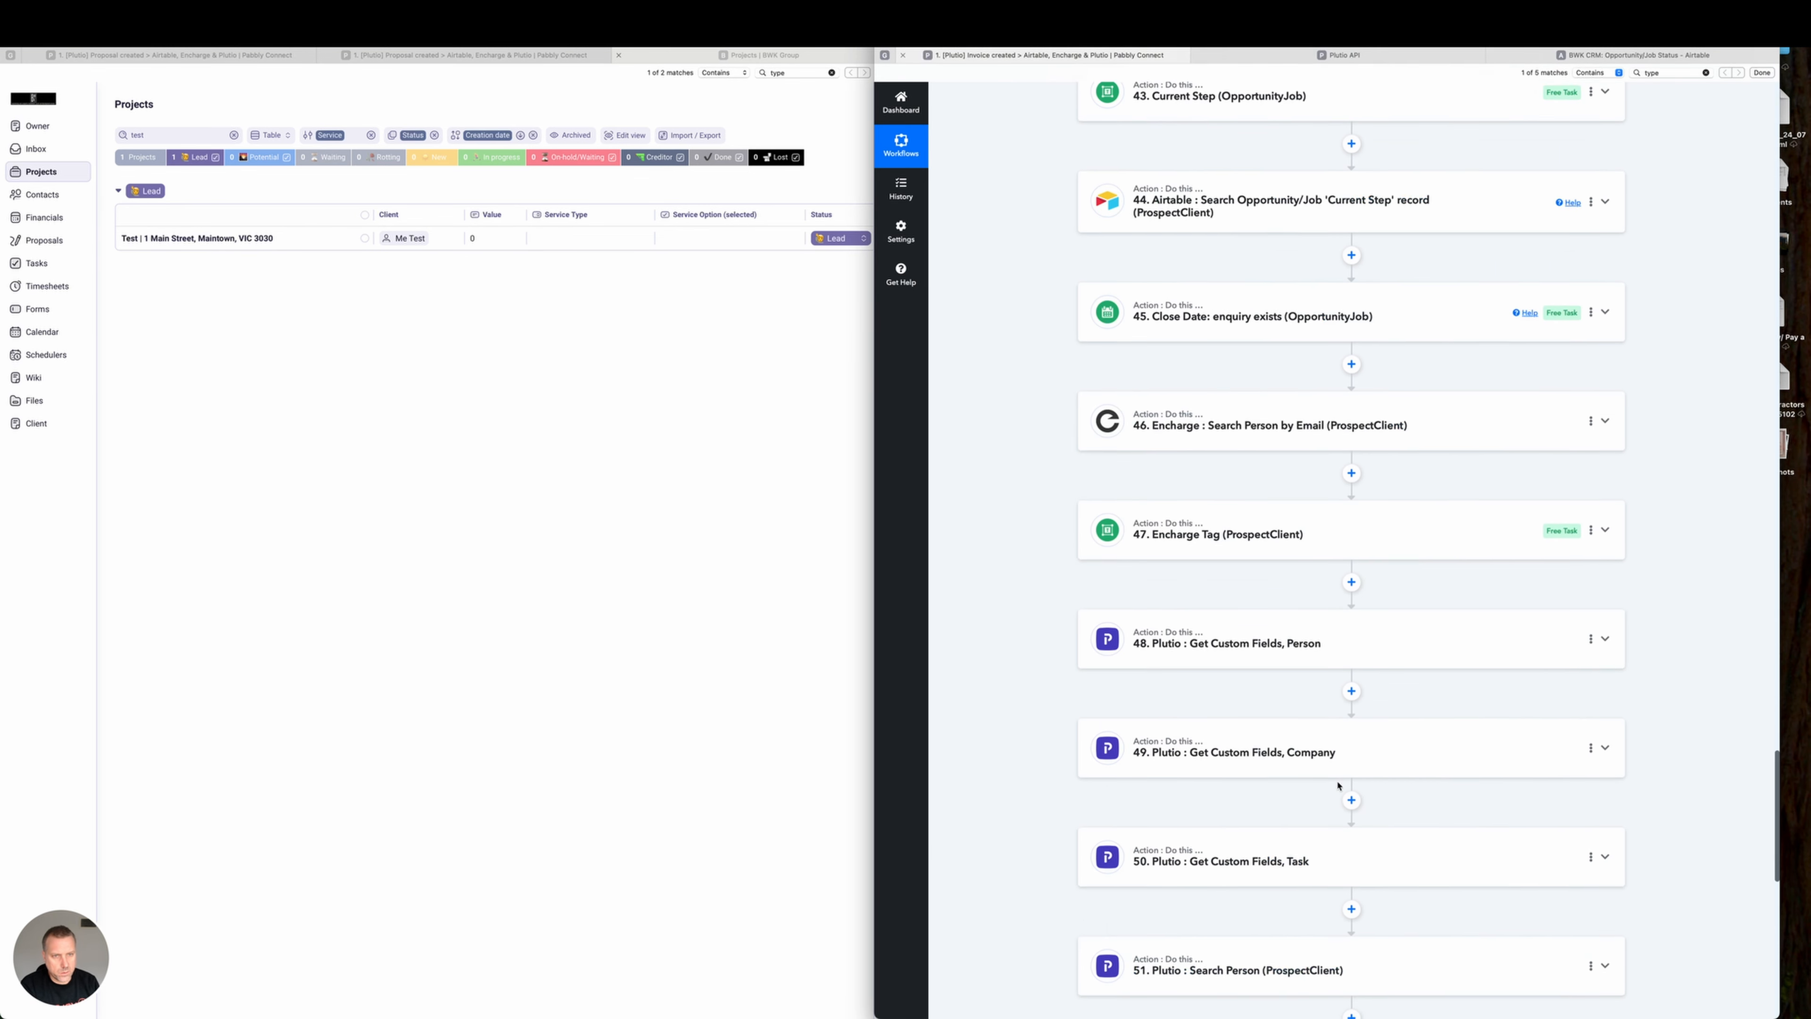
pyautogui.scroll(5, 1338, 786)
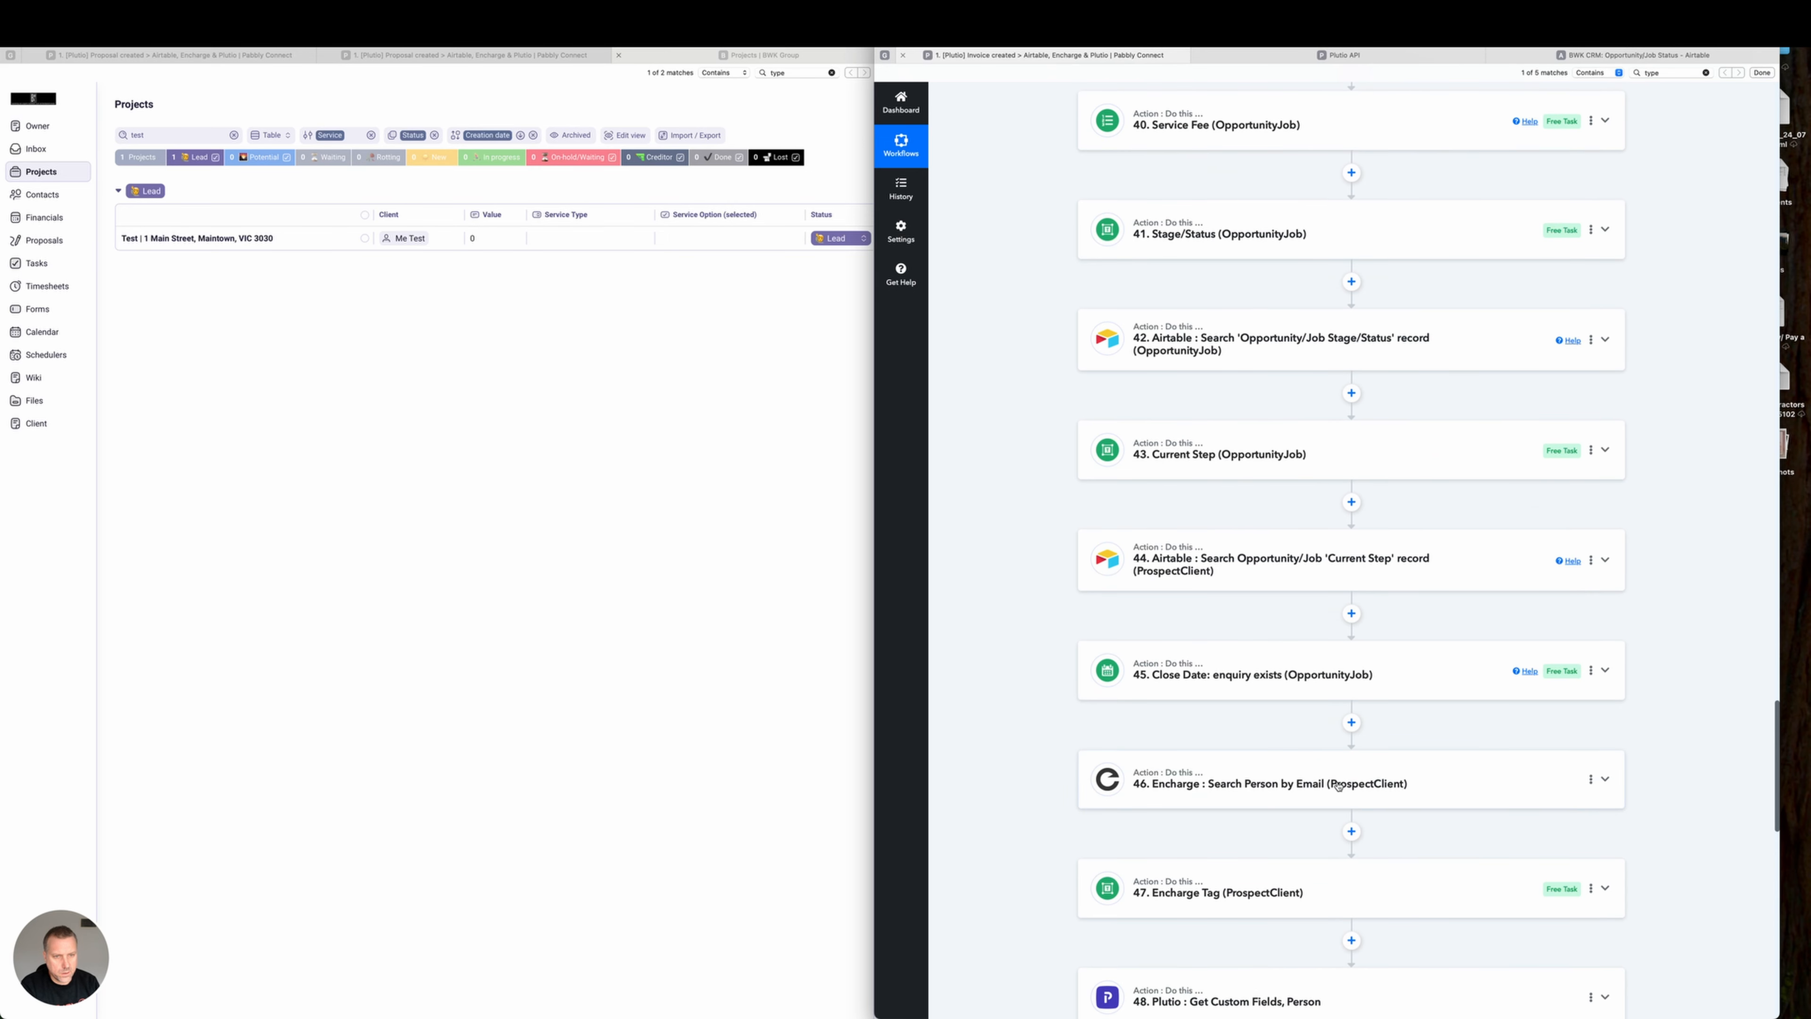
pyautogui.scroll(1, 1338, 785)
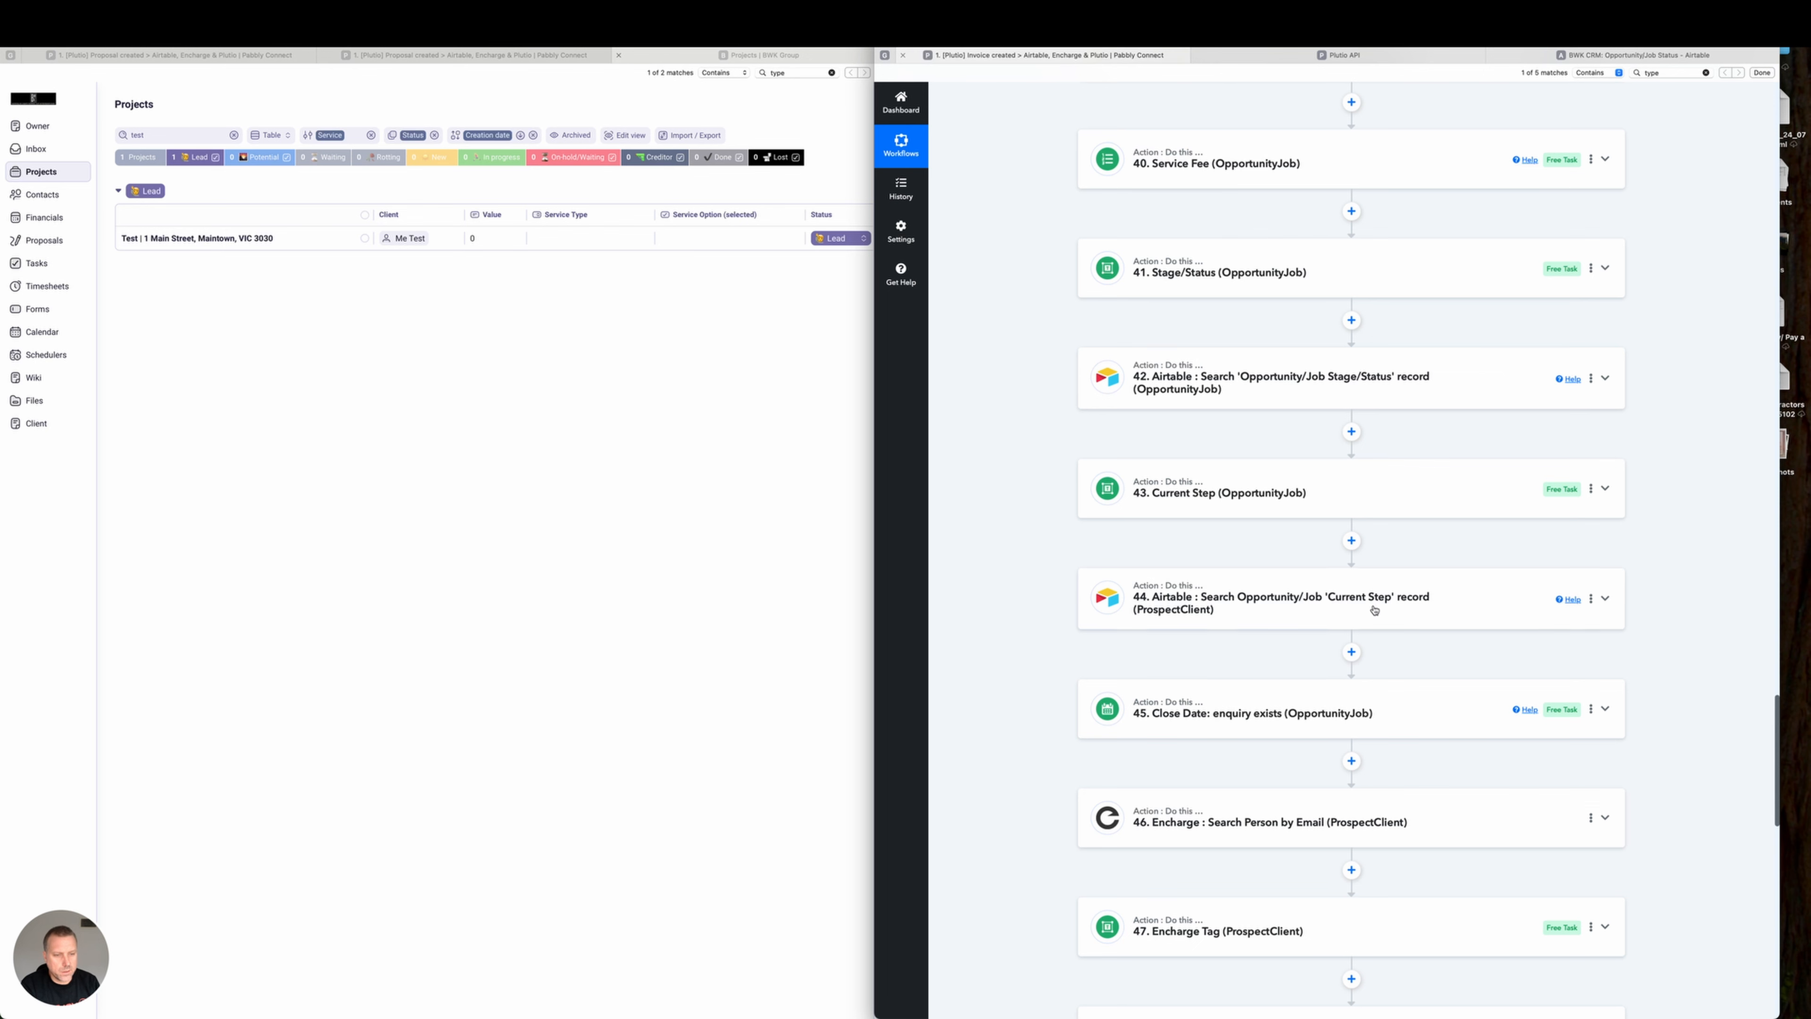
pyautogui.click(1604, 378)
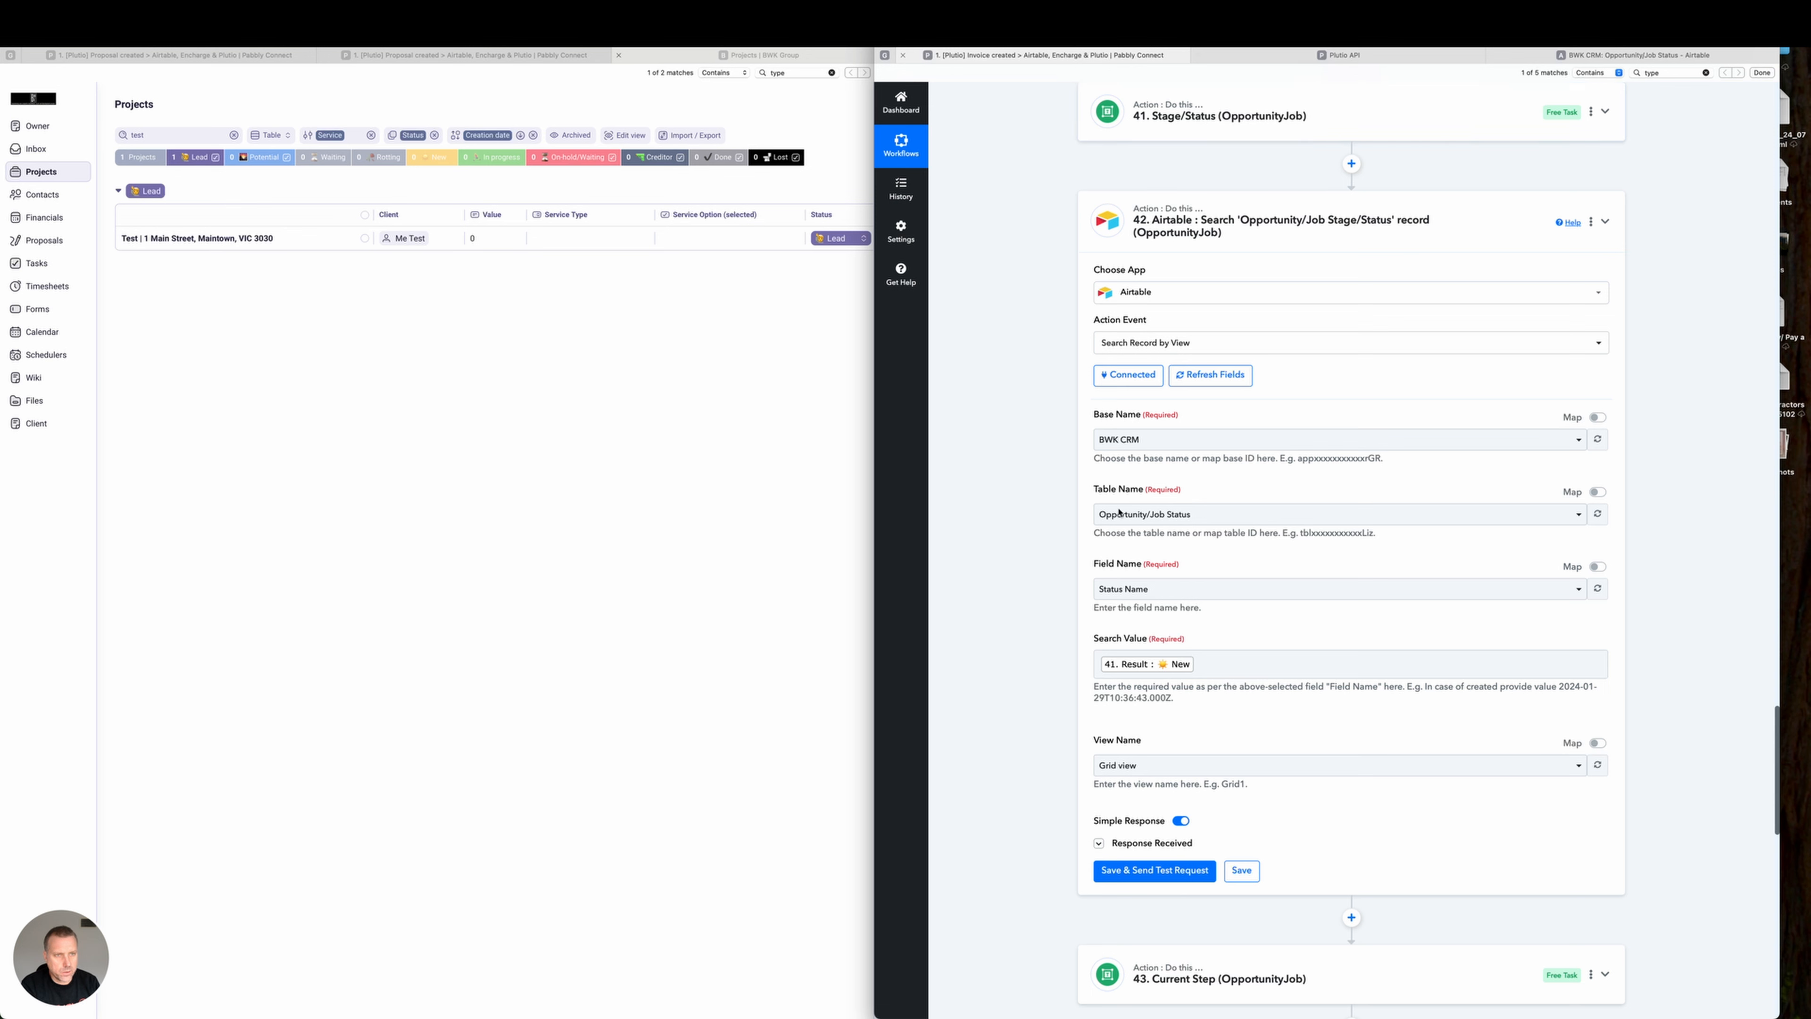
pyautogui.moveTo(1013, 784)
pyautogui.mouseDown()
pyautogui.moveTo(1124, 679)
pyautogui.moveTo(1079, 626)
pyautogui.moveTo(1054, 244)
pyautogui.moveTo(1170, 135)
pyautogui.mouseUp()
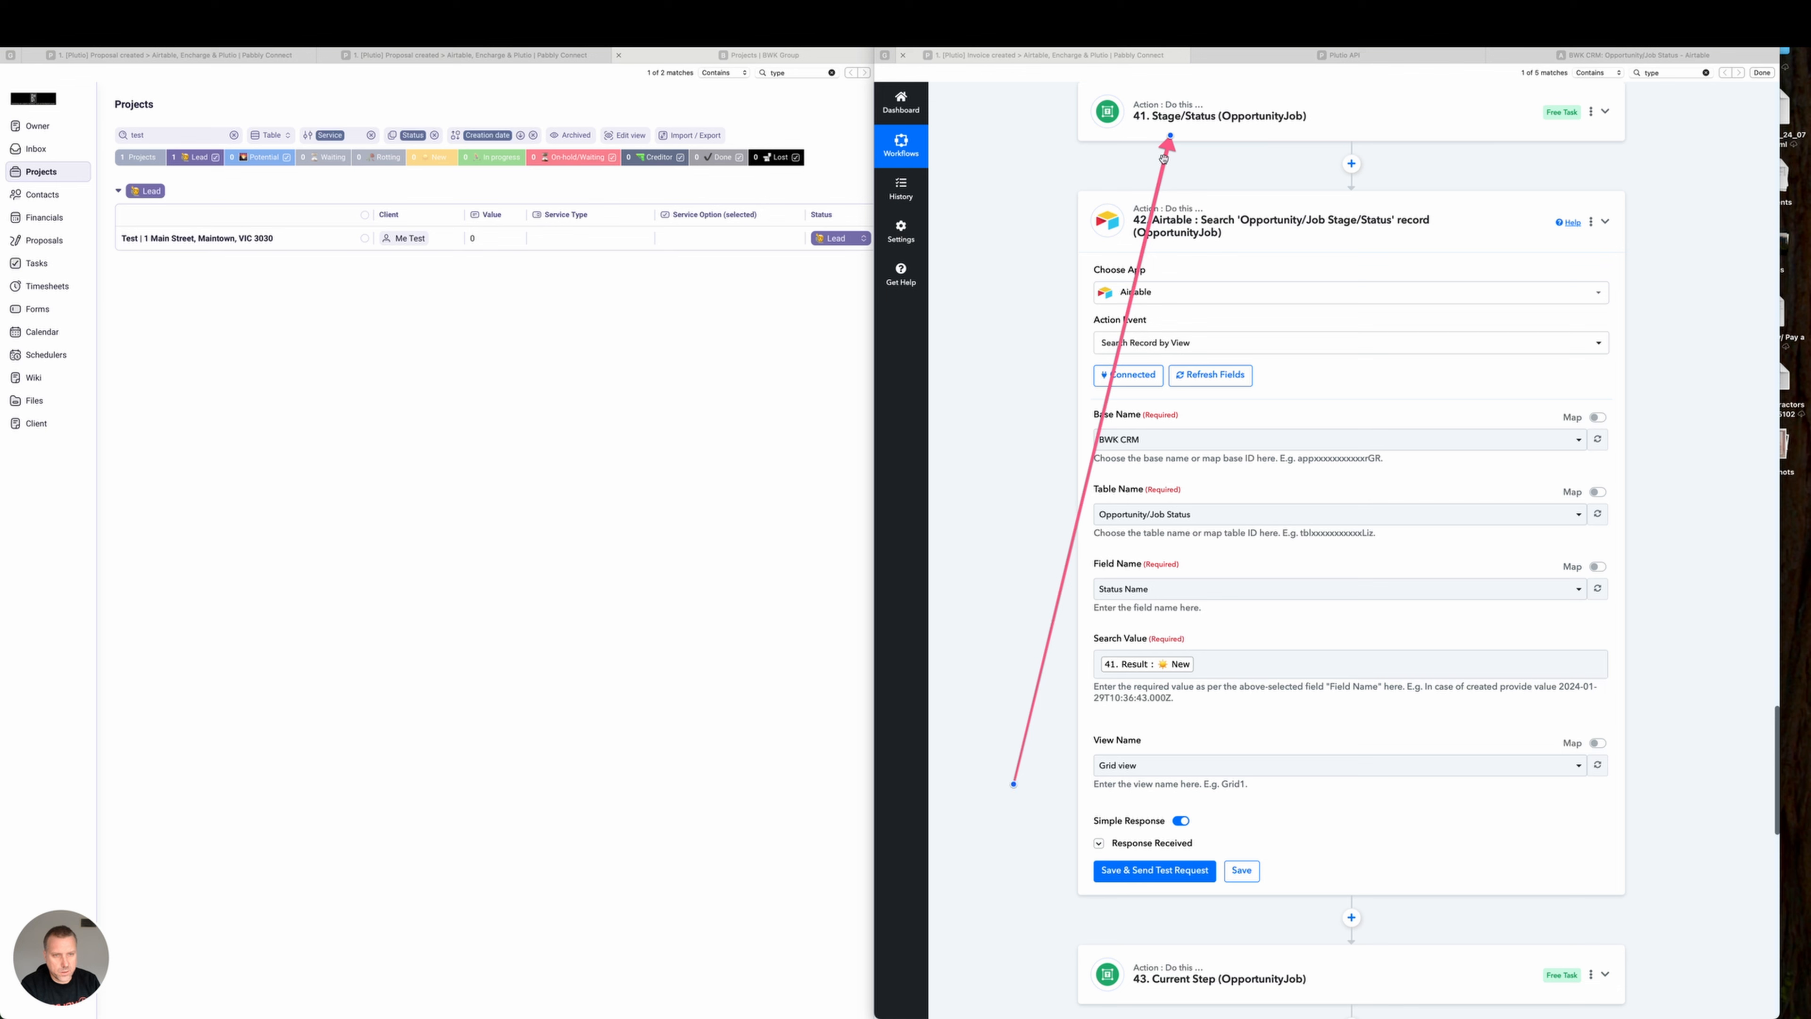
pyautogui.press('Escape')
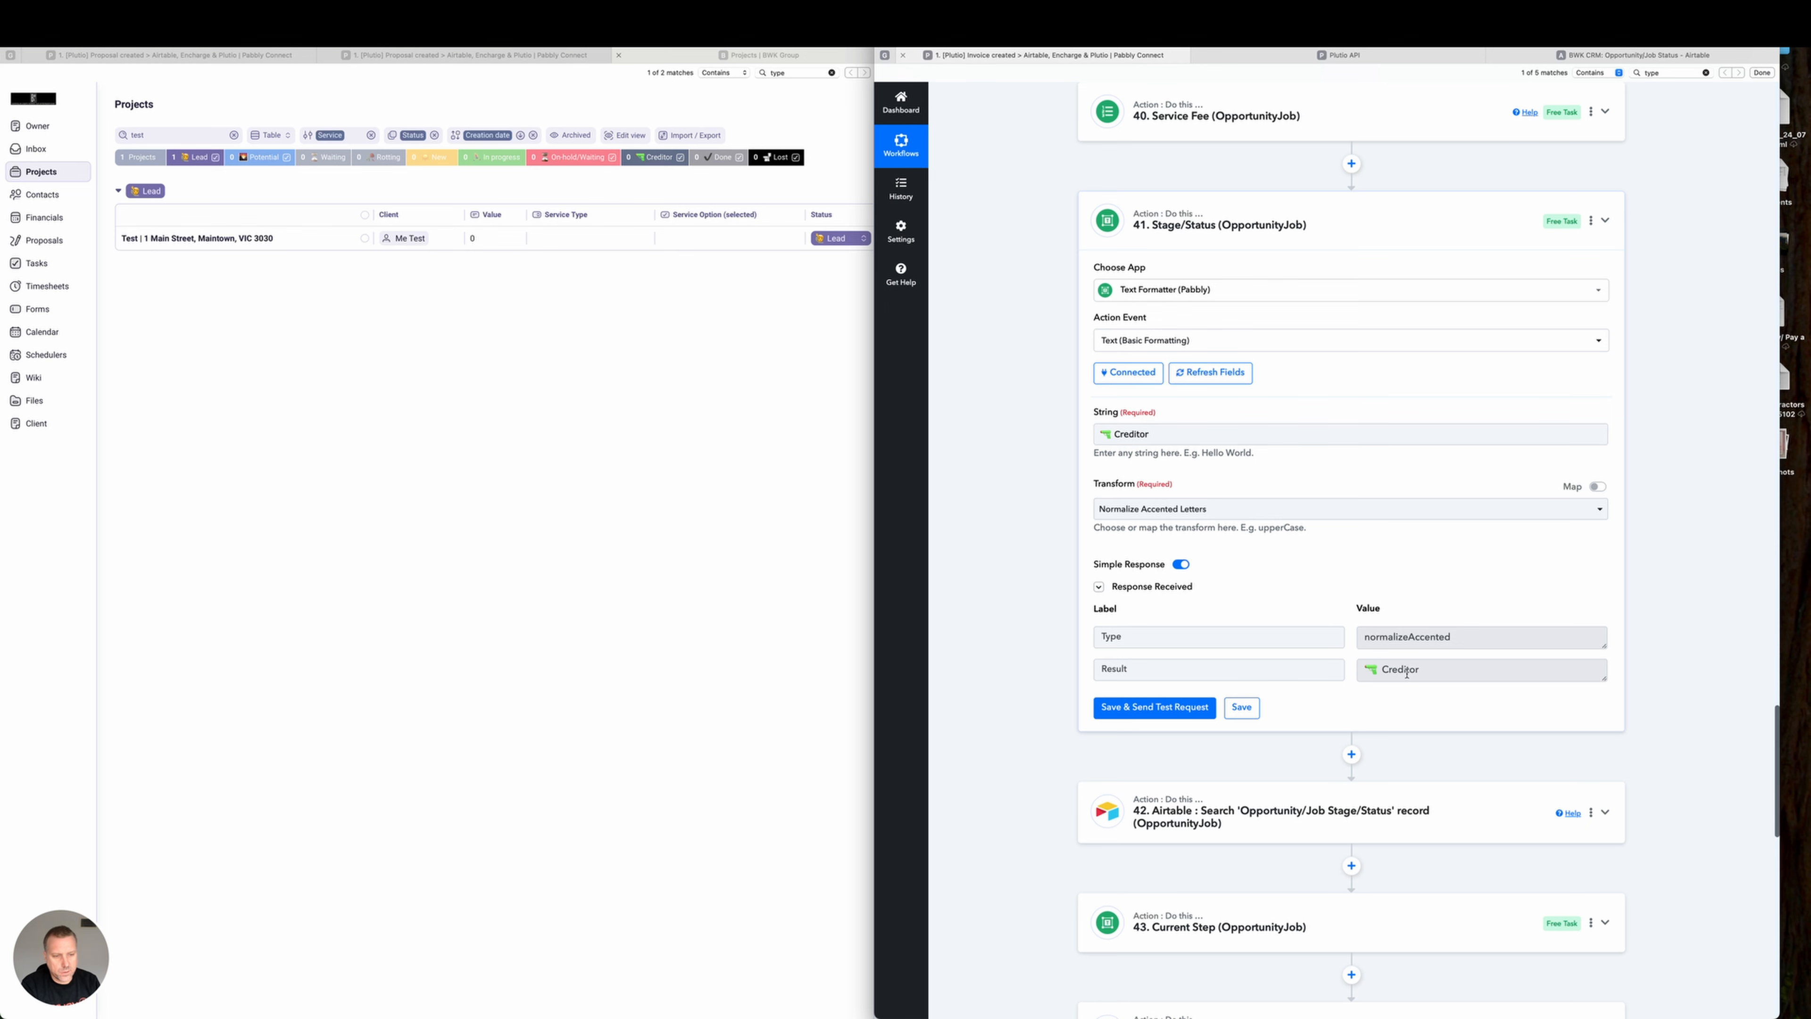
# Set the string in the Stage/Status (OpportunityJob) text formatter step to Creditor, send the test request and collapse the step.
pyautogui.scroll(-1, 1431, 401)
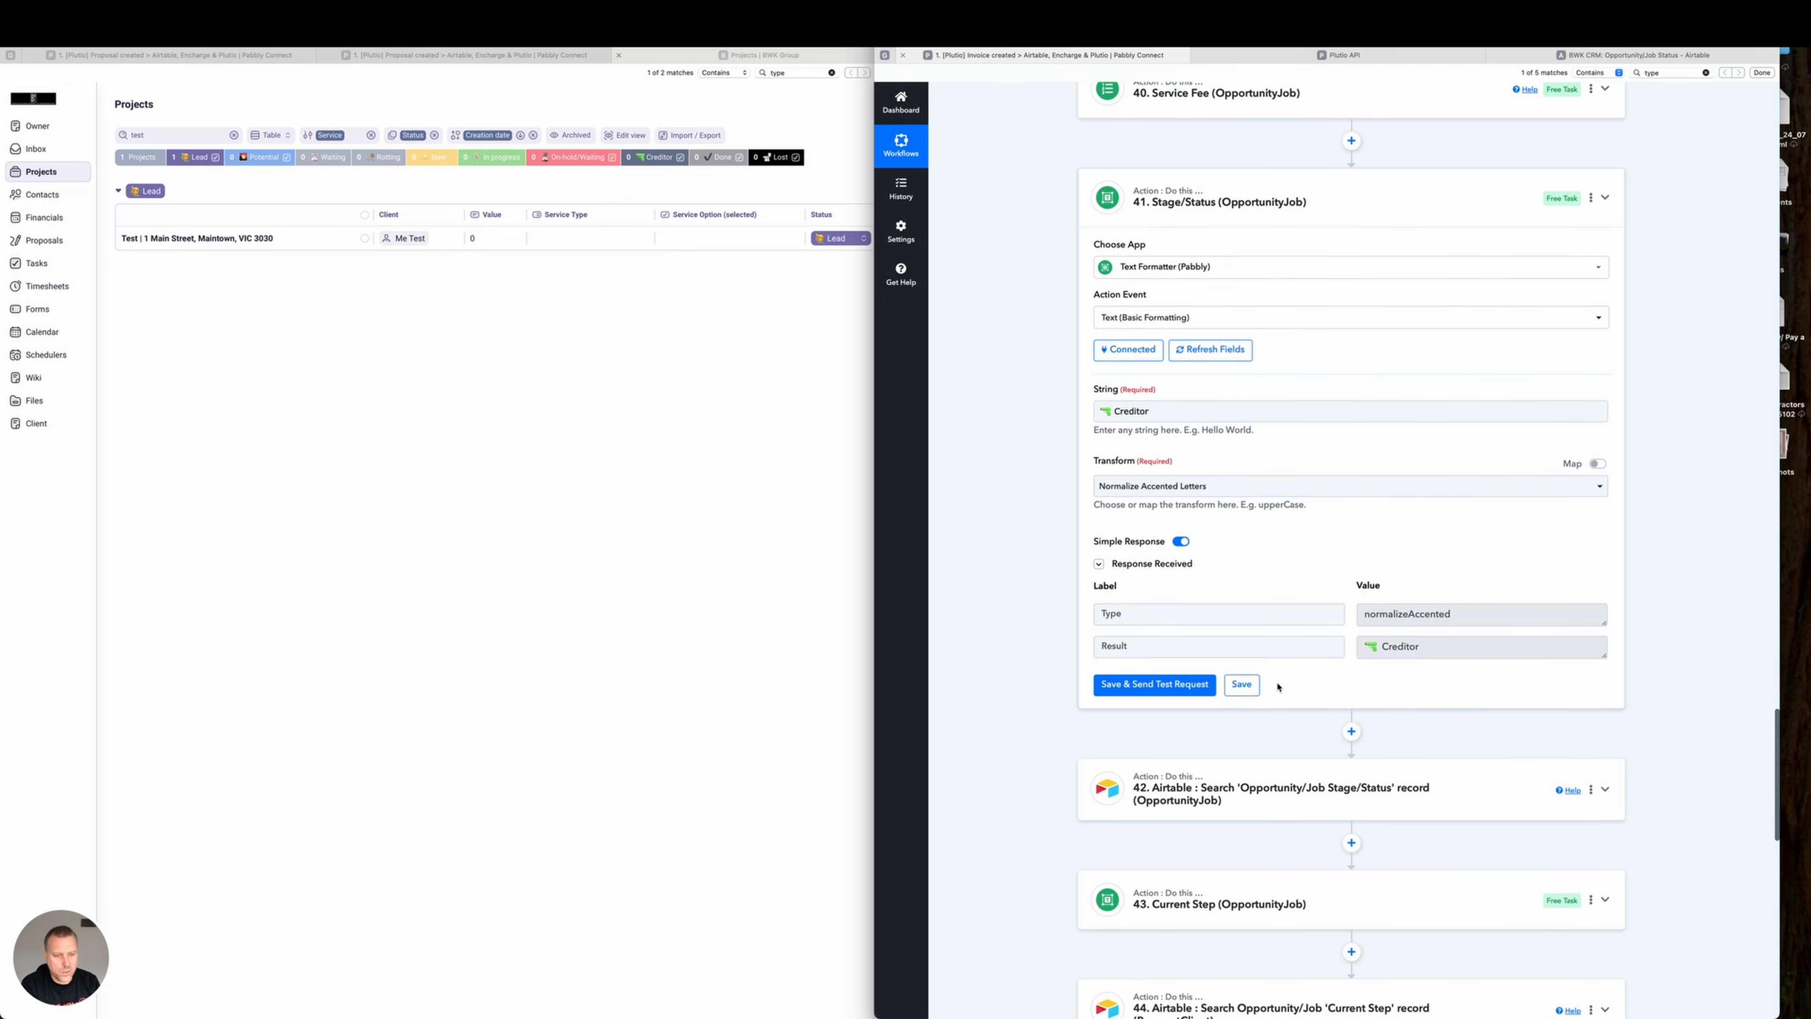
pyautogui.scroll(-2, 1235, 770)
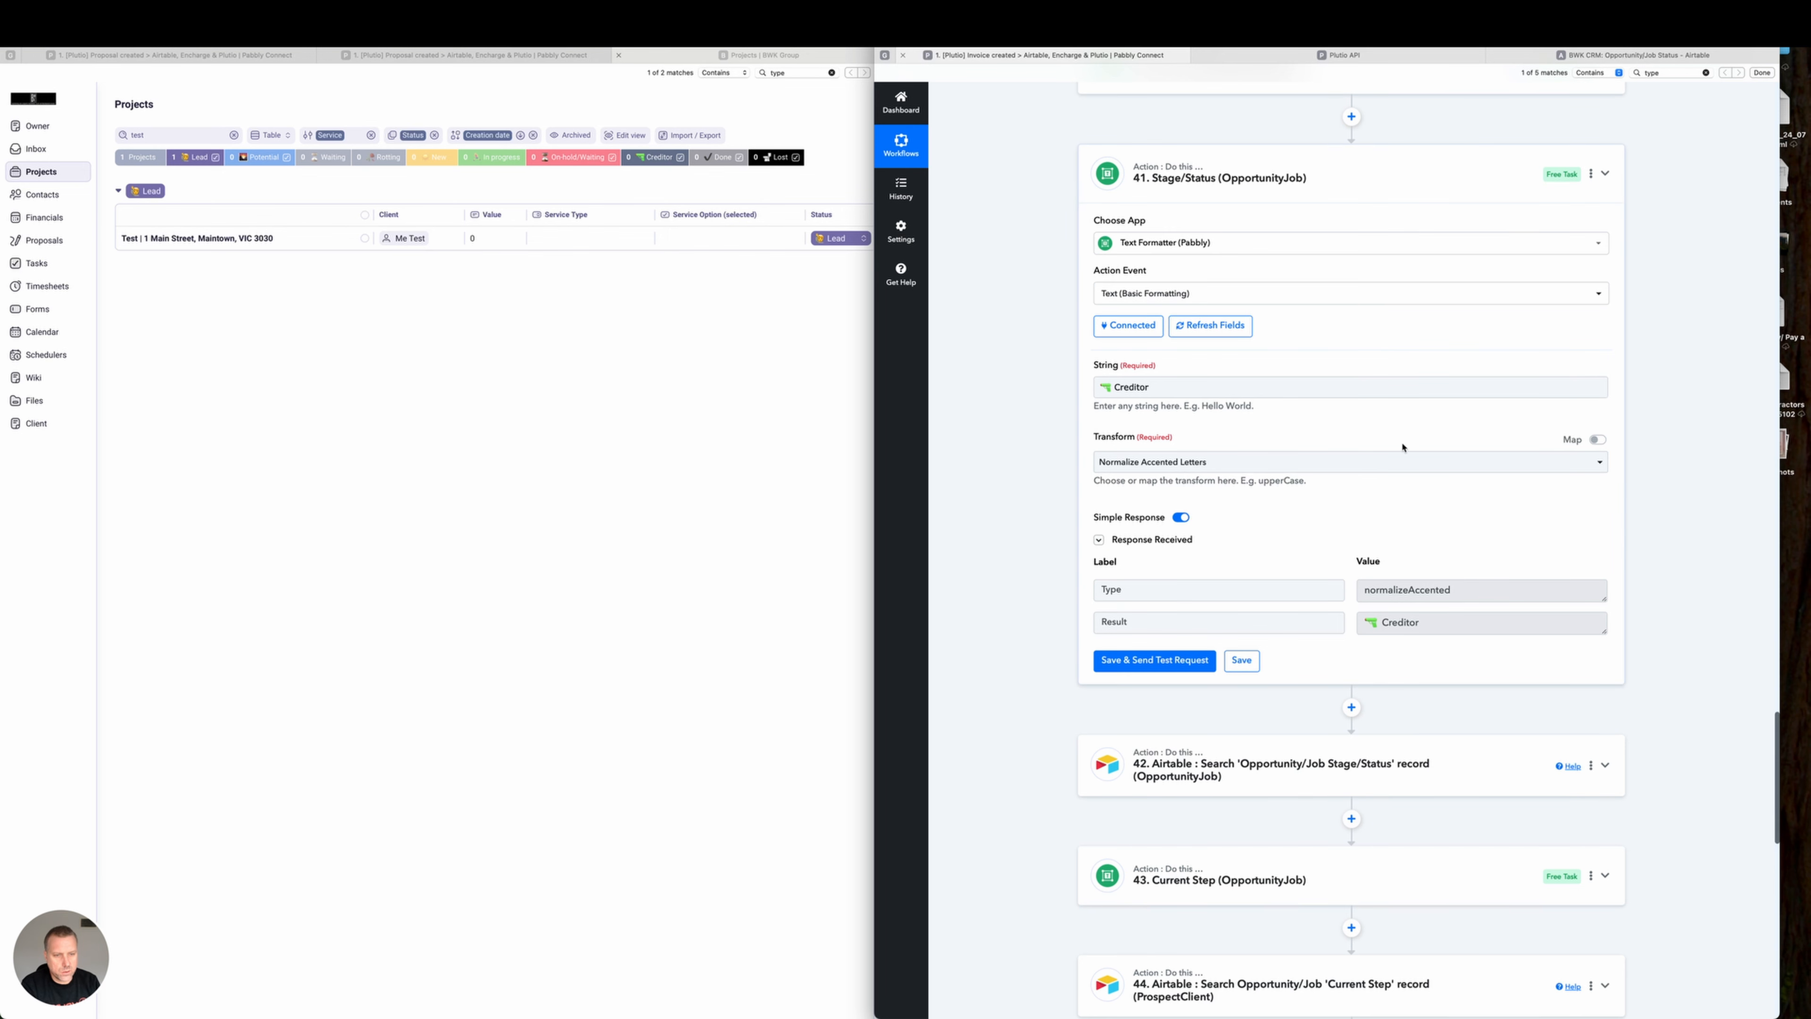
pyautogui.click(1604, 173)
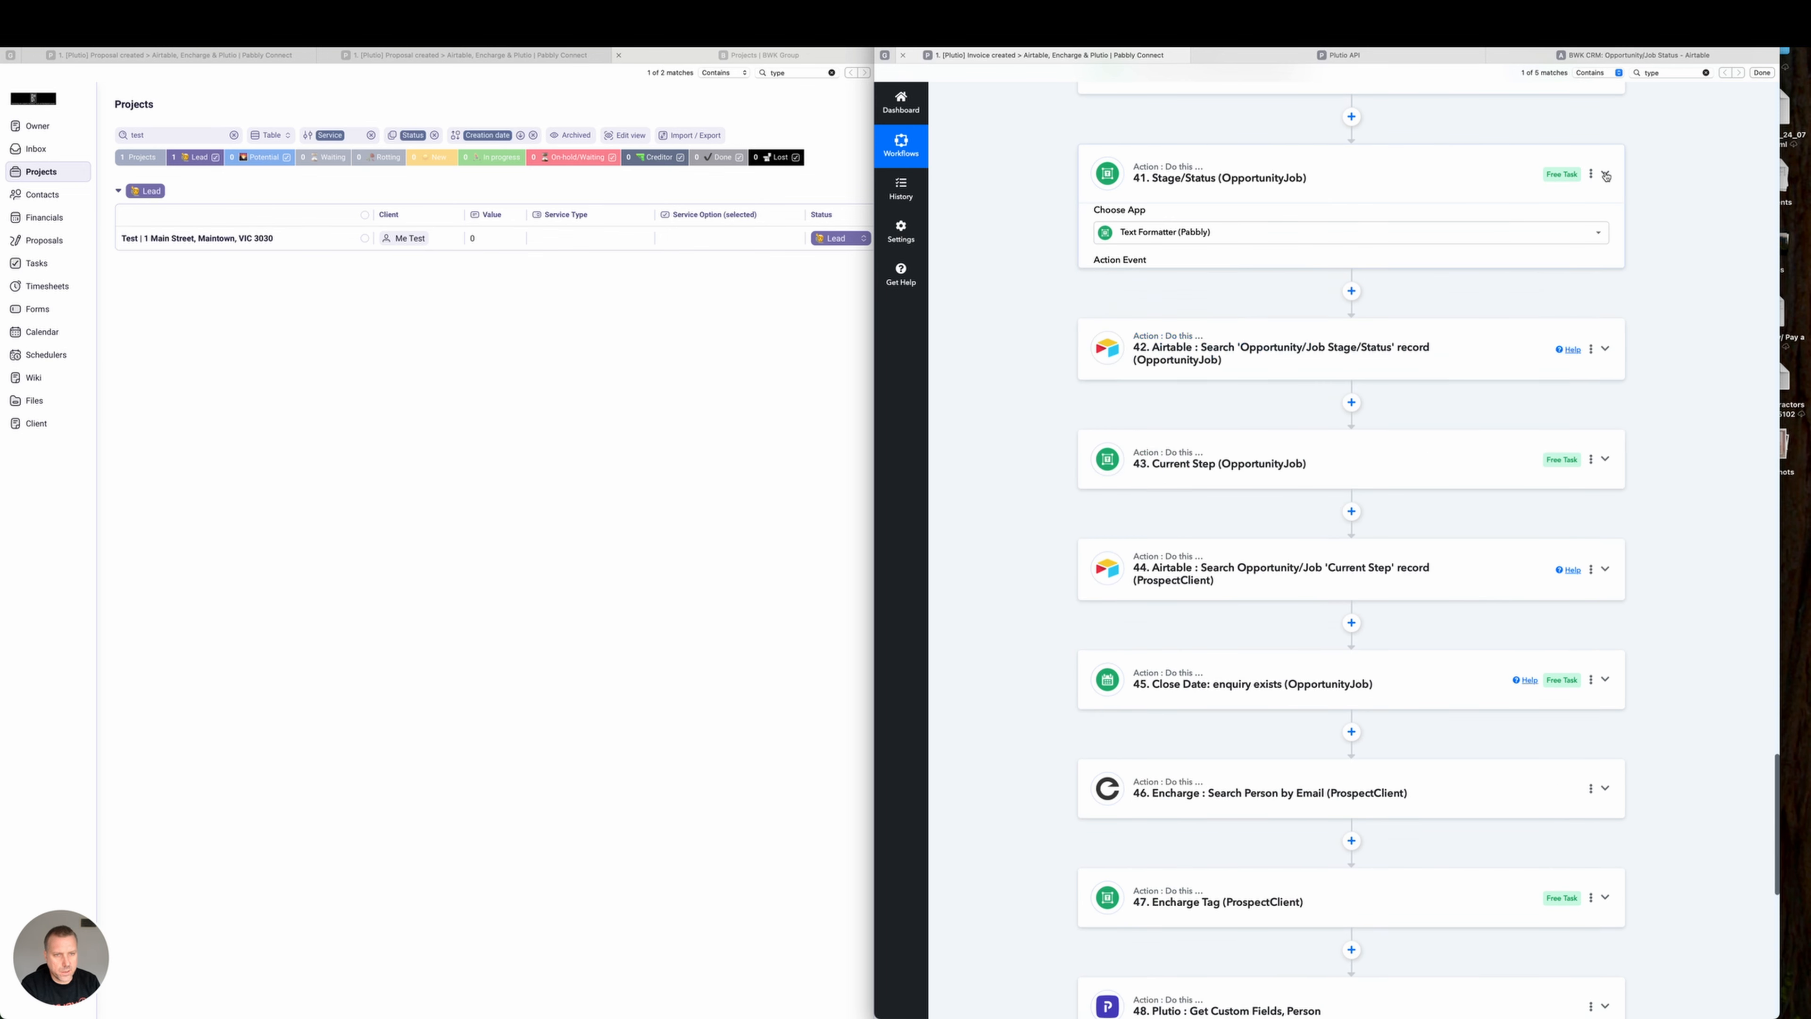
# Run the Airtable Opportunity/Job Stage/Status record search as a test with the Creditor search value and collapse the step.
pyautogui.click(1605, 286)
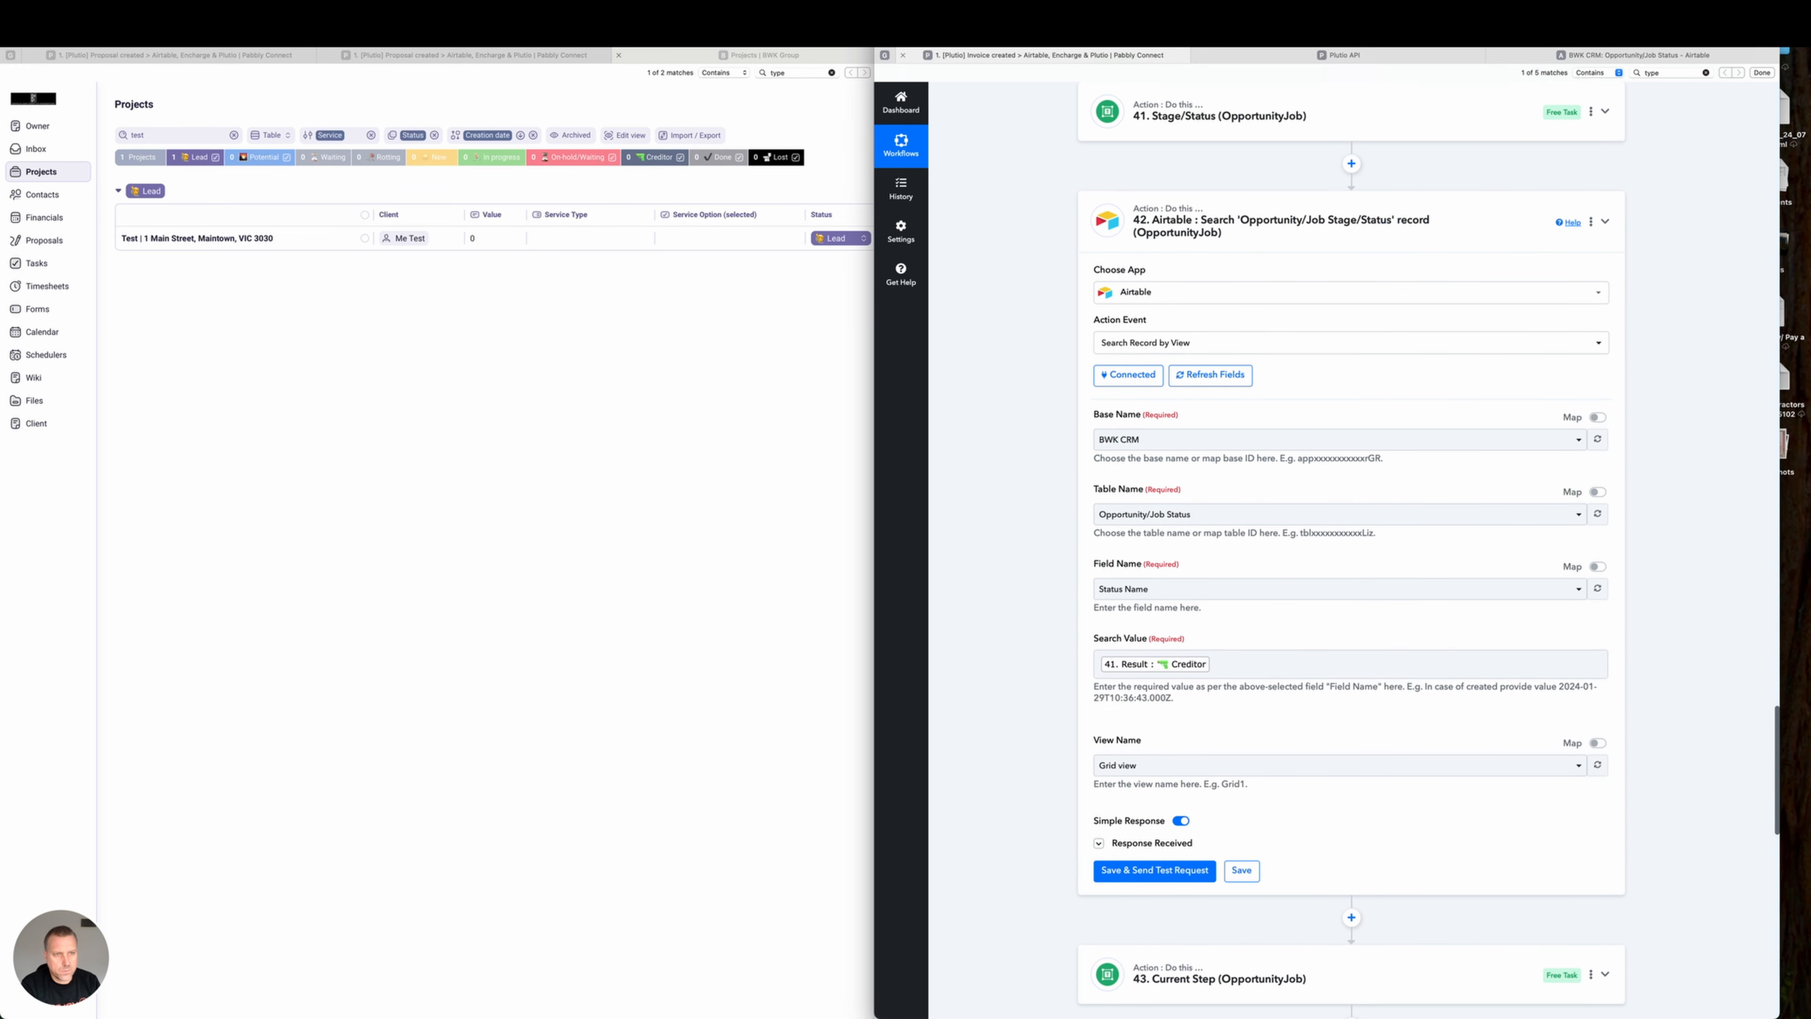
pyautogui.moveTo(985, 817); pyautogui.dragTo(1118, 687)
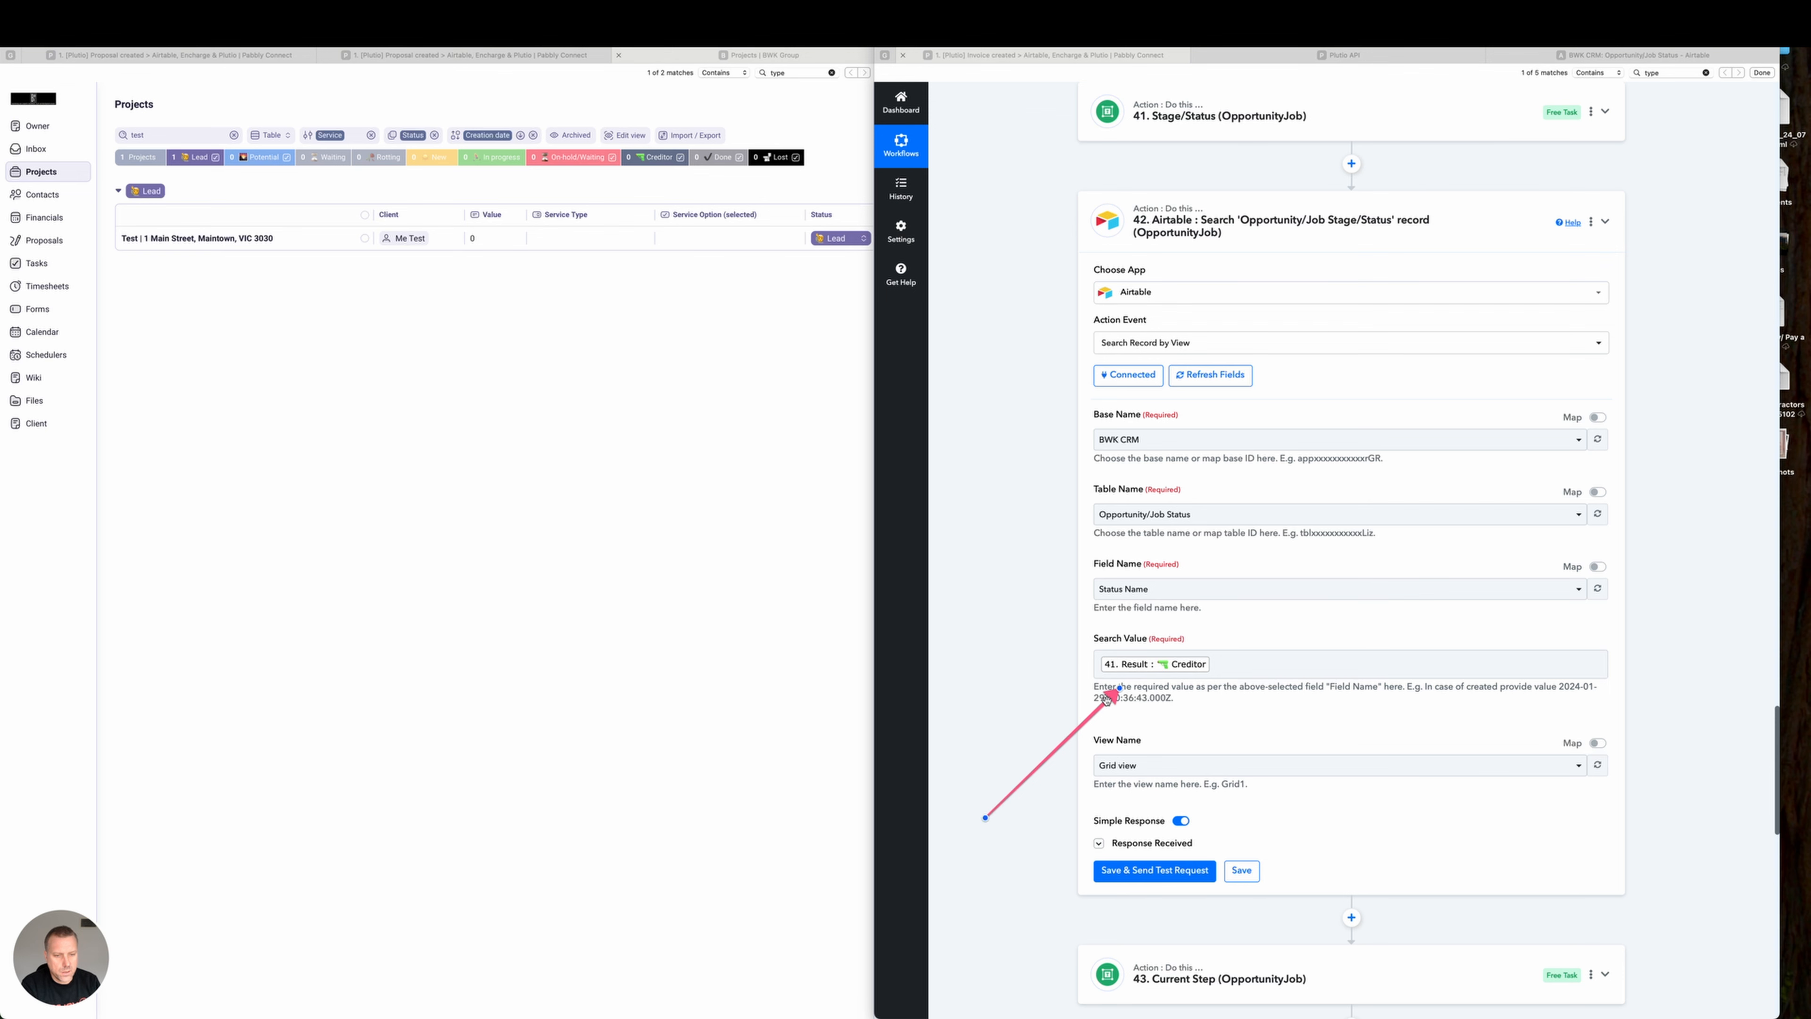
pyautogui.click(1603, 224)
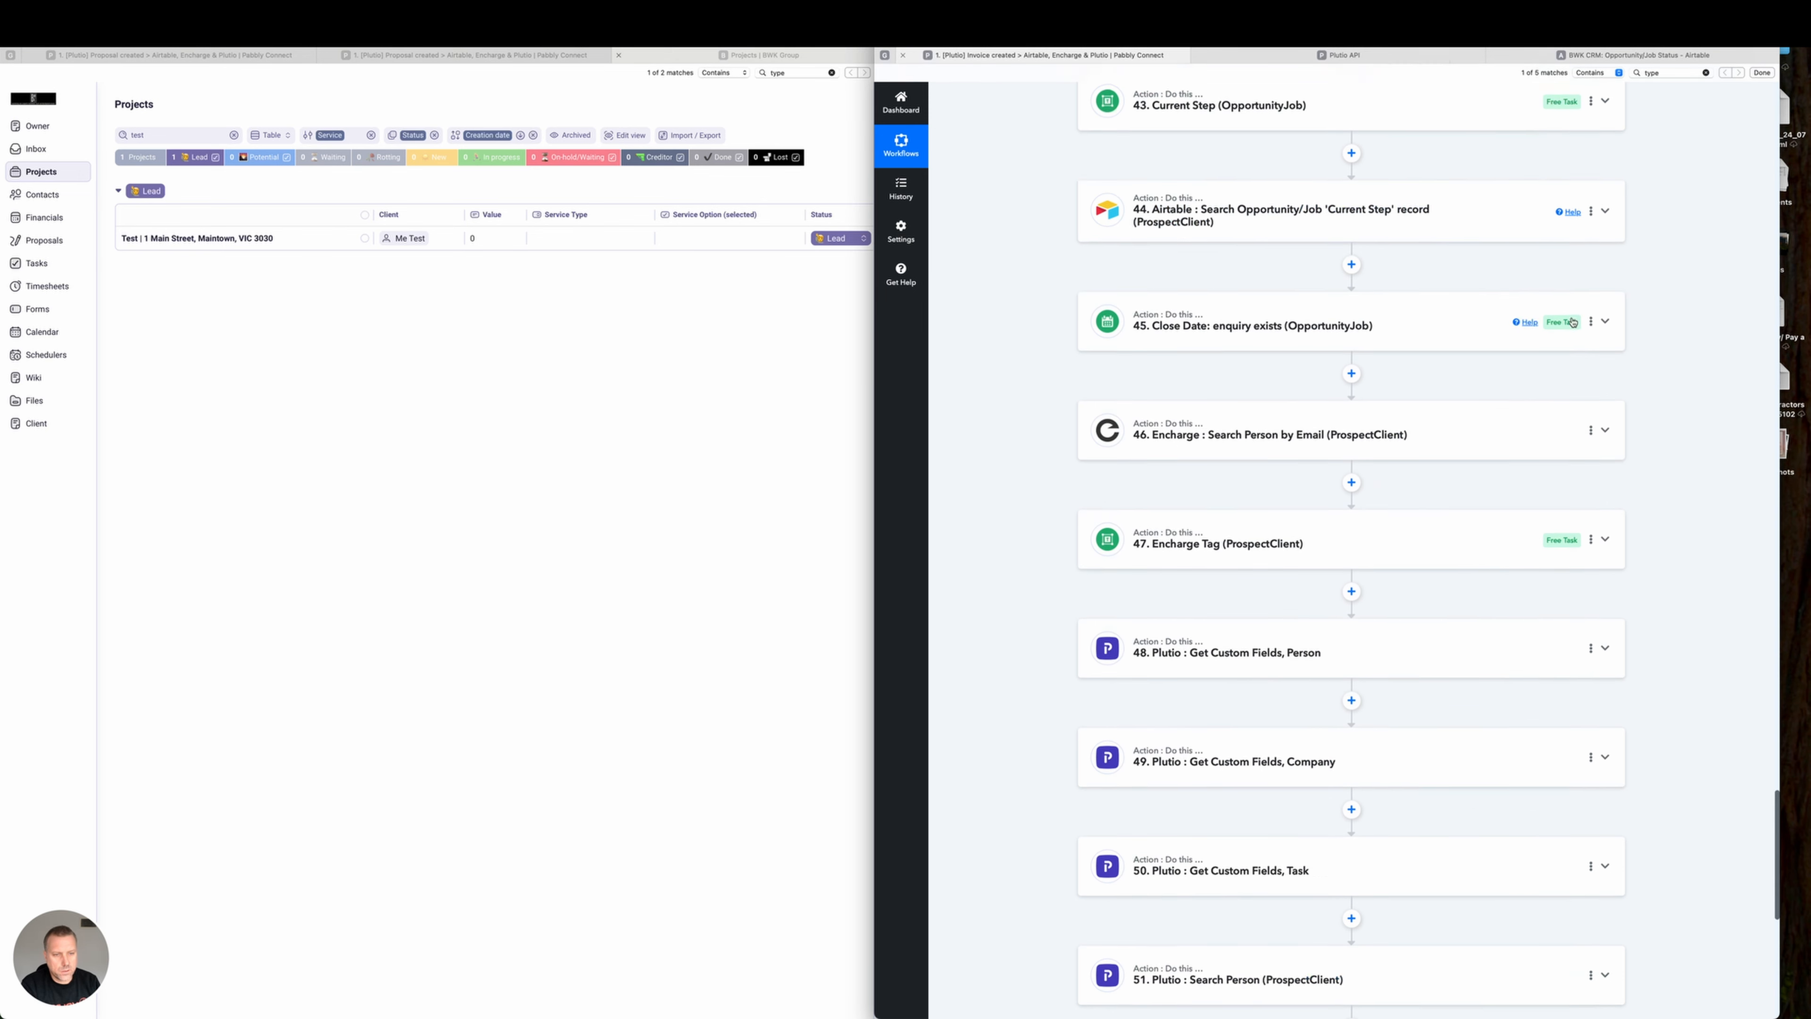
# Expand the Router step and reopen the action steps of the [Plutio] Person/Contact & Opportunity exist route.
pyautogui.scroll(-10, 1562, 372)
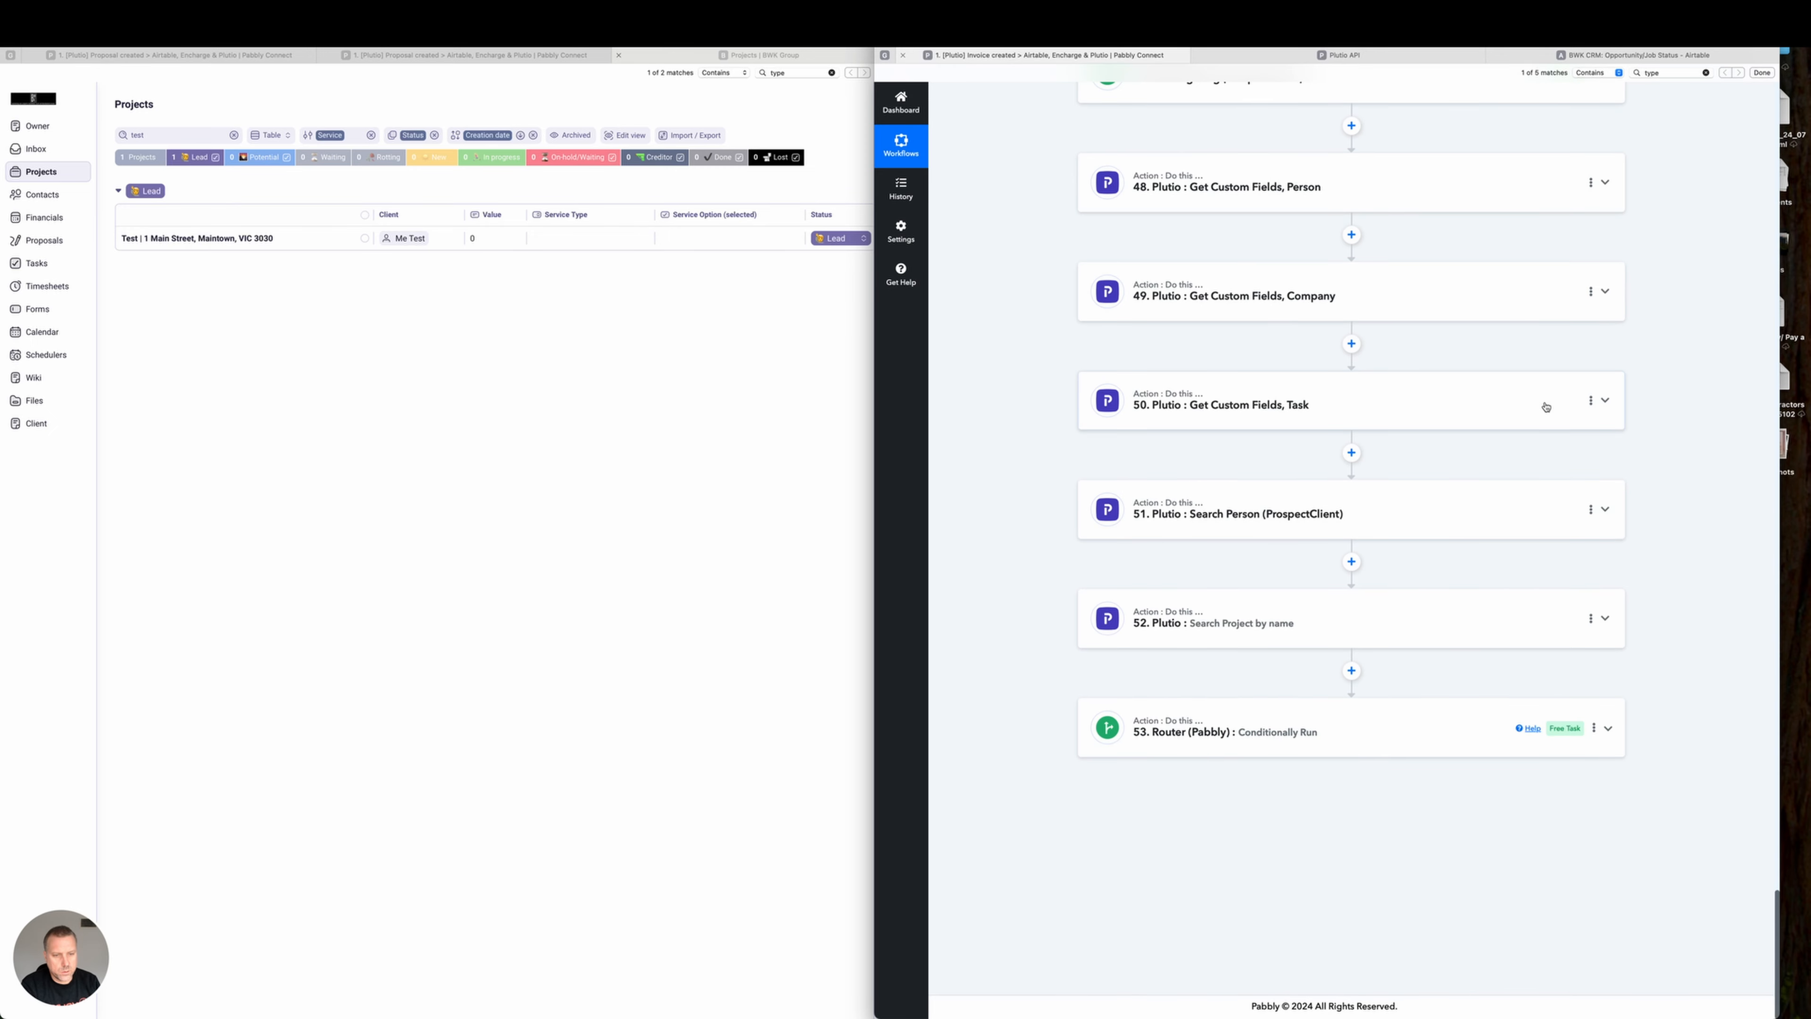
pyautogui.click(1348, 745)
pyautogui.scroll(-7, 1394, 710)
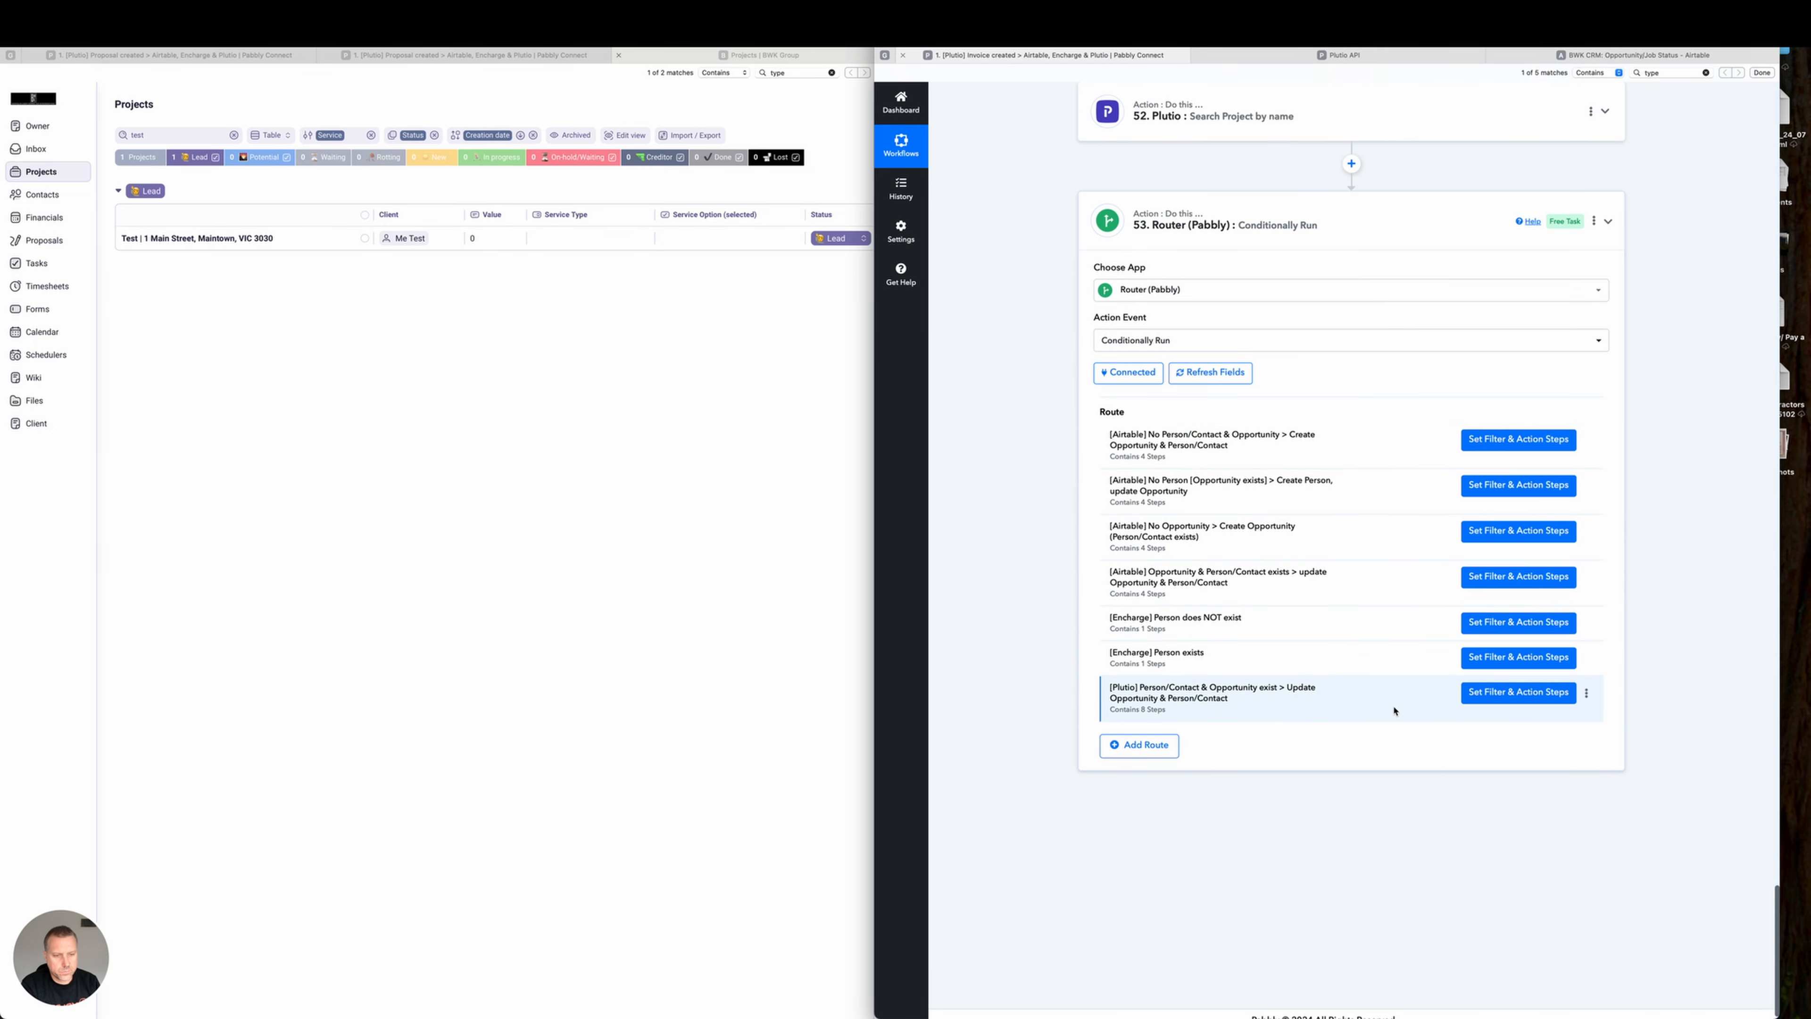
pyautogui.click(1504, 693)
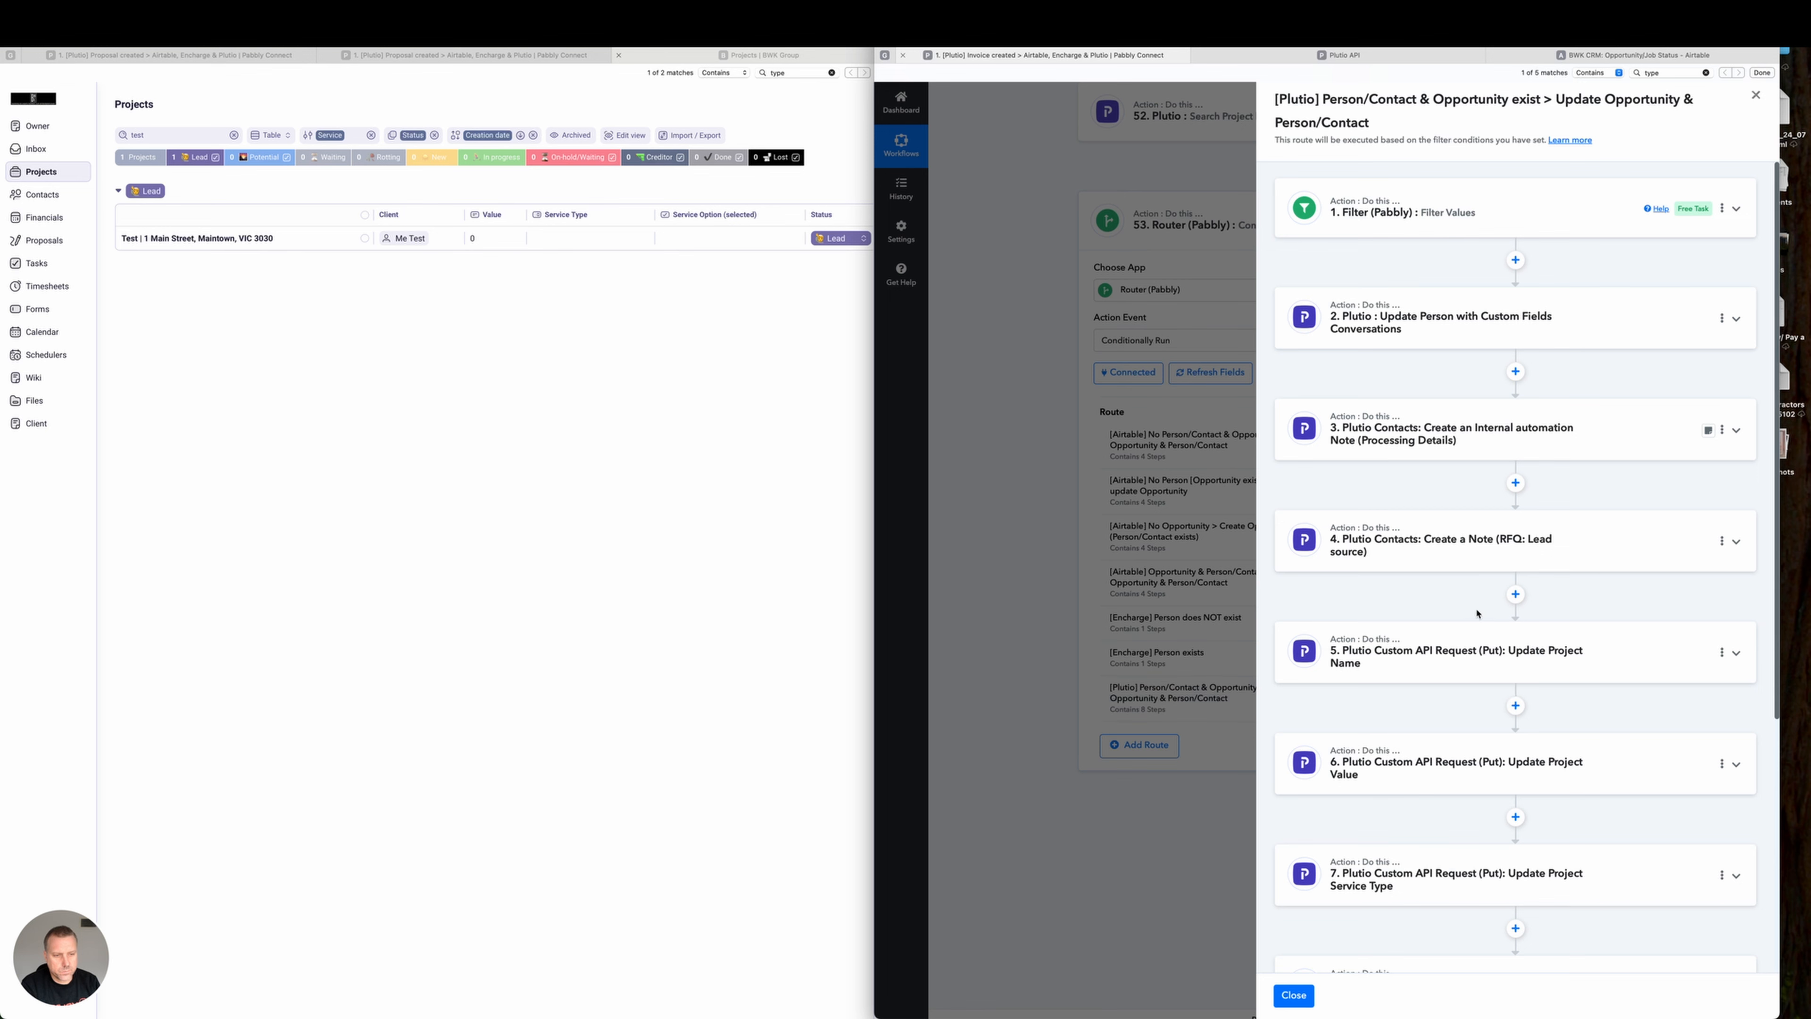
# Expand the Update Project Stage (Status) request and examine the refreshed Plutio Record ID in its raw JSON.
pyautogui.scroll(-5, 1472, 647)
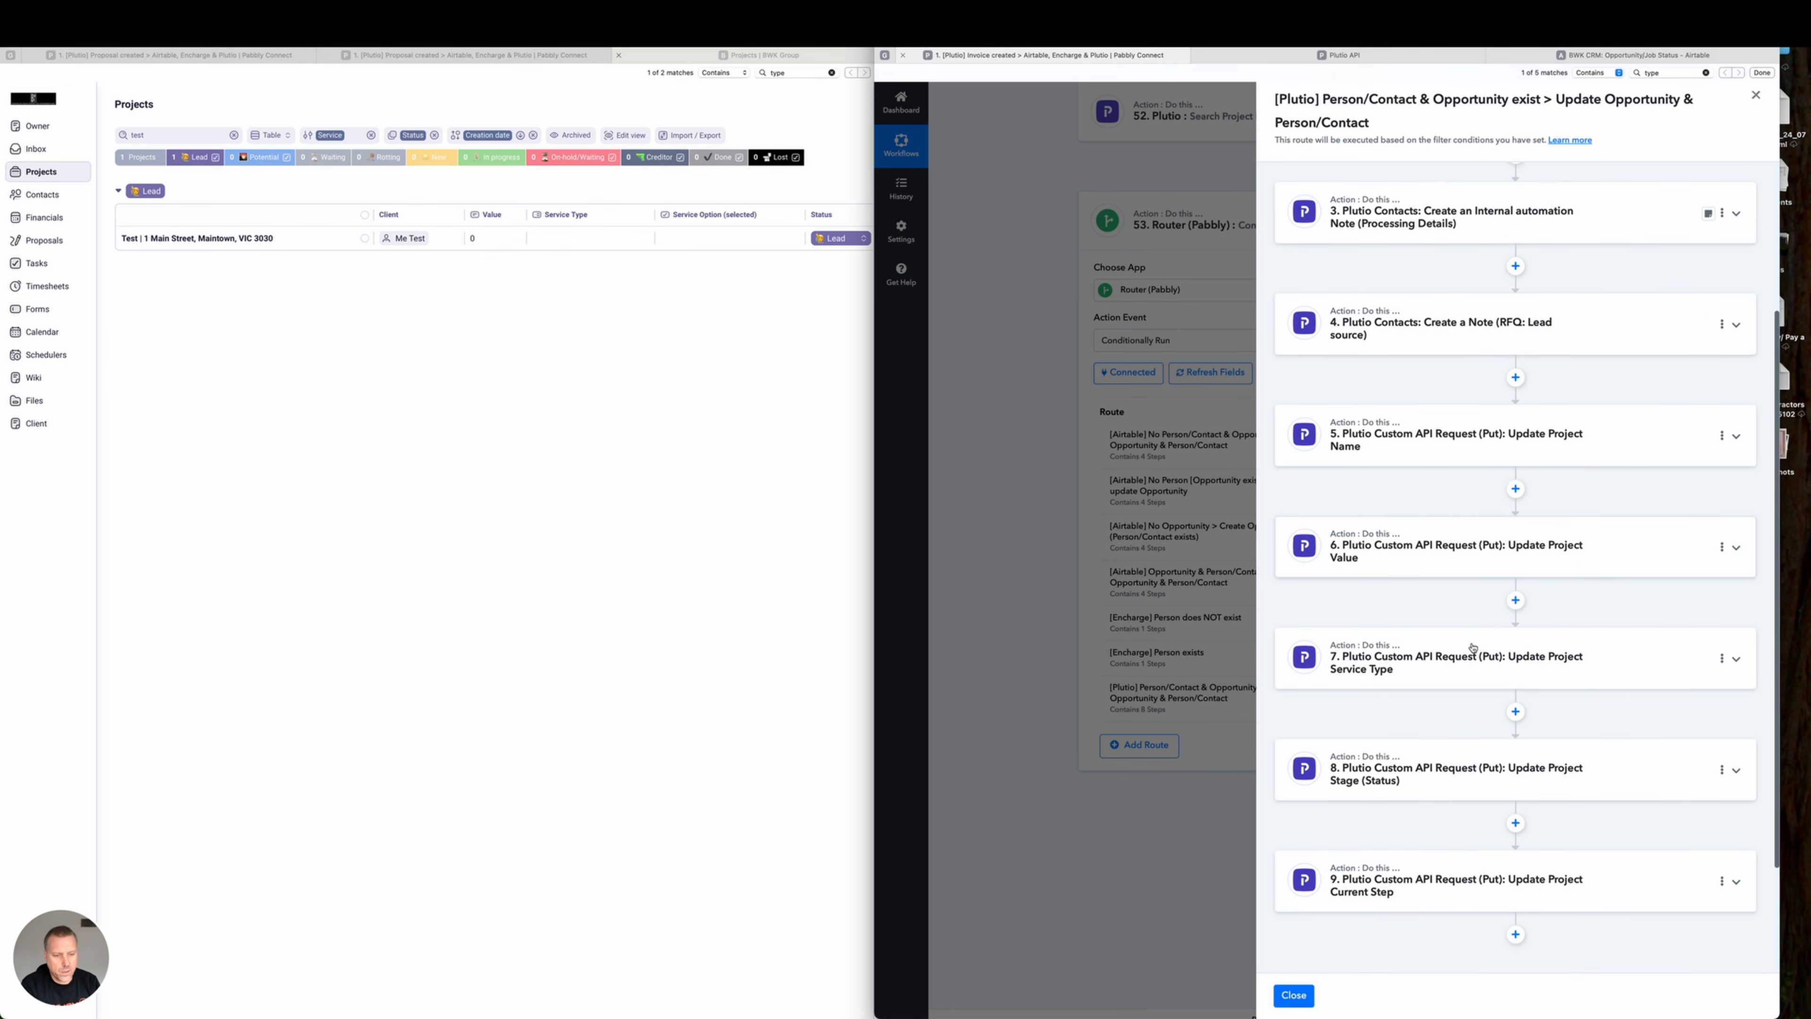
pyautogui.scroll(-2, 1472, 647)
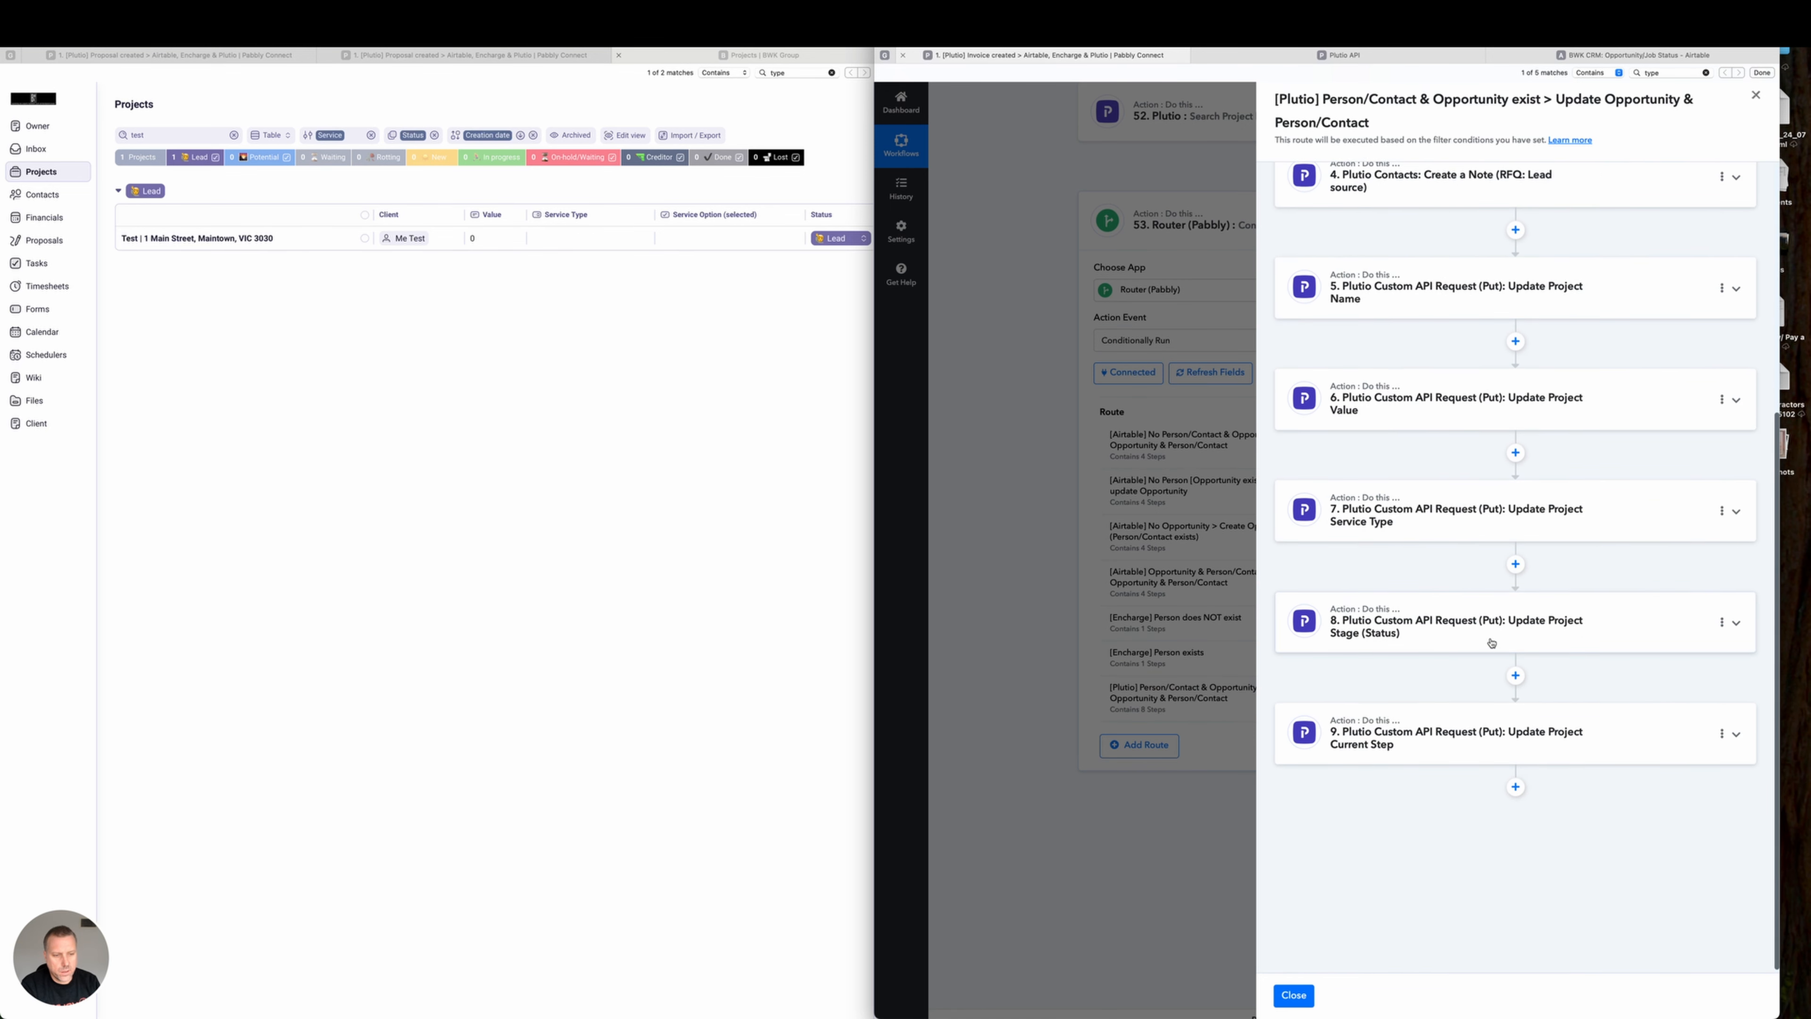
pyautogui.click(1456, 635)
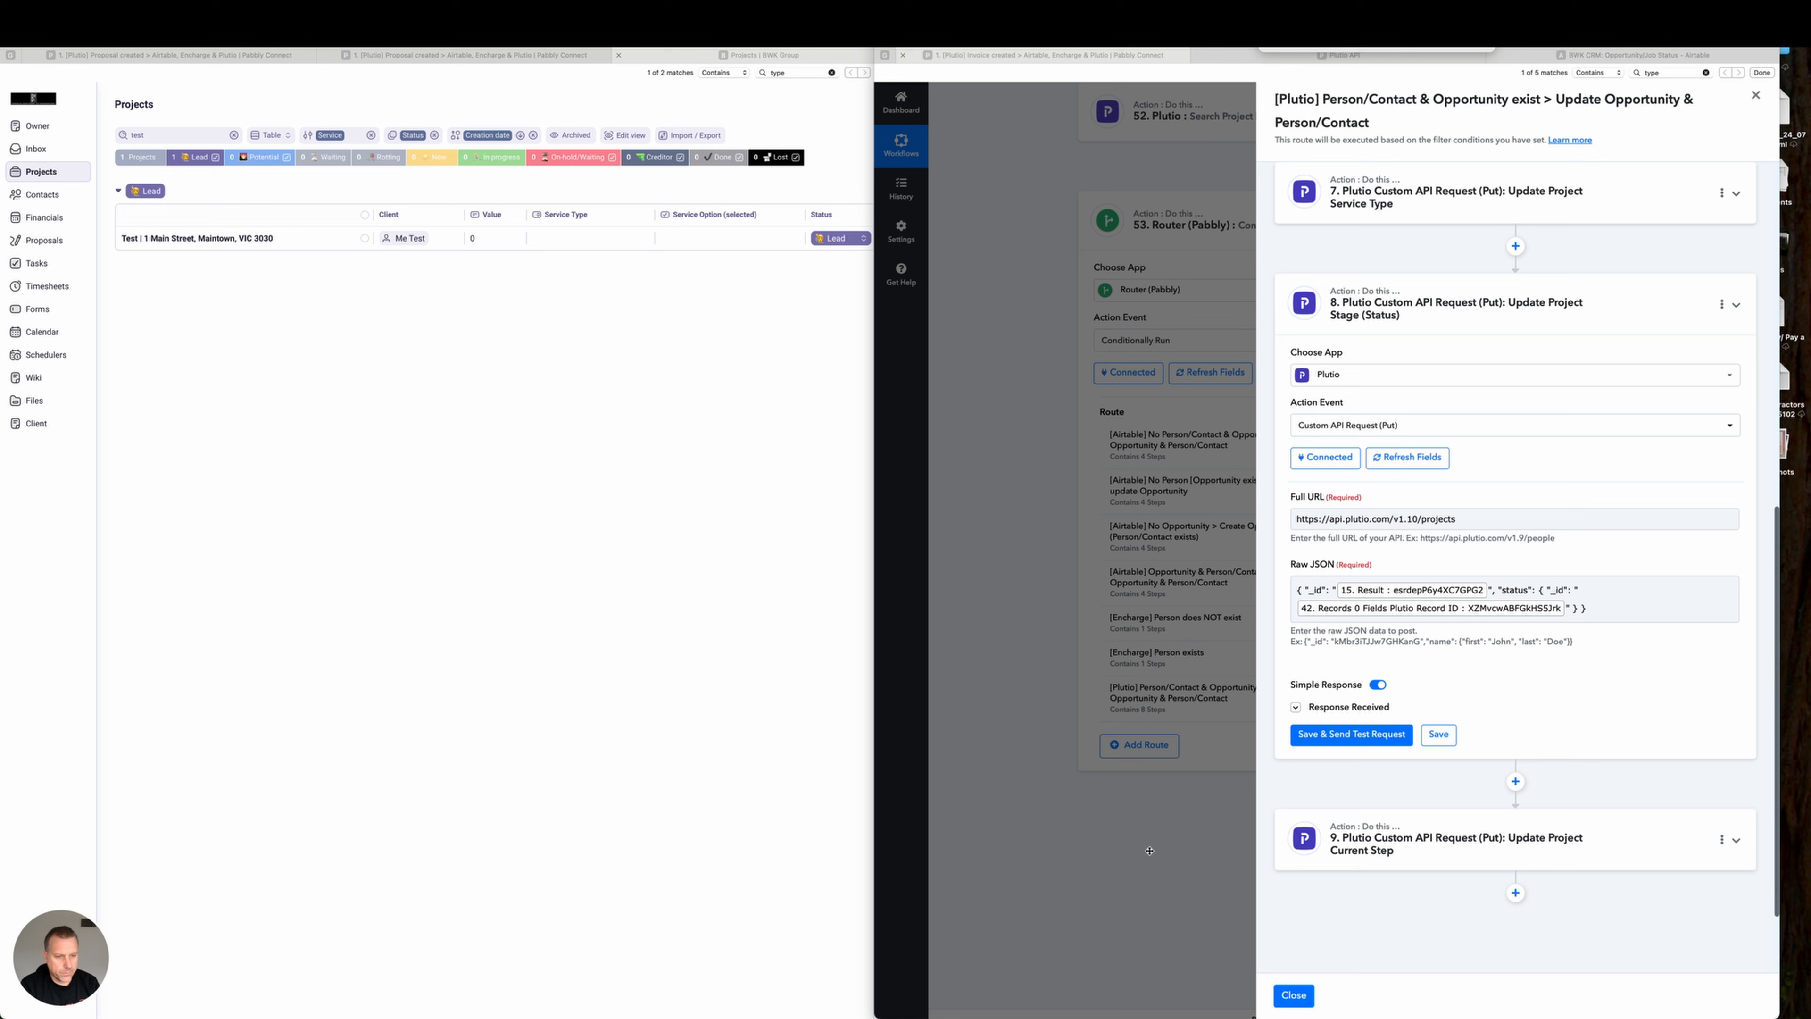
pyautogui.moveTo(1317, 710)
pyautogui.mouseDown()
pyautogui.moveTo(1347, 636)
pyautogui.moveTo(1318, 618)
pyautogui.moveTo(1477, 616)
pyautogui.mouseUp()
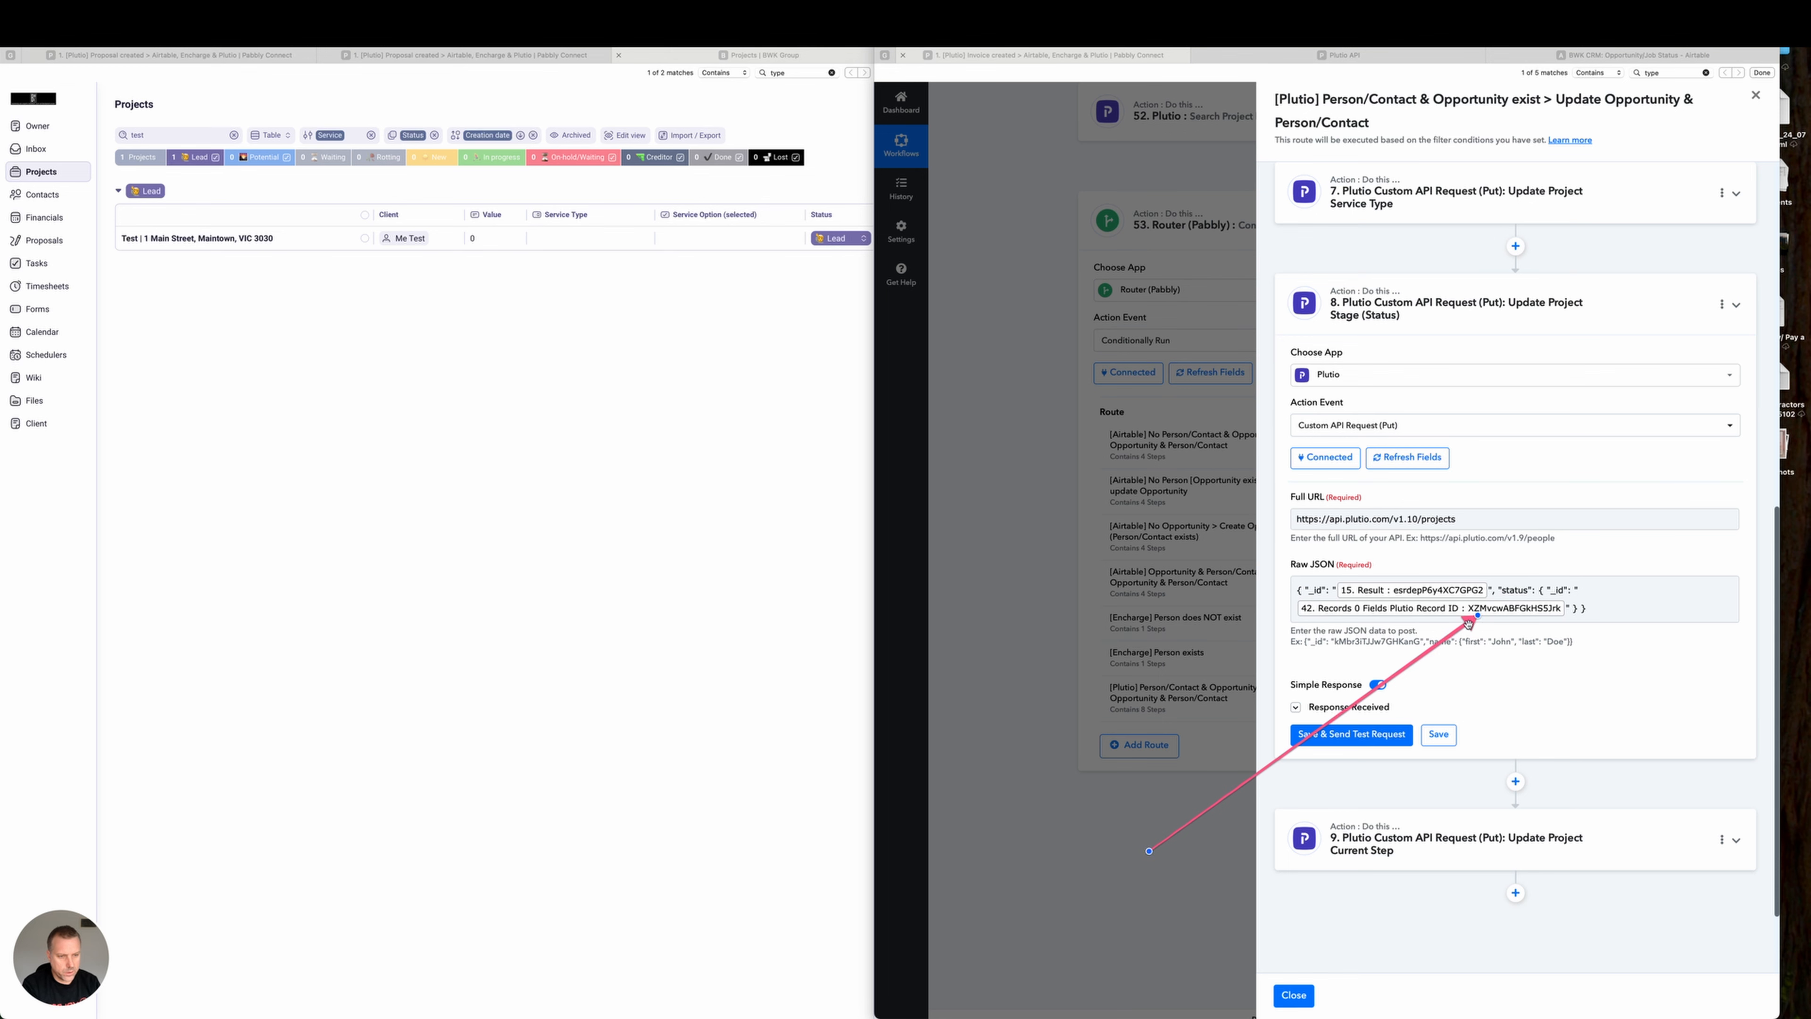
pyautogui.press('Escape')
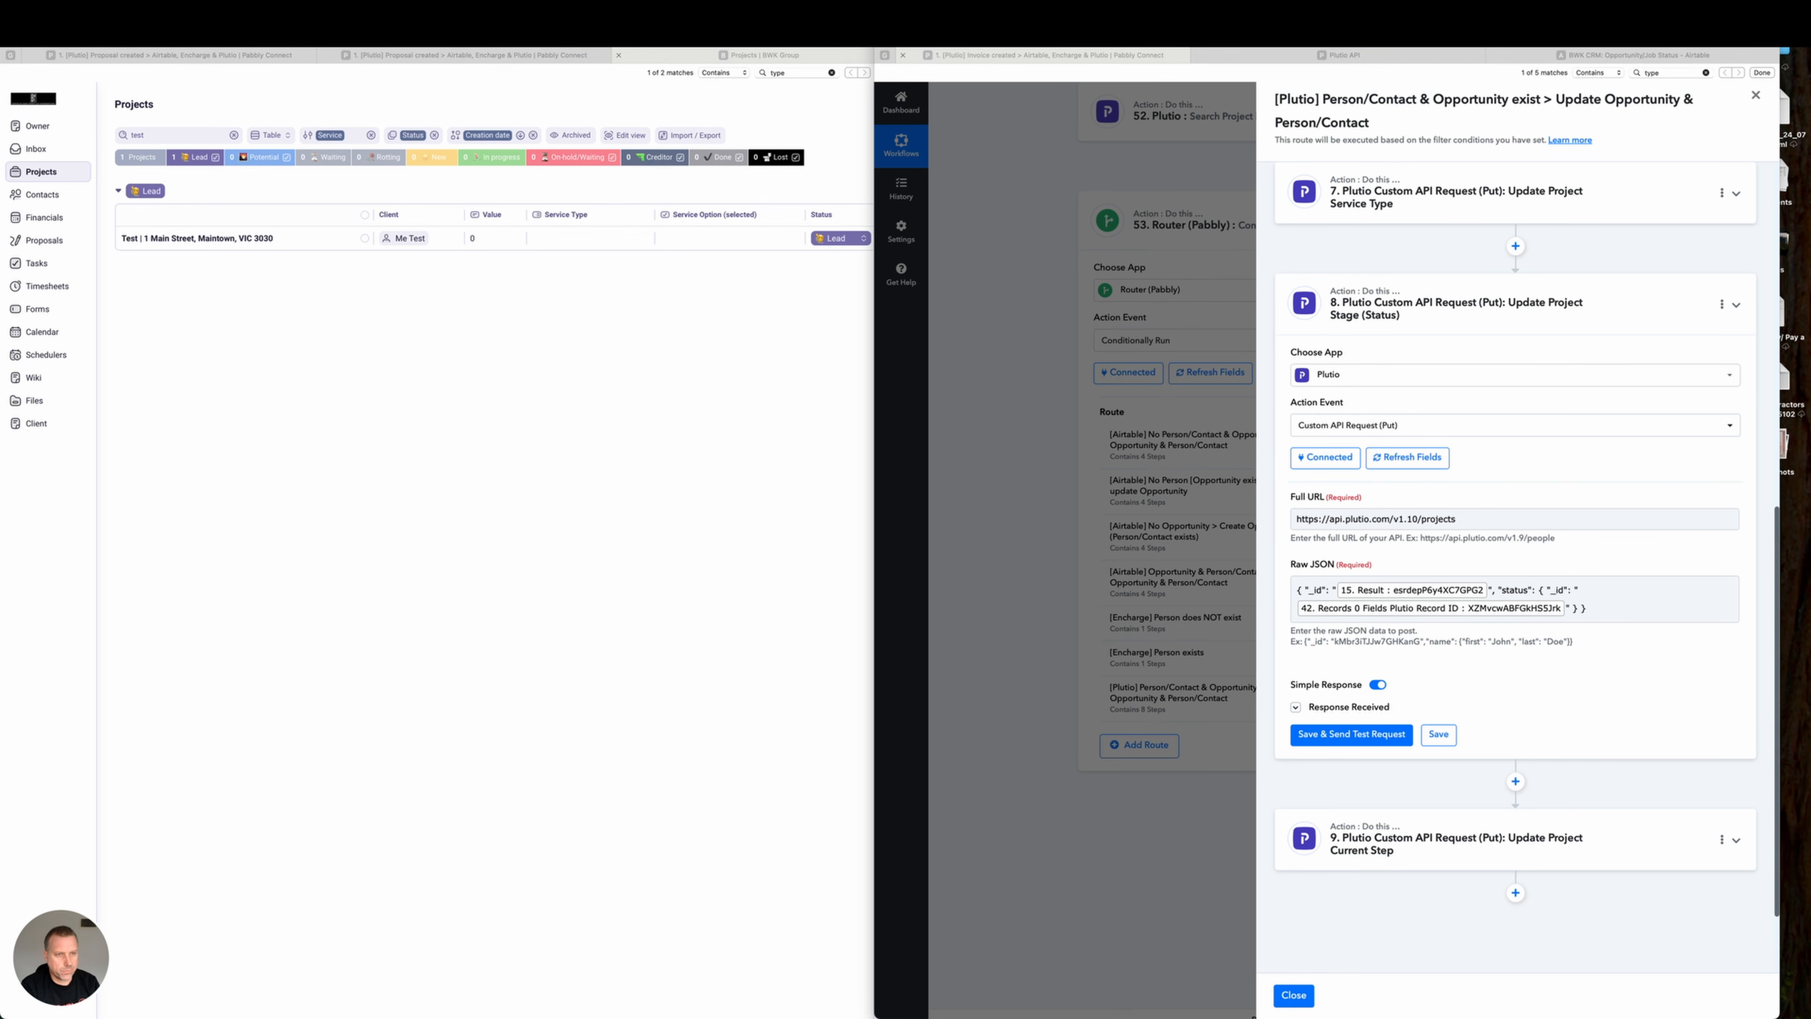
# Compare the mapped ID with Creditor's Plutio Record ID in Airtable, then return to Pabbly Connect and collapse the stage request.
pyautogui.click(1556, 57)
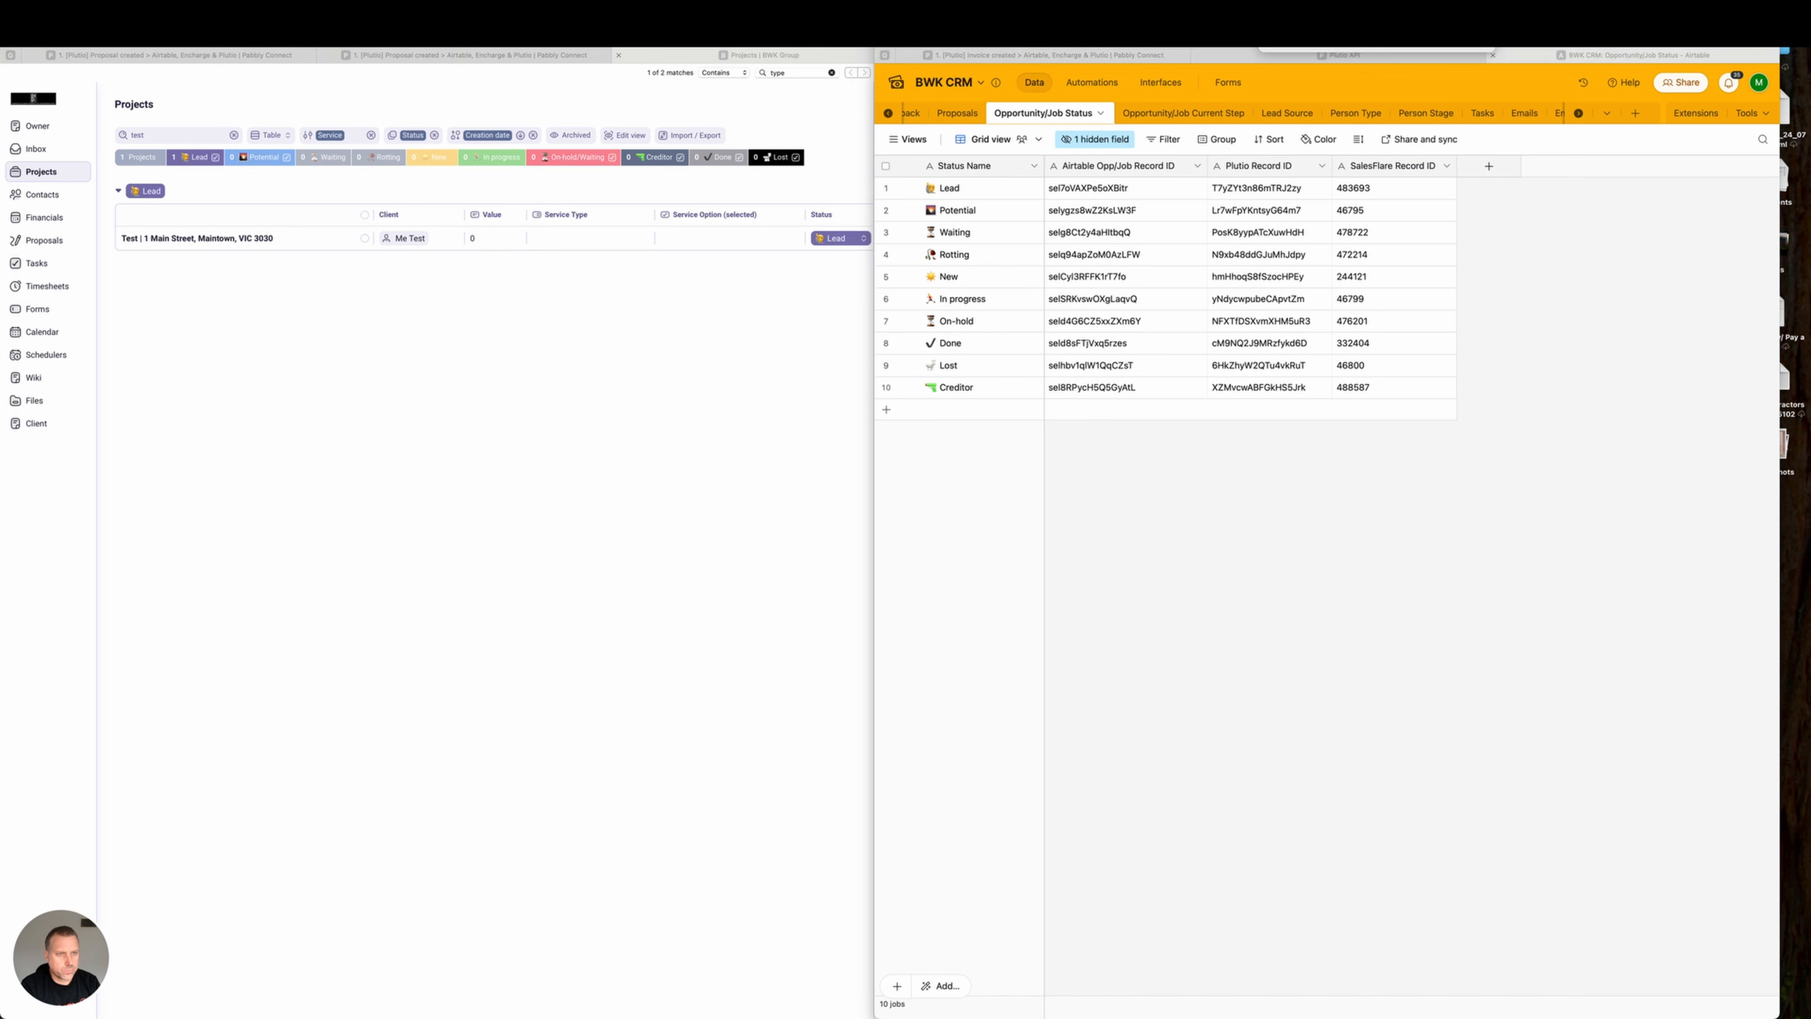
pyautogui.moveTo(918, 489)
pyautogui.mouseDown()
pyautogui.moveTo(954, 389)
pyautogui.moveTo(1210, 387)
pyautogui.mouseUp()
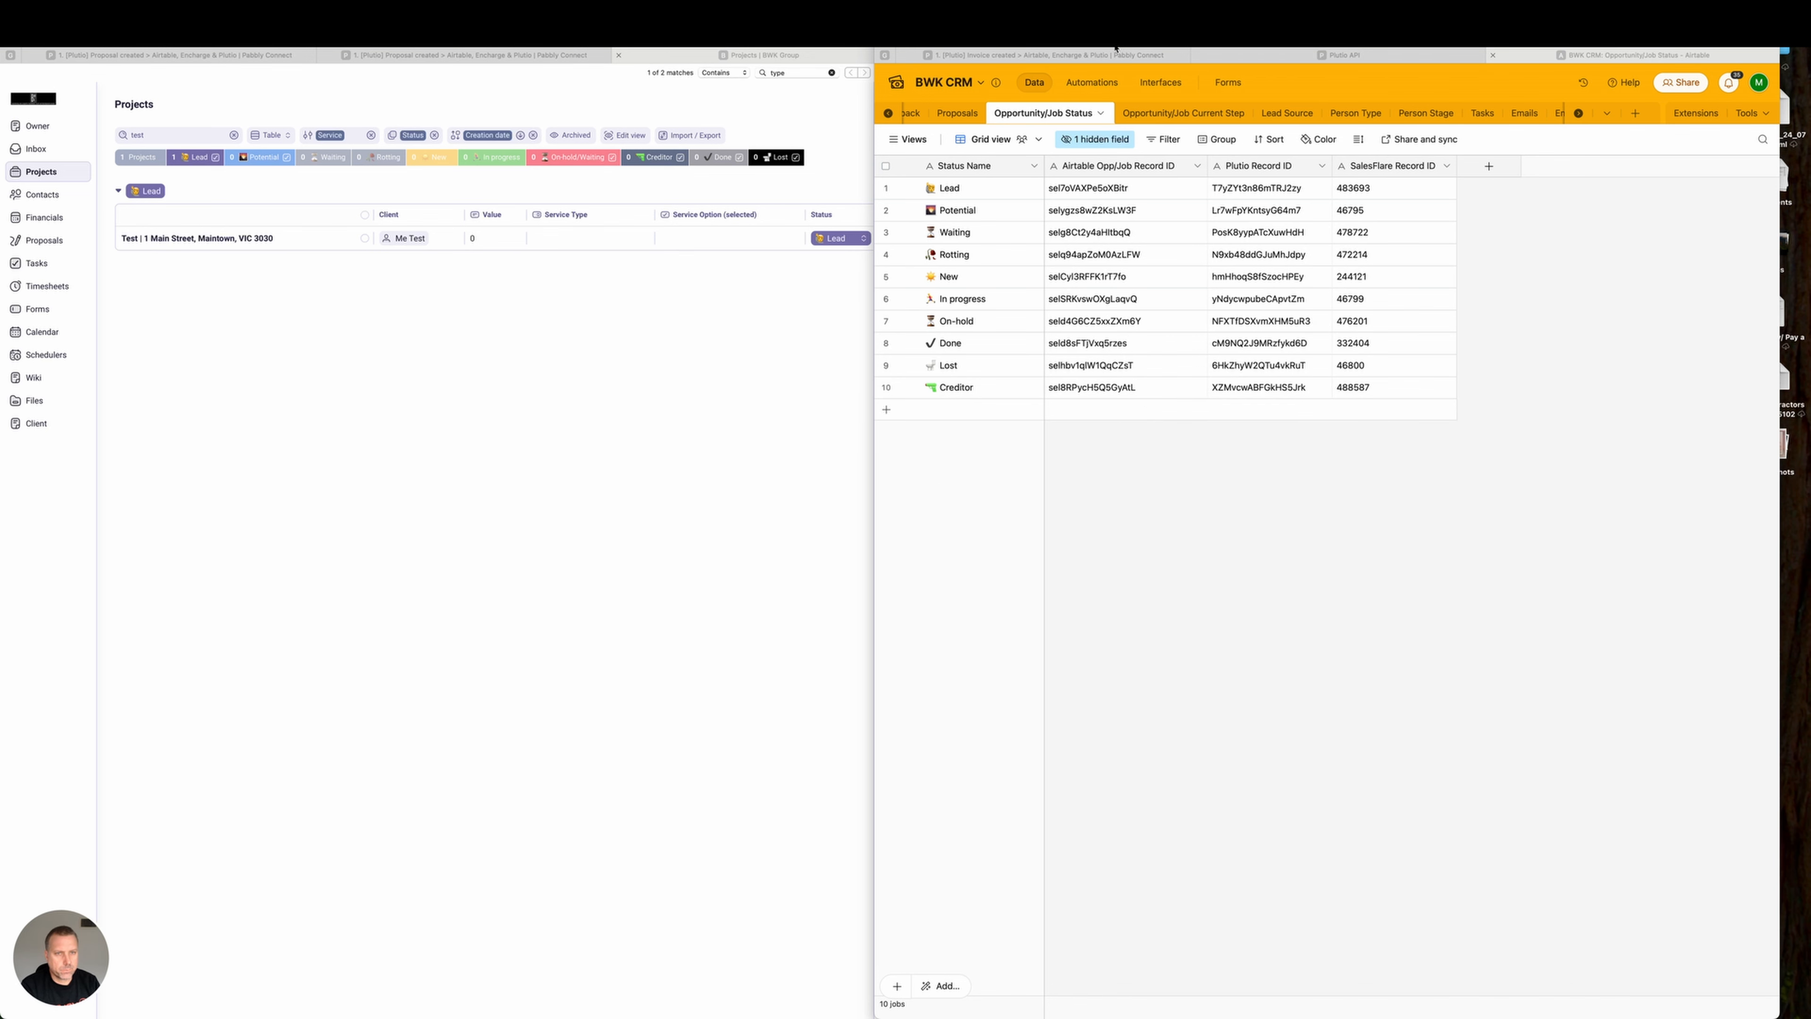
pyautogui.click(1044, 54)
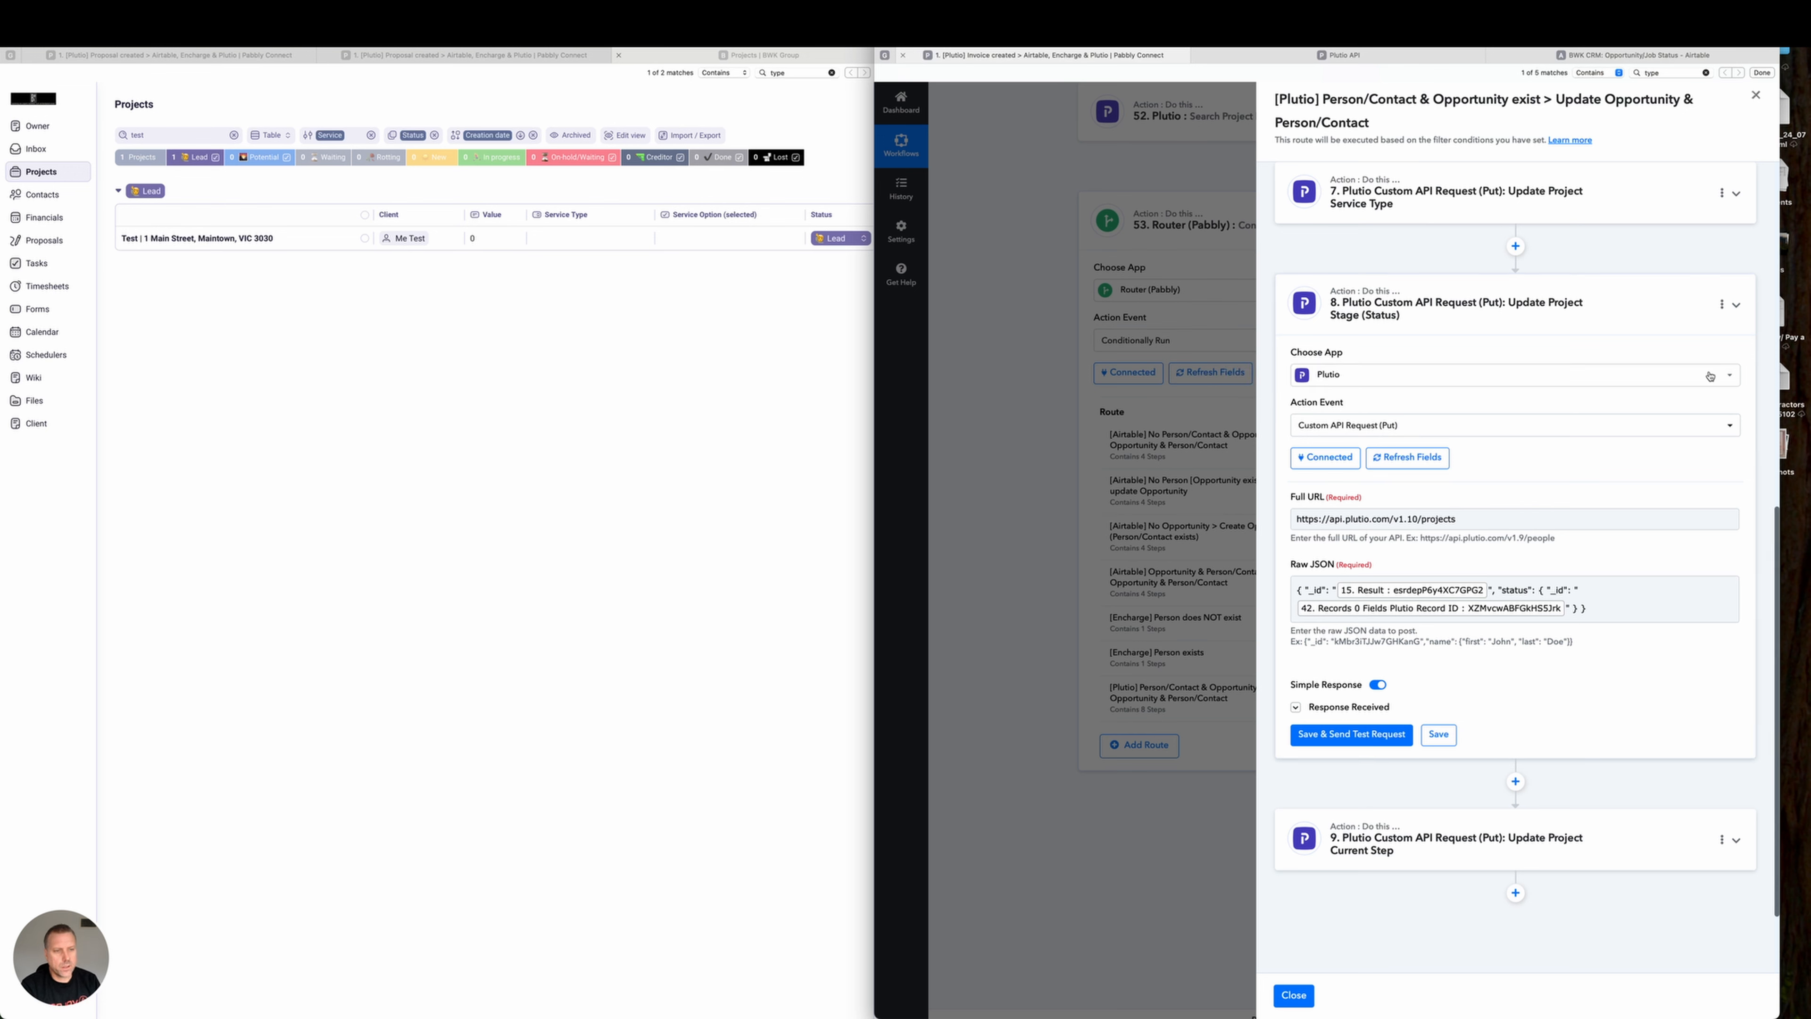
pyautogui.click(1736, 305)
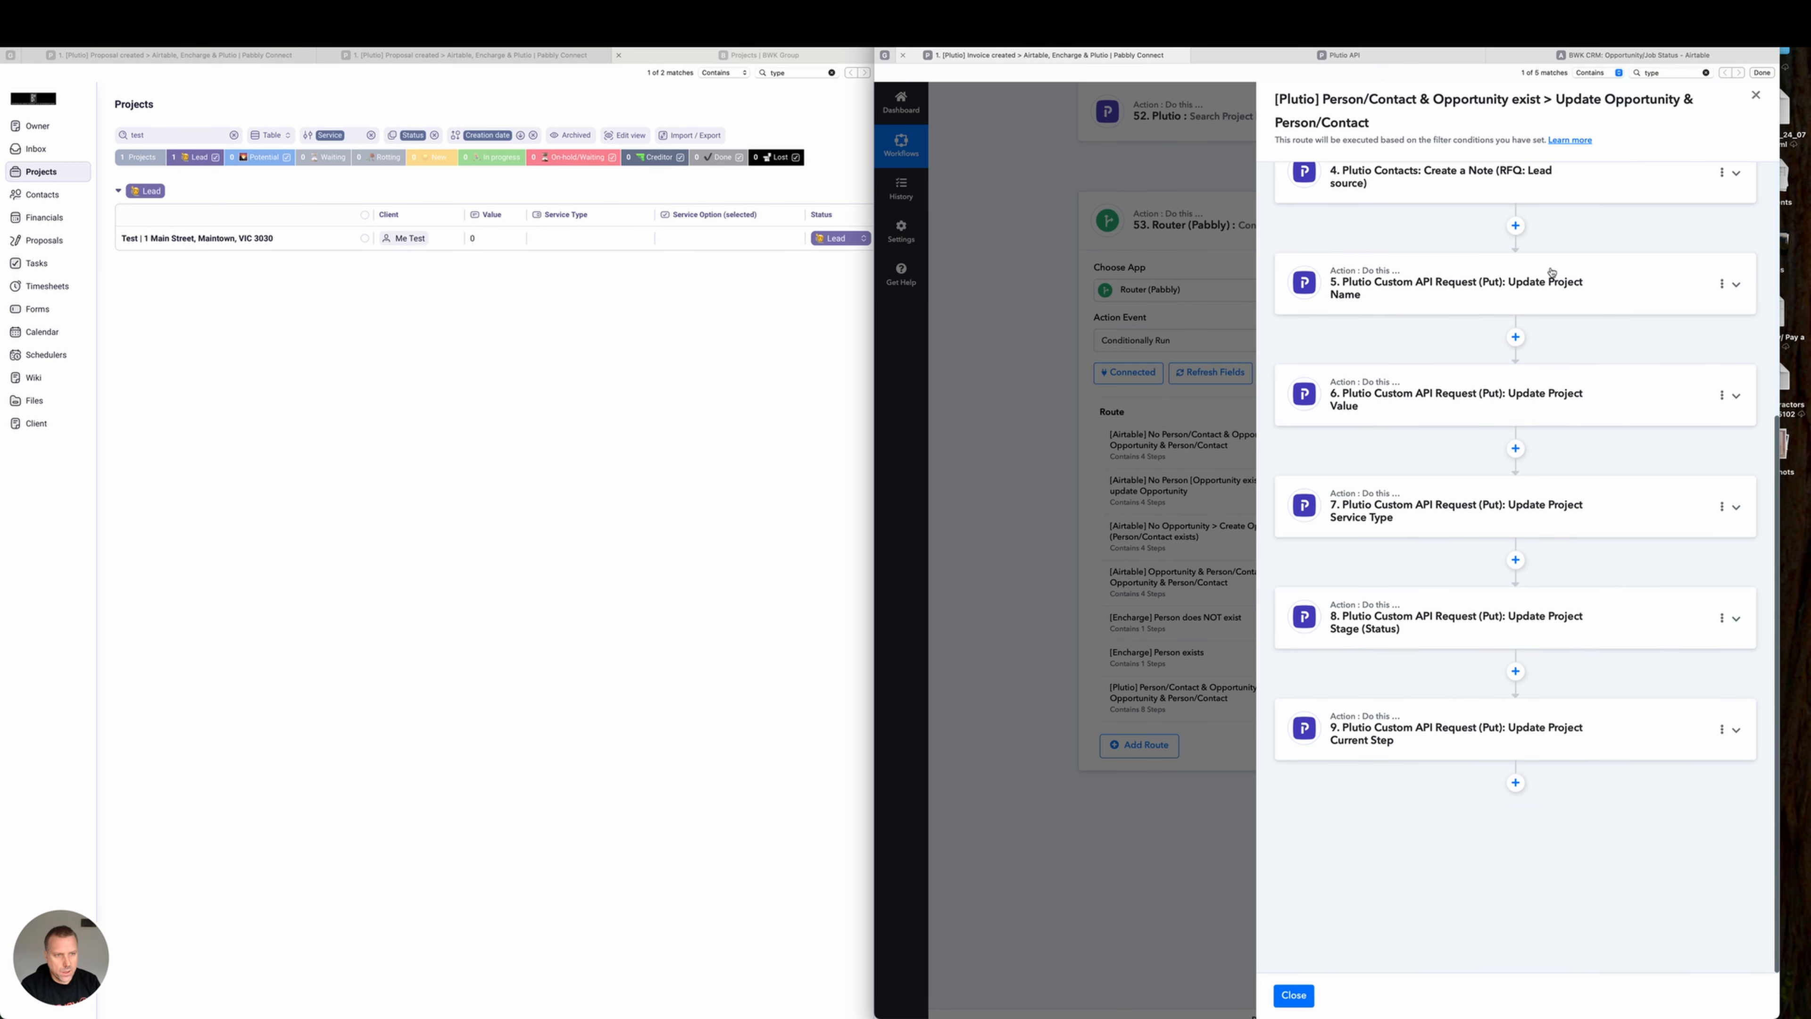
pyautogui.scroll(4, 1547, 280)
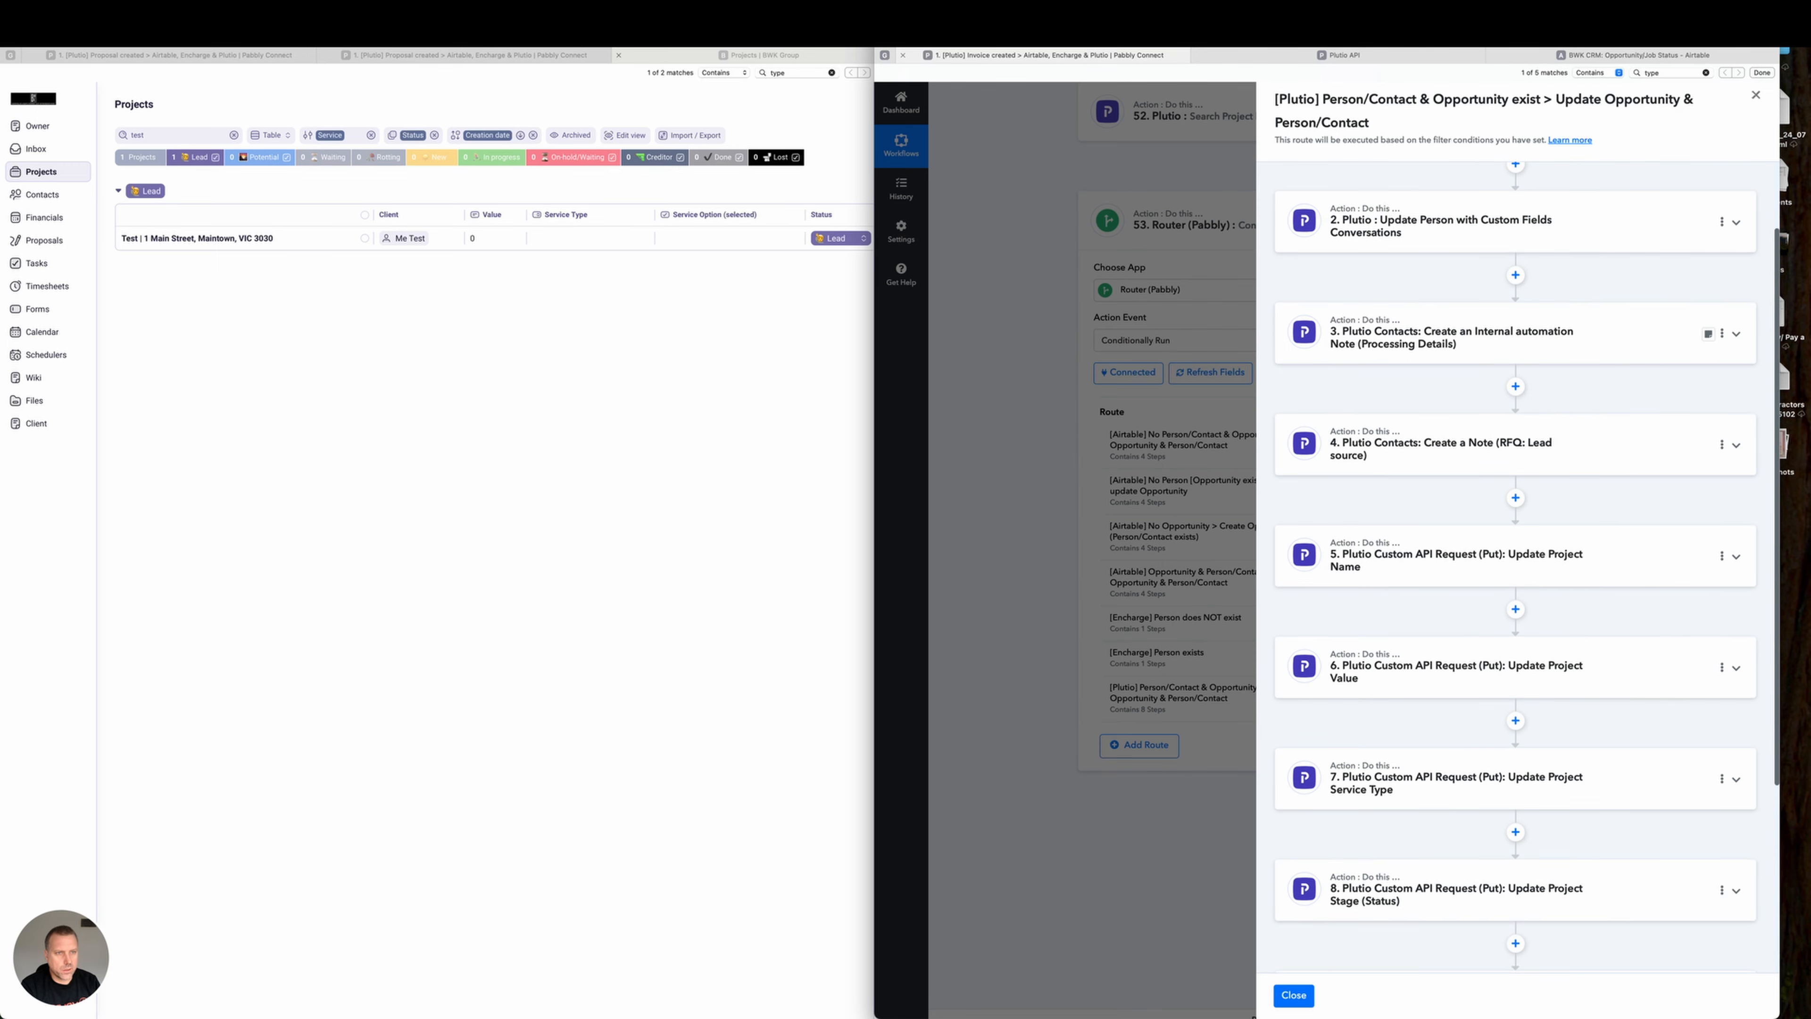
pyautogui.click(1263, 54)
pyautogui.moveTo(1619, 237); pyautogui.dragTo(1633, 893)
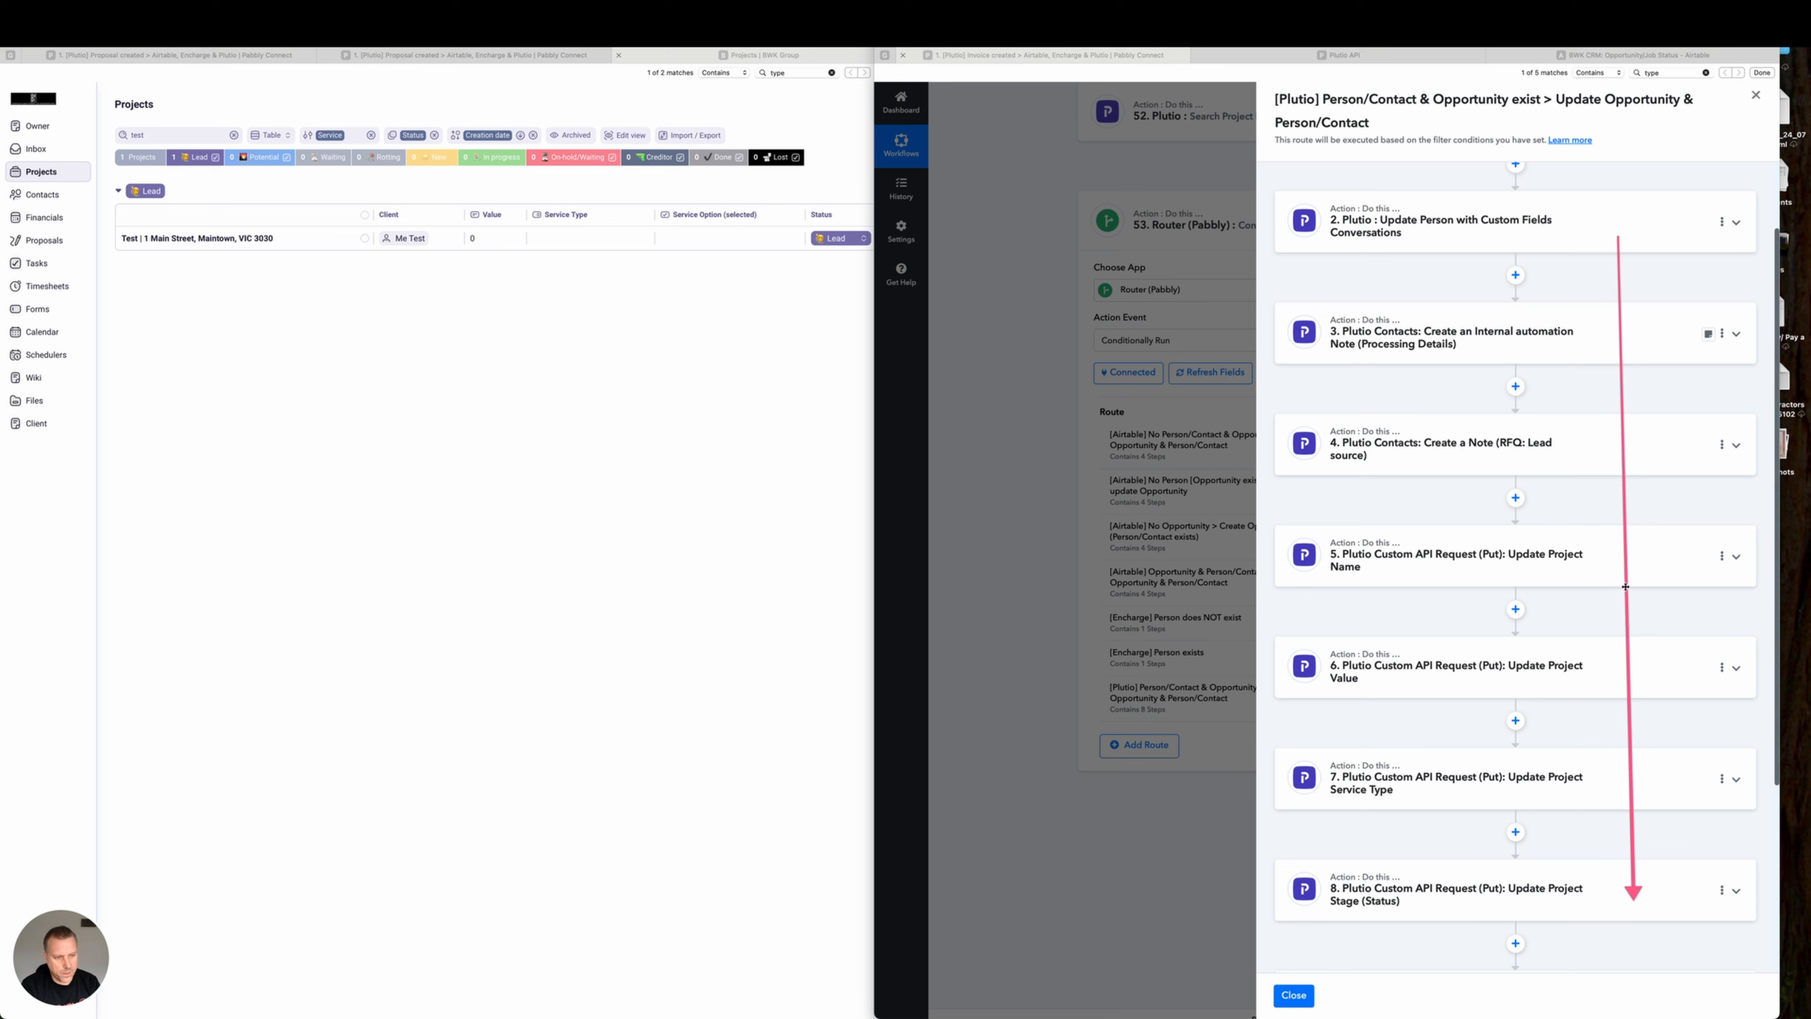
pyautogui.press('Delete')
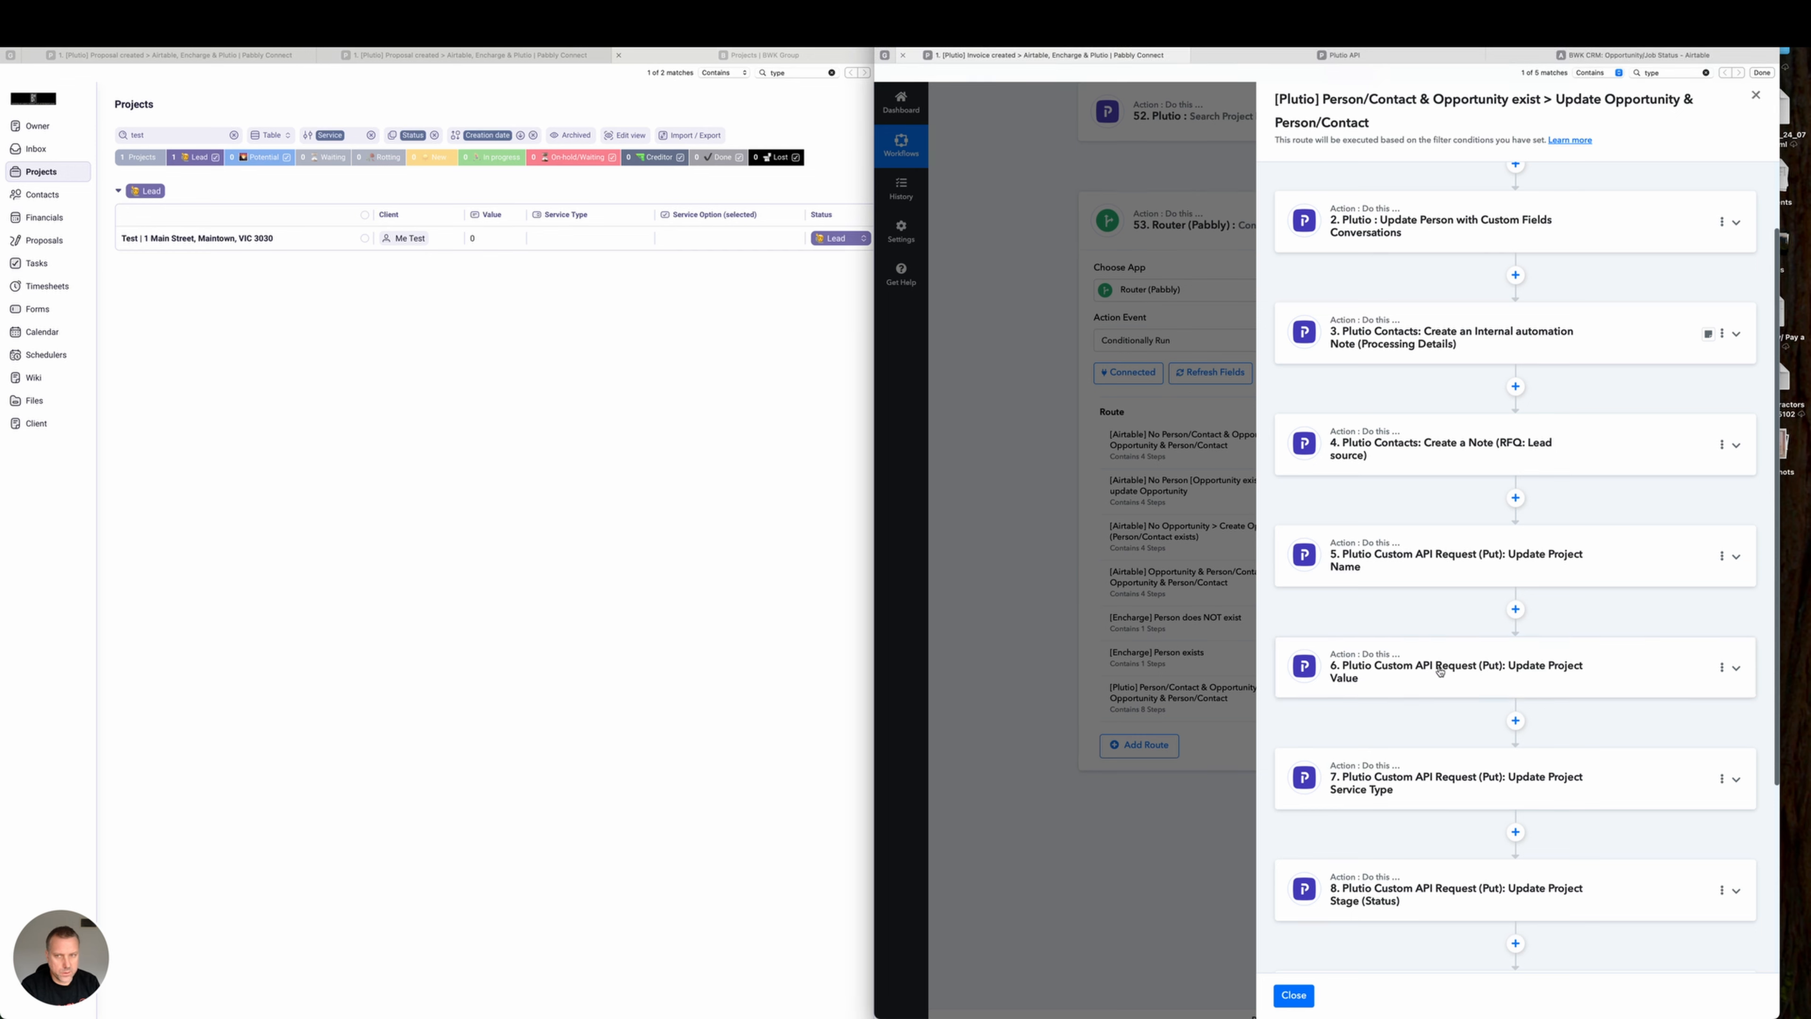
# Set the Value of the Test | 1 Main Street project in Plutio to 100.
pyautogui.click(487, 238)
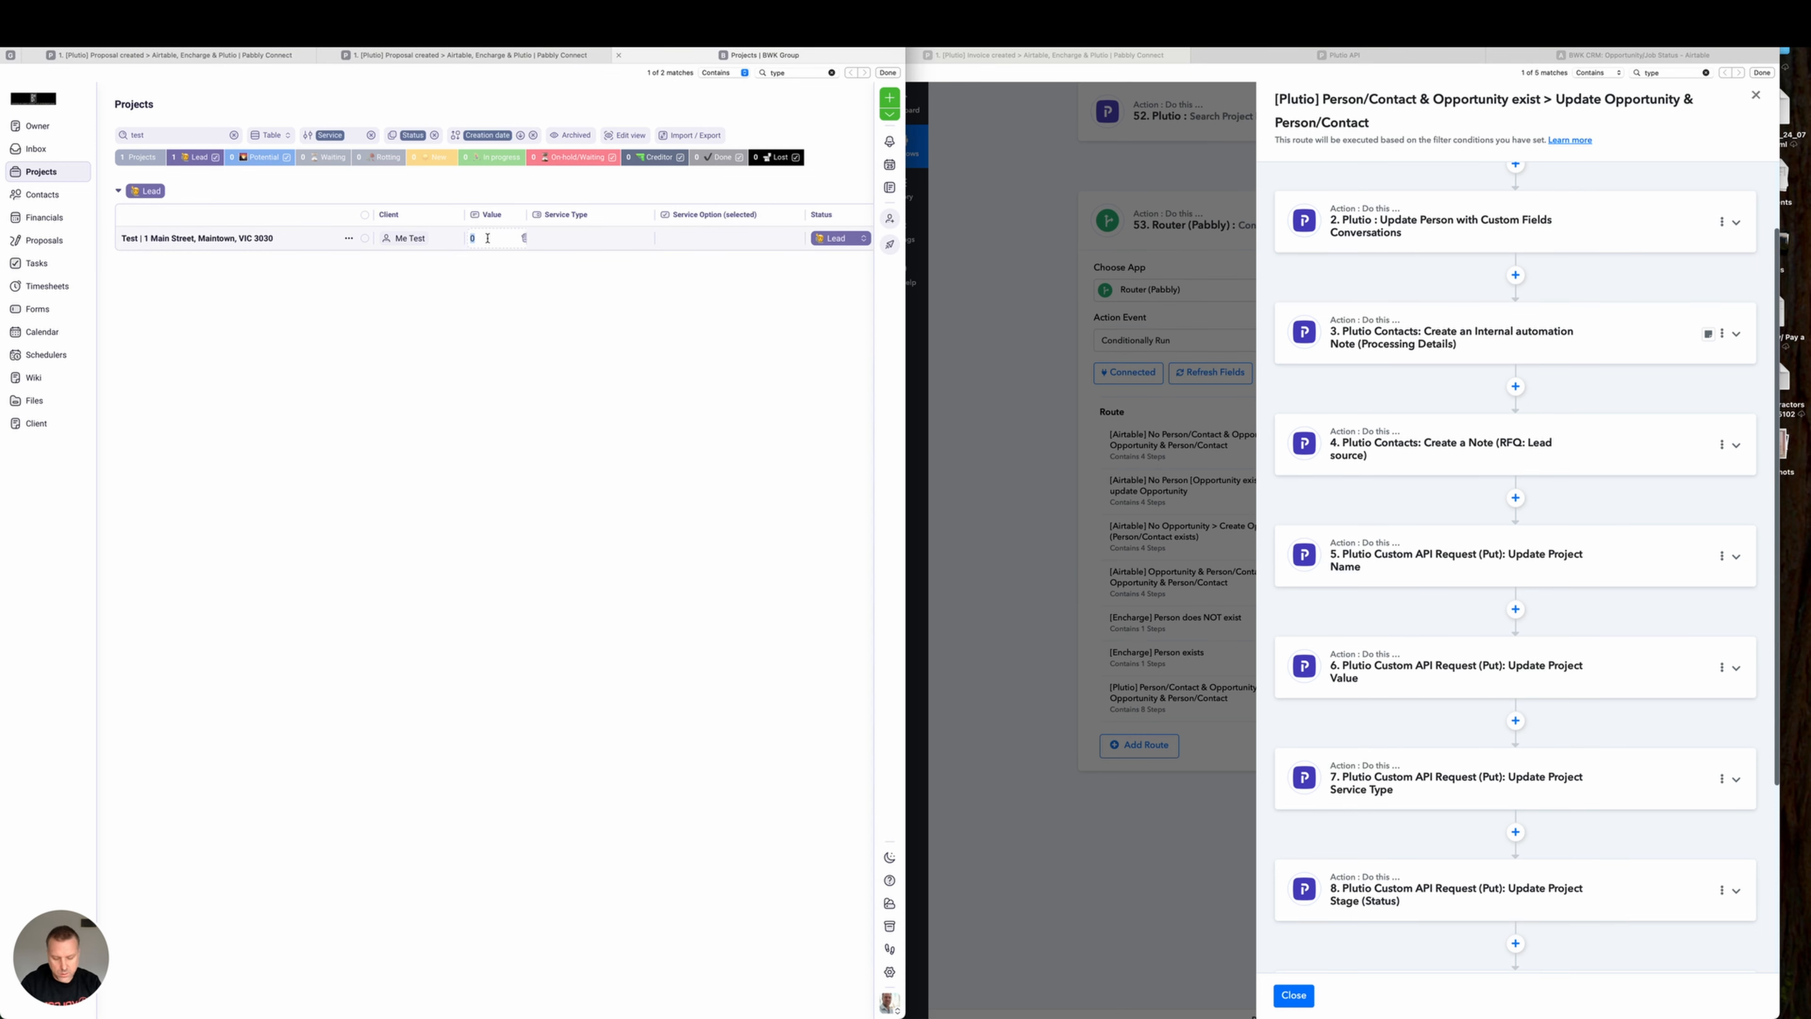
pyautogui.write('100')
pyautogui.click(520, 316)
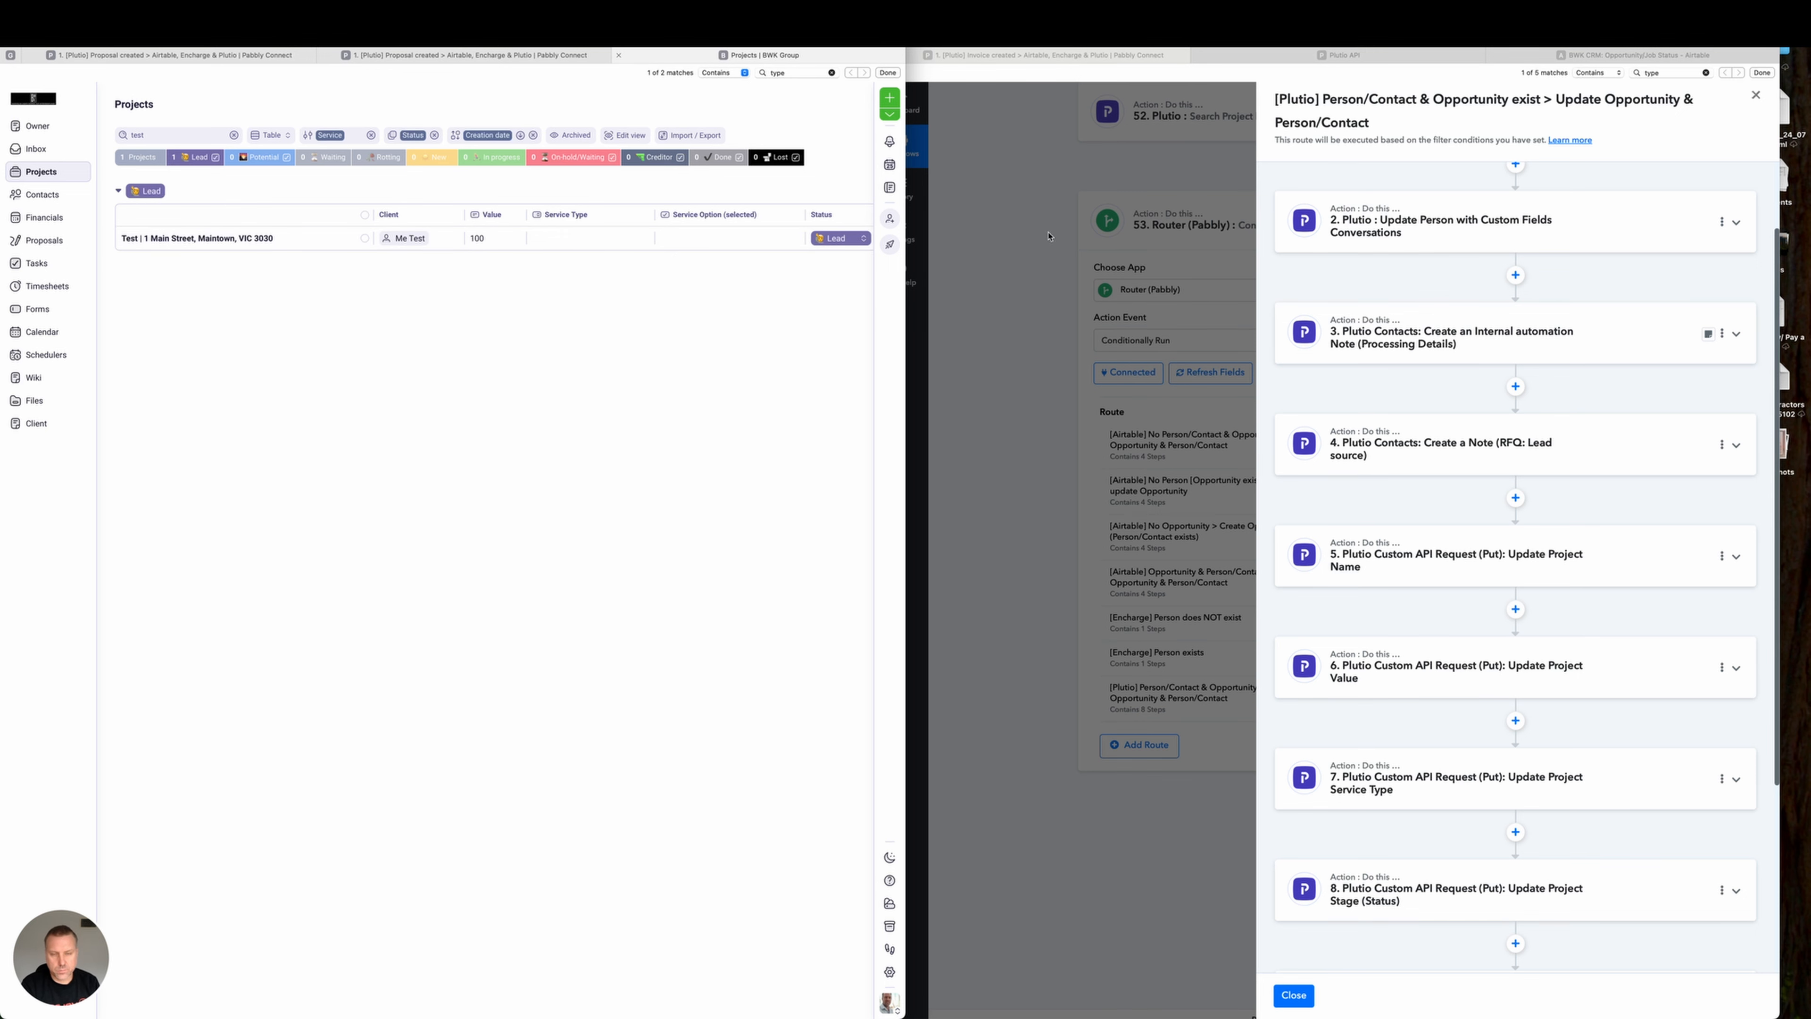
# Expand the Update Project Value request in Pabbly Connect, save and send it as a test, and collapse it after checking the Plutio project.
pyautogui.click(1736, 668)
pyautogui.click(1736, 668)
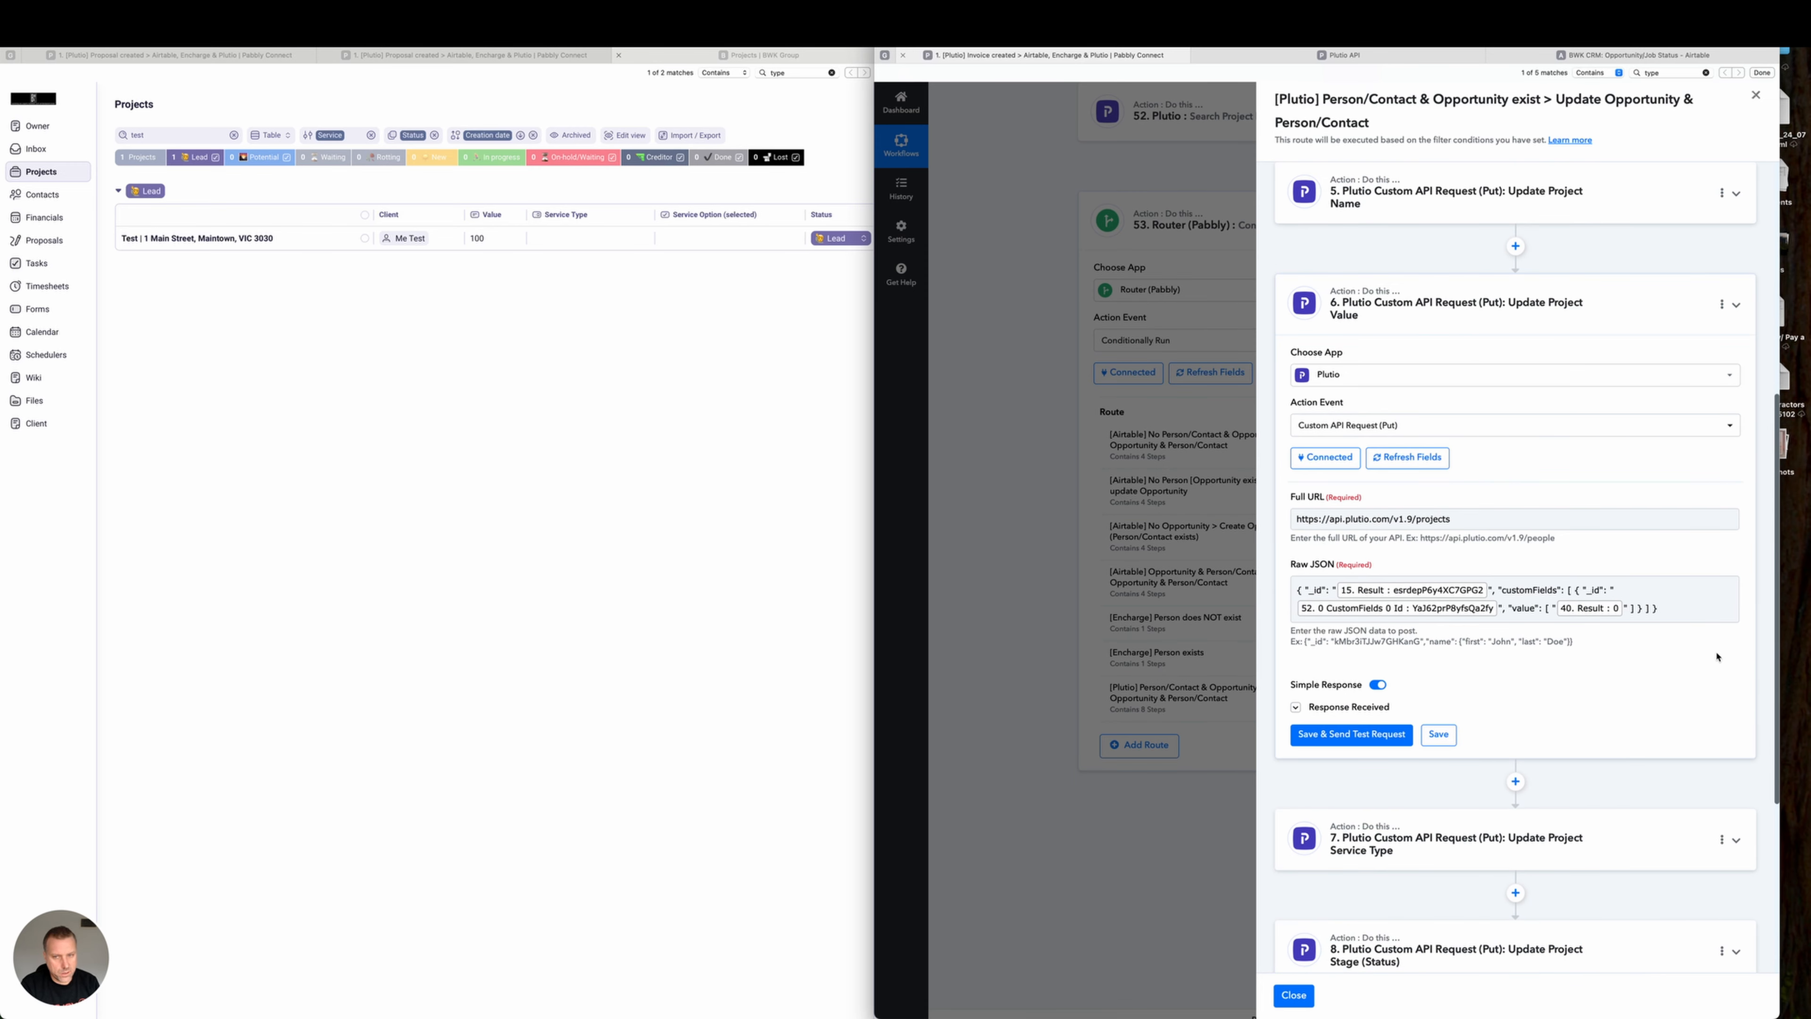
pyautogui.click(1377, 736)
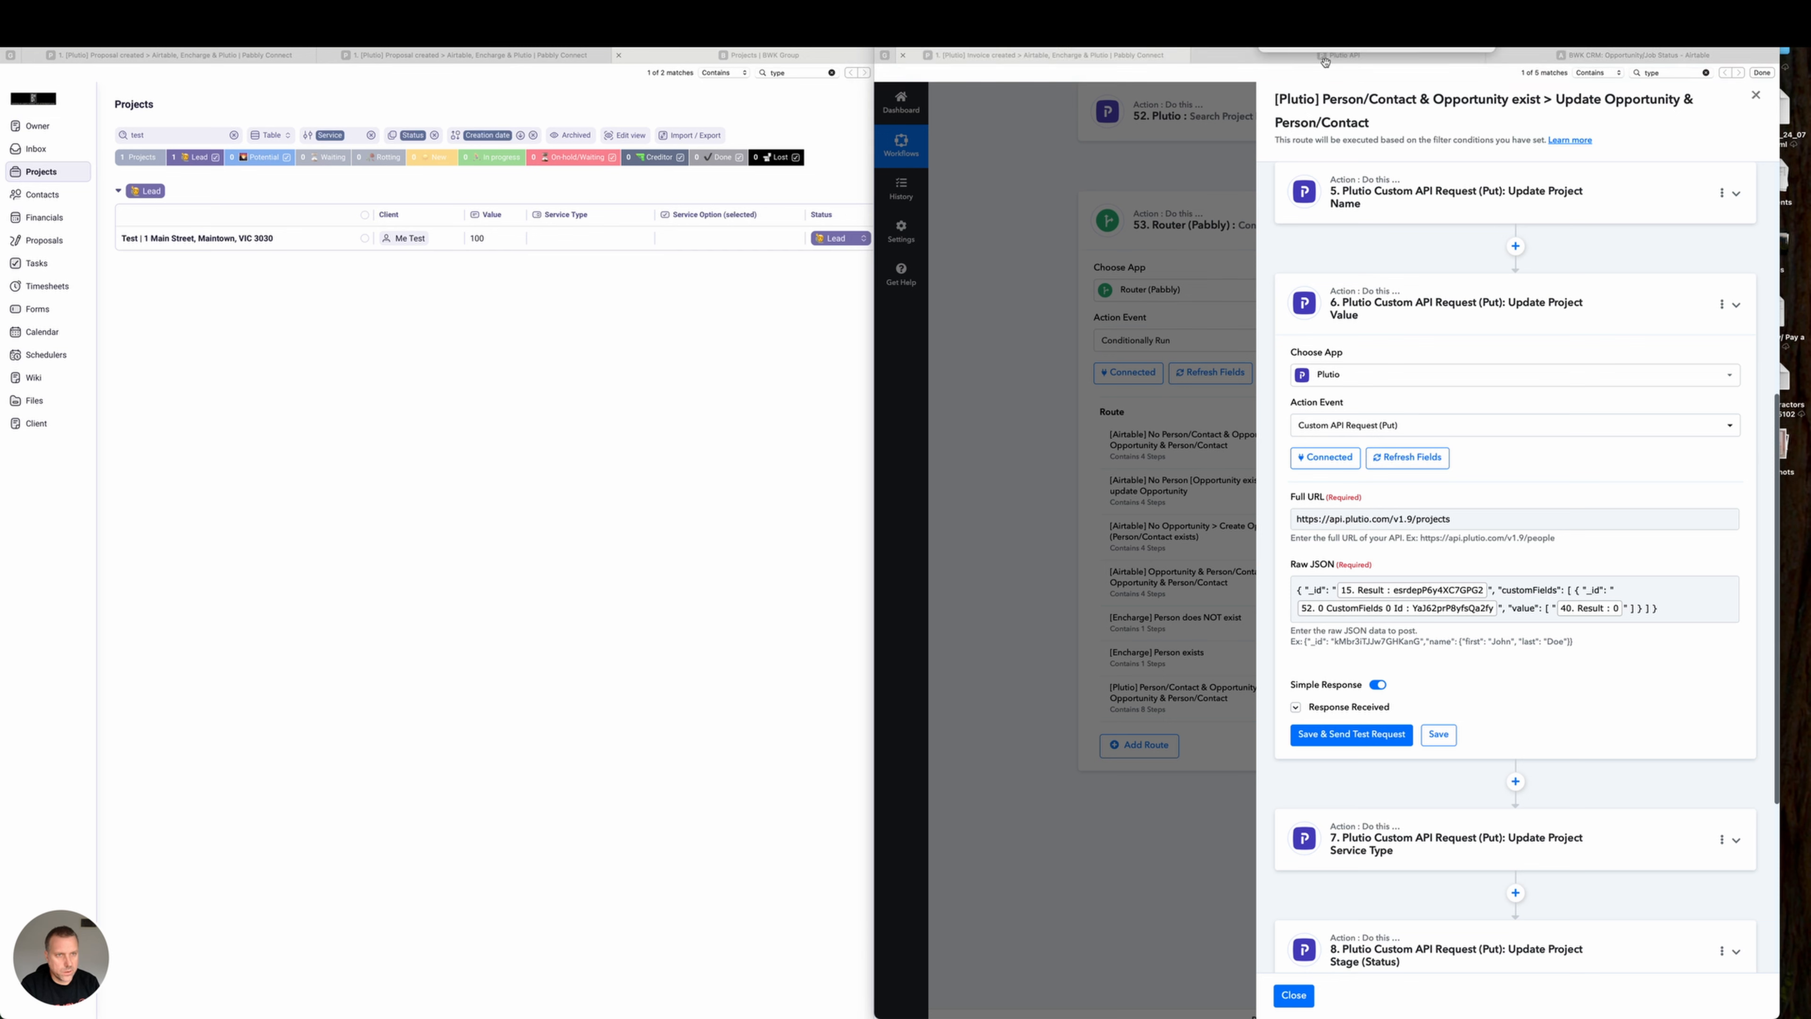
pyautogui.moveTo(538, 450); pyautogui.dragTo(467, 287)
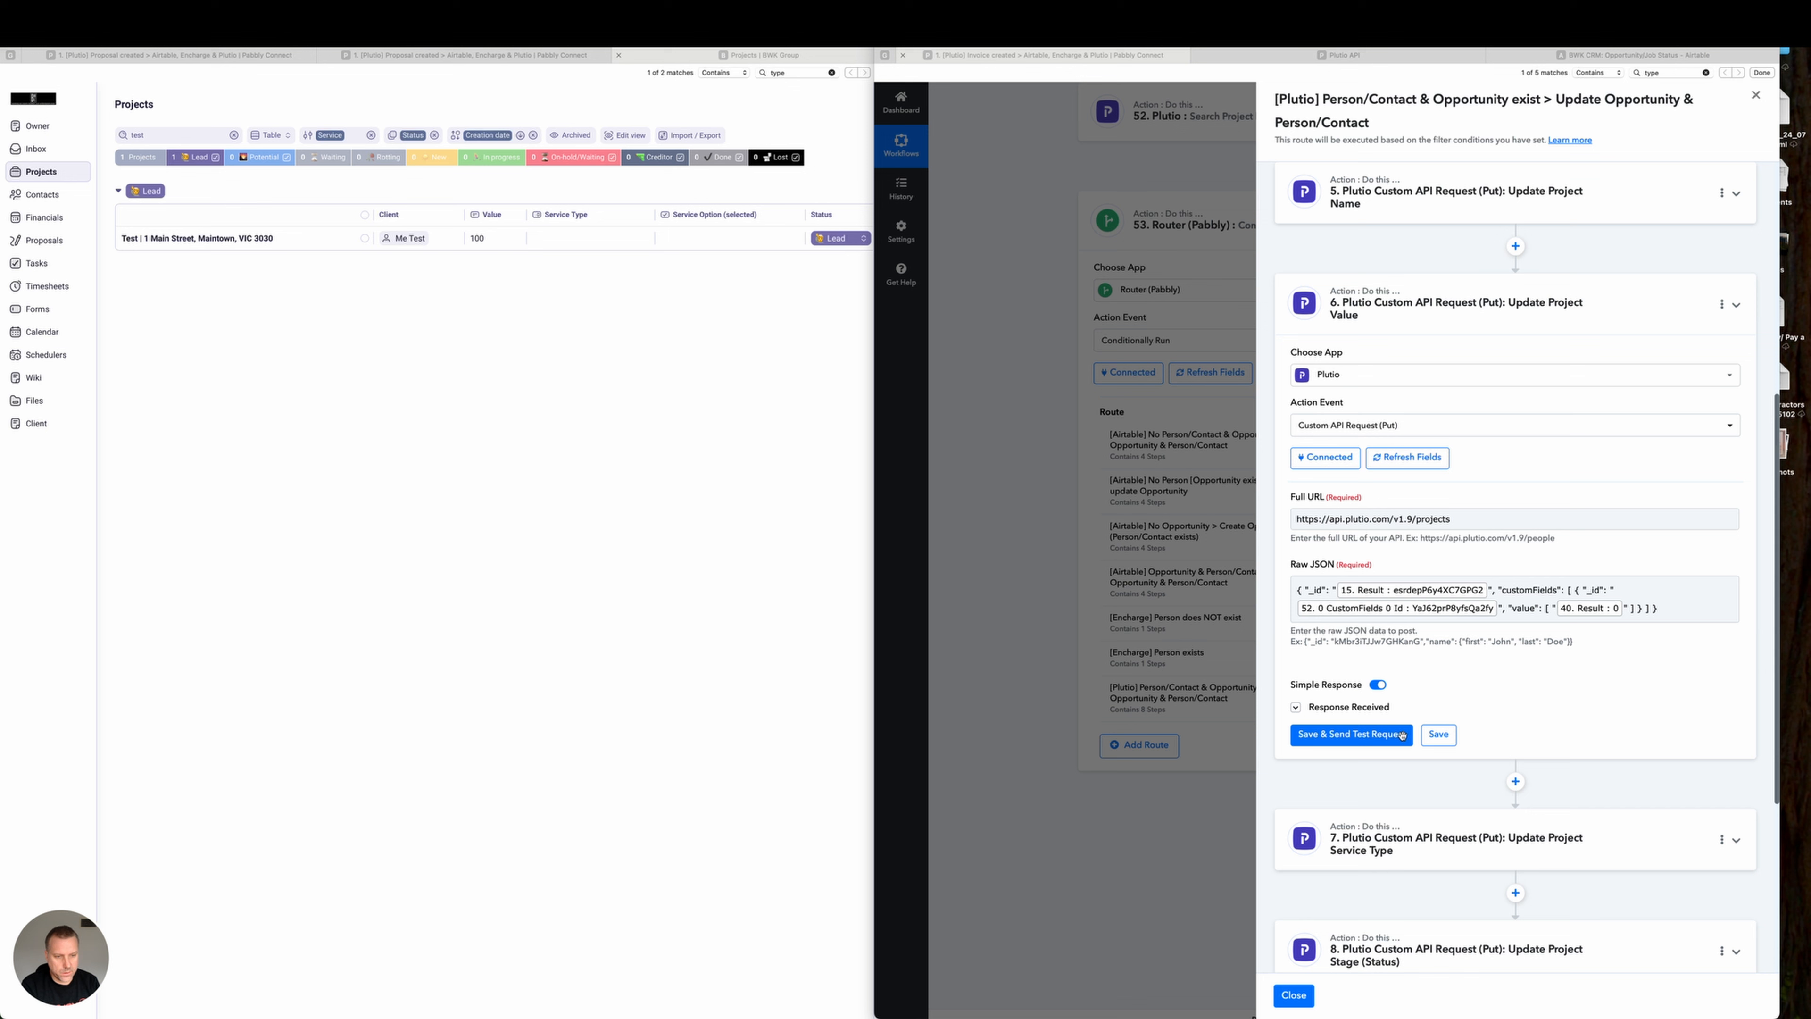
pyautogui.click(1362, 740)
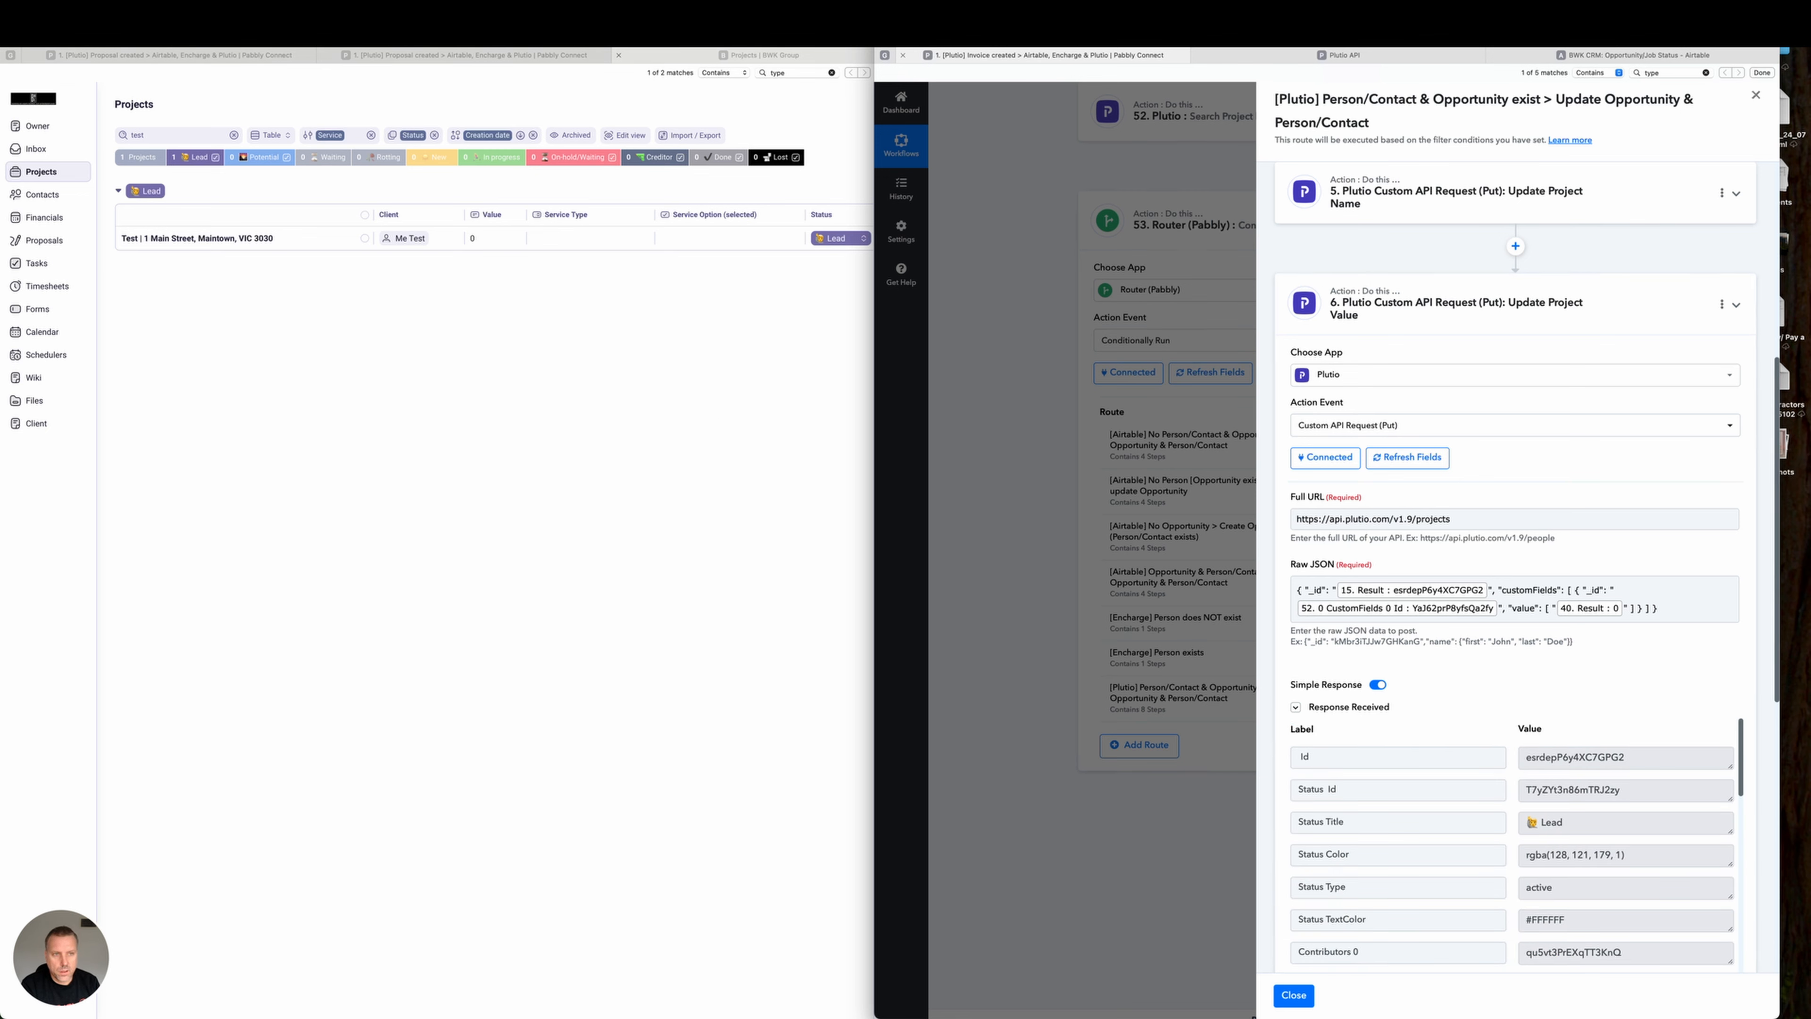
pyautogui.click(663, 513)
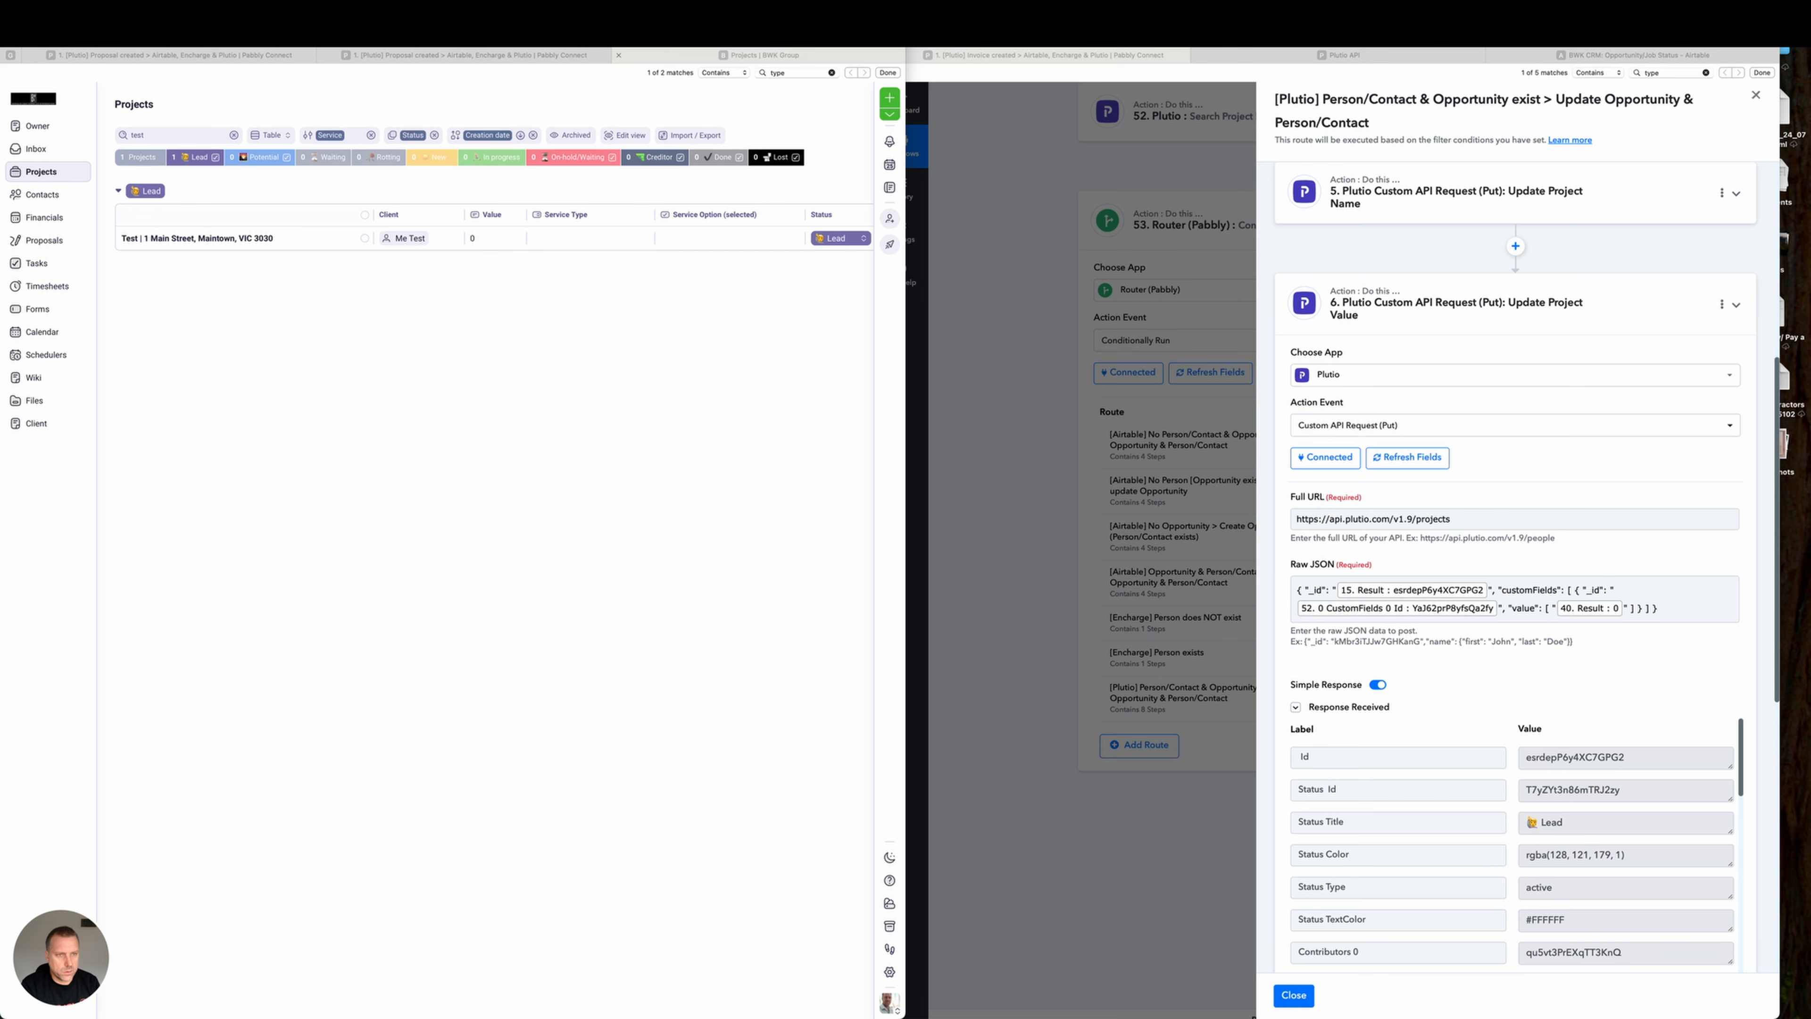
pyautogui.click(1736, 303)
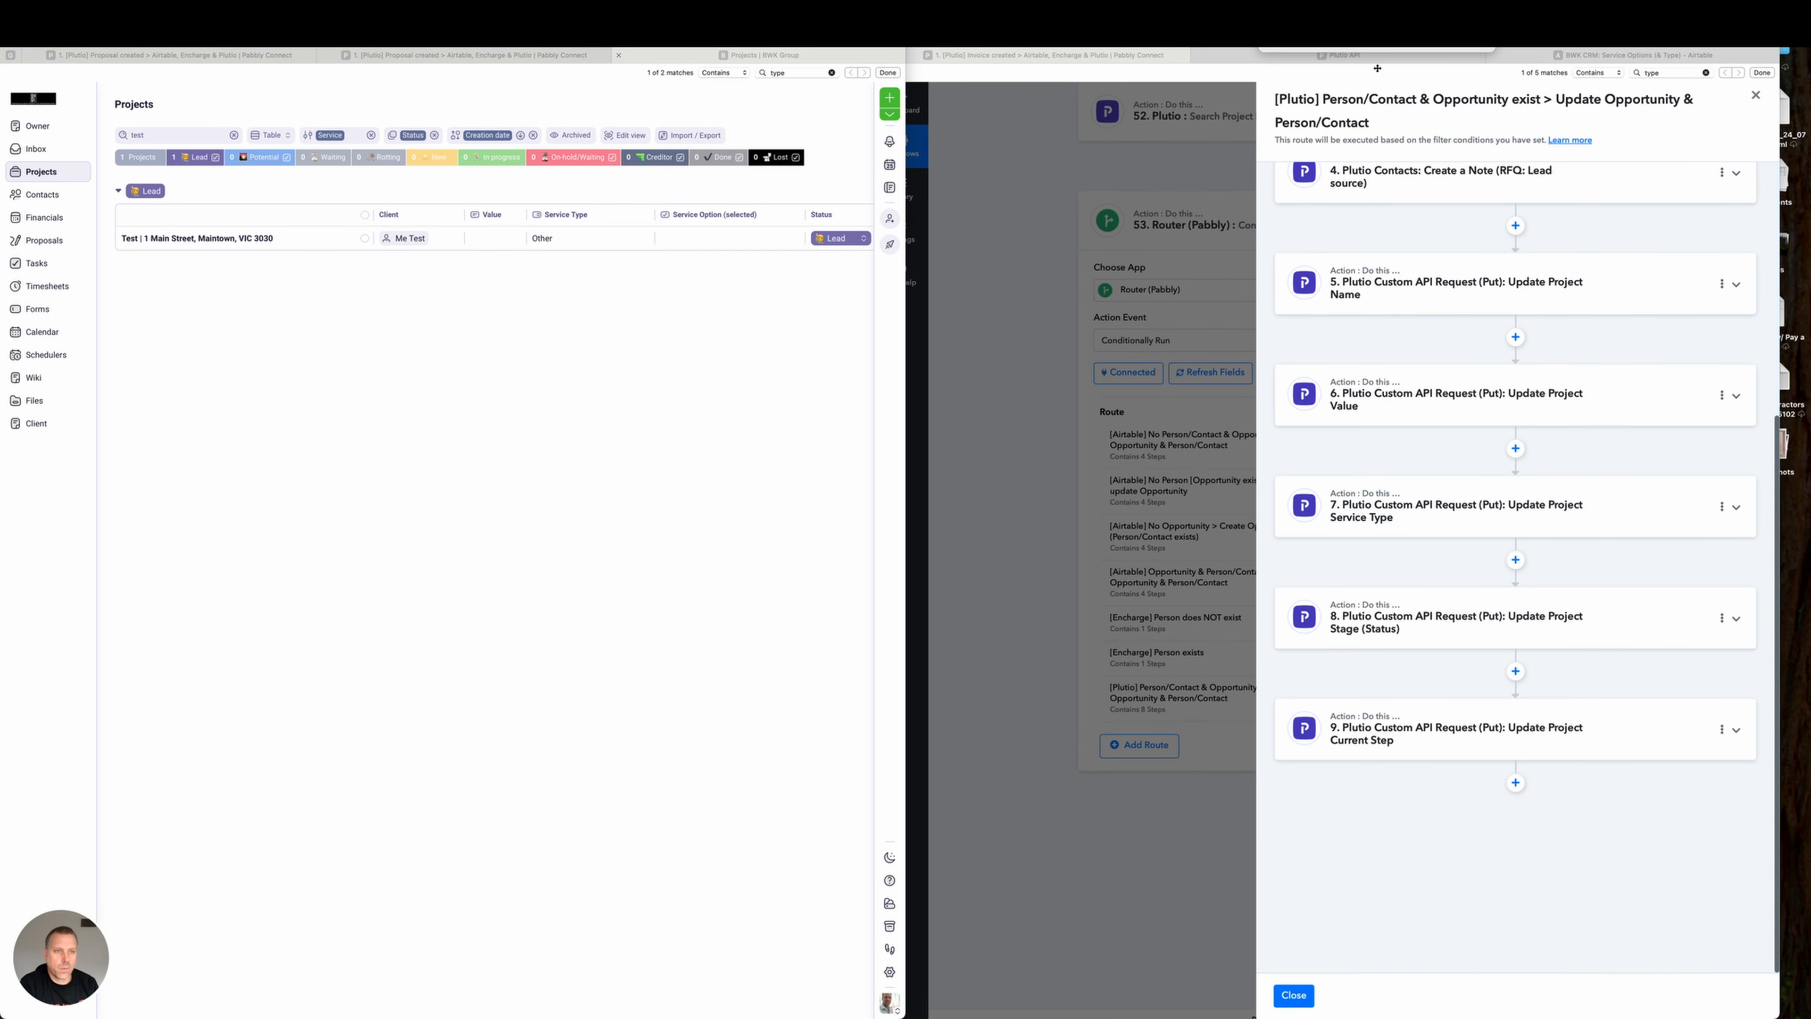
# Expand the Update Project Service Type request, save and send it as a test, and compare its response with the Plutio project.
pyautogui.moveTo(861, 646)
pyautogui.mouseDown()
pyautogui.moveTo(727, 546)
pyautogui.moveTo(554, 243)
pyautogui.moveTo(772, 359)
pyautogui.moveTo(688, 301)
pyautogui.moveTo(1080, 357)
pyautogui.moveTo(1310, 533)
pyautogui.moveTo(1339, 526)
pyautogui.mouseUp()
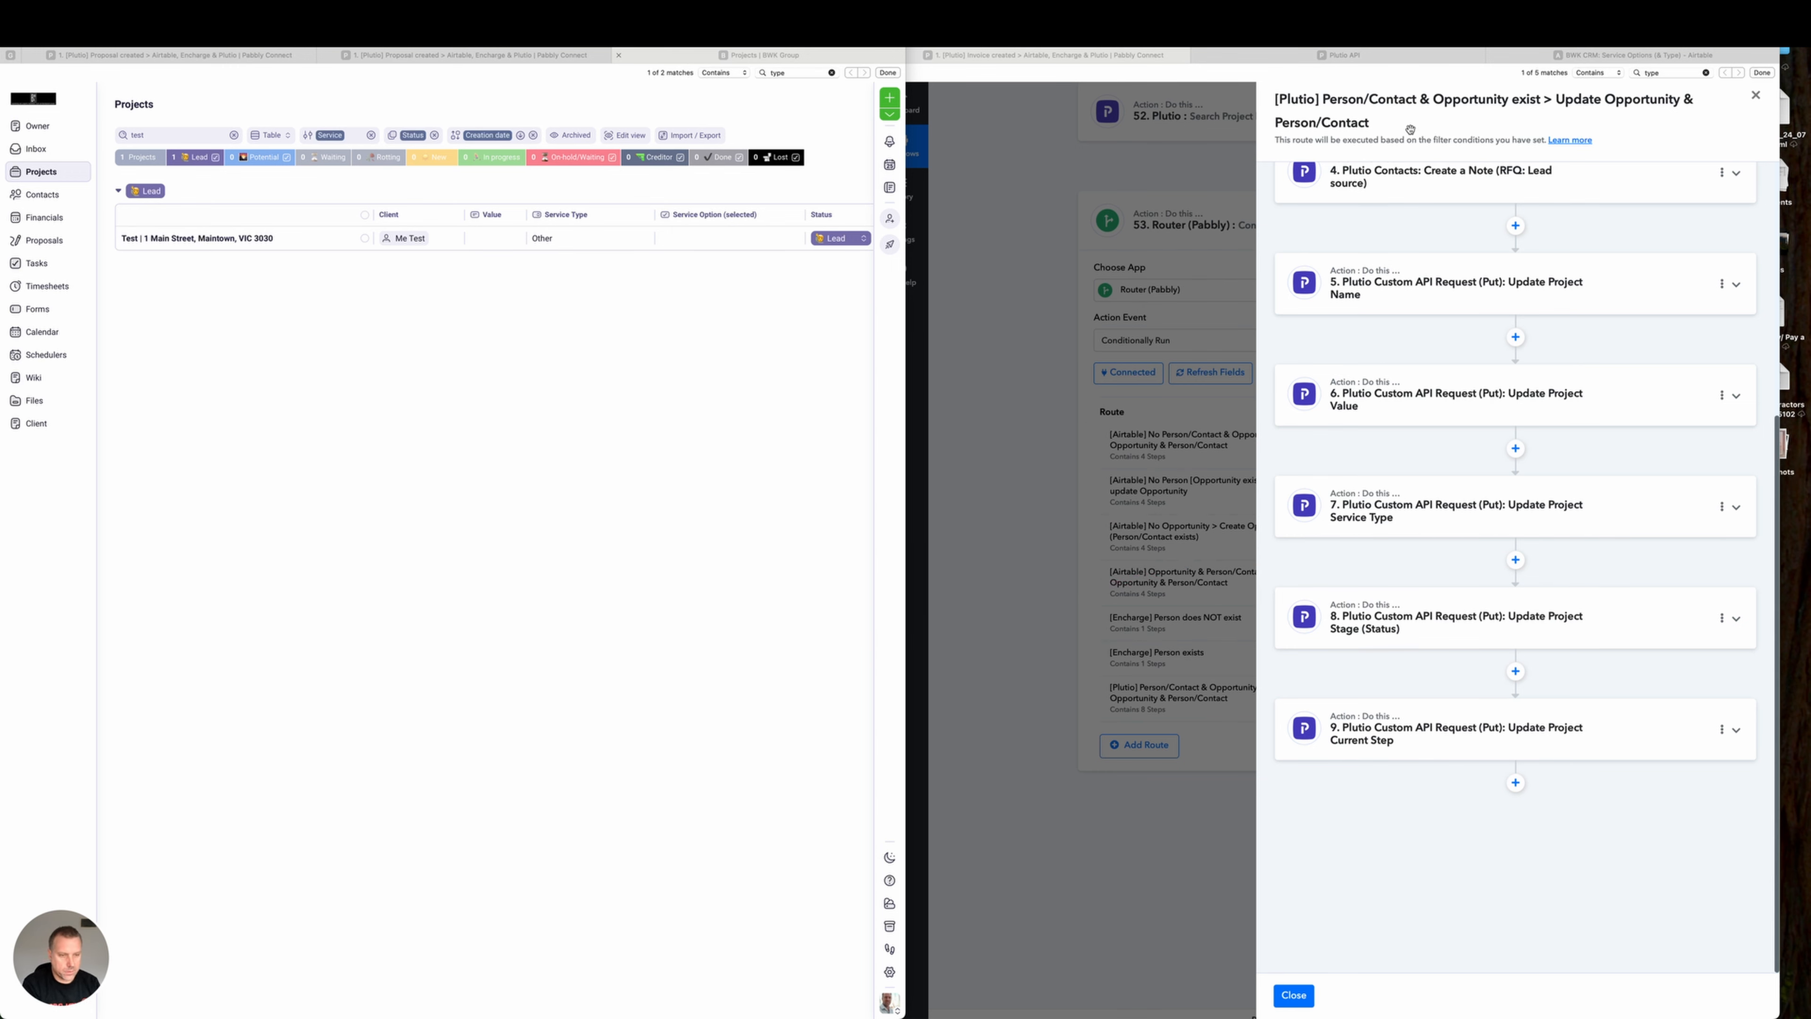
pyautogui.click(1529, 508)
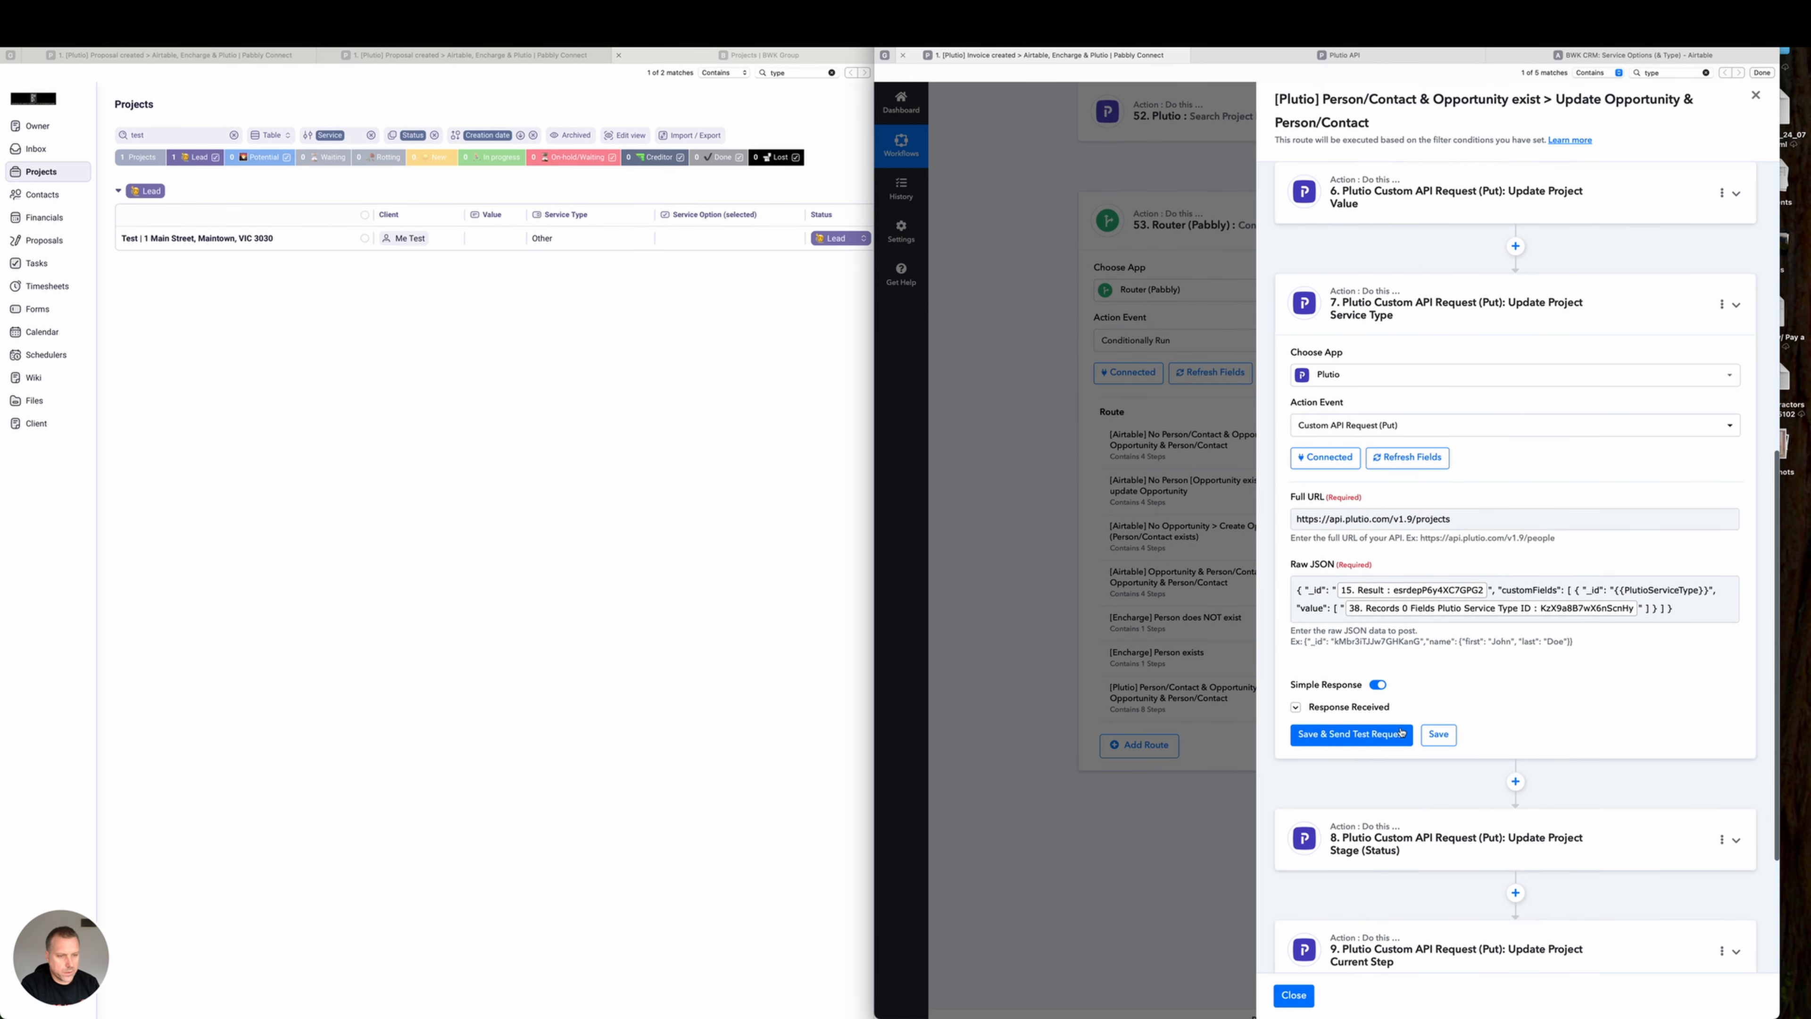
pyautogui.click(1379, 748)
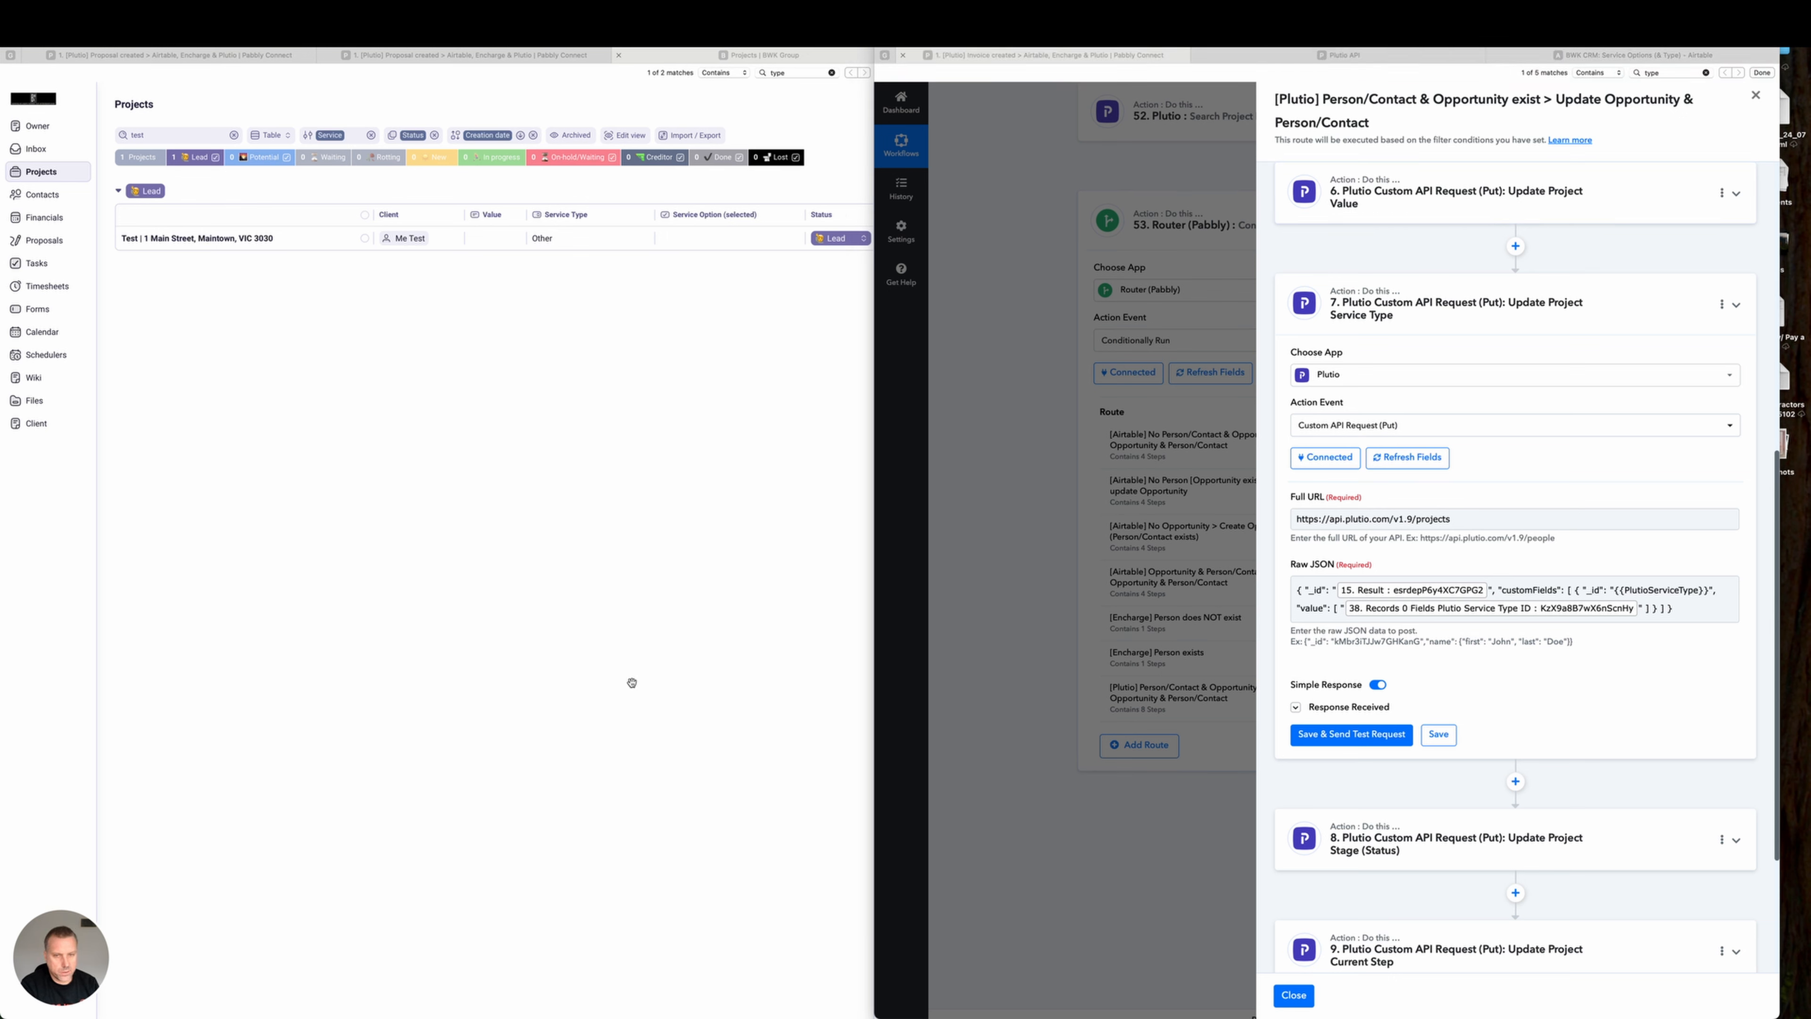
pyautogui.moveTo(727, 686)
pyautogui.mouseDown()
pyautogui.moveTo(557, 412)
pyautogui.moveTo(715, 371)
pyautogui.moveTo(1584, 566)
pyautogui.moveTo(1562, 613)
pyautogui.moveTo(1533, 612)
pyautogui.mouseUp()
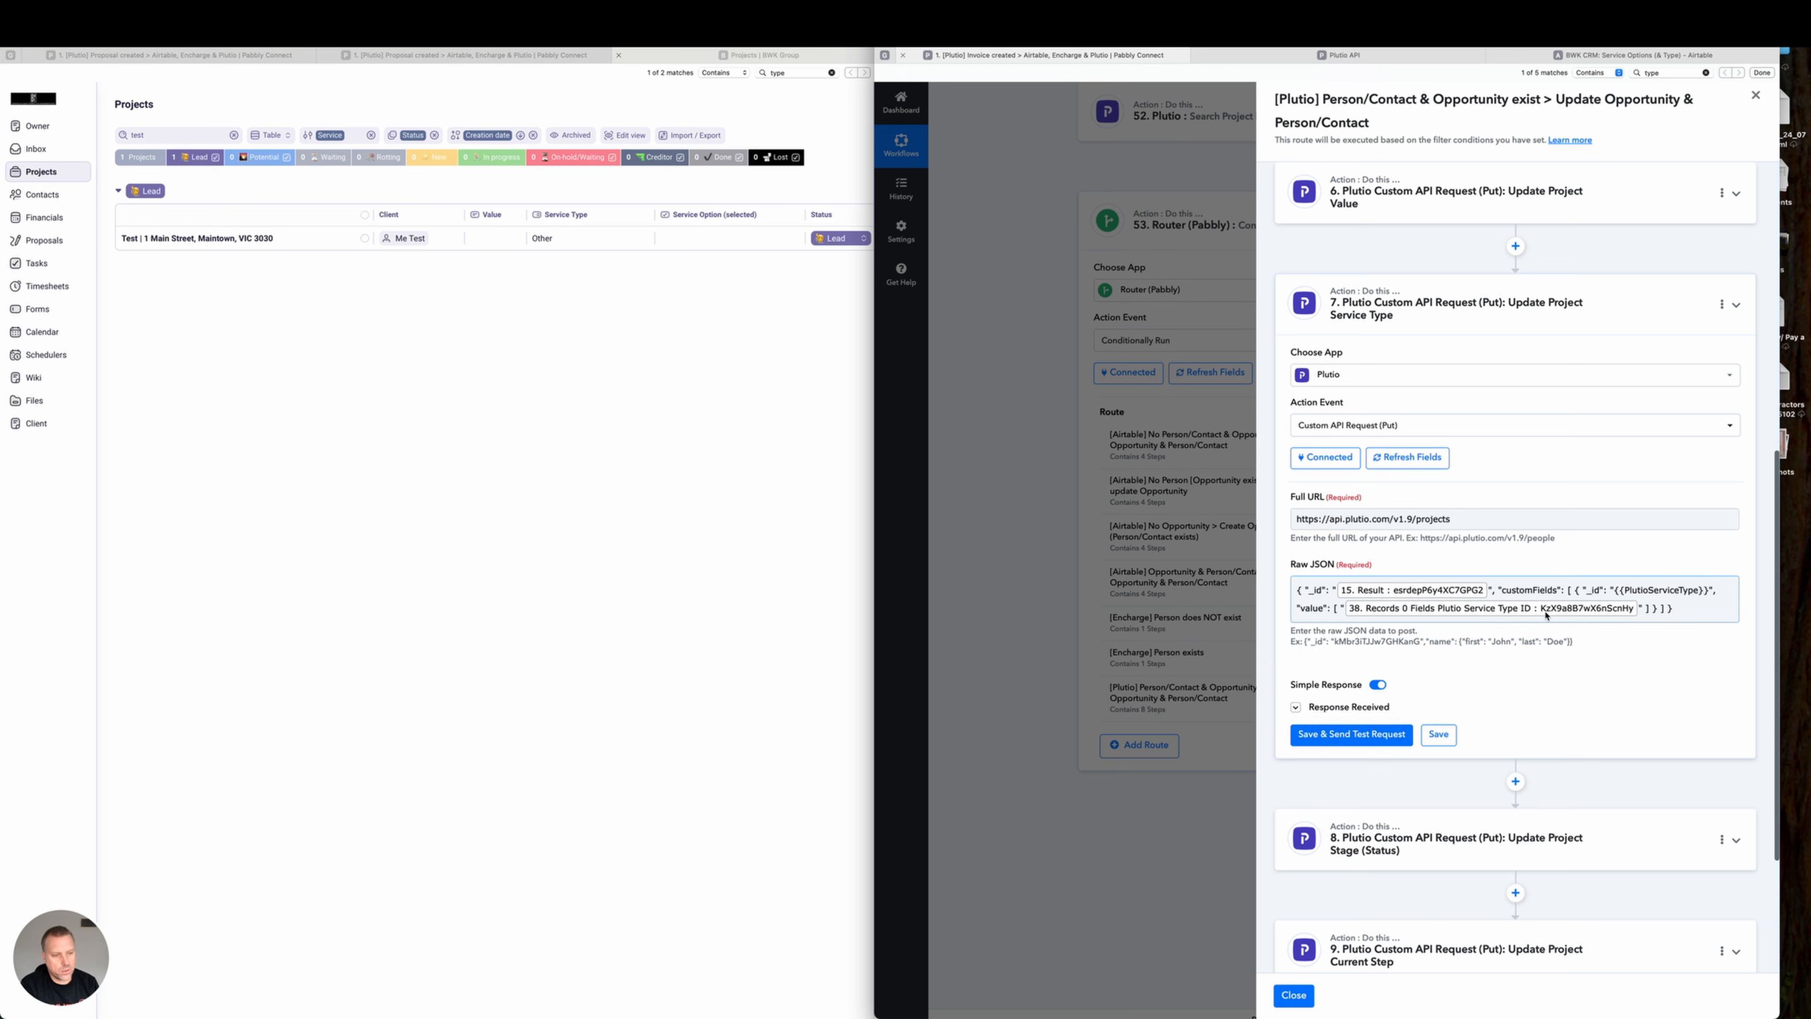
pyautogui.click(1377, 734)
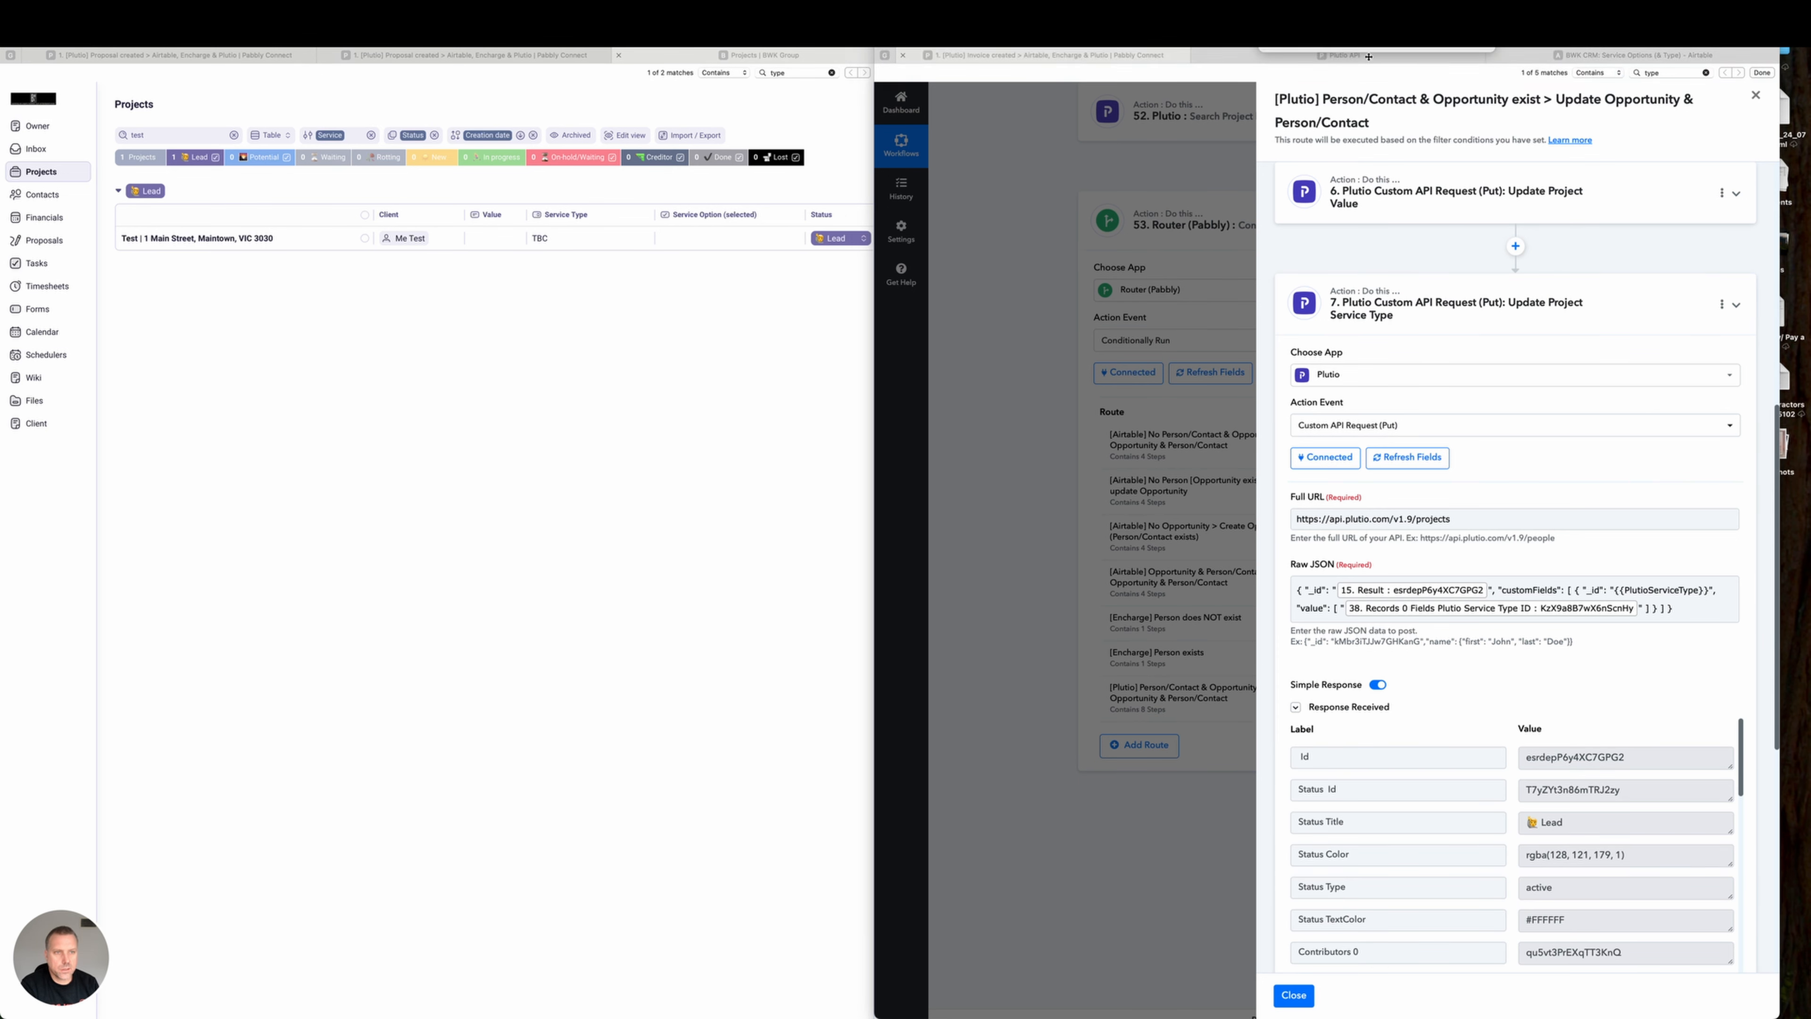
pyautogui.moveTo(1048, 649)
pyautogui.mouseDown()
pyautogui.moveTo(1511, 756)
pyautogui.moveTo(1532, 842)
pyautogui.moveTo(1520, 696)
pyautogui.moveTo(1515, 711)
pyautogui.mouseUp()
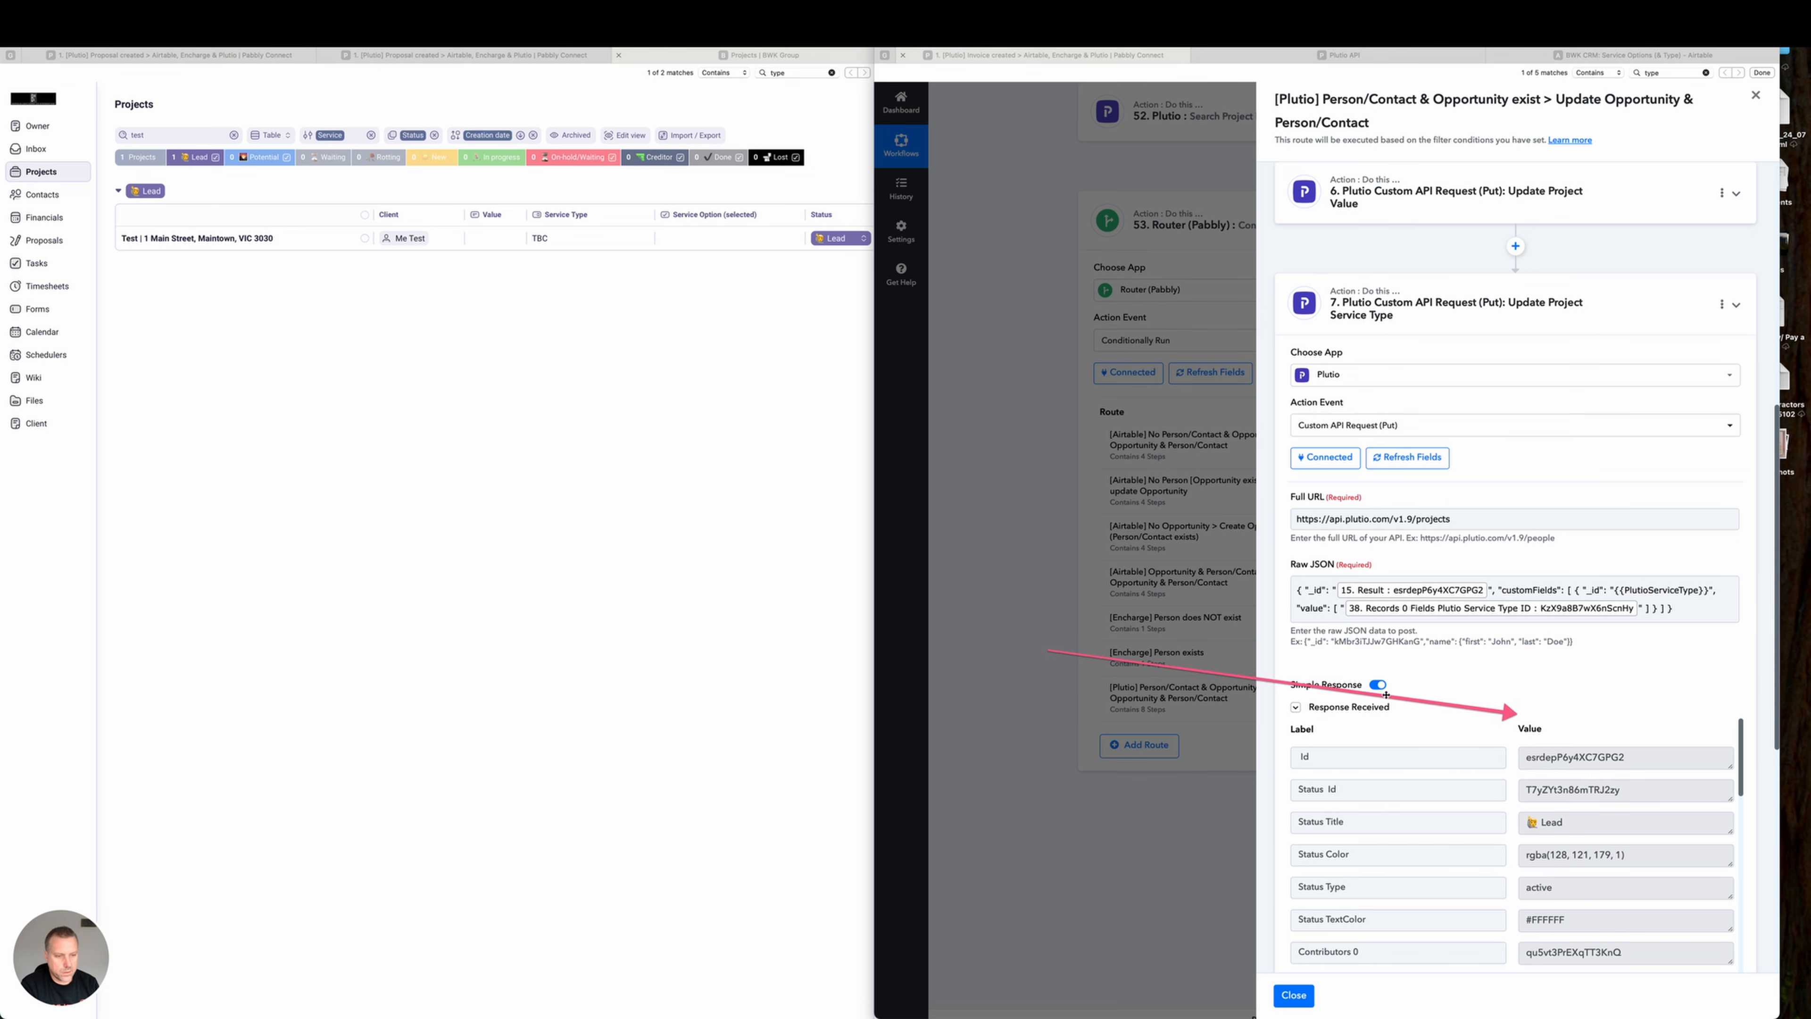
pyautogui.moveTo(1385, 694)
pyautogui.mouseDown()
pyautogui.moveTo(424, 260)
pyautogui.moveTo(352, 197)
pyautogui.moveTo(394, 207)
pyautogui.moveTo(493, 316)
pyautogui.mouseUp()
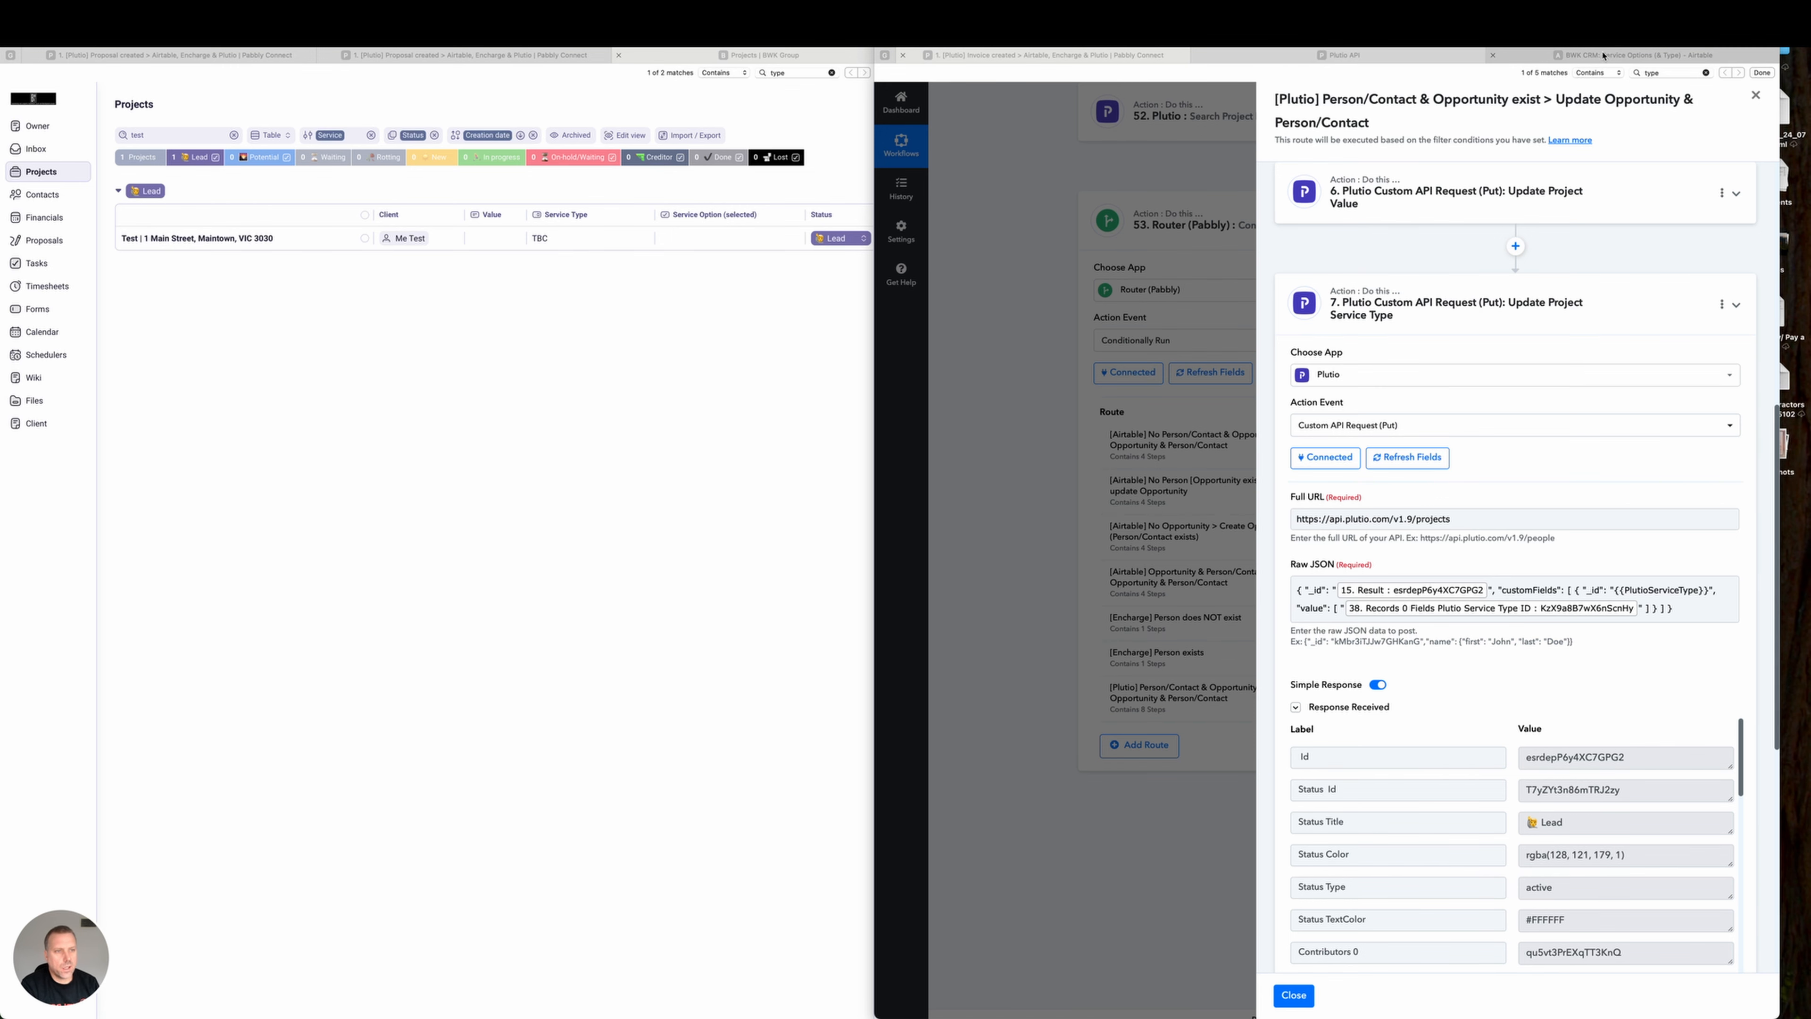
# Browse the Plutio service type columns in Airtable's Service Options (& Type) table and return to the Service Type request in Pabbly Connect.
pyautogui.click(1602, 55)
pyautogui.hscroll(-3, 1399, 231)
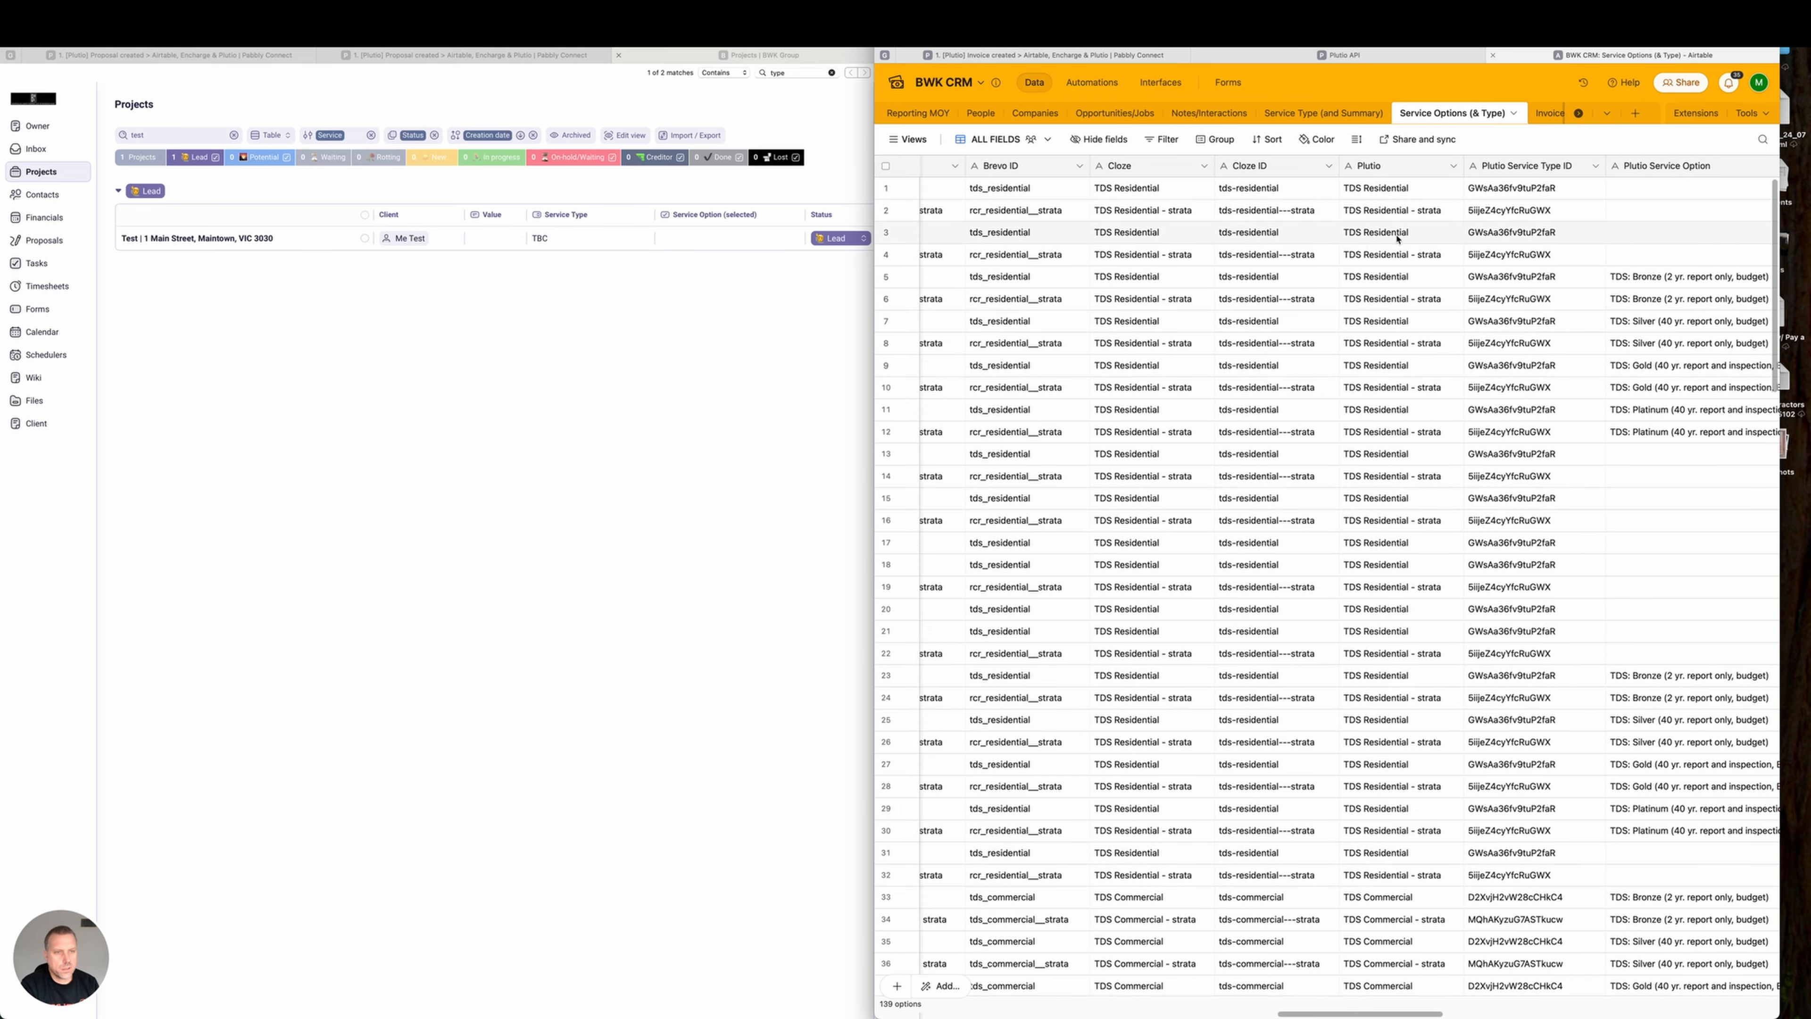
pyautogui.hscroll(-10, 1399, 231)
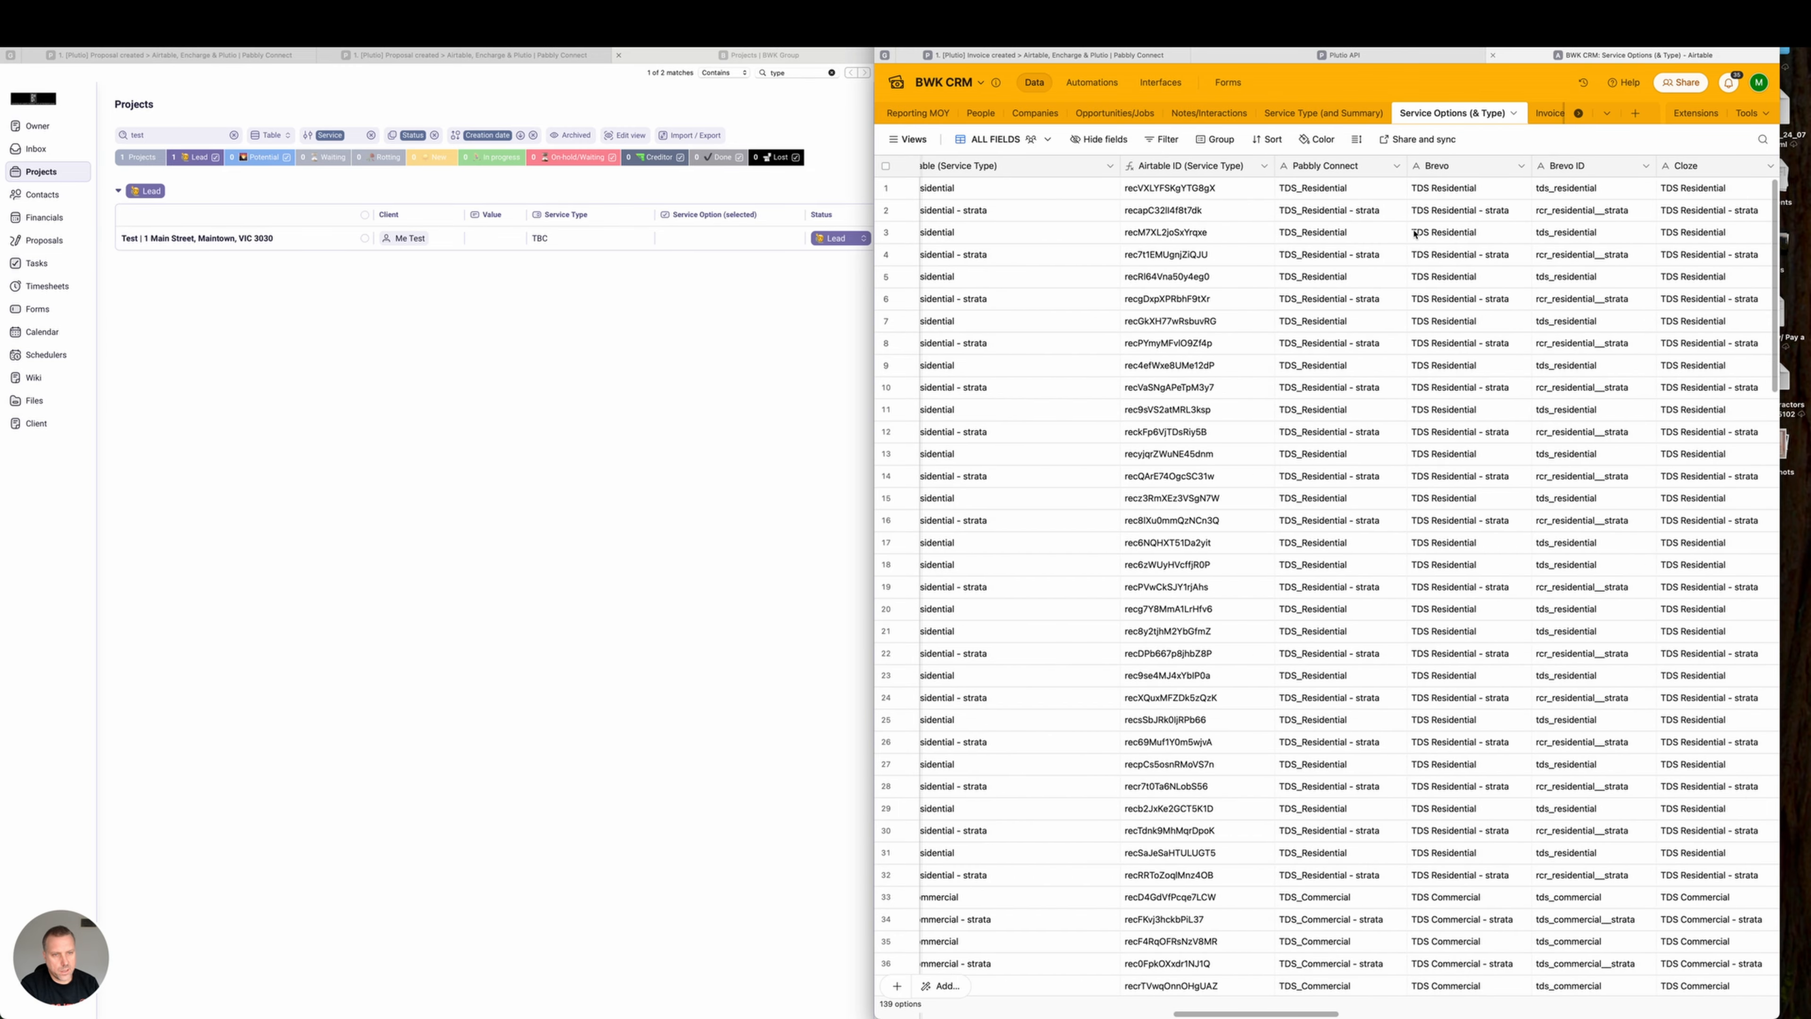
pyautogui.hscroll(-4, 1412, 248)
pyautogui.click(1049, 56)
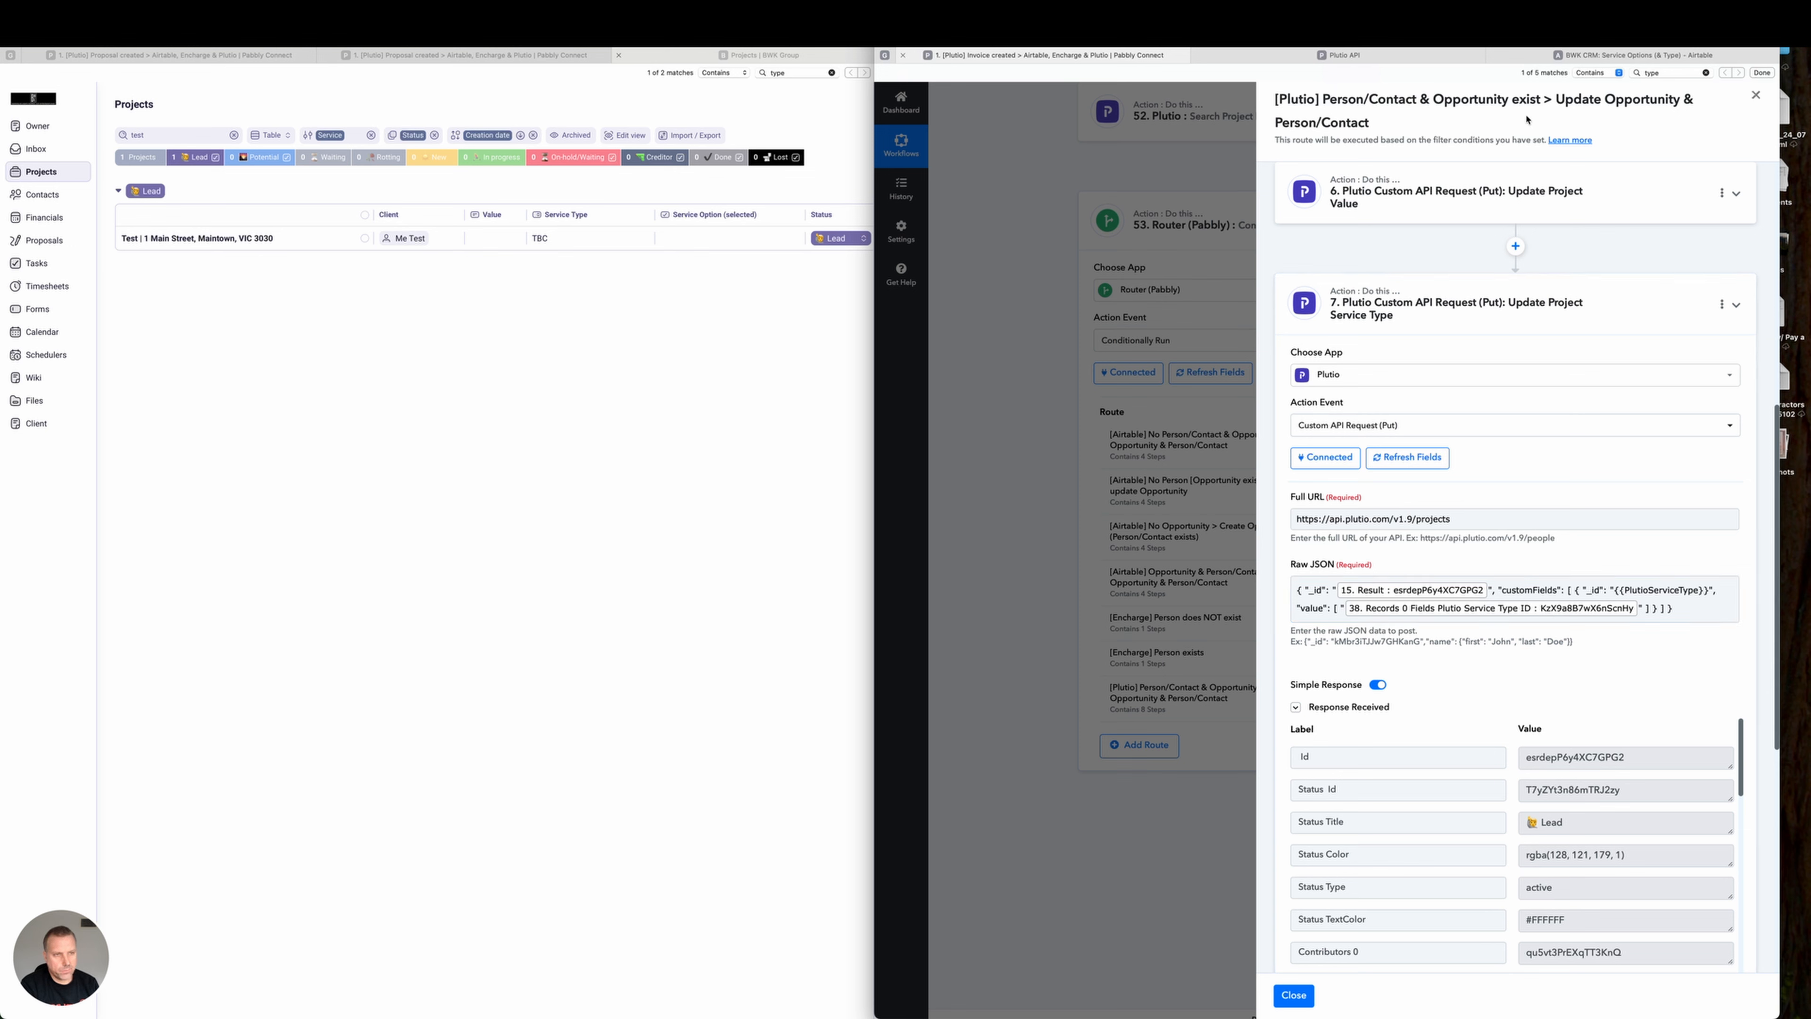
# Search Airtable's Service Options (& Type) table for kzx9 and check the matching row, returning to Pabbly Connect to collapse the Service Type request.
pyautogui.click(1436, 56)
pyautogui.click(1507, 56)
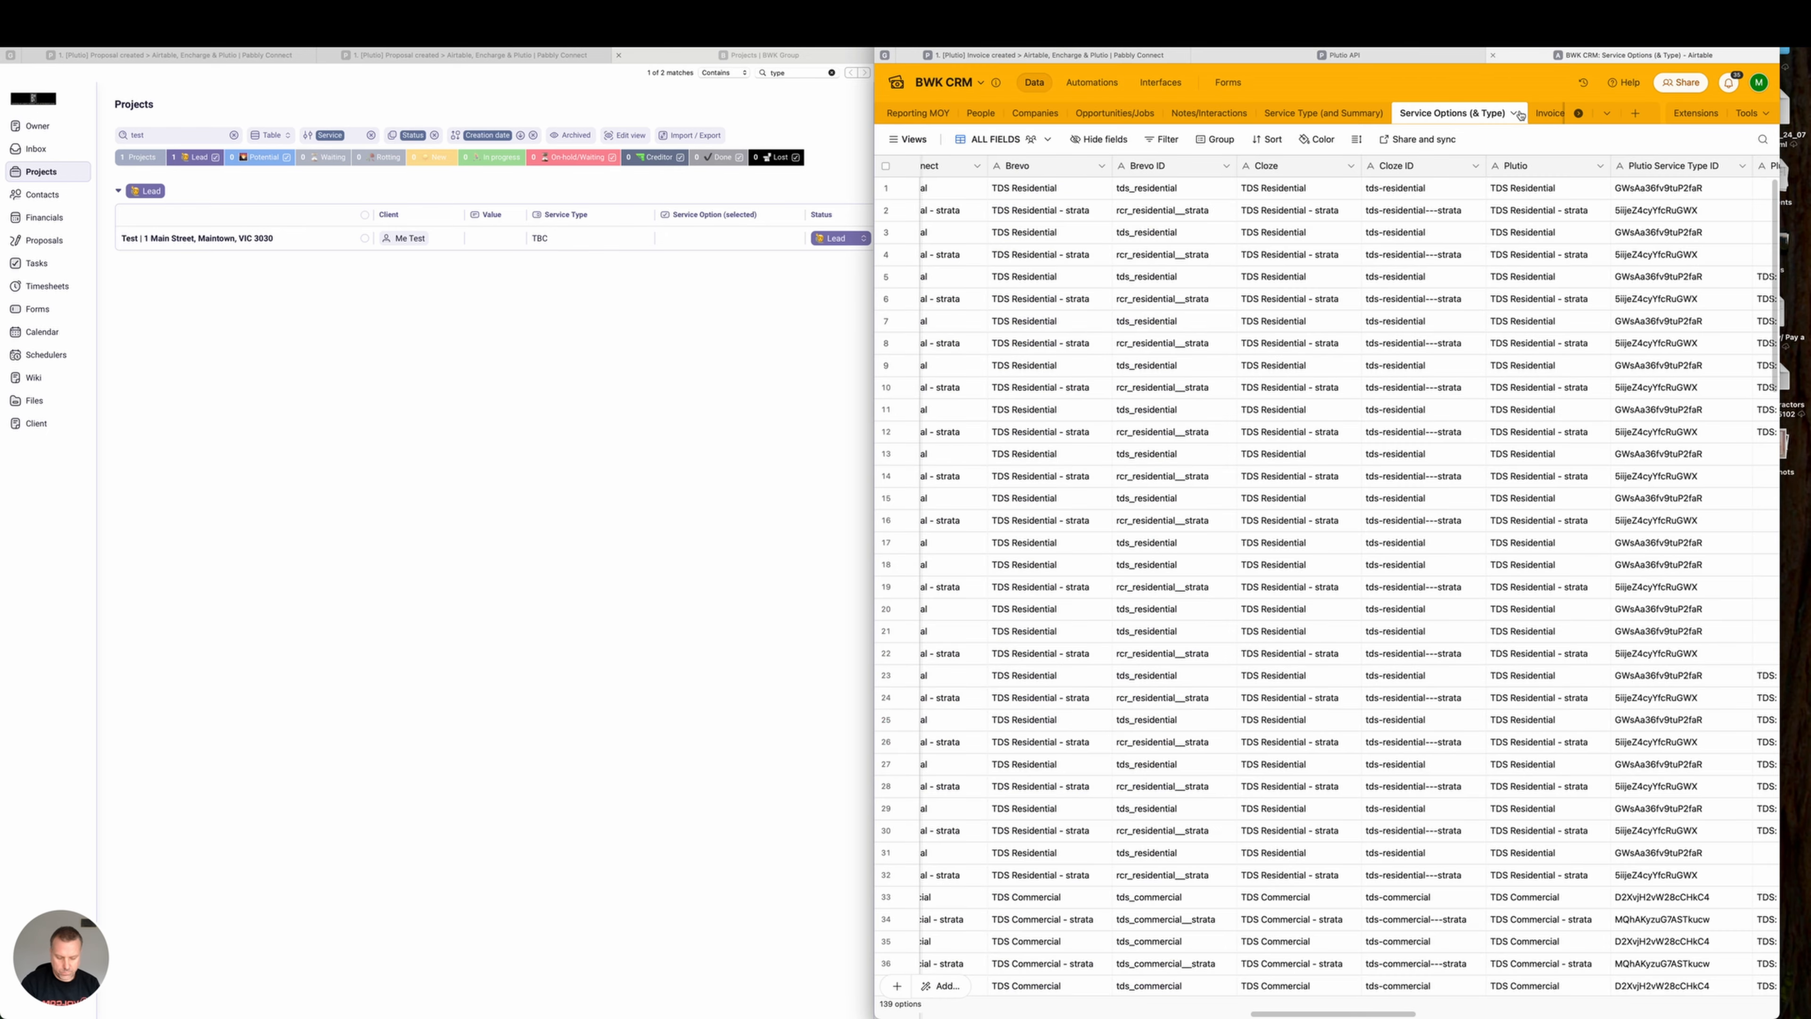
pyautogui.click(1762, 139)
pyautogui.write('kzx9')
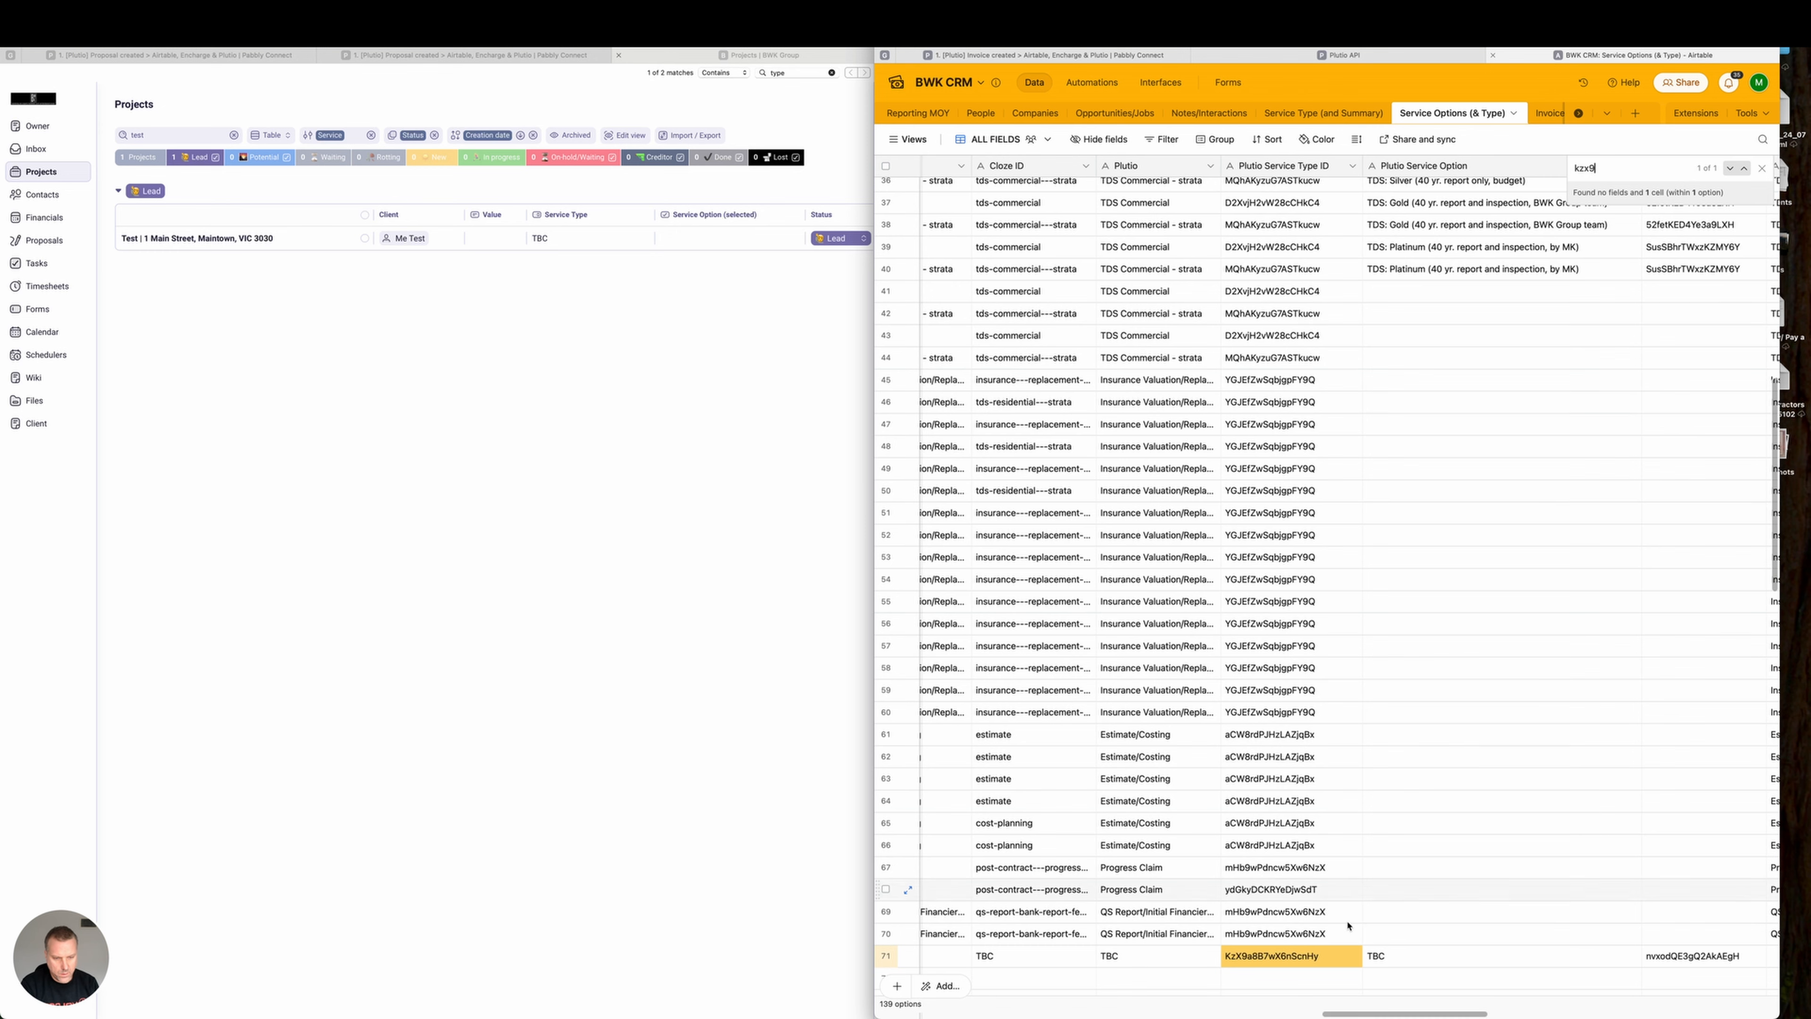
pyautogui.hscroll(-3, 1305, 963)
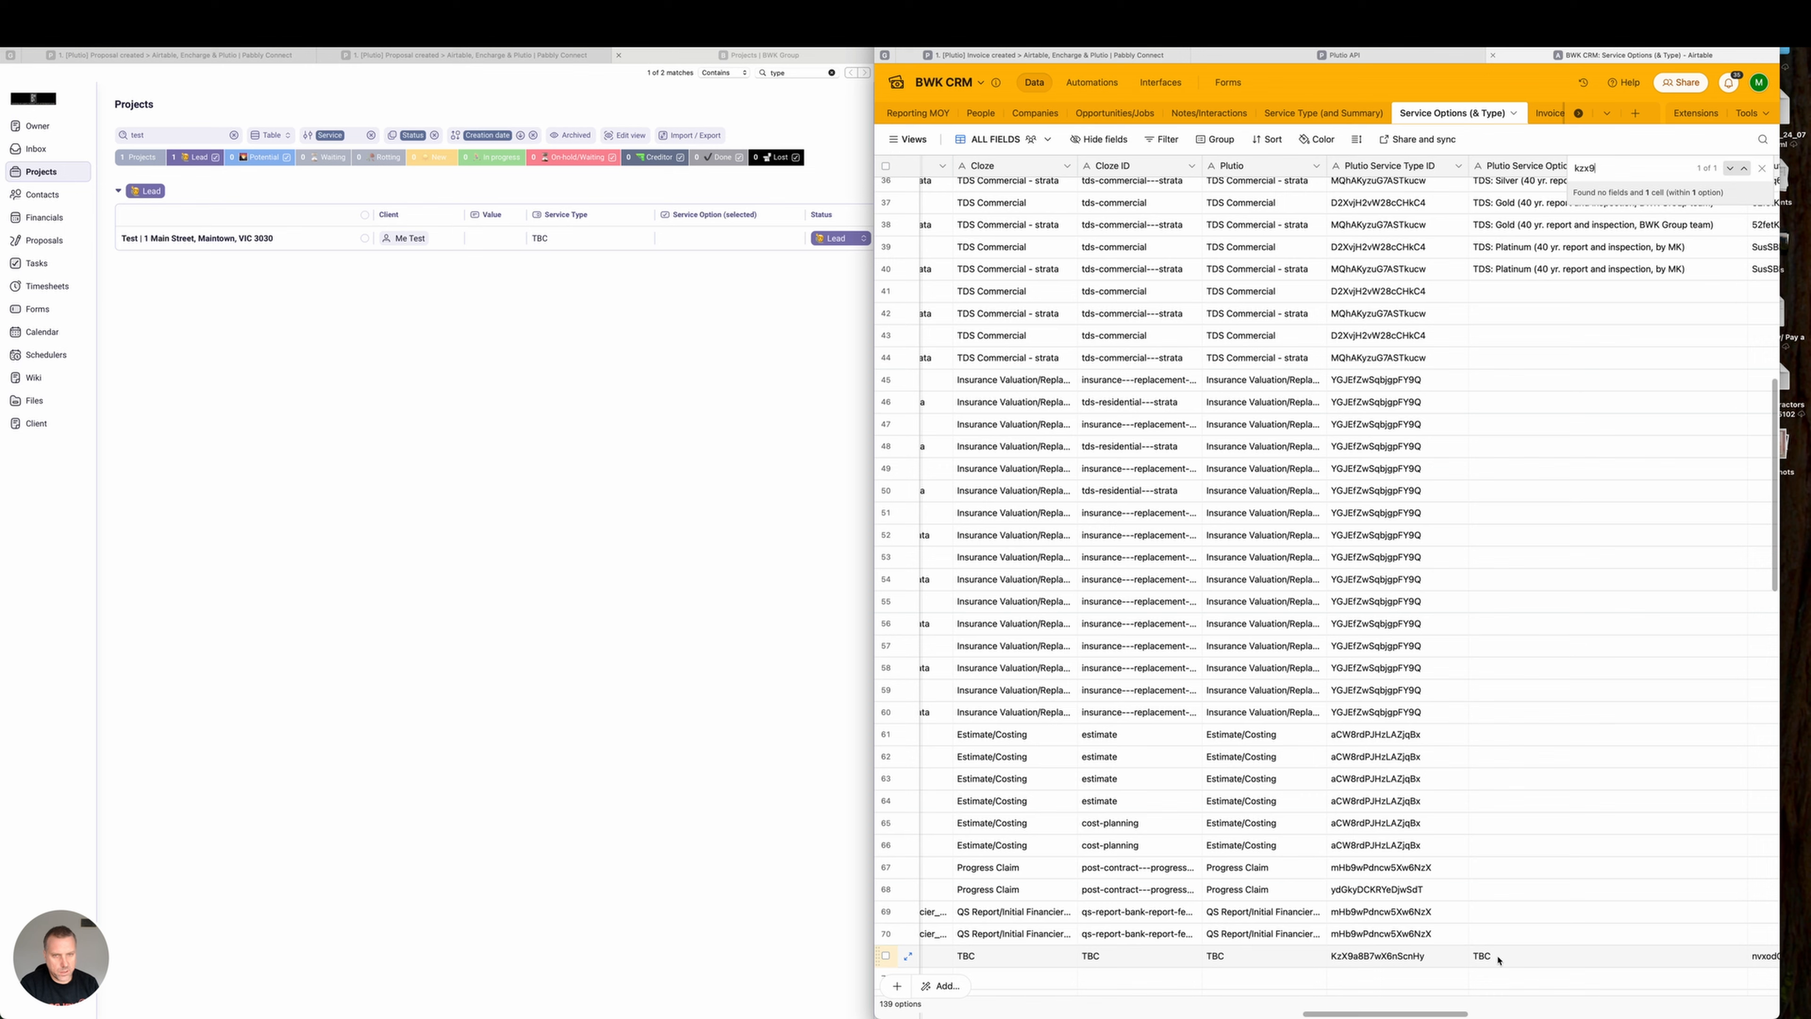
pyautogui.hscroll(2, 1497, 959)
pyautogui.click(1104, 51)
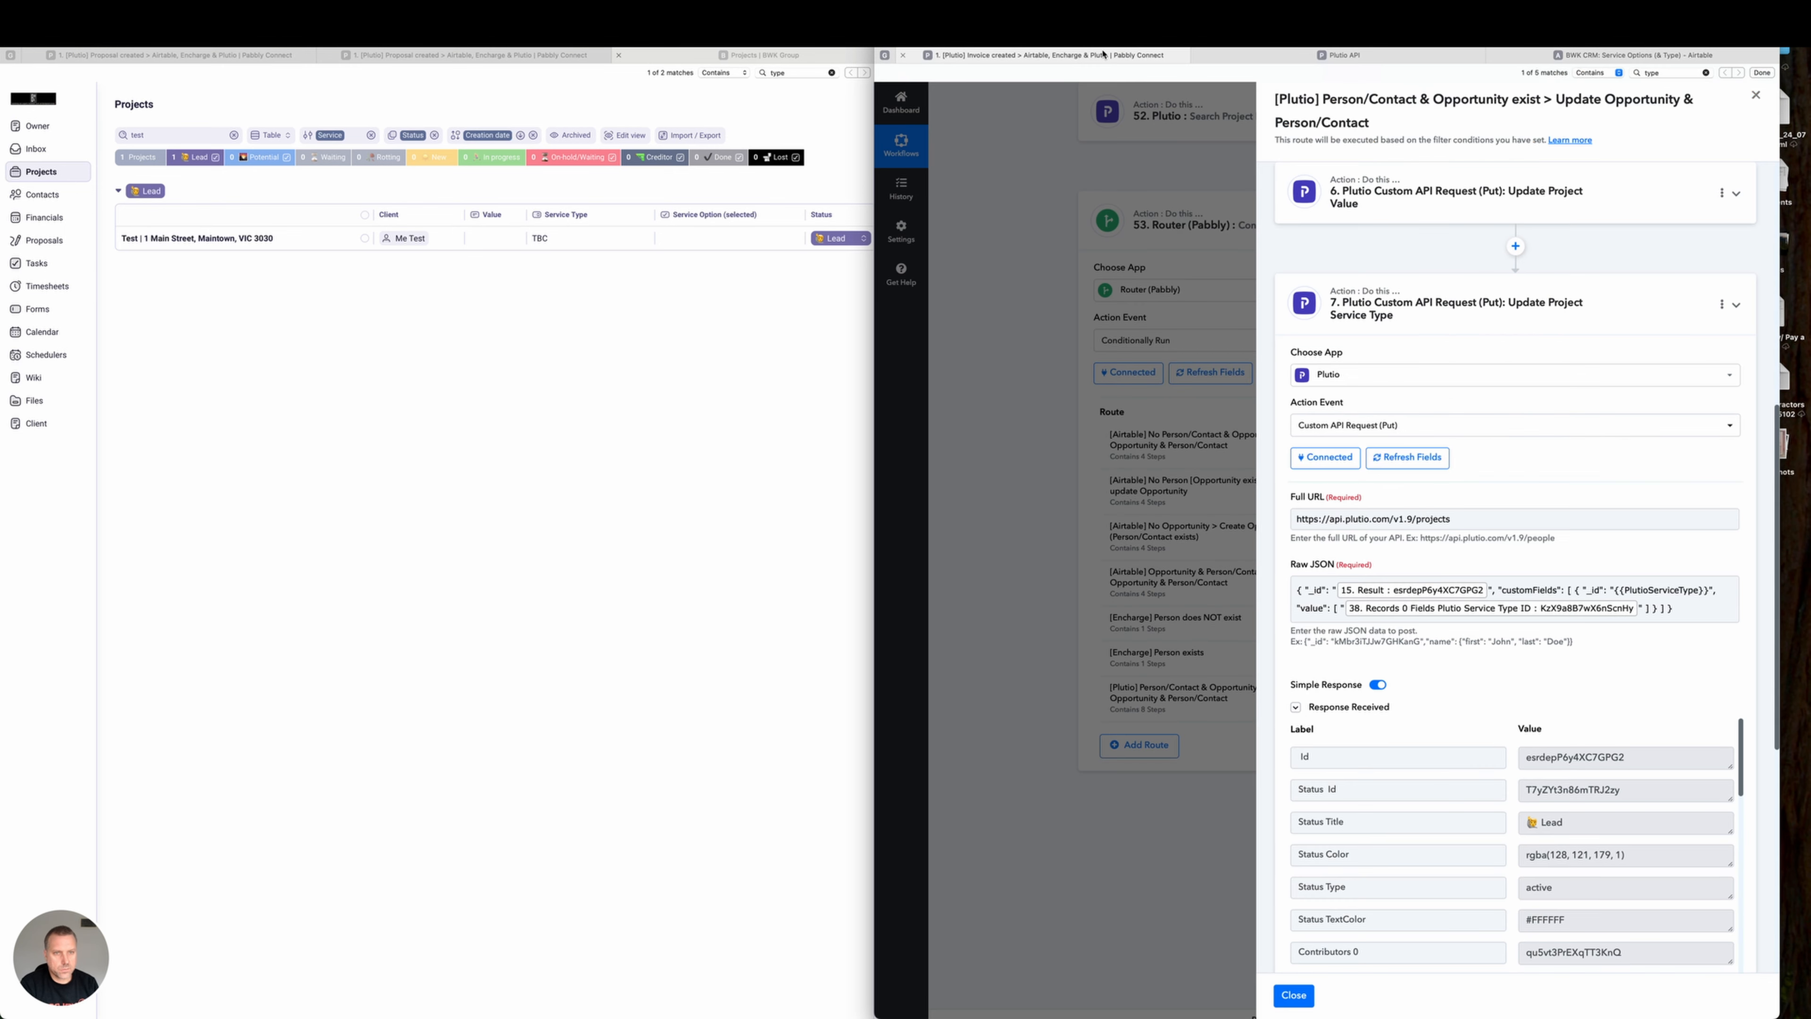
pyautogui.click(1736, 306)
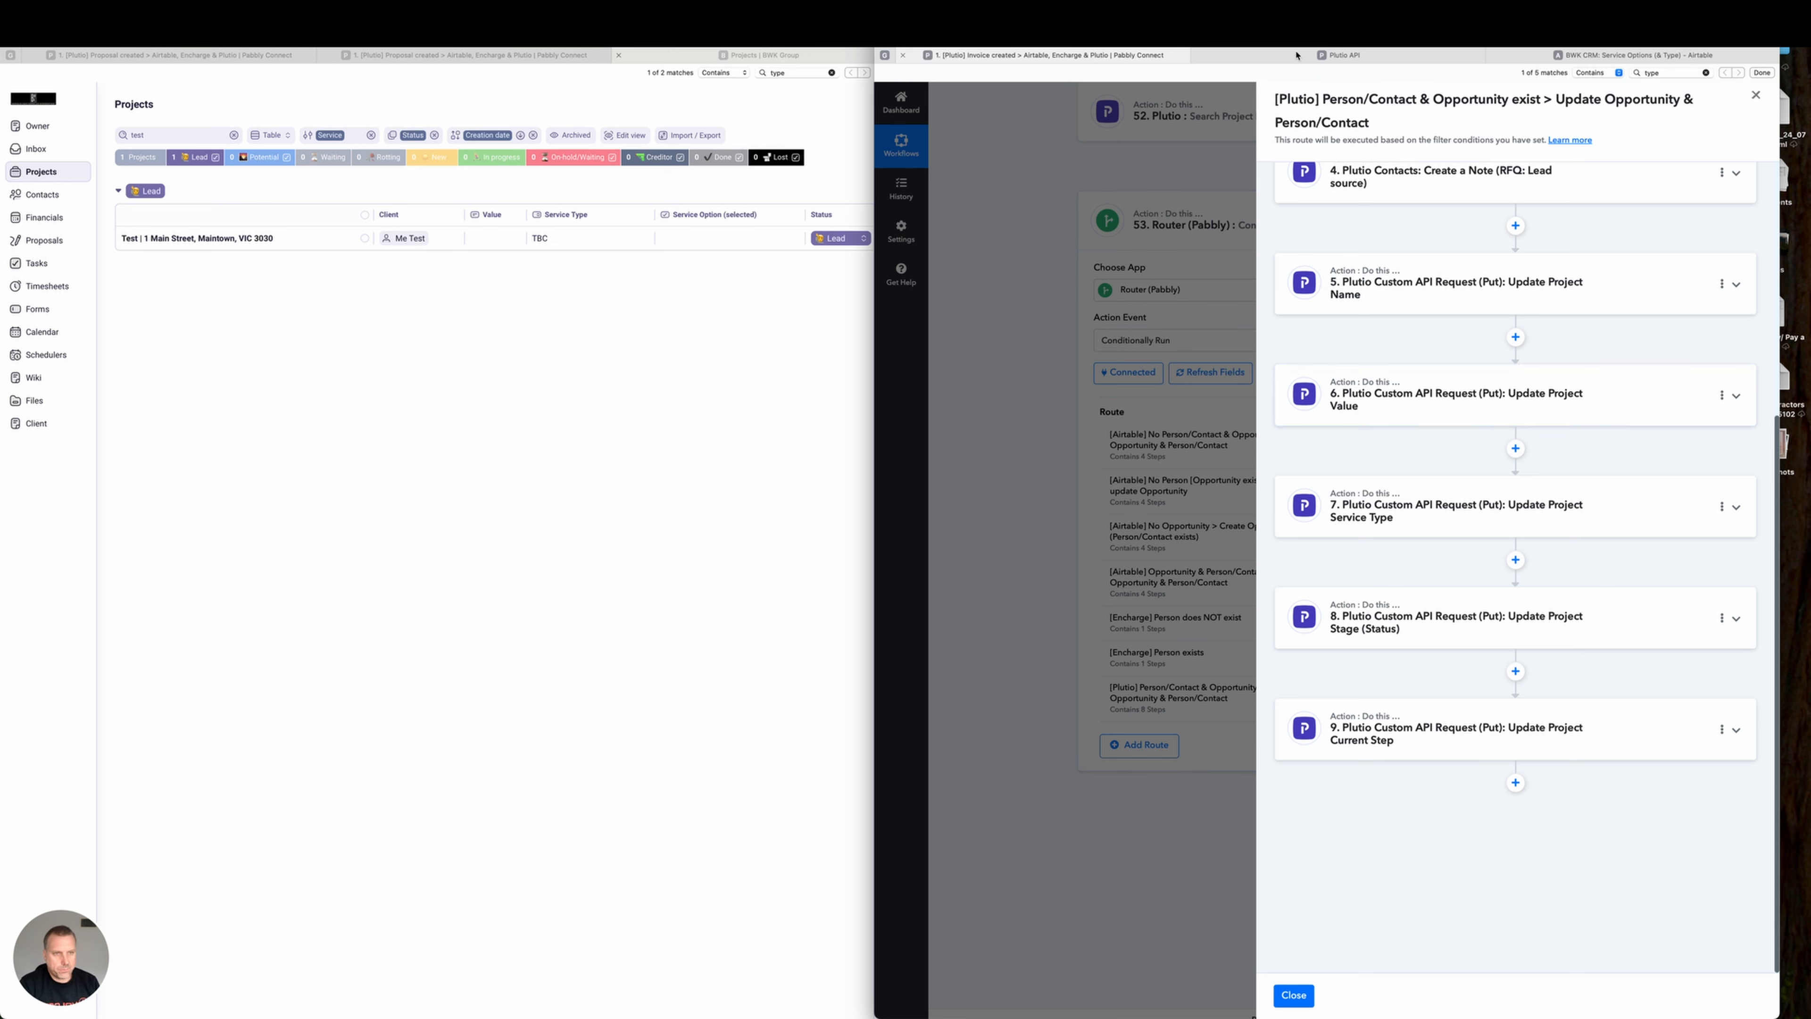
# Set the Value of the Test | 1 Main Street project in Plutio to 0.
pyautogui.click(492, 237)
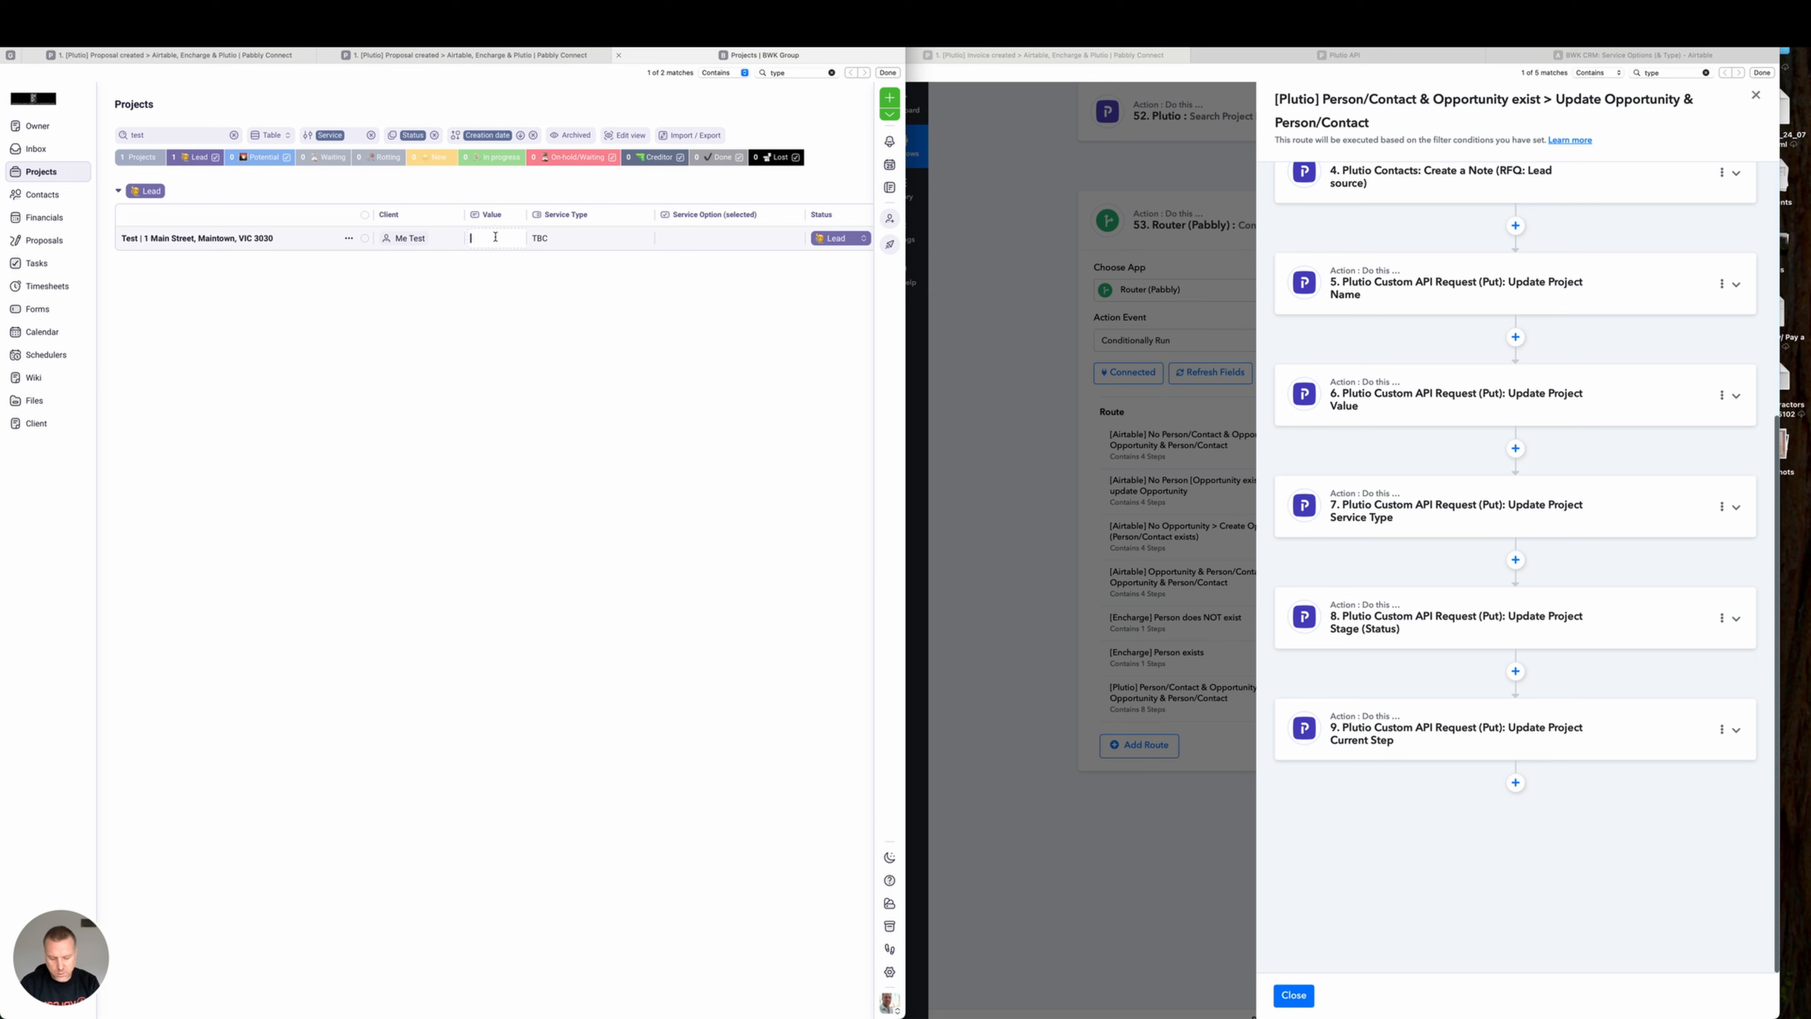
pyautogui.click(618, 347)
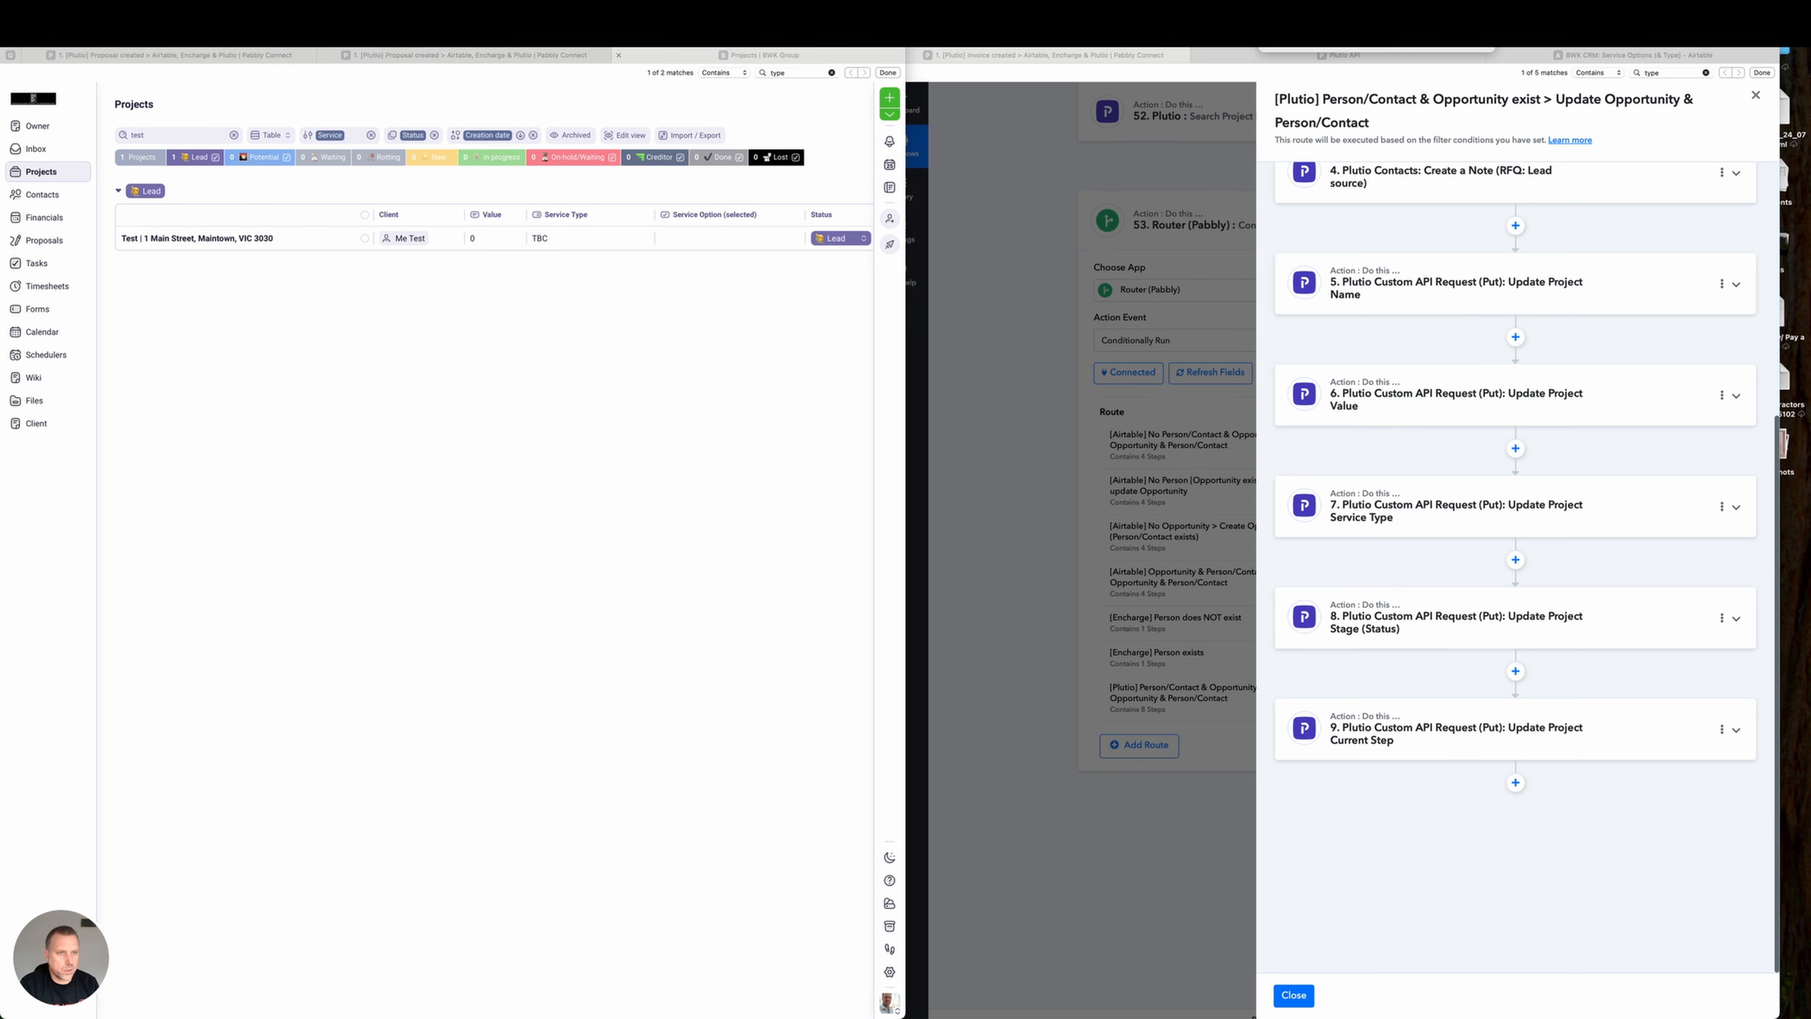
pyautogui.moveTo(660, 743)
pyautogui.mouseDown()
pyautogui.moveTo(1358, 619)
pyautogui.moveTo(1373, 664)
pyautogui.mouseUp()
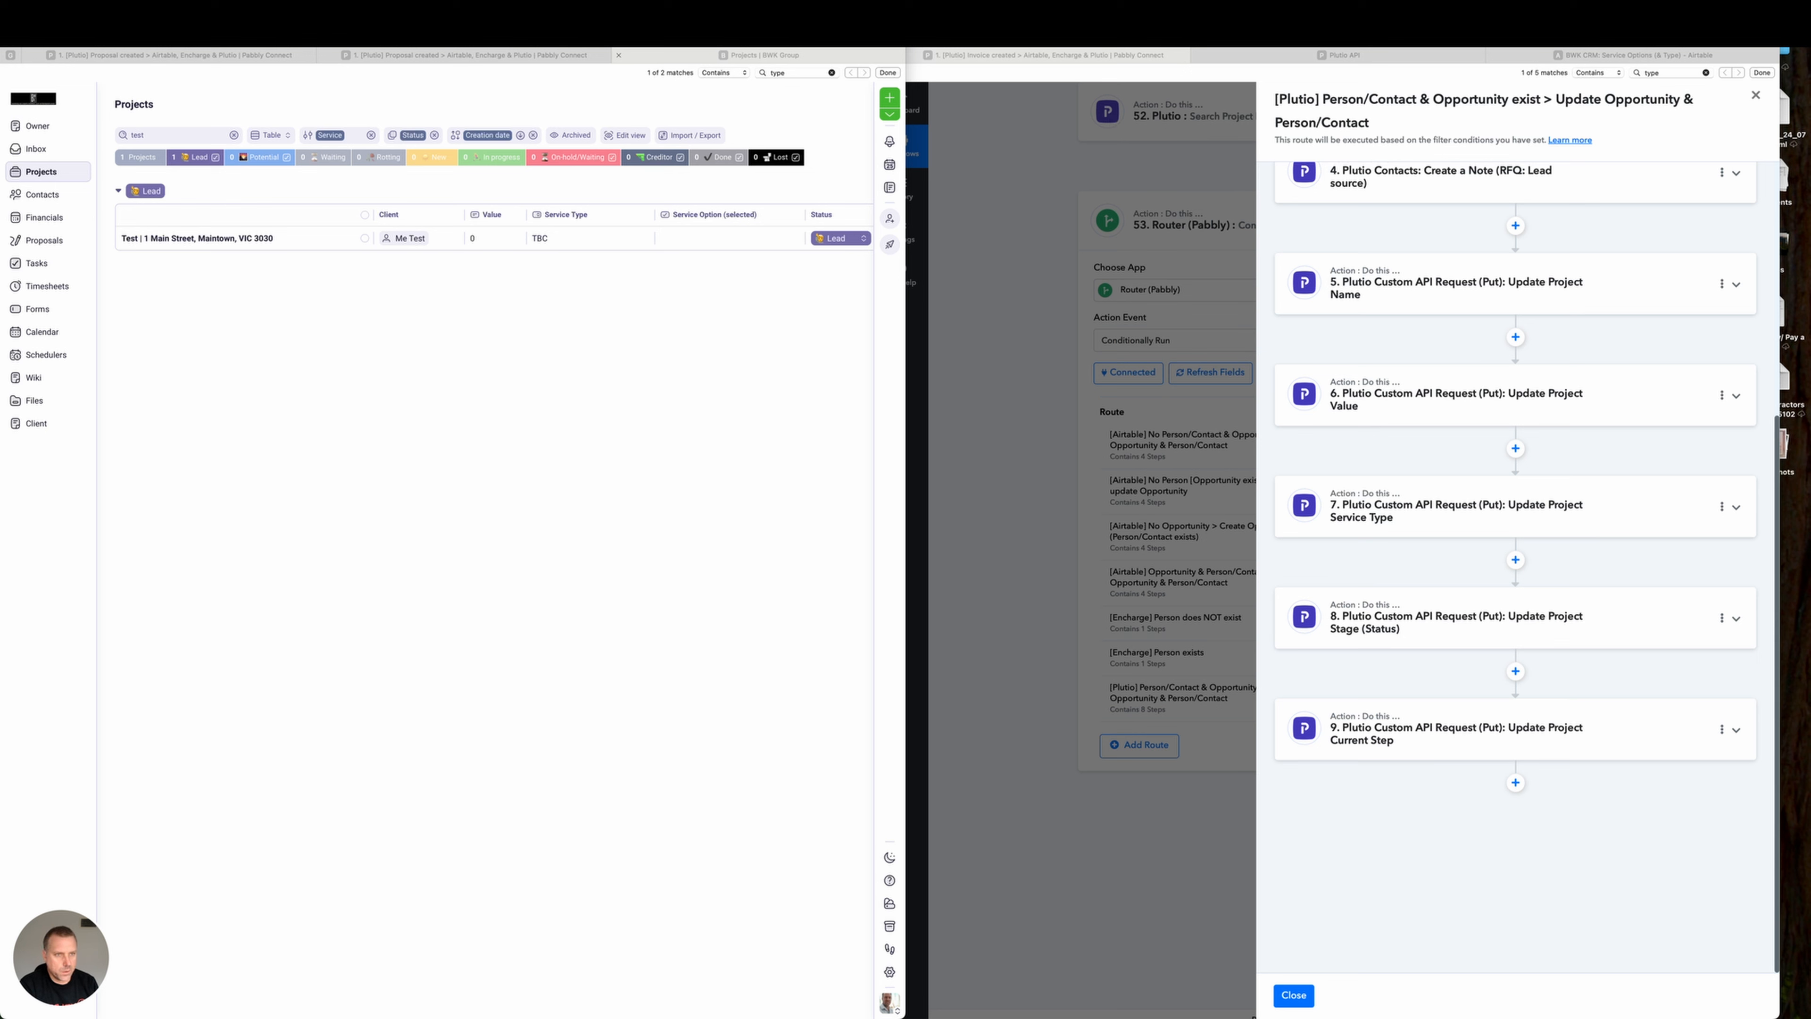
# Clone the Update Project Service Type request within the Pabbly Connect route and dismiss the confirmation.
pyautogui.click(1722, 622)
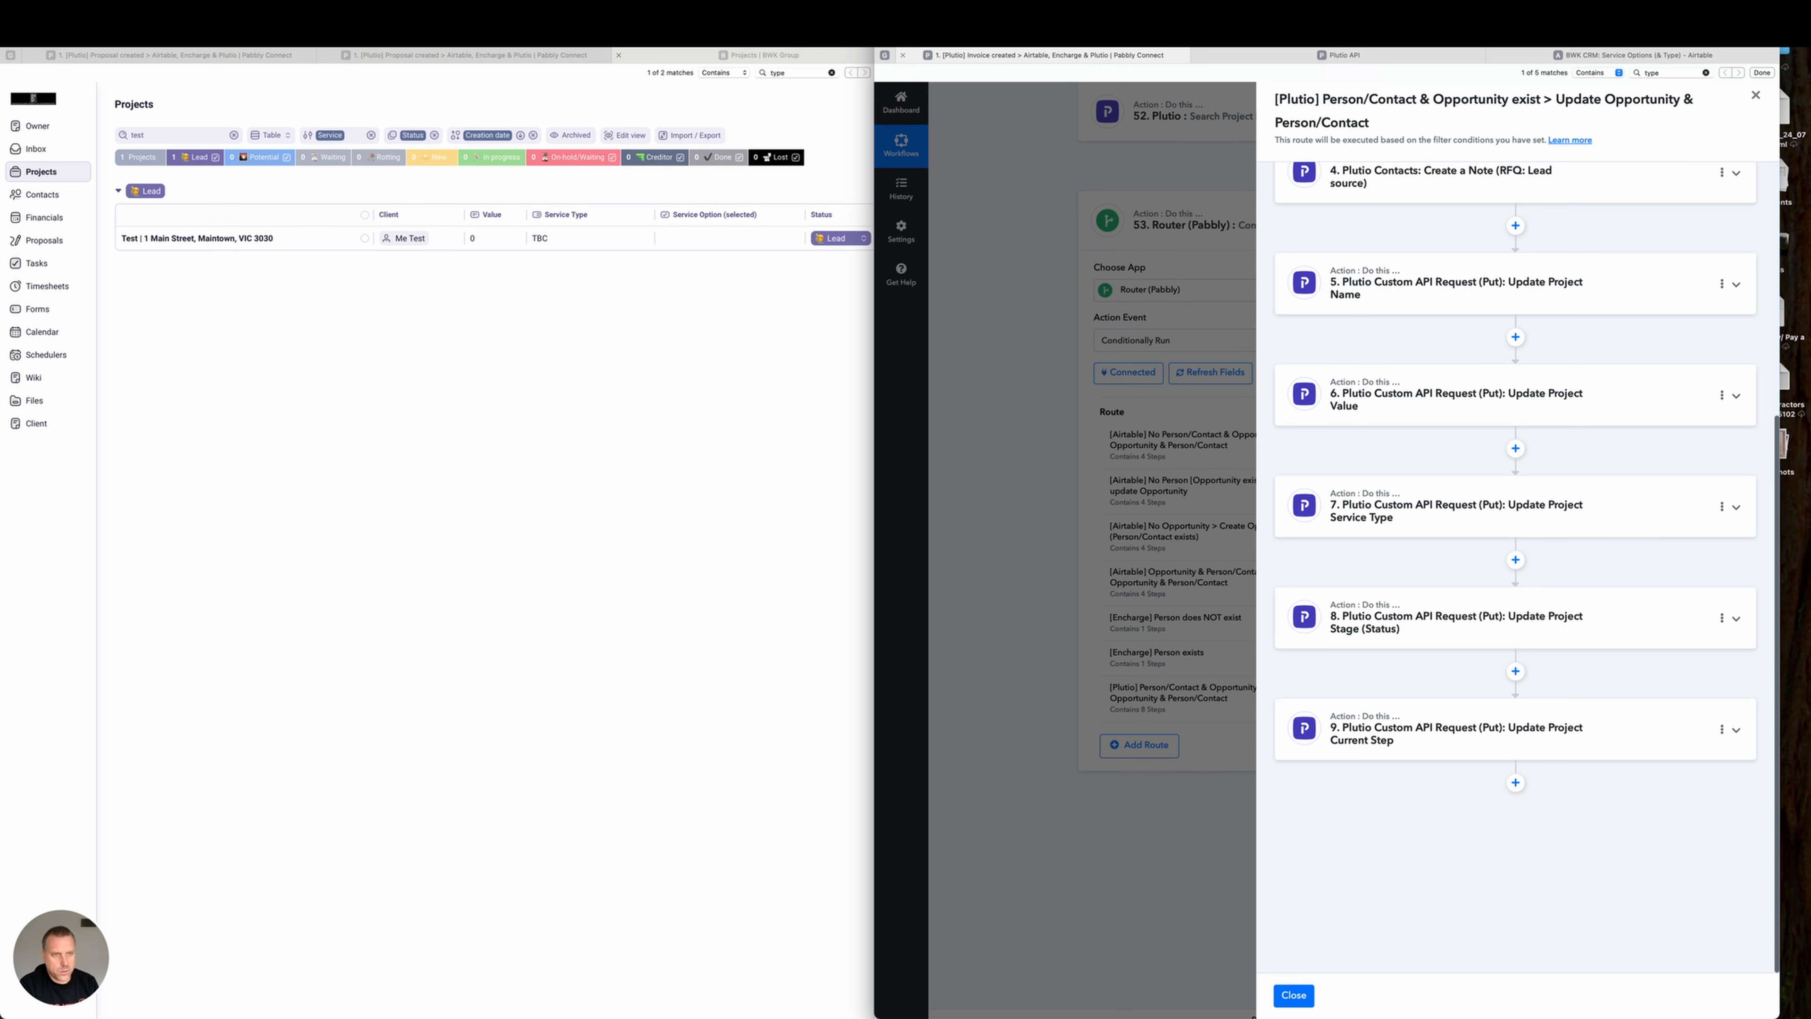
pyautogui.moveTo(634, 515)
pyautogui.mouseDown()
pyautogui.moveTo(489, 344)
pyautogui.moveTo(497, 258)
pyautogui.moveTo(687, 250)
pyautogui.moveTo(560, 237)
pyautogui.moveTo(879, 479)
pyautogui.moveTo(1357, 561)
pyautogui.mouseUp()
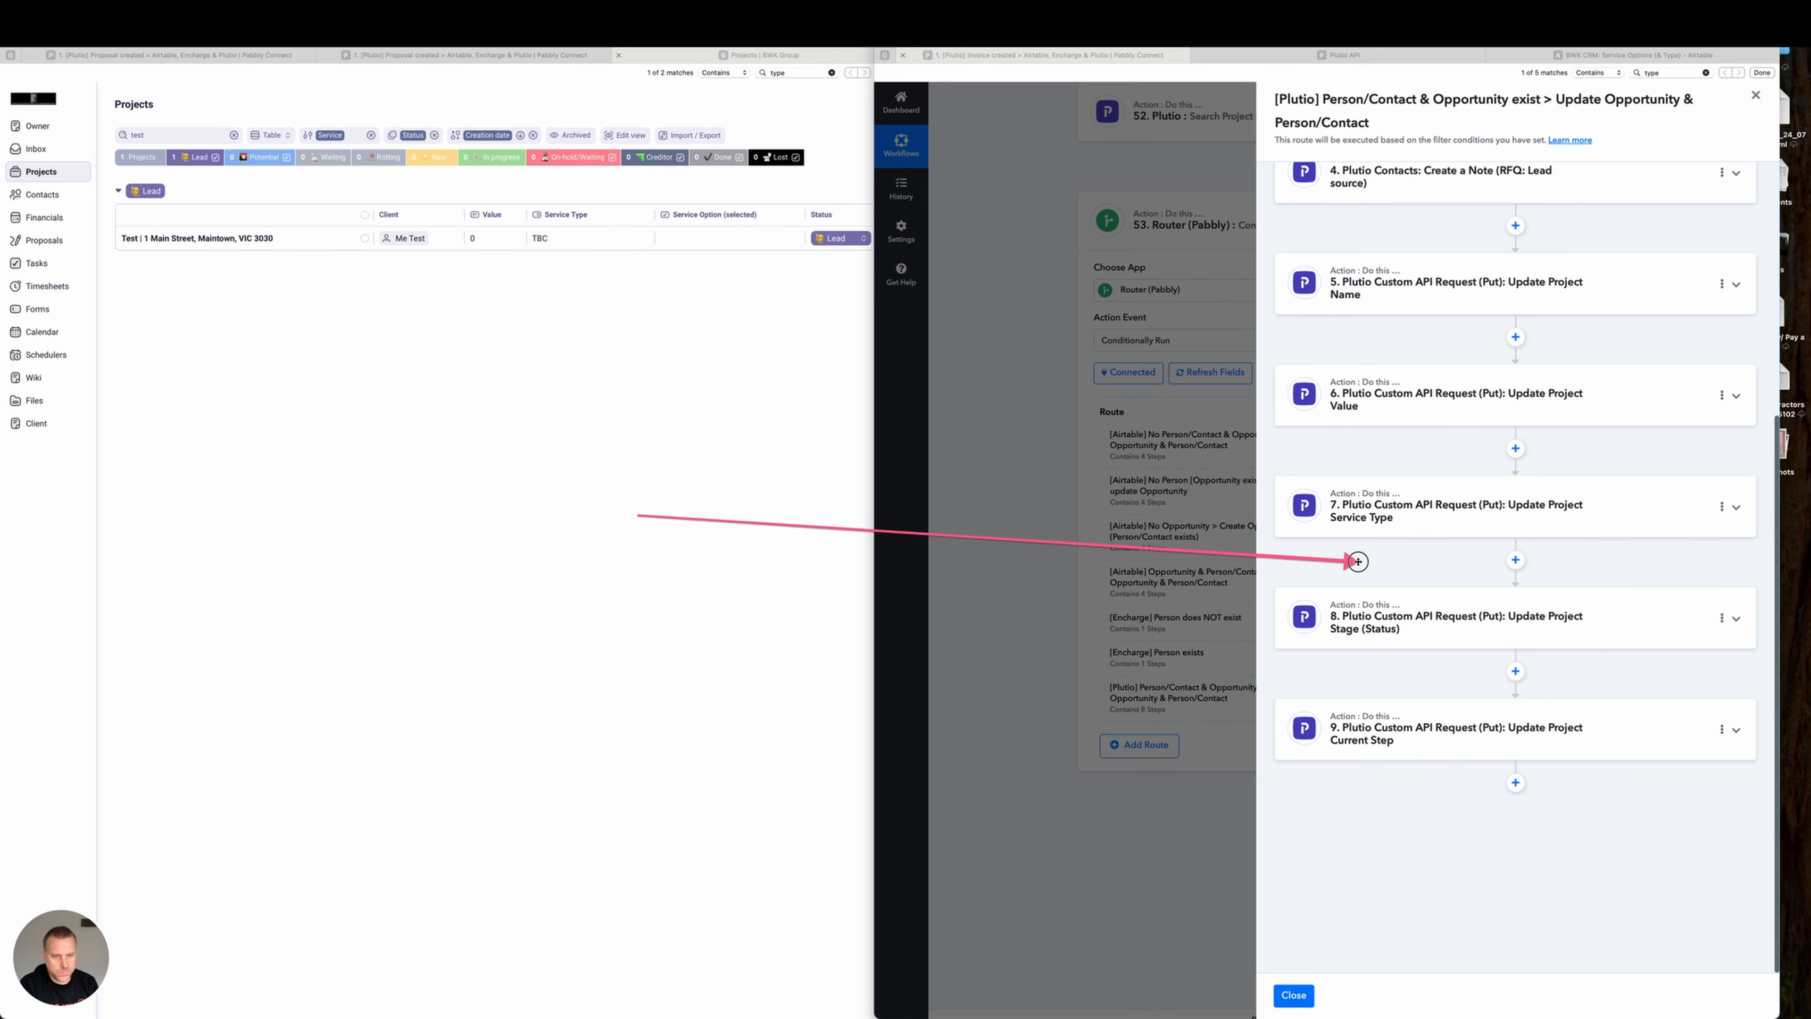
pyautogui.click(1721, 505)
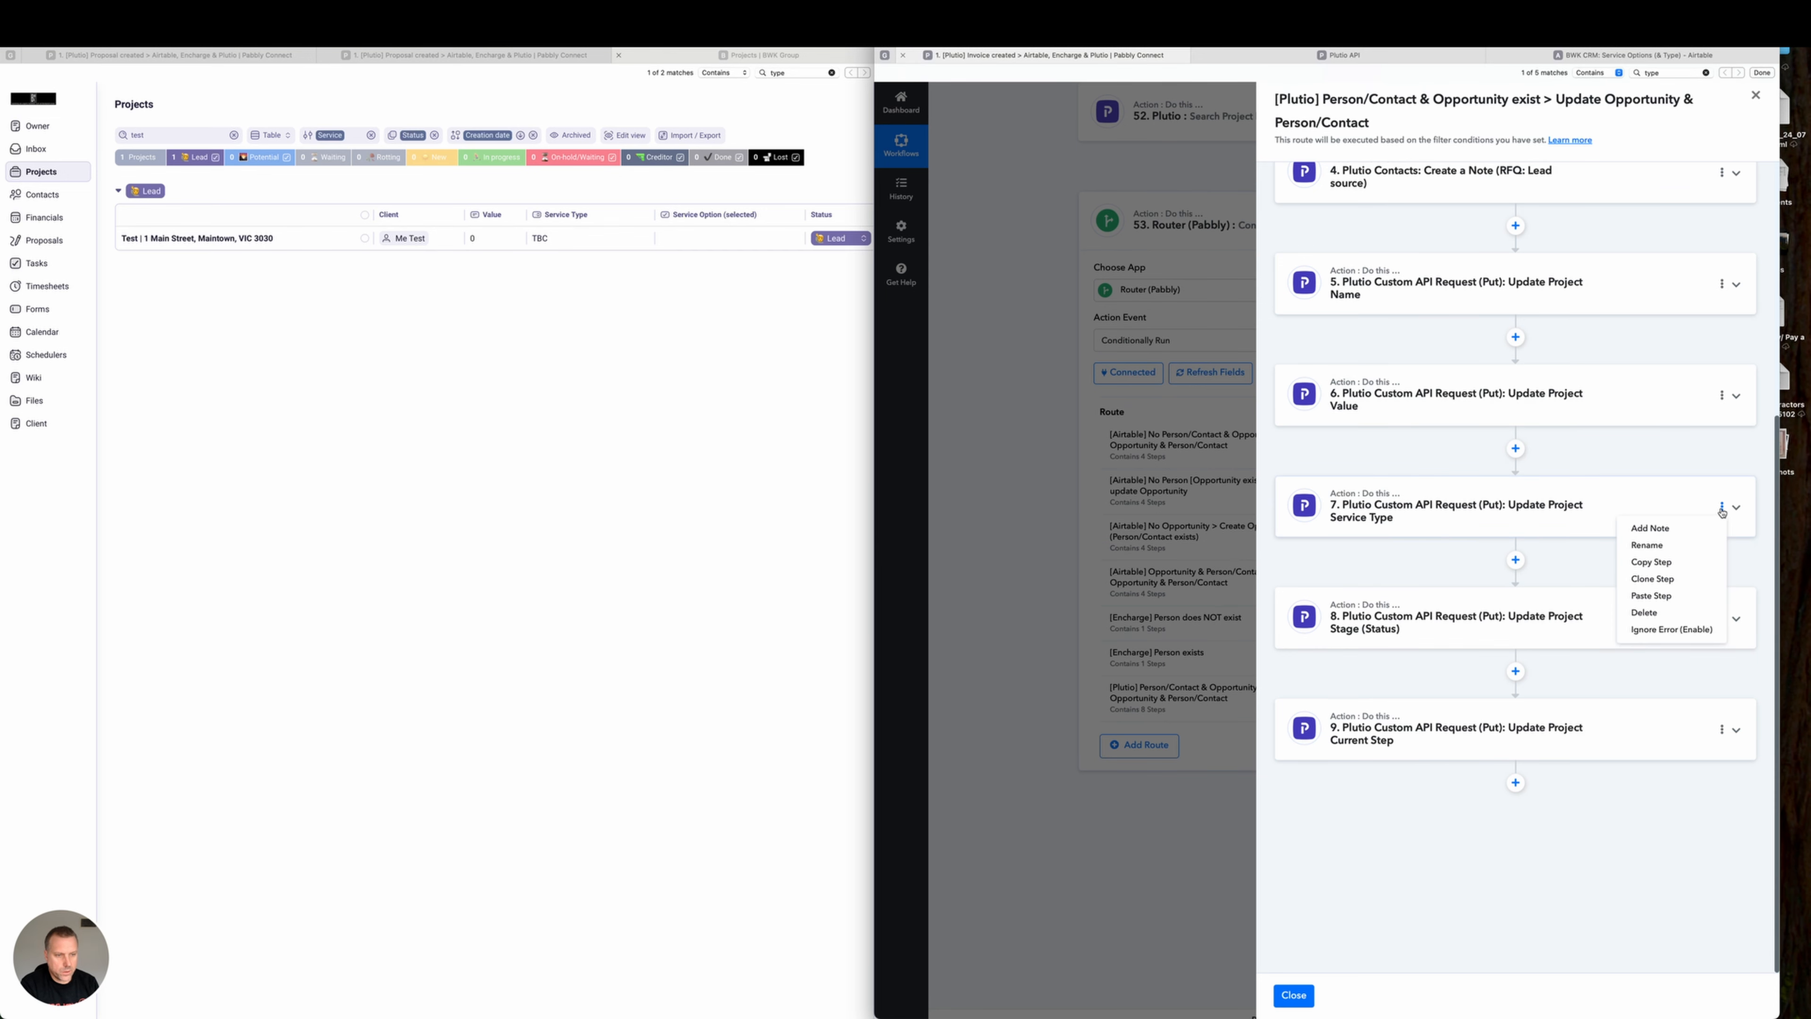
pyautogui.click(1677, 580)
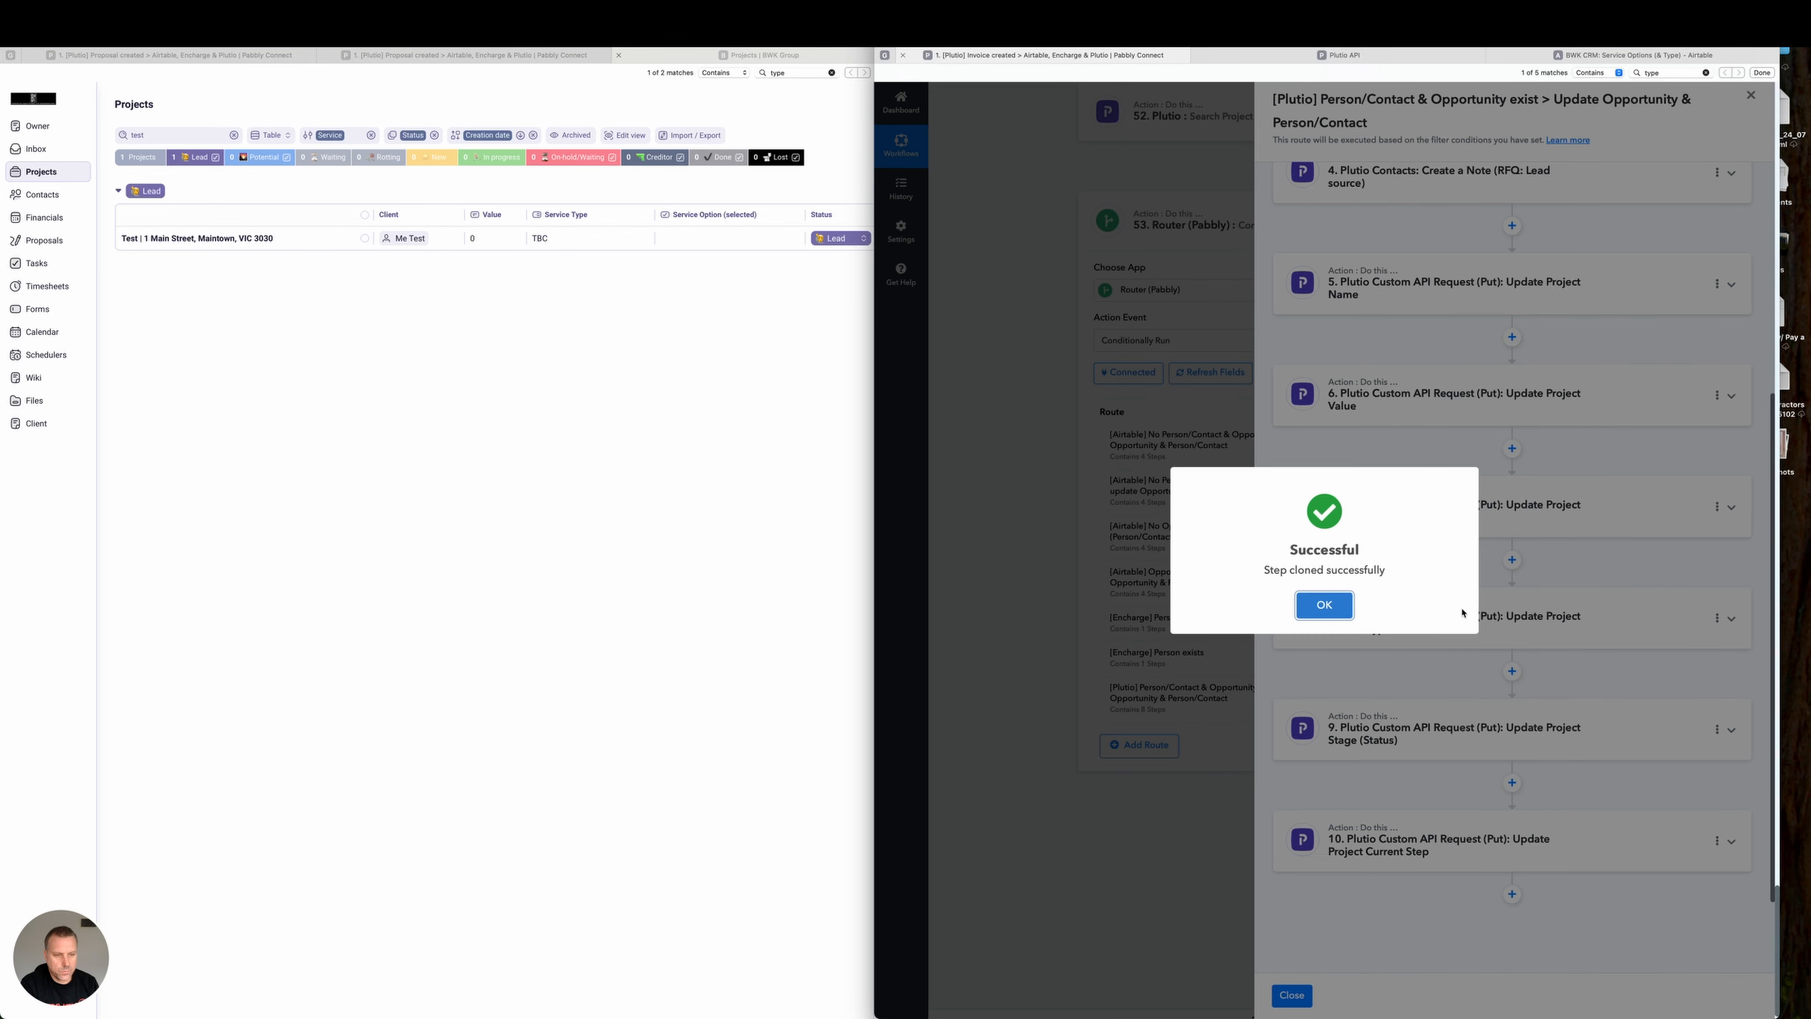
pyautogui.click(1483, 619)
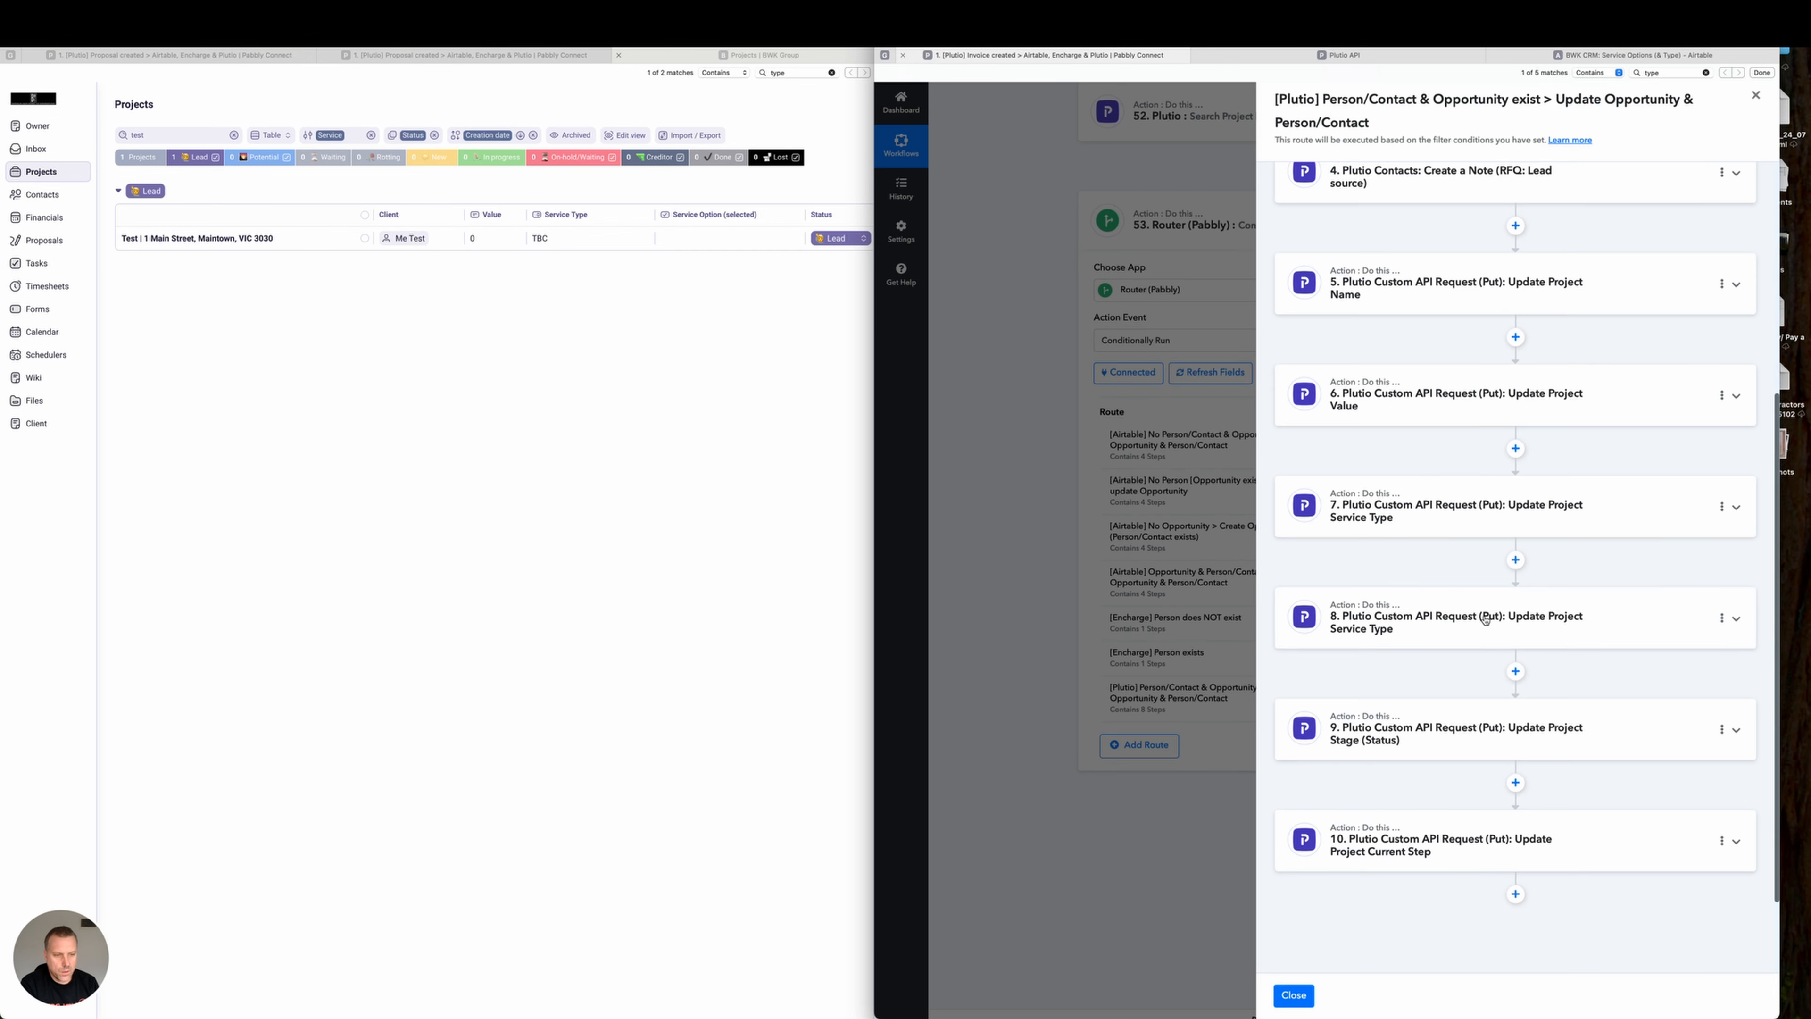
# Rename the cloned step 8 to "Plutio Custom API Request (Put): Update Project Service Option" and expand its settings.
pyautogui.click(1722, 618)
pyautogui.click(1646, 656)
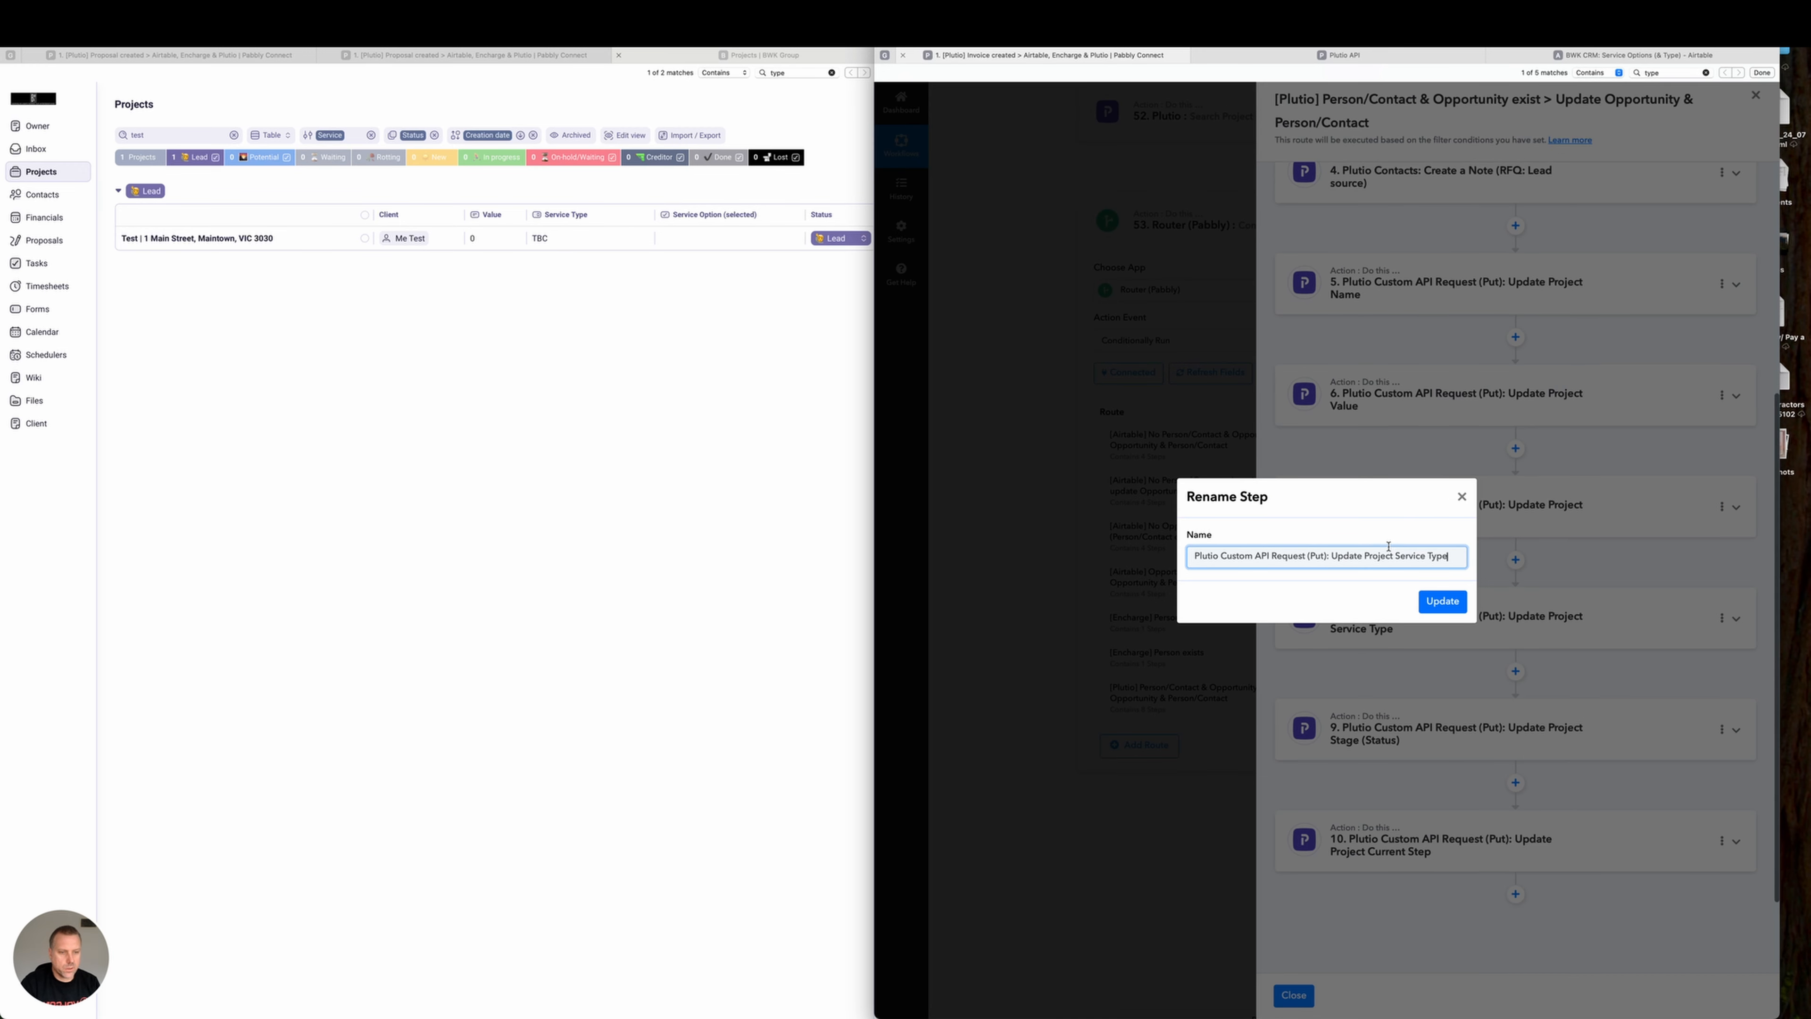
pyautogui.doubleClick(1433, 560)
pyautogui.press('BackSpace')
pyautogui.write('Op')
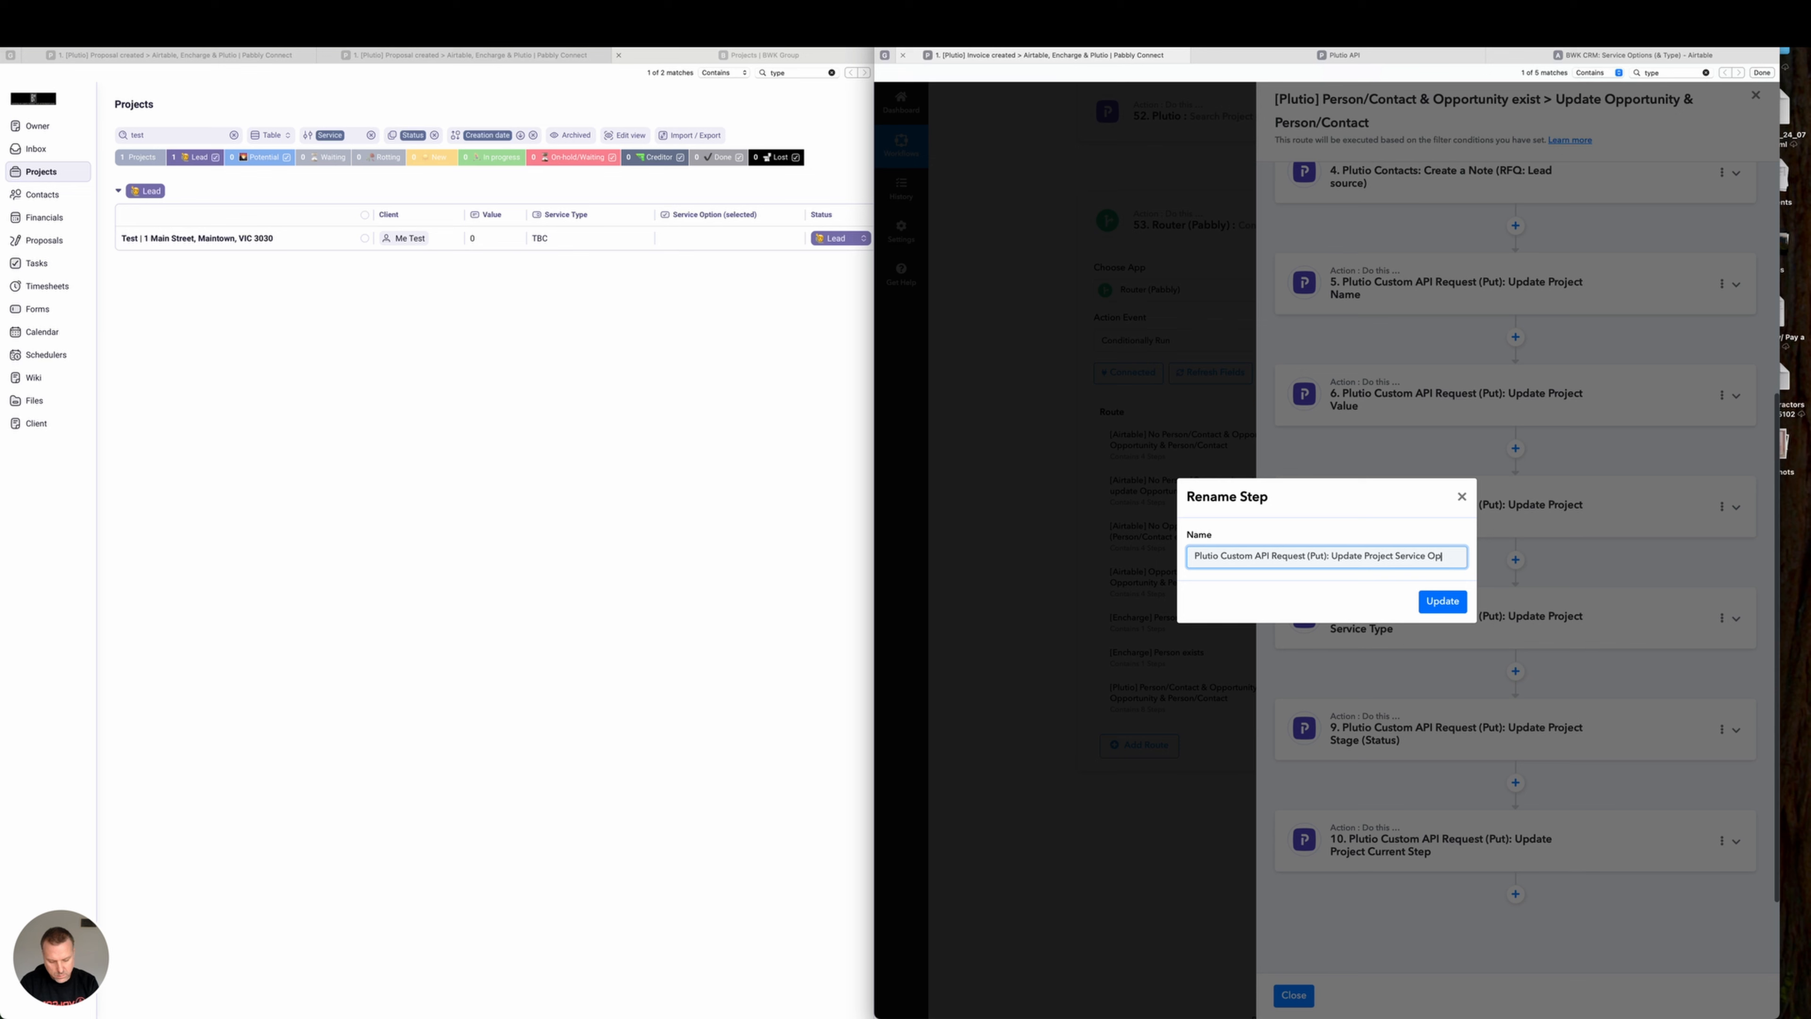
pyautogui.write('tion')
pyautogui.click(1435, 608)
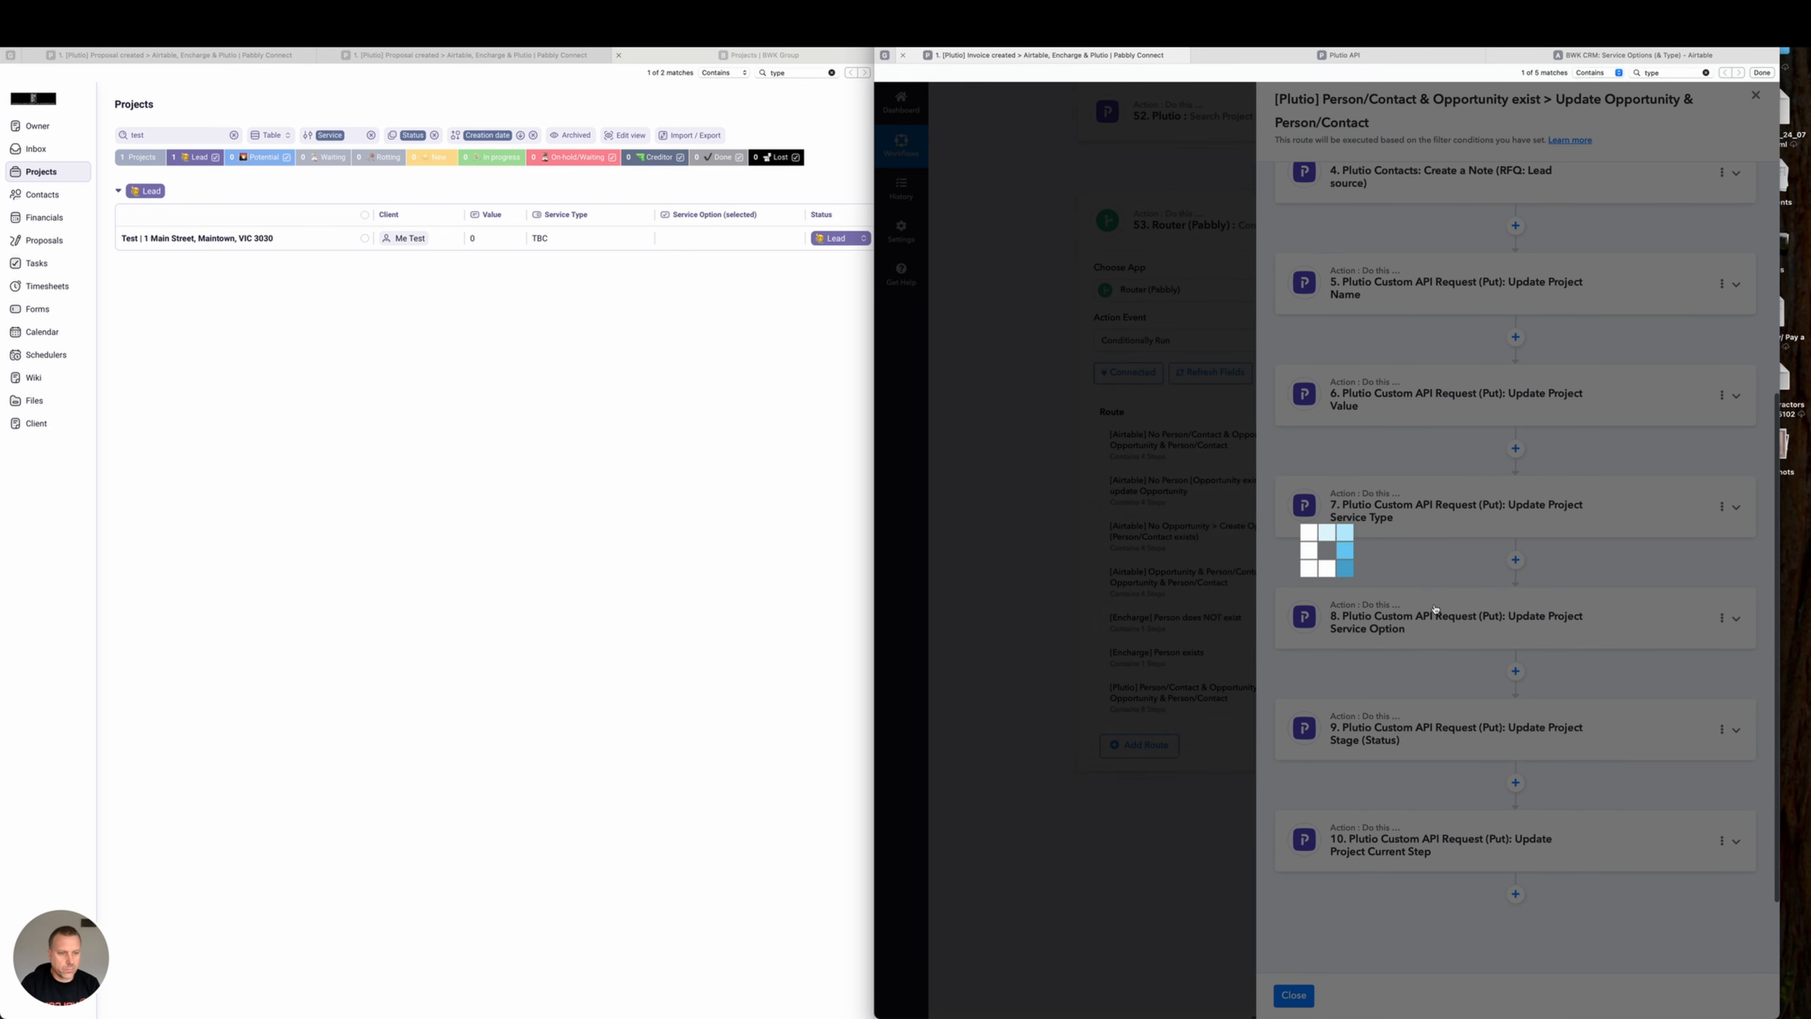
pyautogui.click(1540, 627)
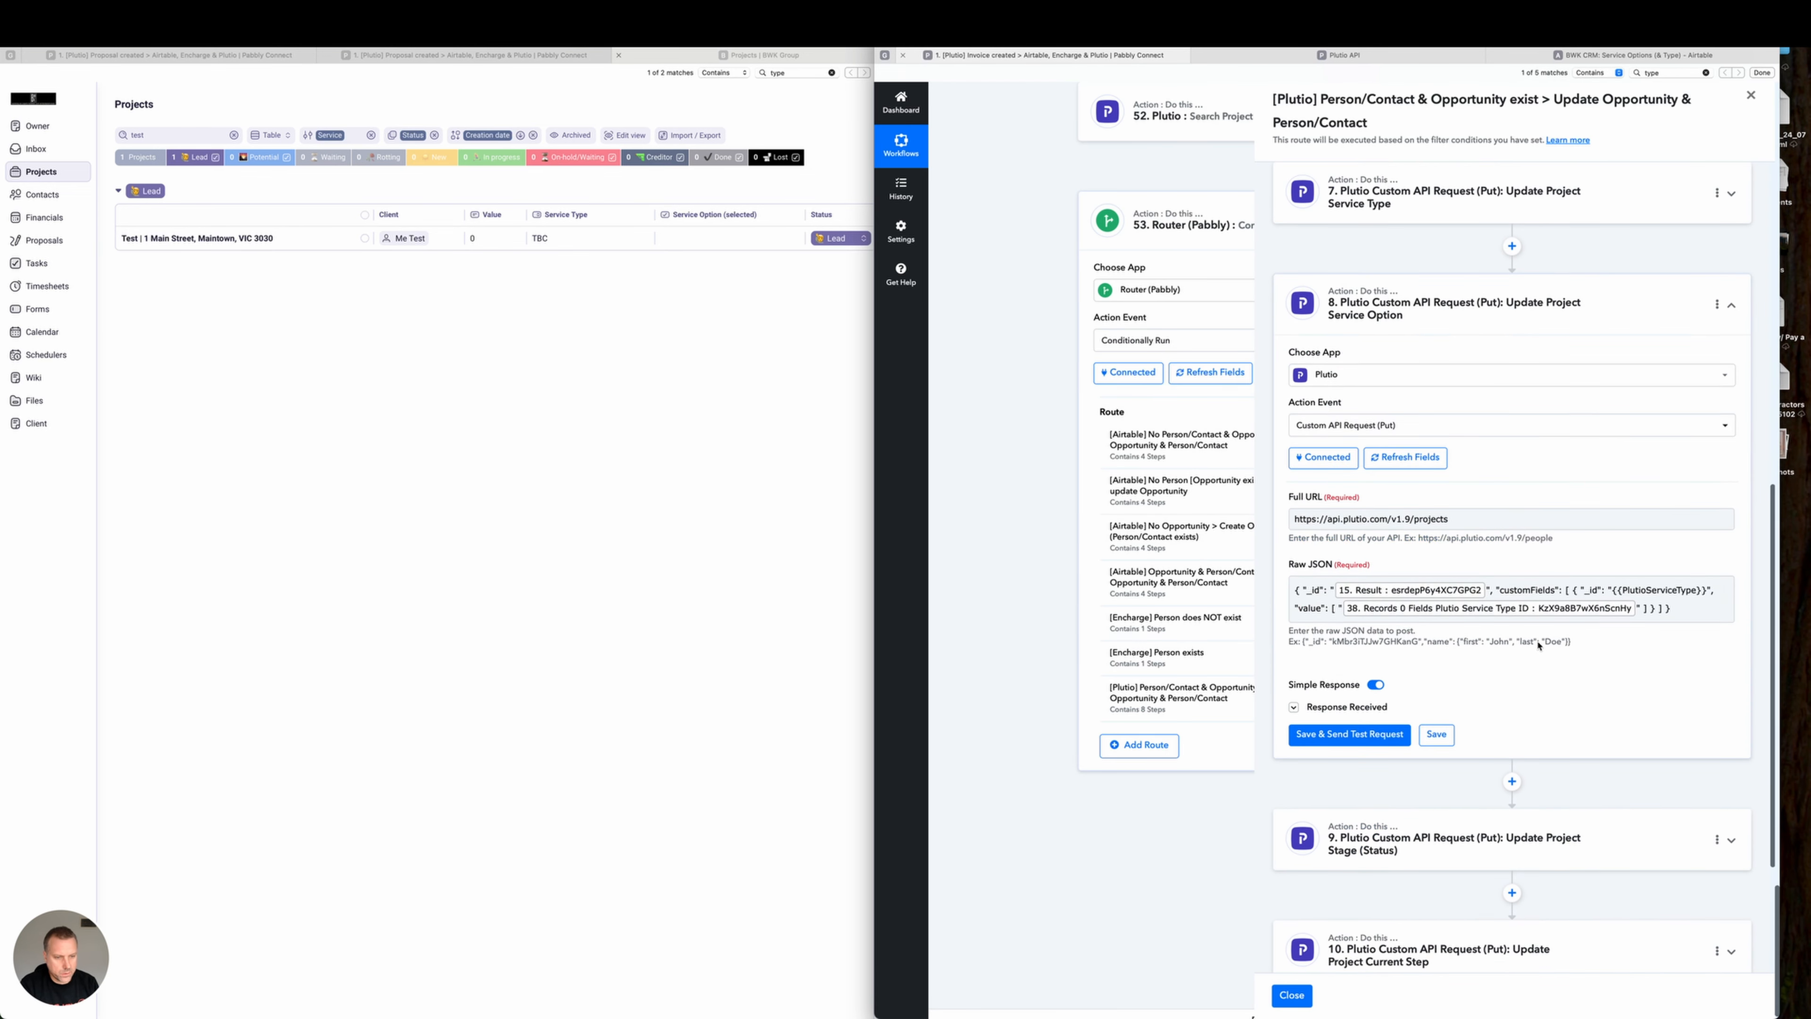
# Try to change the custom field variable in the Service Option request's Raw JSON from the service type to {{PlutioServiceOption}}.
pyautogui.click(1530, 597)
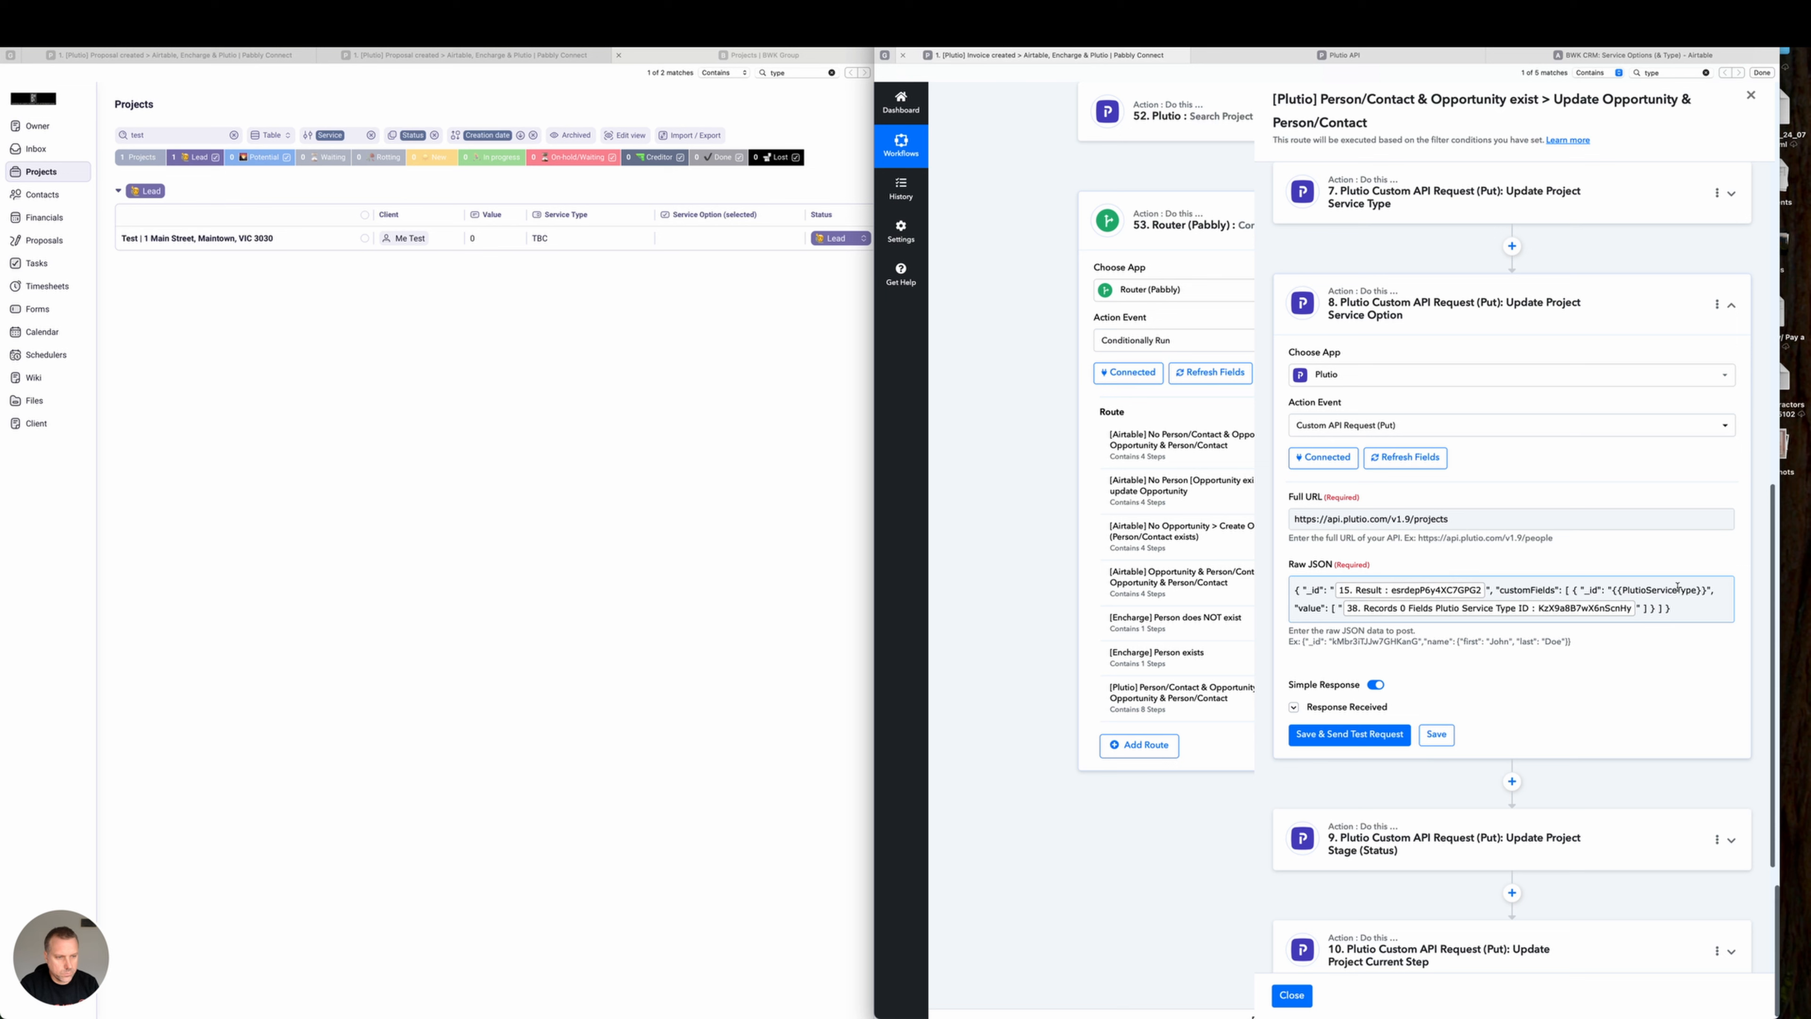
pyautogui.click(1695, 590)
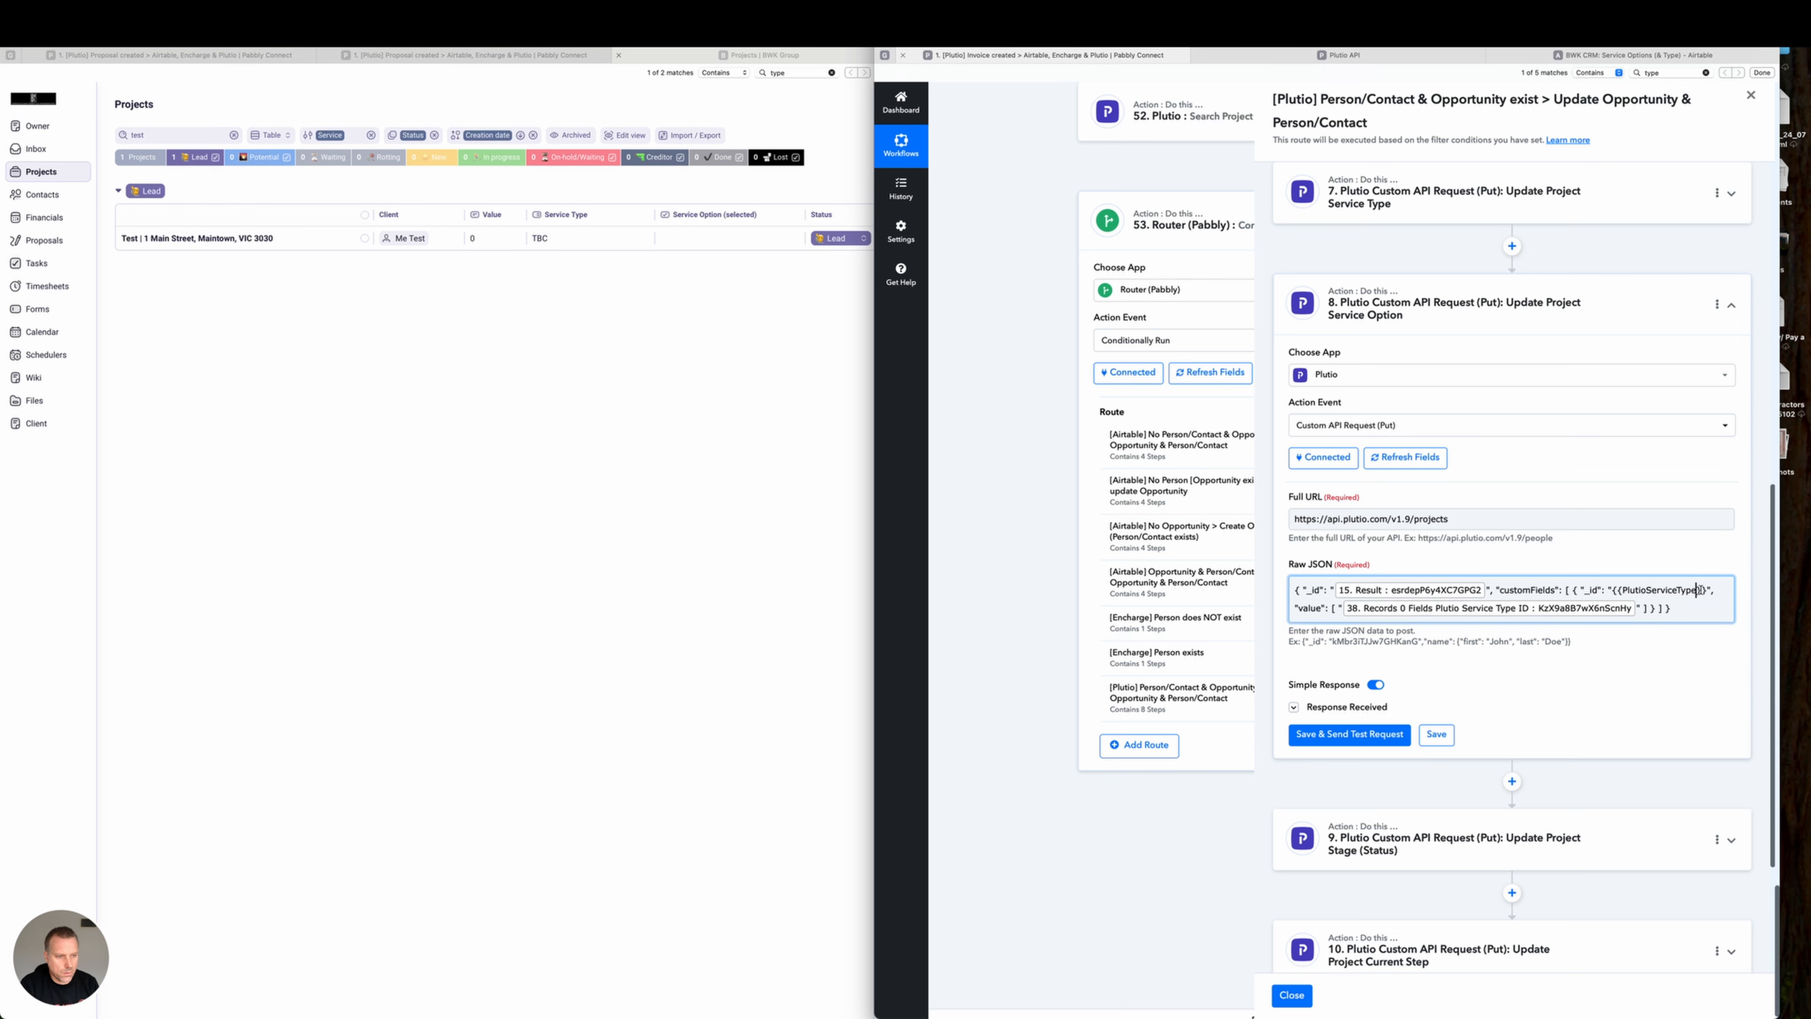
pyautogui.press('BackSpace')
pyautogui.press('BackSpace')
pyautogui.press('BackSpace')
pyautogui.press('BackSpace')
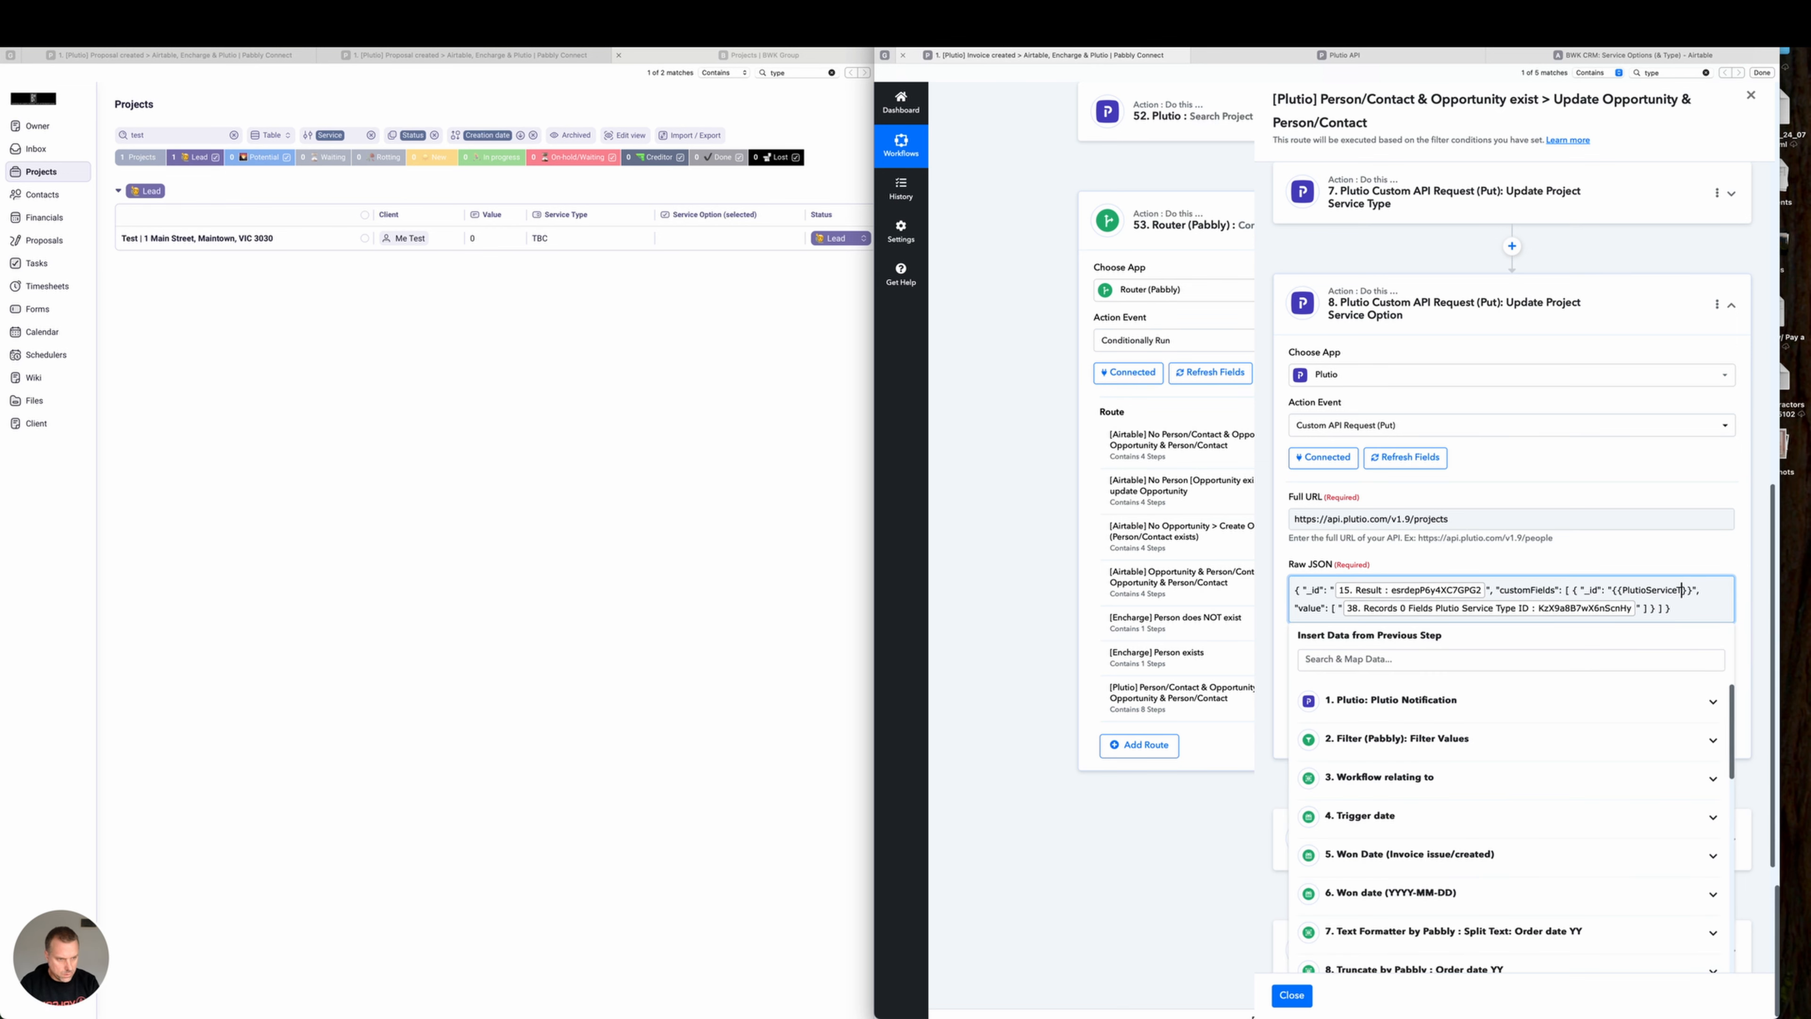
pyautogui.write('Option')
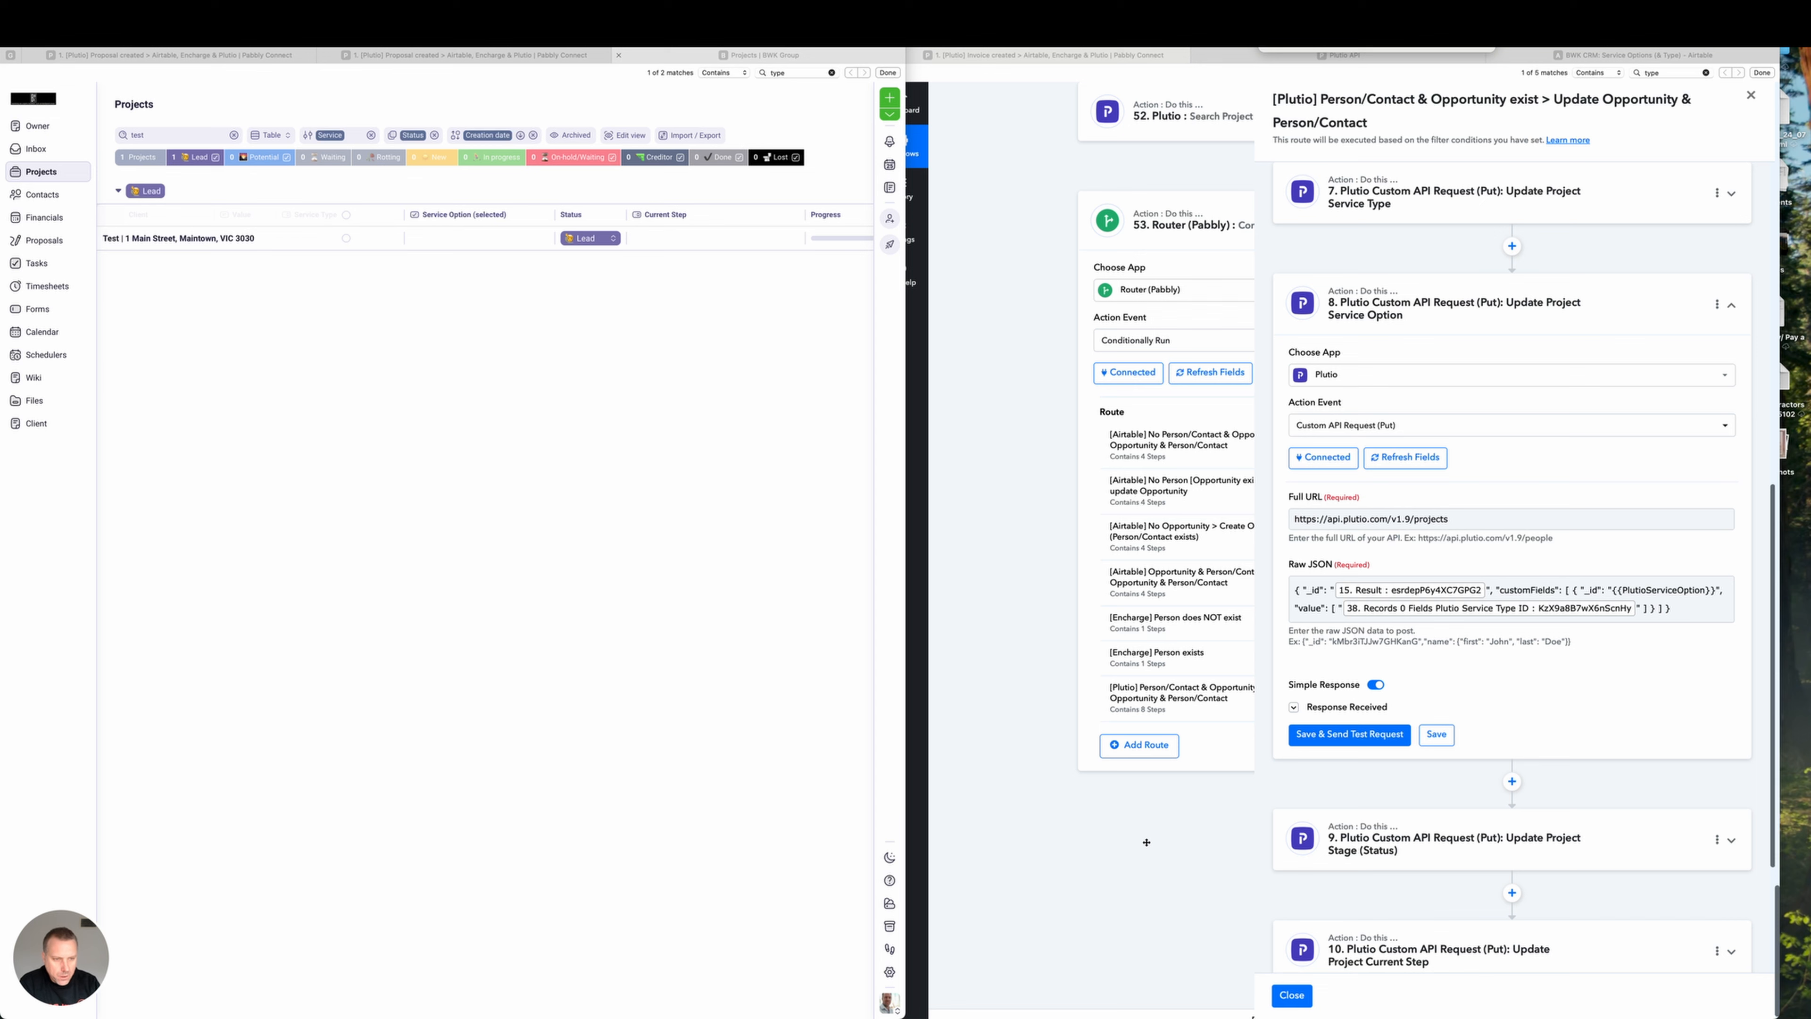
pyautogui.moveTo(1145, 842)
pyautogui.mouseDown()
pyautogui.moveTo(1358, 325)
pyautogui.moveTo(1445, 554)
pyautogui.moveTo(1537, 586)
pyautogui.mouseUp()
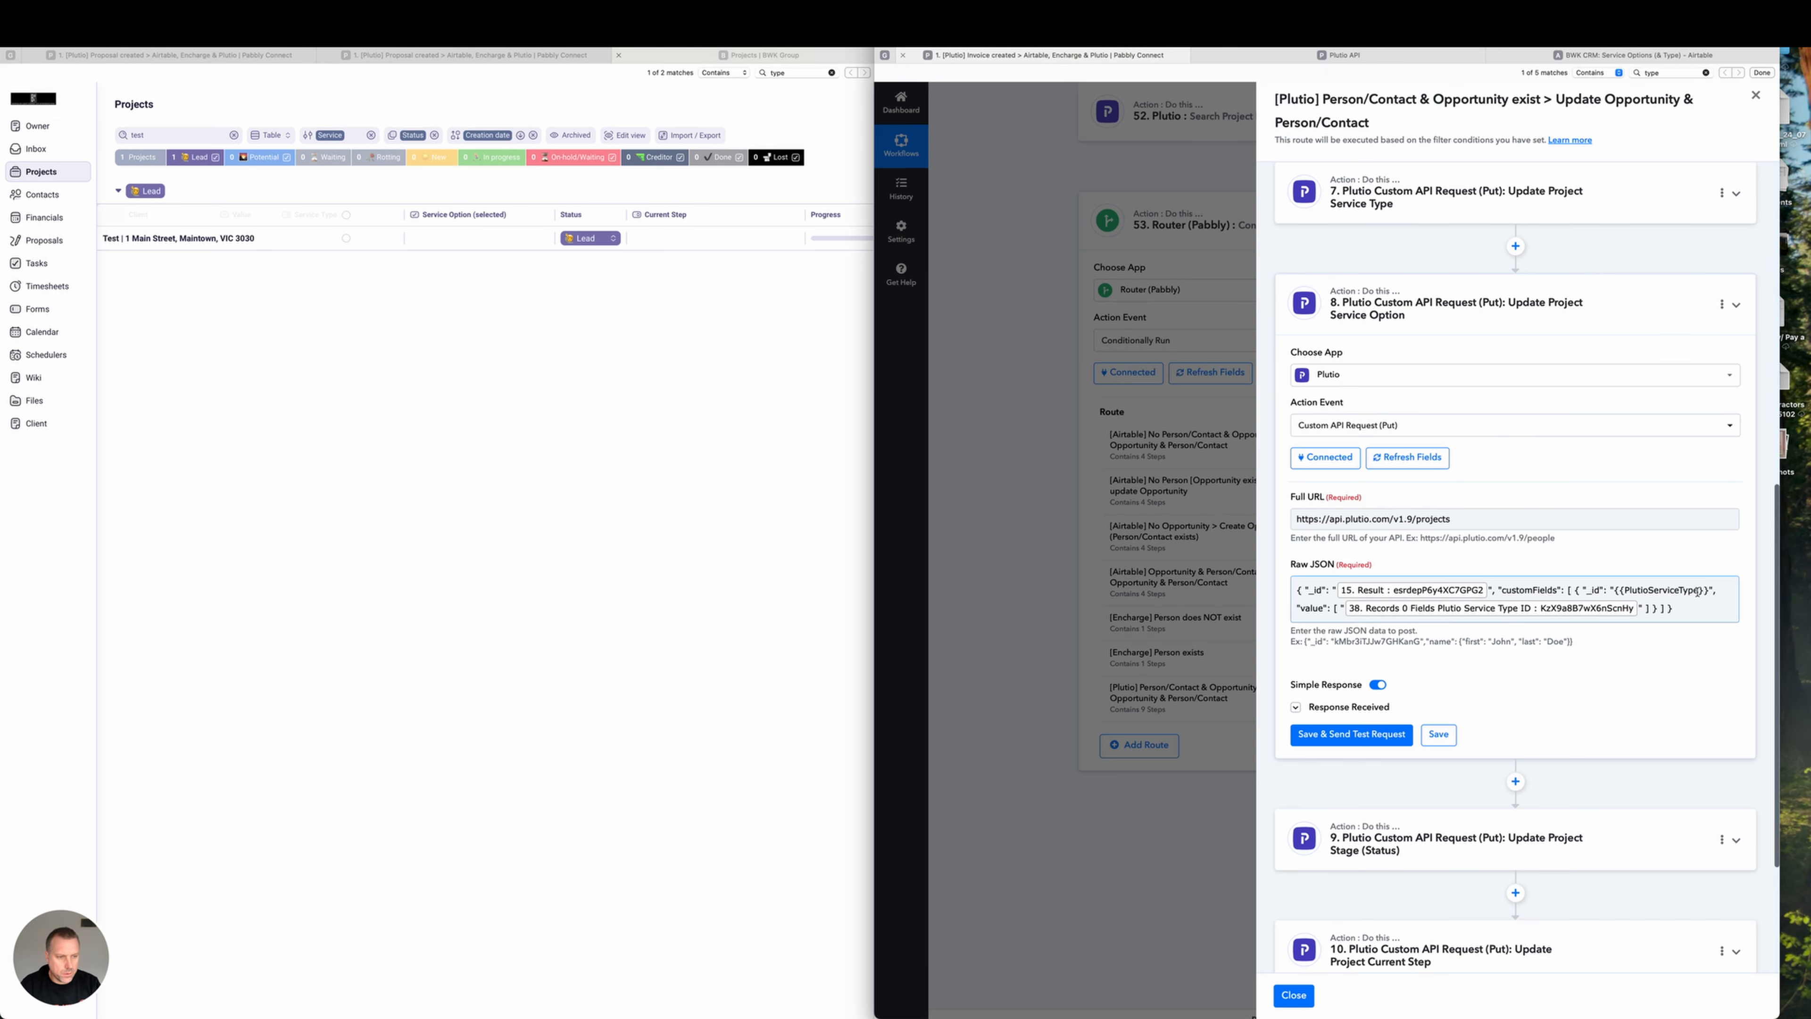
# Set the customFields _id variable in the Service Option request's Raw JSON to {{PlutioServiceOption}}.
pyautogui.click(1699, 590)
pyautogui.press('BackSpace')
pyautogui.press('BackSpace')
pyautogui.press('BackSpace')
pyautogui.press('BackSpace')
pyautogui.write('Option')
# Replace the mapped value in the Service Option request's Raw JSON with "Records 0 Fields Plutio Service Option ID" from step 38.
pyautogui.click(1640, 608)
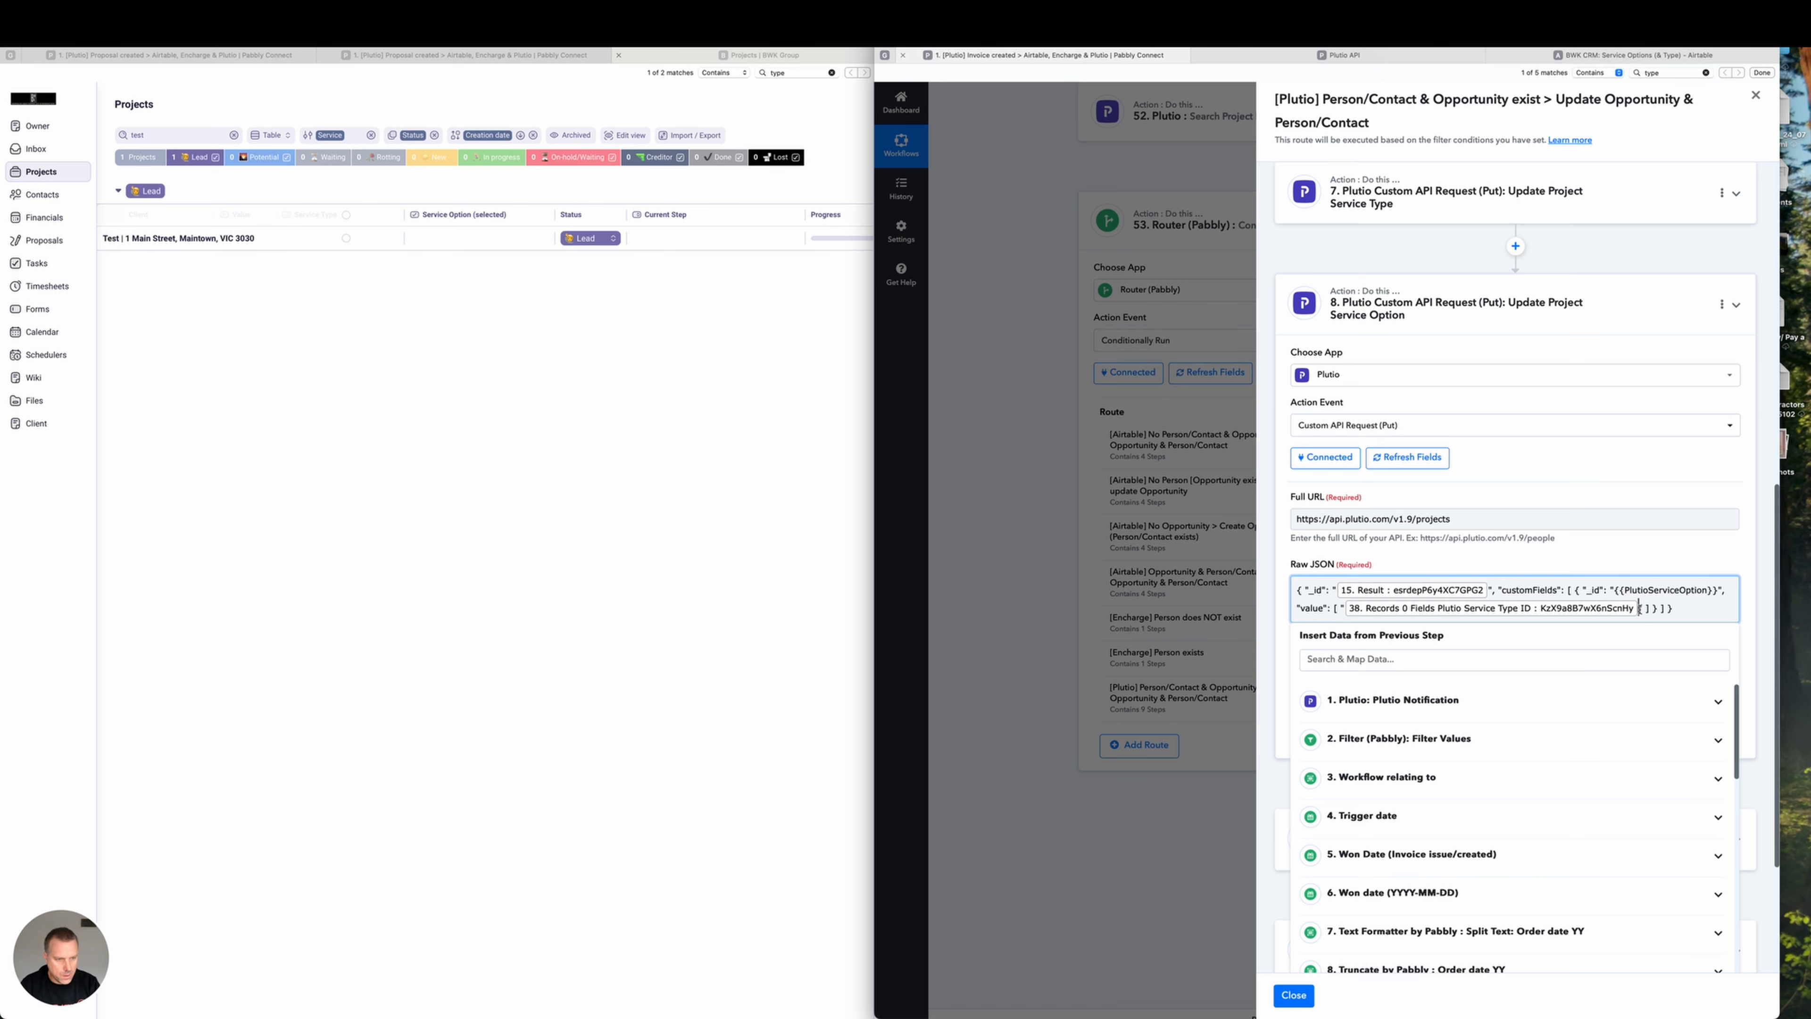
pyautogui.press('BackSpace')
pyautogui.scroll(-8, 1594, 775)
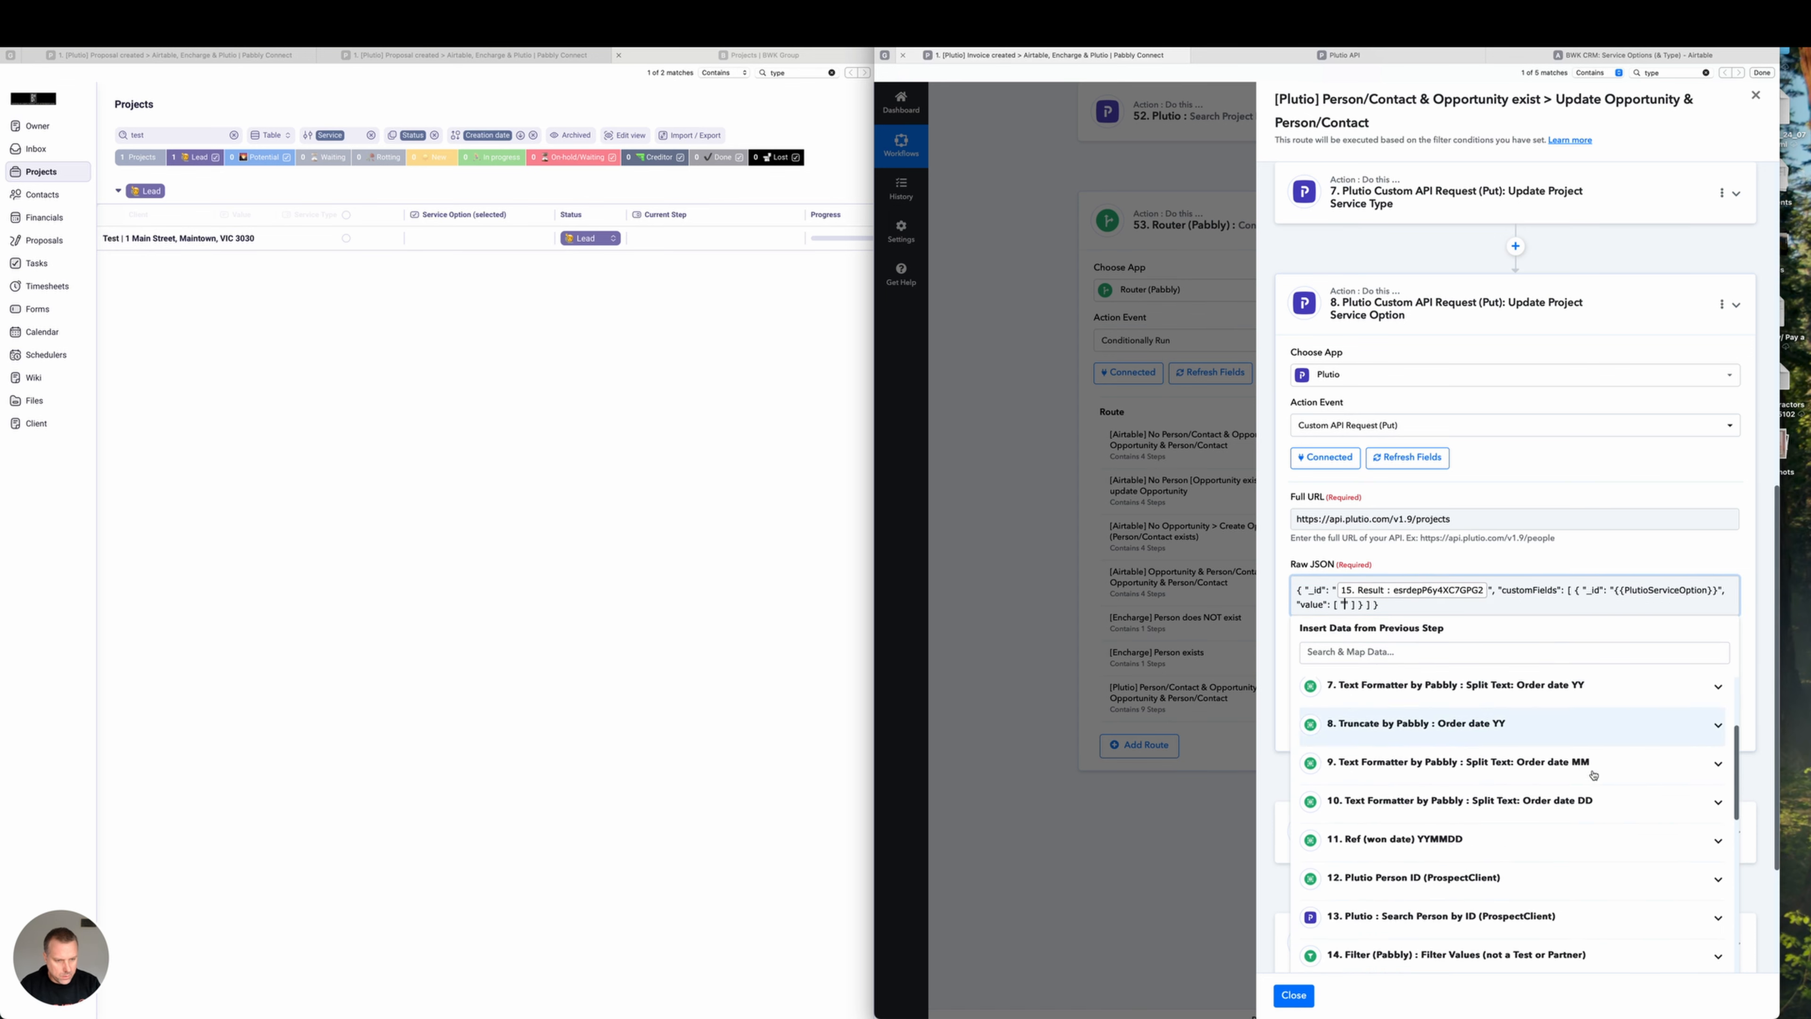
pyautogui.scroll(-10, 1593, 775)
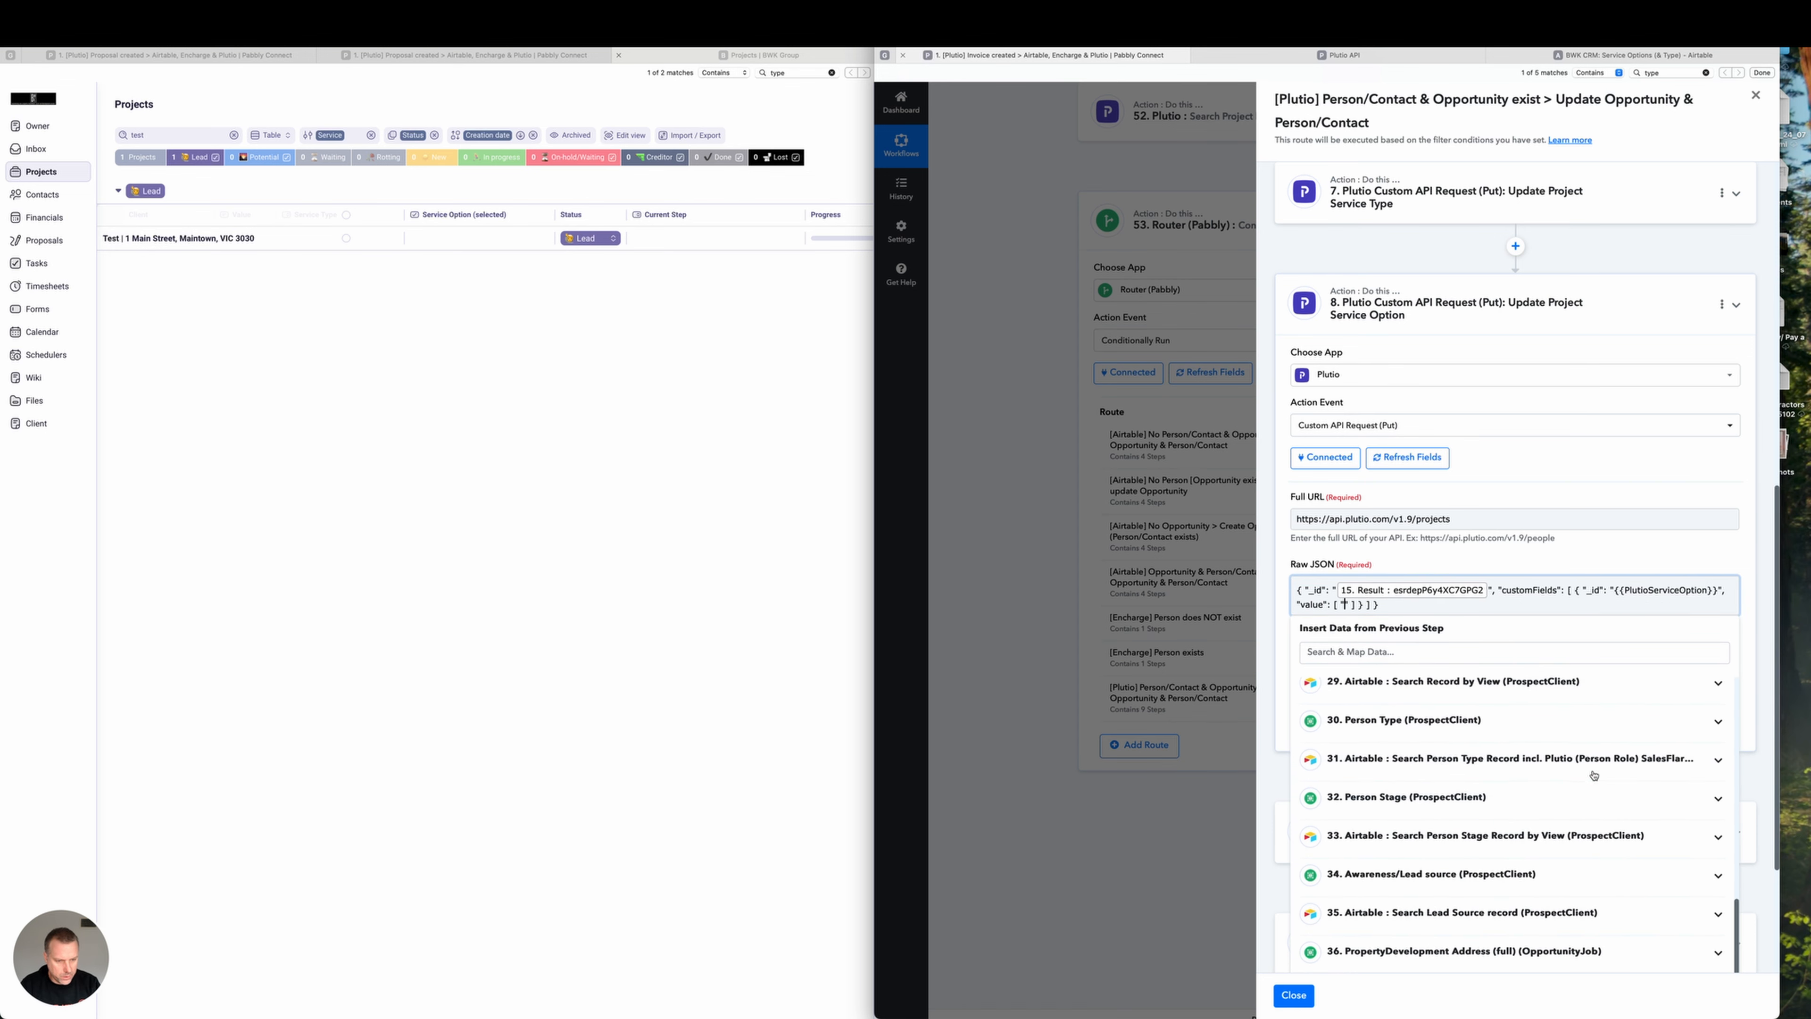
pyautogui.scroll(-2, 1593, 775)
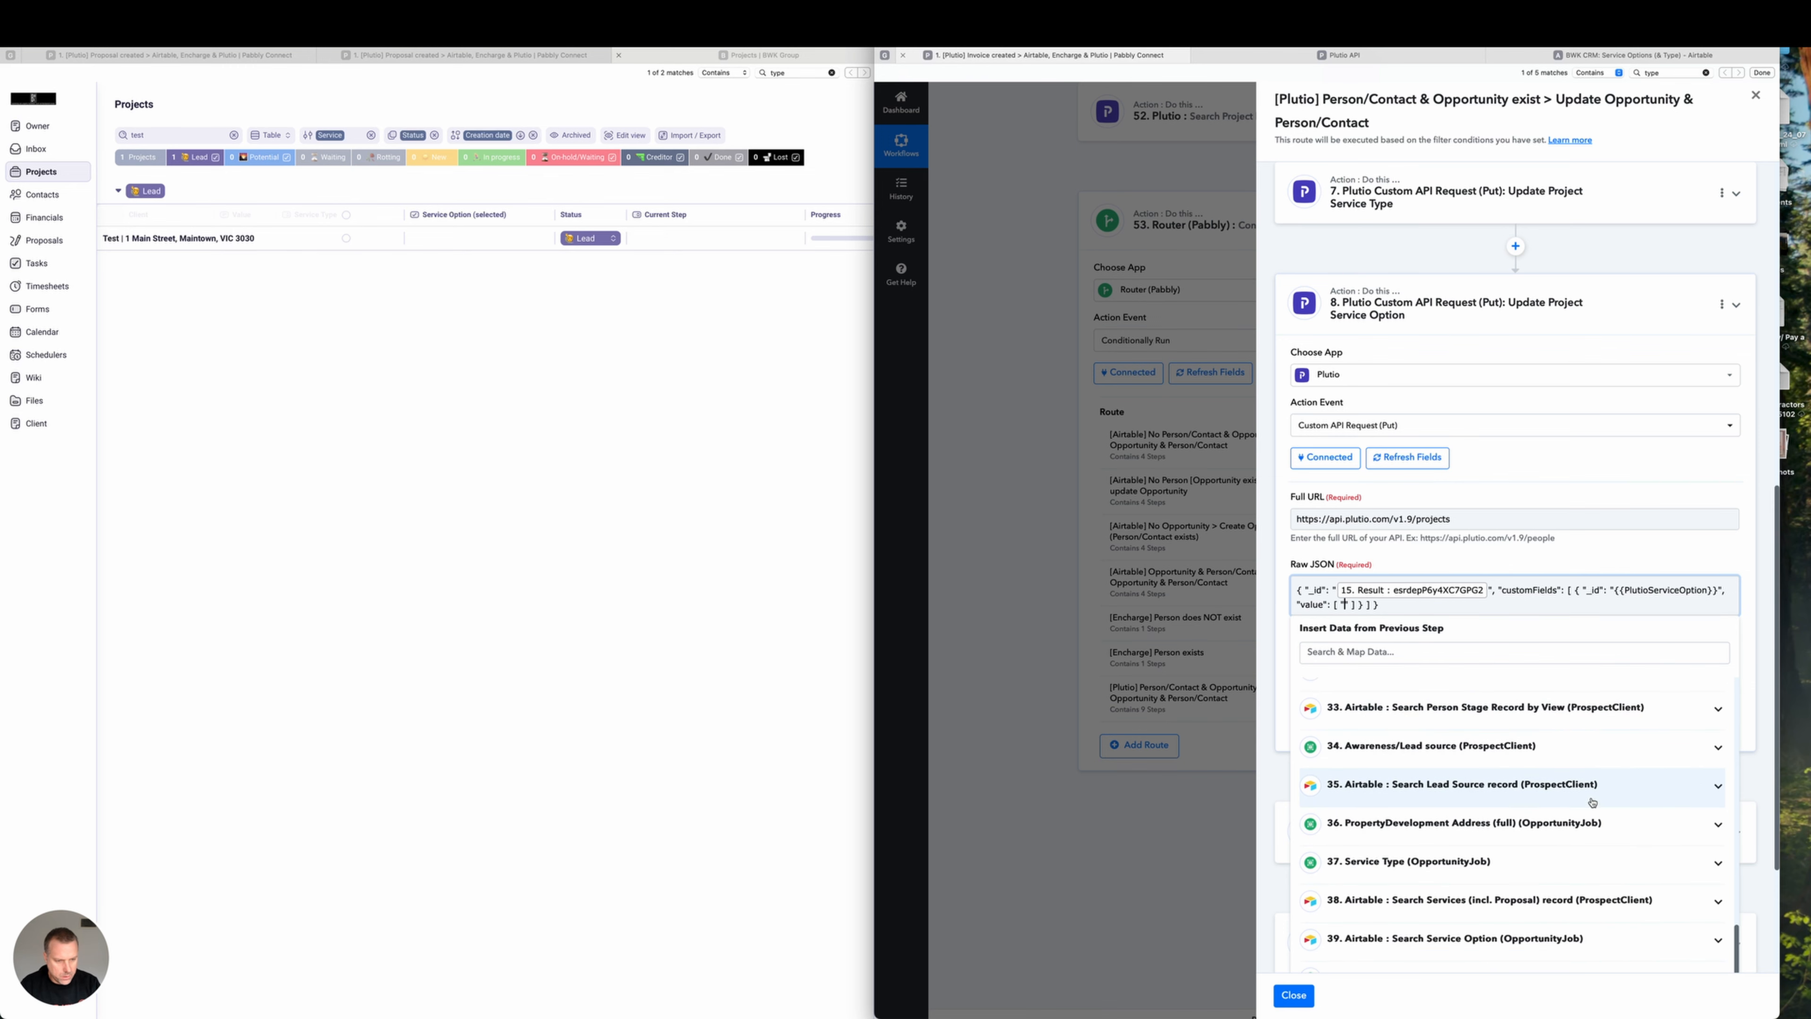
pyautogui.click(1591, 907)
pyautogui.scroll(-2, 1575, 898)
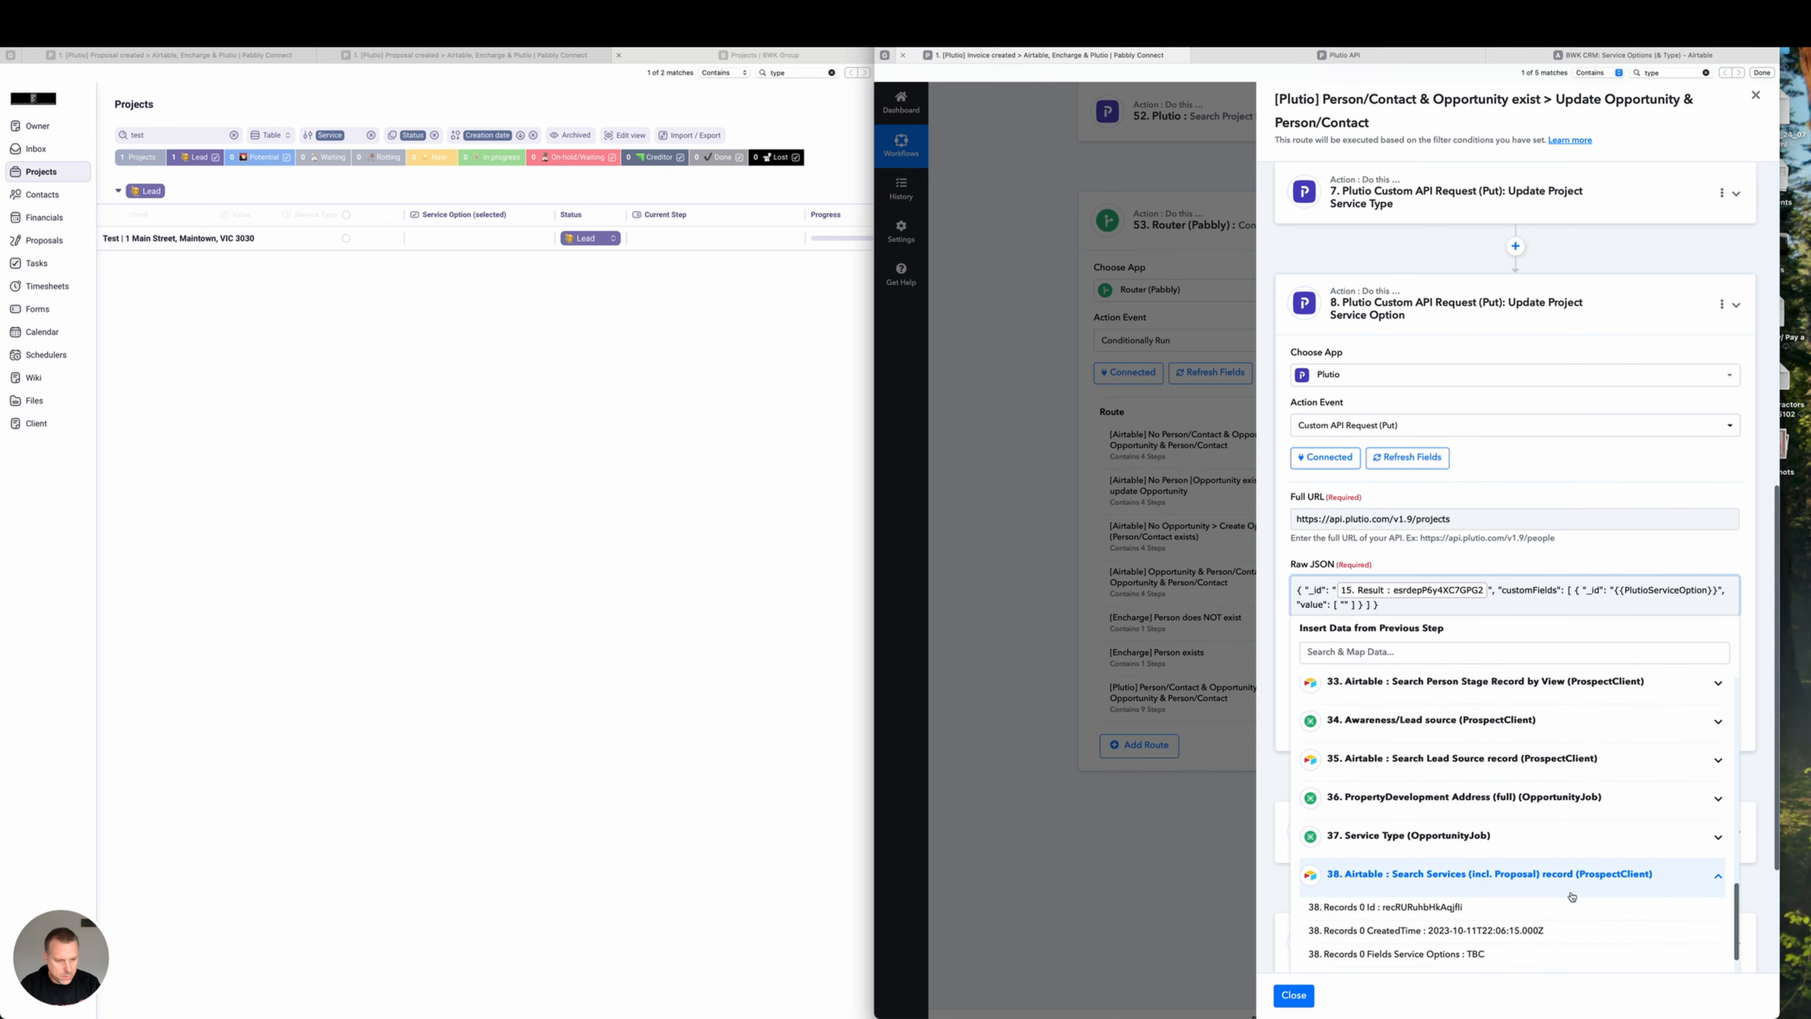
pyautogui.scroll(-2, 1571, 896)
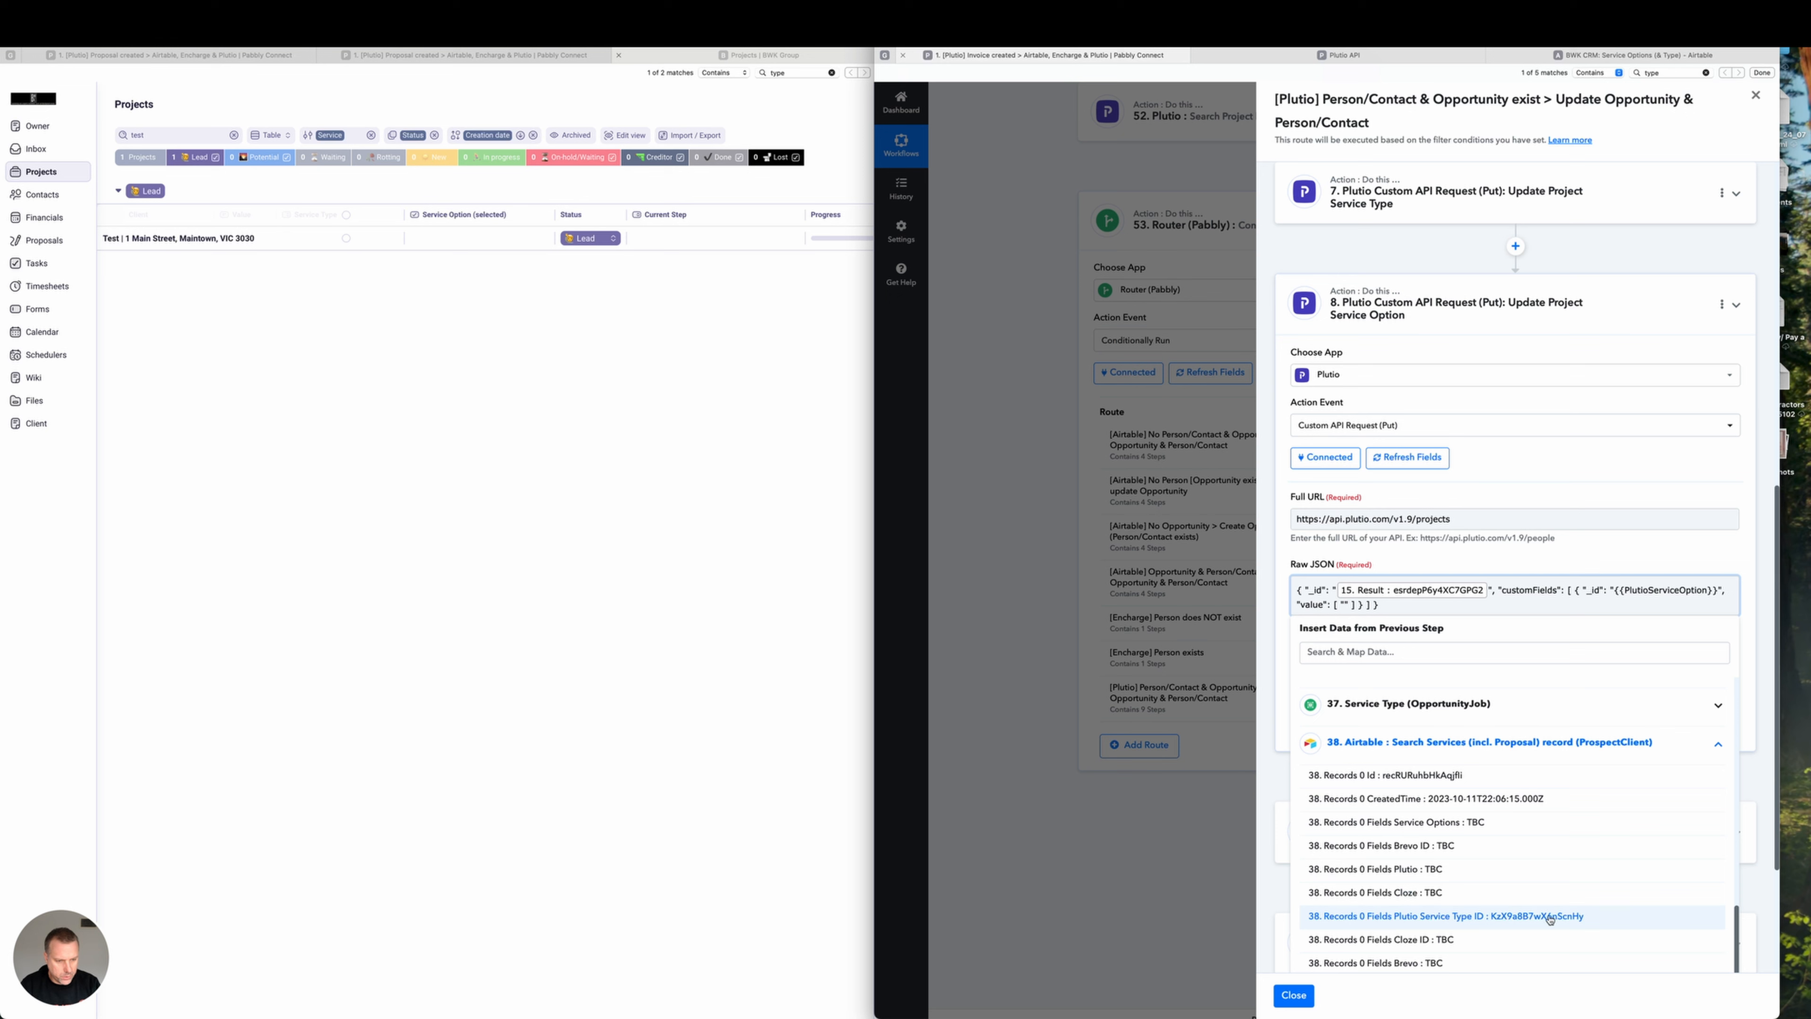
pyautogui.scroll(-1, 1536, 918)
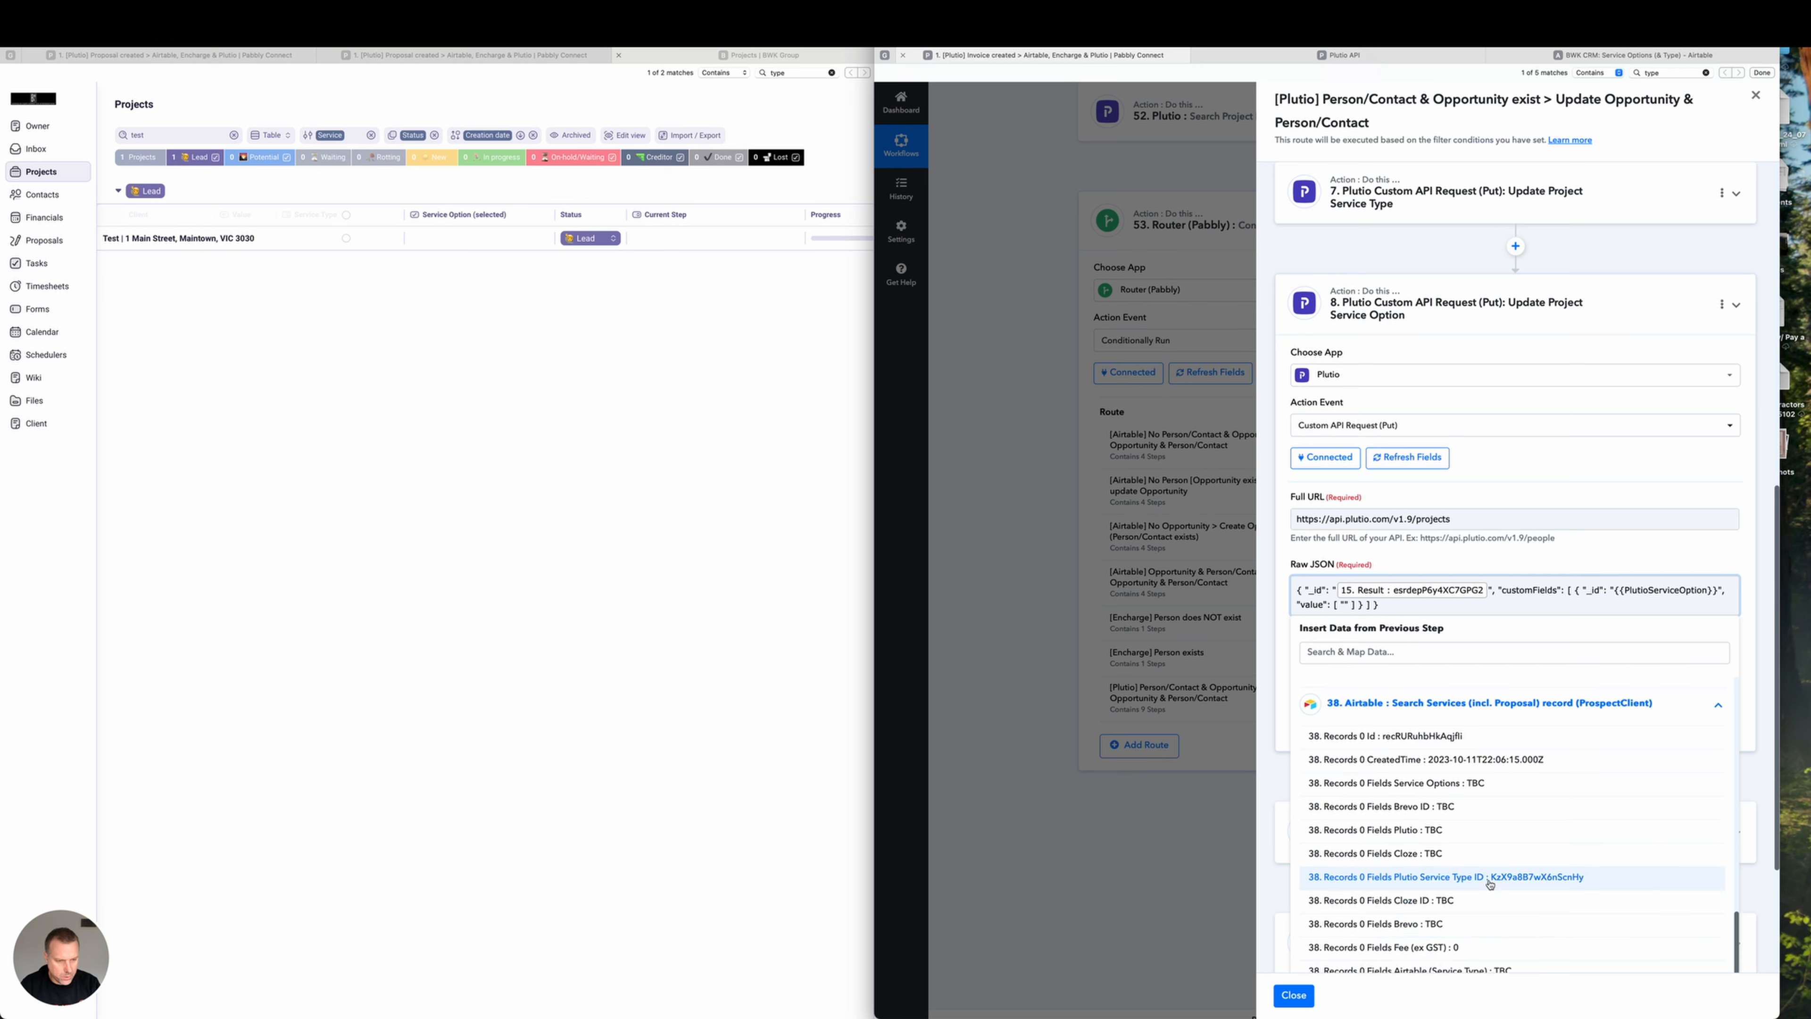
pyautogui.scroll(-5, 1489, 883)
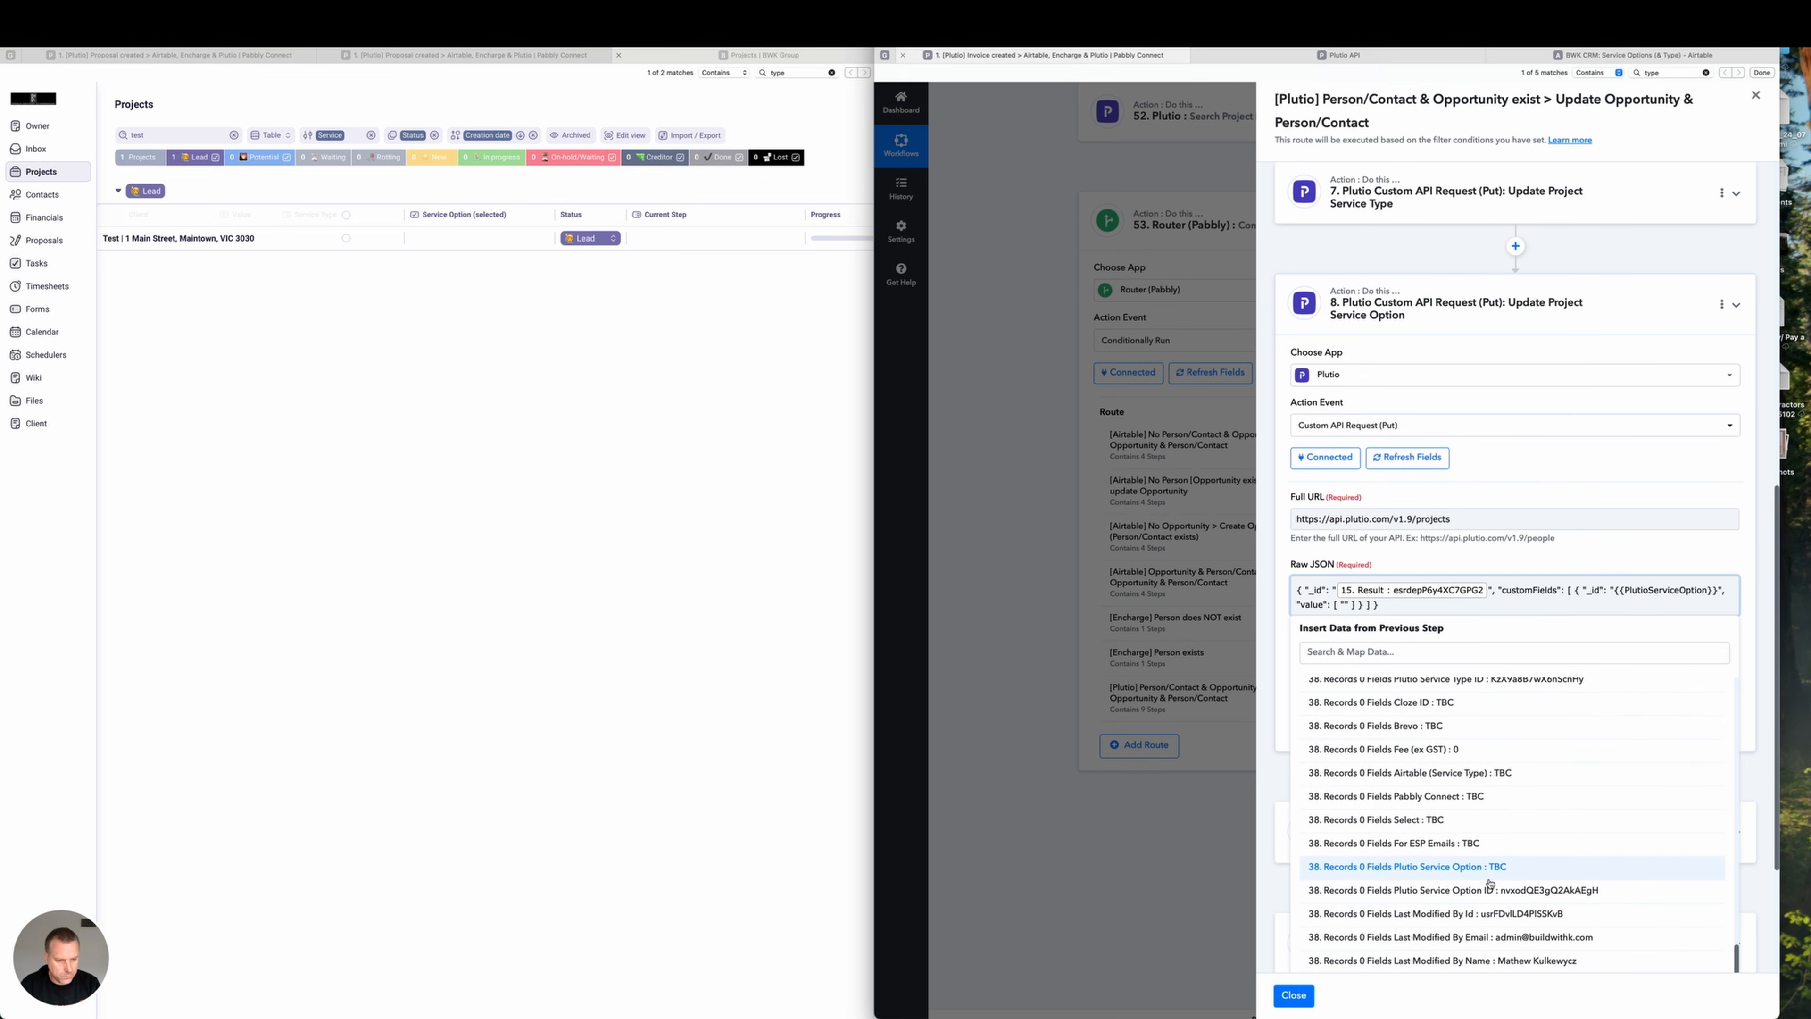
pyautogui.click(1510, 897)
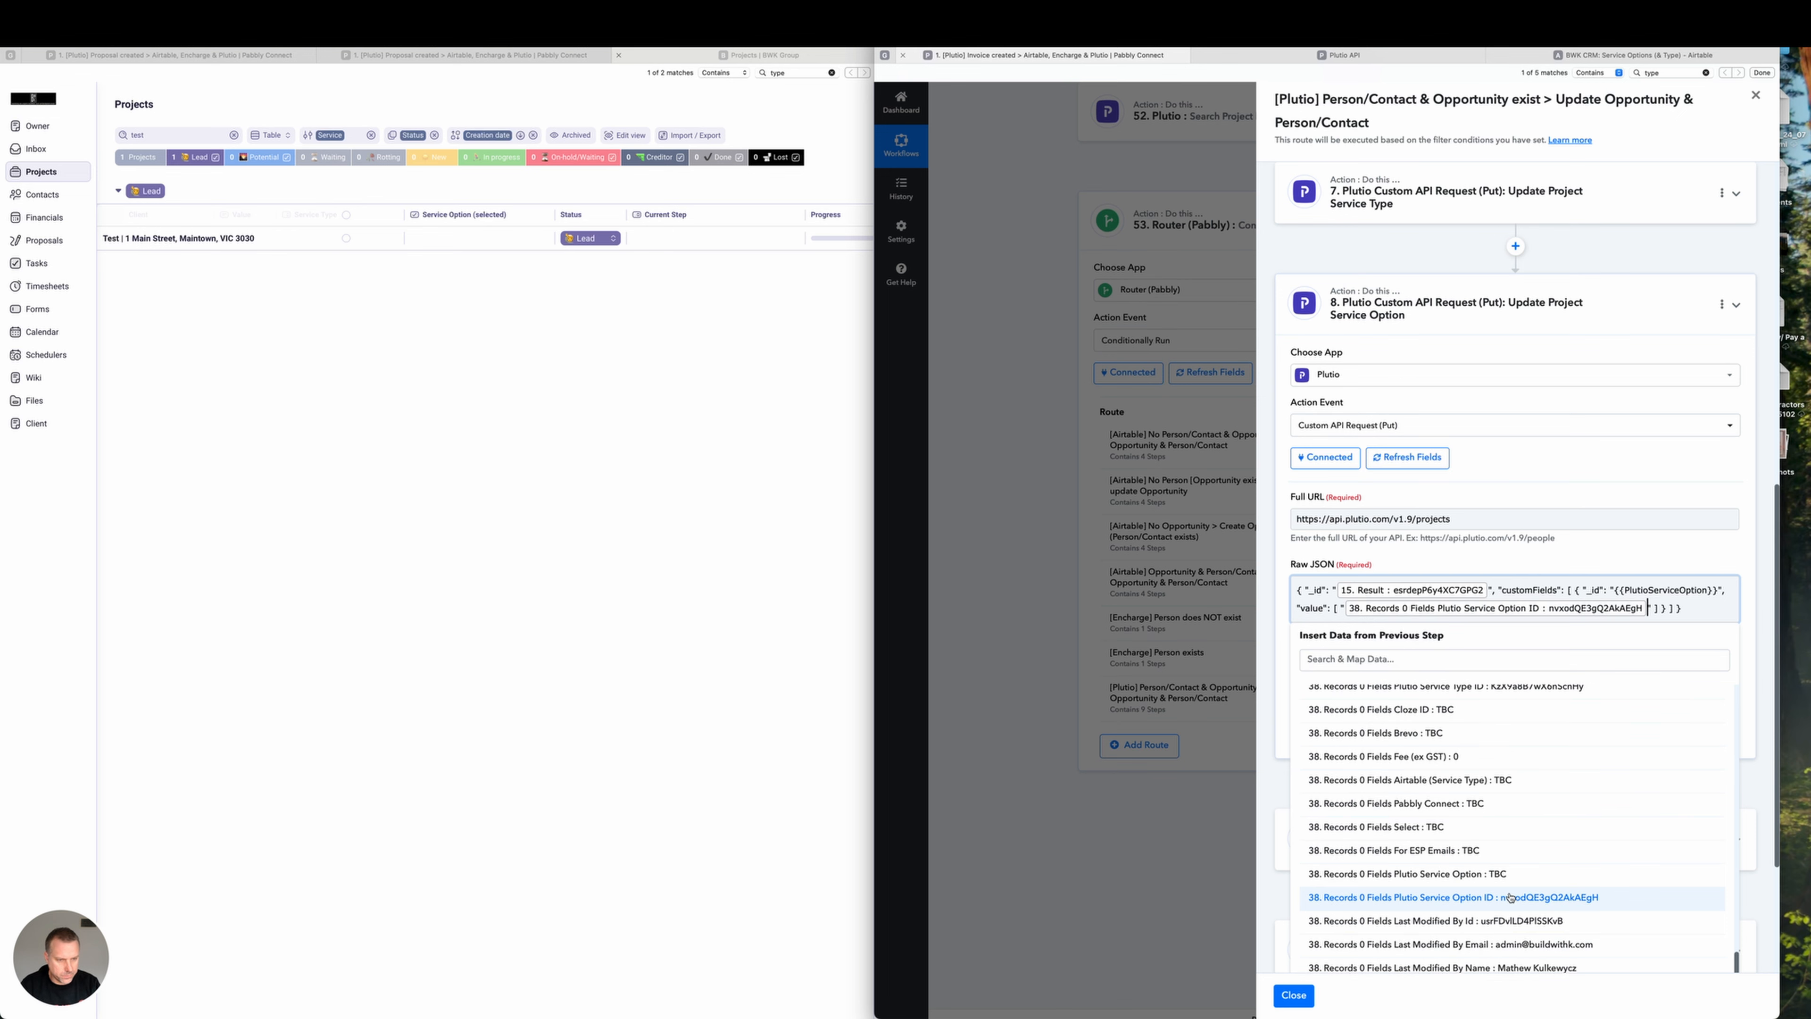
pyautogui.click(1744, 650)
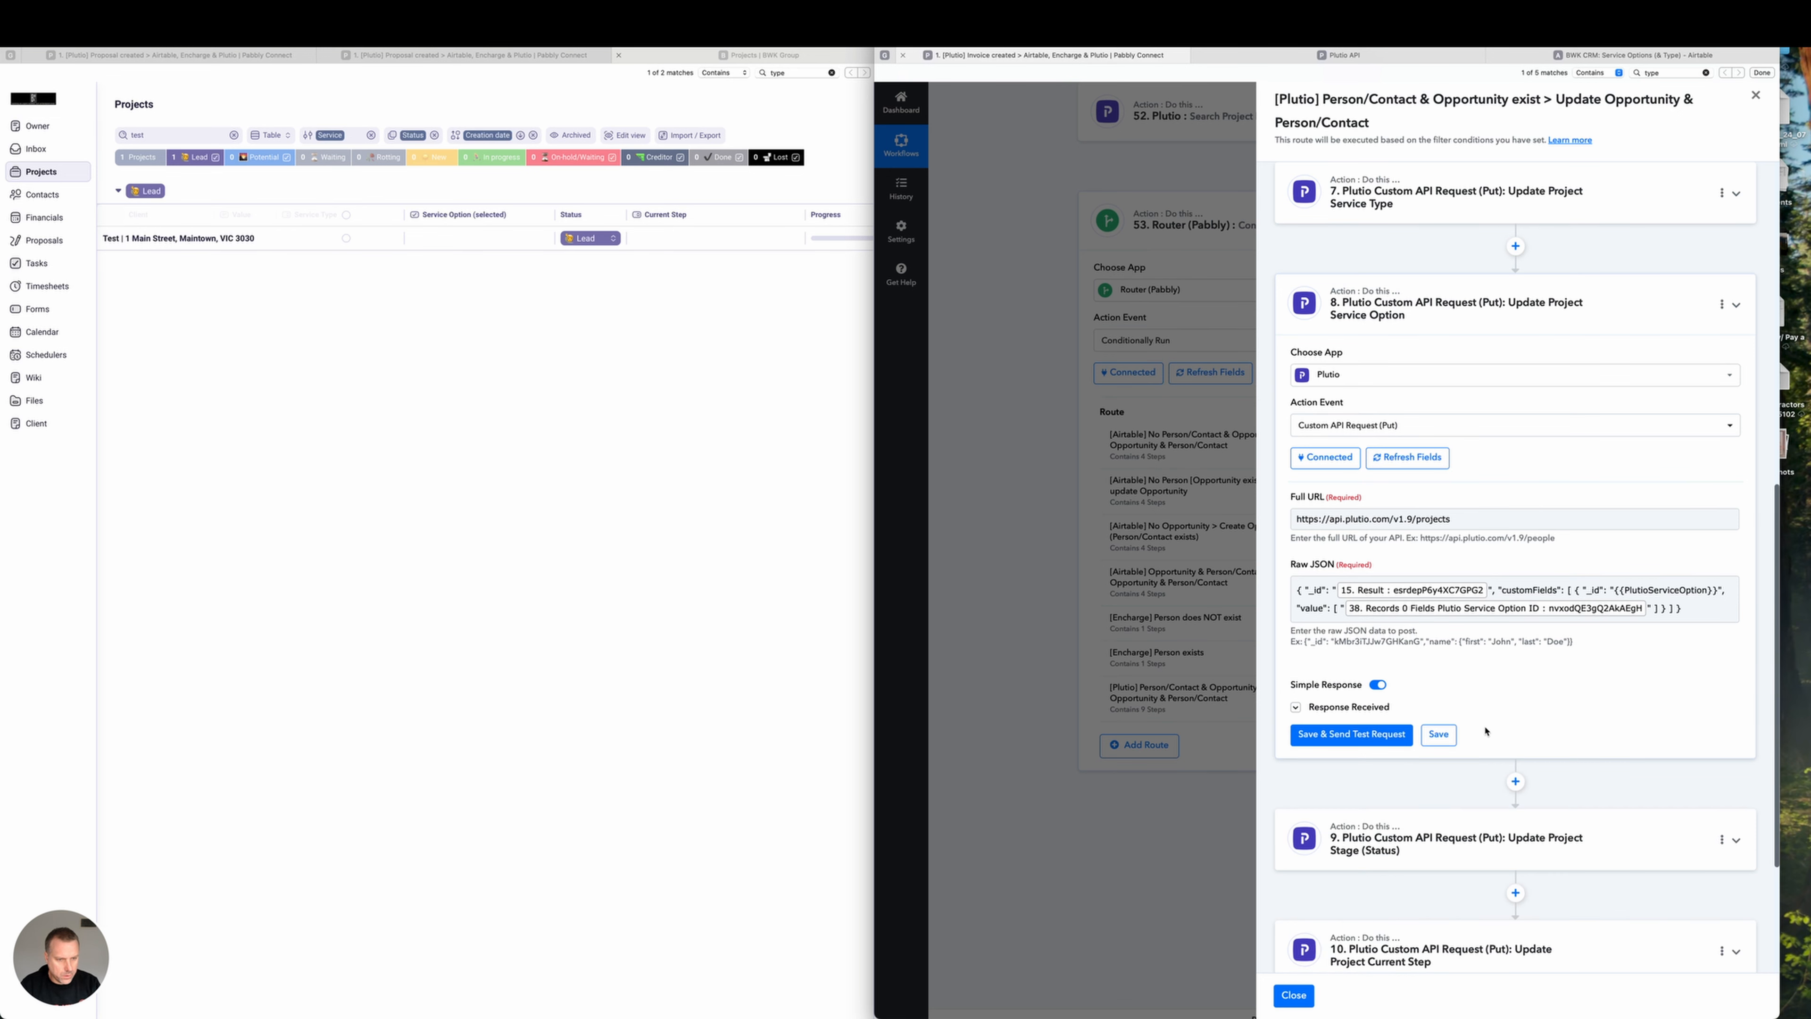
# Save and send a test of the Update Project Service Option request and collapse it.
pyautogui.click(1384, 736)
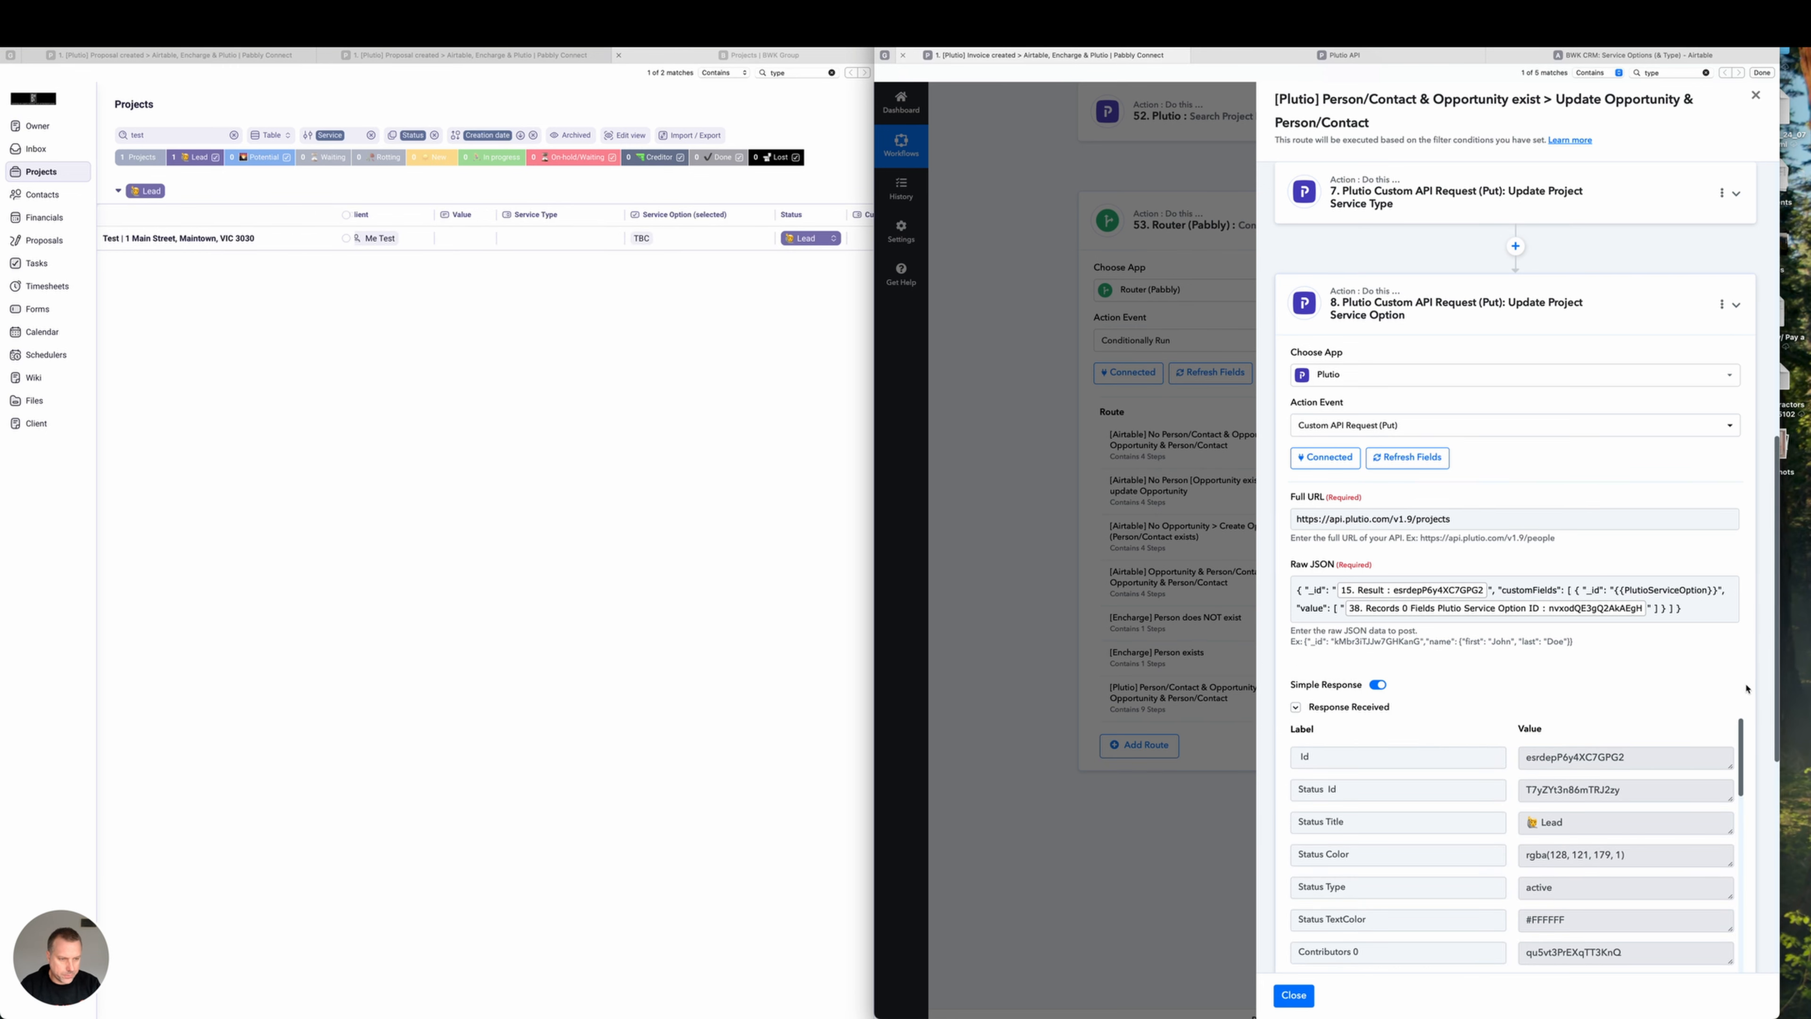
pyautogui.click(1736, 305)
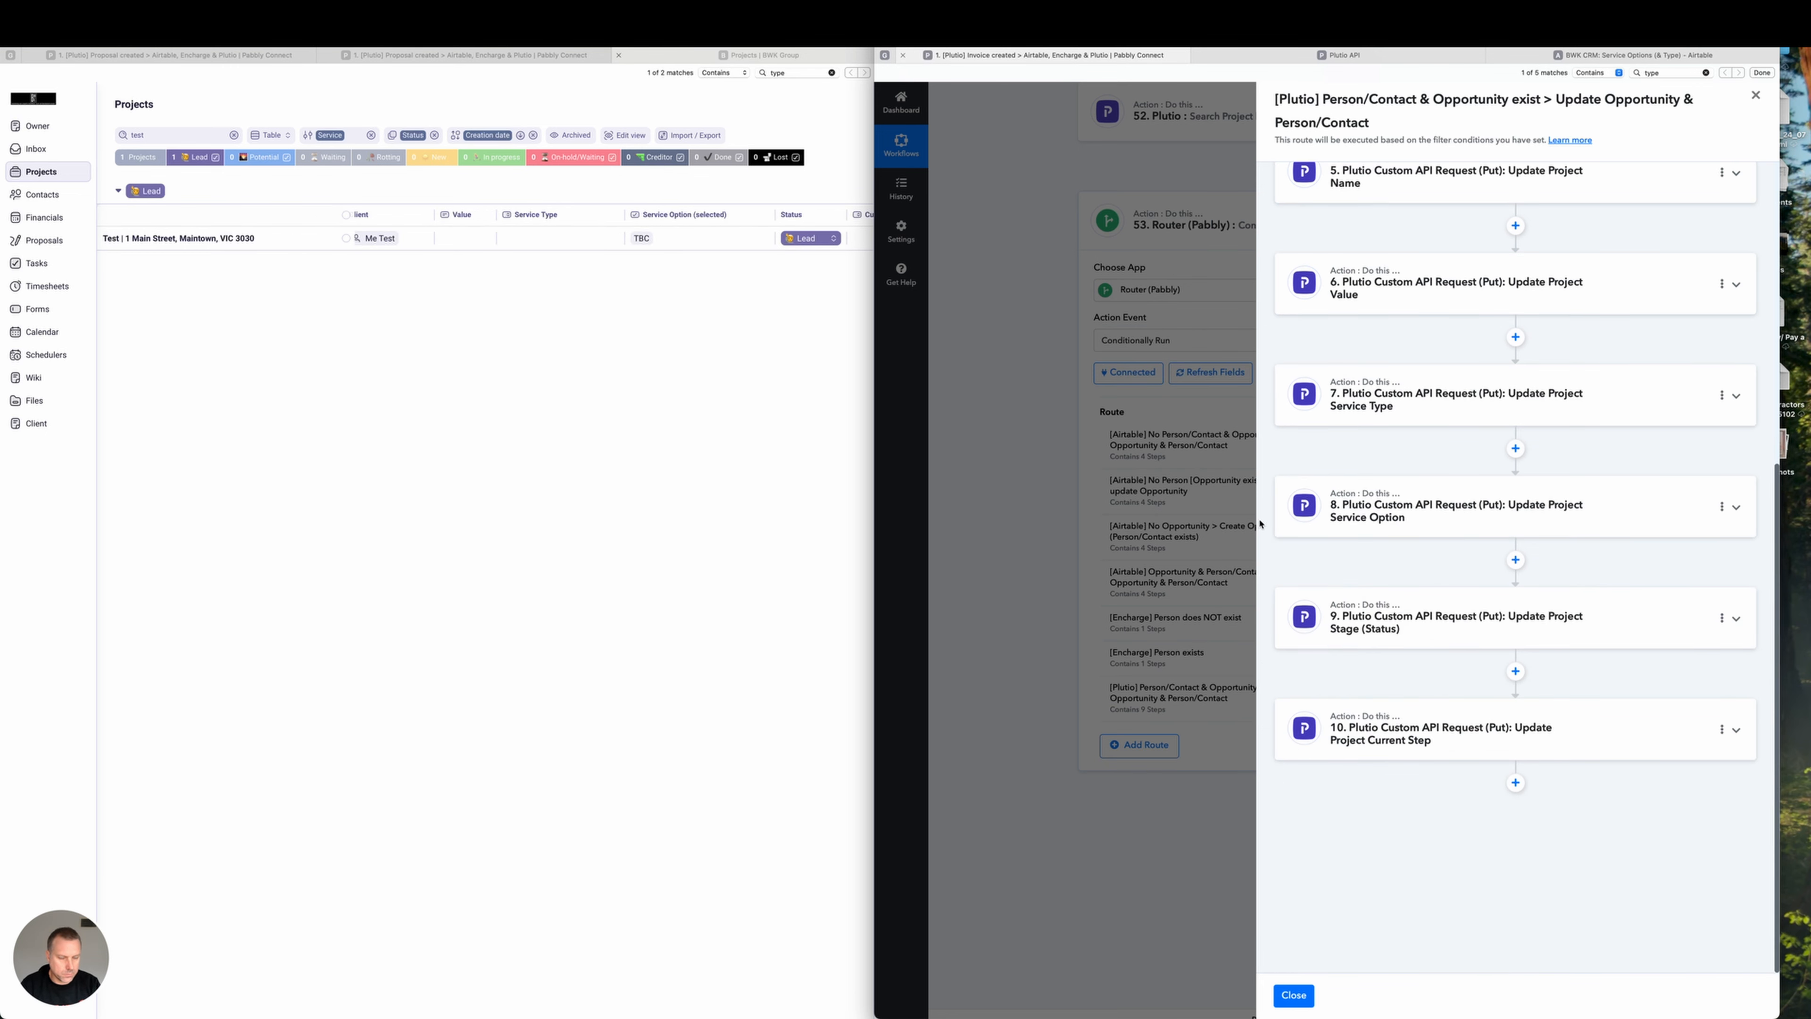
pyautogui.click(656, 57)
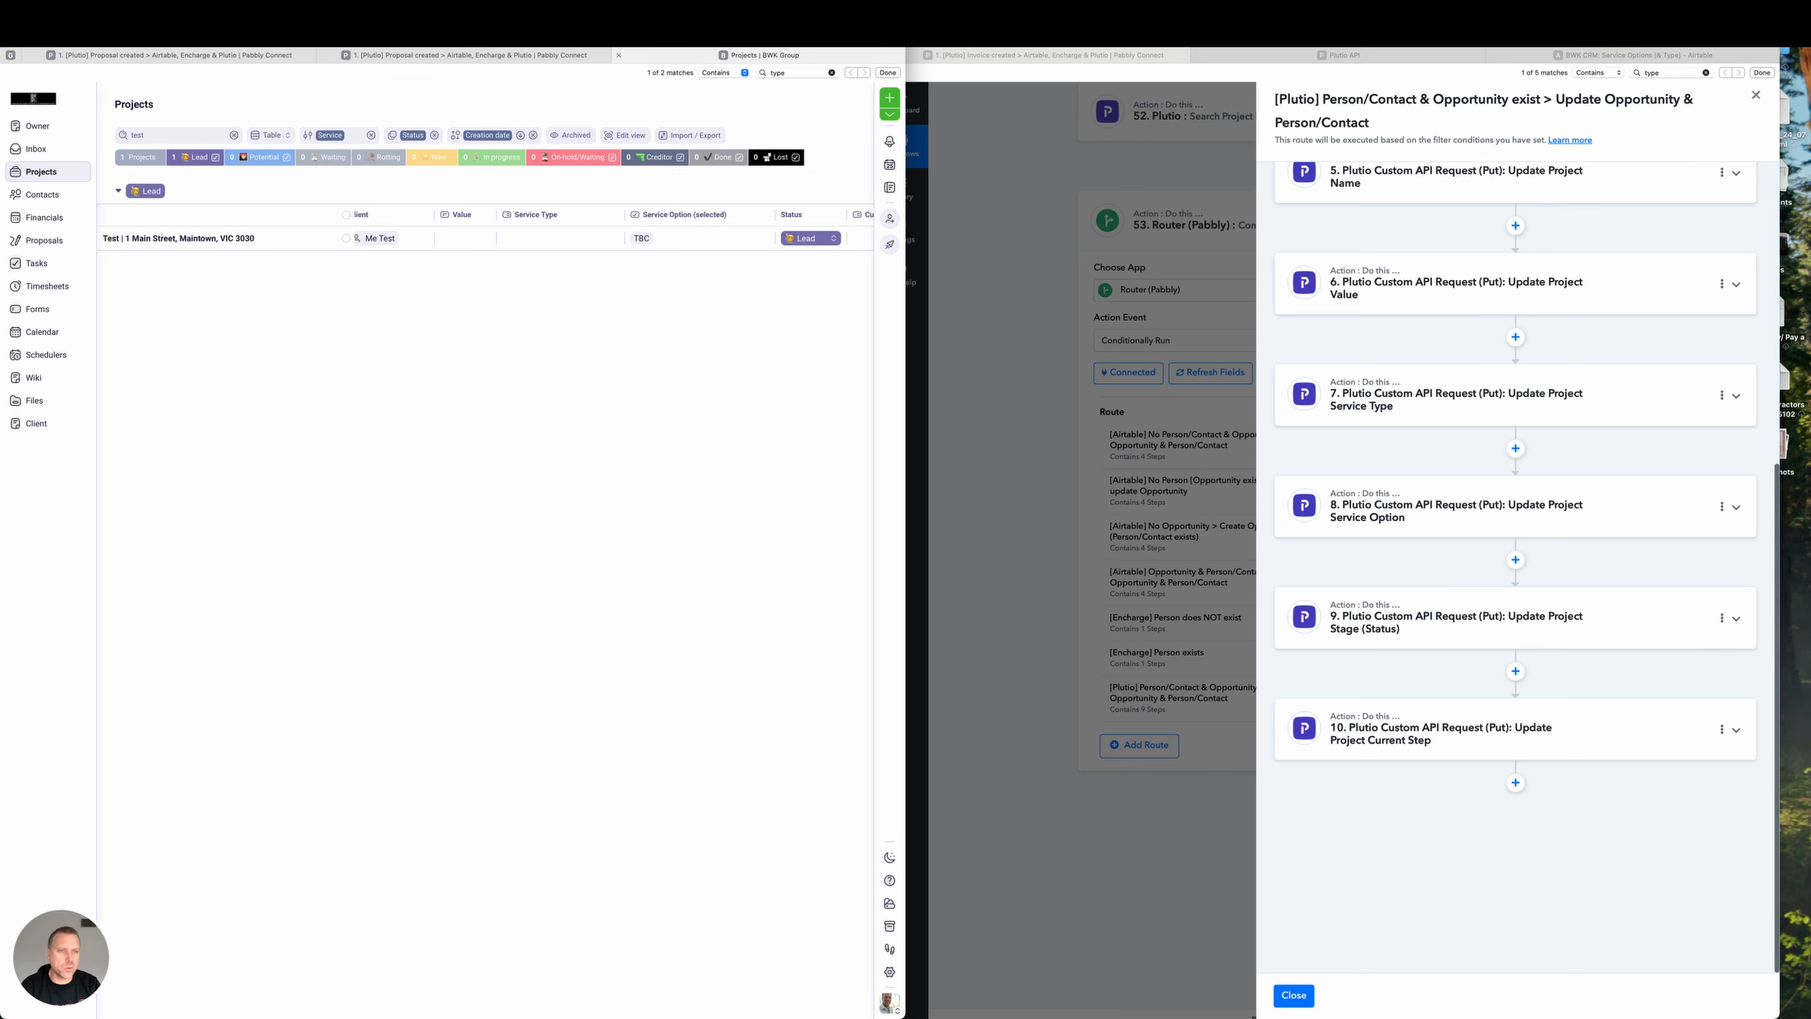
pyautogui.click(1226, 447)
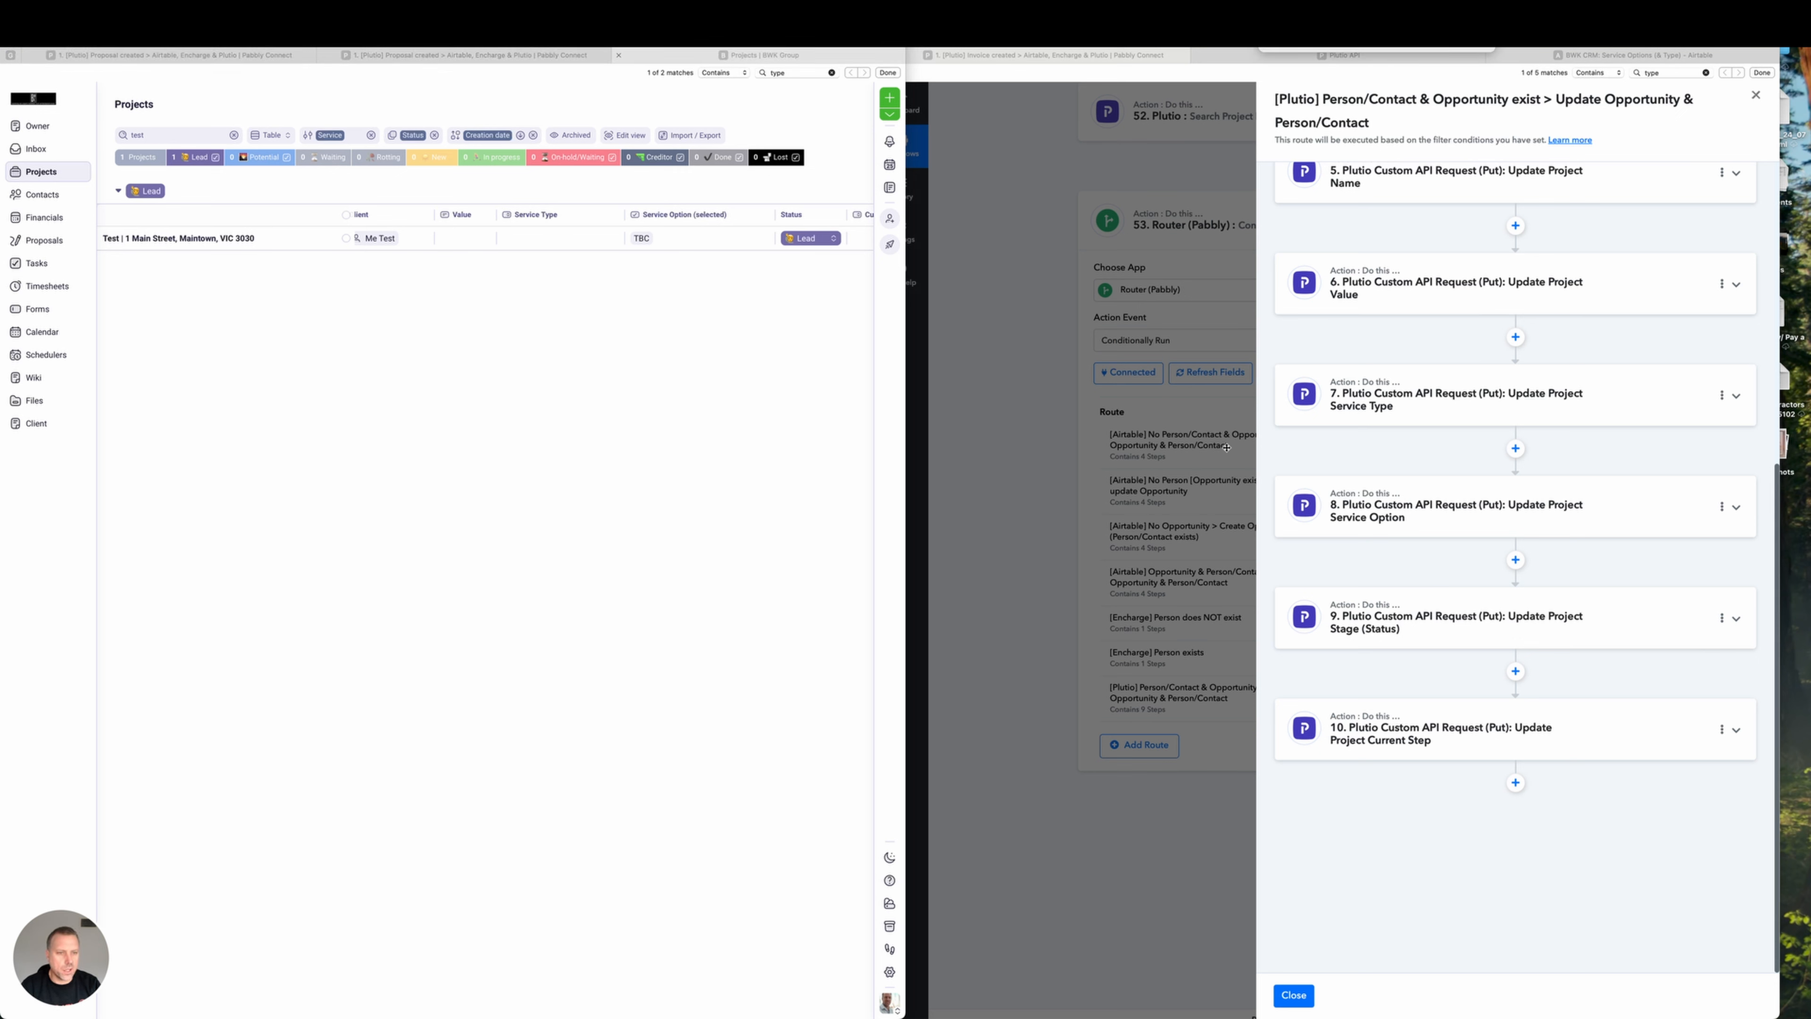
pyautogui.moveTo(1050, 557)
pyautogui.mouseDown()
pyautogui.moveTo(1148, 476)
pyautogui.moveTo(1294, 289)
pyautogui.moveTo(1327, 405)
pyautogui.moveTo(1335, 608)
pyautogui.moveTo(1367, 616)
pyautogui.moveTo(1351, 674)
pyautogui.moveTo(1380, 727)
pyautogui.moveTo(1288, 272)
pyautogui.moveTo(1331, 292)
pyautogui.mouseUp()
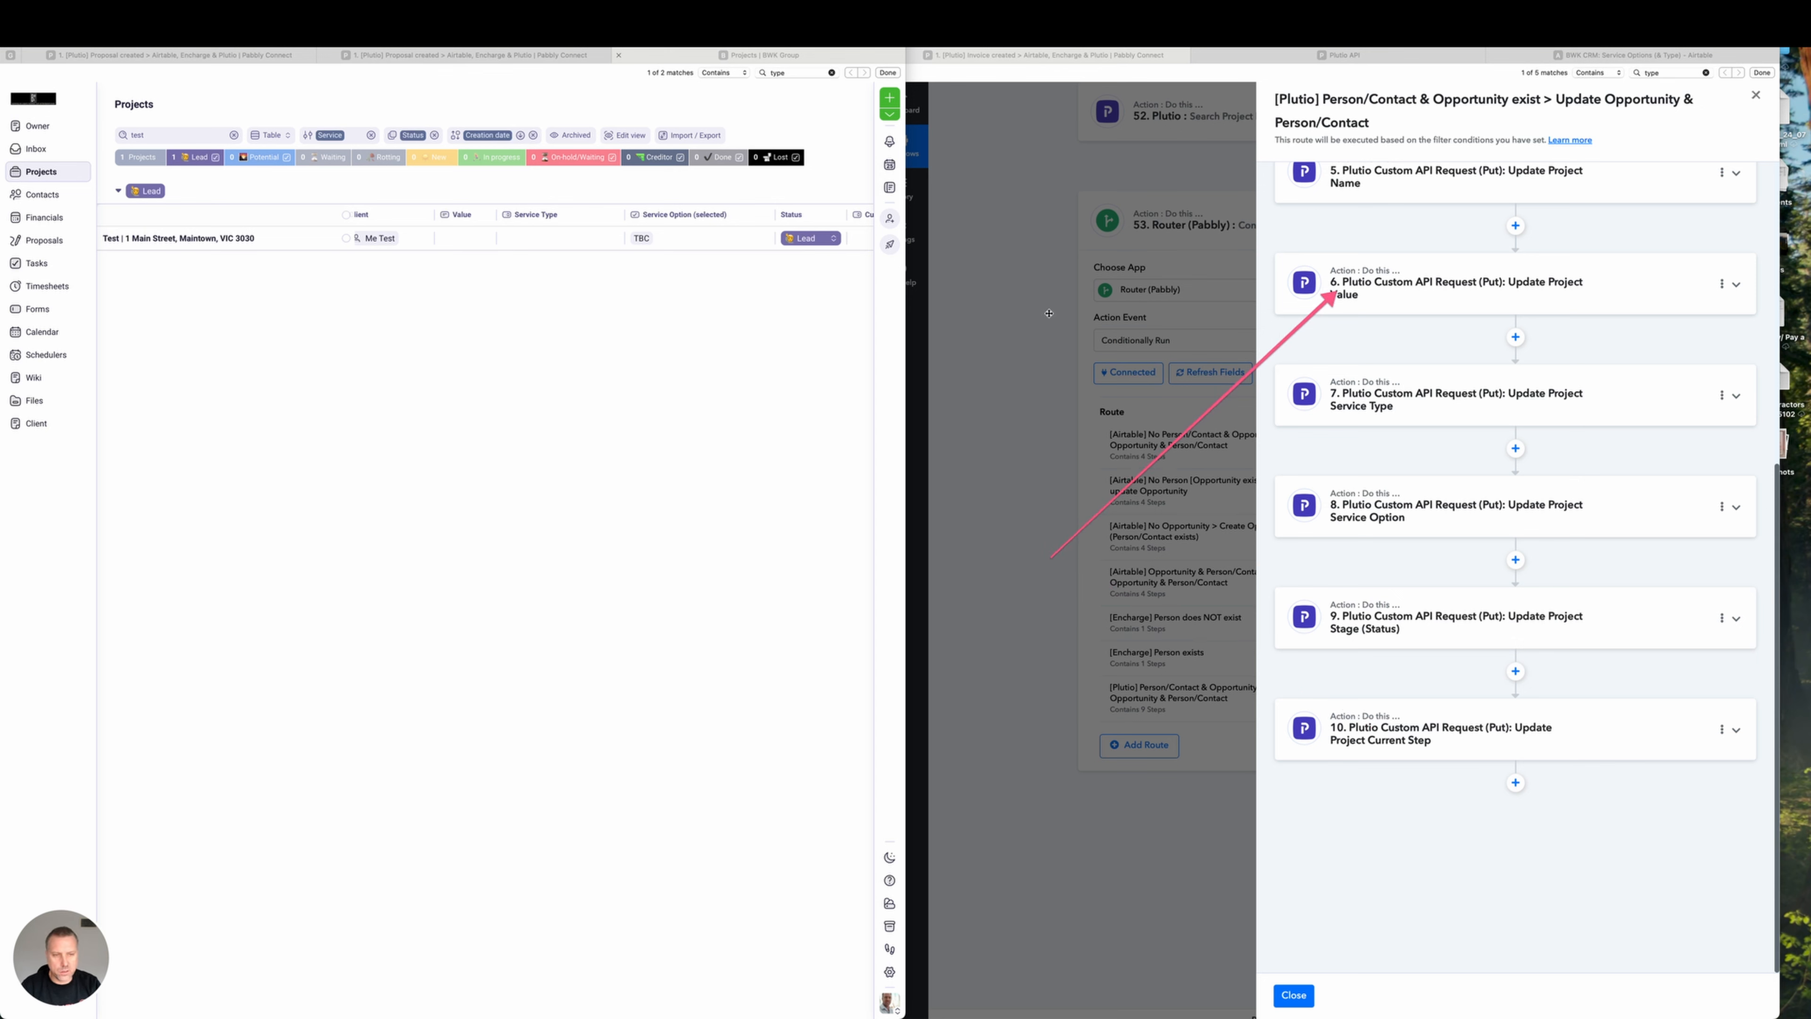
pyautogui.moveTo(1249, 369)
pyautogui.mouseDown()
pyautogui.moveTo(363, 304)
pyautogui.moveTo(1322, 468)
pyautogui.moveTo(1210, 375)
pyautogui.mouseUp()
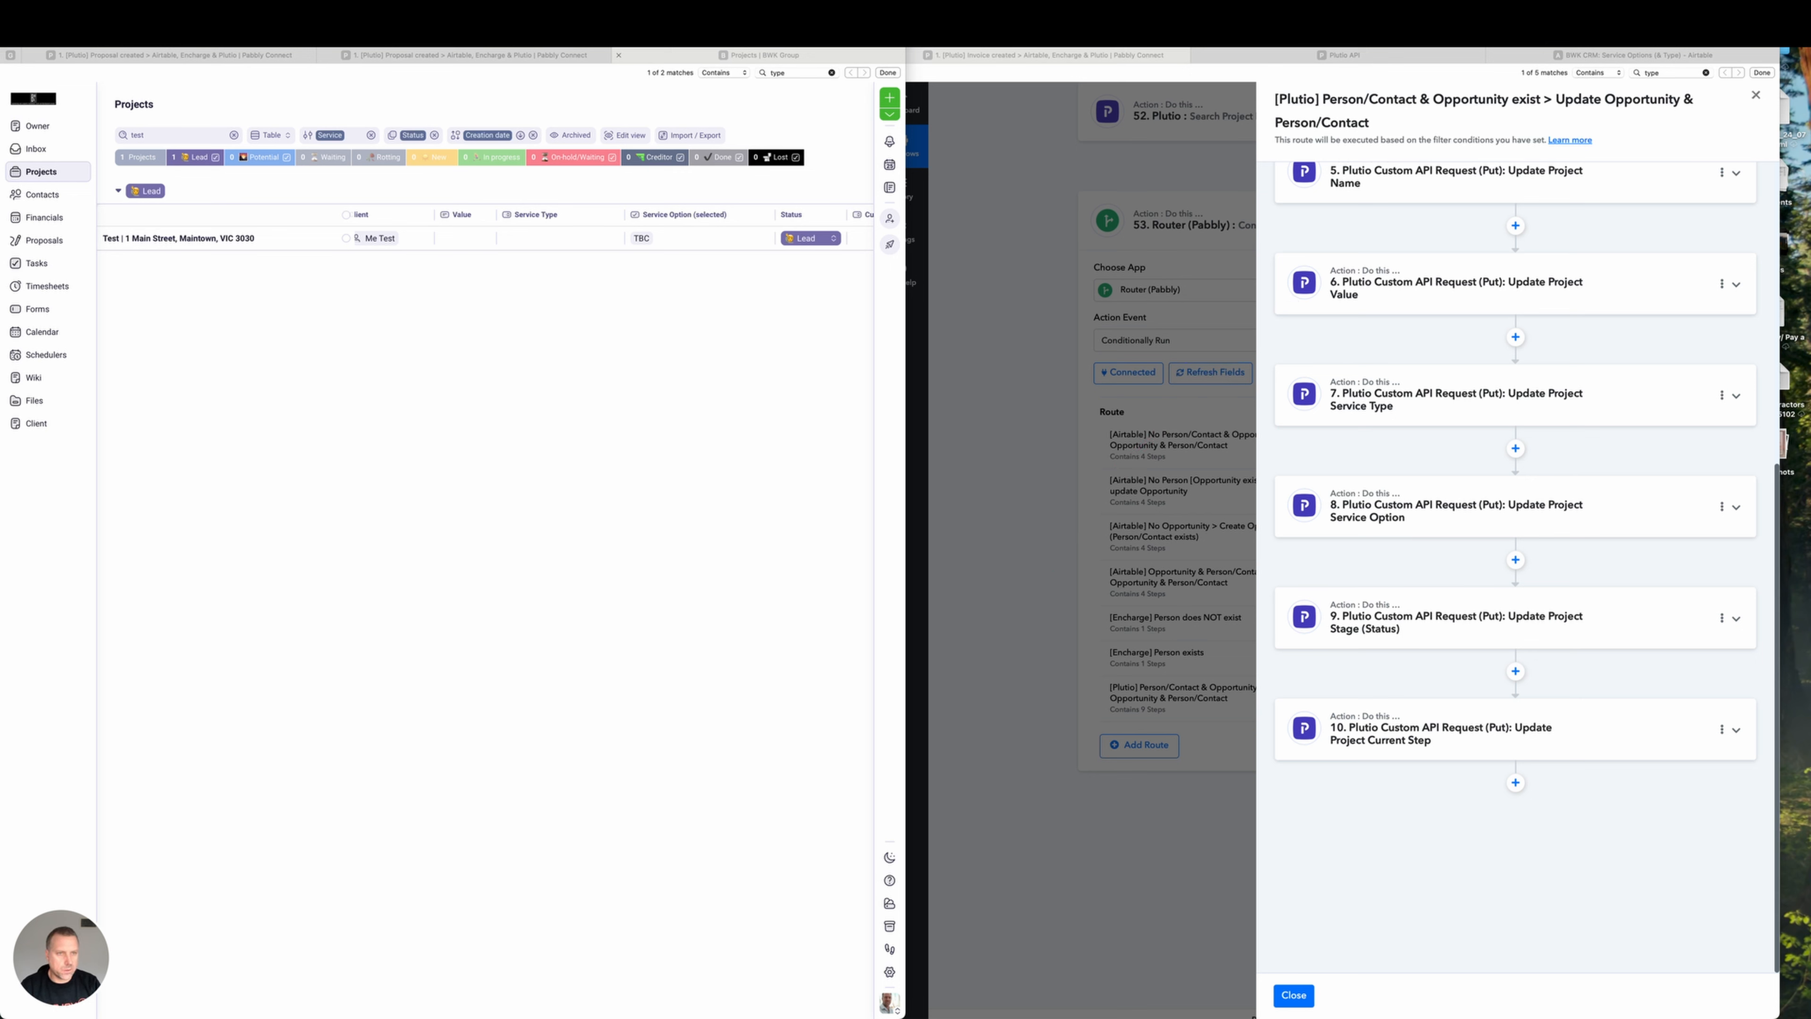
# Expand the Update Project Value request, save and send its test, and collapse it after checking the project in Plutio.
pyautogui.click(1735, 283)
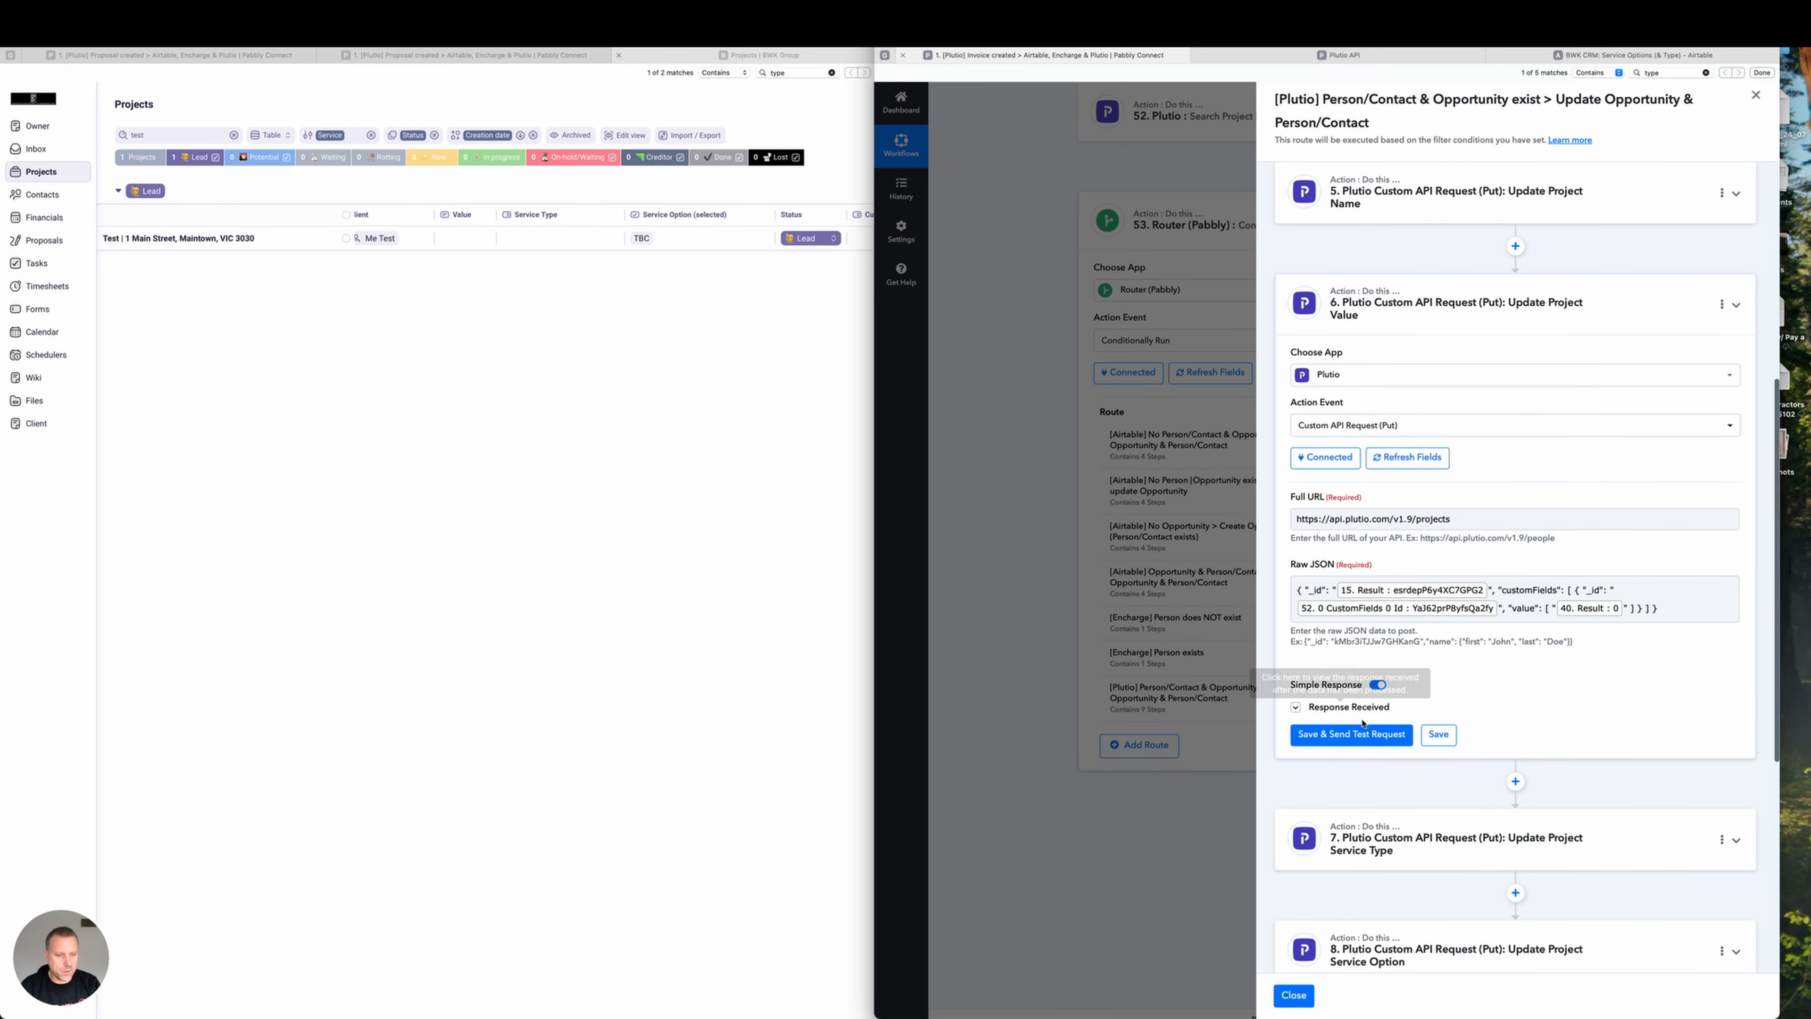
pyautogui.click(1364, 740)
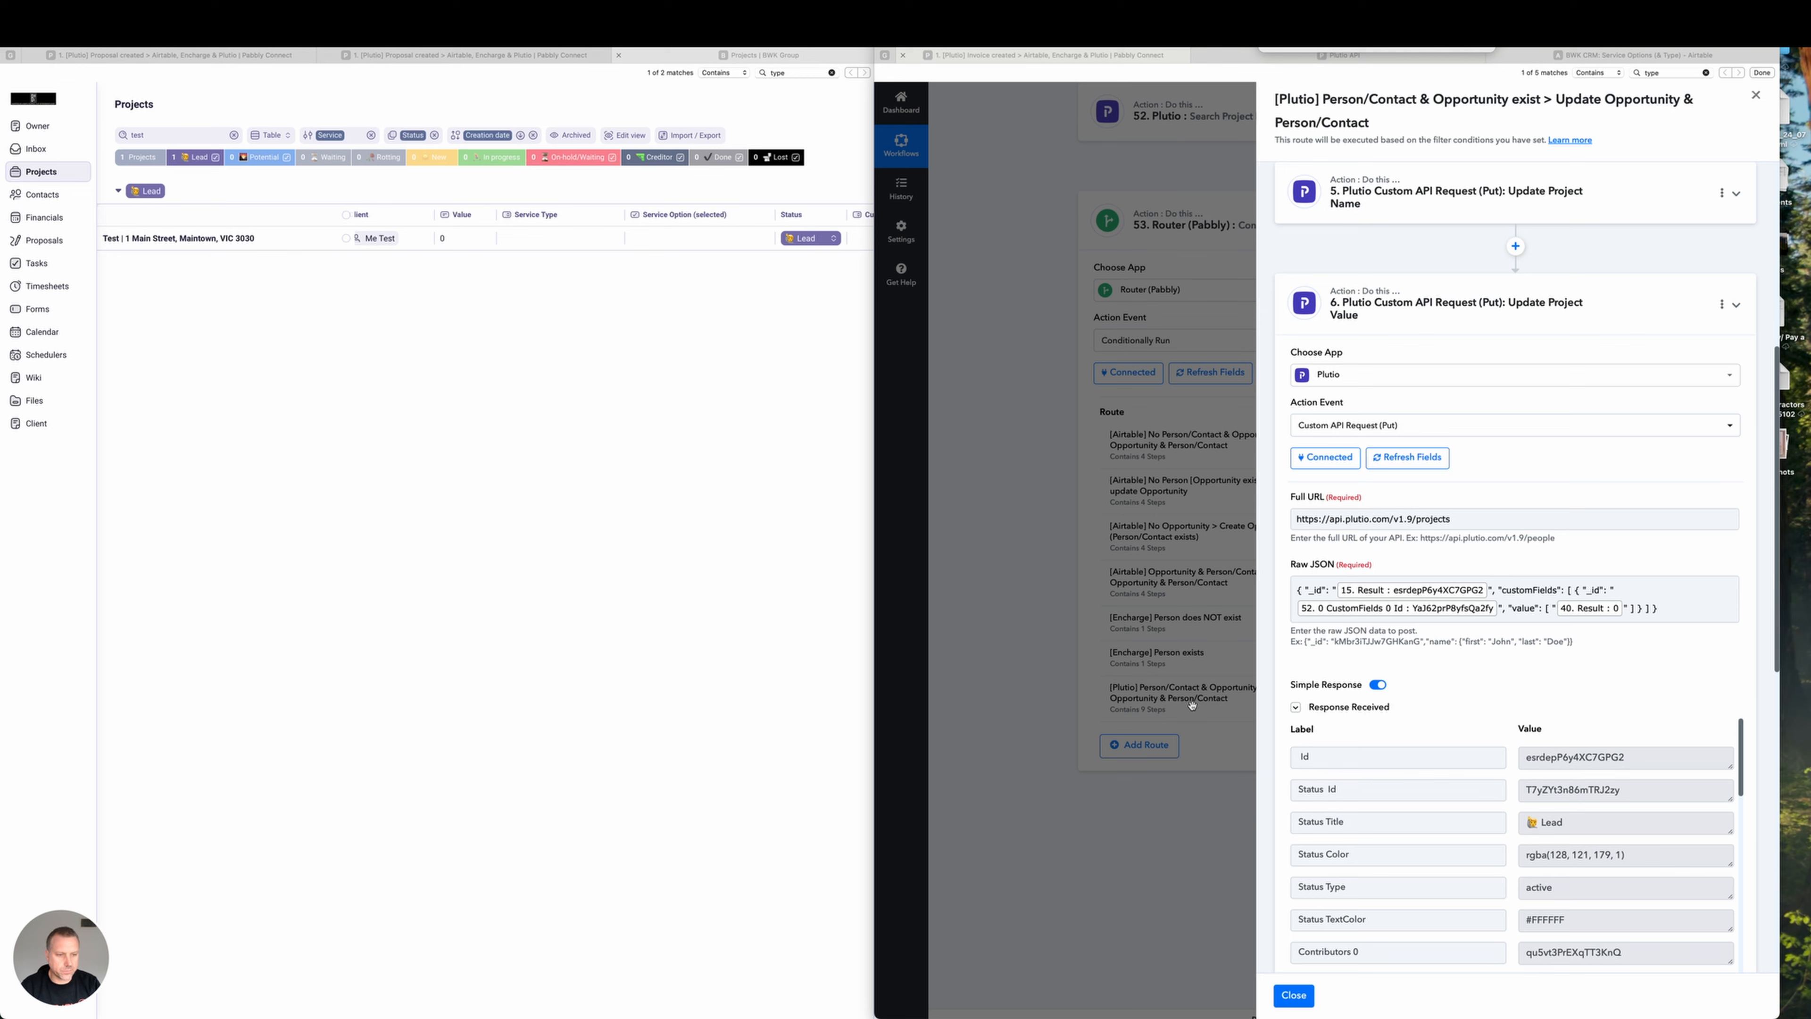
pyautogui.moveTo(1217, 723)
pyautogui.mouseDown()
pyautogui.moveTo(1617, 606)
pyautogui.moveTo(933, 526)
pyautogui.moveTo(457, 251)
pyautogui.mouseUp()
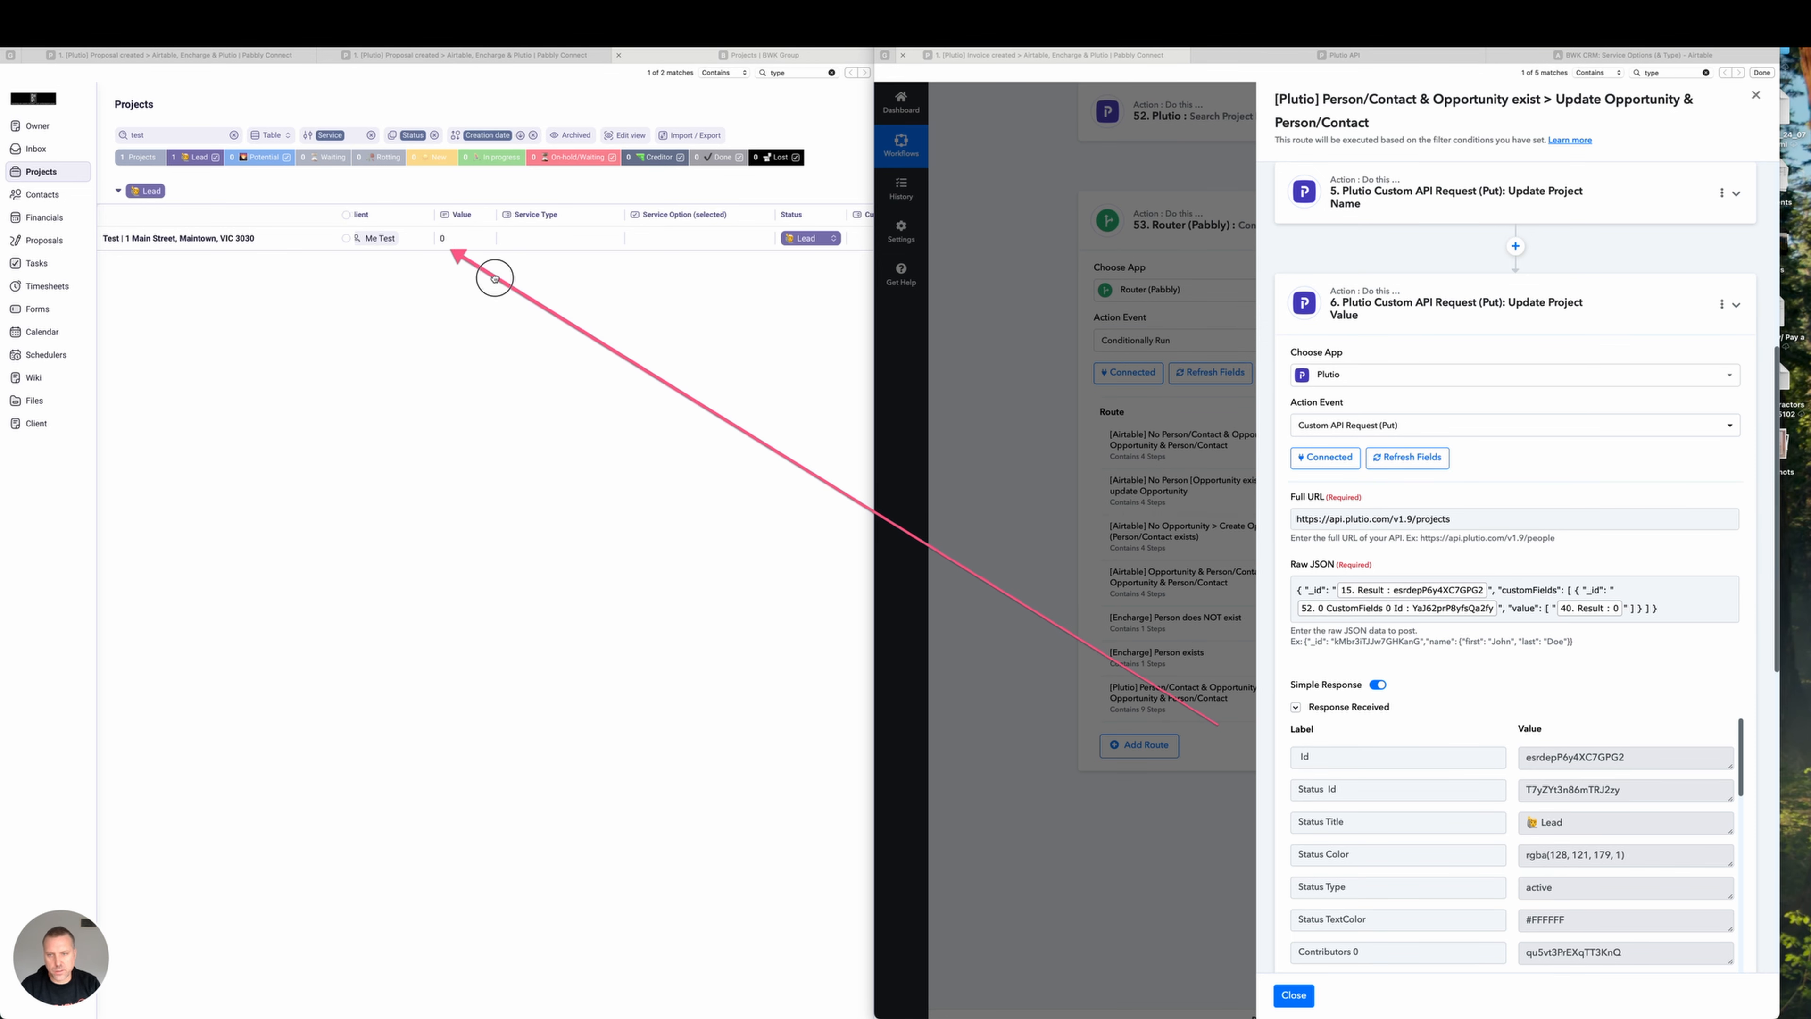
pyautogui.click(1737, 306)
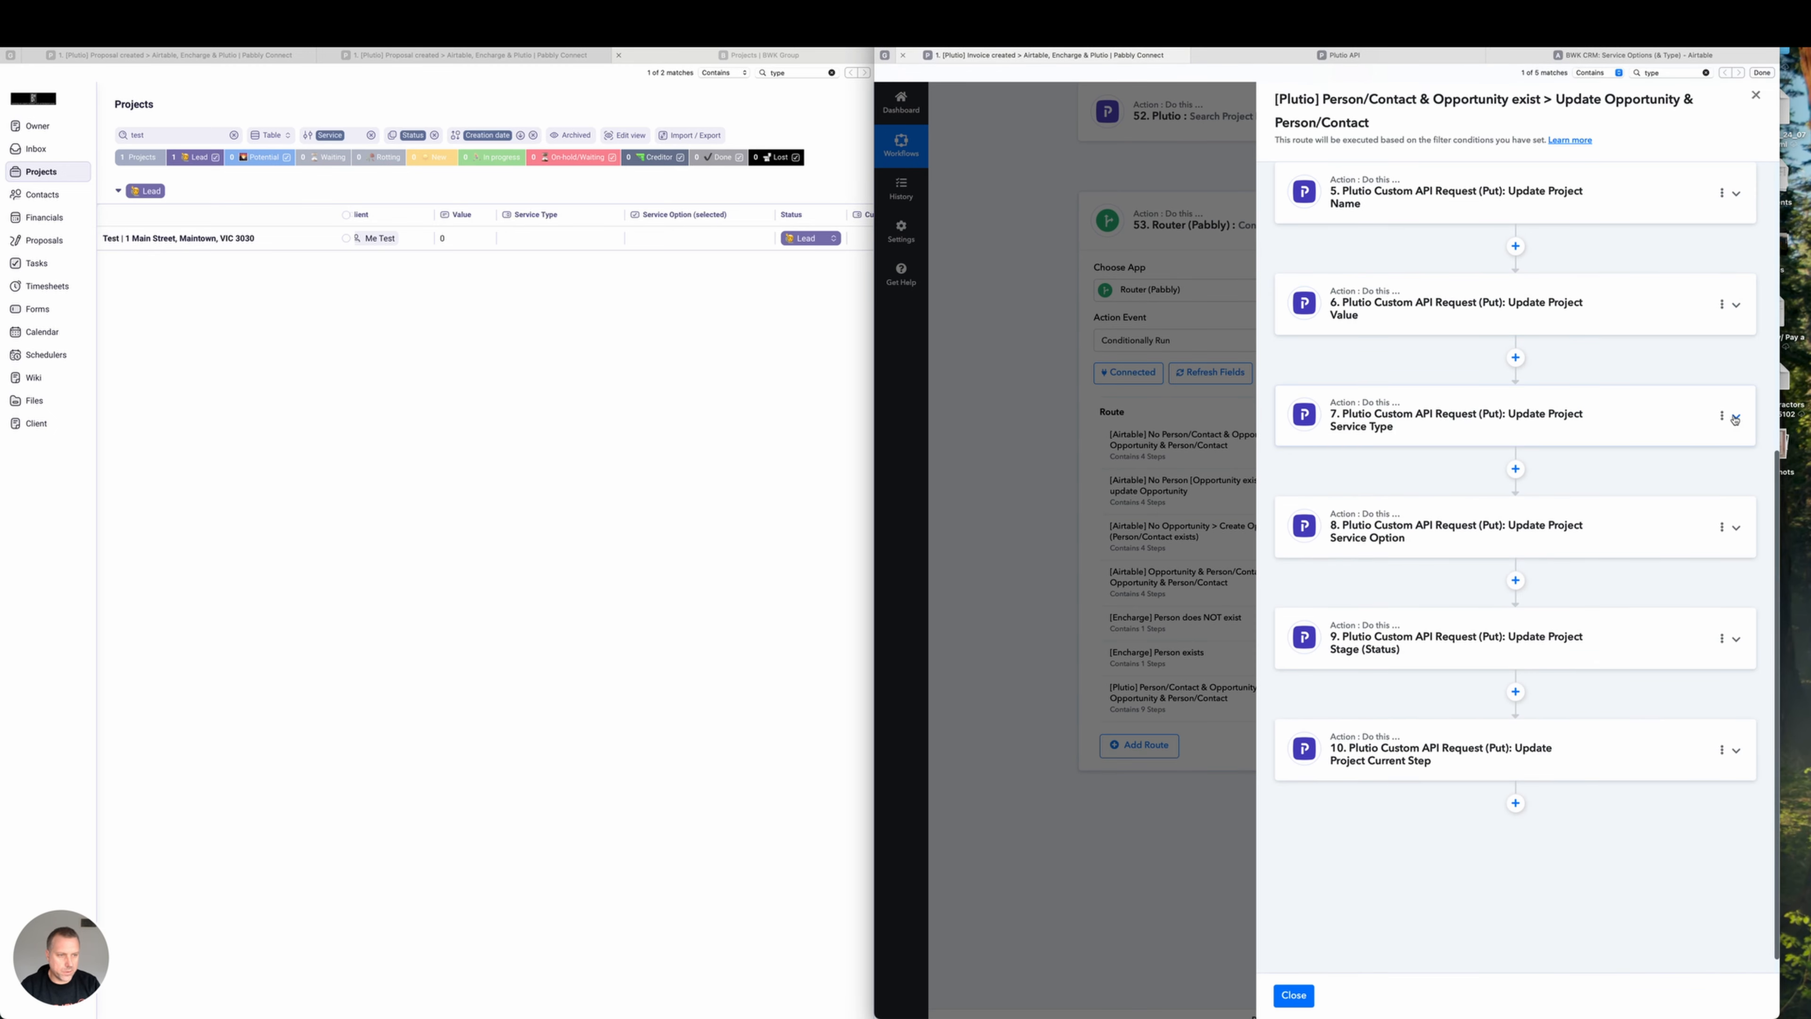
# Expand the Update Project Service Type request, save and send its test, and collapse it.
pyautogui.click(1736, 417)
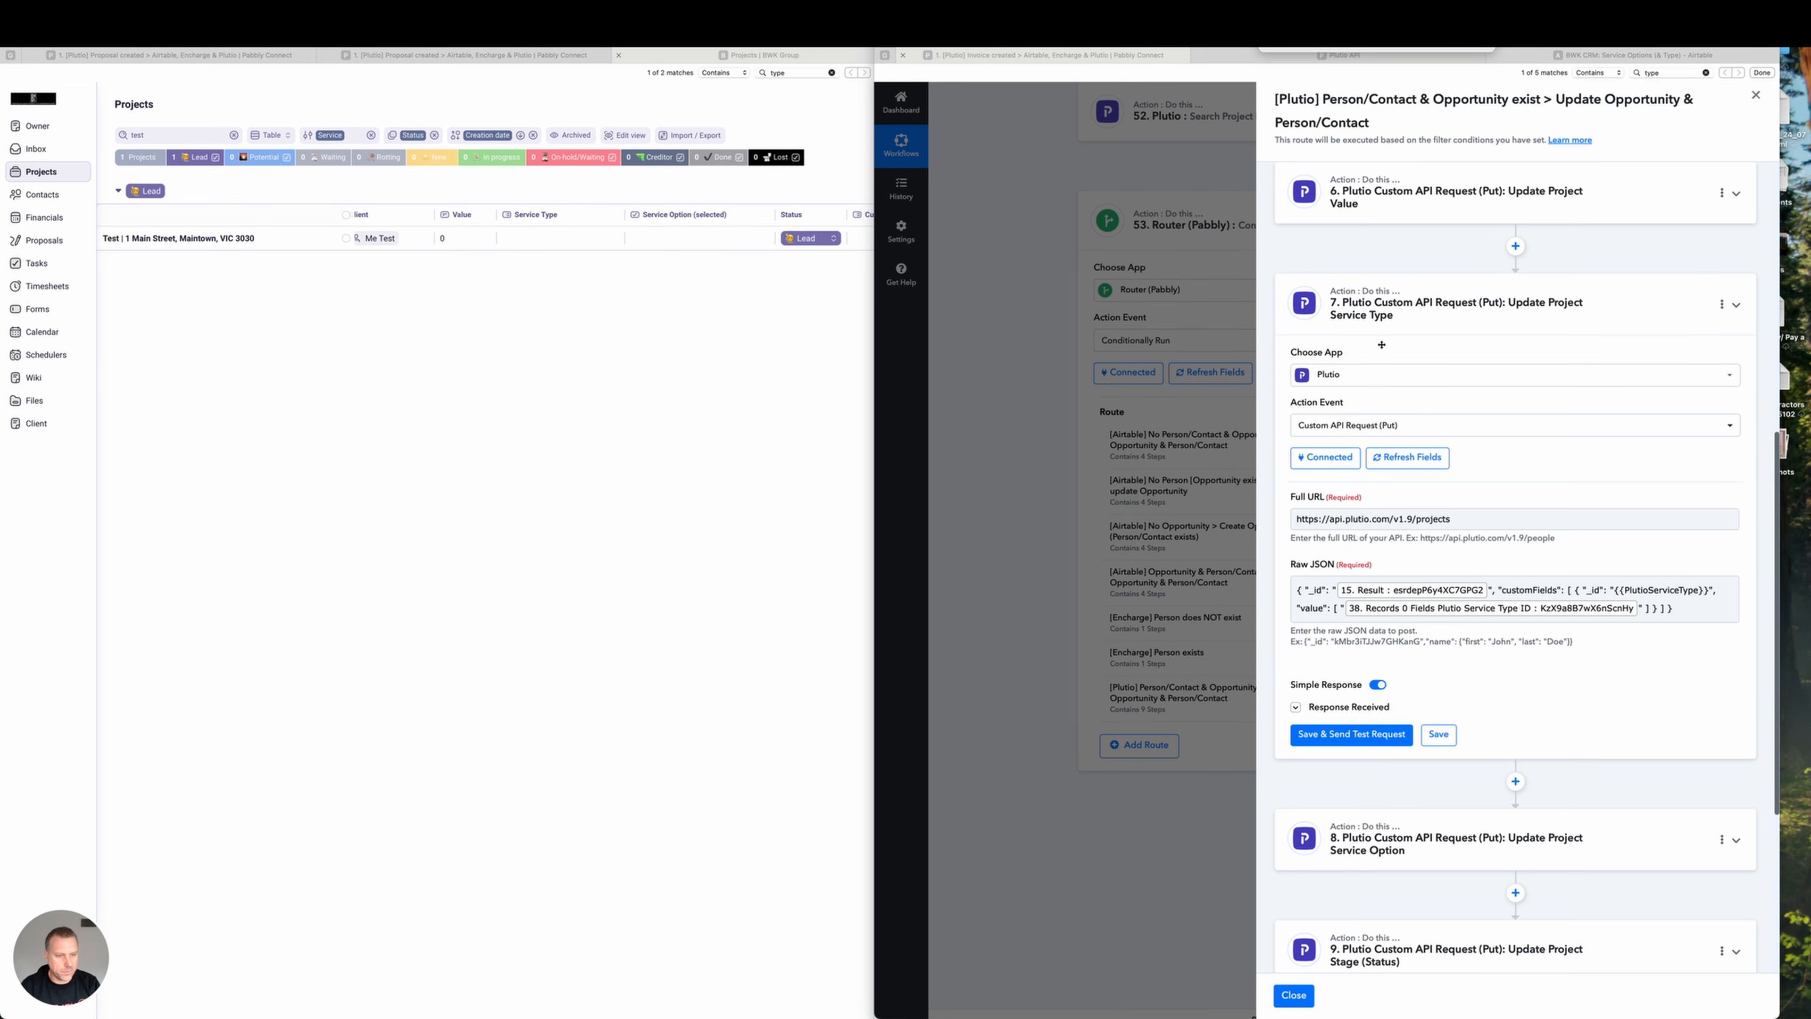
pyautogui.moveTo(1036, 838)
pyautogui.mouseDown()
pyautogui.moveTo(1496, 606)
pyautogui.moveTo(1572, 617)
pyautogui.moveTo(1319, 528)
pyautogui.moveTo(755, 384)
pyautogui.moveTo(538, 230)
pyautogui.moveTo(1314, 631)
pyautogui.moveTo(1447, 627)
pyautogui.moveTo(1431, 637)
pyautogui.mouseUp()
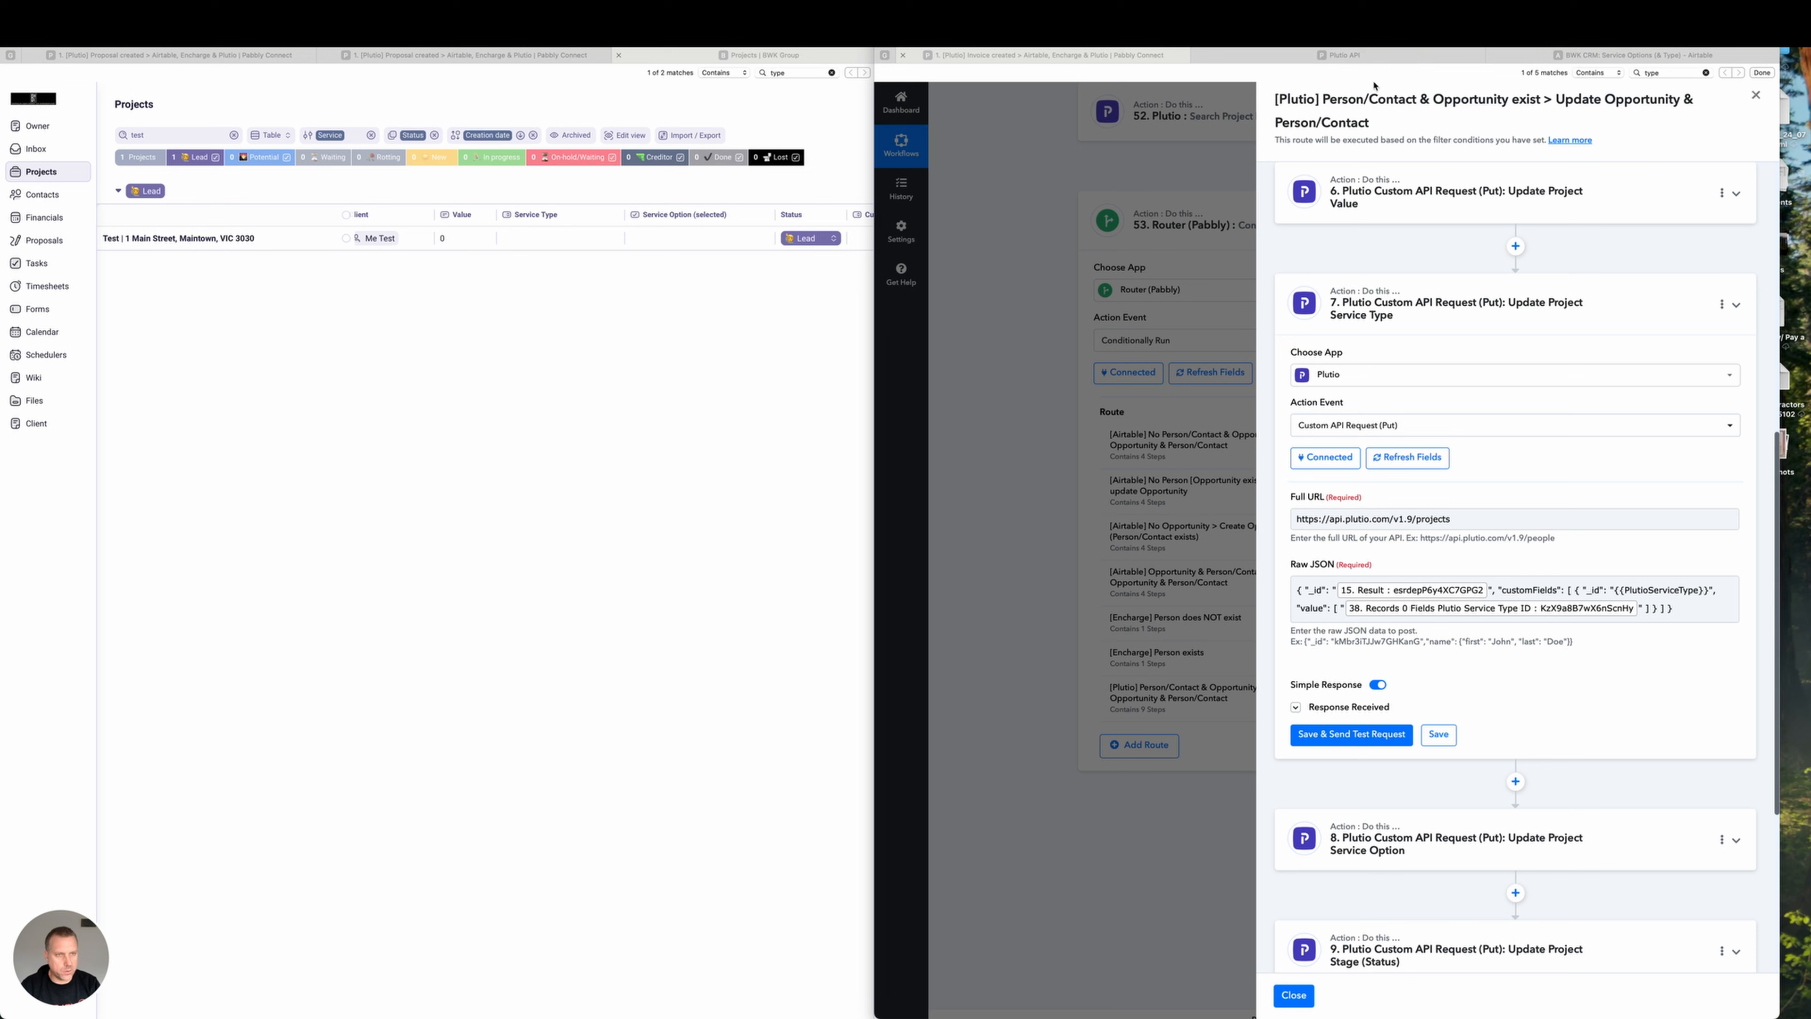
pyautogui.click(1376, 744)
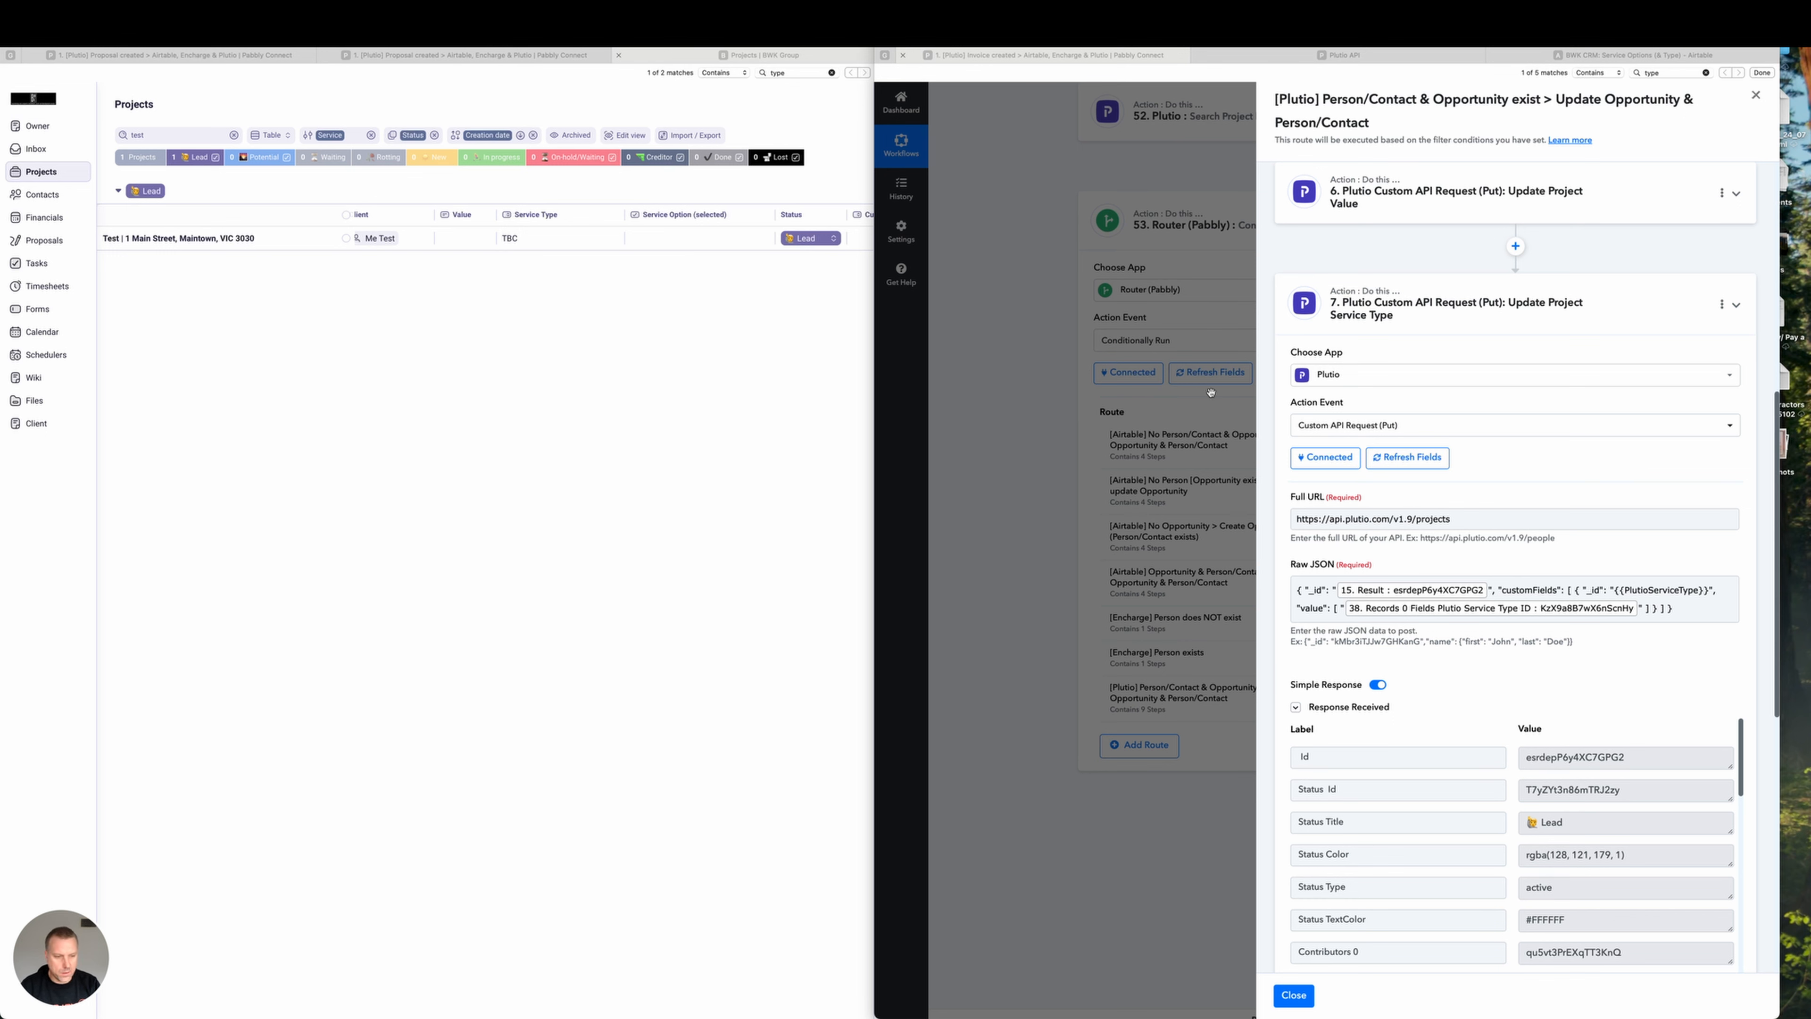
pyautogui.click(1734, 304)
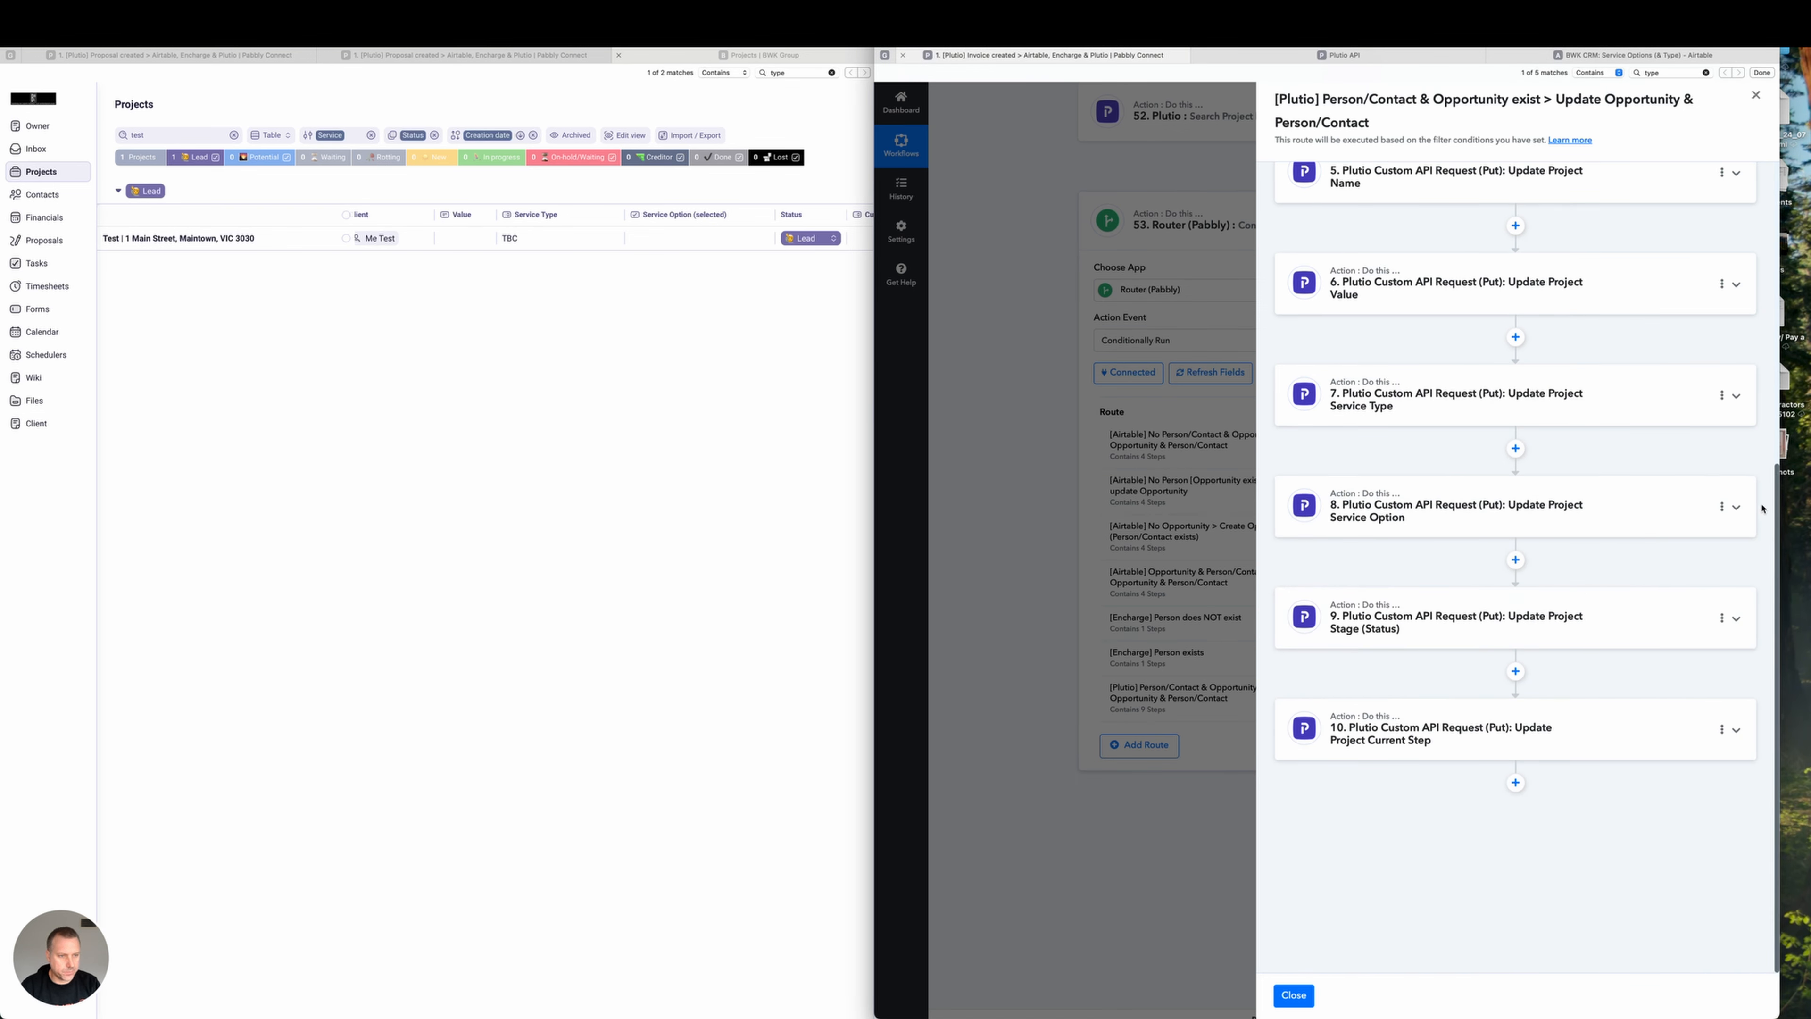
# Expand the Update Project Service Option request, save and send its test, and check the project's custom fields in Plutio.
pyautogui.click(1737, 509)
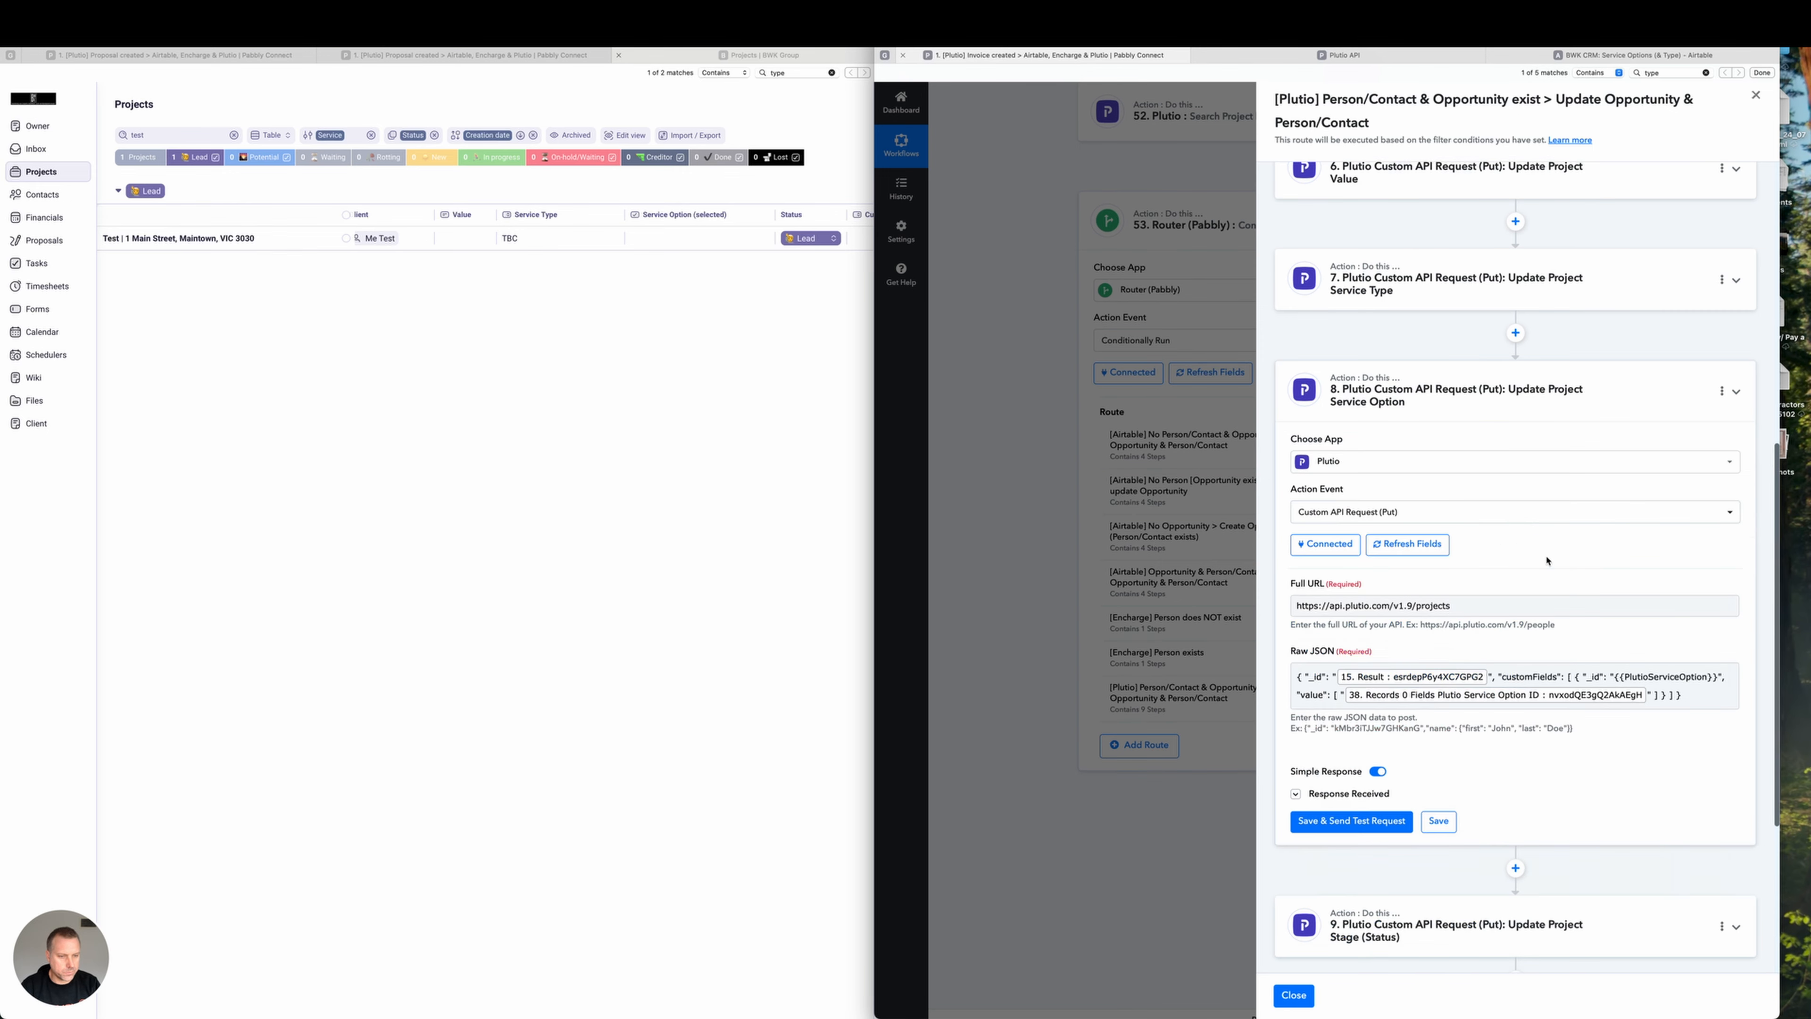
pyautogui.scroll(-1, 1470, 598)
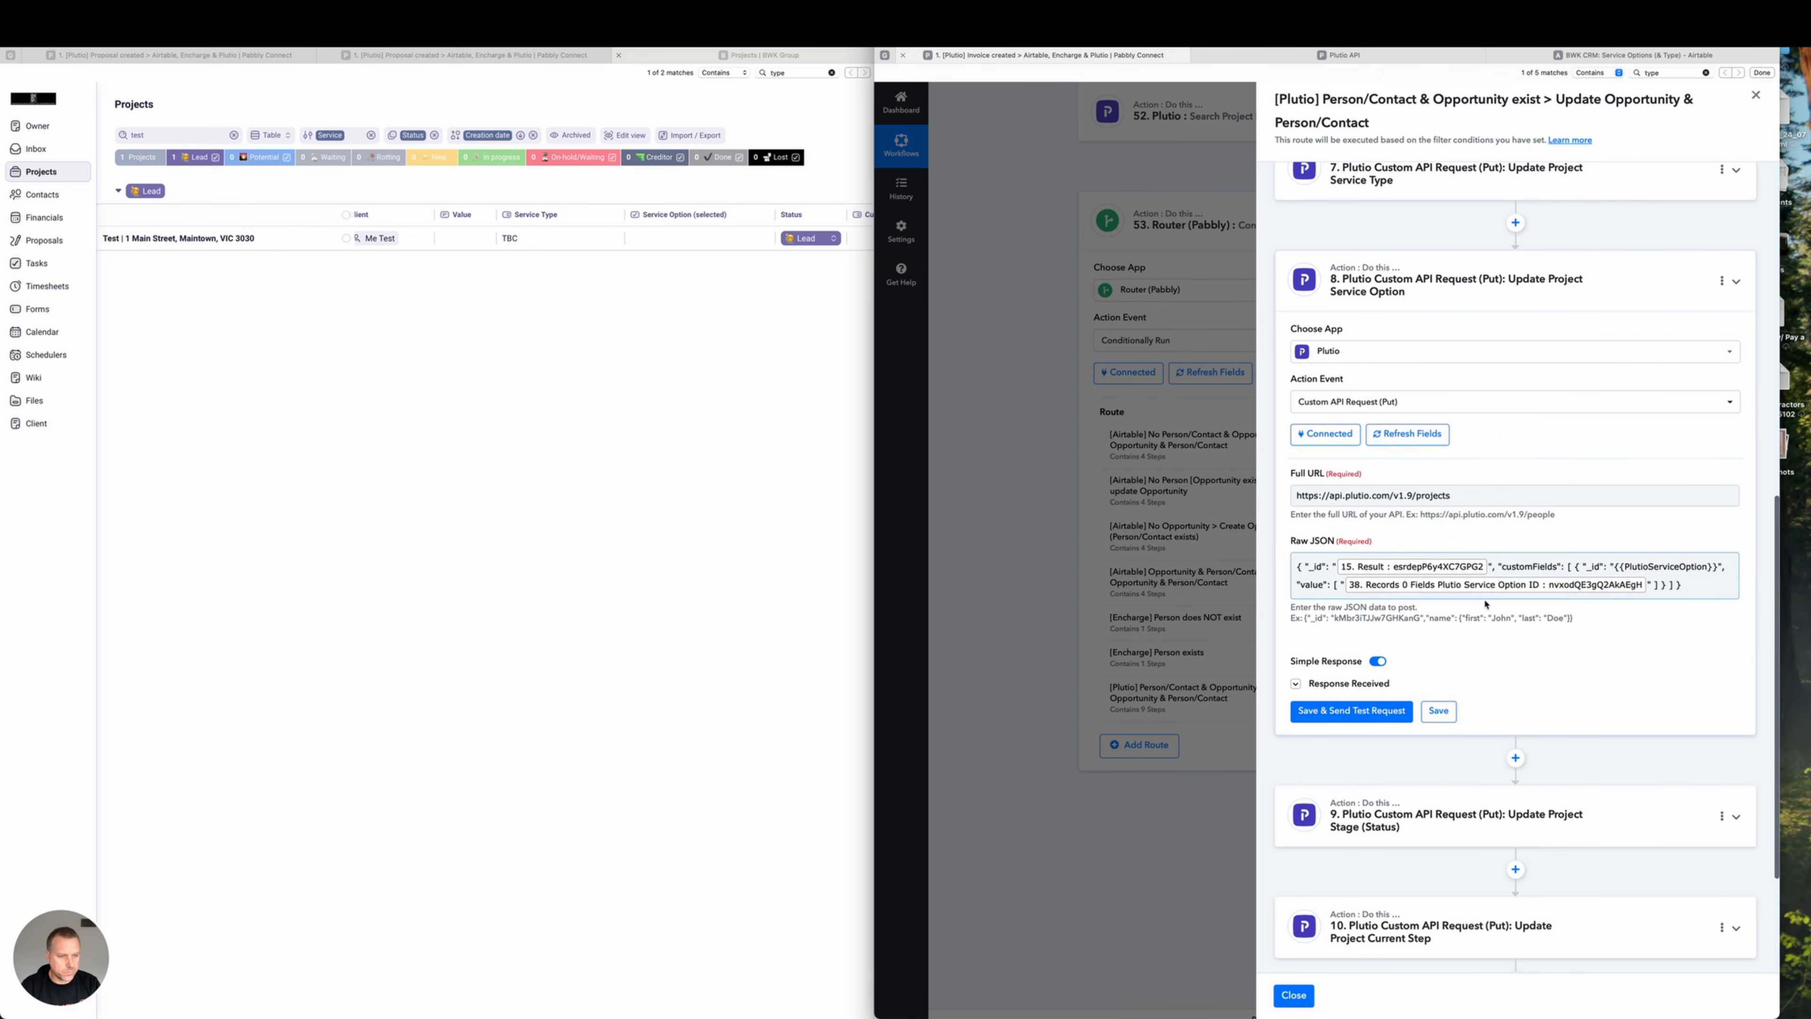
pyautogui.click(1358, 719)
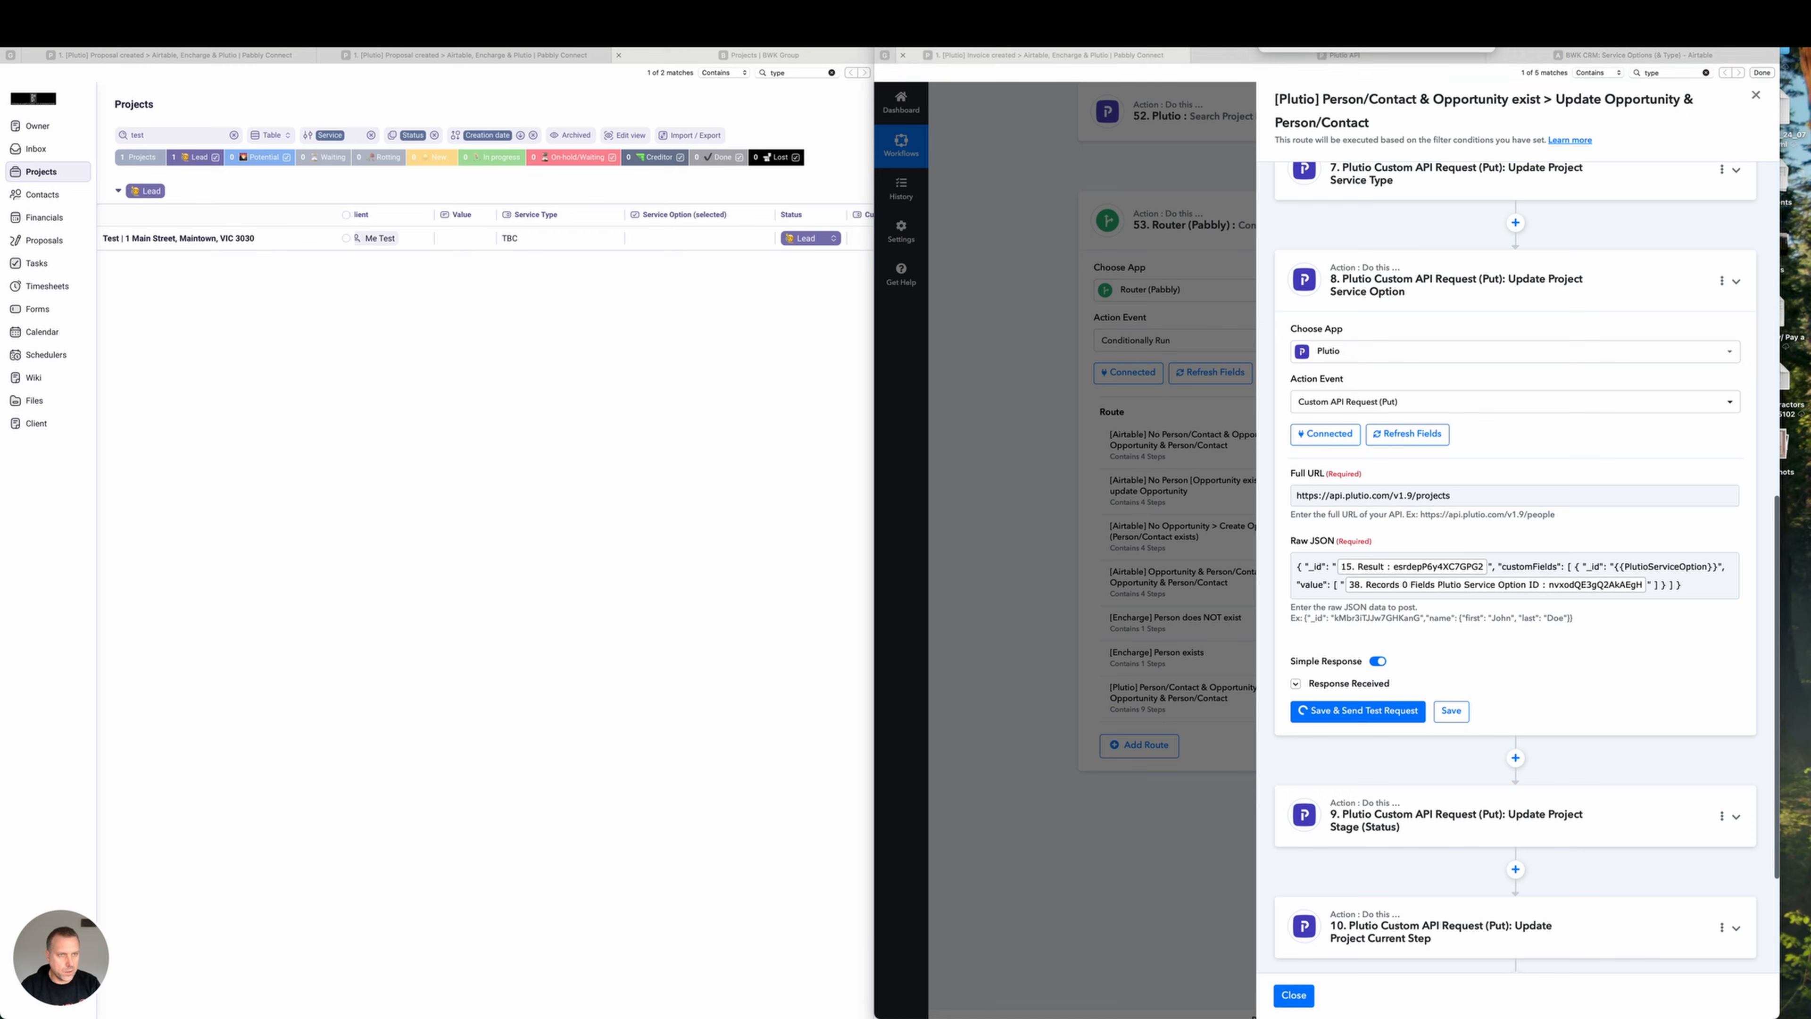
pyautogui.moveTo(549, 462)
pyautogui.mouseDown()
pyautogui.moveTo(643, 255)
pyautogui.moveTo(746, 358)
pyautogui.moveTo(993, 492)
pyautogui.moveTo(1633, 619)
pyautogui.moveTo(831, 522)
pyautogui.mouseUp()
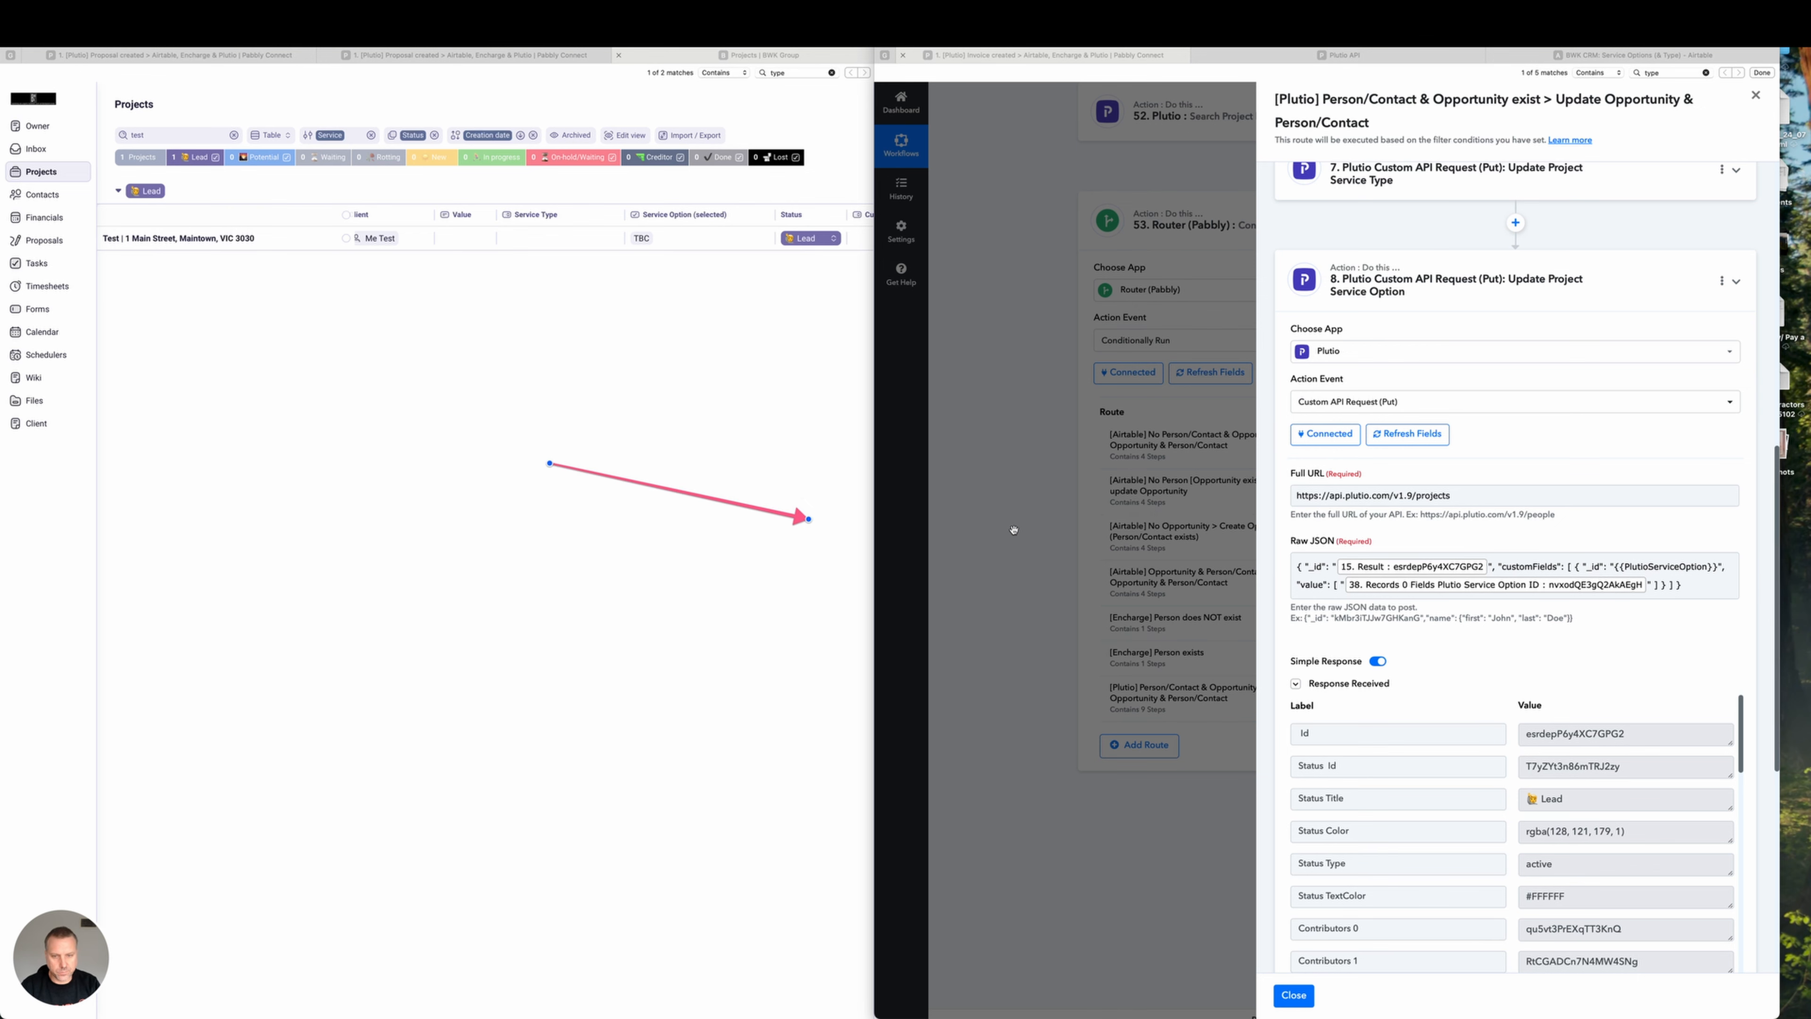
# Expand the Update Project Stage (Status) request, save and send its test, and collapse it after checking the project in Plutio.
pyautogui.scroll(-3, 1622, 665)
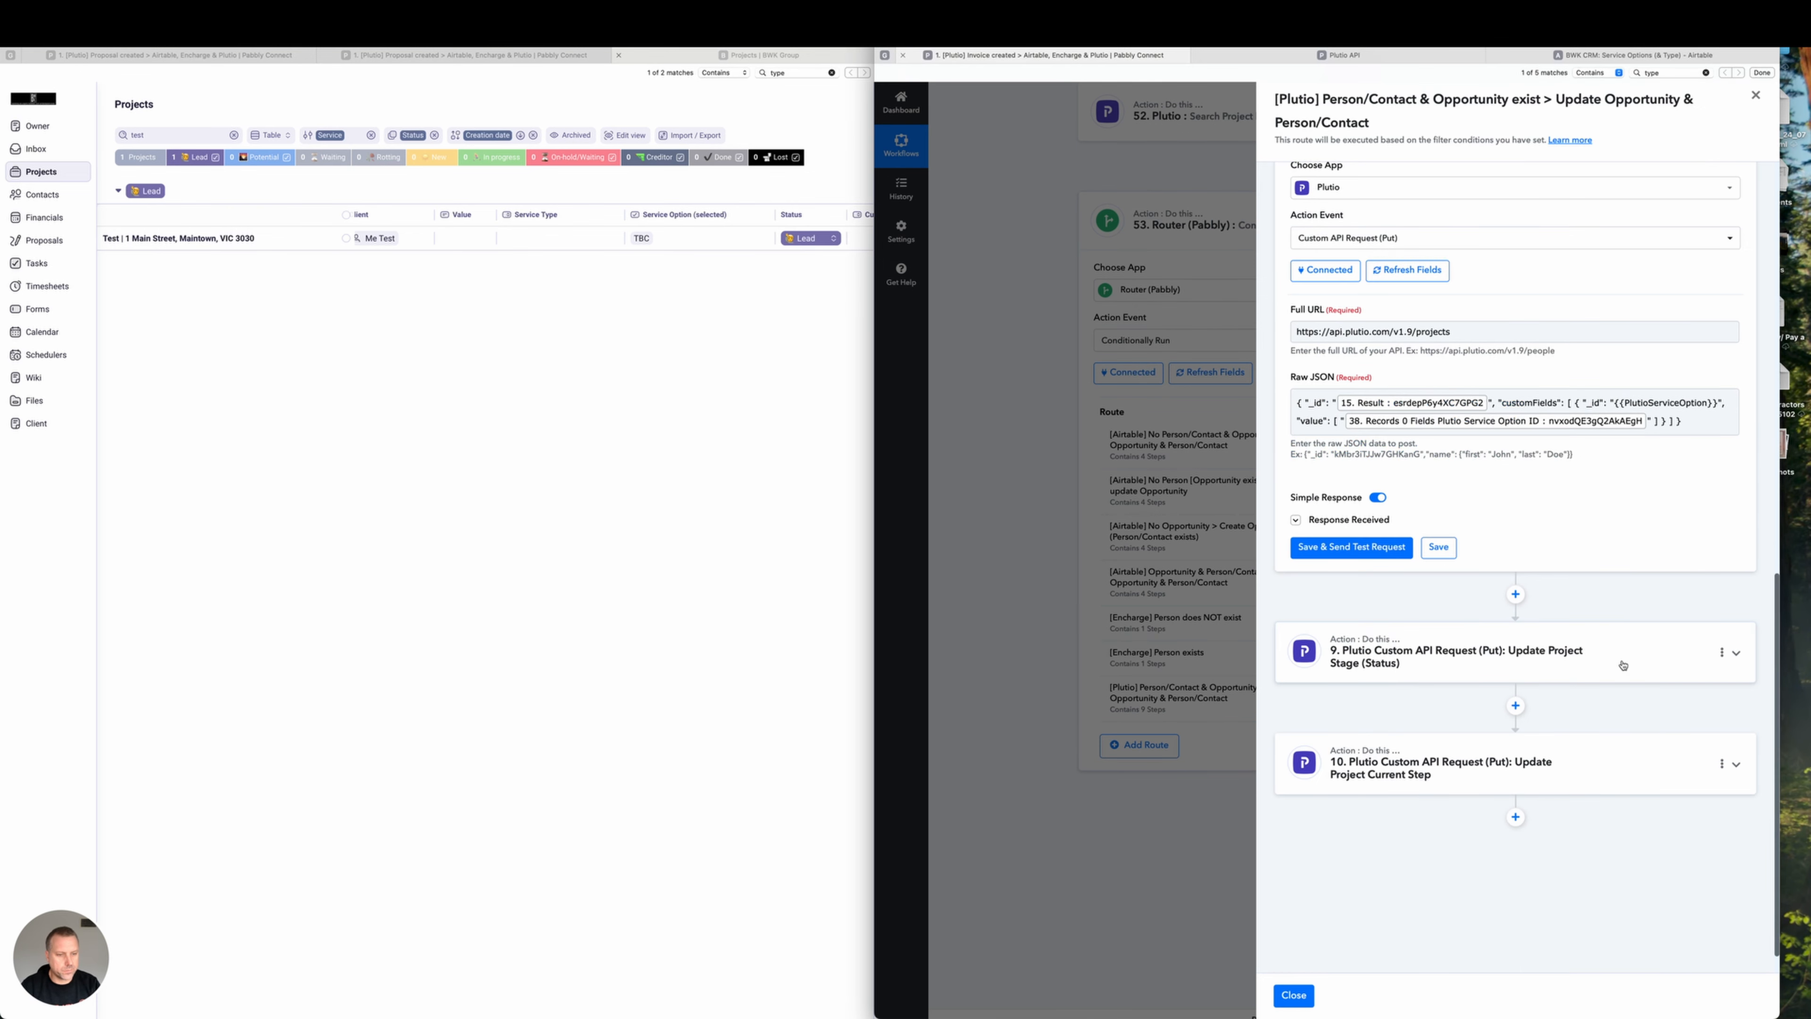
pyautogui.click(1623, 664)
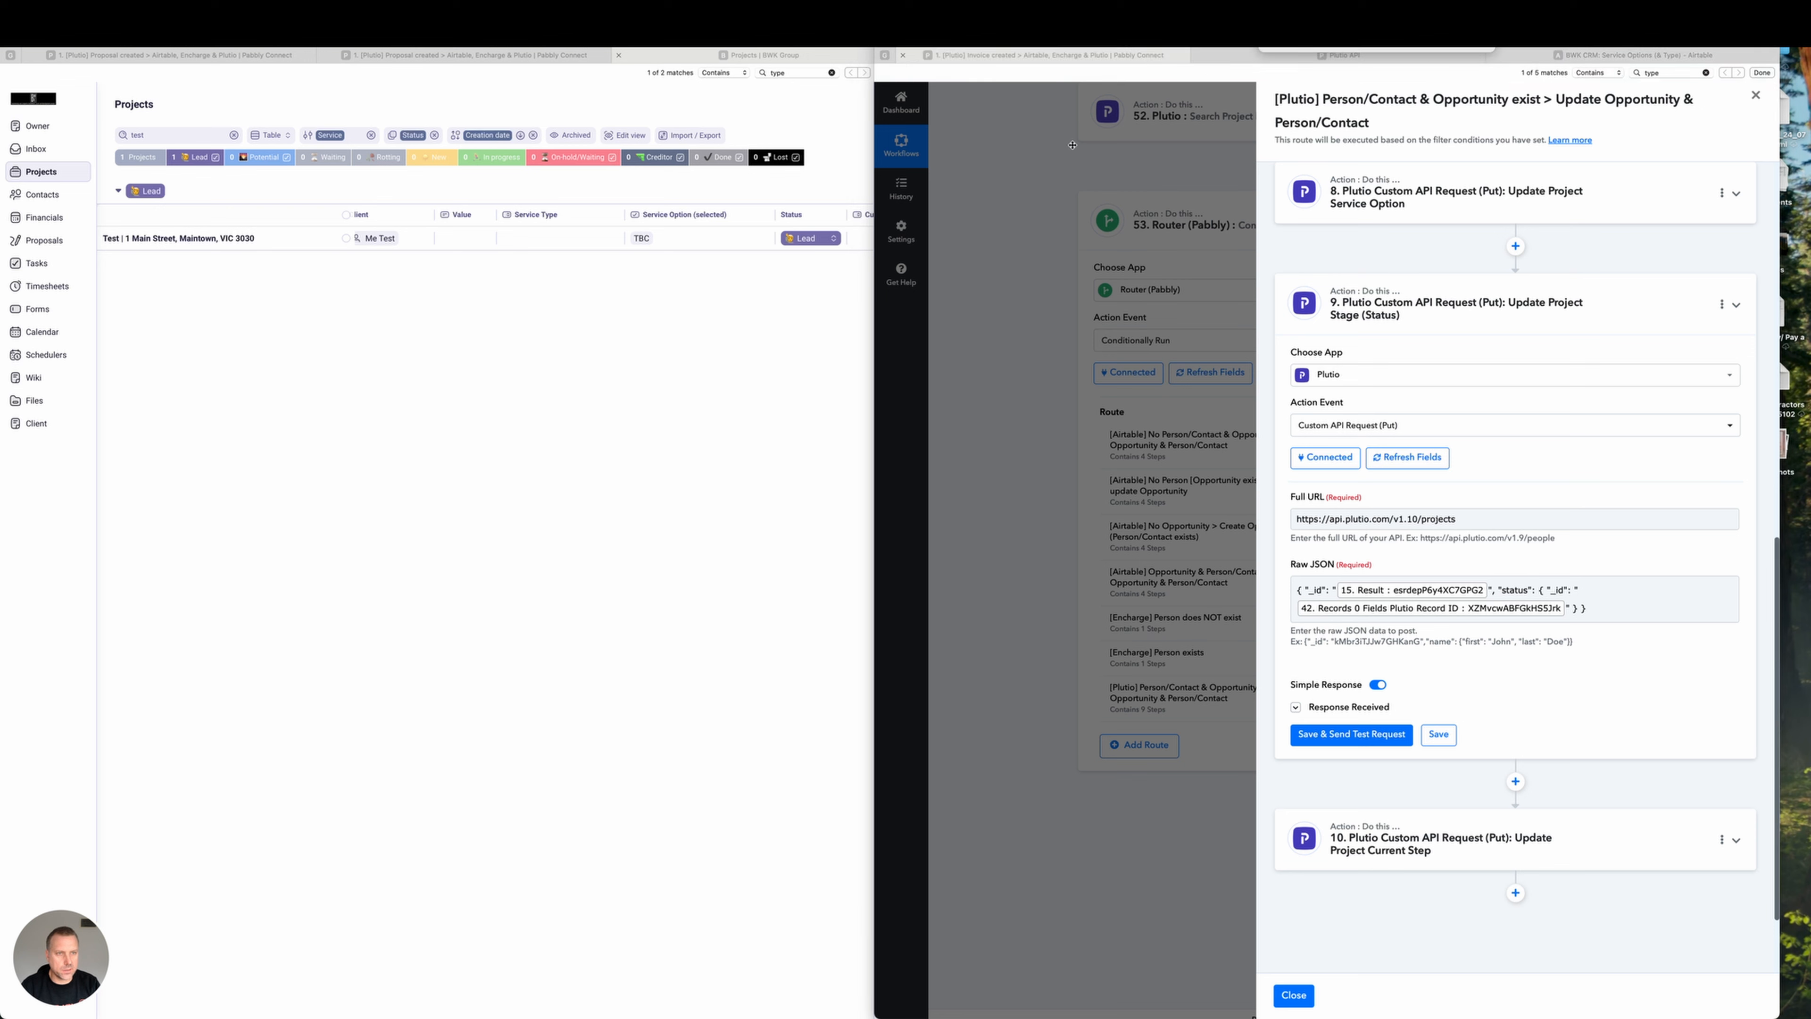
pyautogui.moveTo(764, 435); pyautogui.dragTo(821, 289)
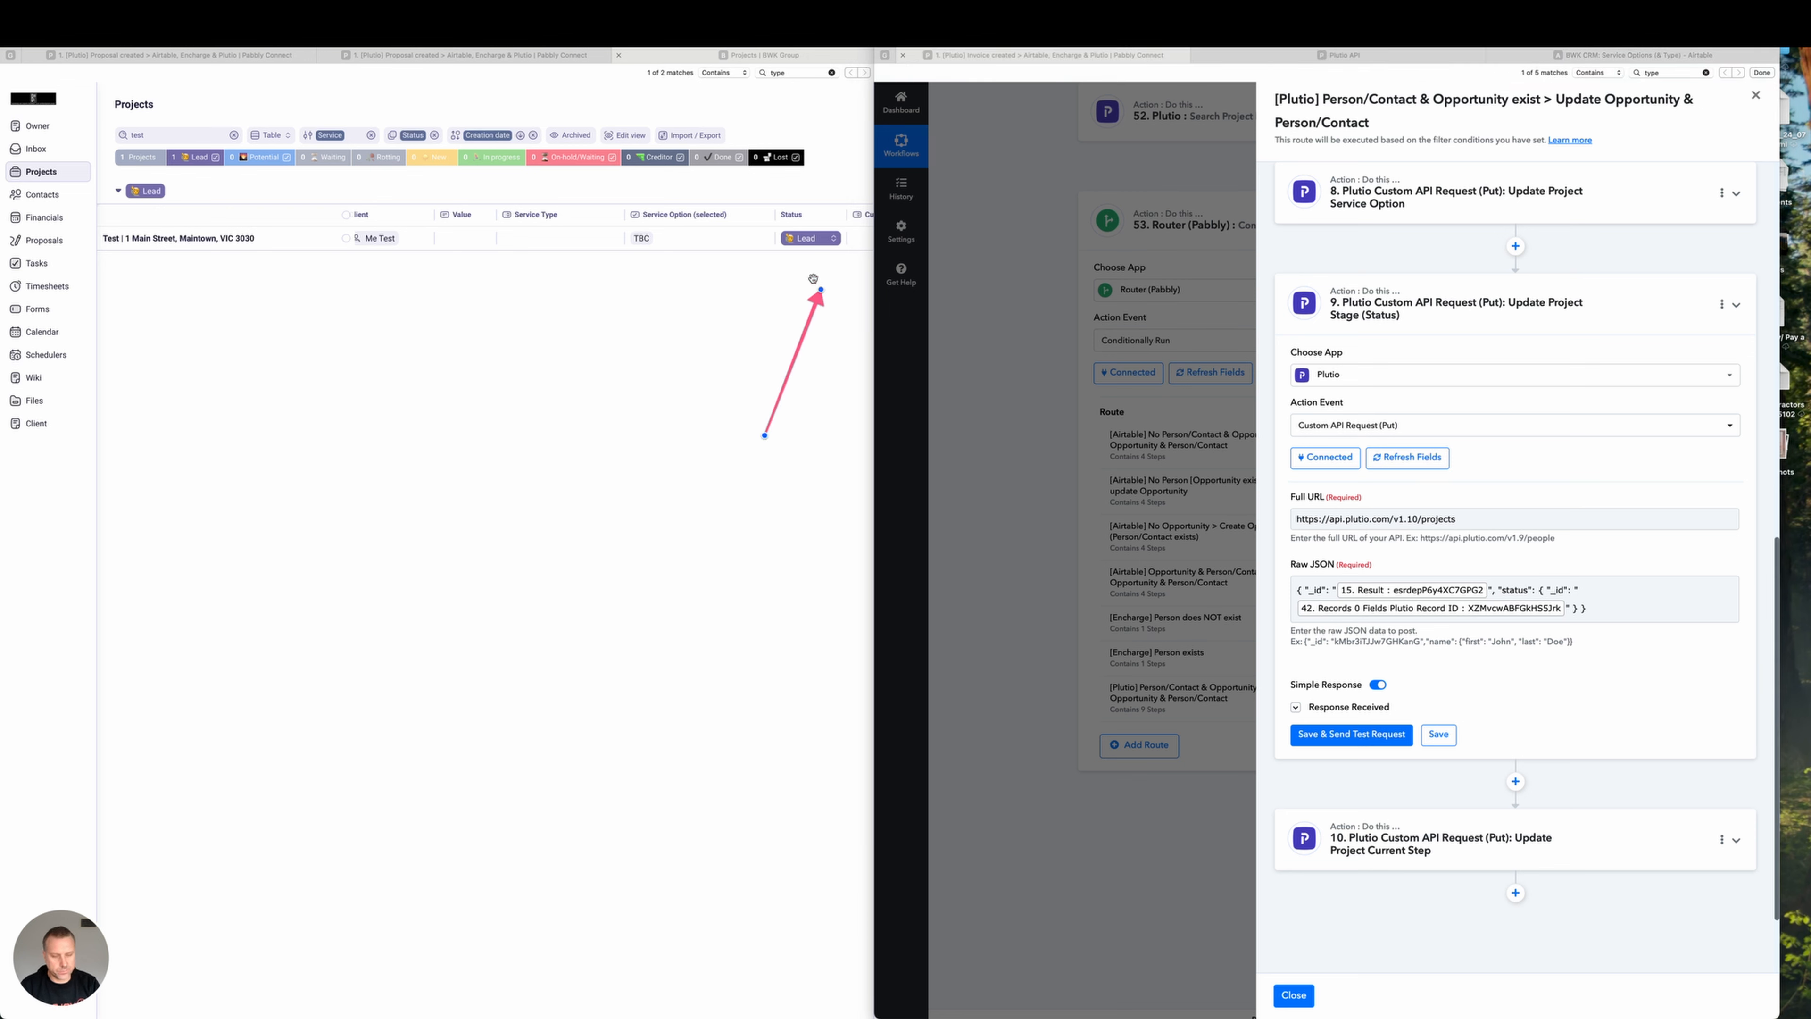
pyautogui.click(1351, 734)
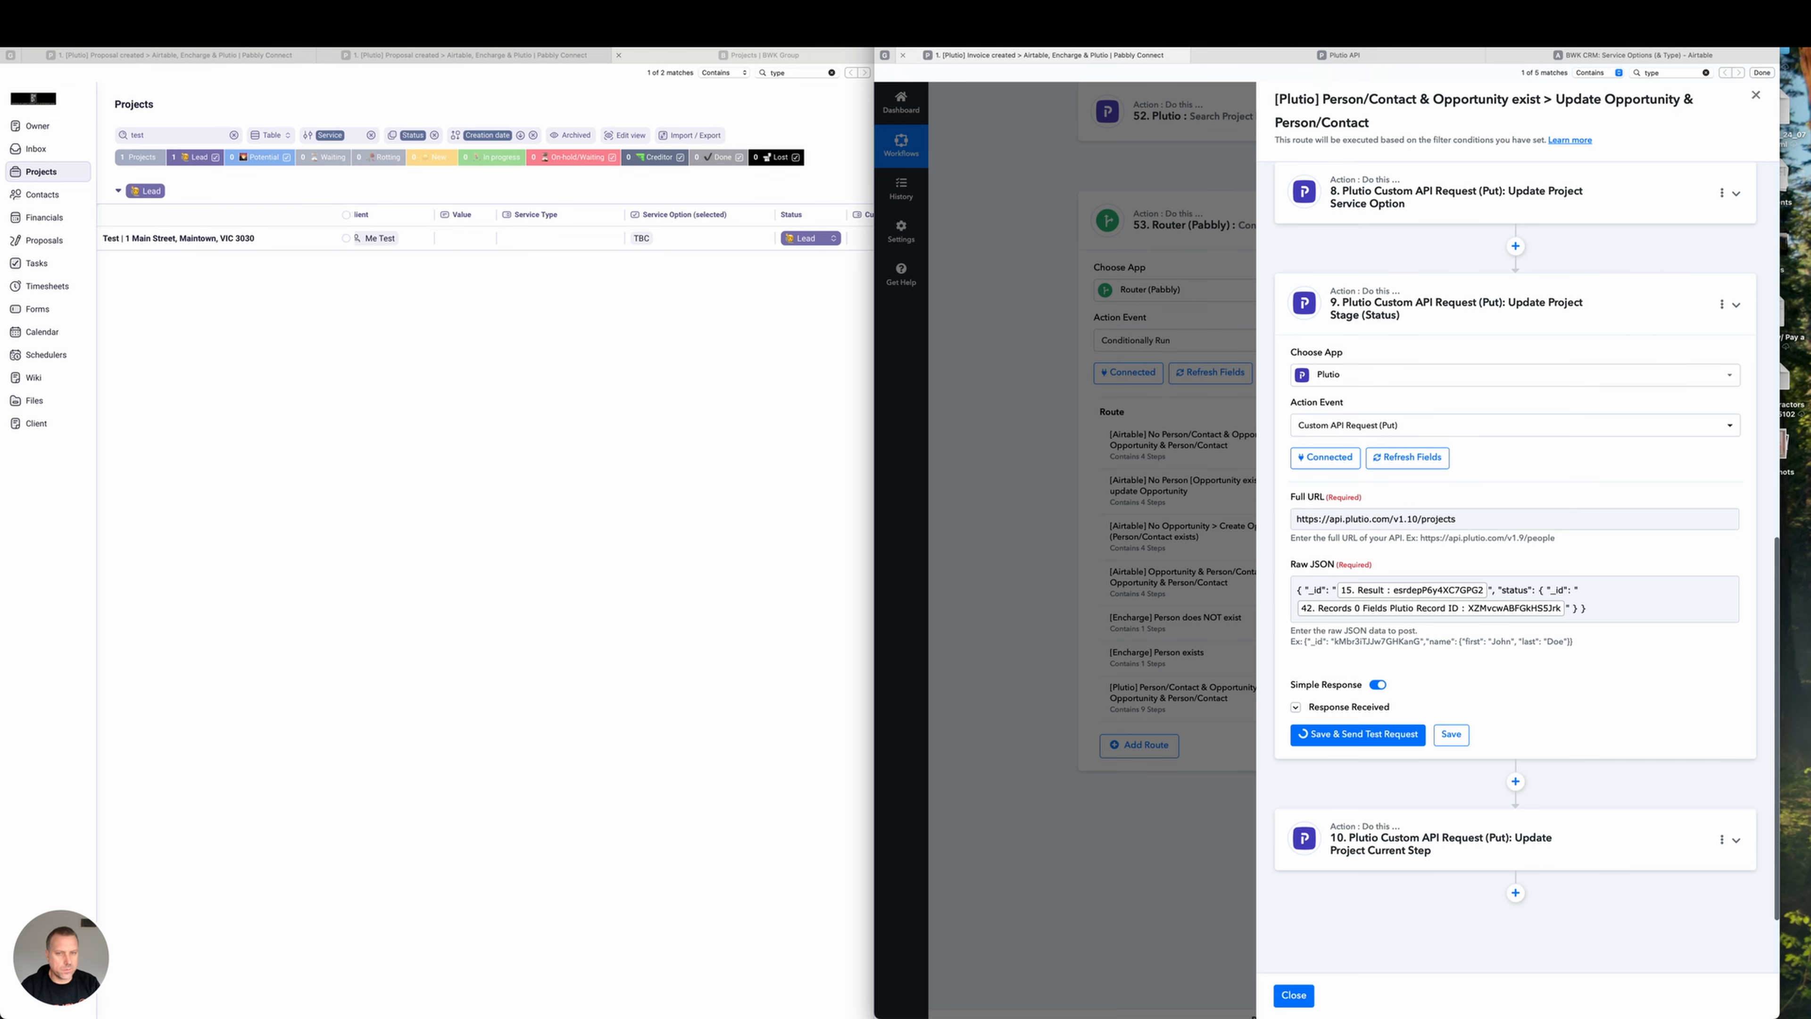
pyautogui.click(197, 161)
pyautogui.click(197, 163)
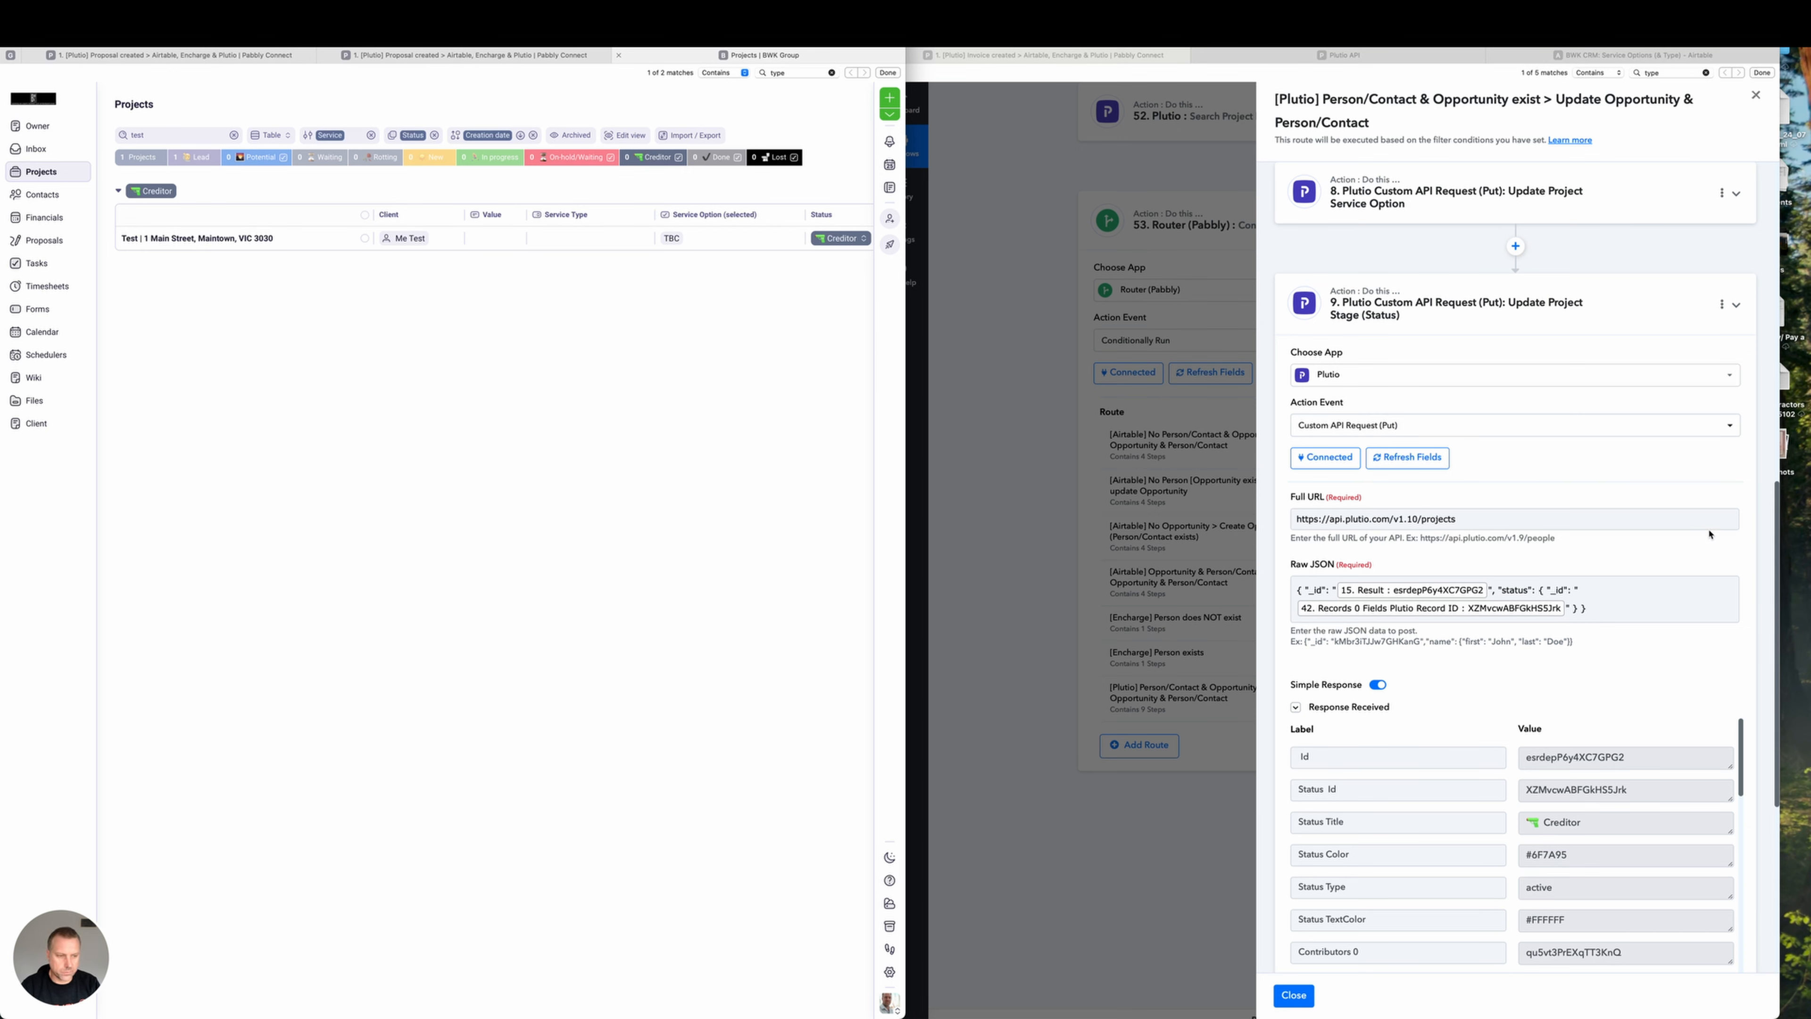
pyautogui.click(1739, 323)
pyautogui.click(1736, 304)
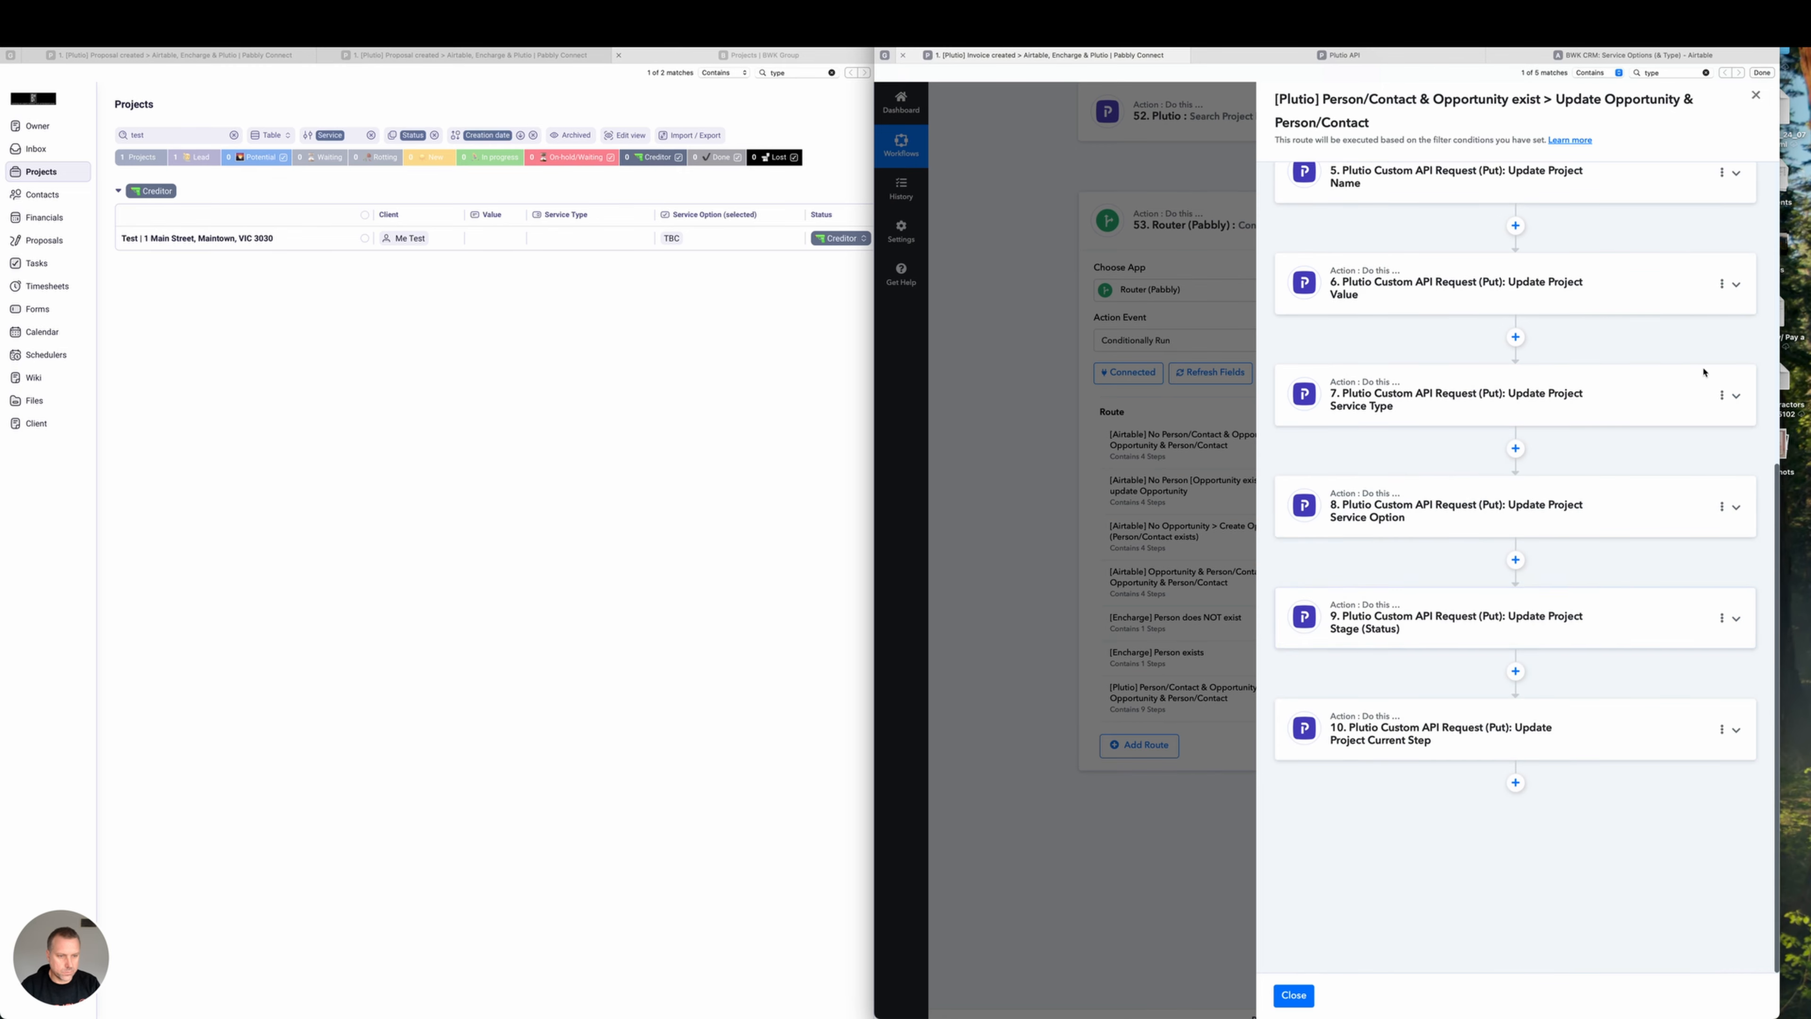
# Expand the Update Project Current Step request, save and send its test, and collapse it after checking the project's custom fields in Plutio.
pyautogui.click(1559, 740)
pyautogui.click(709, 371)
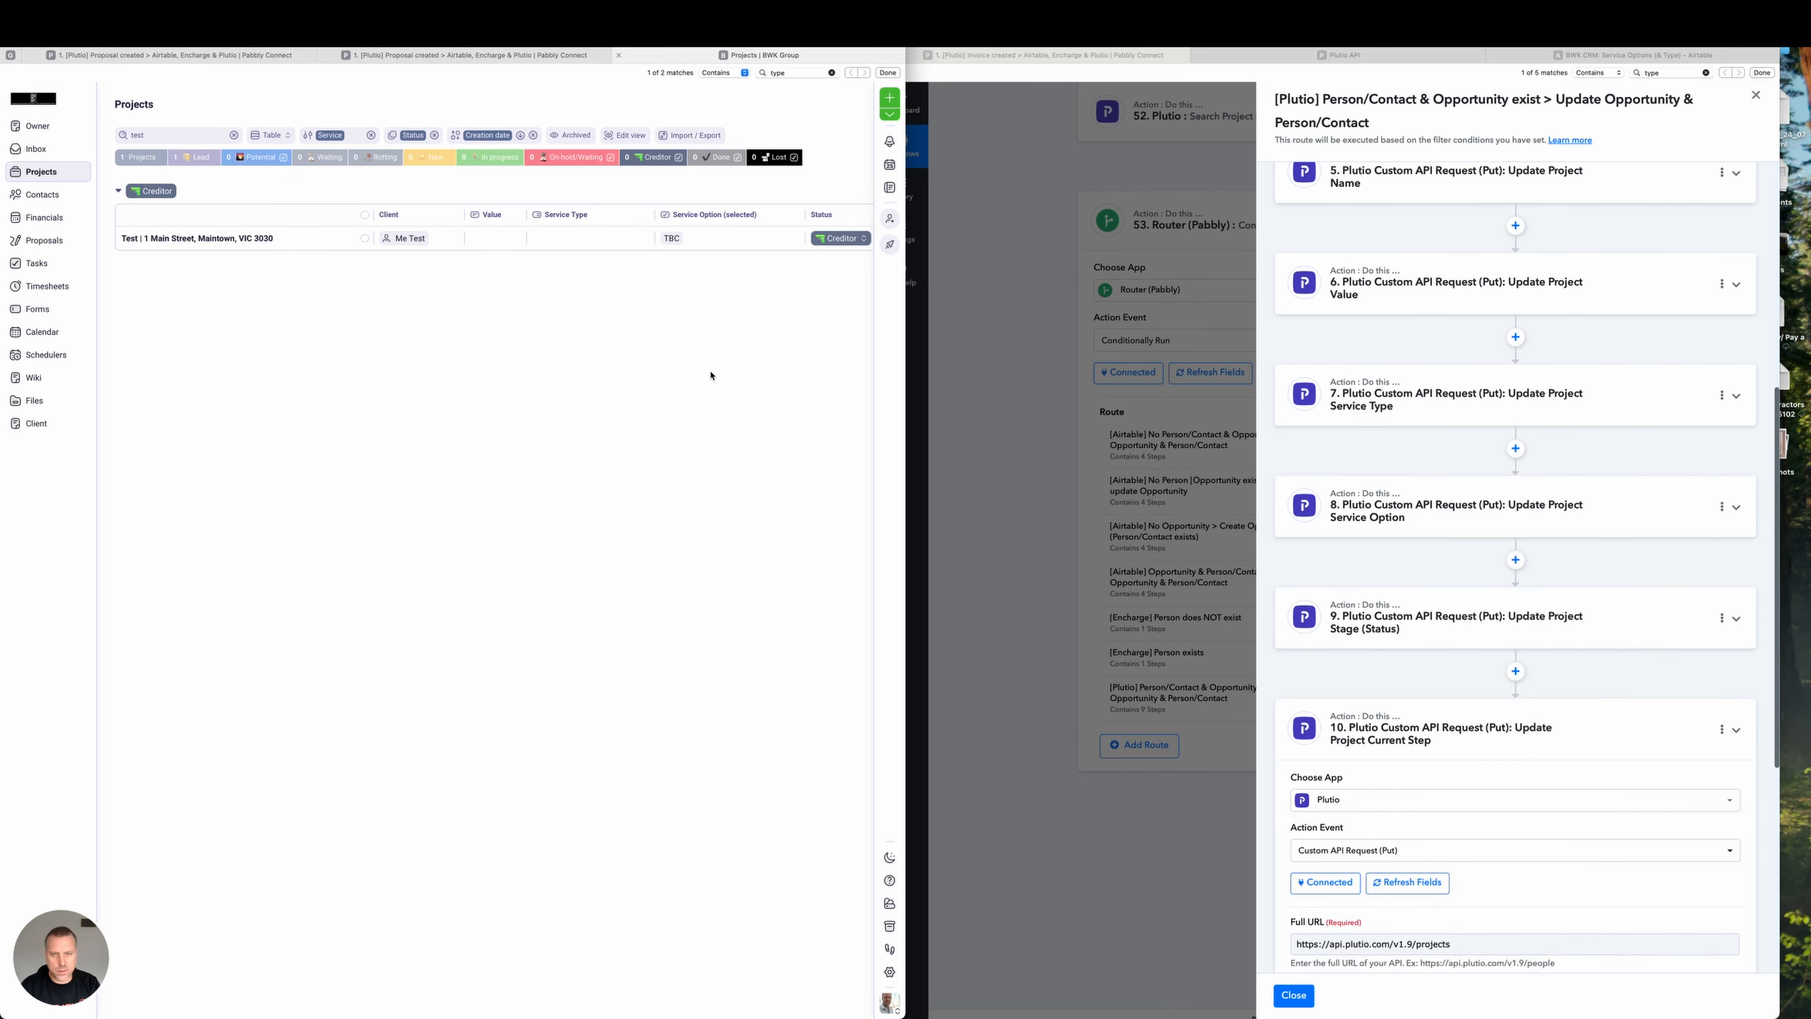
pyautogui.hscroll(5, 710, 374)
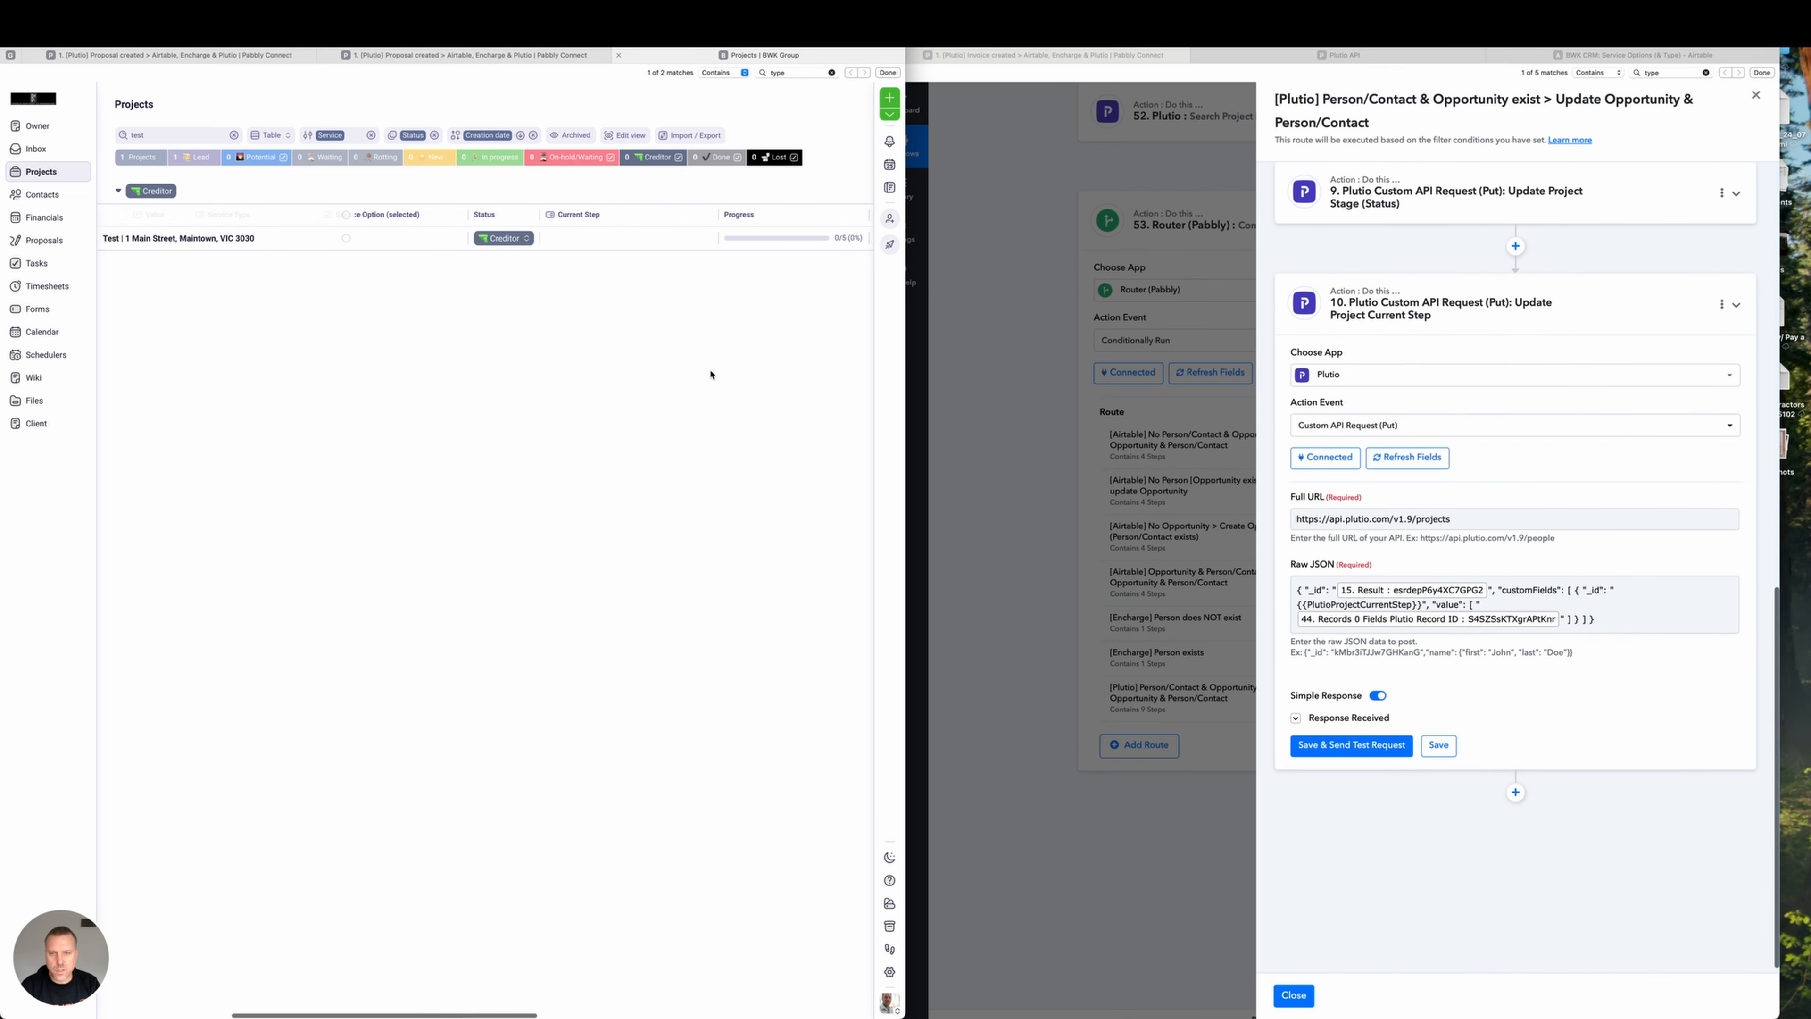
pyautogui.click(1305, 10)
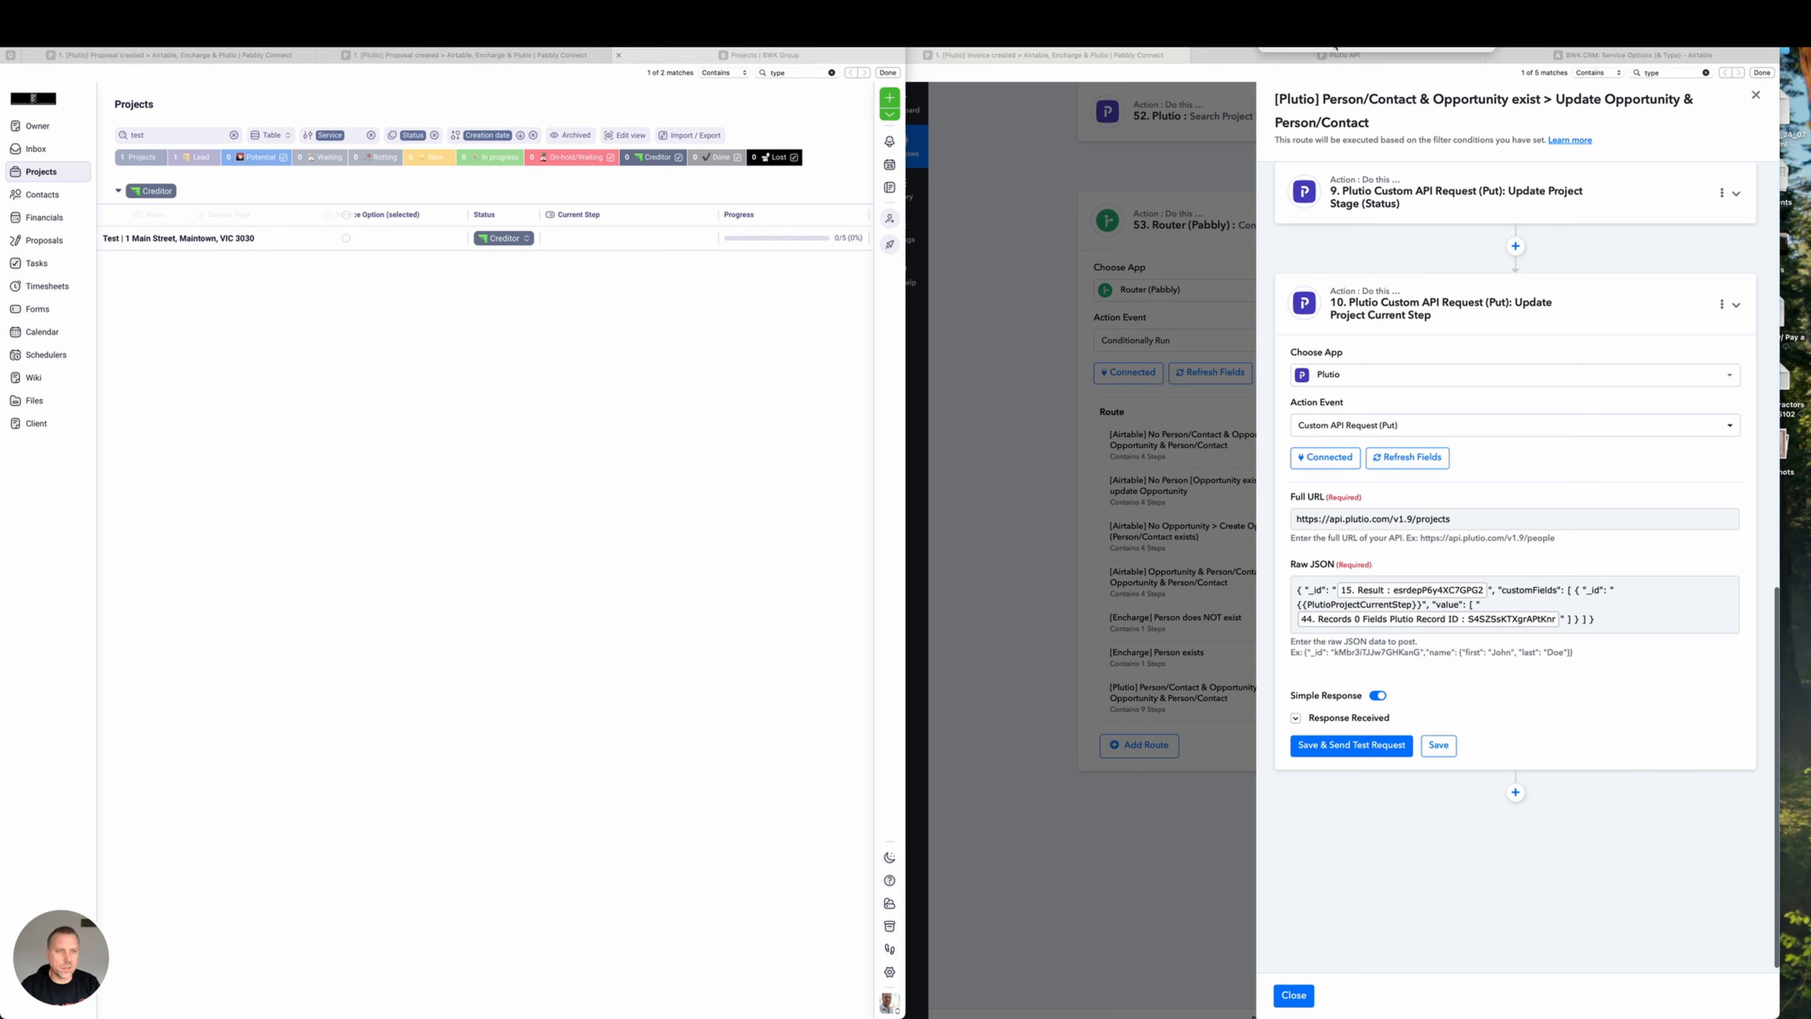
pyautogui.moveTo(764, 537); pyautogui.dragTo(646, 270)
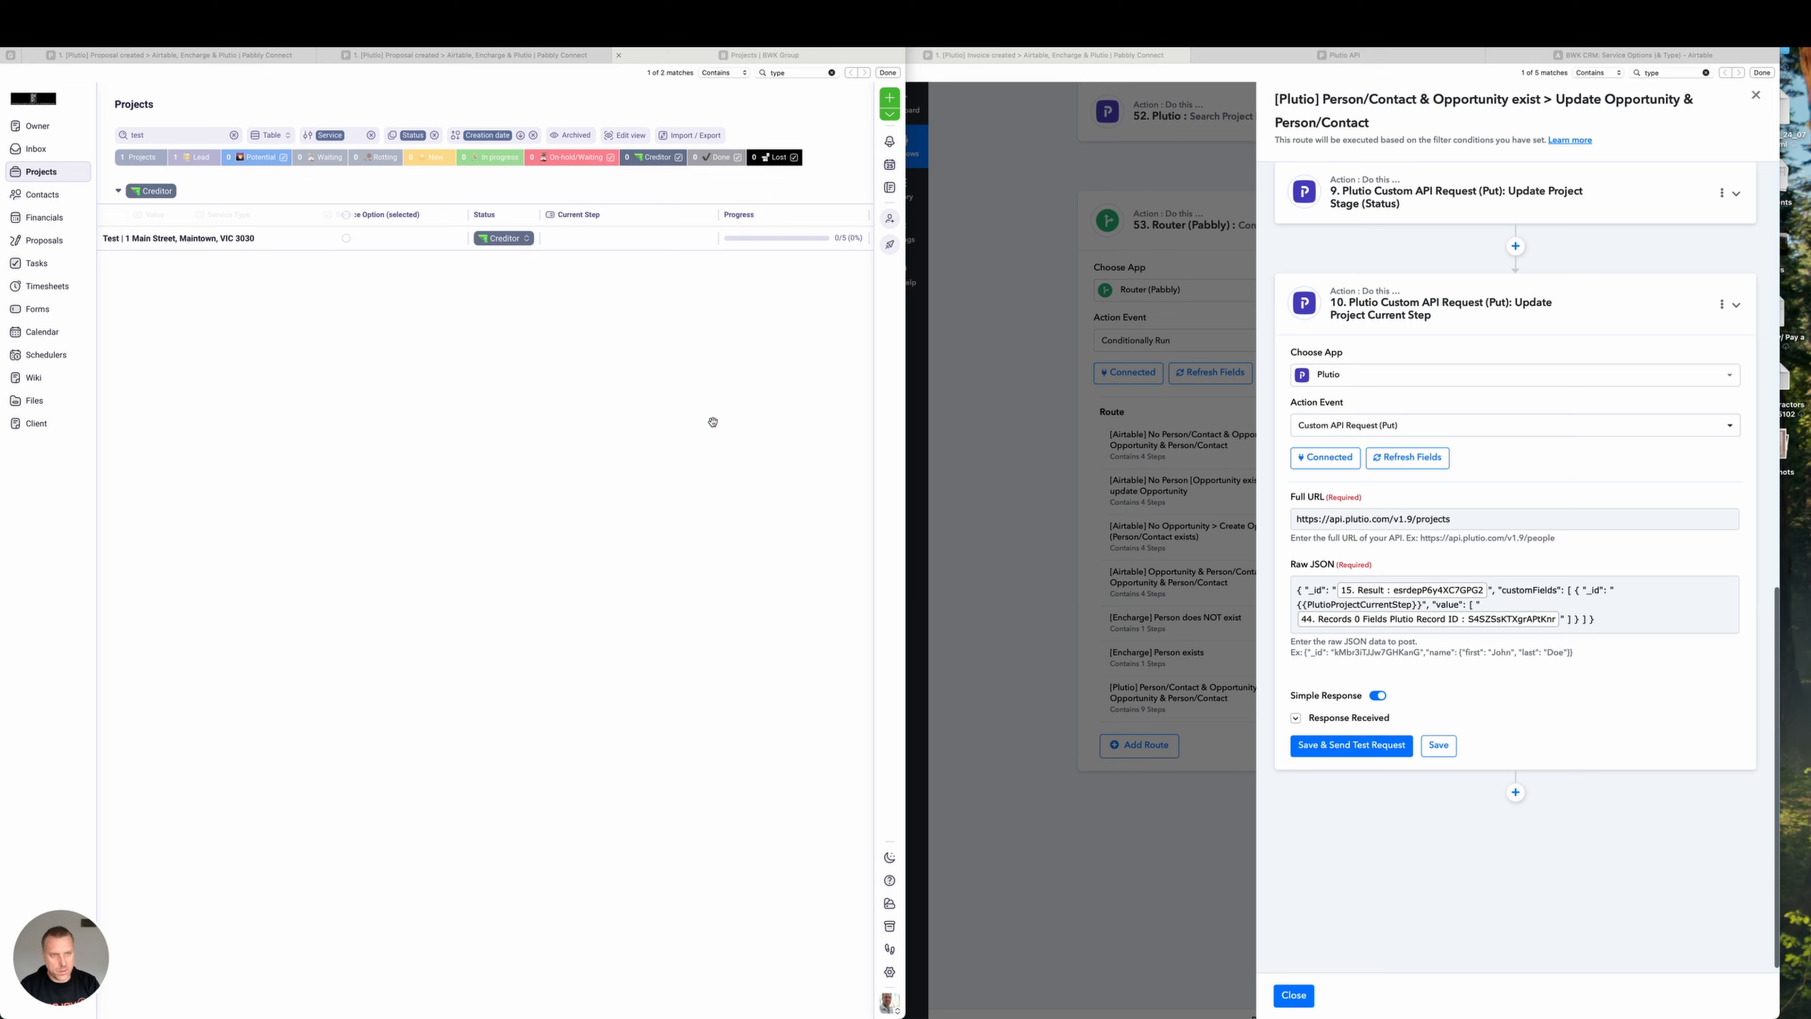
pyautogui.click(1335, 754)
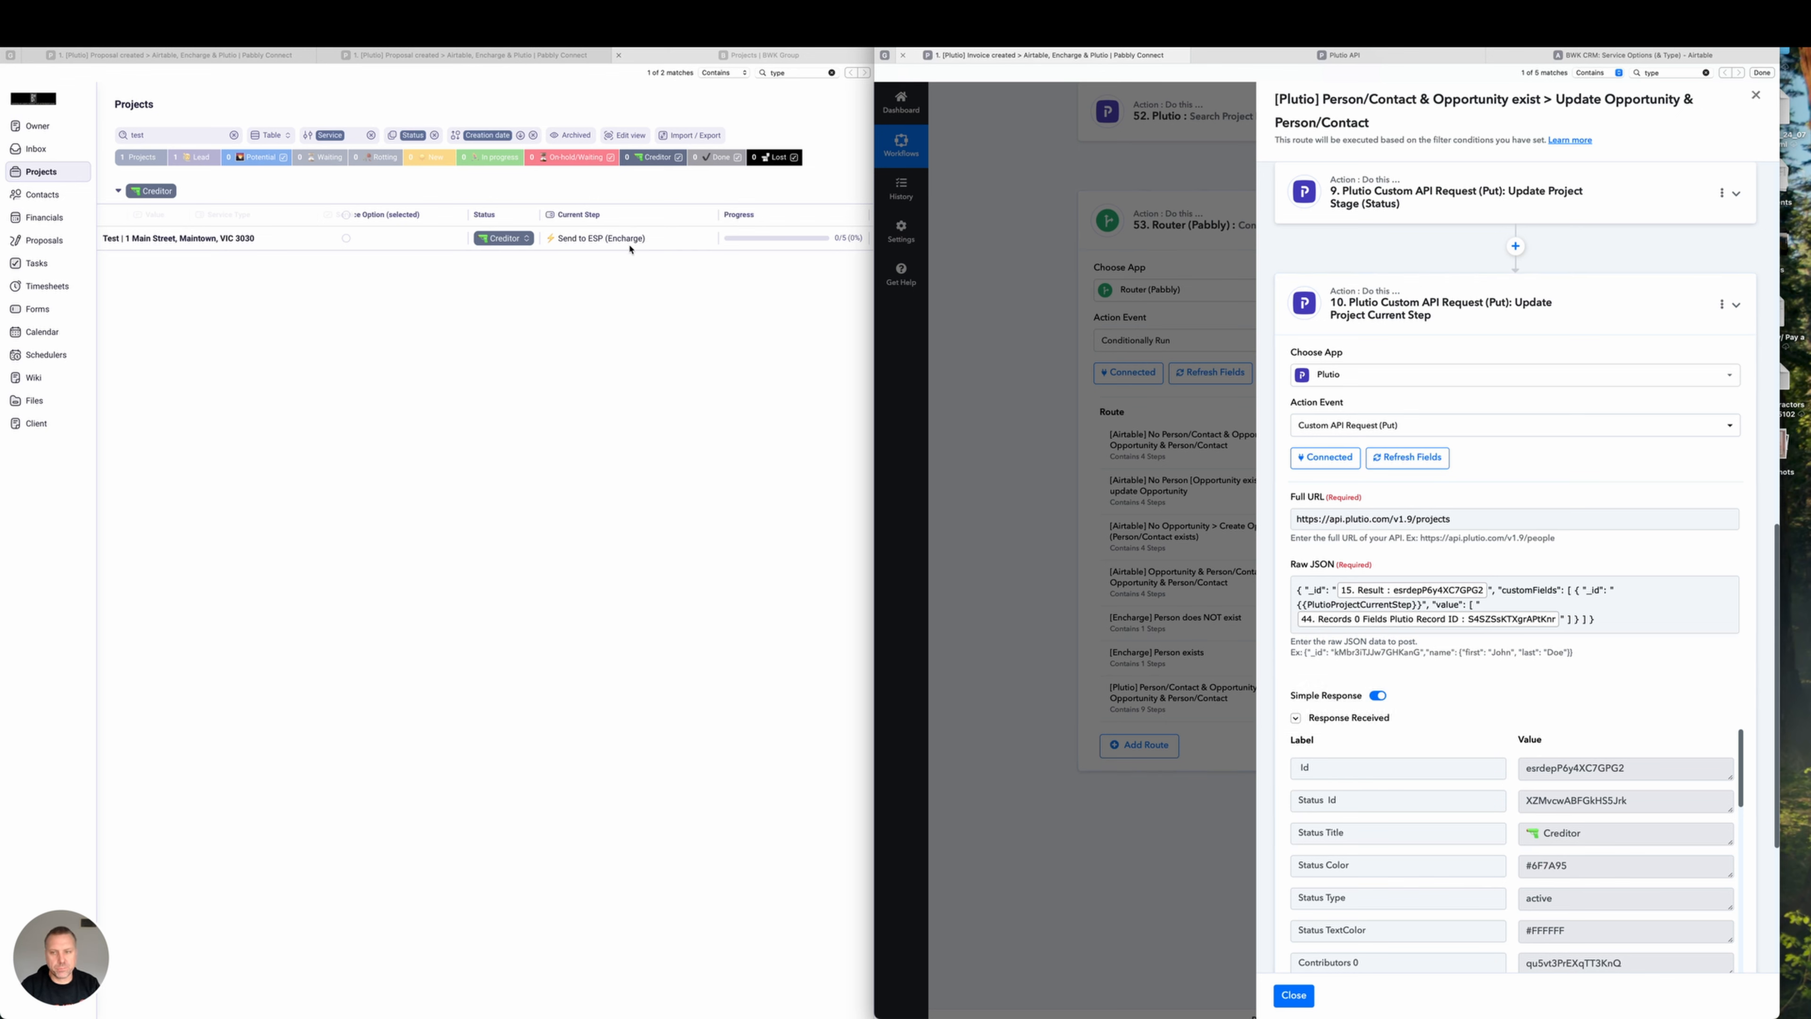
pyautogui.hscroll(-10, 603, 288)
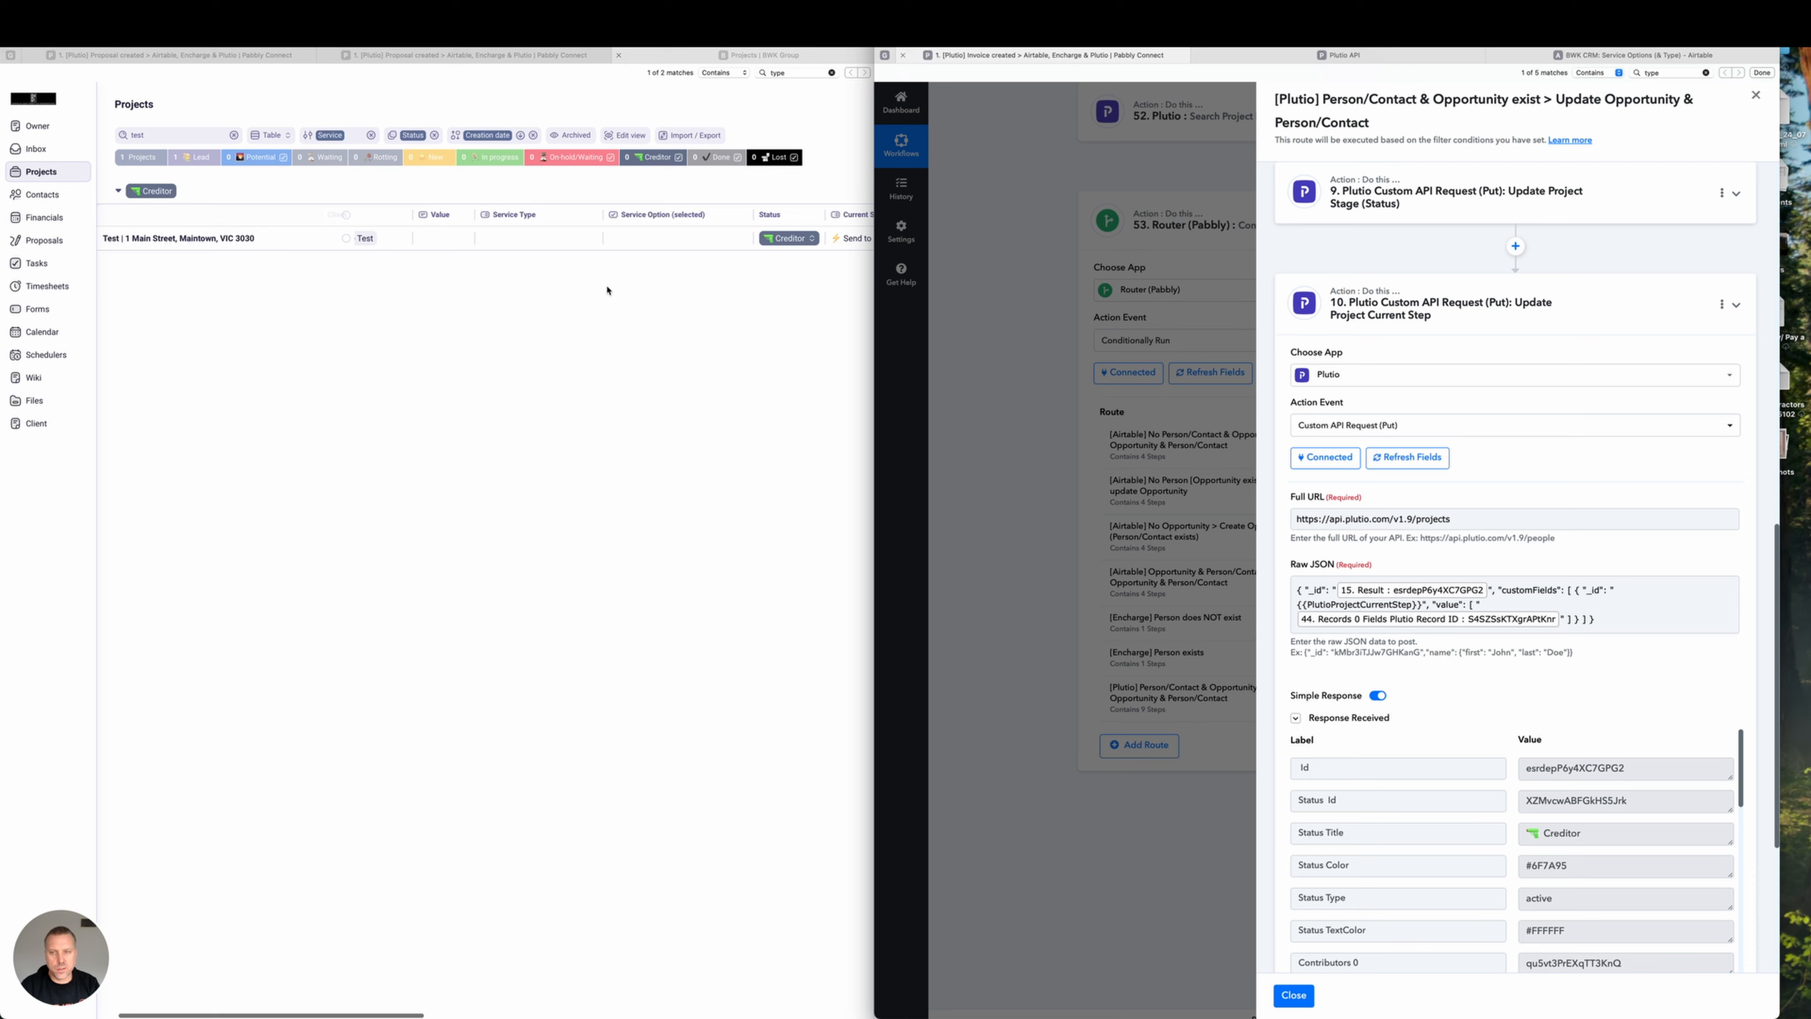
pyautogui.hscroll(3, 607, 291)
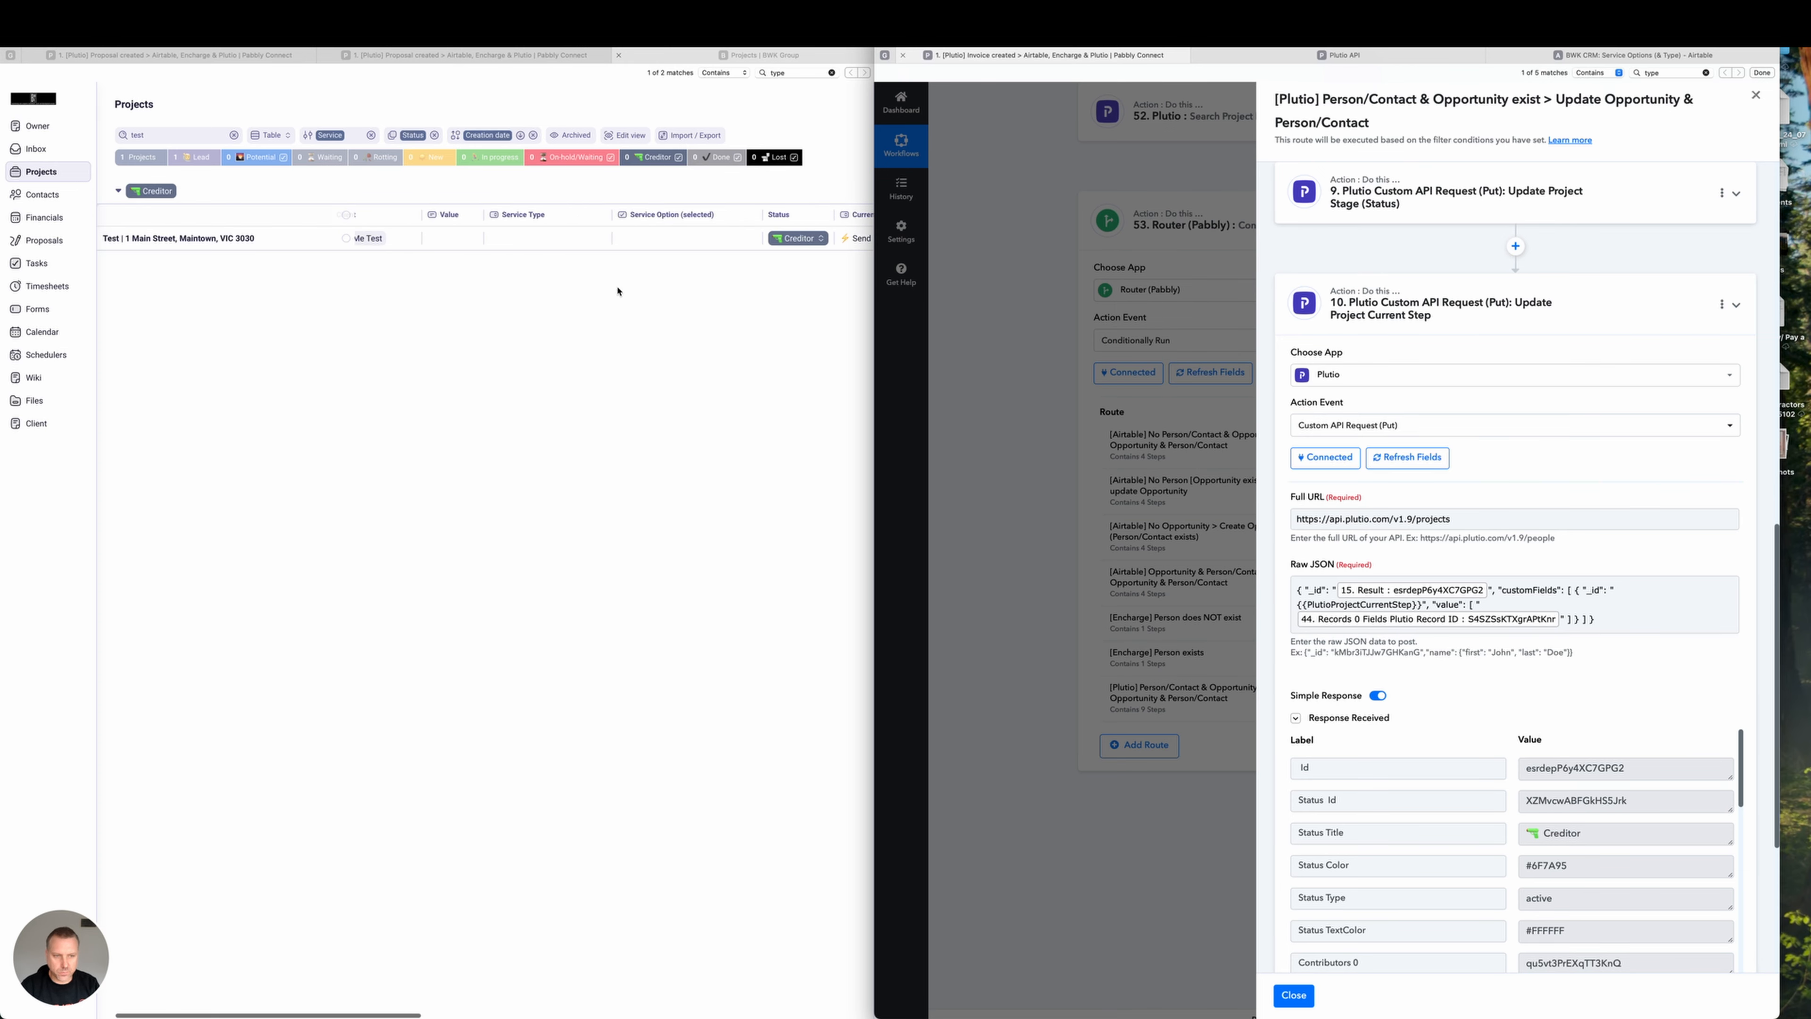
pyautogui.click(1734, 305)
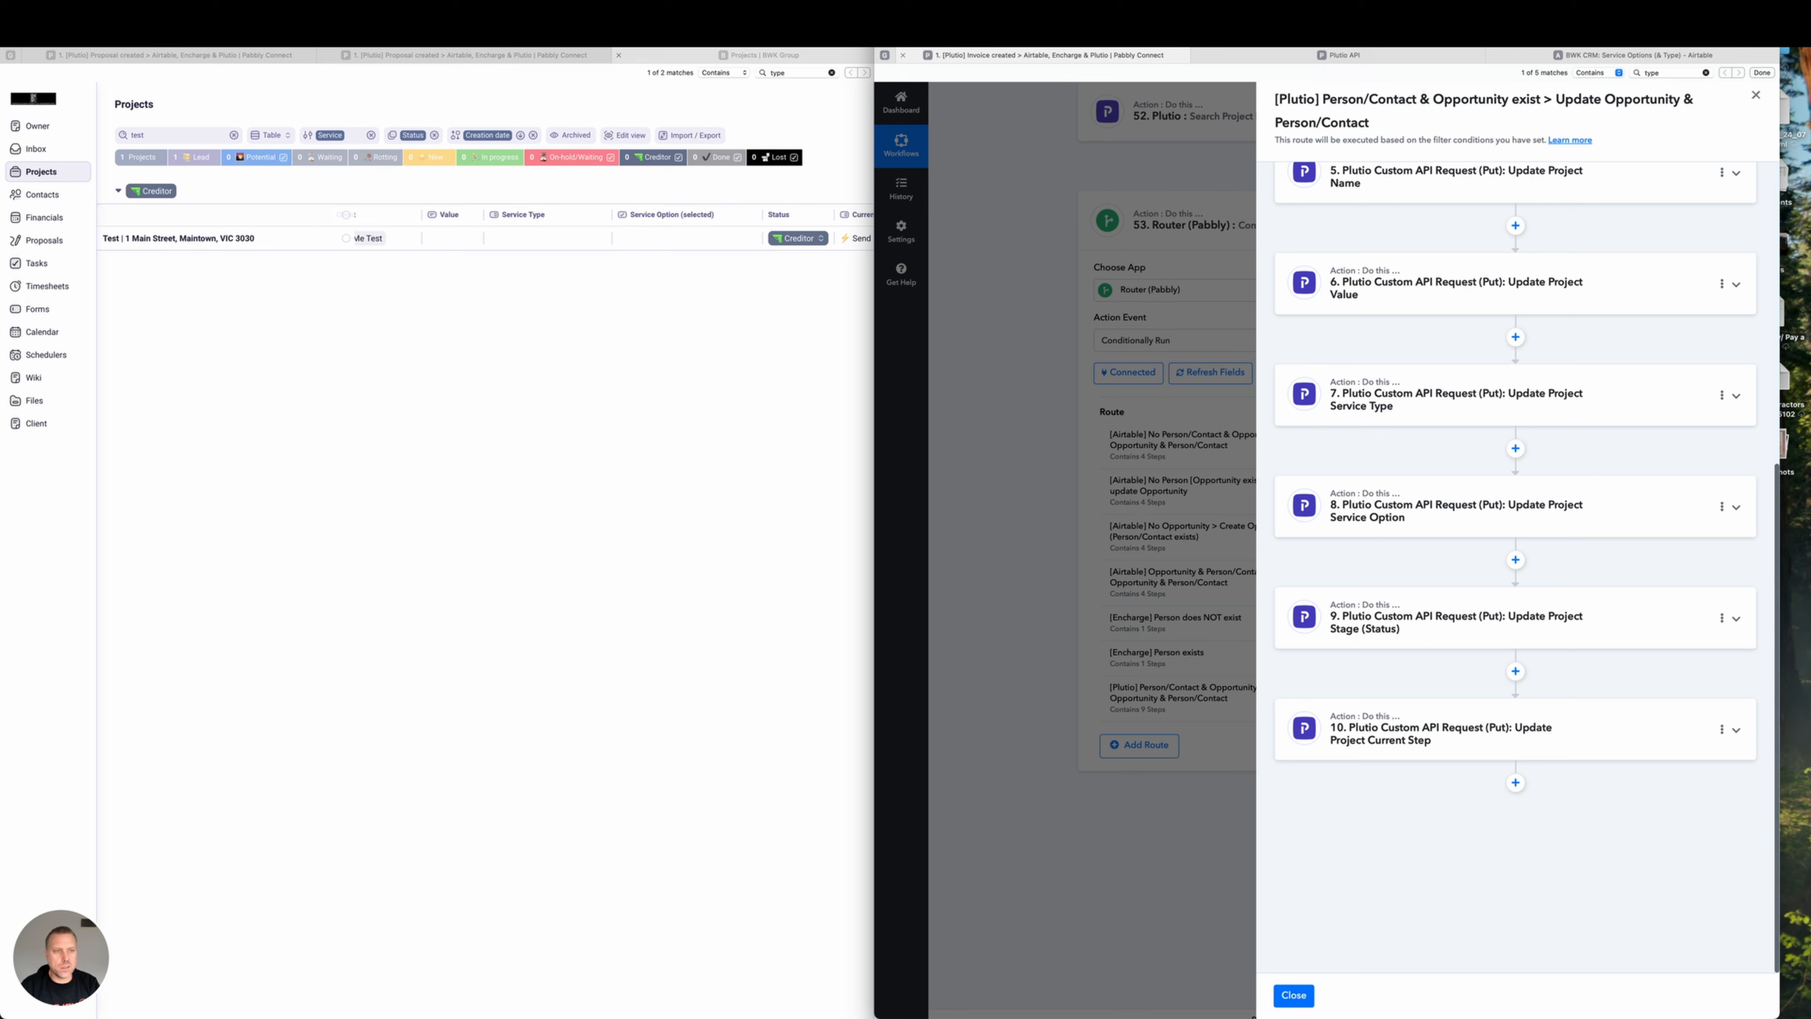
# Open the Proposal created workflow and compare its combined project update request with the separate per-field requests in the Invoice created workflow.
pyautogui.moveTo(458, 575)
pyautogui.mouseDown()
pyautogui.moveTo(445, 240)
pyautogui.moveTo(681, 243)
pyautogui.moveTo(440, 235)
pyautogui.moveTo(1111, 405)
pyautogui.moveTo(1374, 390)
pyautogui.moveTo(711, 315)
pyautogui.moveTo(554, 242)
pyautogui.moveTo(448, 240)
pyautogui.moveTo(1463, 373)
pyautogui.moveTo(1386, 501)
pyautogui.moveTo(1394, 635)
pyautogui.moveTo(1237, 460)
pyautogui.moveTo(848, 405)
pyautogui.mouseUp()
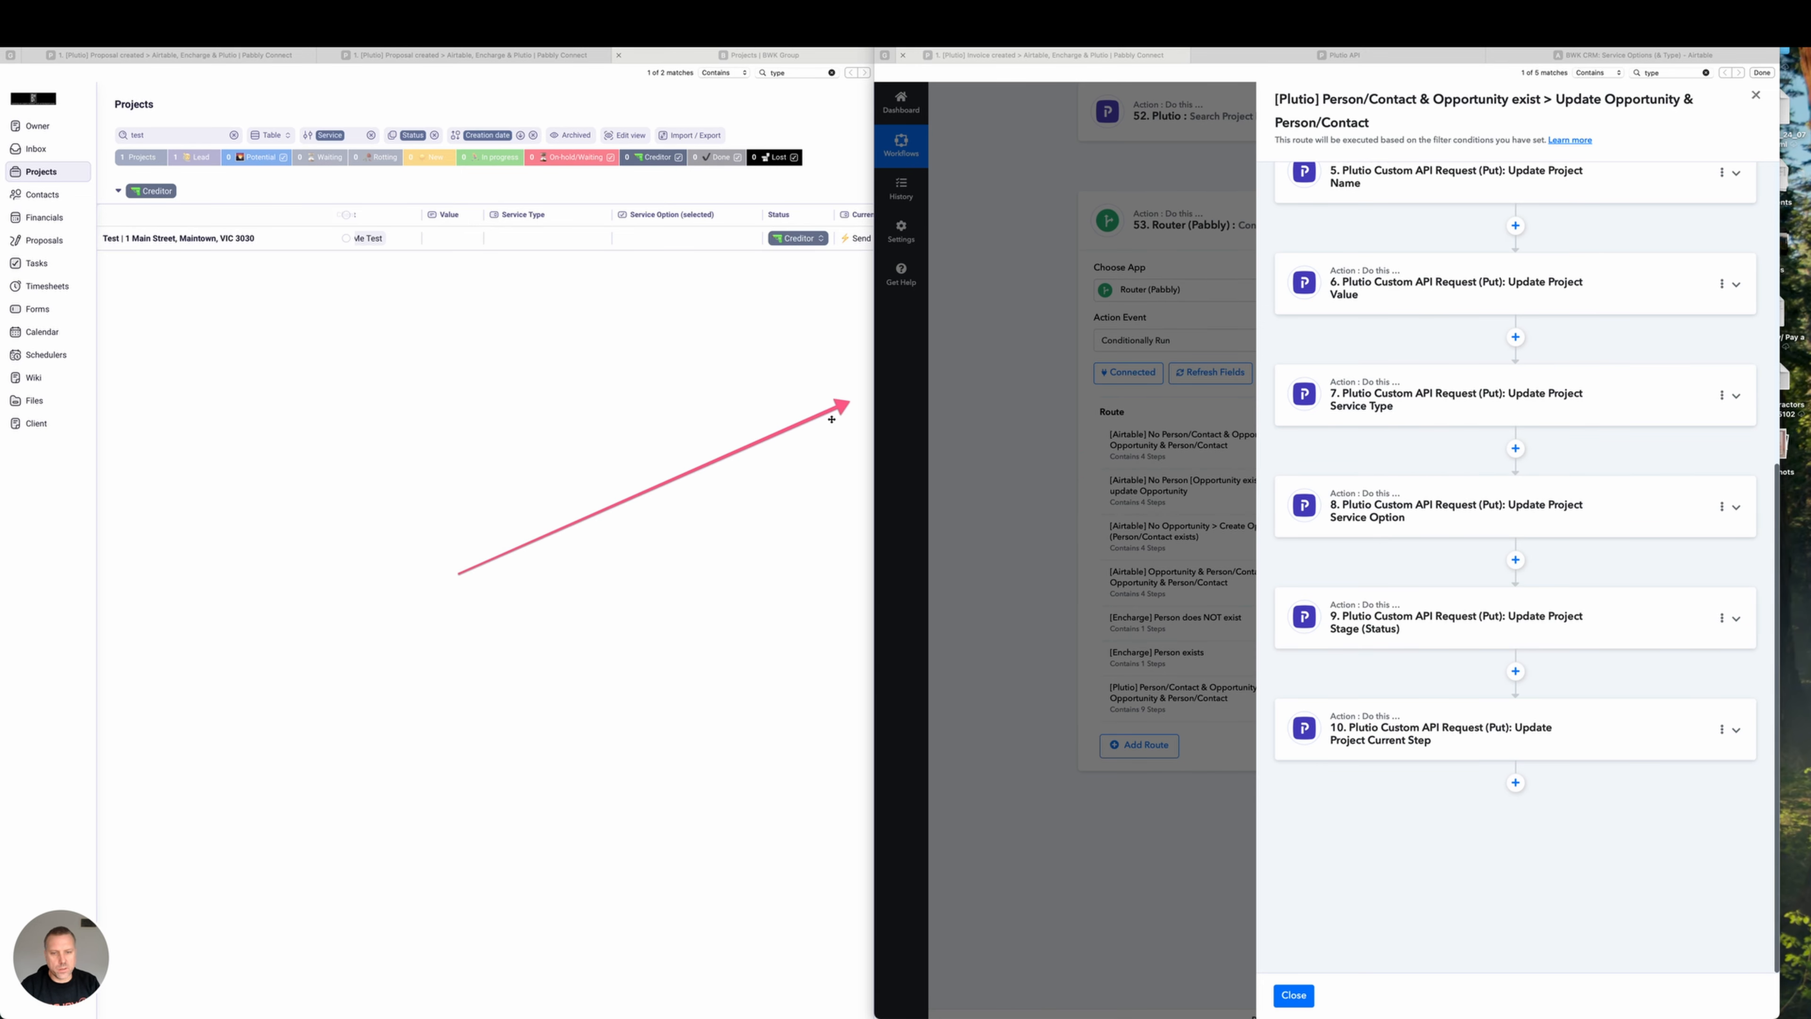
pyautogui.press('Delete')
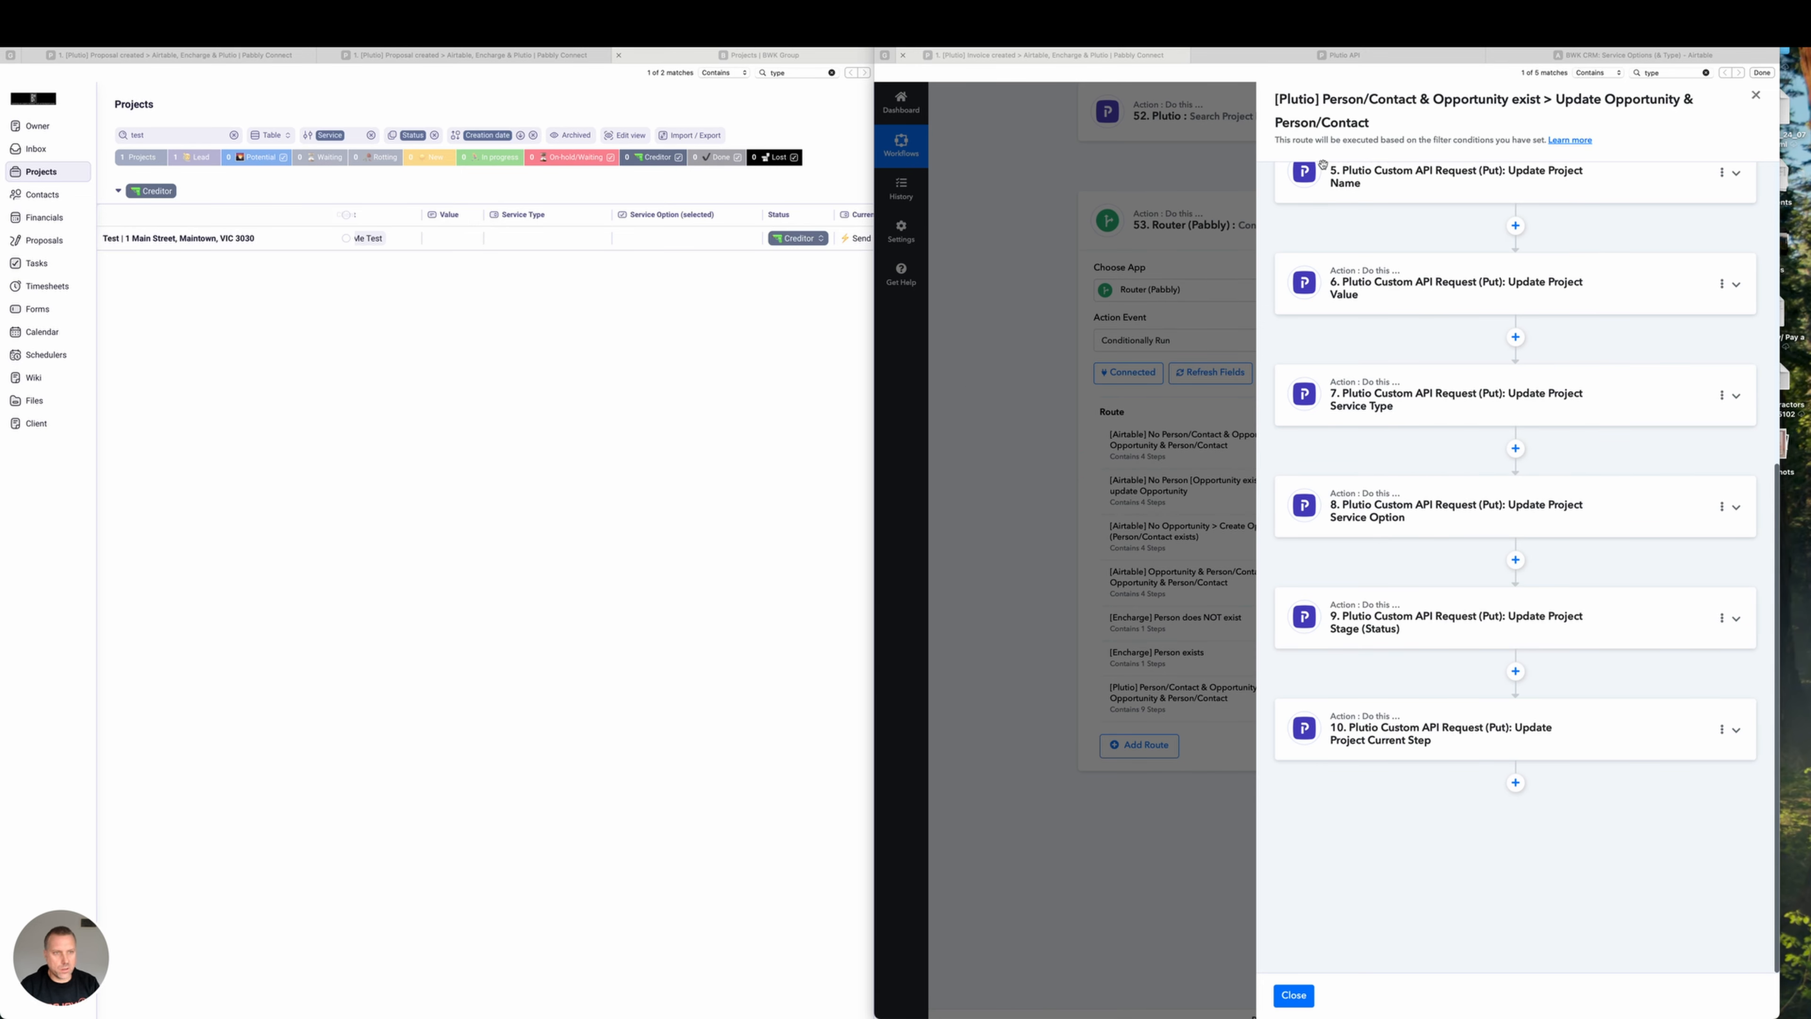
pyautogui.moveTo(750, 661)
pyautogui.mouseDown()
pyautogui.moveTo(1315, 387)
pyautogui.moveTo(1344, 285)
pyautogui.moveTo(1347, 410)
pyautogui.moveTo(1305, 517)
pyautogui.moveTo(1338, 713)
pyautogui.moveTo(1078, 661)
pyautogui.mouseUp()
pyautogui.click(221, 57)
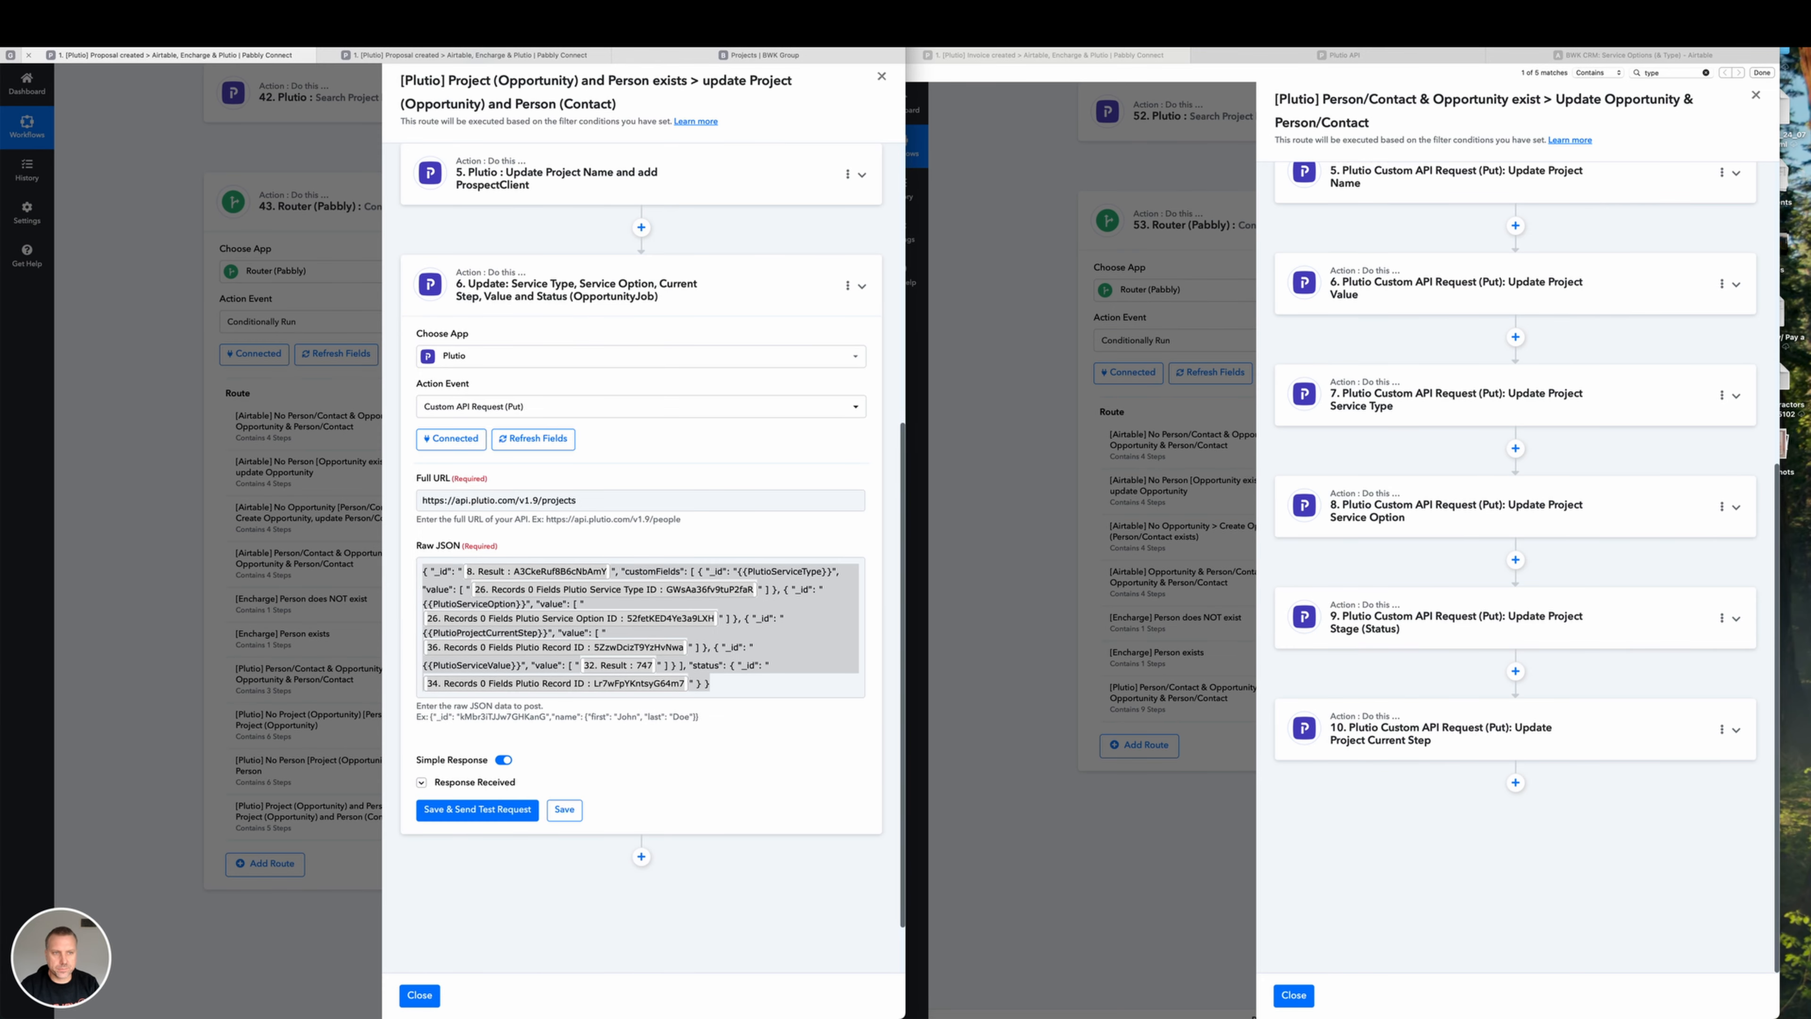
pyautogui.moveTo(860, 412)
pyautogui.mouseDown()
pyautogui.moveTo(712, 538)
pyautogui.moveTo(1283, 378)
pyautogui.moveTo(1304, 281)
pyautogui.moveTo(1344, 296)
pyautogui.moveTo(1369, 387)
pyautogui.moveTo(1304, 401)
pyautogui.moveTo(1354, 418)
pyautogui.moveTo(1335, 505)
pyautogui.mouseUp()
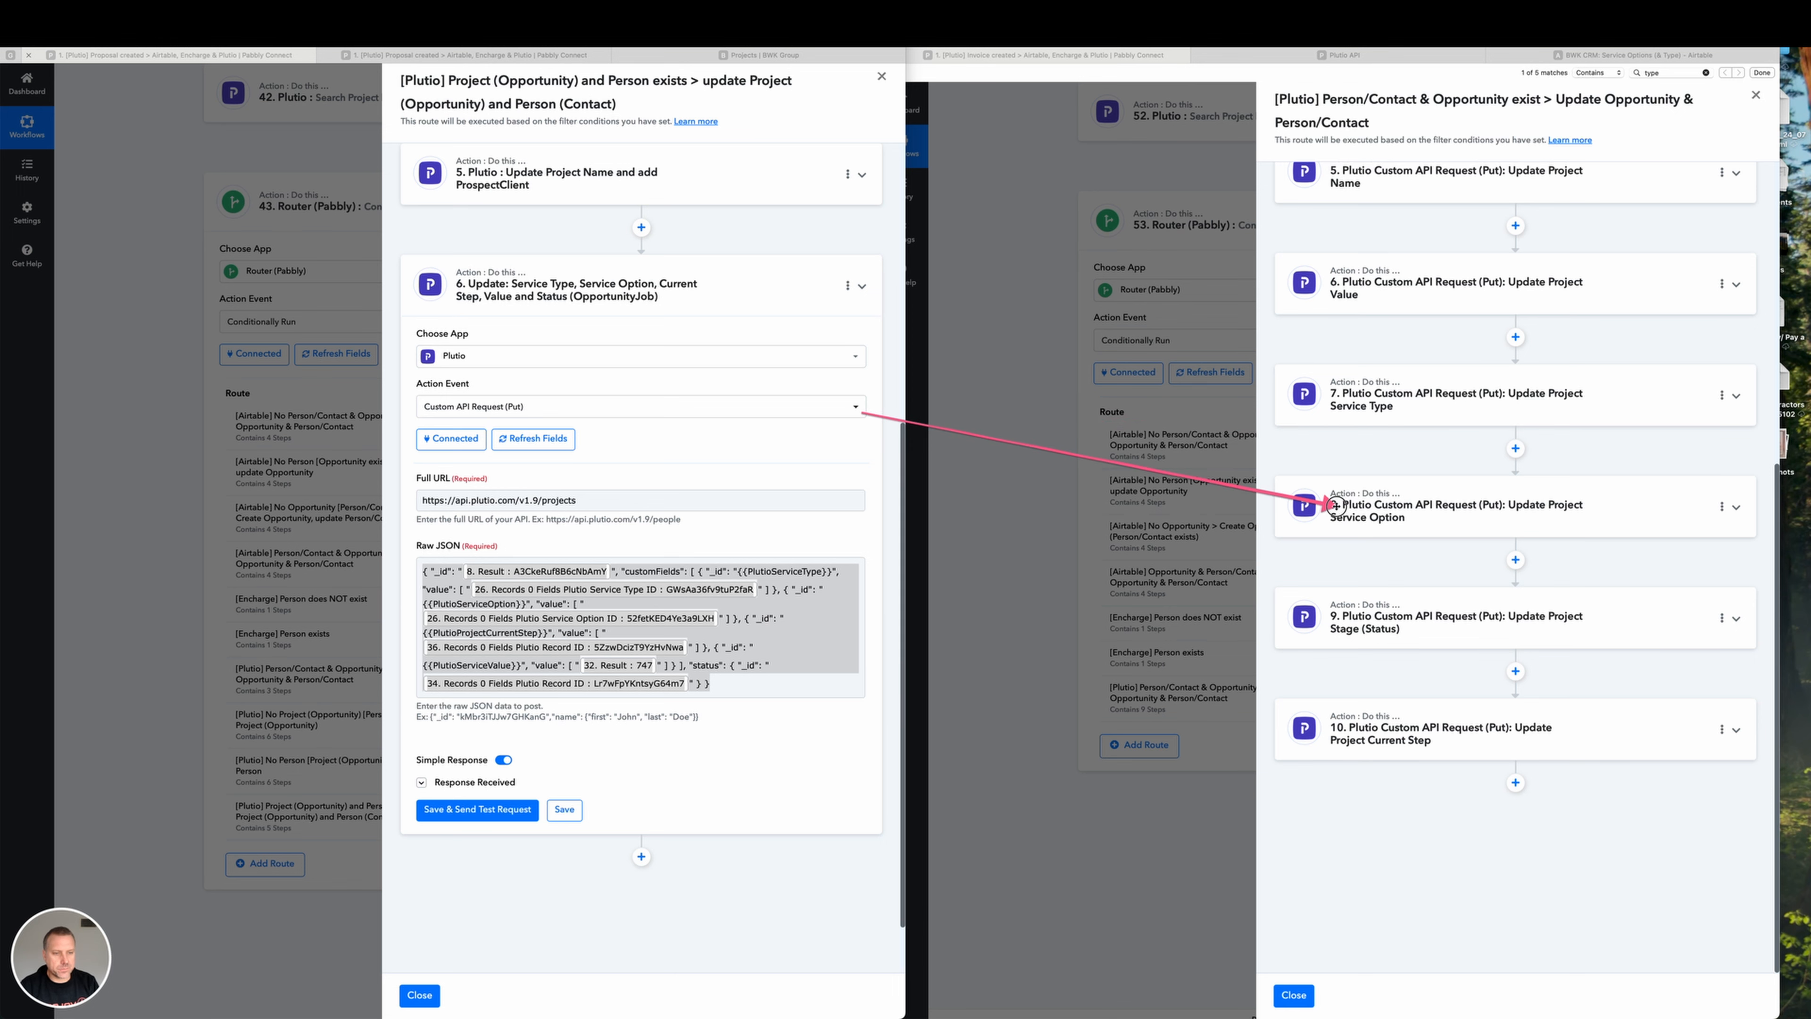
pyautogui.moveTo(864, 412); pyautogui.dragTo(716, 318)
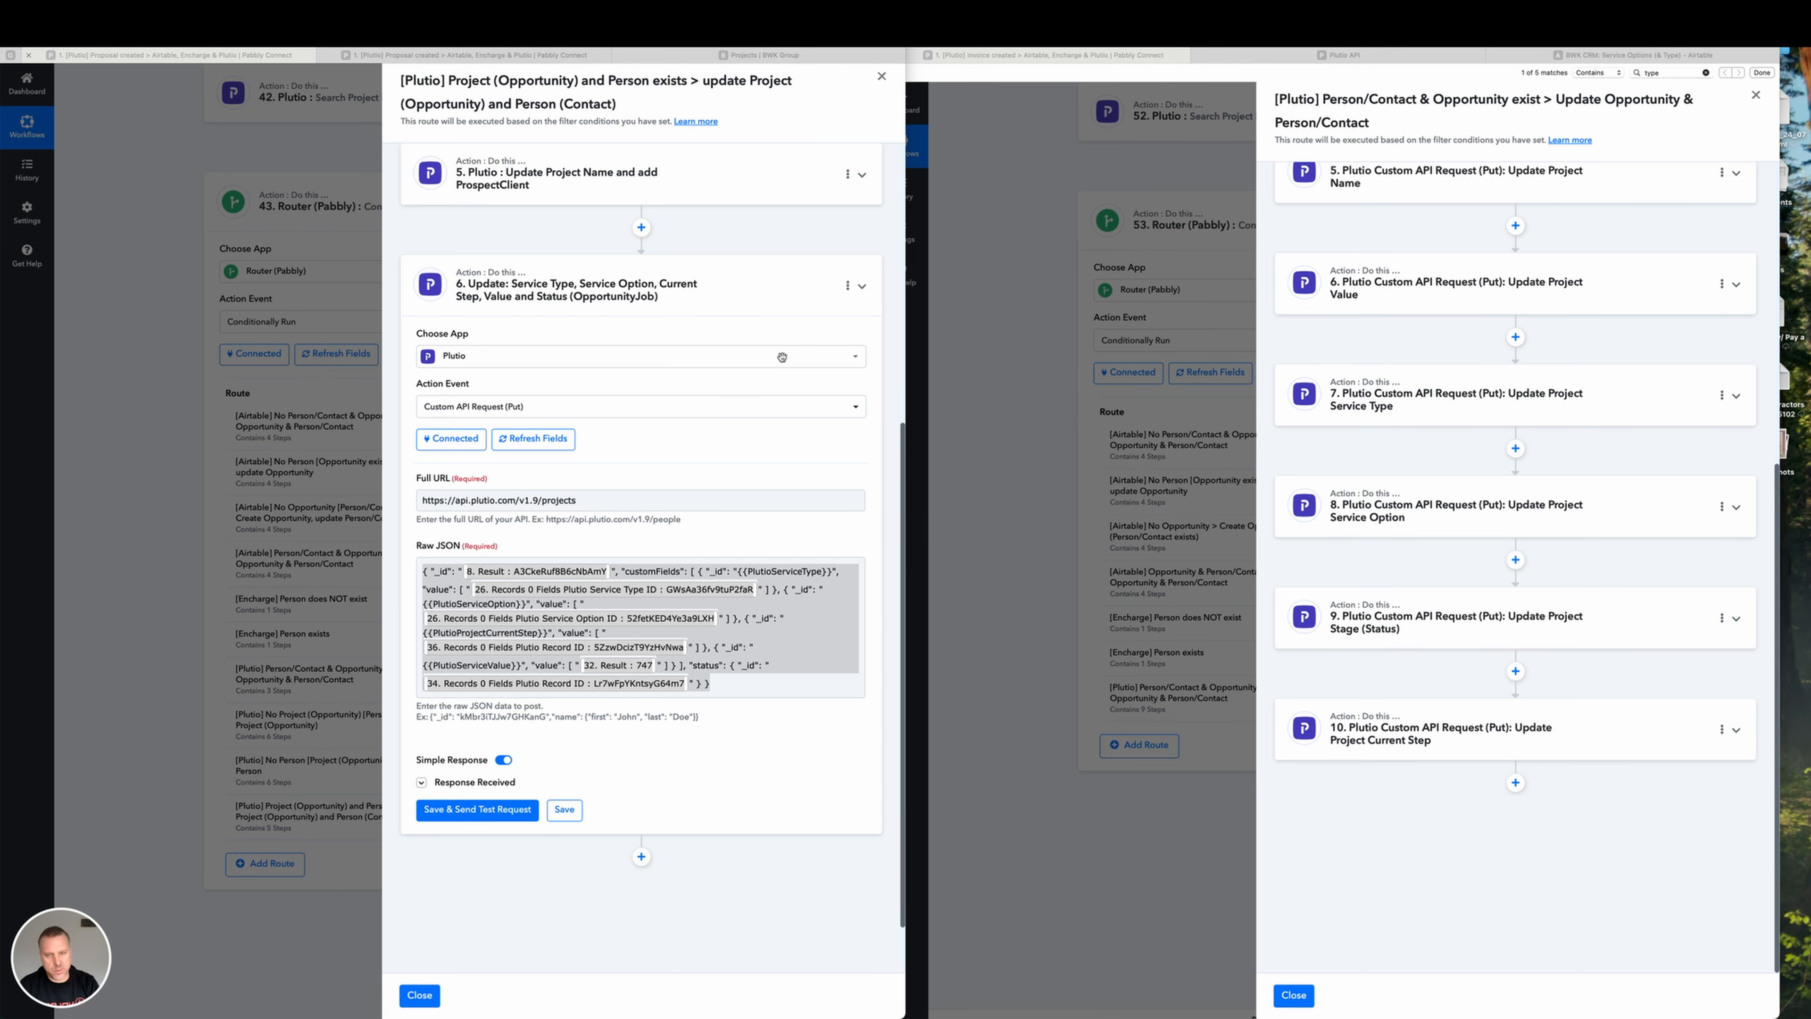
# Review the test project's fields in the Plutio project list and re-examine the combined request's Raw JSON in the Proposal created workflow.
pyautogui.click(785, 61)
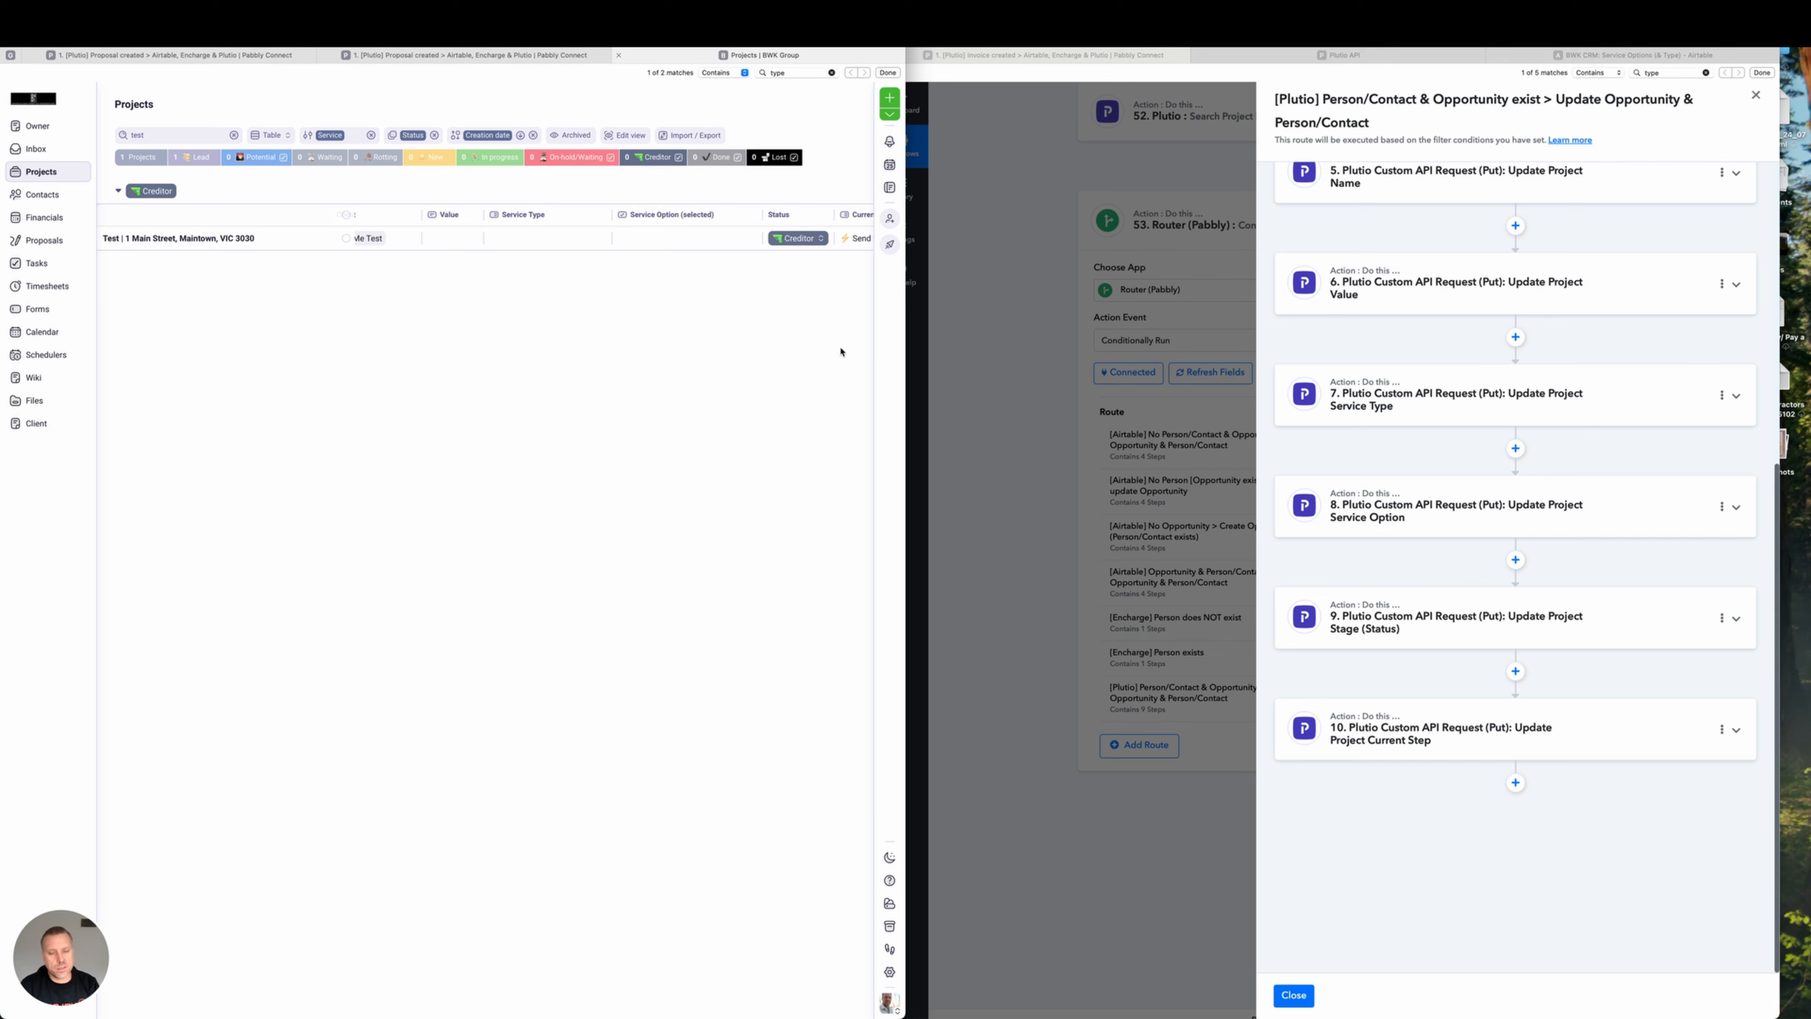
pyautogui.hotkey('ctrl', 'a')
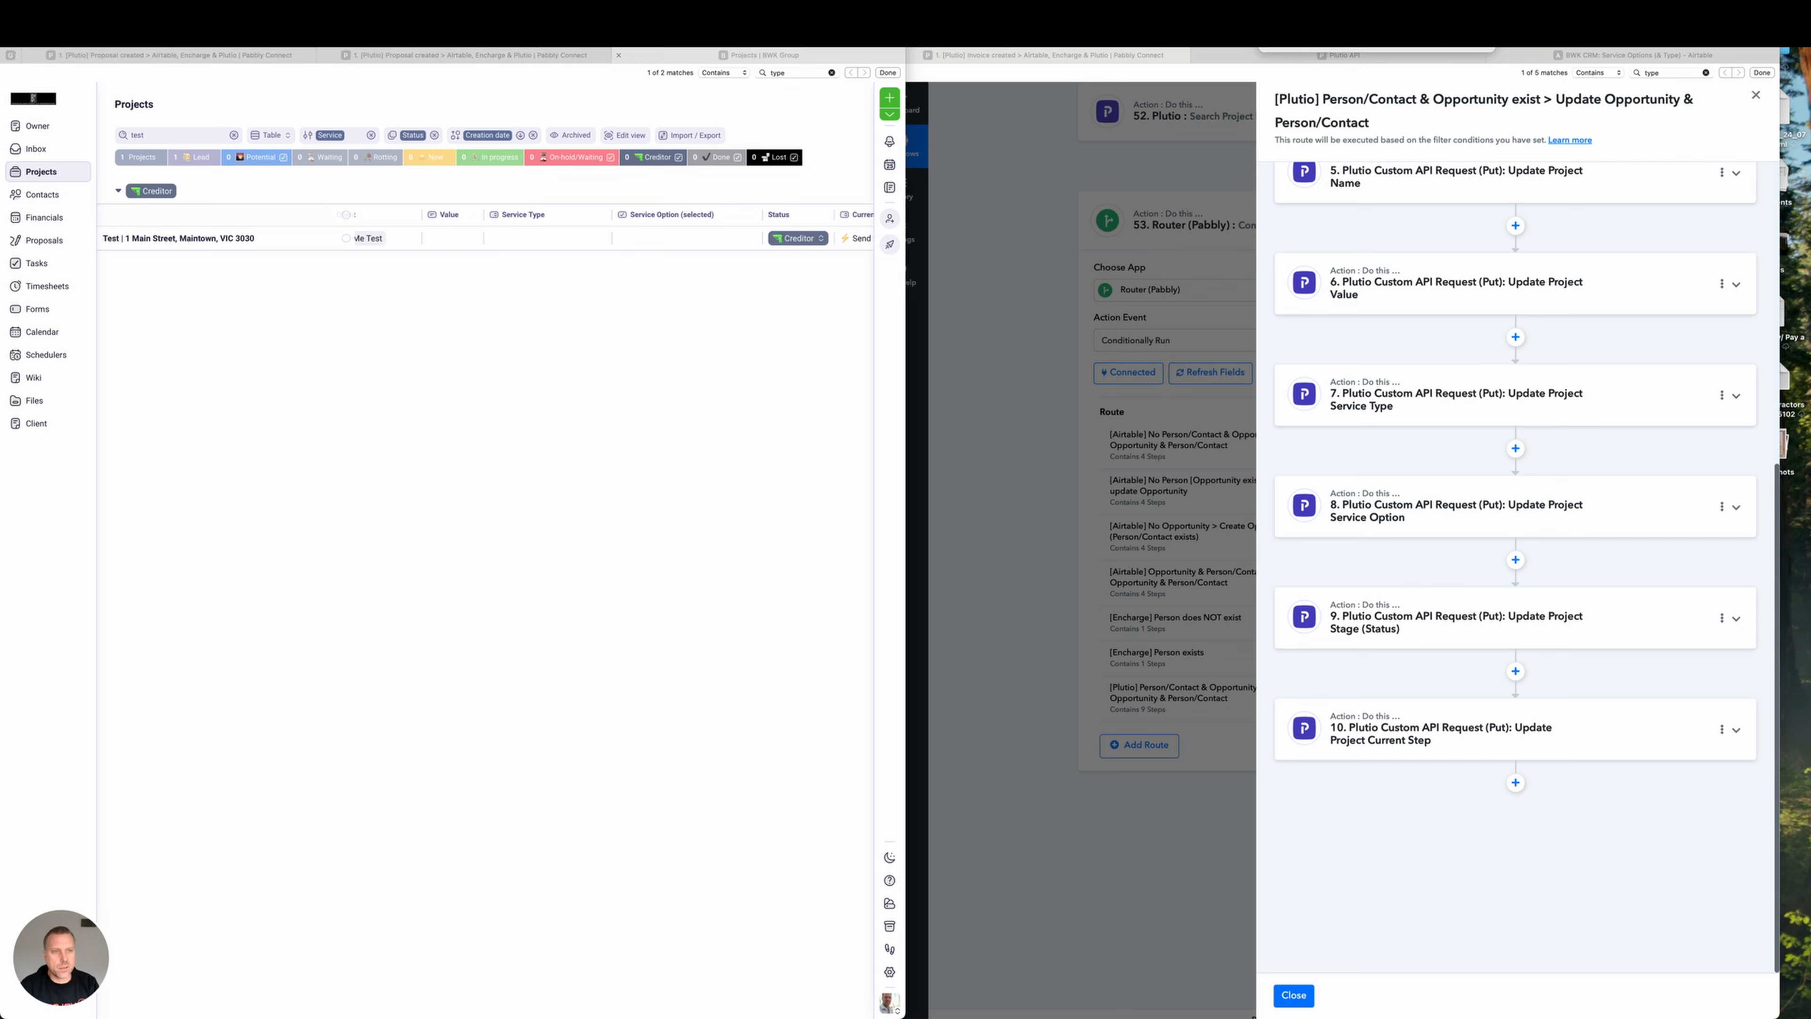
pyautogui.moveTo(680, 572)
pyautogui.mouseDown()
pyautogui.moveTo(444, 236)
pyautogui.moveTo(768, 236)
pyautogui.moveTo(574, 246)
pyautogui.moveTo(970, 373)
pyautogui.moveTo(1307, 277)
pyautogui.moveTo(1378, 279)
pyautogui.moveTo(1333, 717)
pyautogui.moveTo(1176, 571)
pyautogui.moveTo(765, 517)
pyautogui.mouseUp()
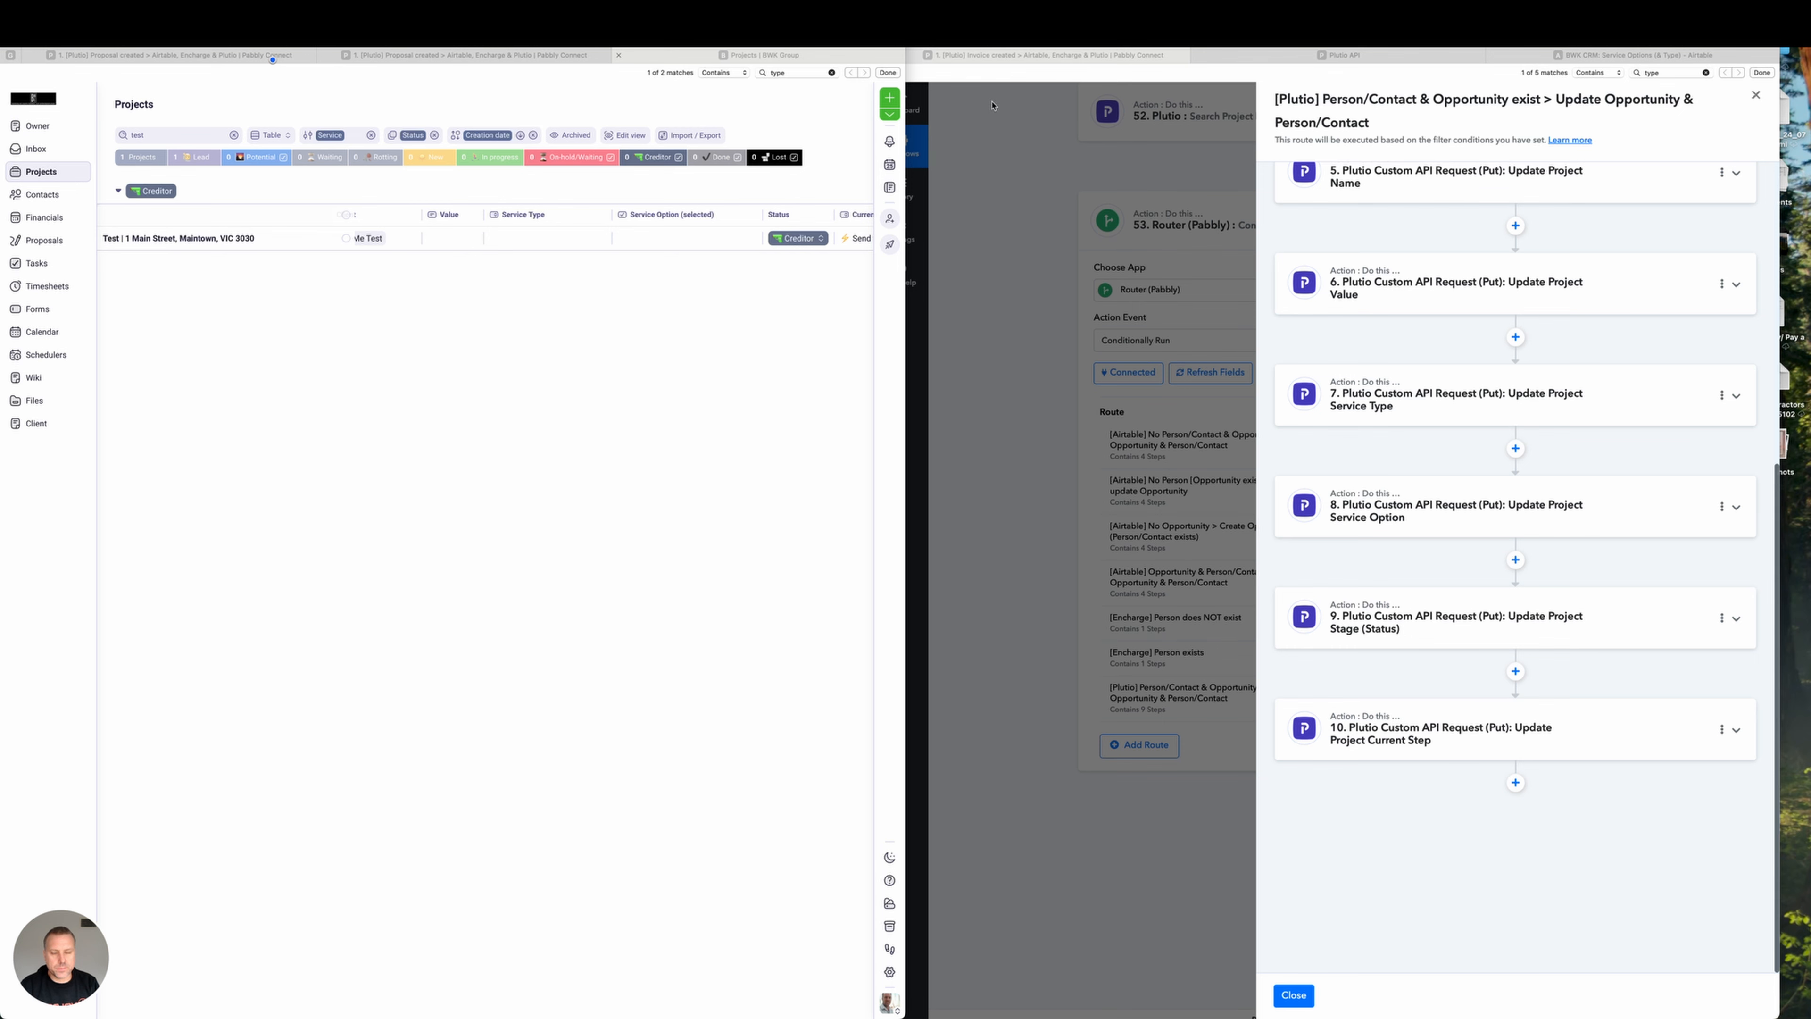
pyautogui.click(215, 60)
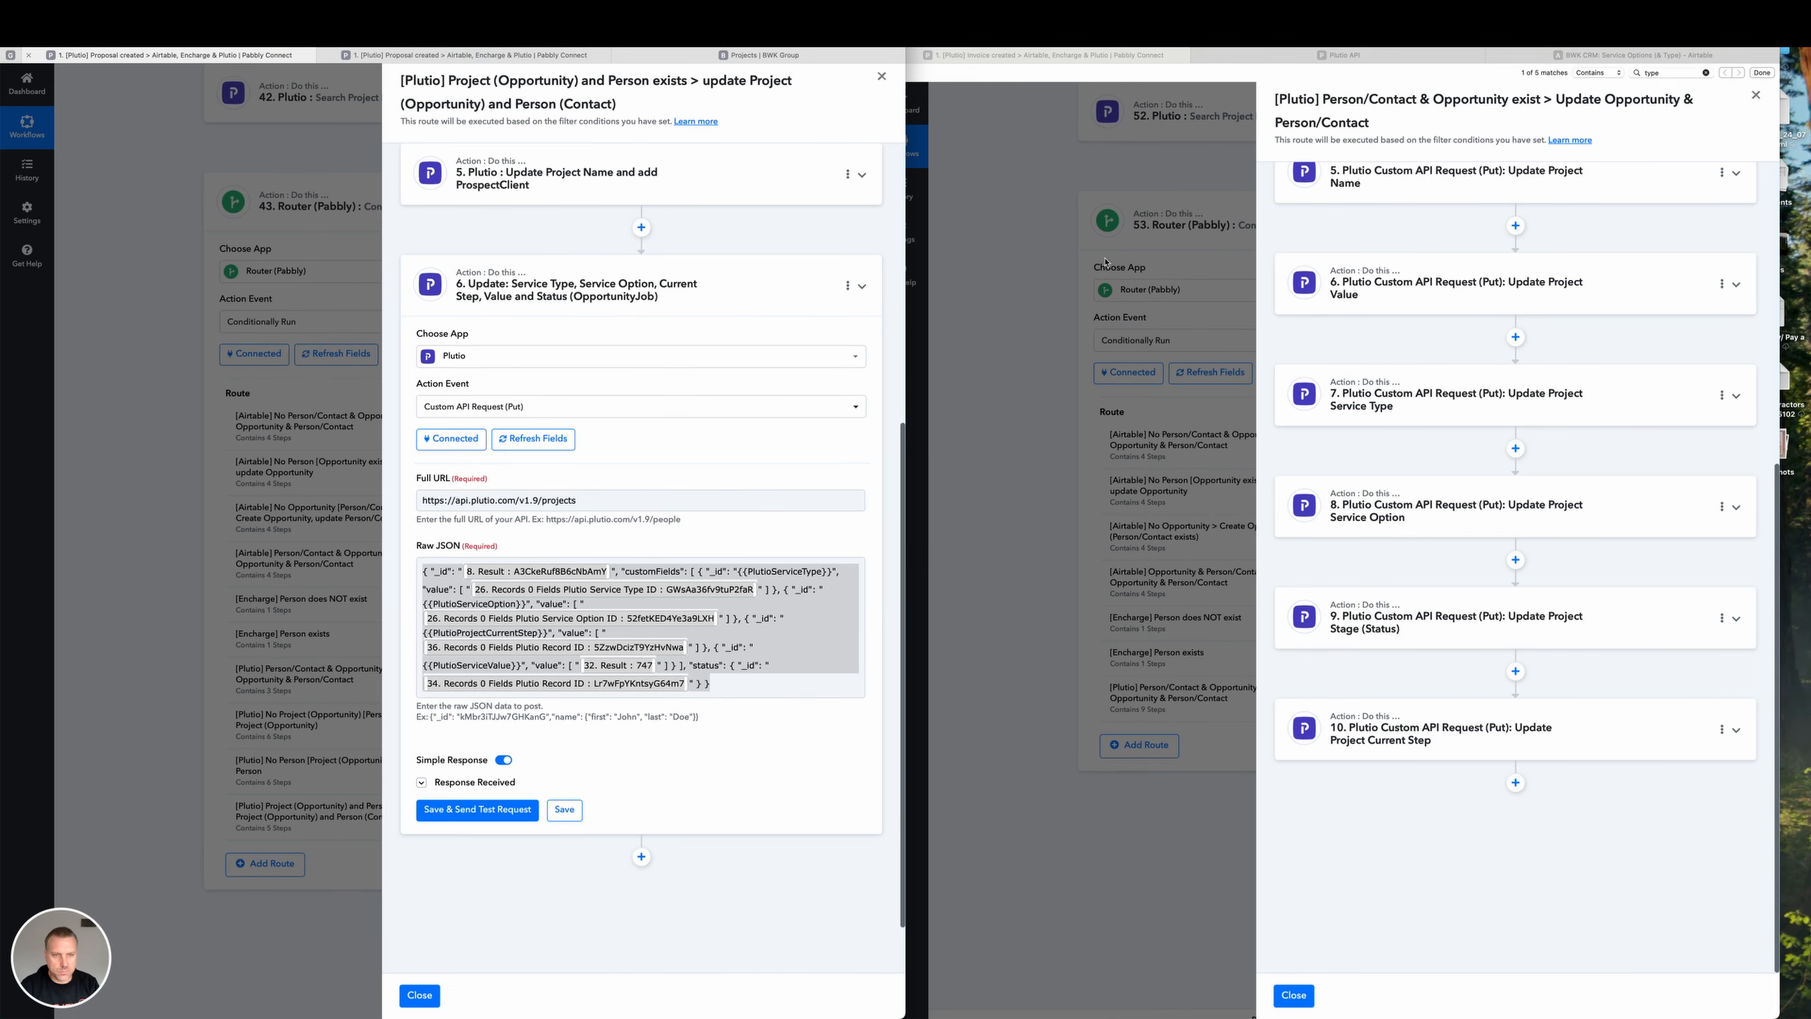
pyautogui.click(1021, 232)
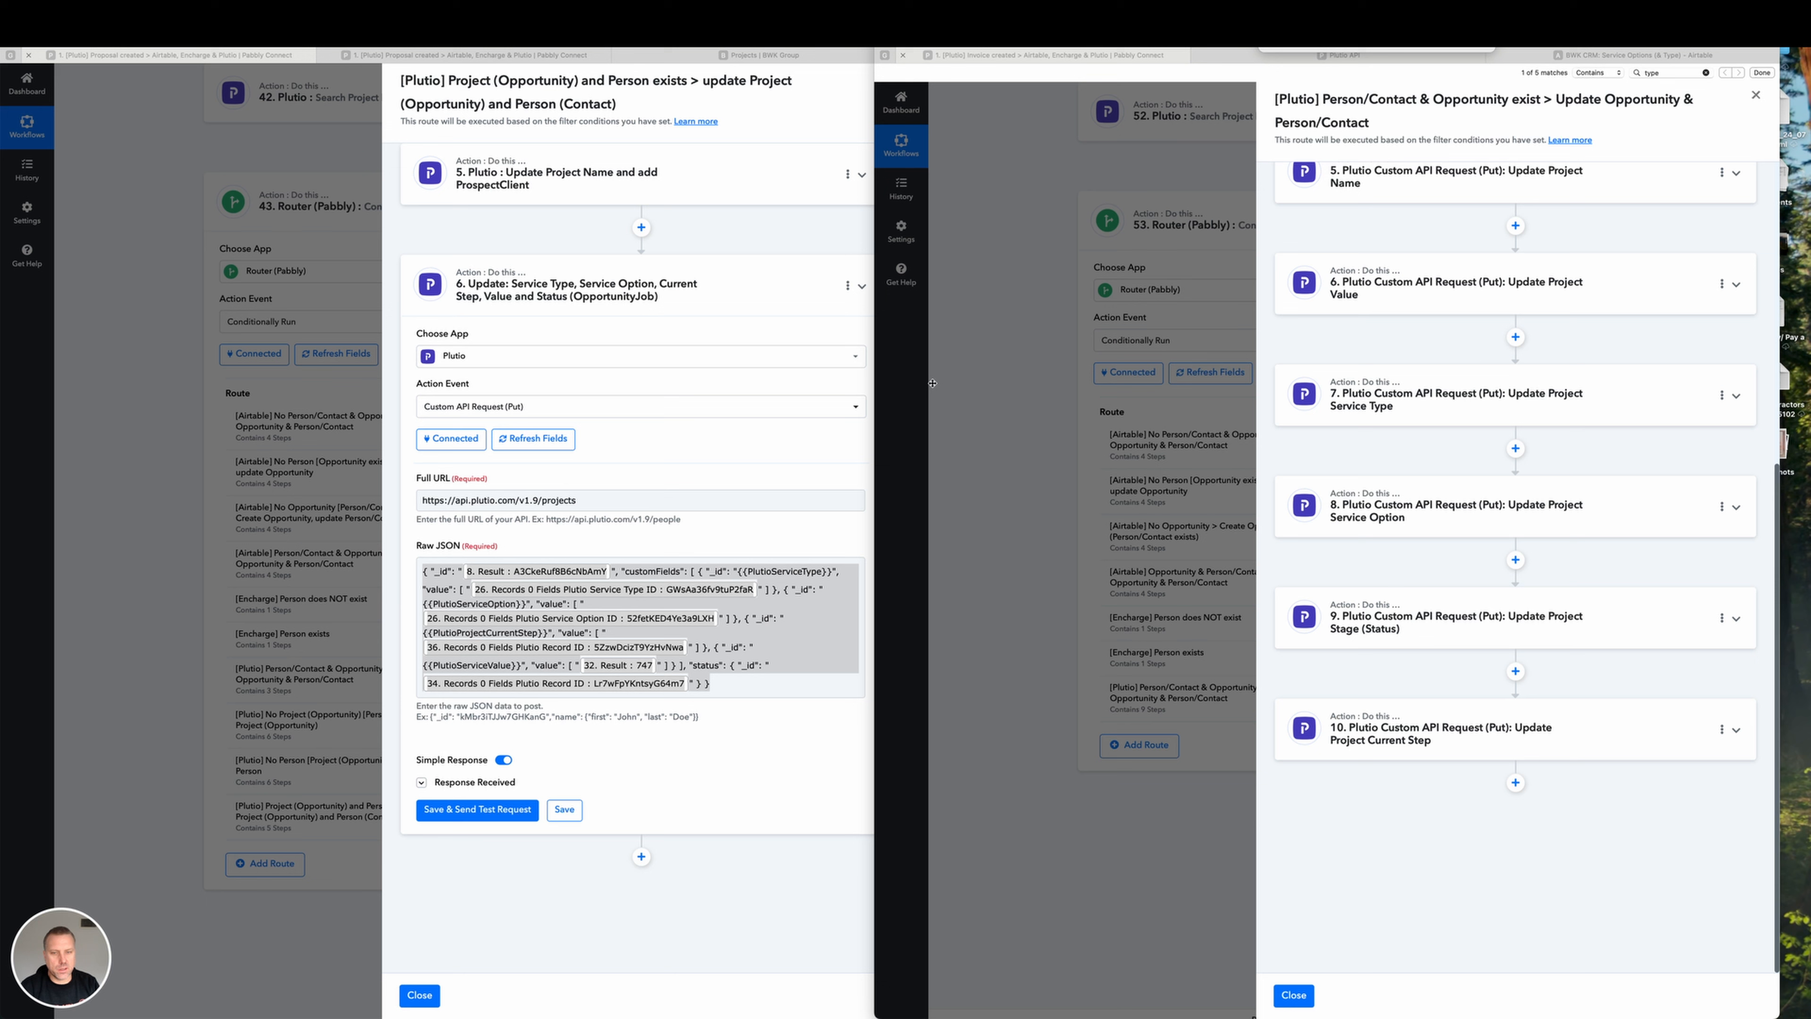
pyautogui.moveTo(912, 335)
pyautogui.mouseDown()
pyautogui.moveTo(725, 539)
pyautogui.moveTo(1011, 518)
pyautogui.moveTo(1211, 308)
pyautogui.moveTo(1372, 286)
pyautogui.moveTo(1383, 662)
pyautogui.moveTo(1372, 459)
pyautogui.moveTo(764, 584)
pyautogui.moveTo(760, 674)
pyautogui.moveTo(625, 586)
pyautogui.moveTo(578, 612)
pyautogui.moveTo(624, 558)
pyautogui.mouseUp()
pyautogui.moveTo(627, 573)
pyautogui.mouseDown()
pyautogui.moveTo(652, 596)
pyautogui.moveTo(517, 586)
pyautogui.moveTo(727, 564)
pyautogui.moveTo(863, 616)
pyautogui.moveTo(770, 606)
pyautogui.moveTo(742, 622)
pyautogui.moveTo(720, 585)
pyautogui.moveTo(730, 554)
pyautogui.mouseUp()
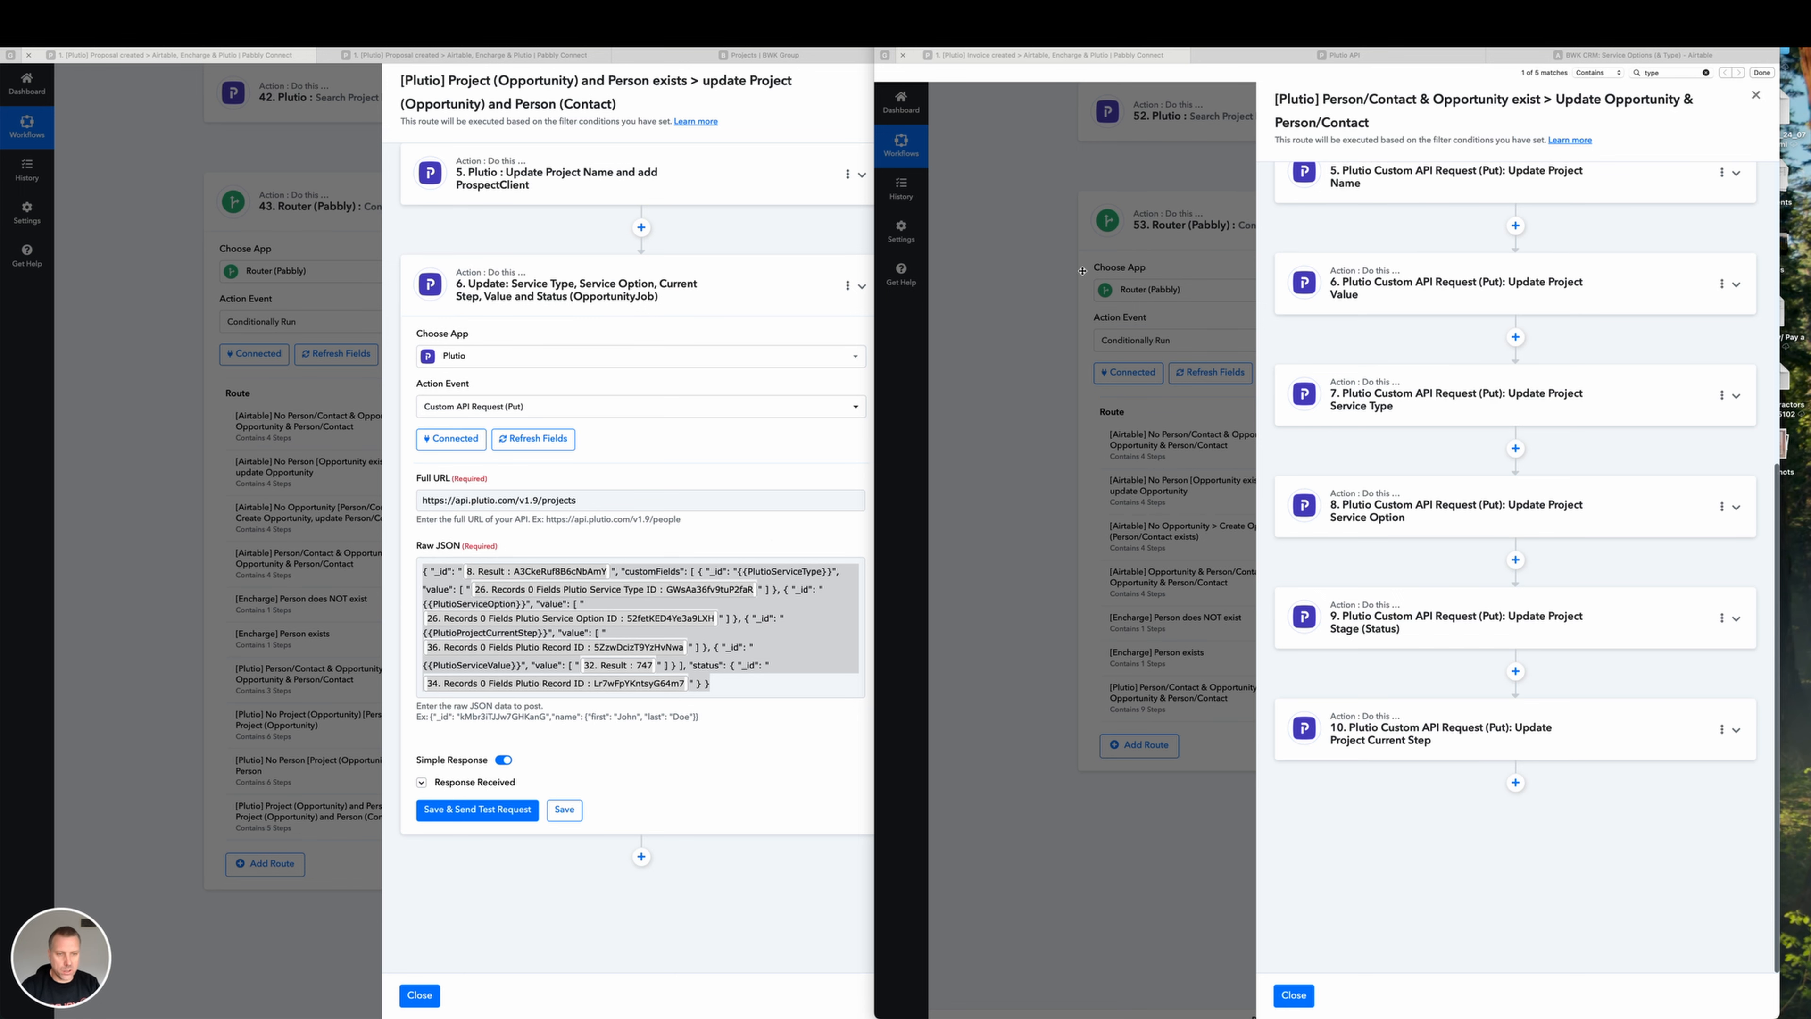
# Launch ChatGPT in the browser.
pyautogui.press('super+space')
pyautogui.write('cha')
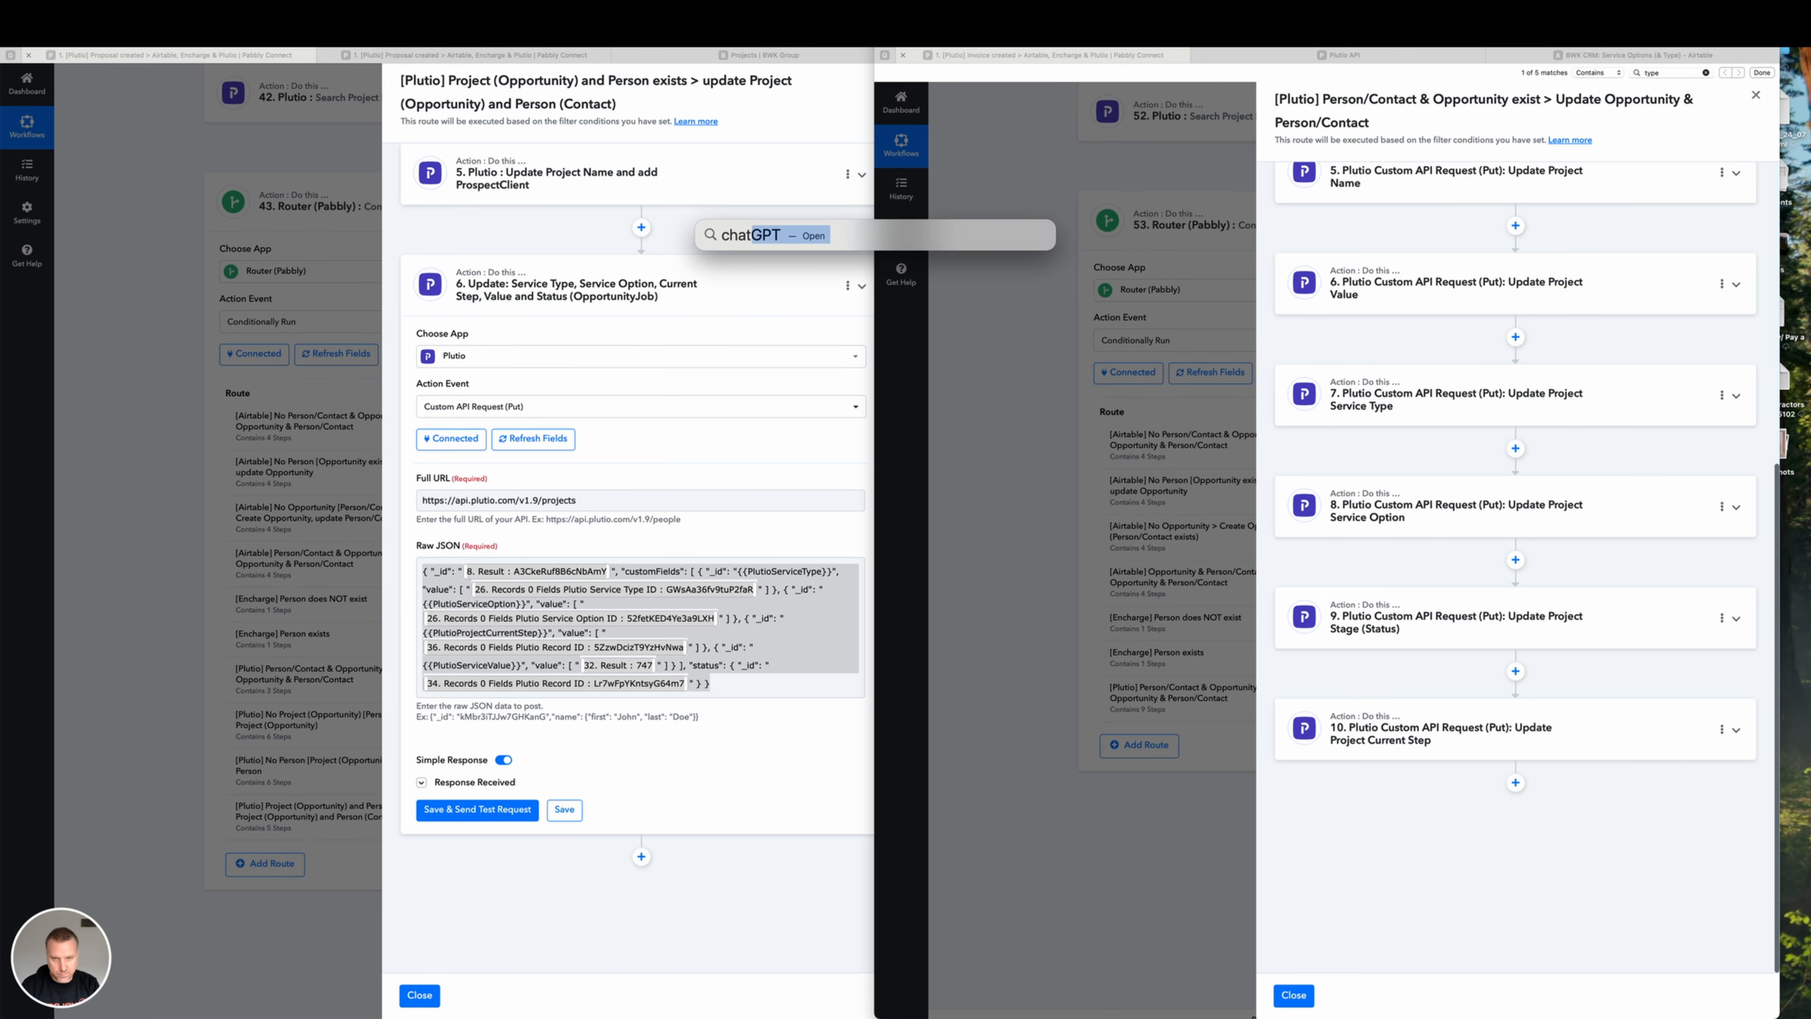
pyautogui.press('Return')
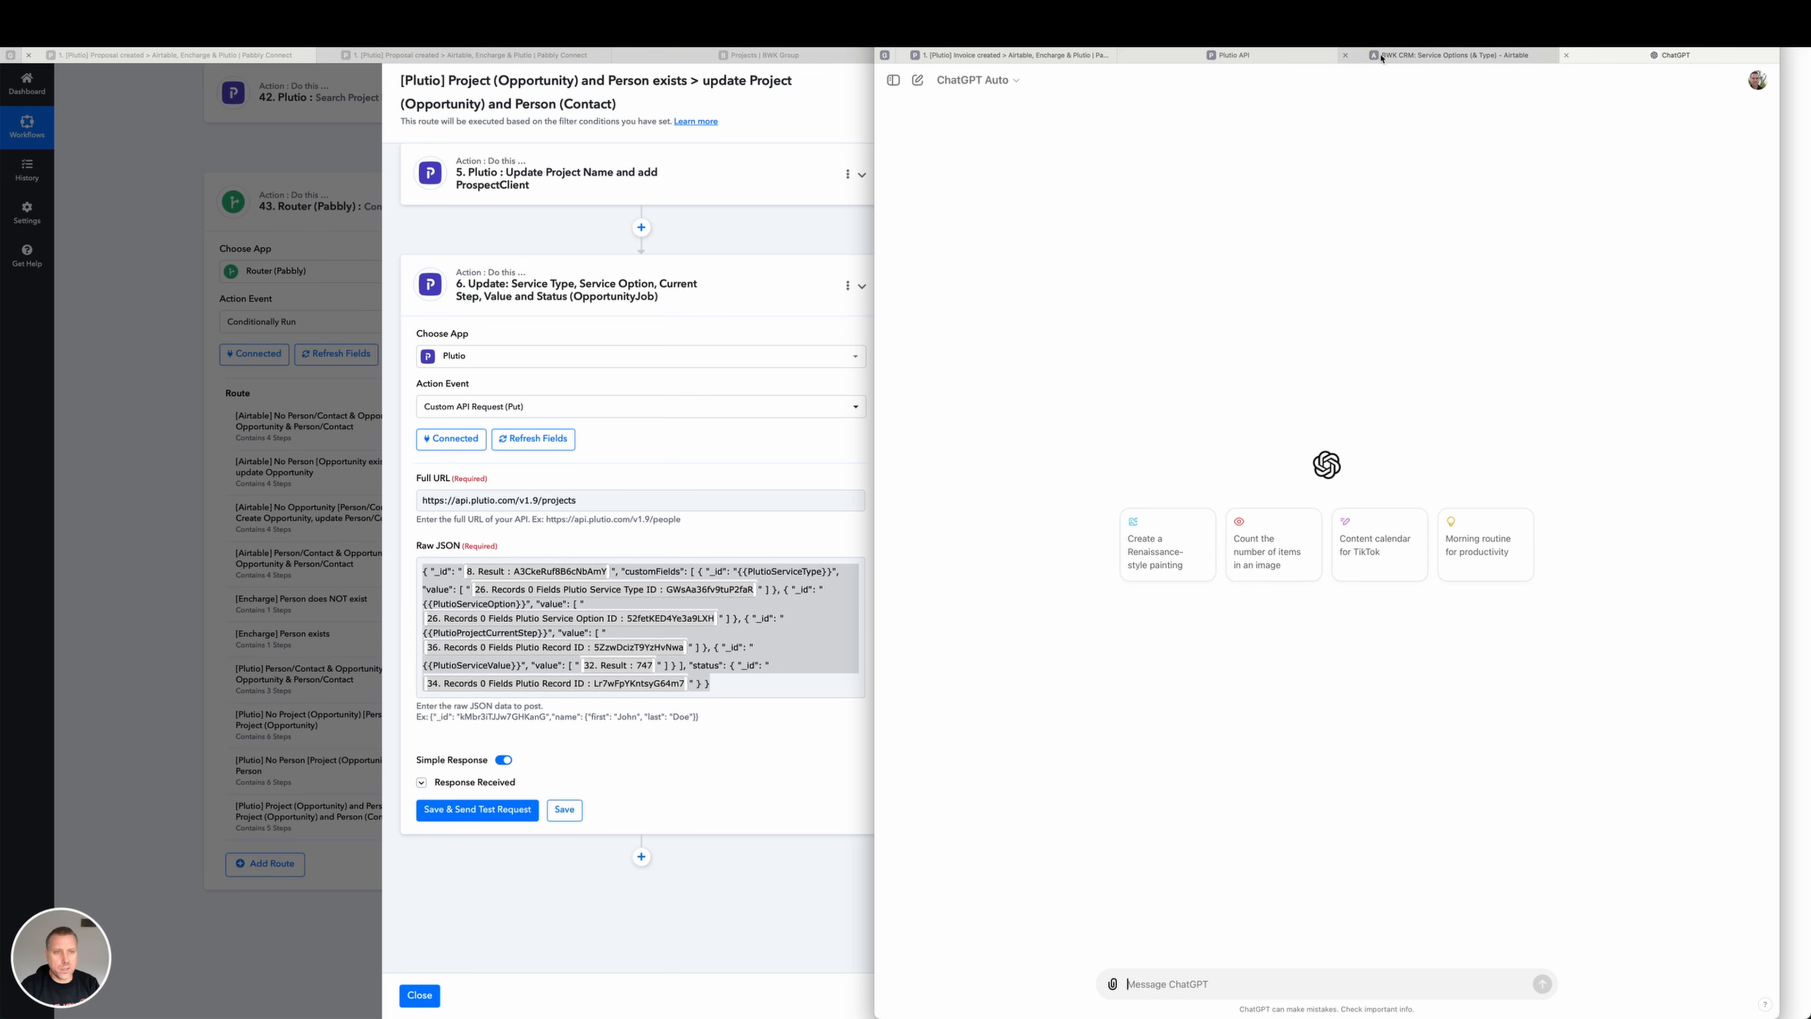
# Examine the Raw JSON of the separate project Value, Service Type, Service Option, Stage and Current Step requests in the Invoice created workflow.
pyautogui.click(1069, 60)
pyautogui.click(1637, 290)
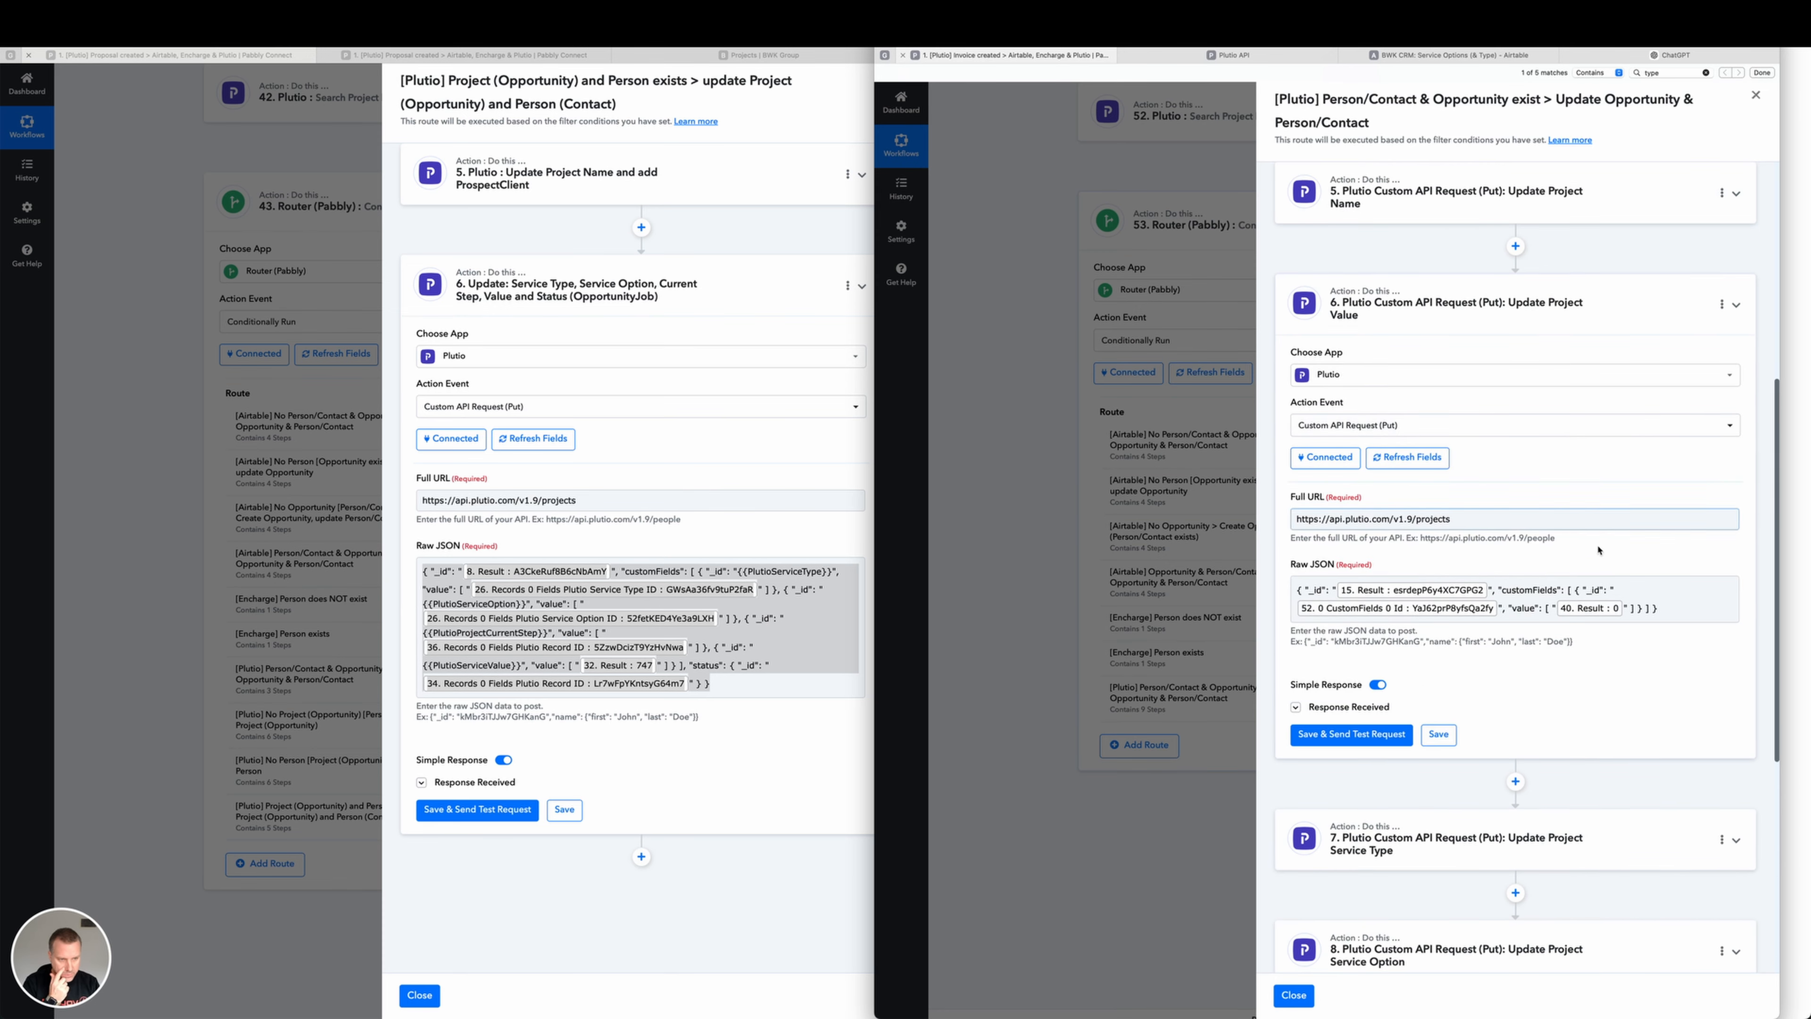
pyautogui.click(1646, 599)
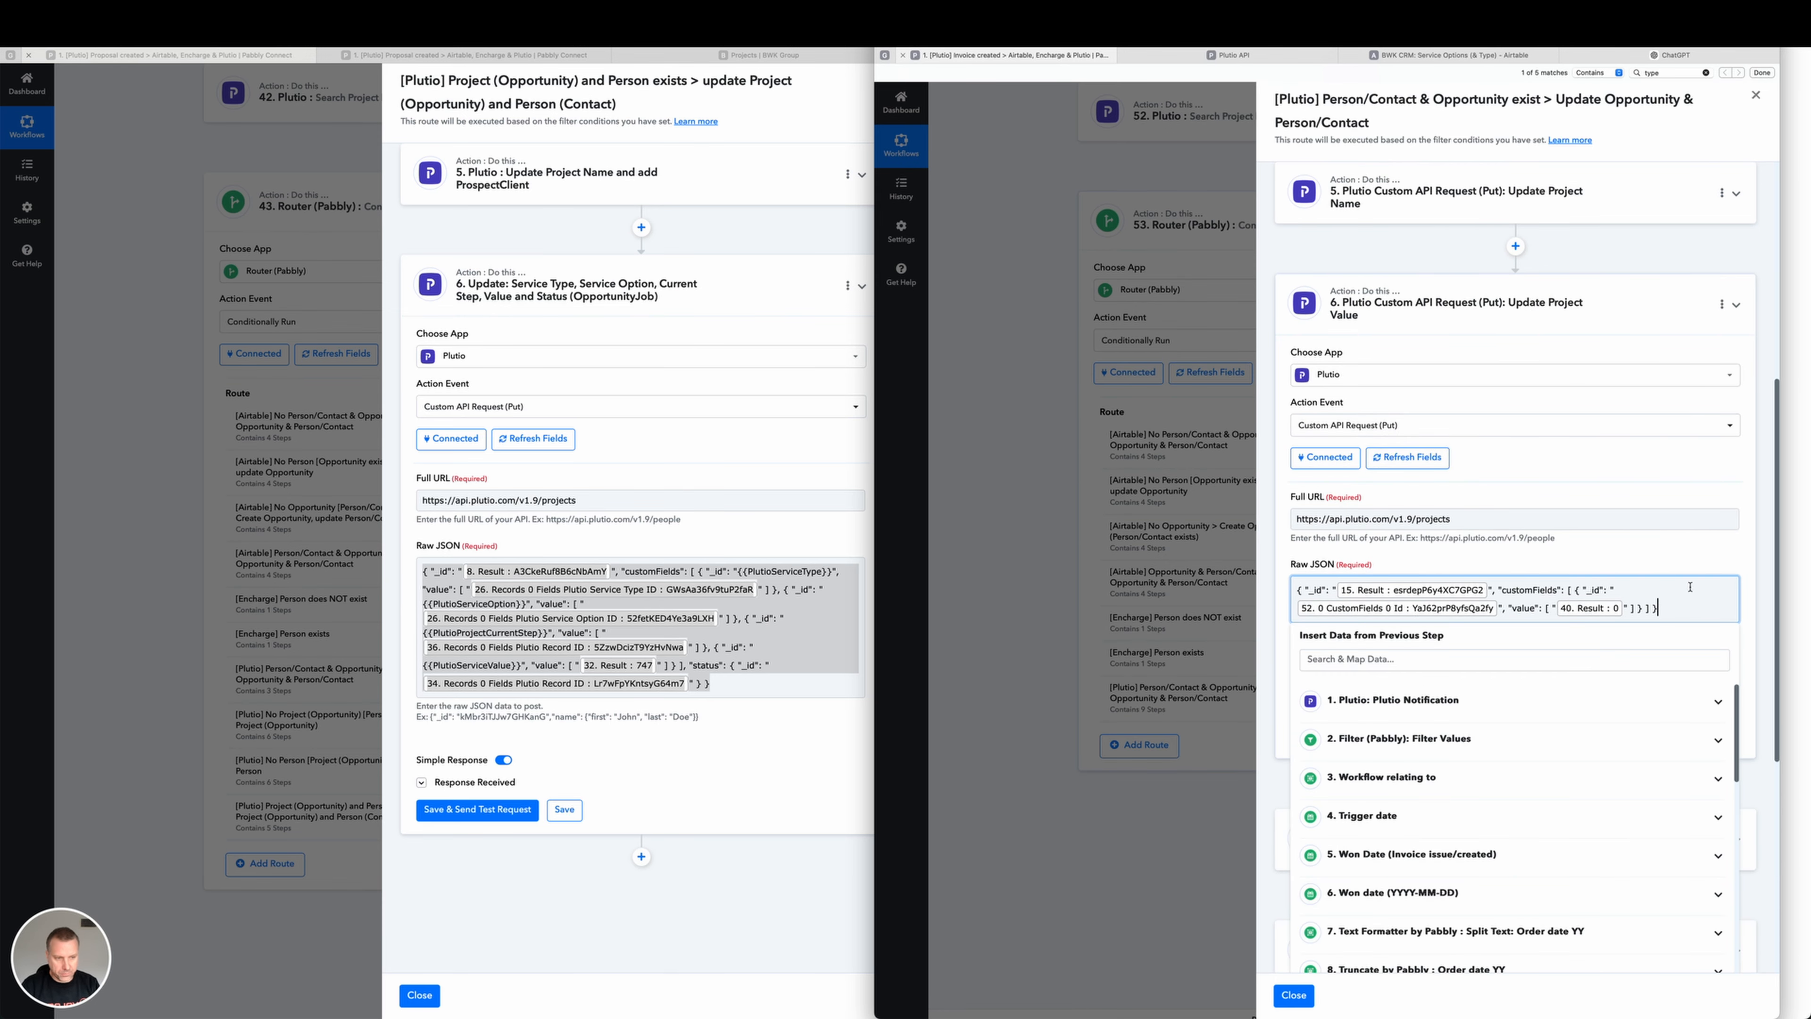
pyautogui.click(1734, 552)
pyautogui.scroll(-3, 1734, 553)
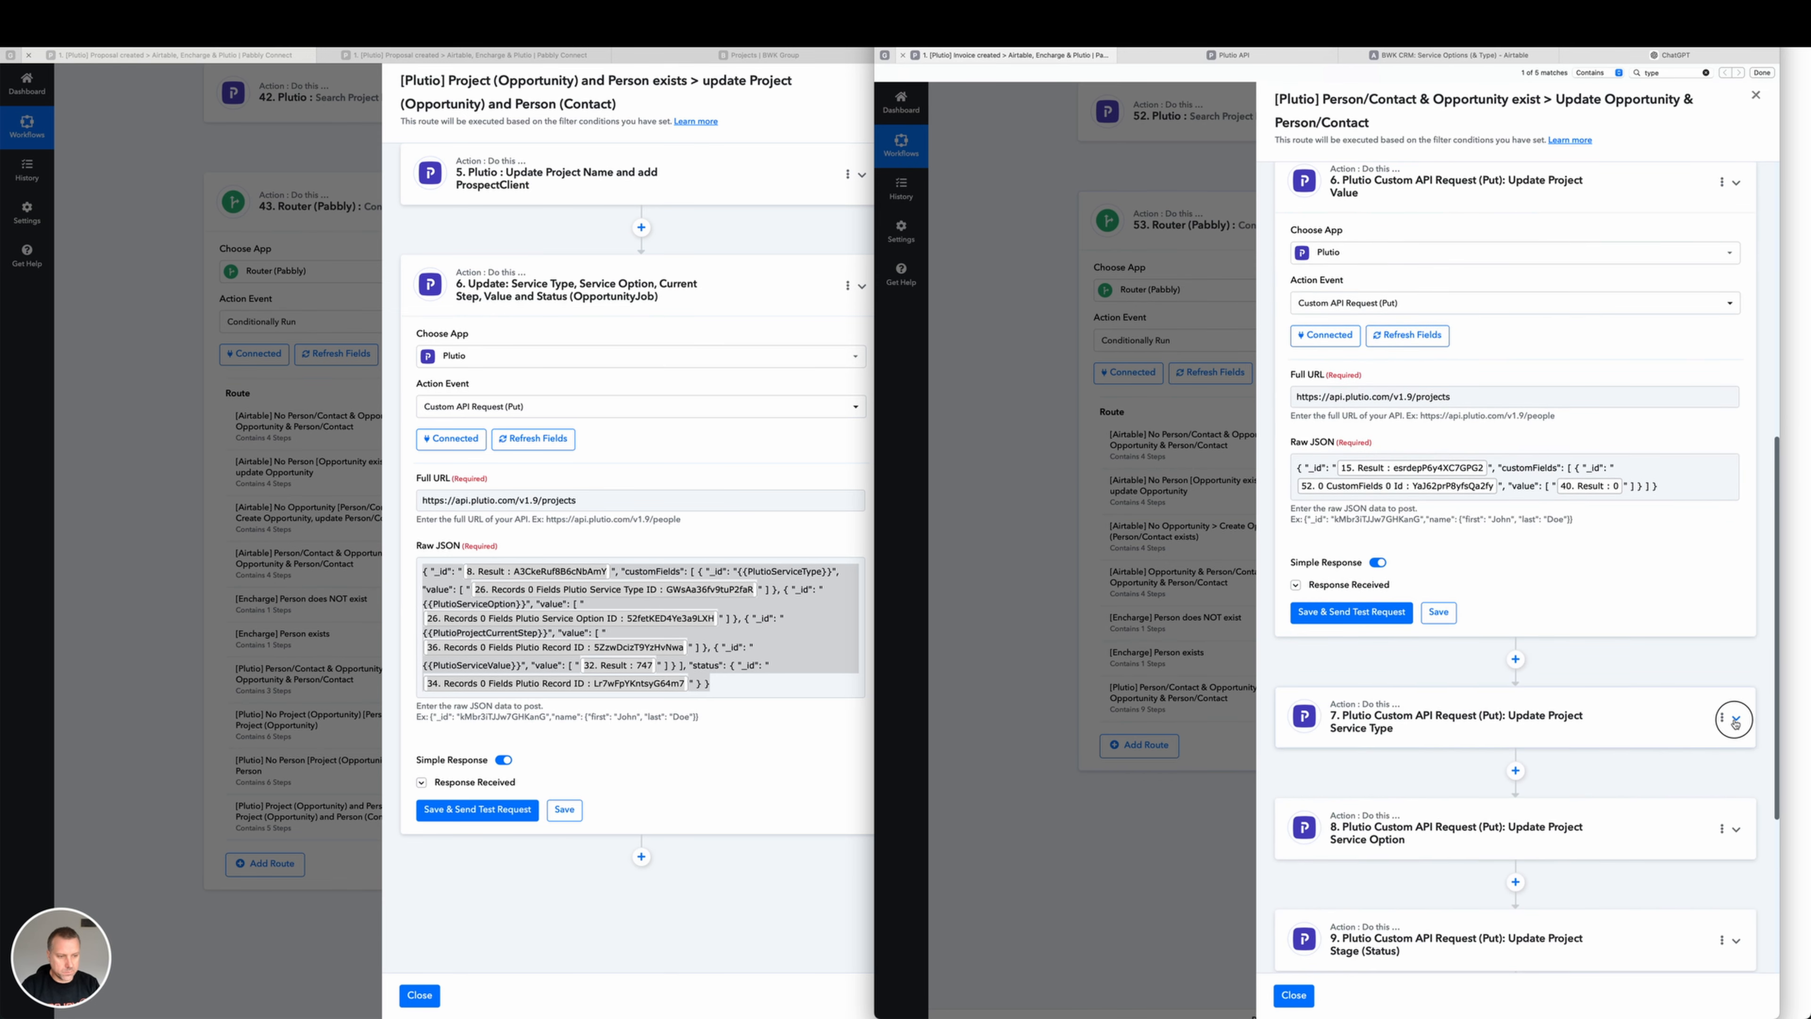
pyautogui.click(1712, 704)
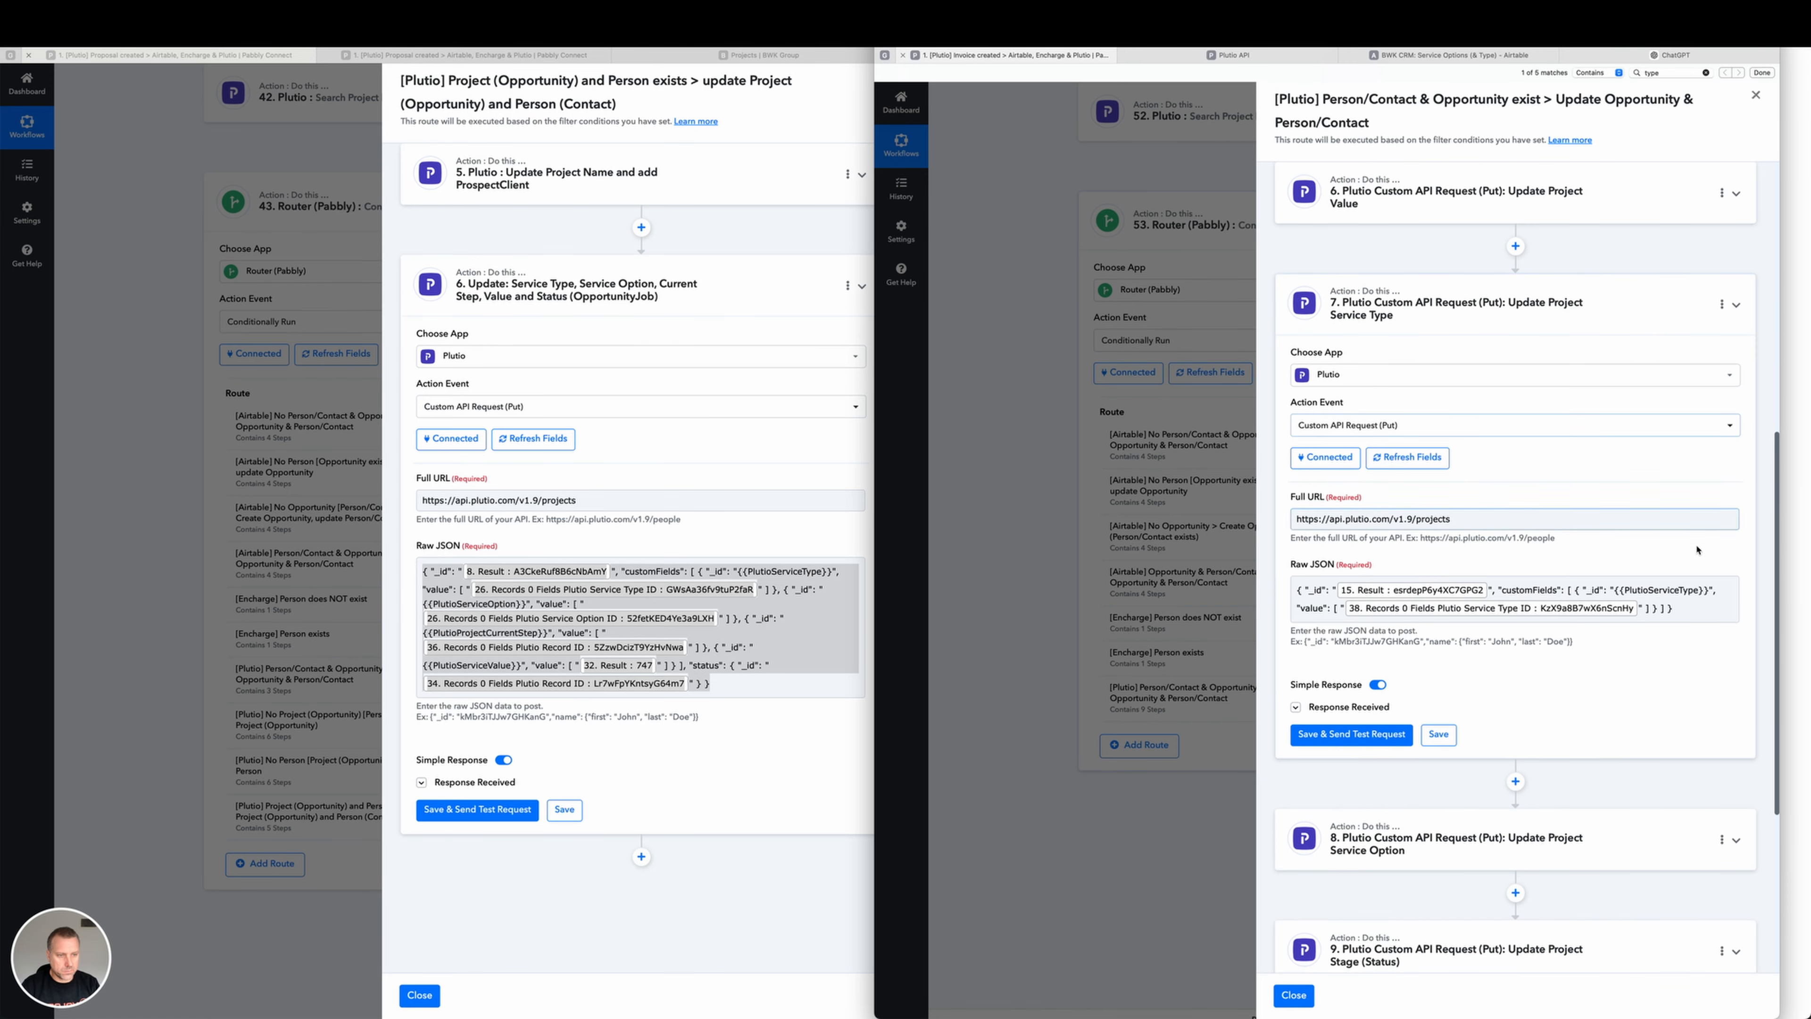
pyautogui.click(1692, 598)
pyautogui.scroll(-3, 1711, 585)
pyautogui.click(1739, 574)
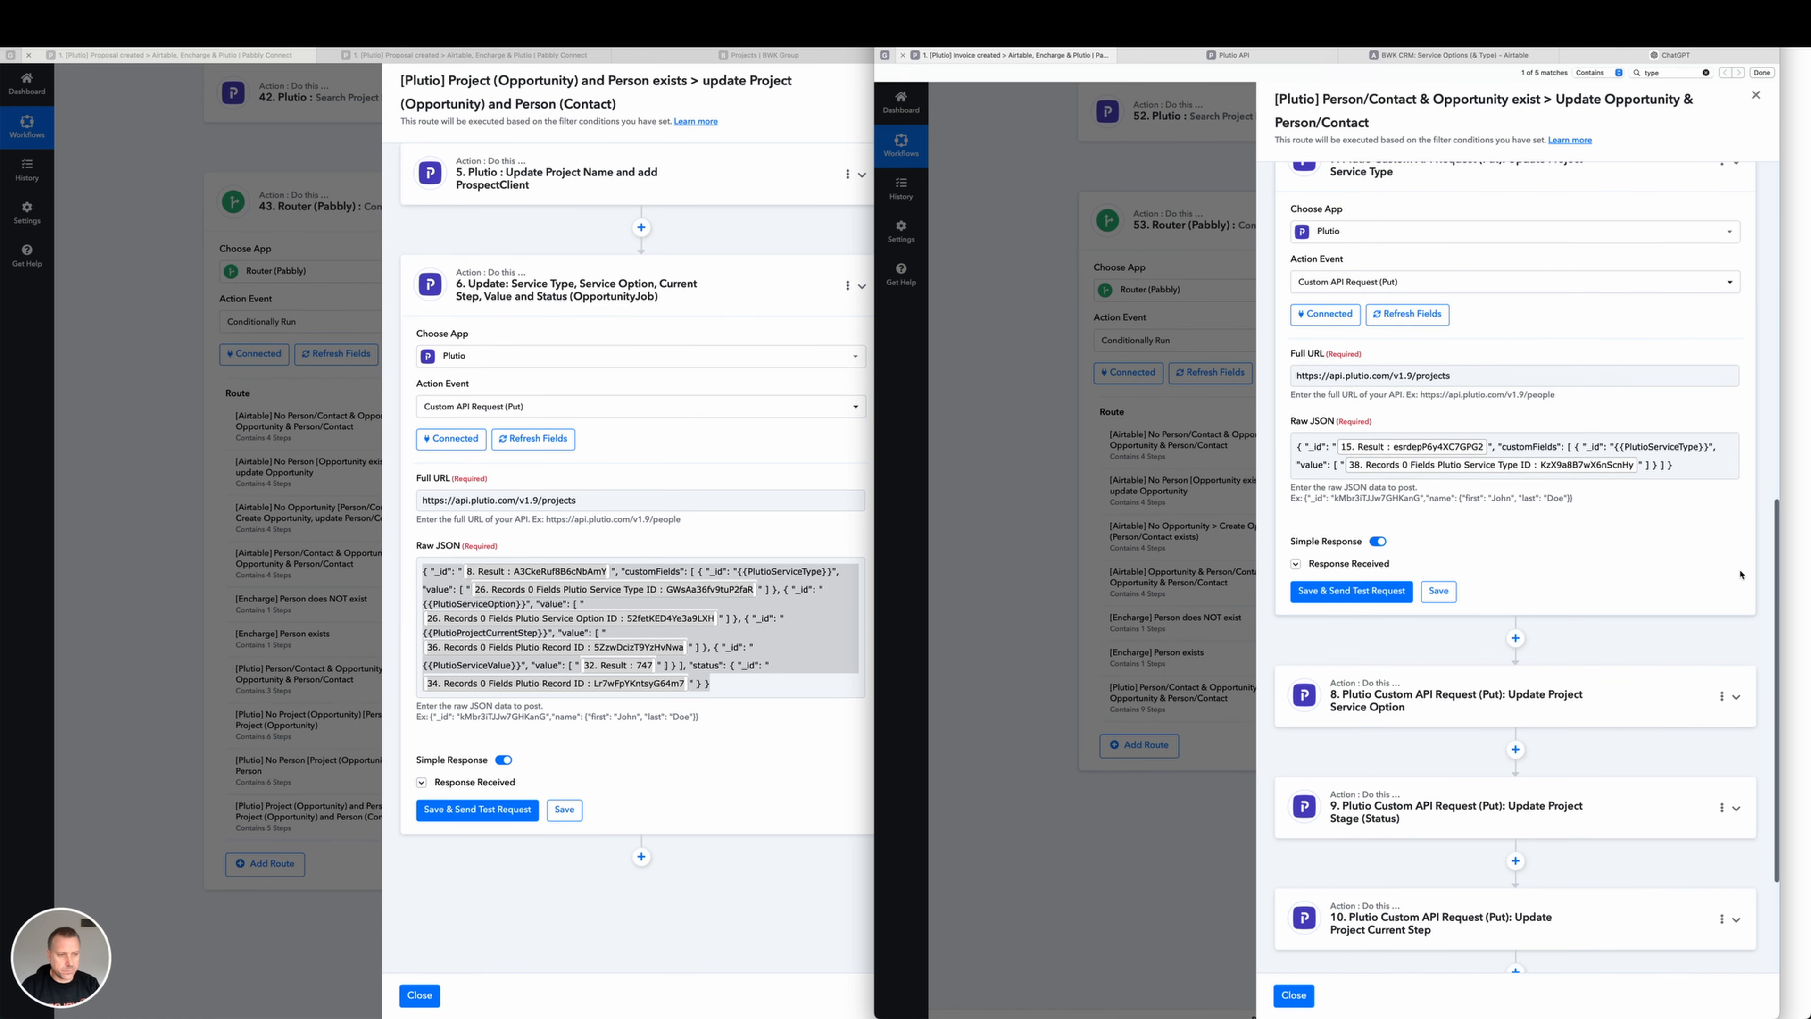
pyautogui.click(1730, 686)
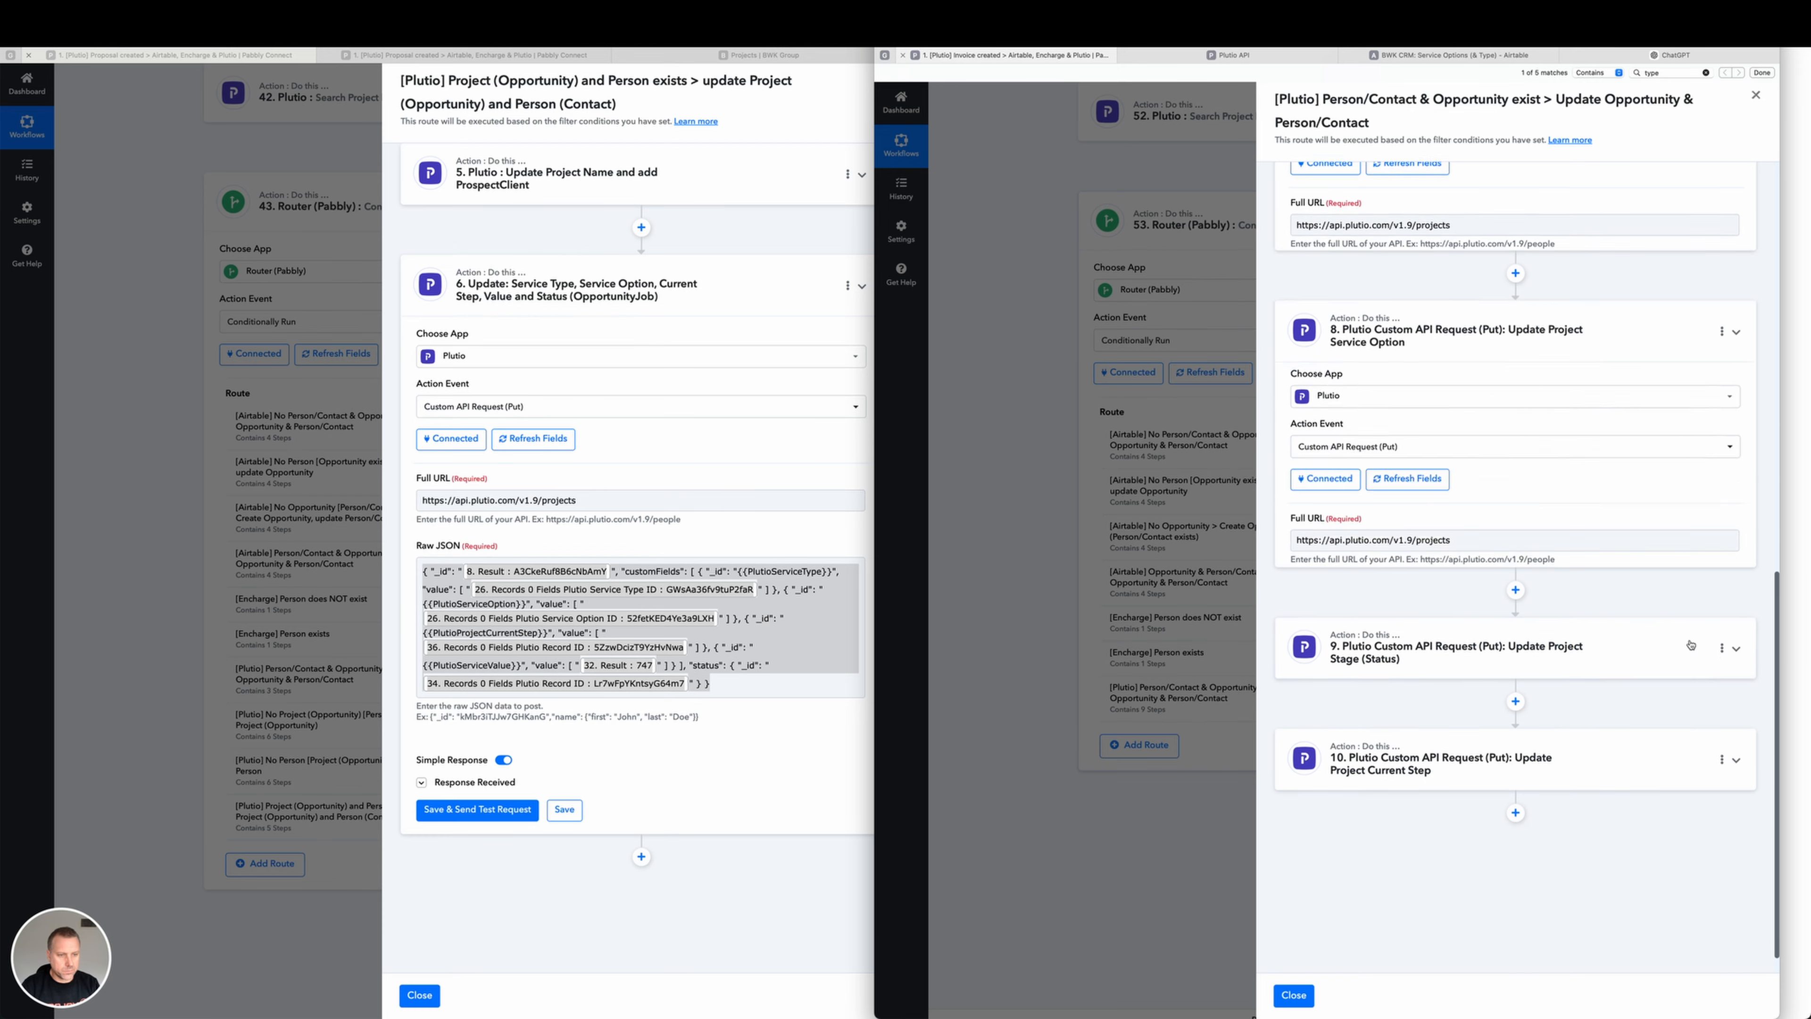
pyautogui.scroll(-4, 1638, 493)
pyautogui.click(1725, 614)
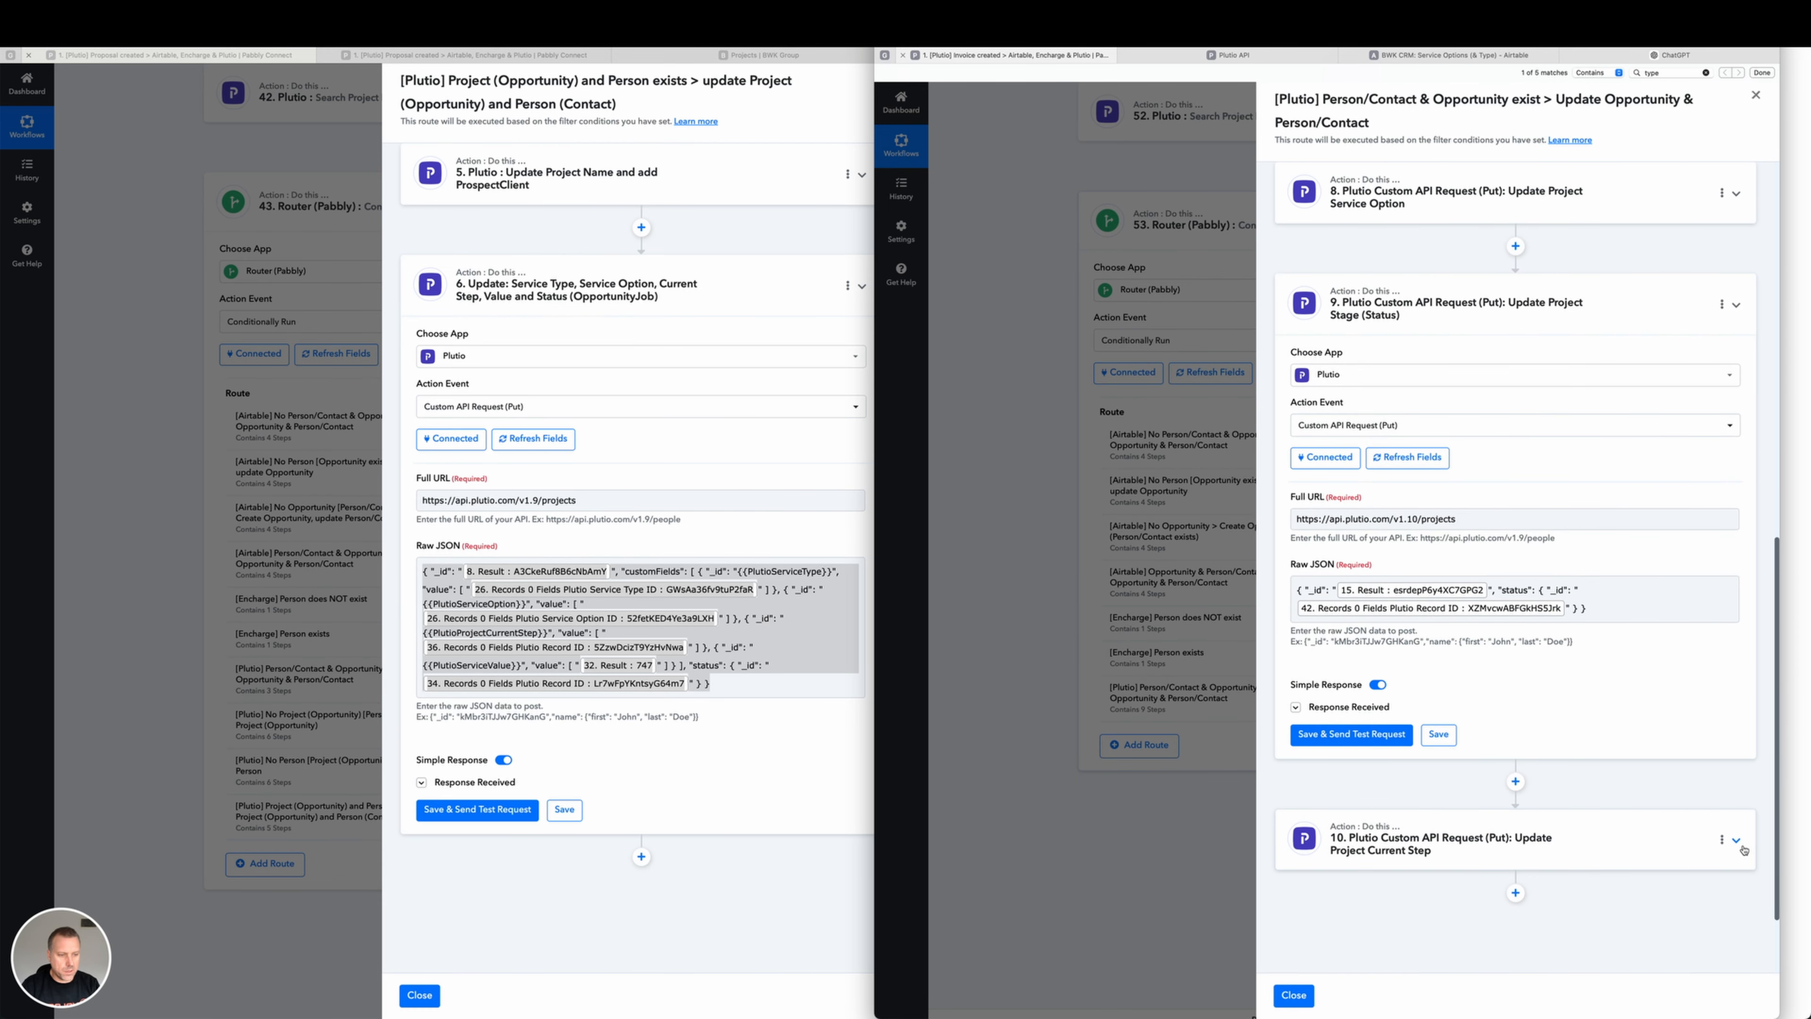
pyautogui.click(1741, 848)
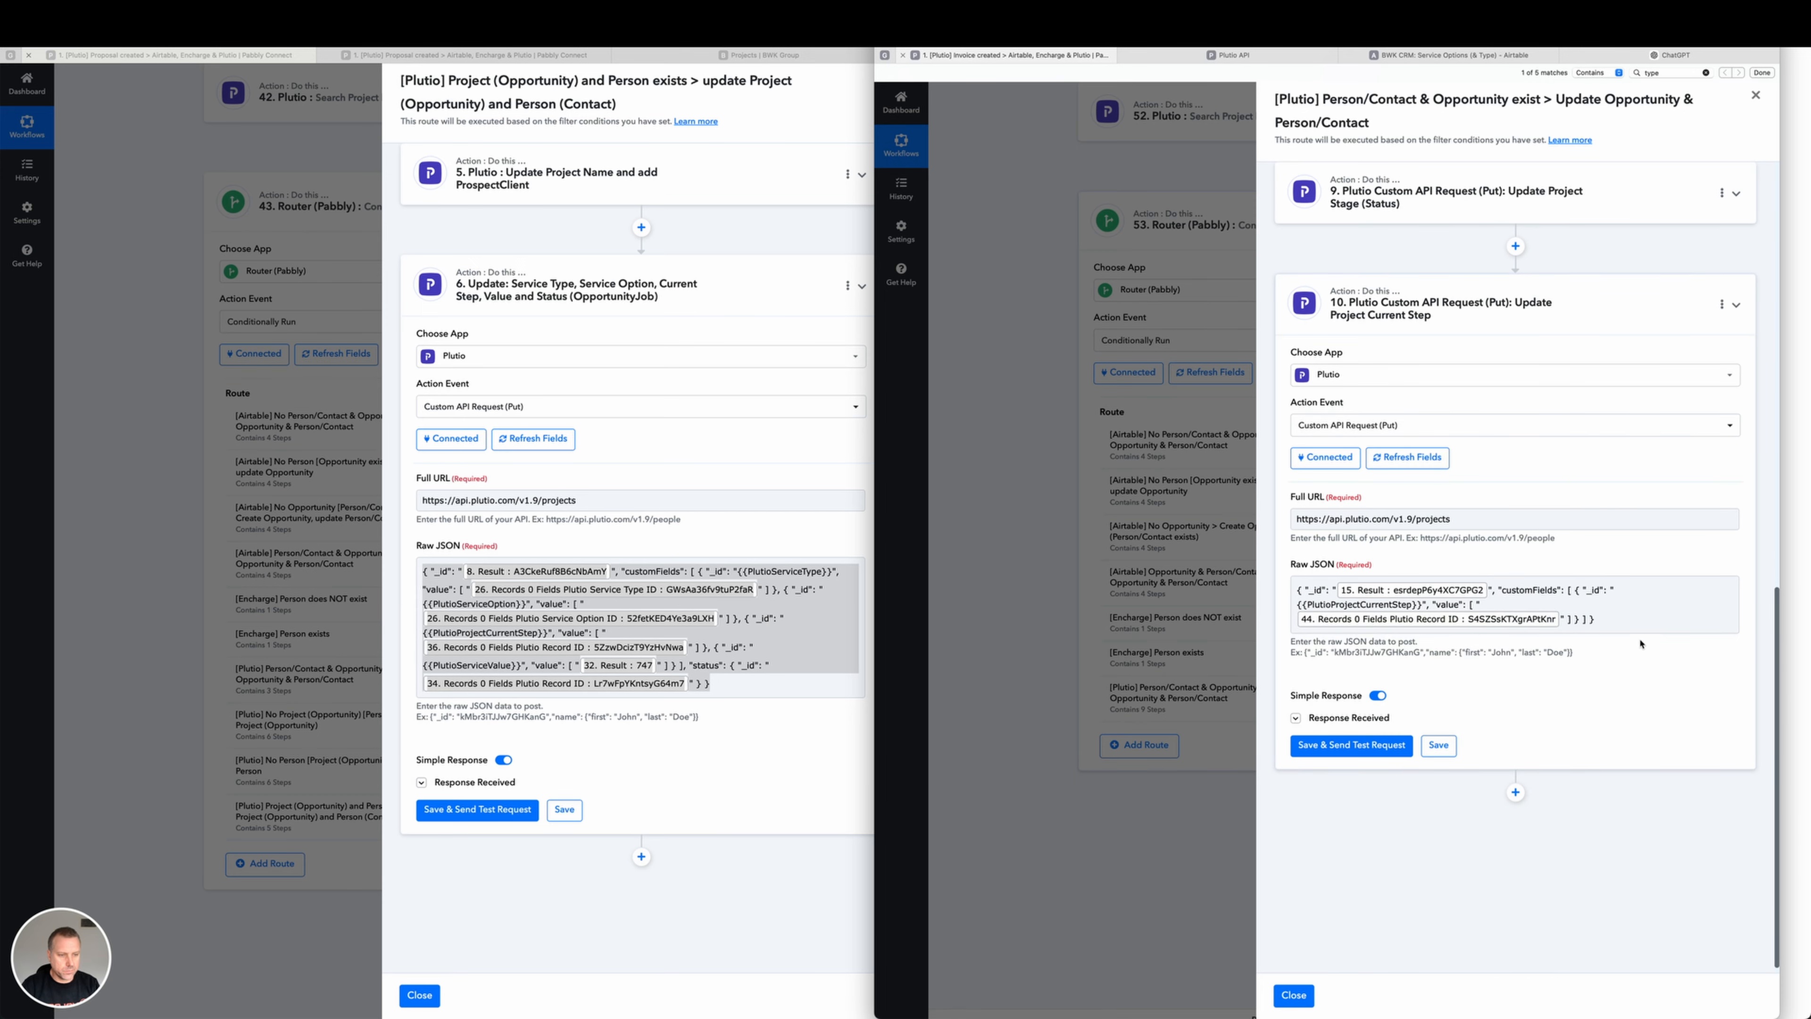
pyautogui.click(1637, 625)
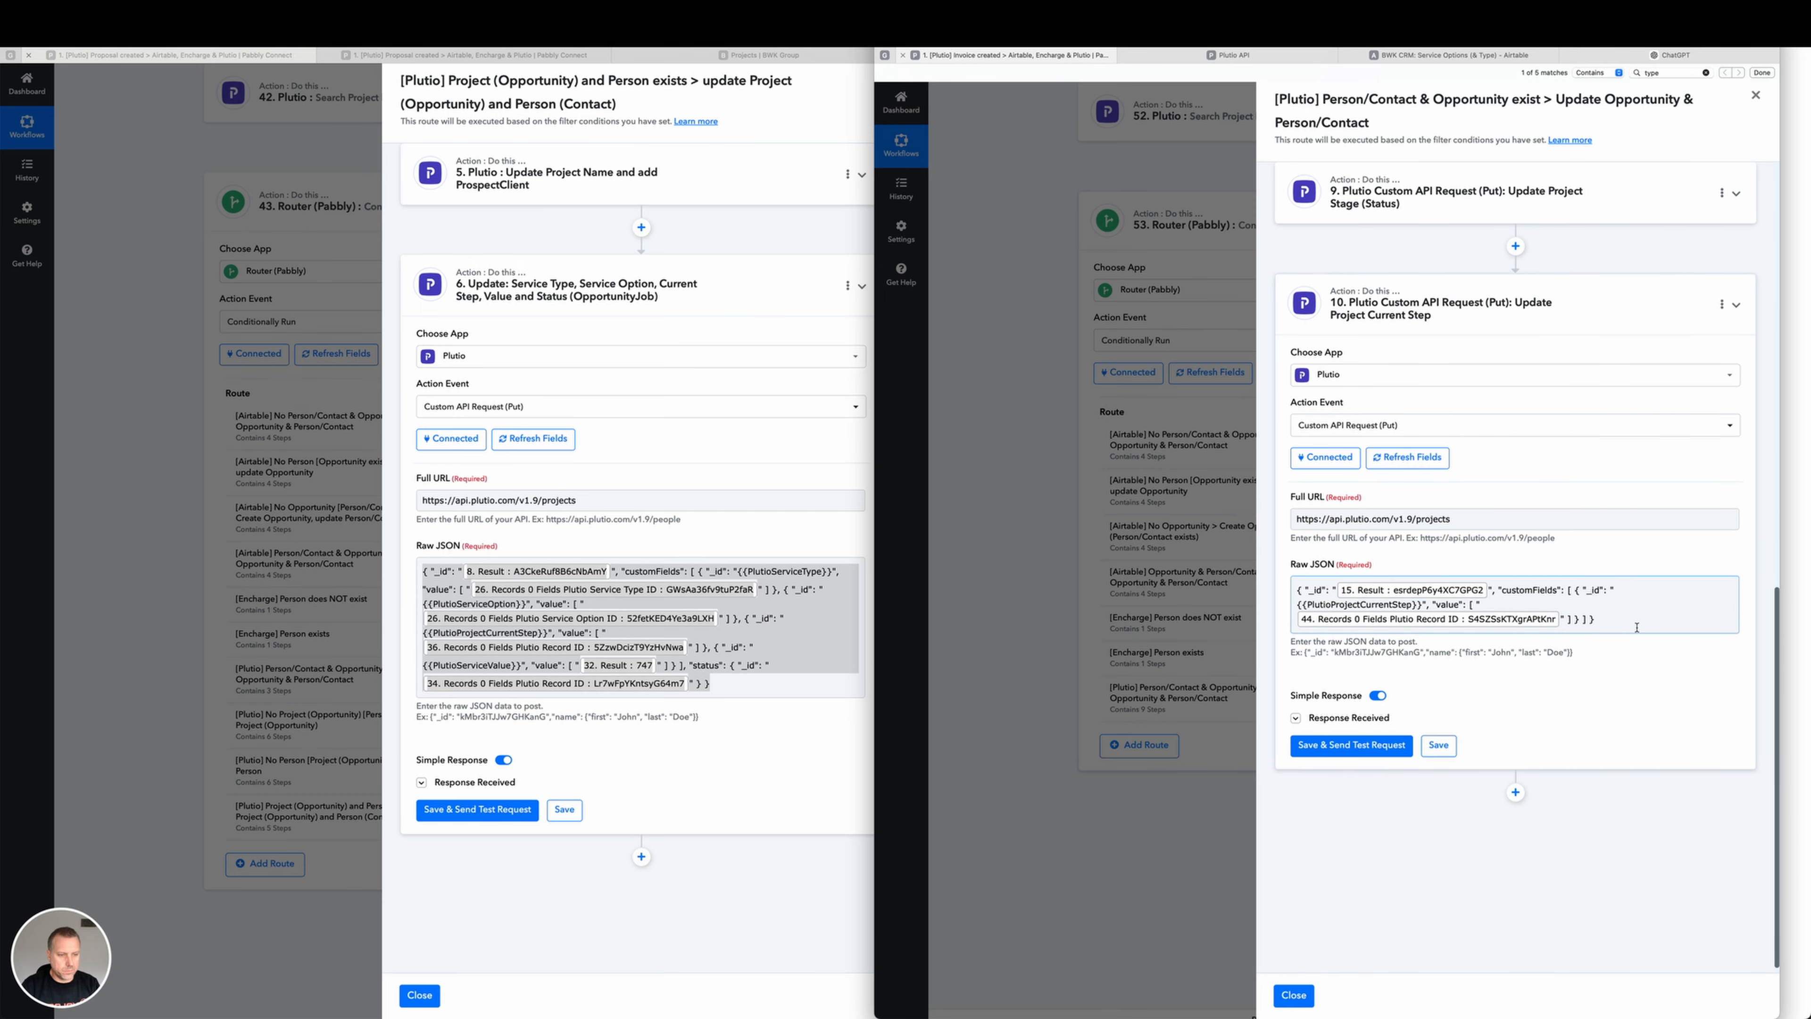
pyautogui.scroll(10, 1636, 627)
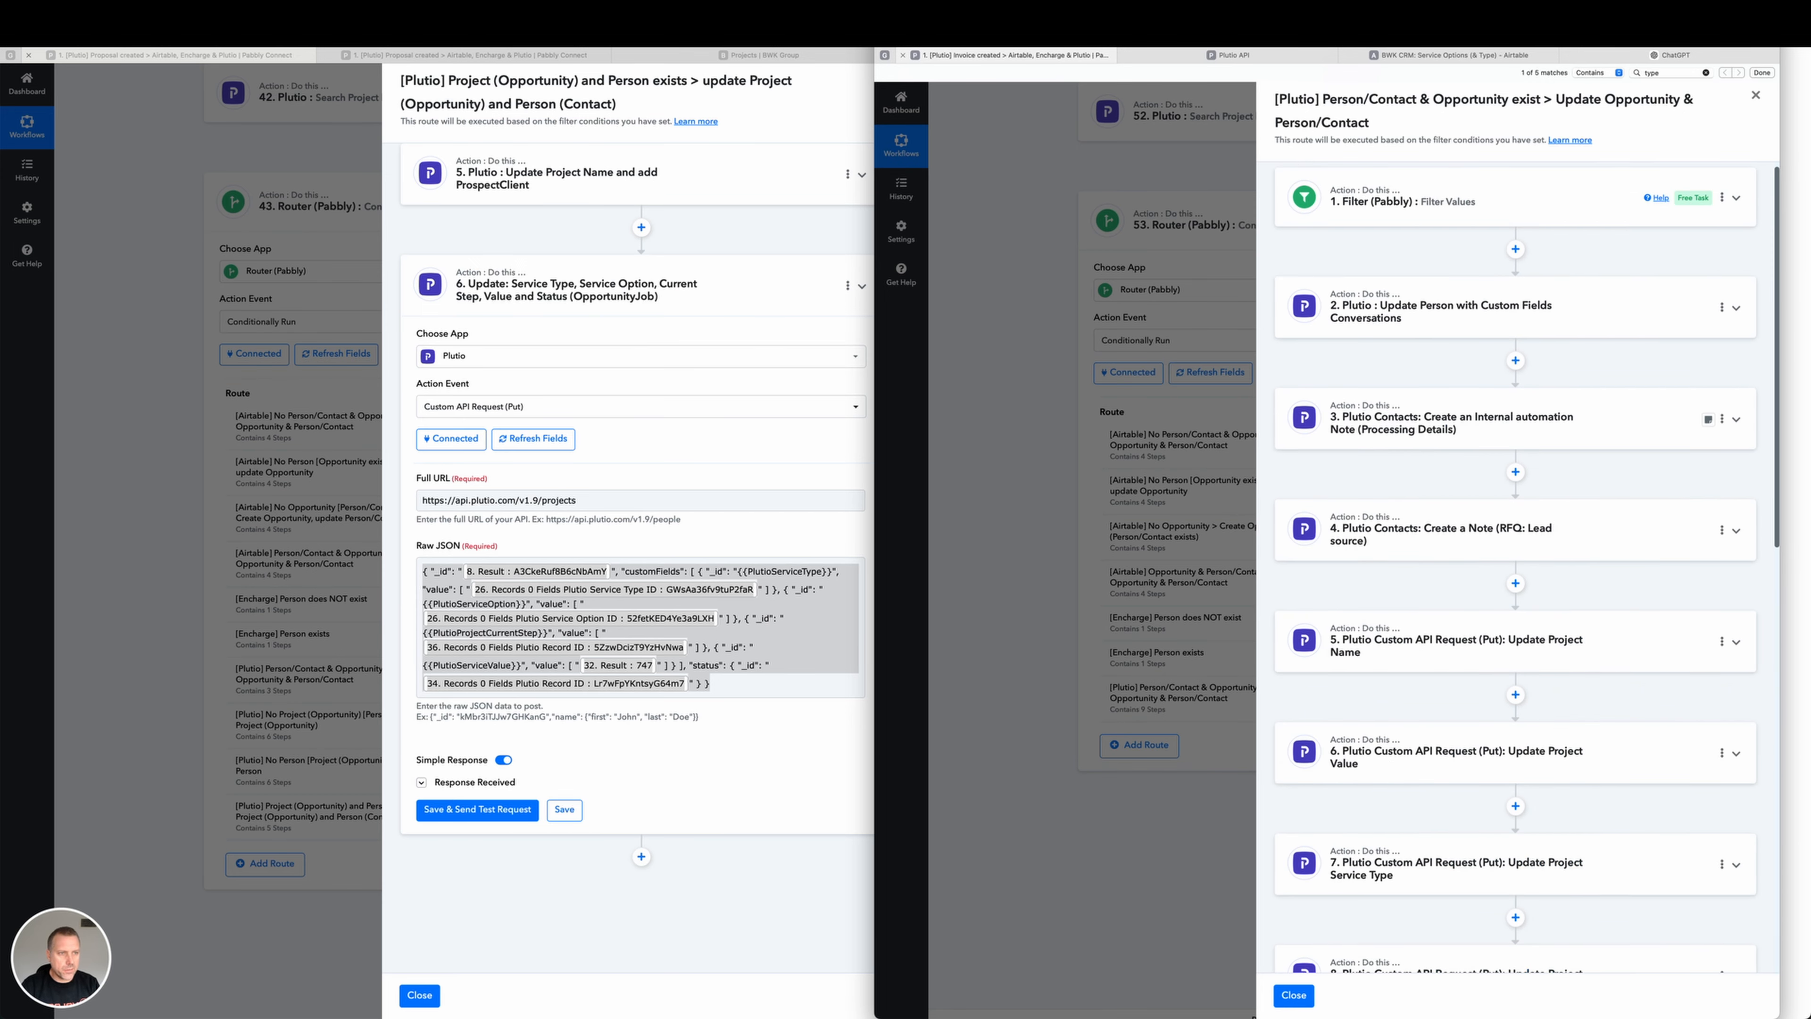
# Start an unsent ChatGPT prompt reading "Combine these scripts into one:" followed by a new line.
pyautogui.click(1671, 54)
pyautogui.click(1267, 984)
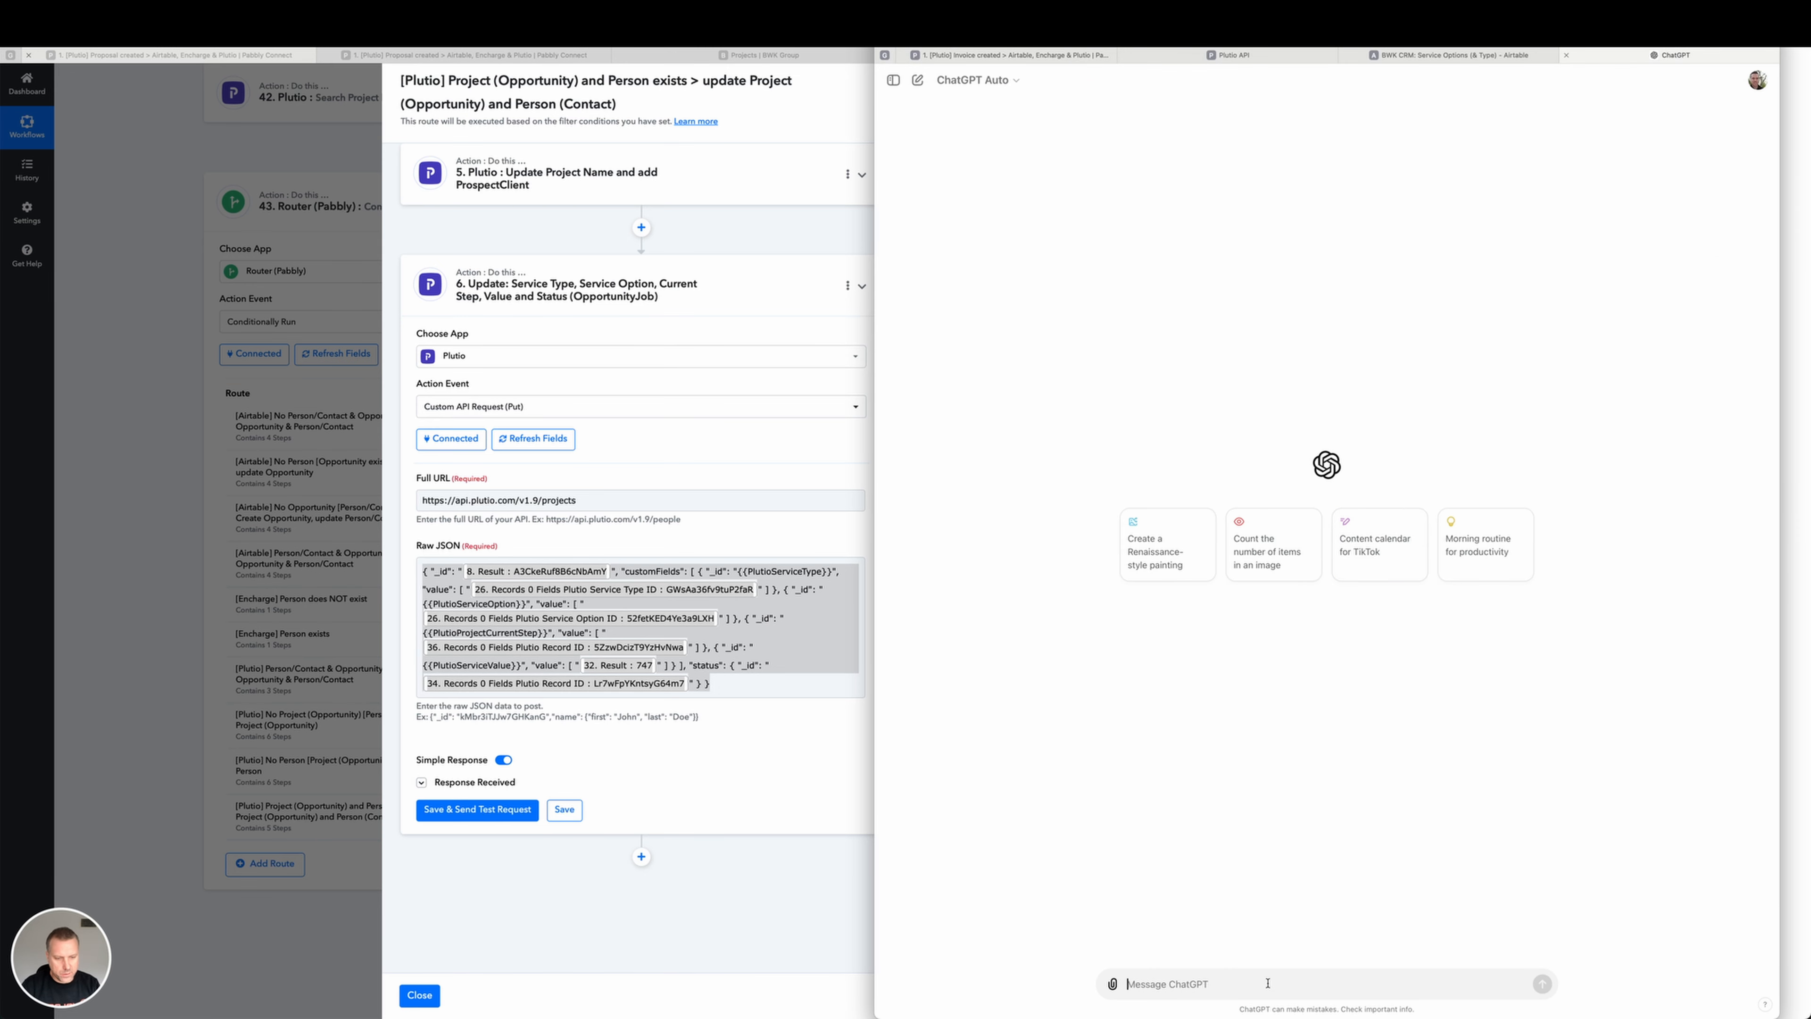
pyautogui.write('Cobine these scripts into one:')
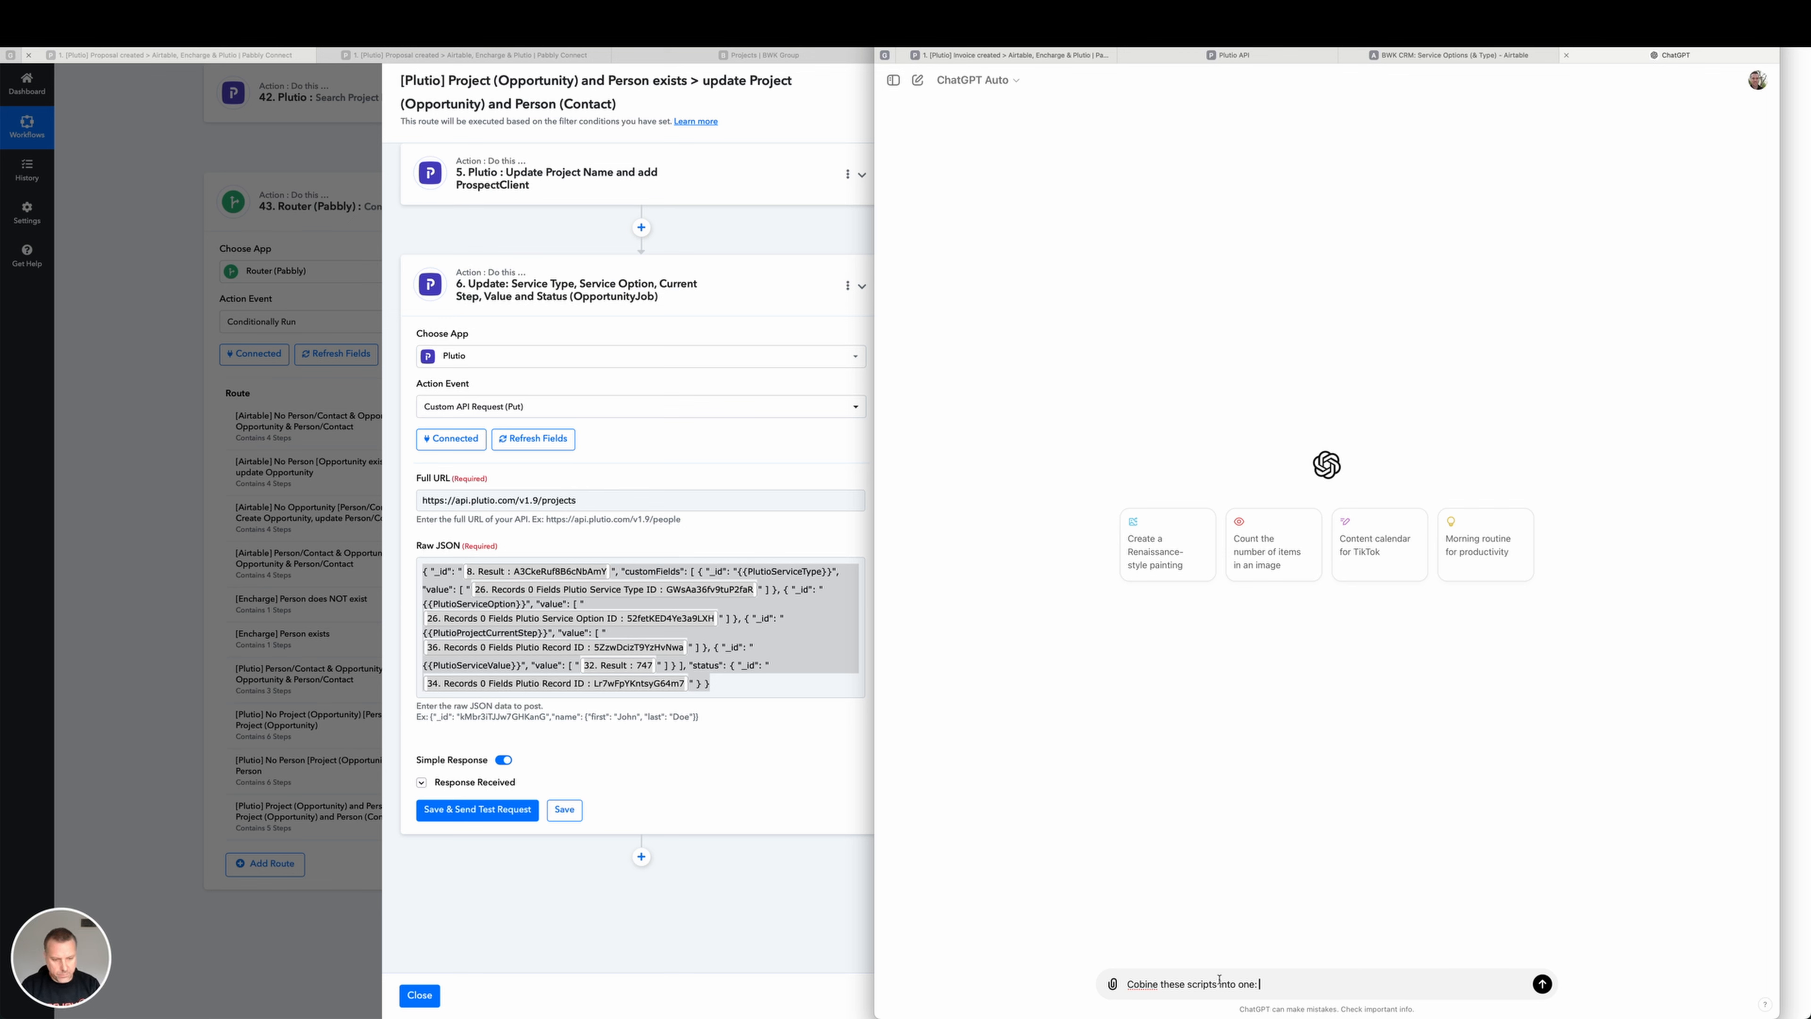
pyautogui.moveTo(1283, 983); pyautogui.dragTo(1126, 984)
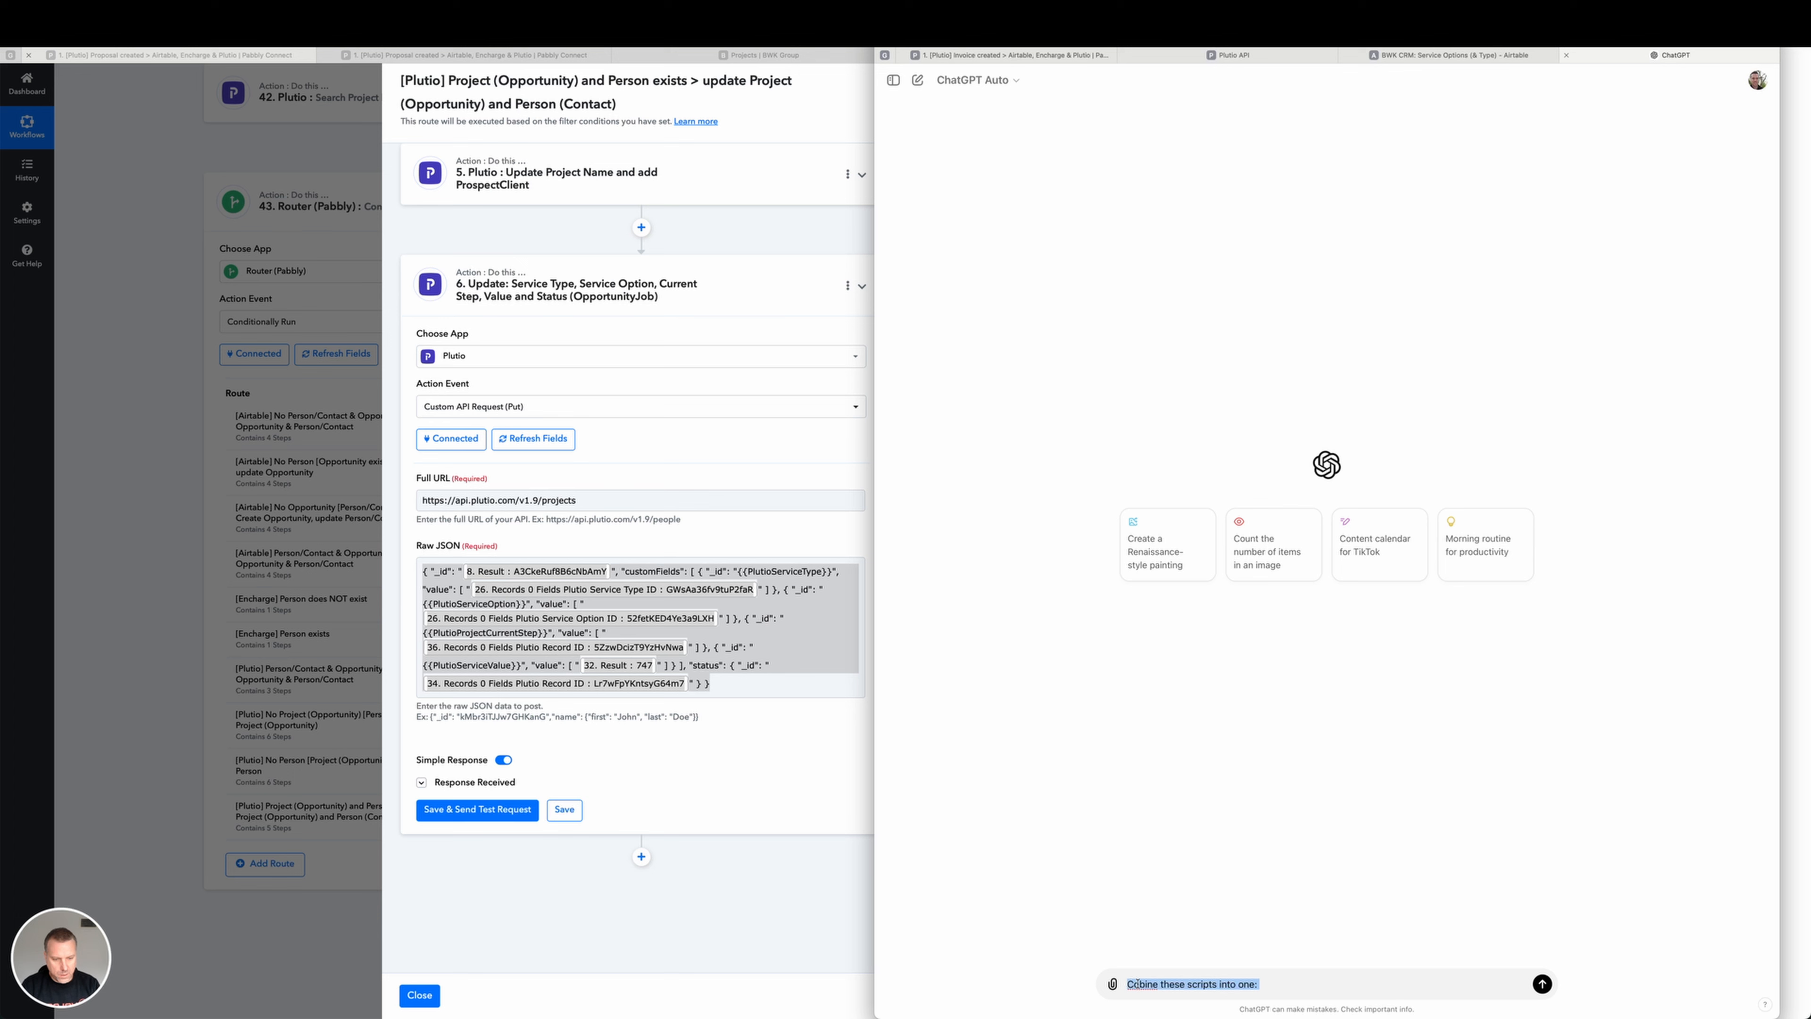
pyautogui.click(1138, 984)
pyautogui.write('m')
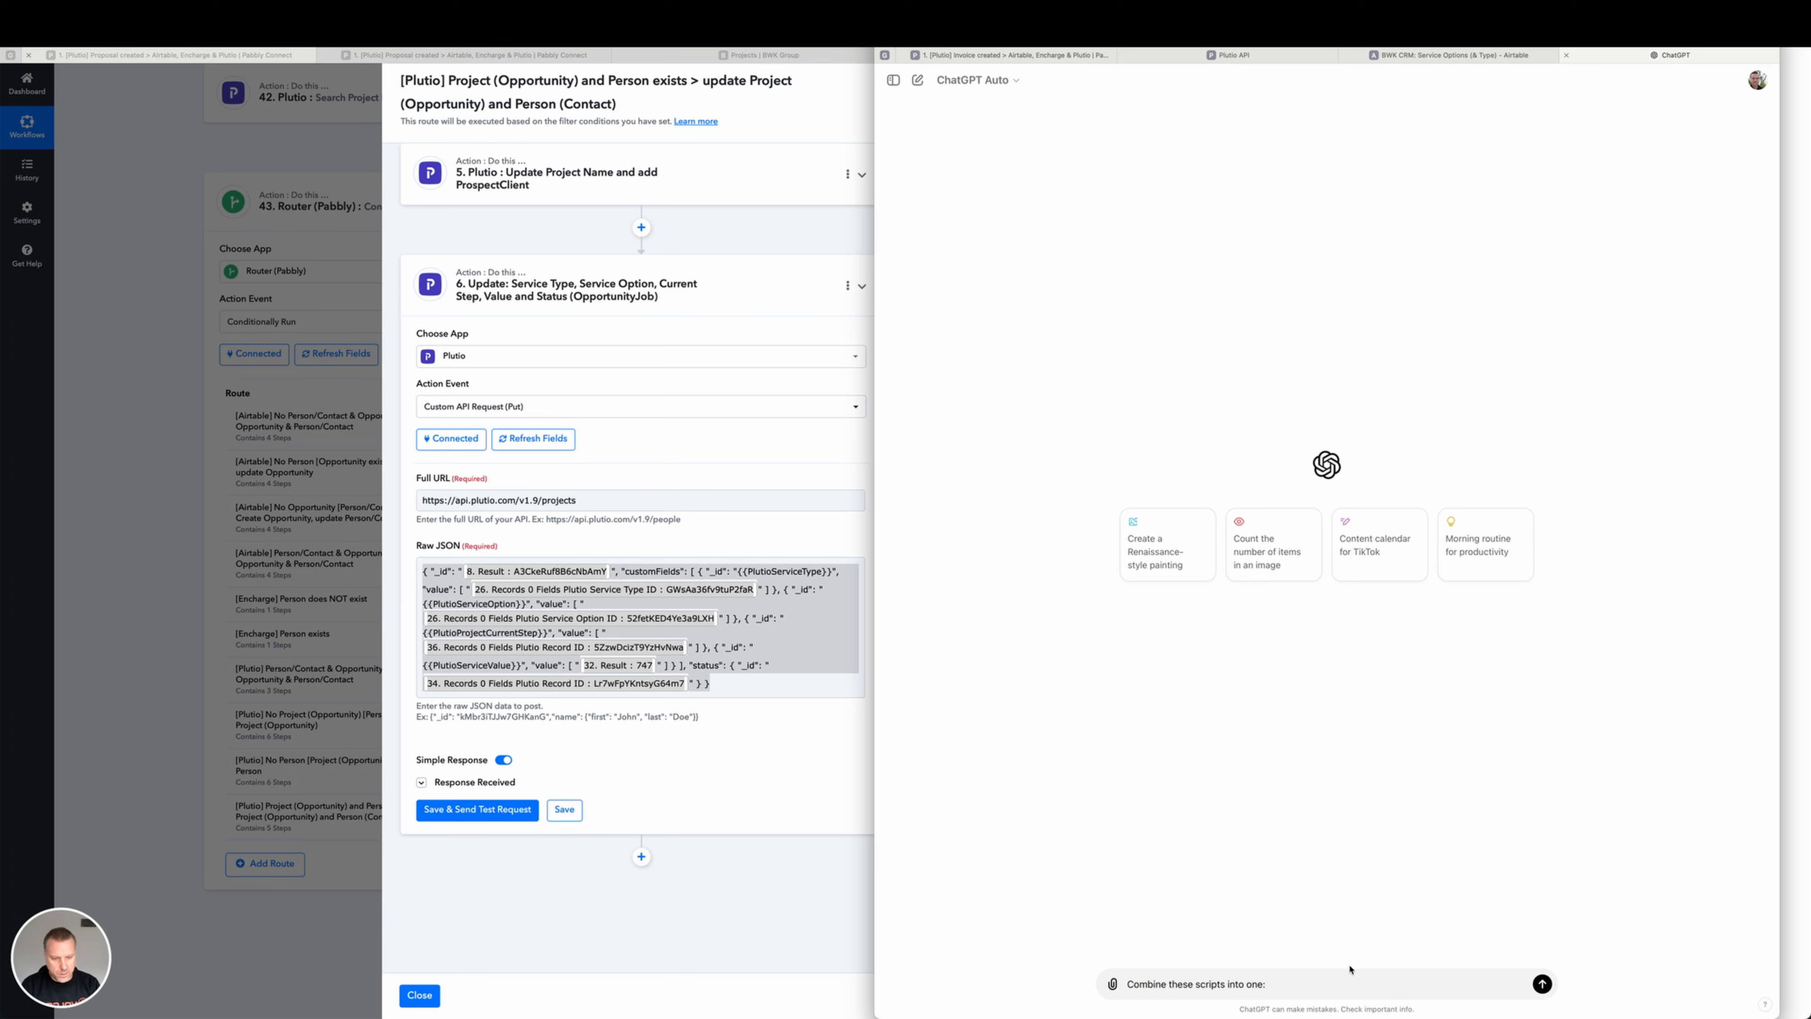
pyautogui.hotkey('shift', 'Return')
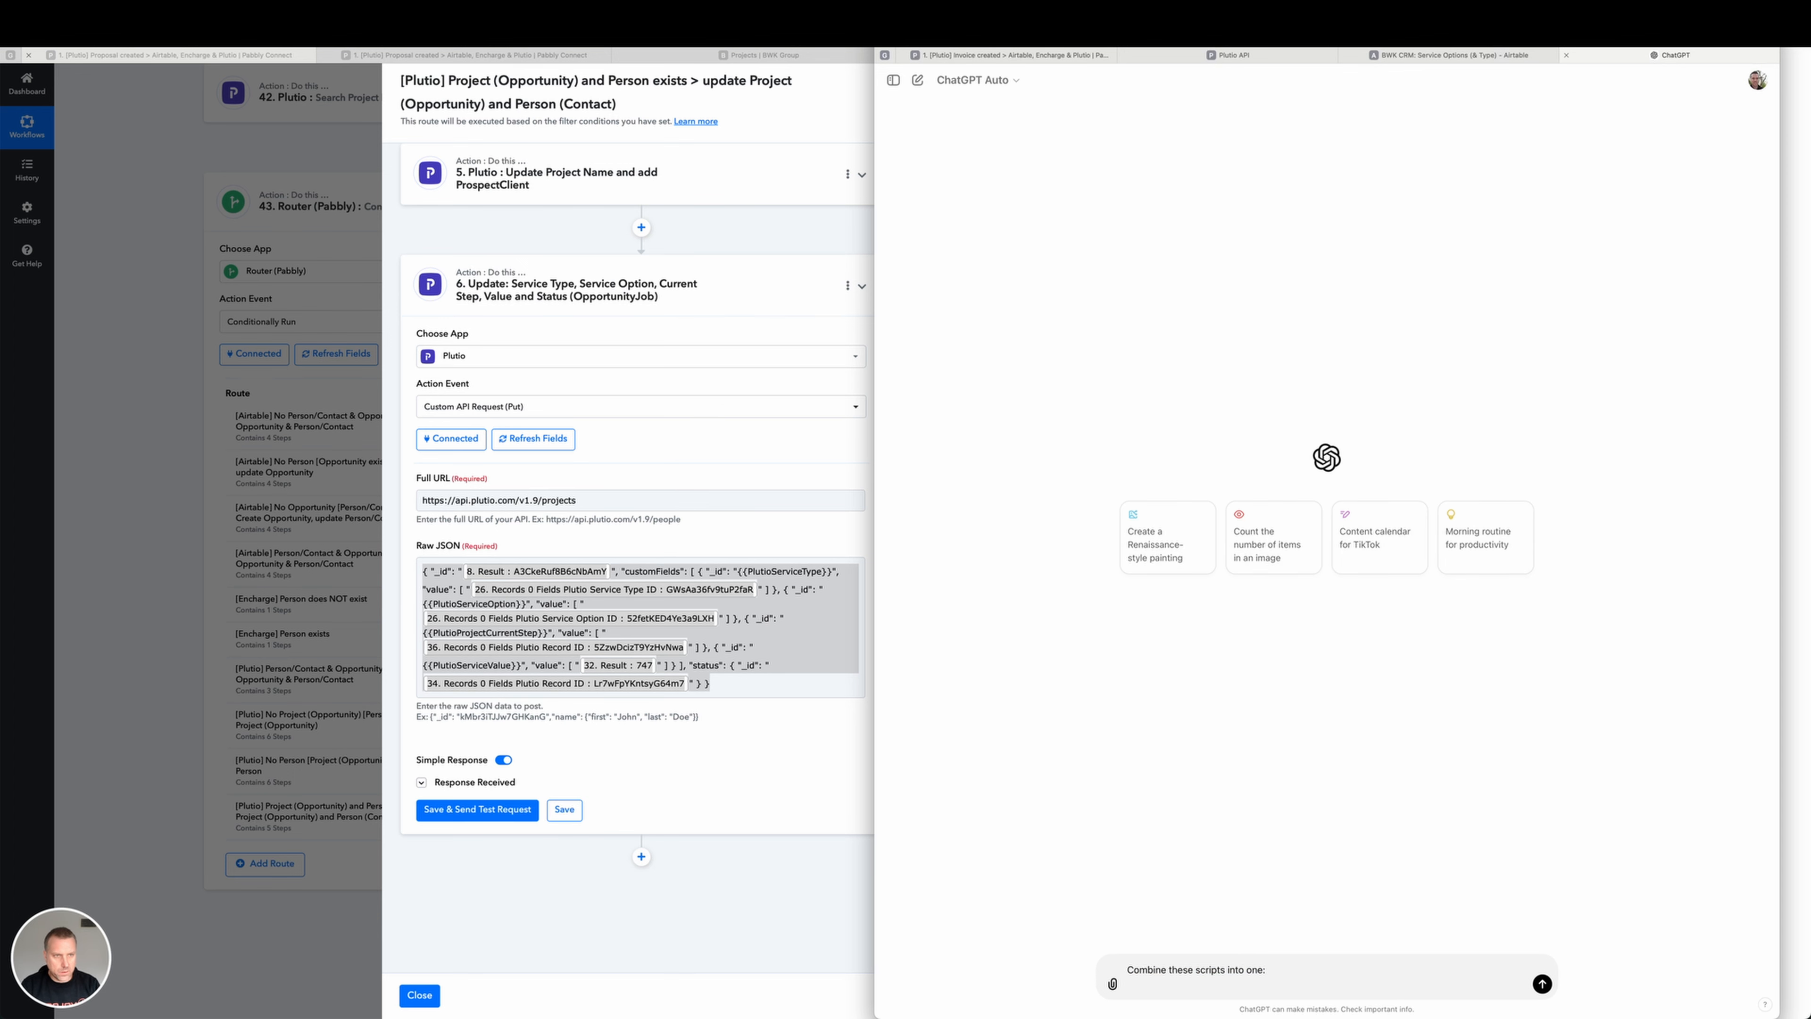
# Copy the Update Project Value request's full Raw JSON from the Invoice created workflow into the ChatGPT prompt and add a new line.
pyautogui.click(1083, 62)
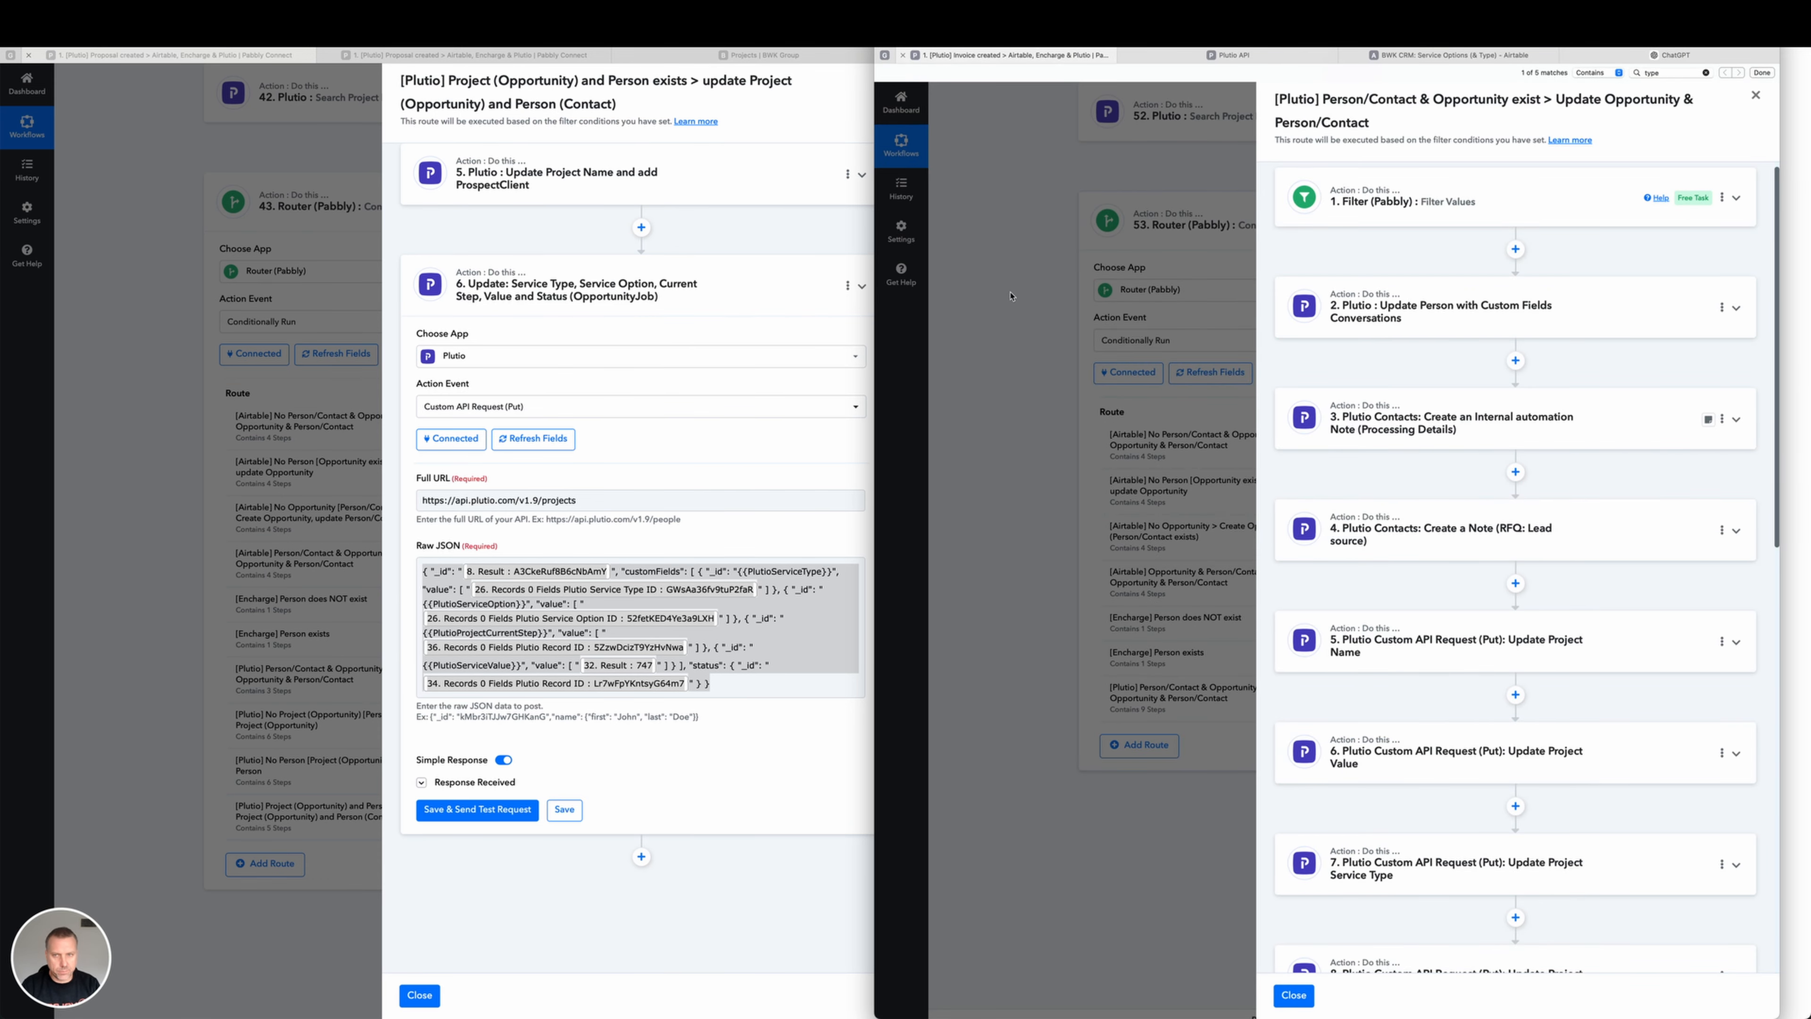
pyautogui.click(757, 55)
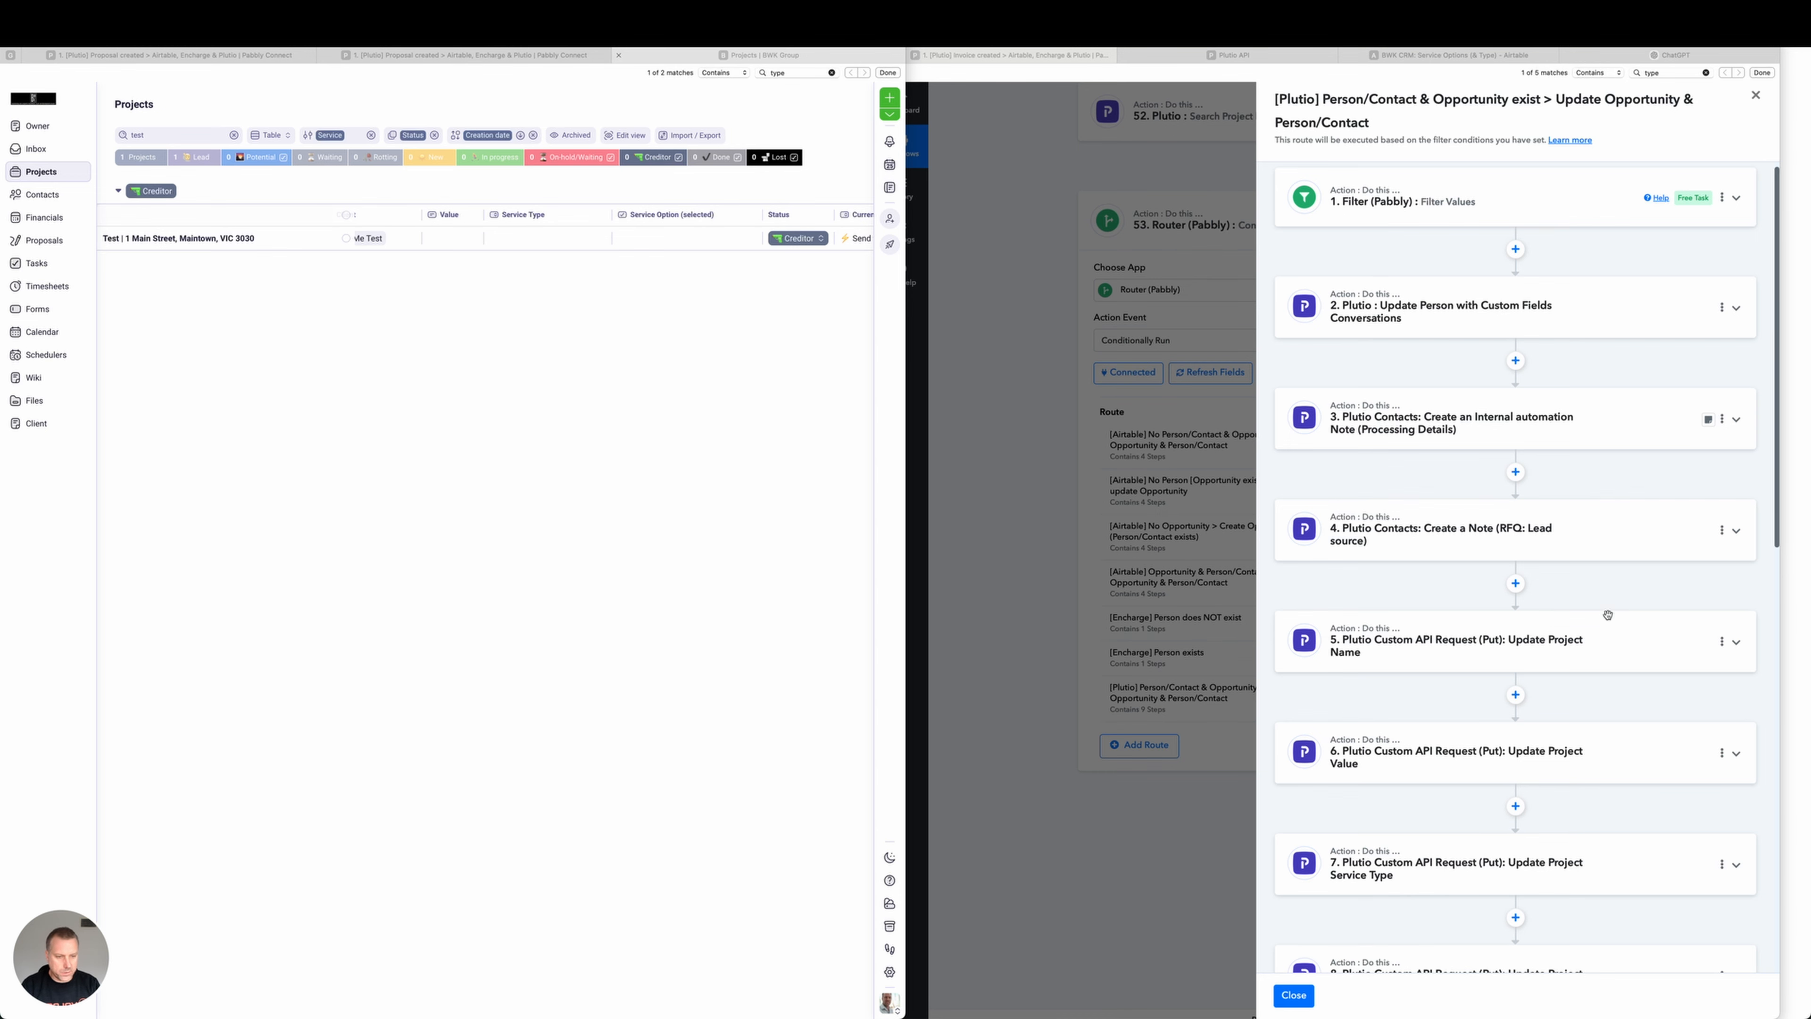
pyautogui.scroll(-1, 1695, 671)
pyautogui.scroll(-3, 1695, 671)
pyautogui.click(1737, 601)
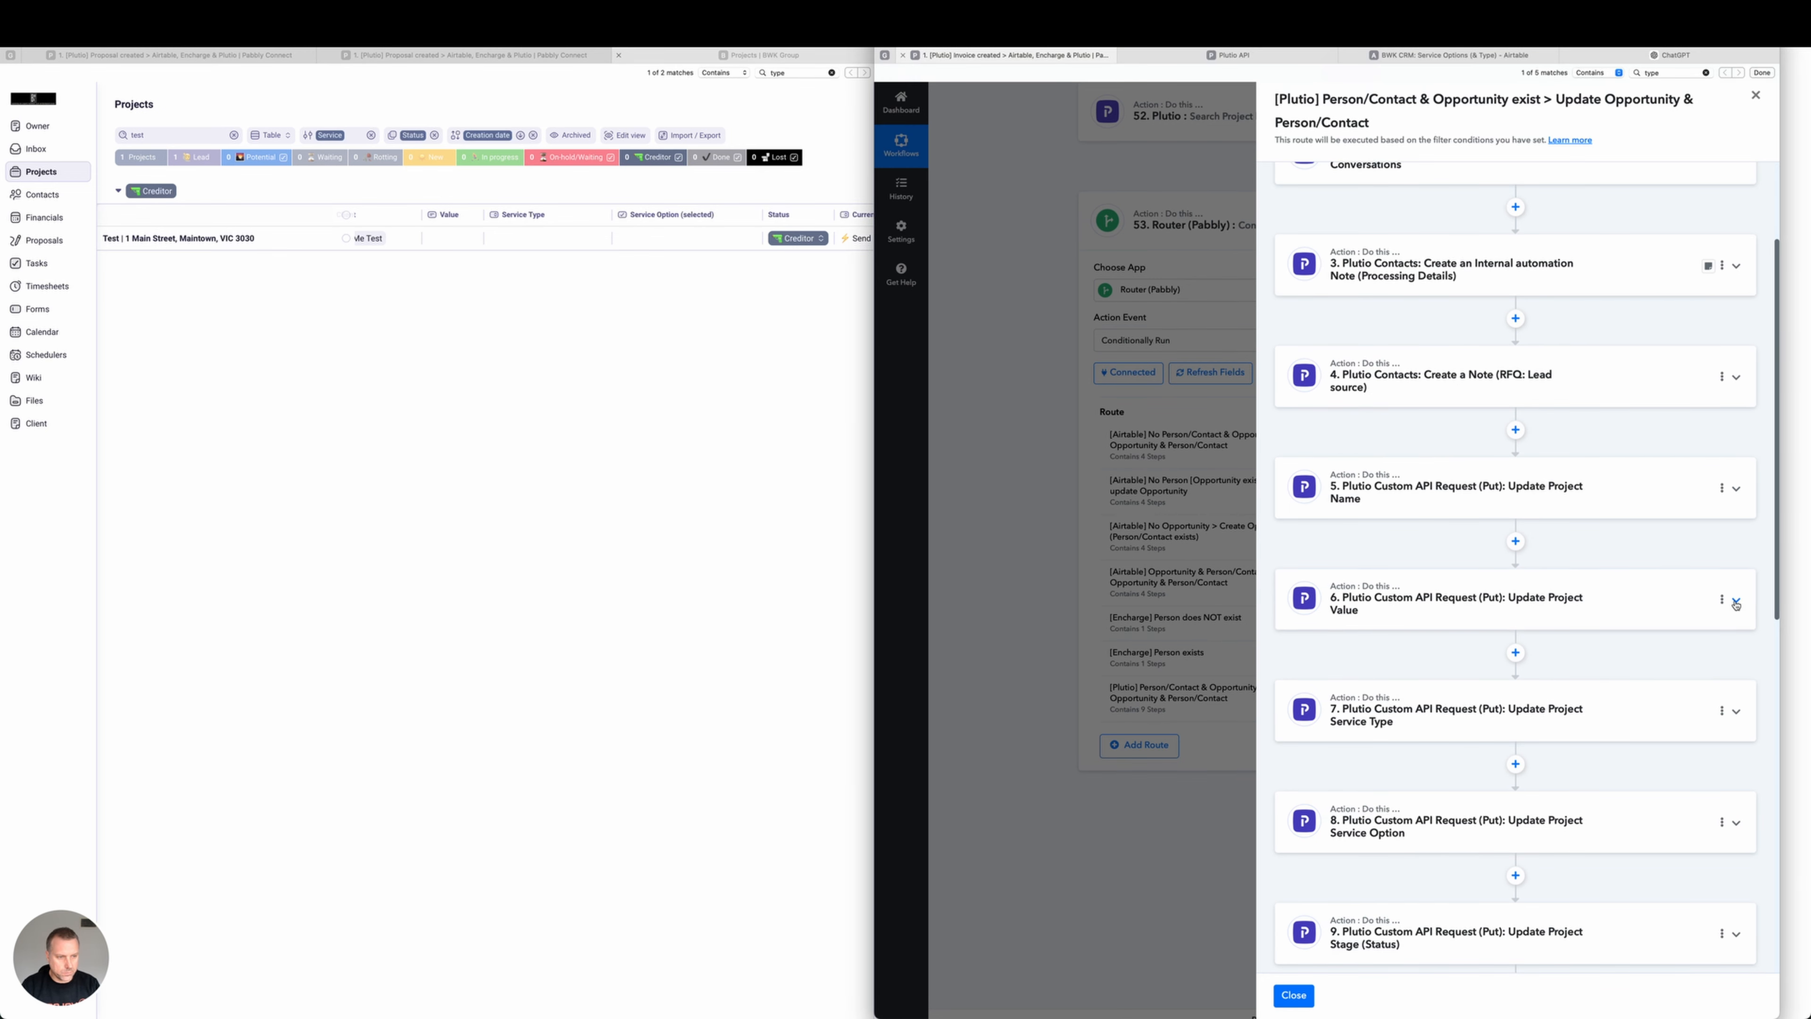
pyautogui.scroll(-5, 1669, 592)
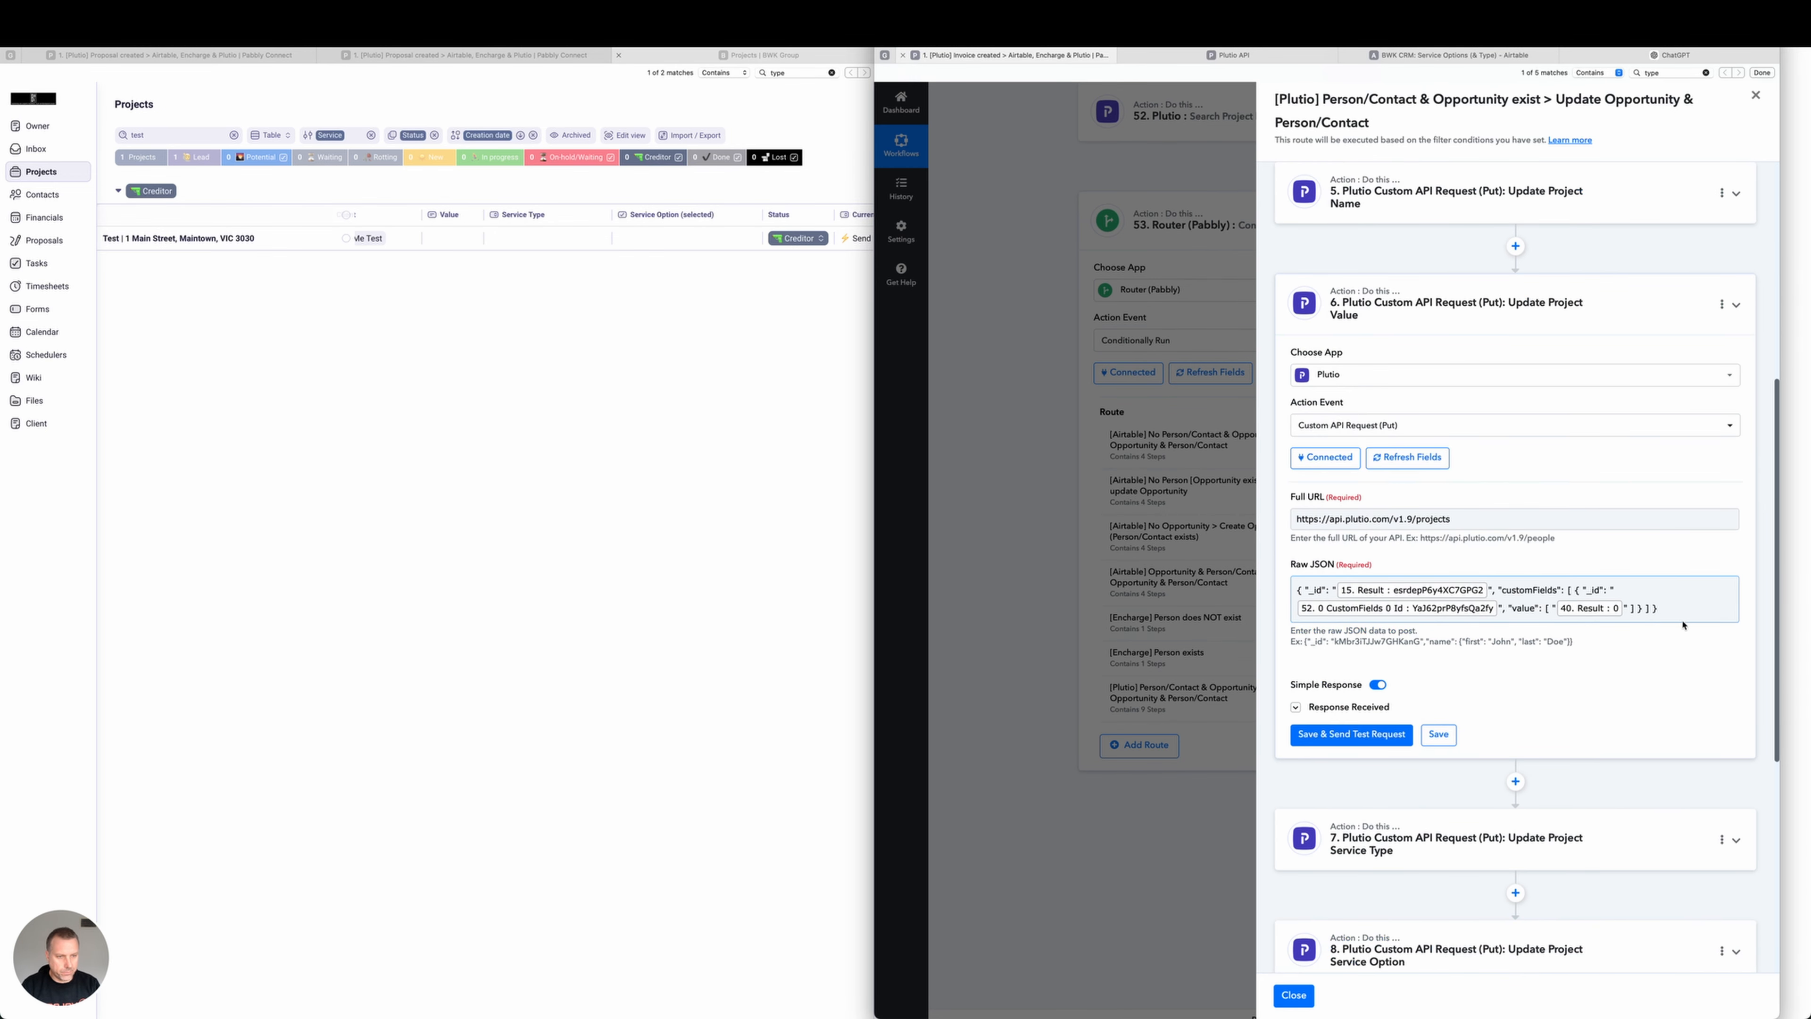
pyautogui.click(1669, 592)
pyautogui.press('super+a')
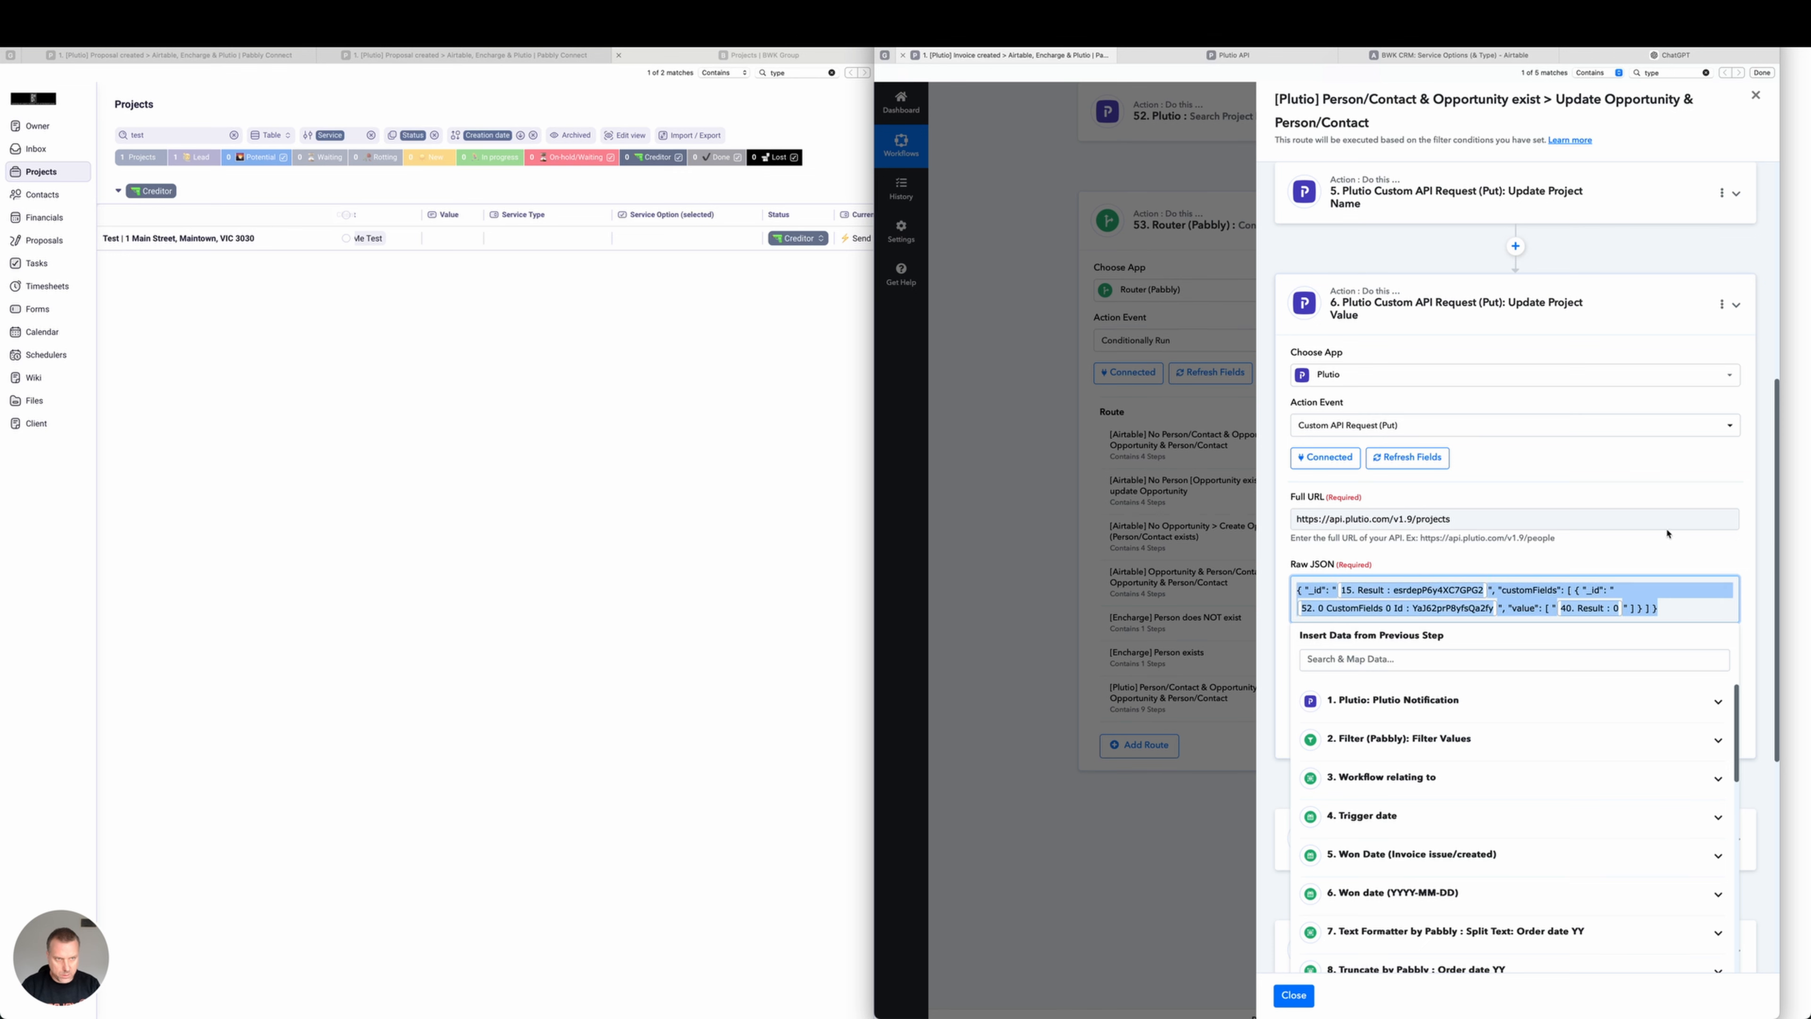
pyautogui.click(1670, 53)
pyautogui.write('{ "_id": "<span class="dynamic_value" contenteditable="false" data-attr="5473817&lt;=-+*/@/*+-=&gt;result">15. Result : esrdepP6y4XC7GPG2<!--endofdynamic_value--></span>", "customFields": [ { "_id": "<span class="dynamic_value" contenteditable="false" data-attr="5473854&lt;=-+*/@/*+-=&gt;0&lt;=-+($@$)+-=&gt;customFields&lt;=-+($@$)+-=&gt;0&lt;=-+($@$)+-=&gt;_id">52. 0 CustomFields 0 Id : YaJ62prP8yfsQa2fy<!--endofdynamic_value--></span>", "value": [ "<span class="dynamic_value" contenteditable="false" data-attr="5473842&lt;=-+*/@/*+-=&gt;result">40. Result : 0<!--endofdynamic_value--></span>" ] } ] }')
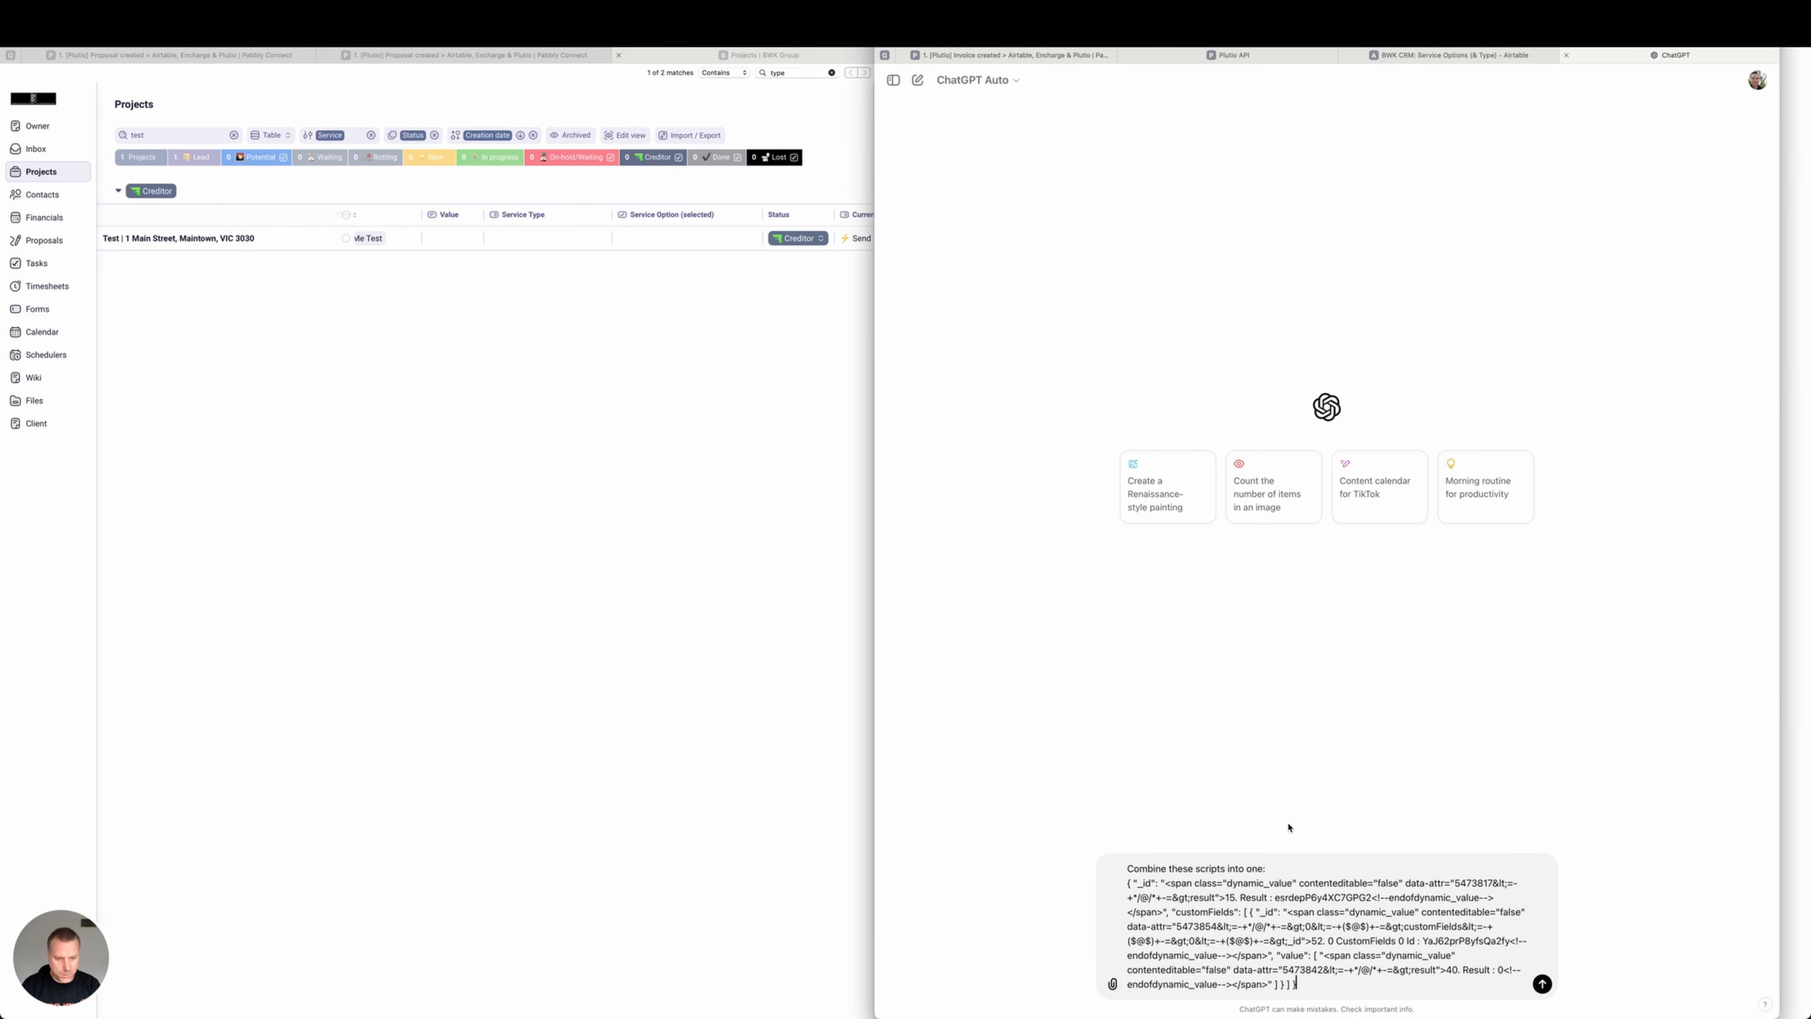
pyautogui.hotkey('shift', 'Return')
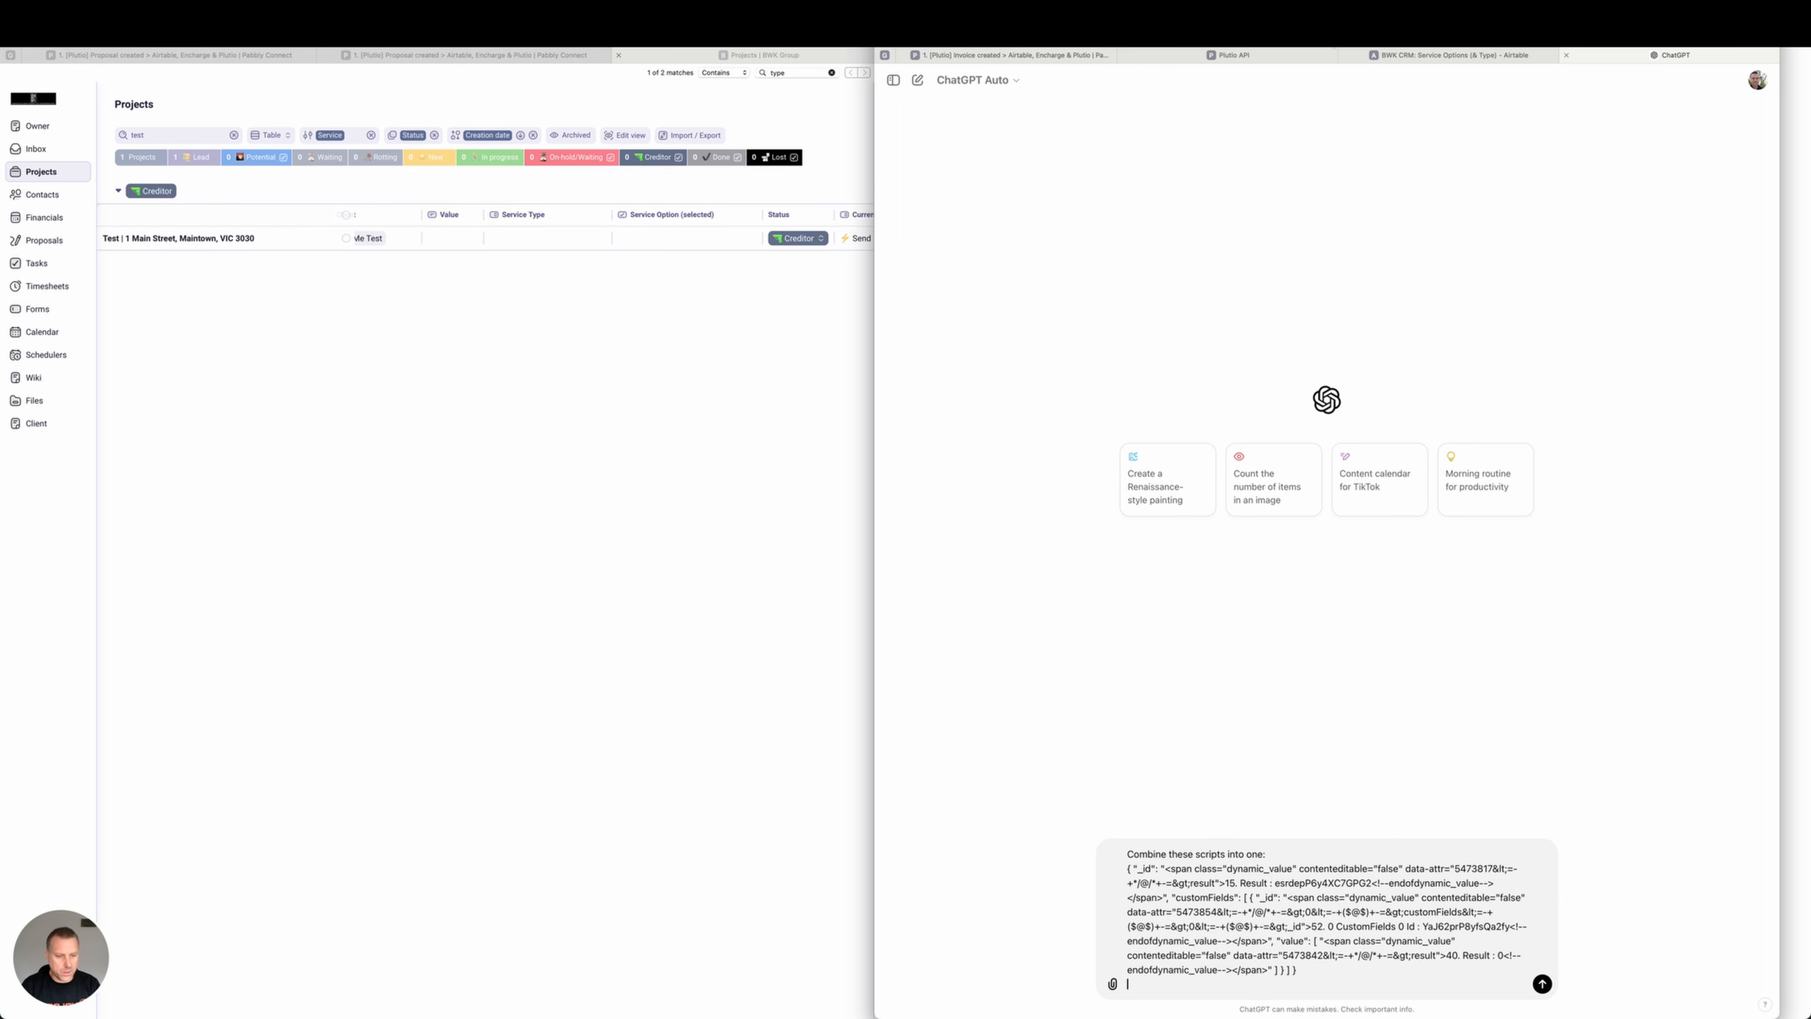
# Copy the Update Project Service Type request's full Raw JSON and add it below the first script in the ChatGPT prompt.
pyautogui.click(1065, 53)
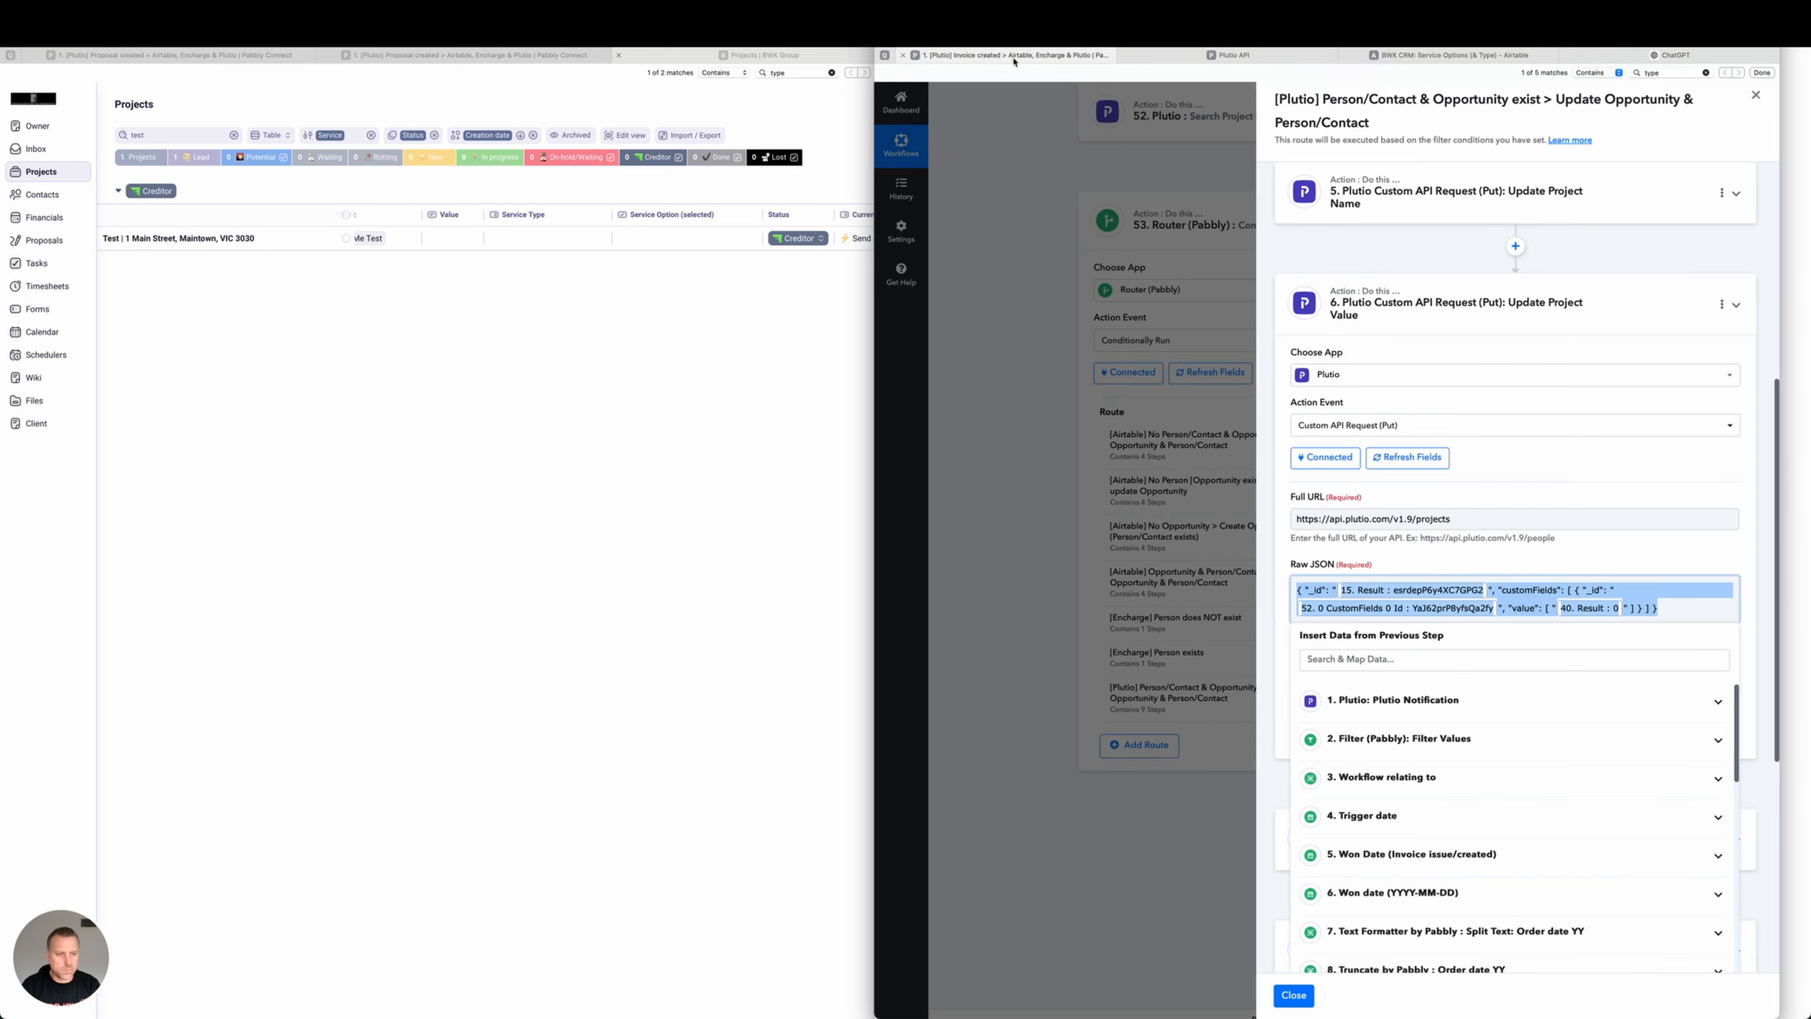
pyautogui.scroll(-5, 1745, 587)
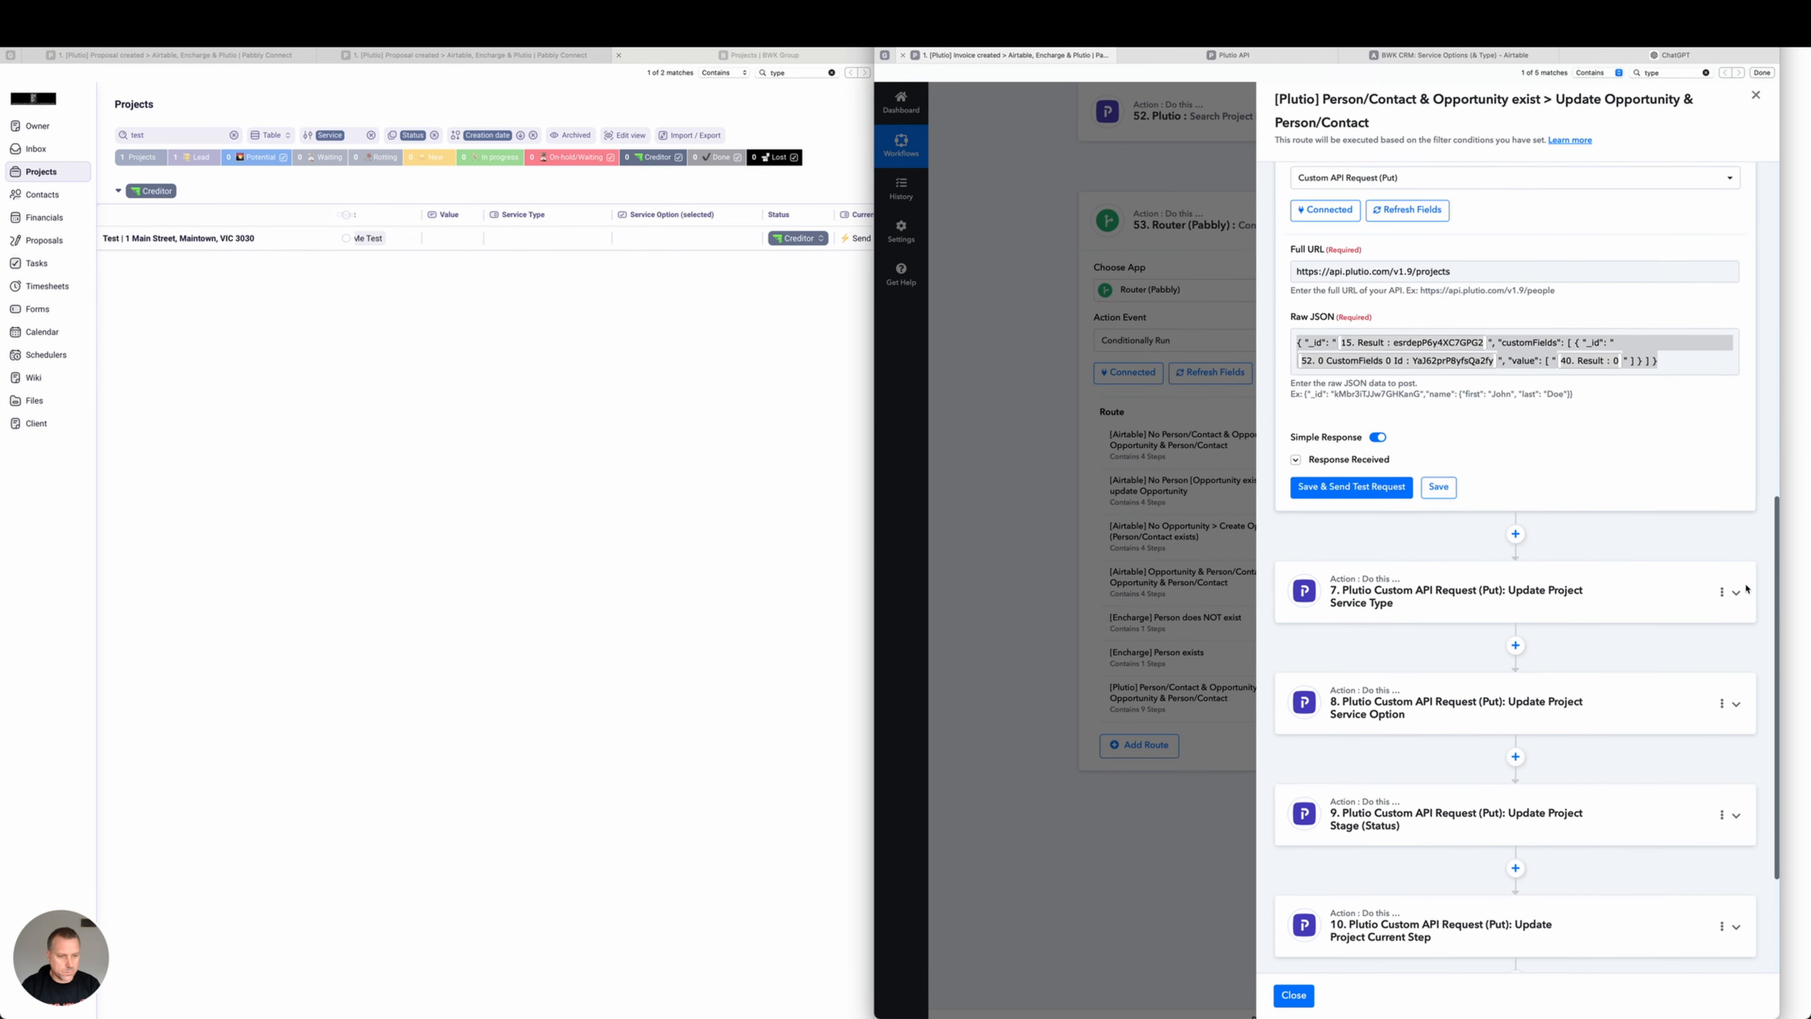
pyautogui.click(1725, 469)
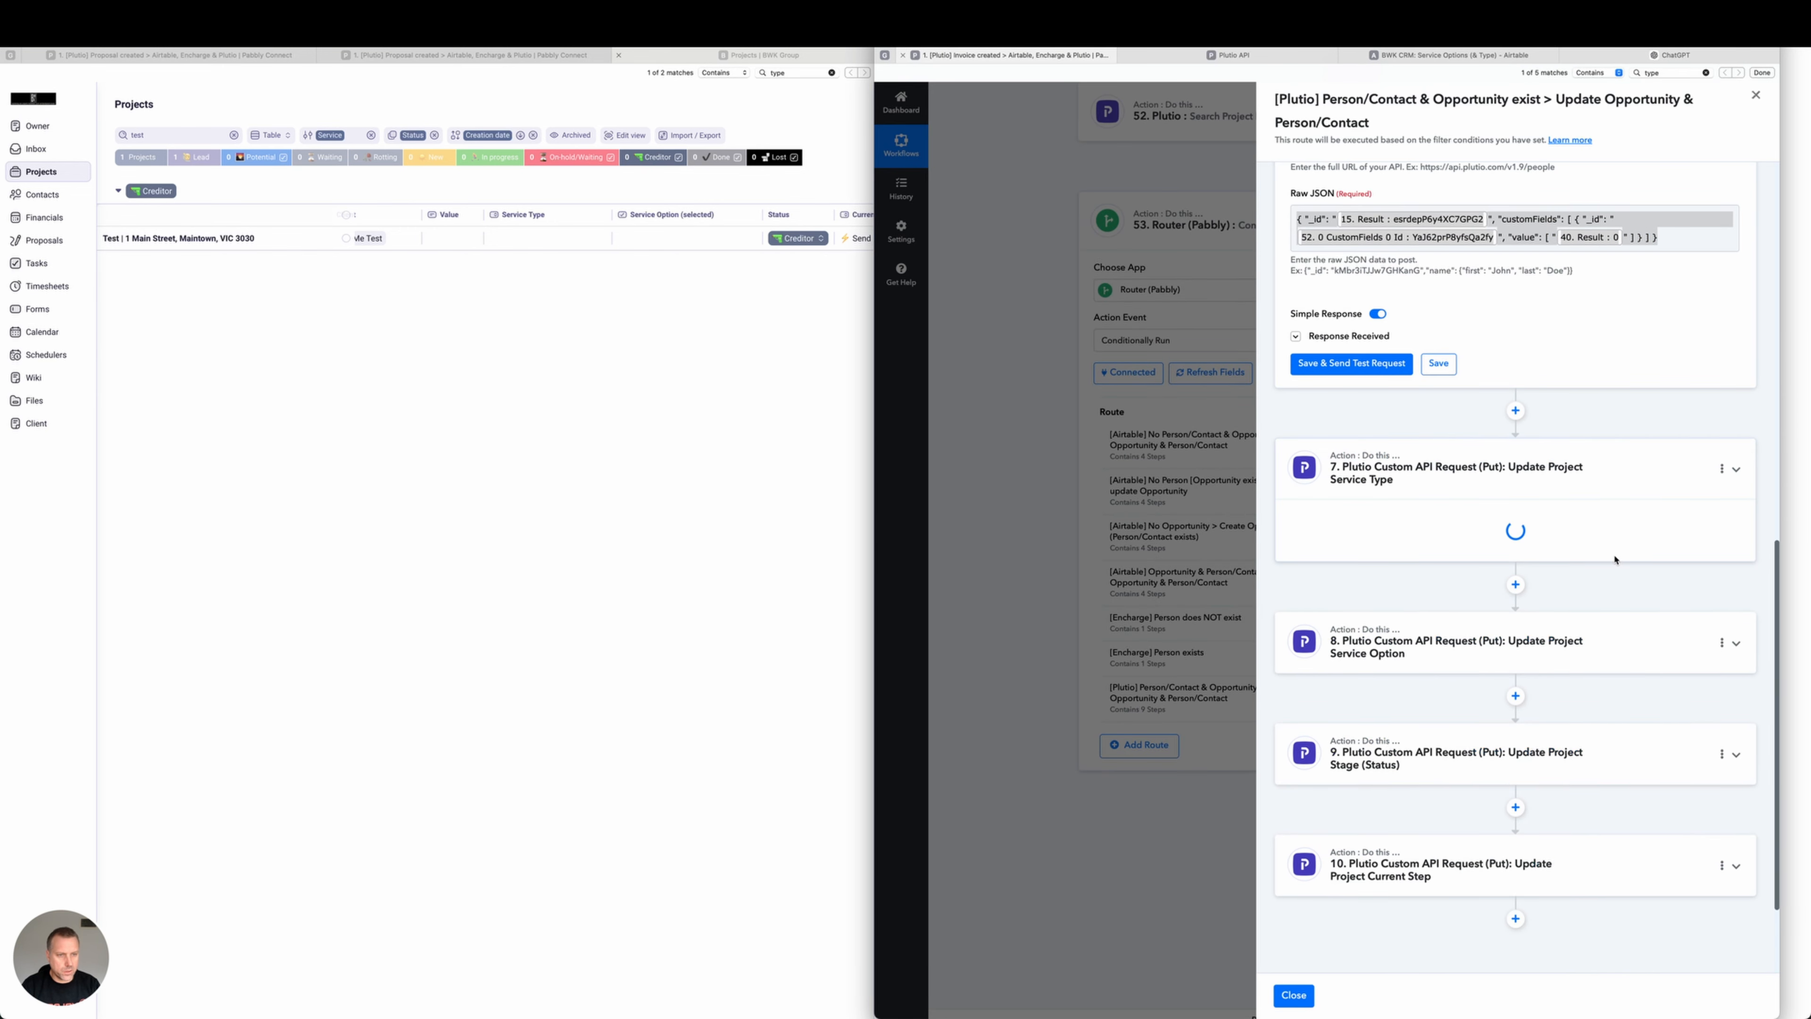
pyautogui.scroll(1, 1603, 470)
pyautogui.click(1695, 605)
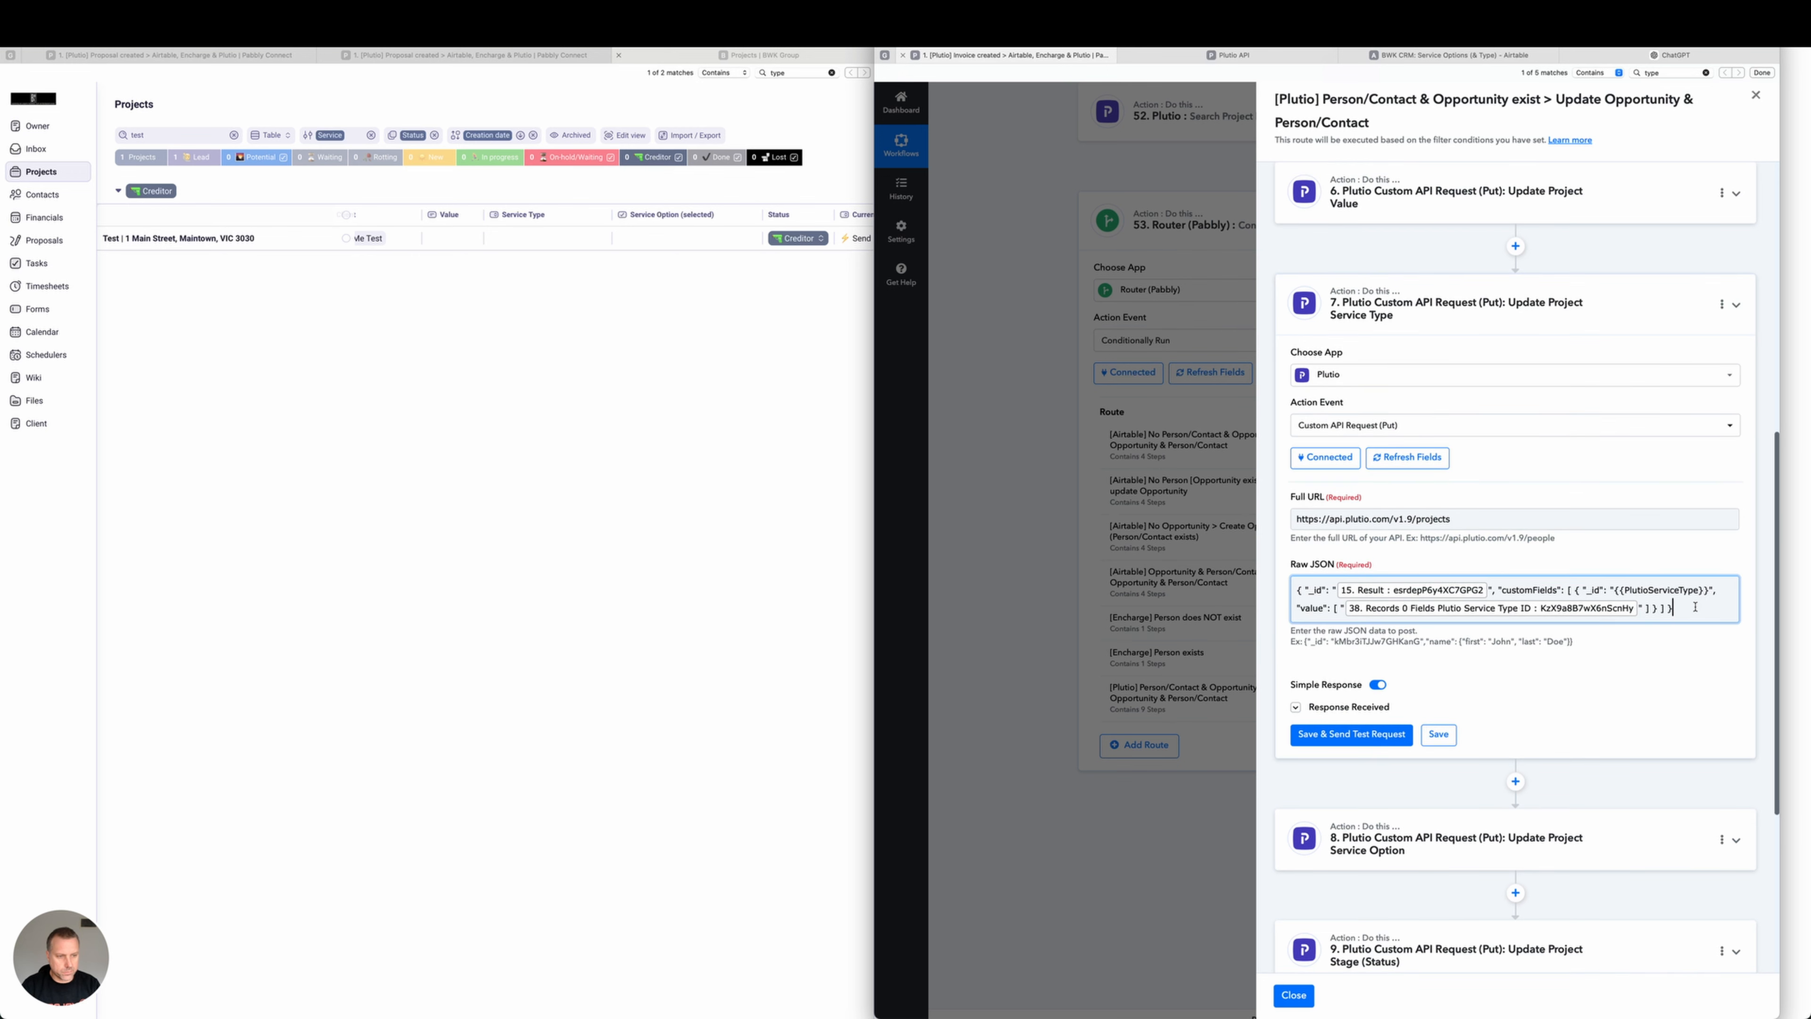
pyautogui.press('super+a')
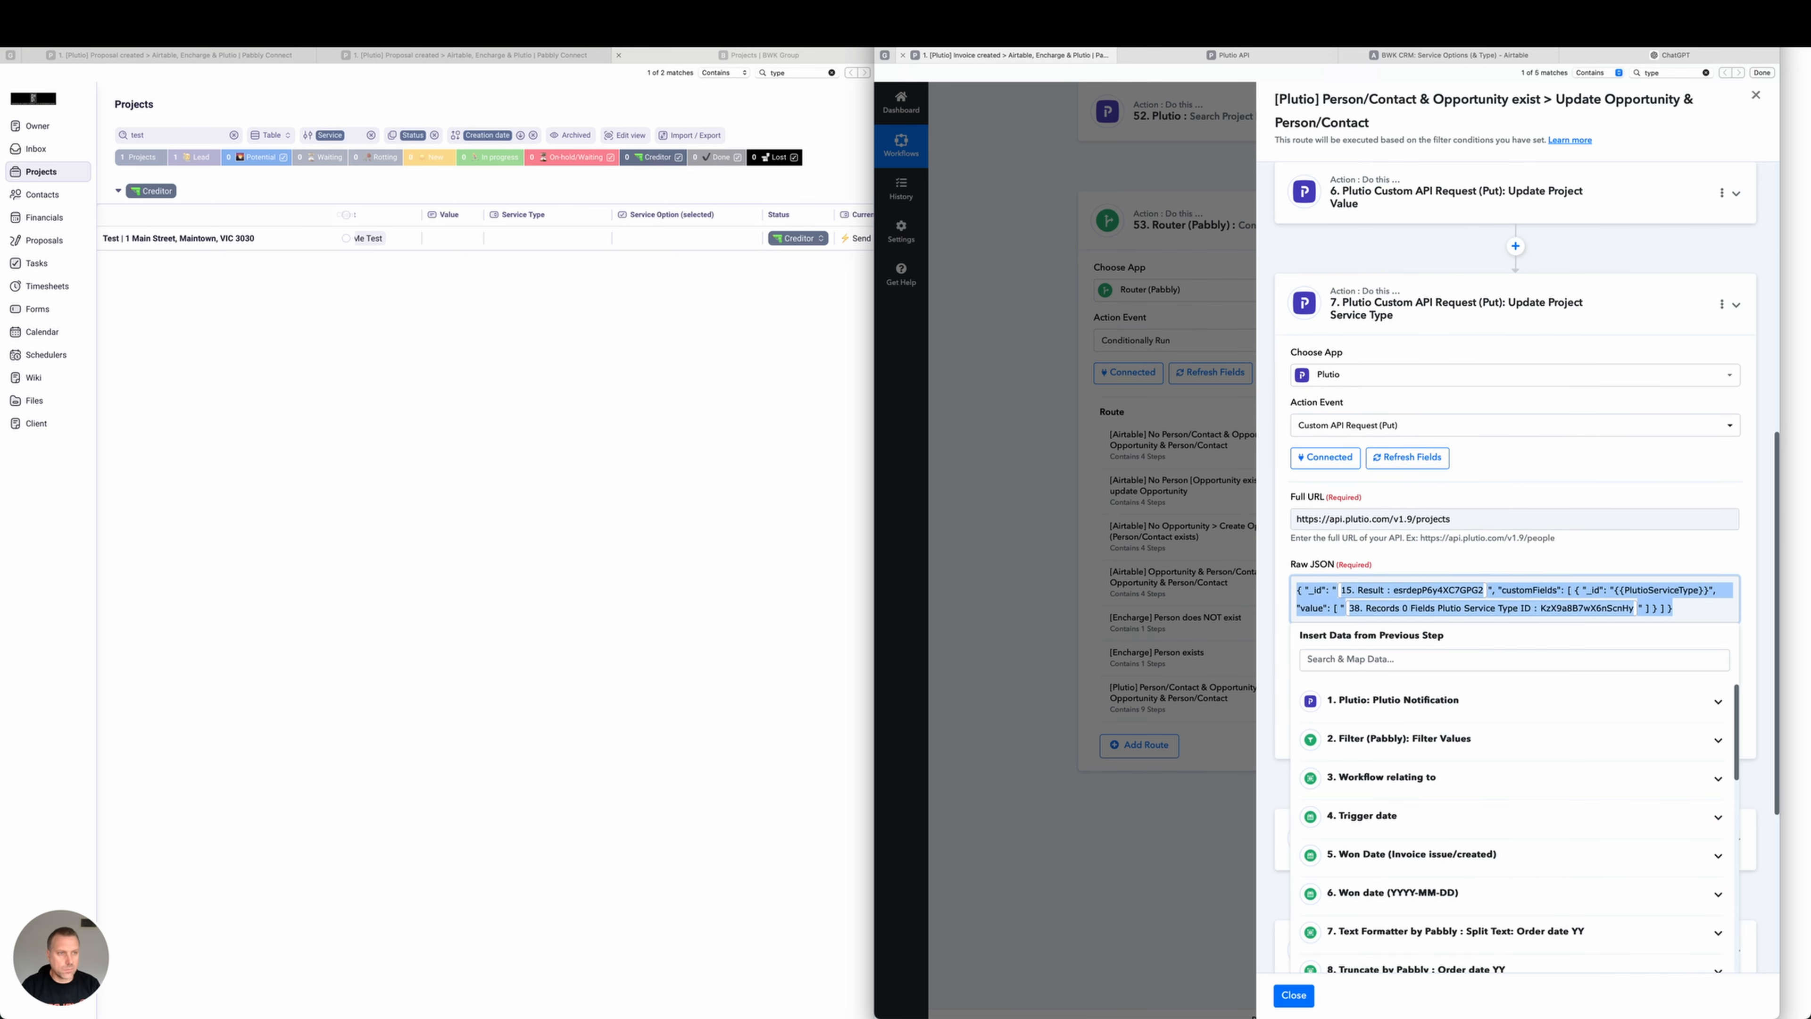
pyautogui.click(1598, 50)
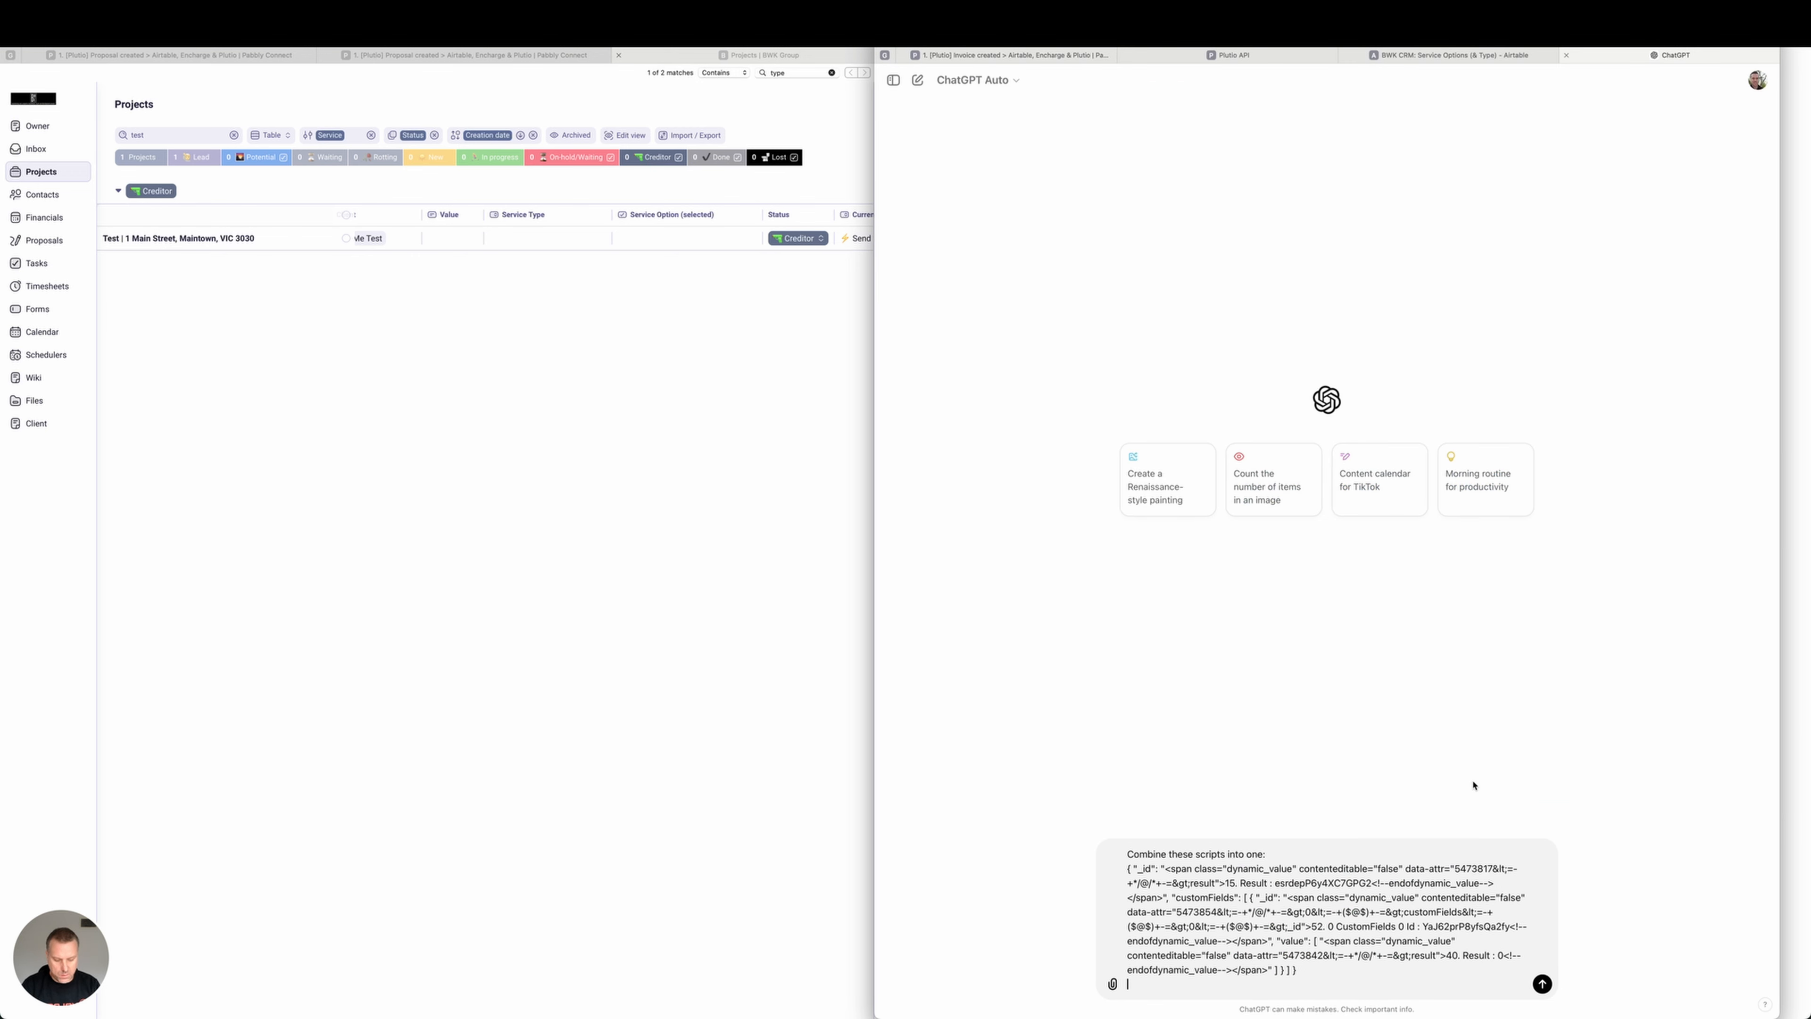
pyautogui.write('{ "_id": "<span class="dynamic_value" contenteditable="false" data-attr="5473817&lt;=-+*/@/*+-=&gt;result">15. Result : esrdepP6y4XC7GPG2<!--endofdynamic_value--></span>", "customFields": [ { "_id": "{{PlutioServiceType}}", "value": [ "<span class="dynamic_value" contenteditable="false" data-attr="5473840&lt;=-+*/@/*+-=&gt;records&lt;=-+($@$)+-=&gt;0&lt;=-+($@$)+-=&gt;fields&lt;=-+($@$)+-=&gt;Plutio Service Type ID">38. Records 0 Fields Plutio Service Type ID : KzX9a8B7wX6nScnHy<!--endofdynamic_value--></span>" ] } ] }')
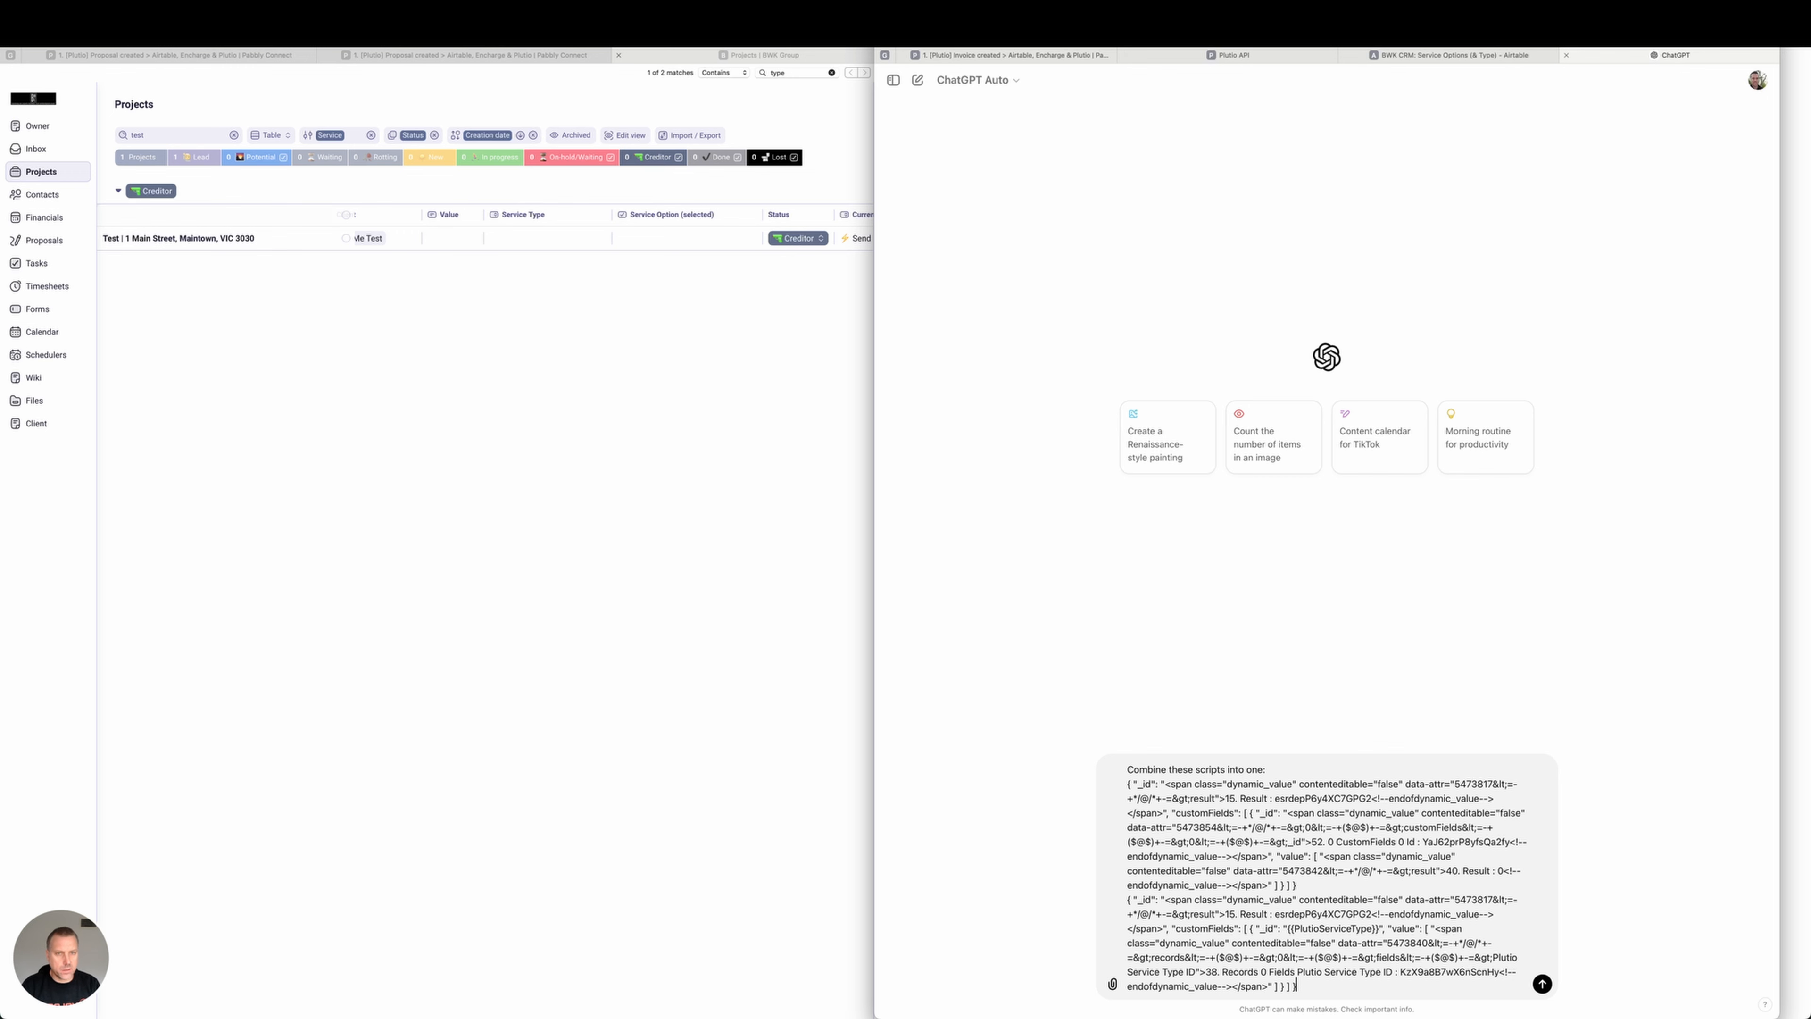
# Copy the Update Project Service Option request's full Raw JSON from the Invoice created workflow and add it on a new line in the ChatGPT prompt.
pyautogui.click(1059, 55)
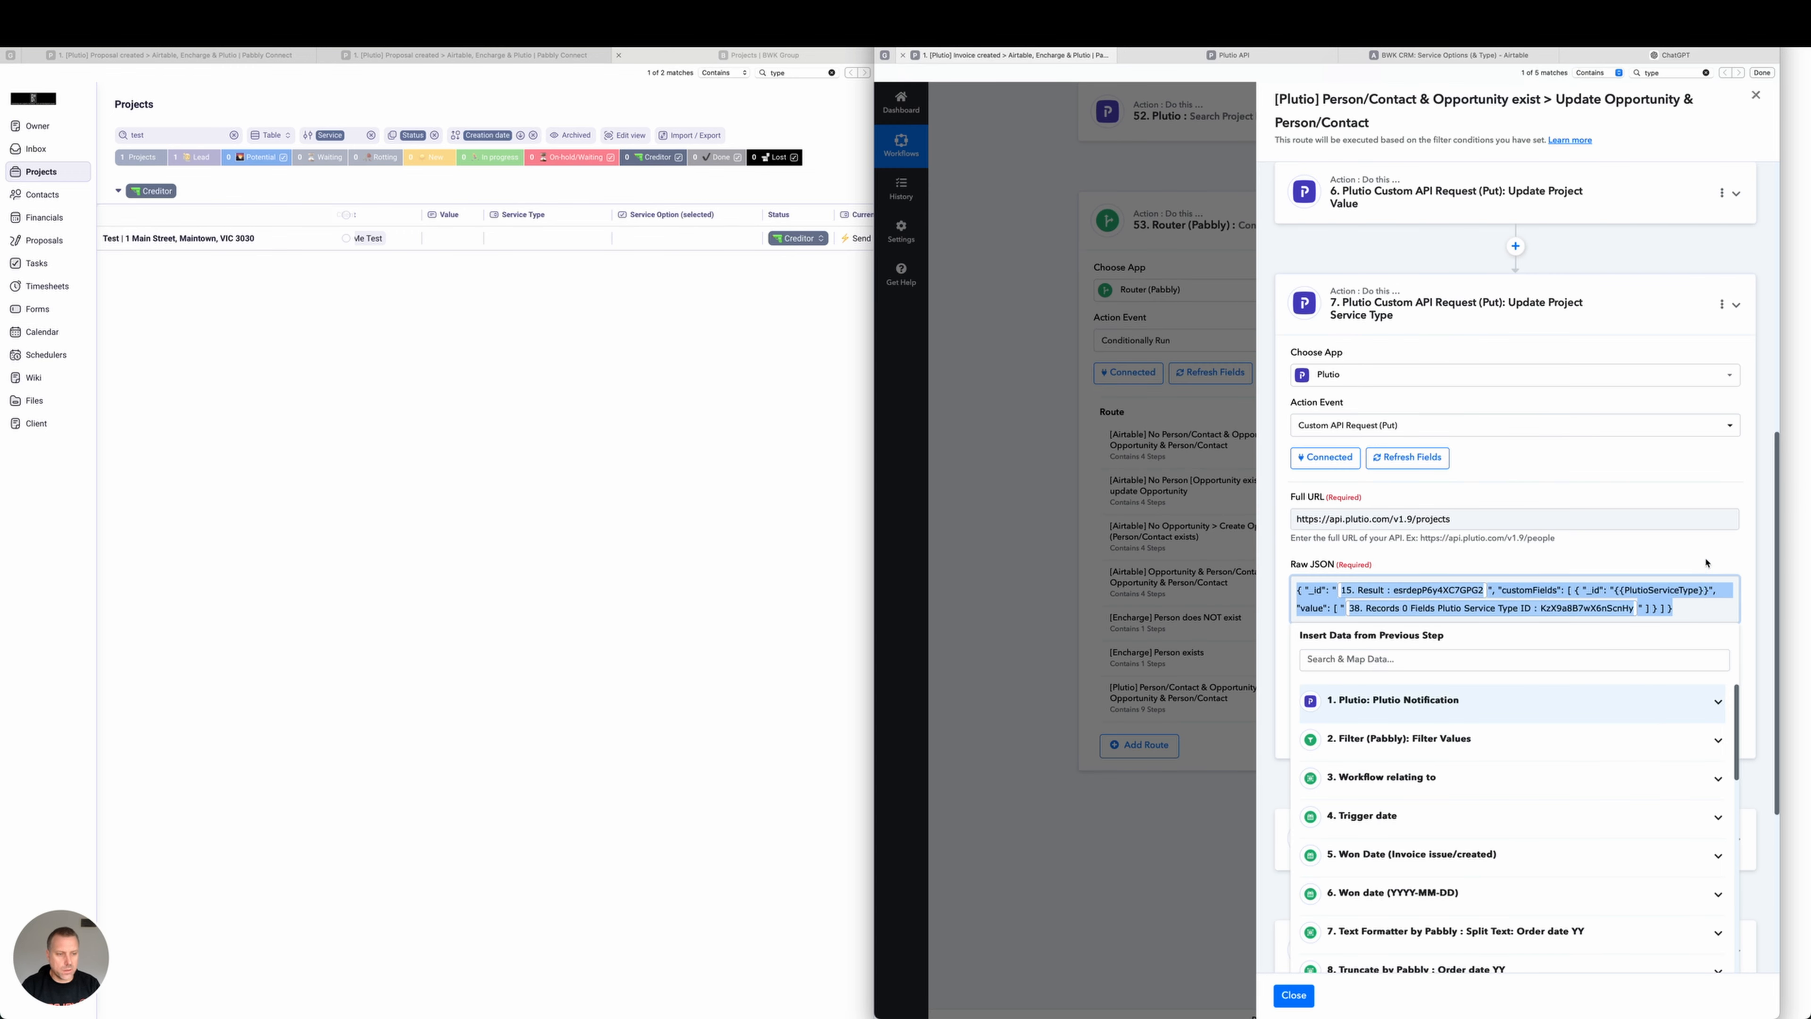
pyautogui.click(1735, 305)
pyautogui.click(1735, 507)
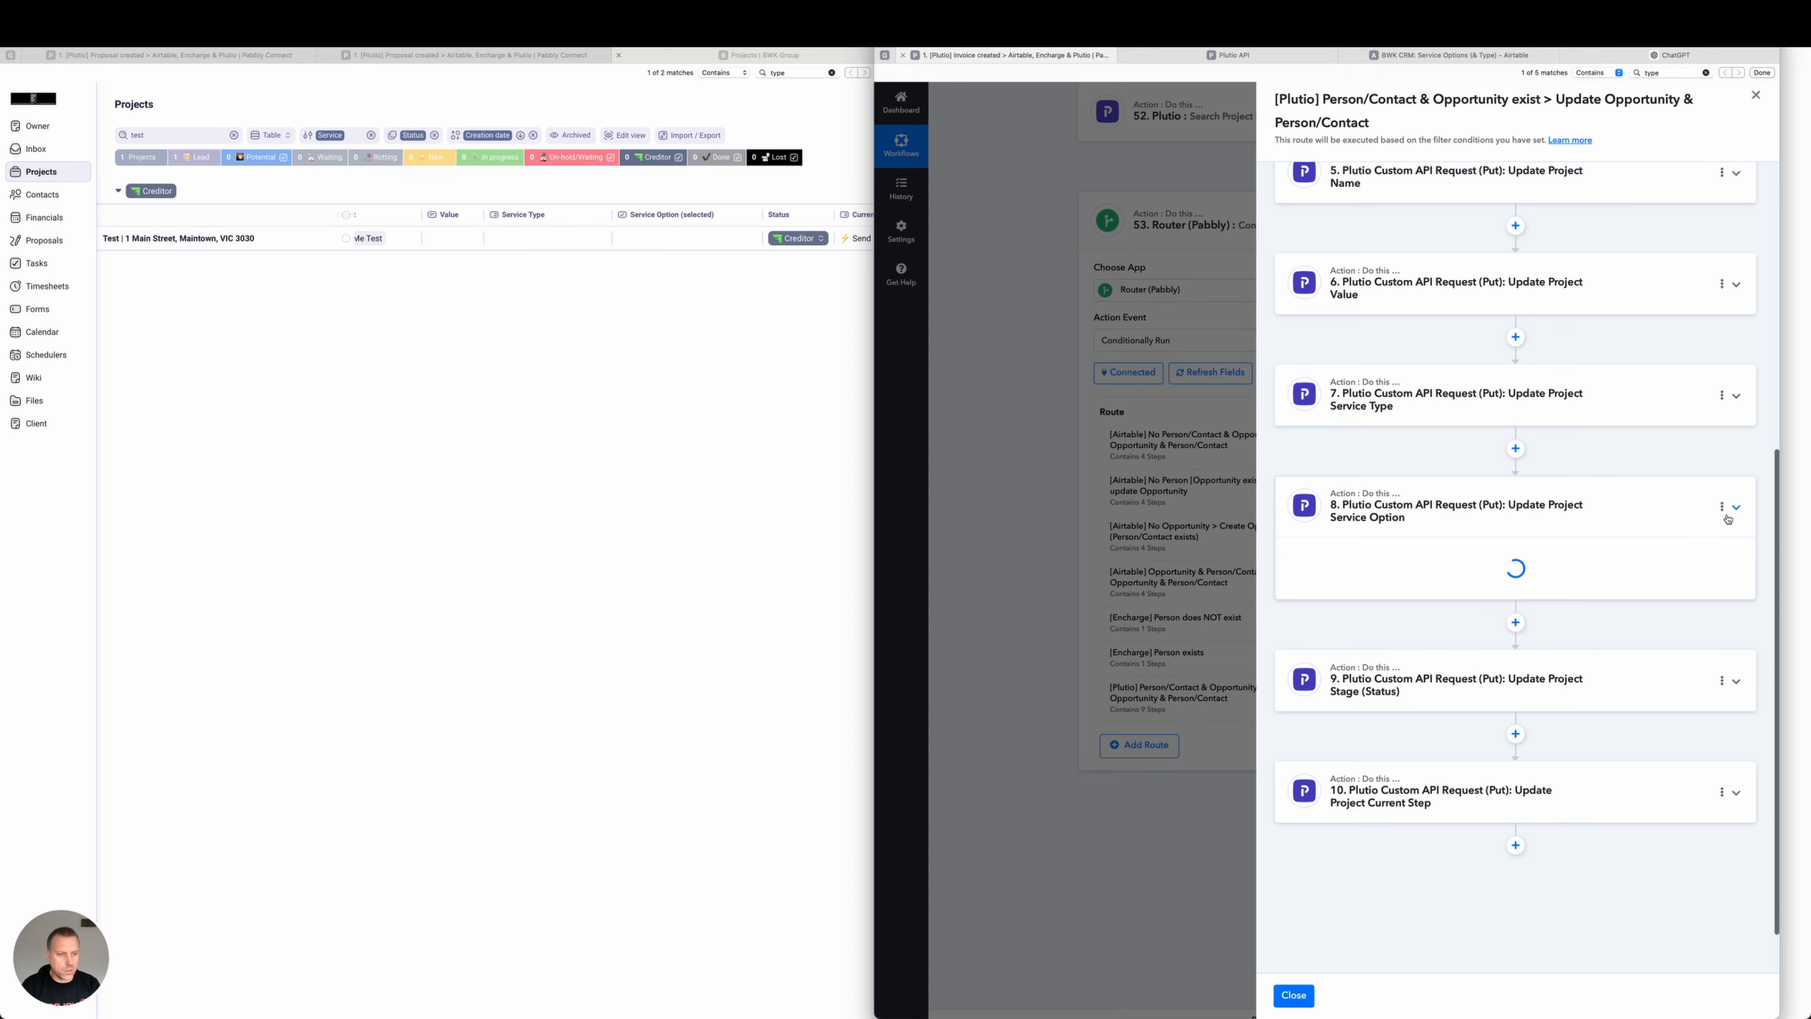
pyautogui.scroll(-3, 1620, 584)
pyautogui.click(1693, 615)
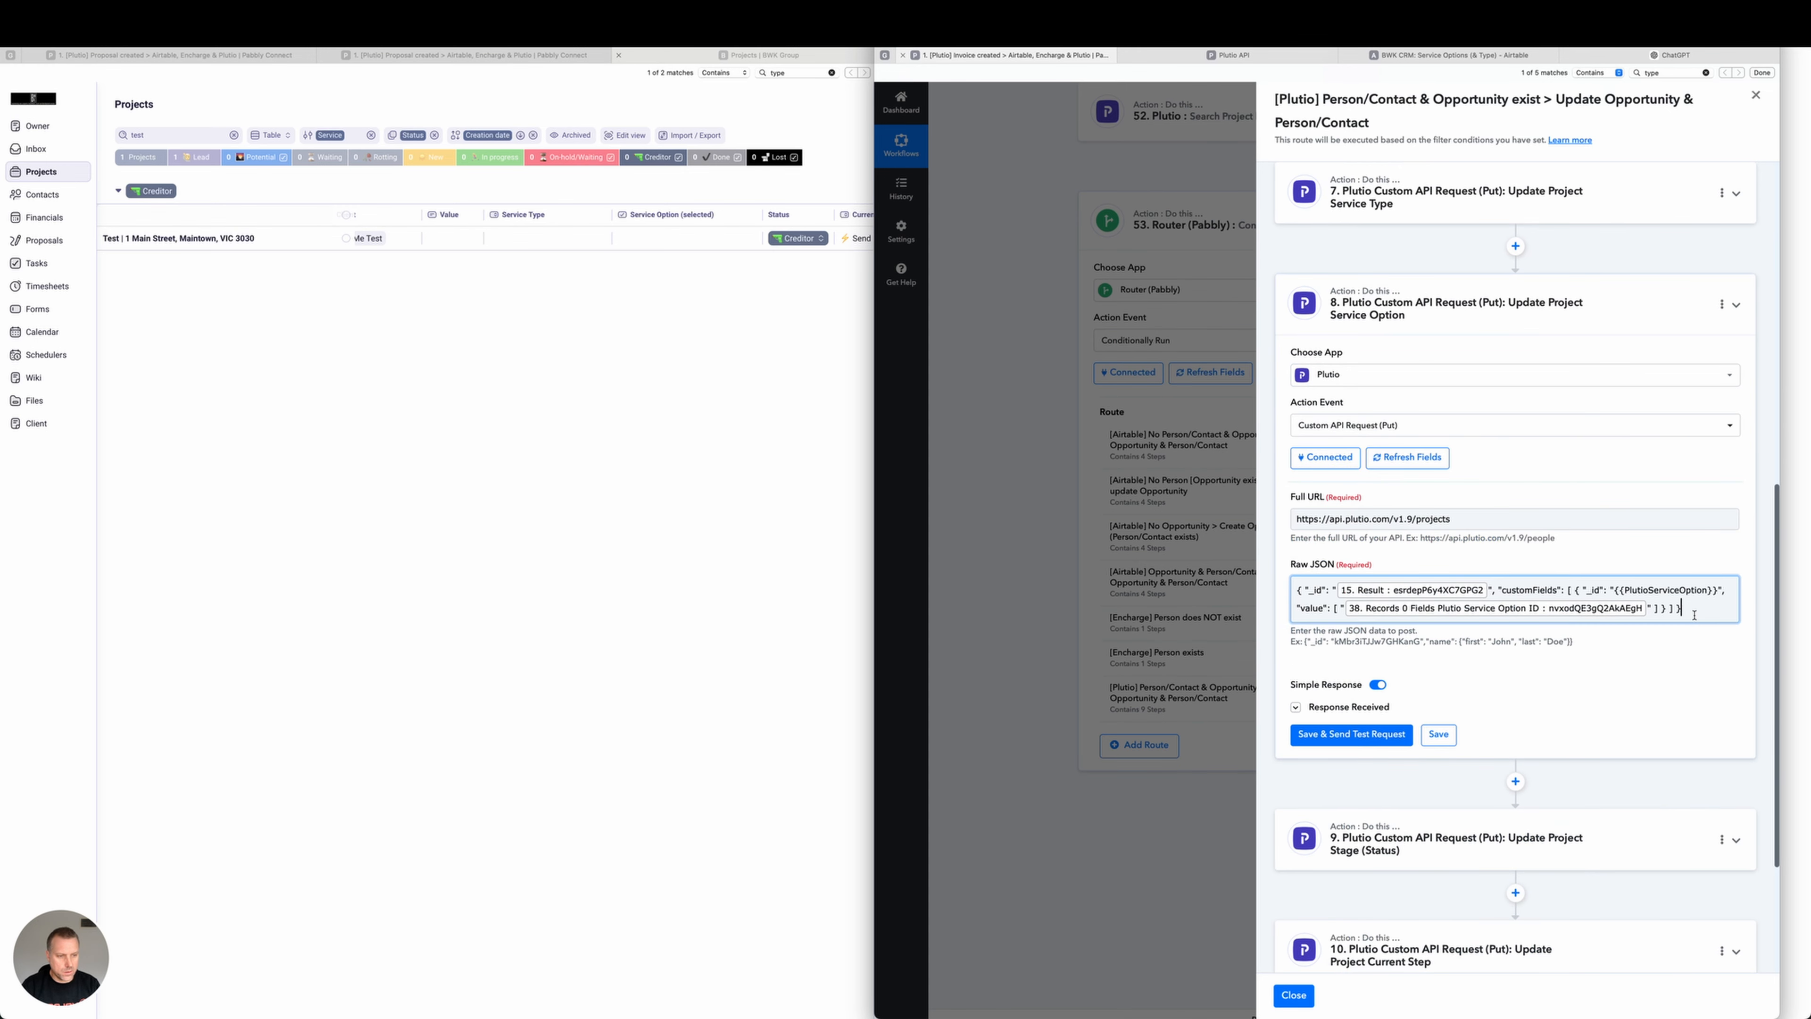
pyautogui.press('super+a')
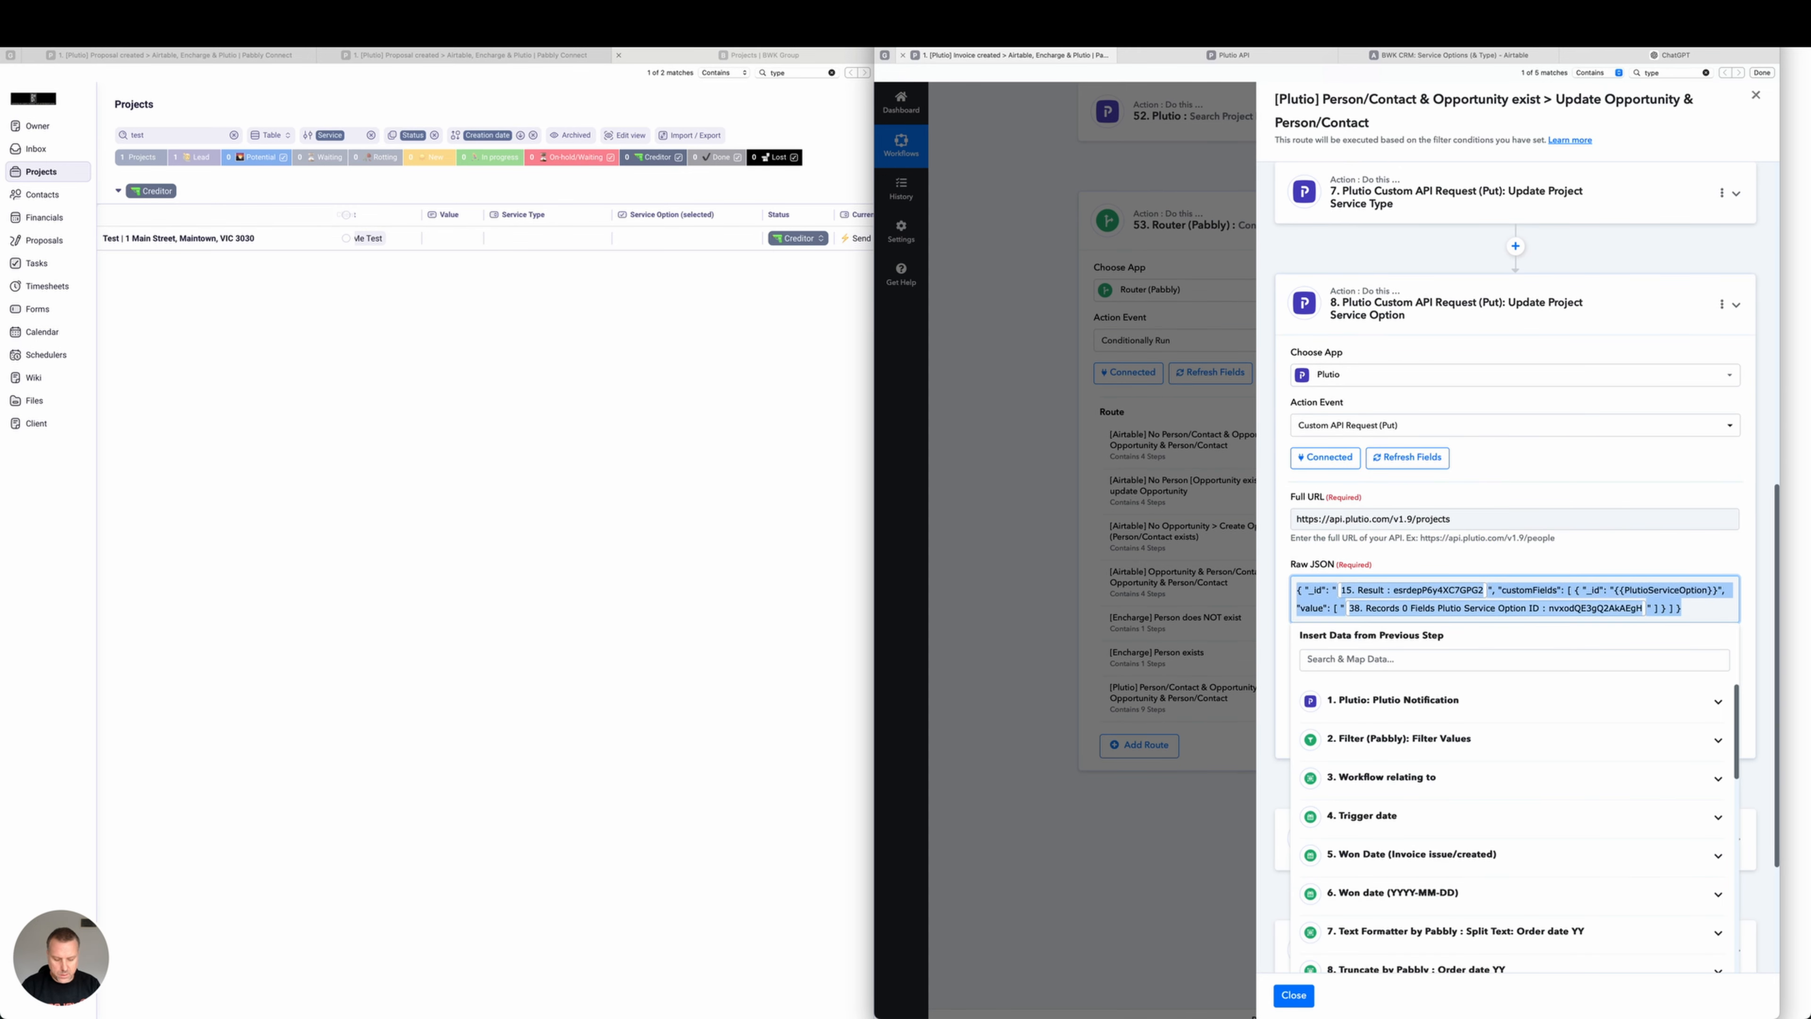
pyautogui.click(1750, 562)
pyautogui.click(1670, 55)
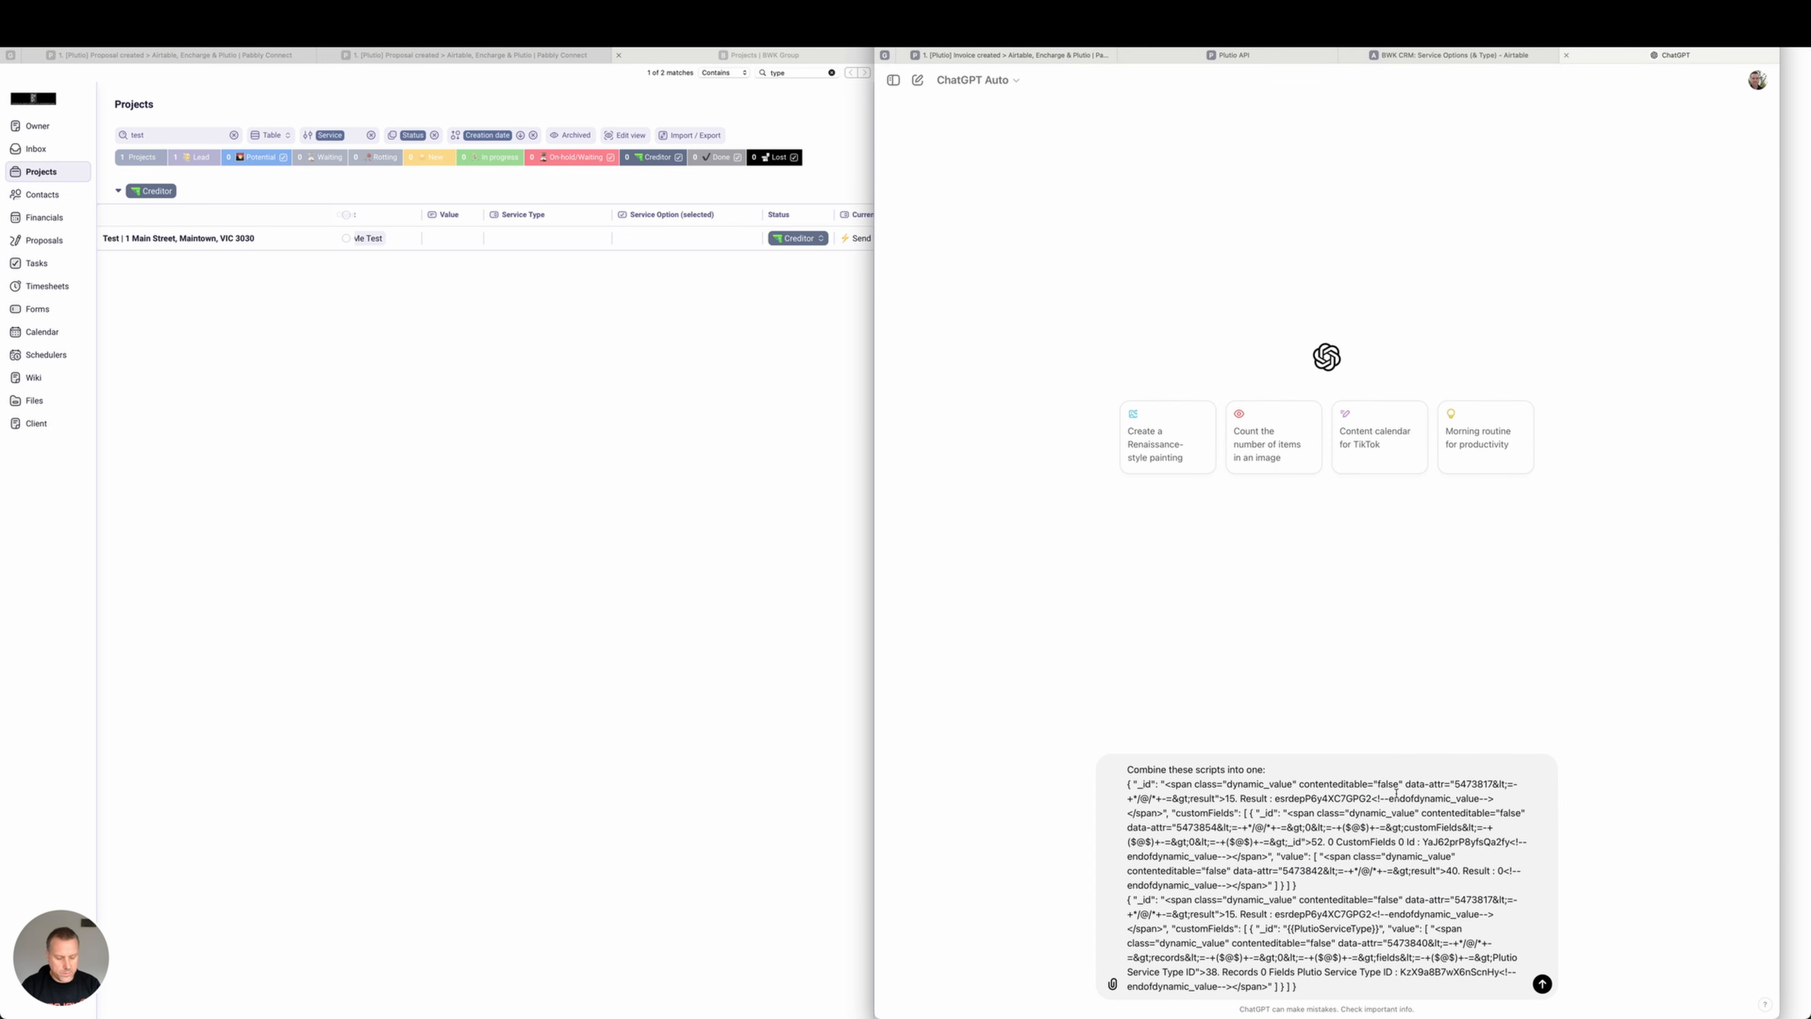
pyautogui.hotkey('shift', 'Return')
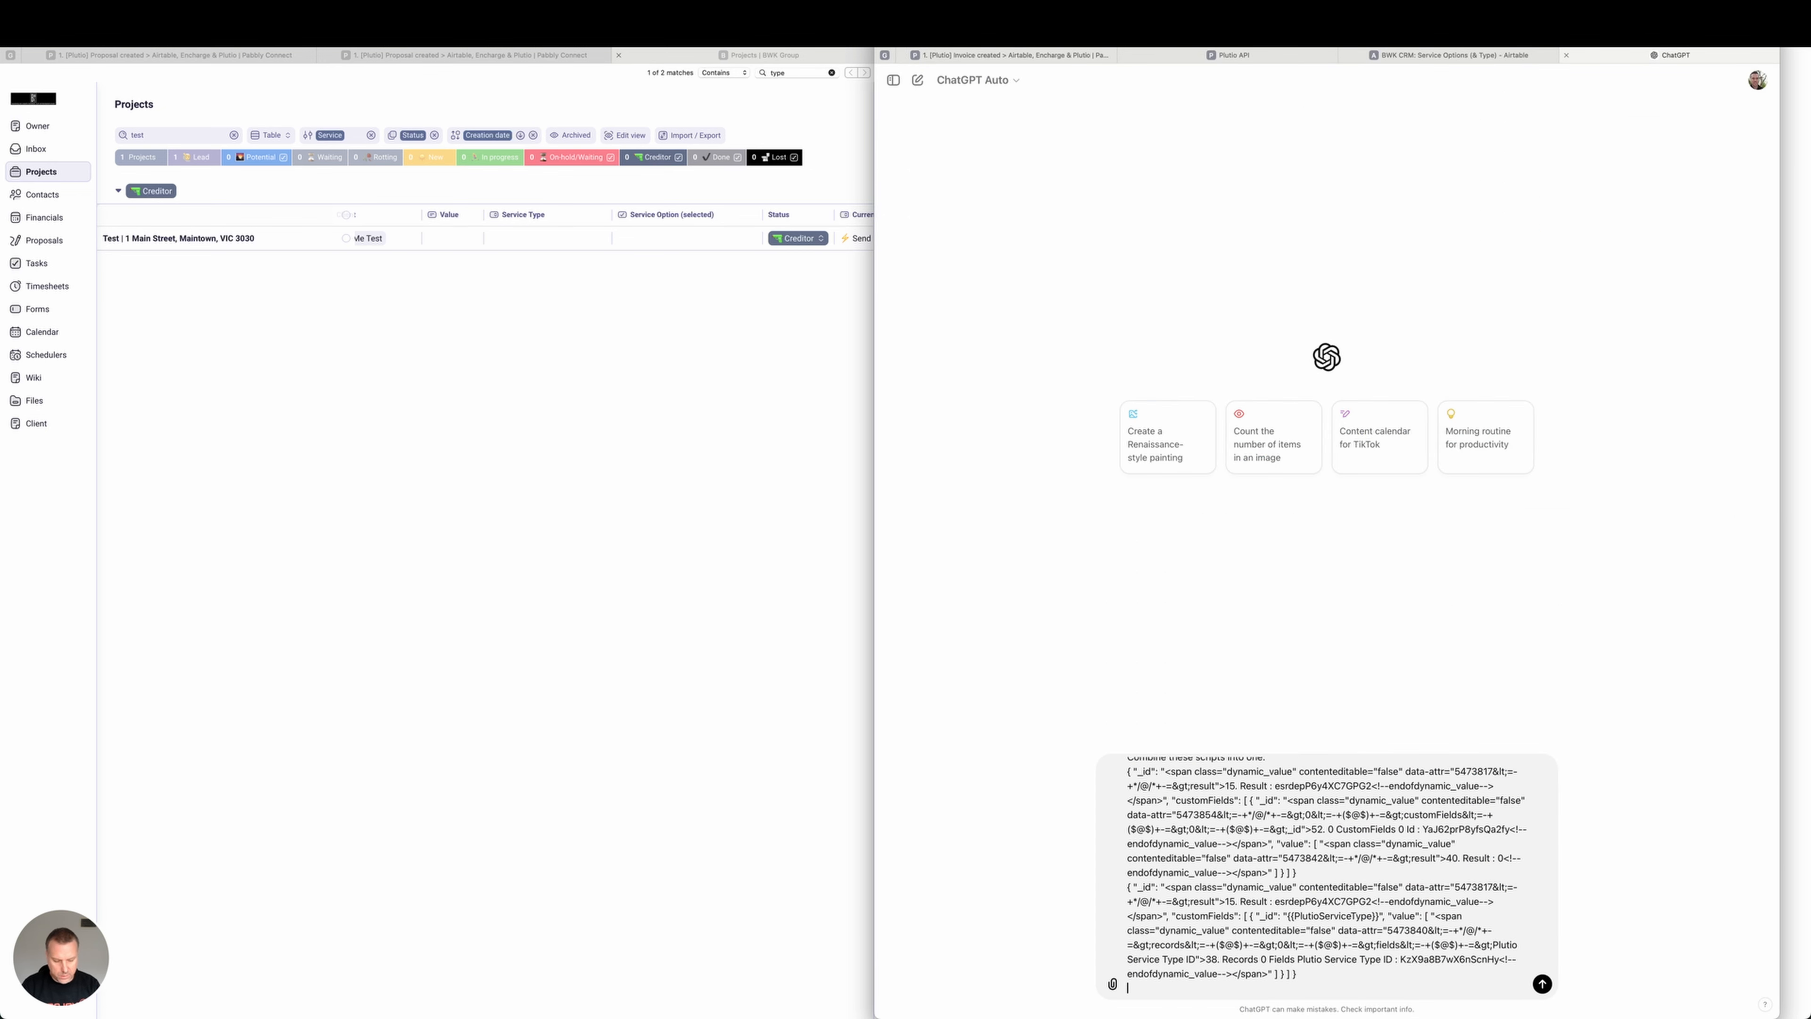
pyautogui.press('super+v')
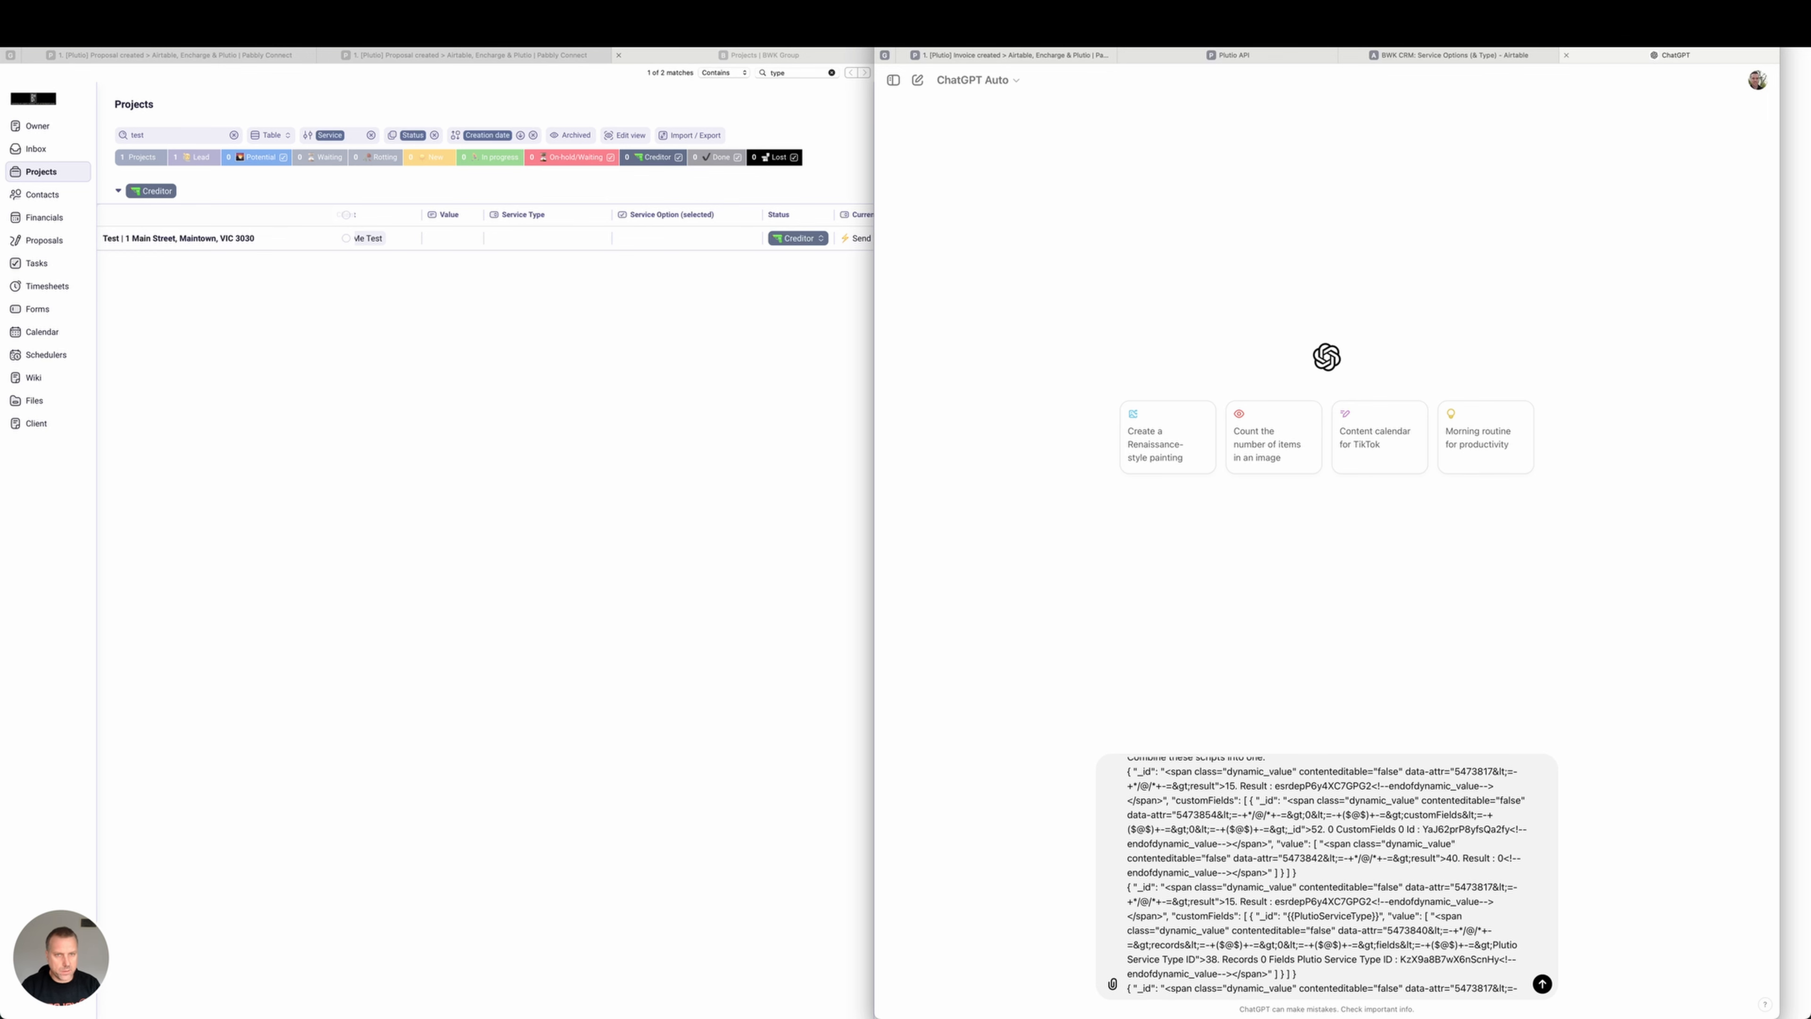
# Copy the Update Project Stage (Status) request's full Raw JSON and add it below the Service Option script in the ChatGPT prompt.
pyautogui.click(1012, 54)
pyautogui.click(1737, 305)
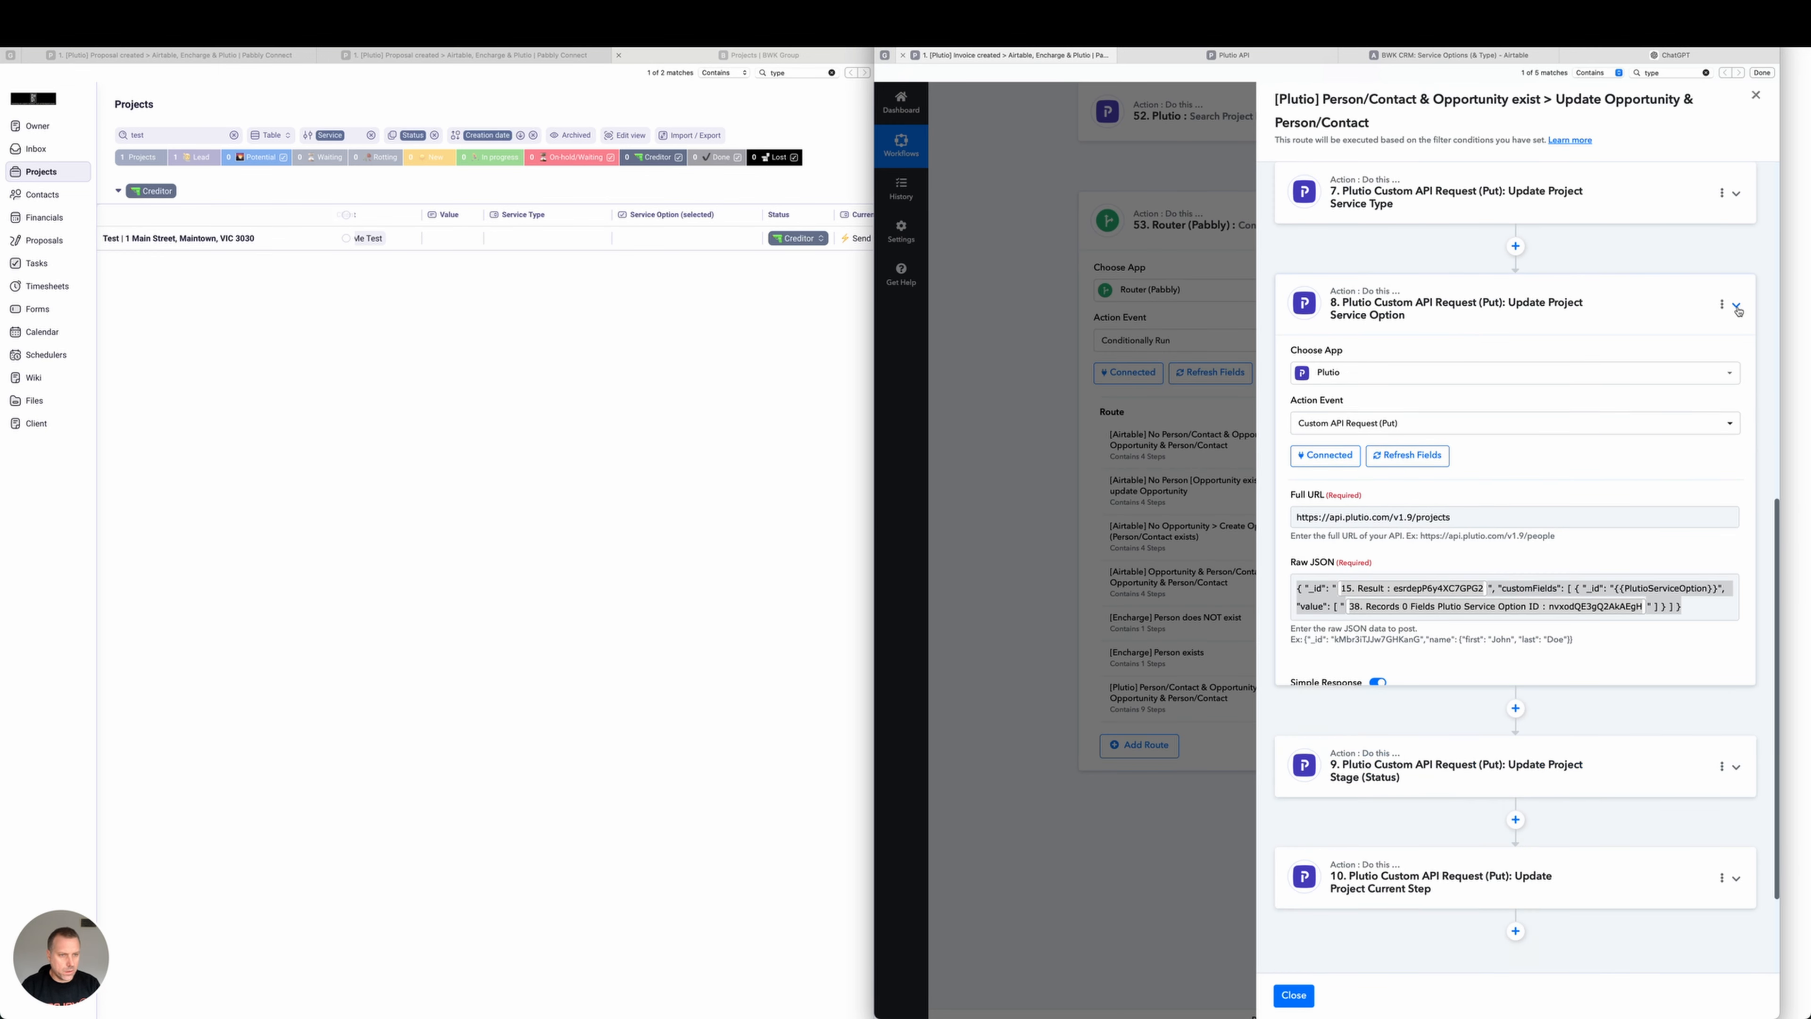
pyautogui.click(1736, 621)
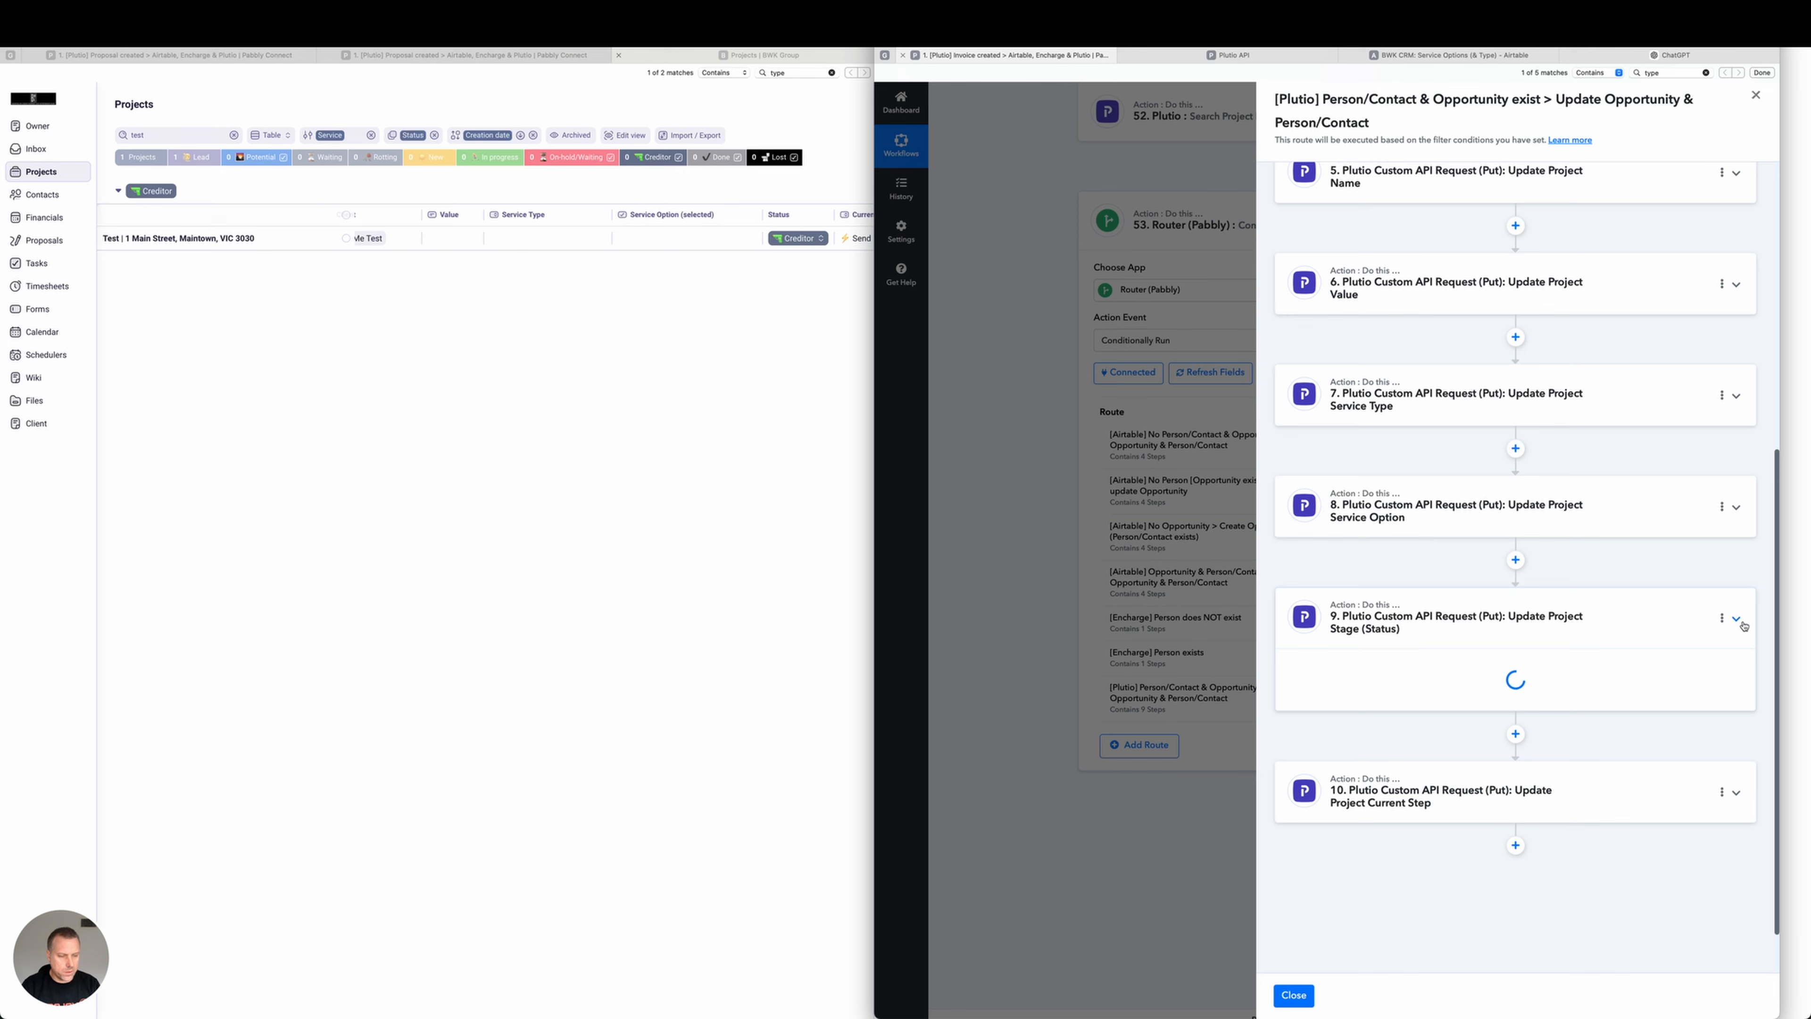
pyautogui.scroll(-5, 1639, 606)
pyautogui.click(1635, 607)
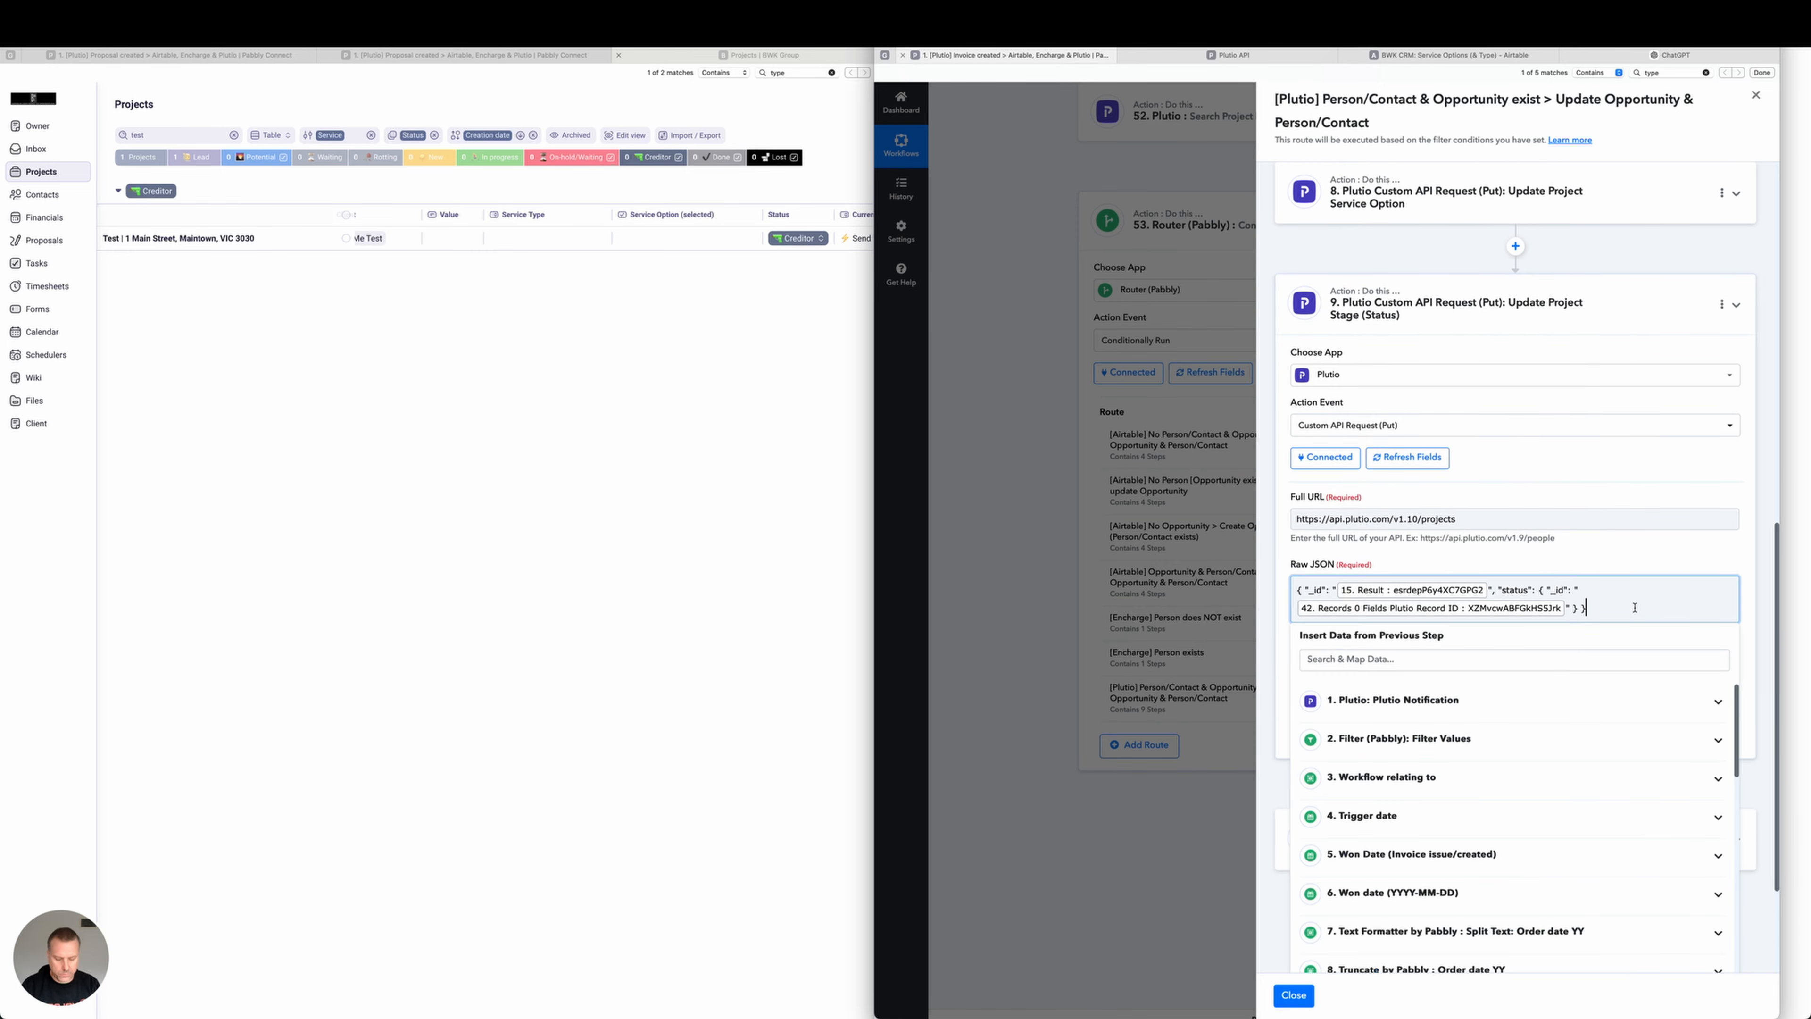
pyautogui.press('super+a')
pyautogui.click(1642, 55)
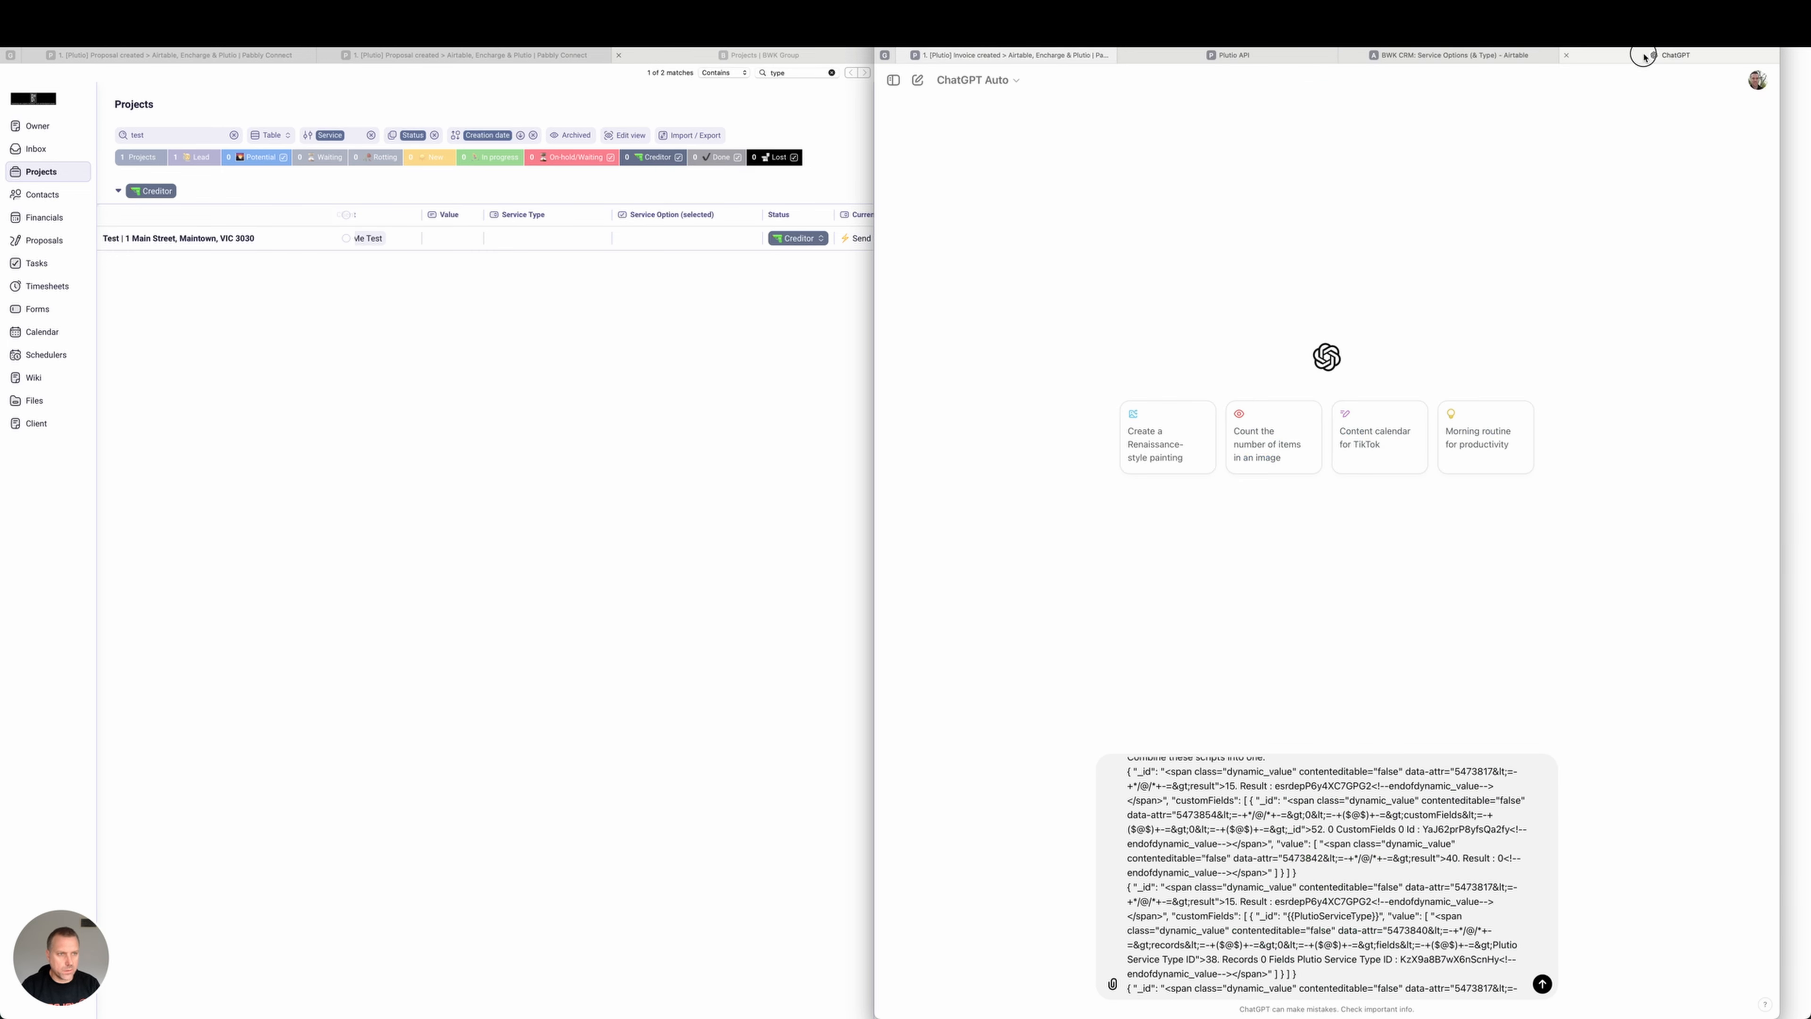
pyautogui.scroll(-3, 1378, 944)
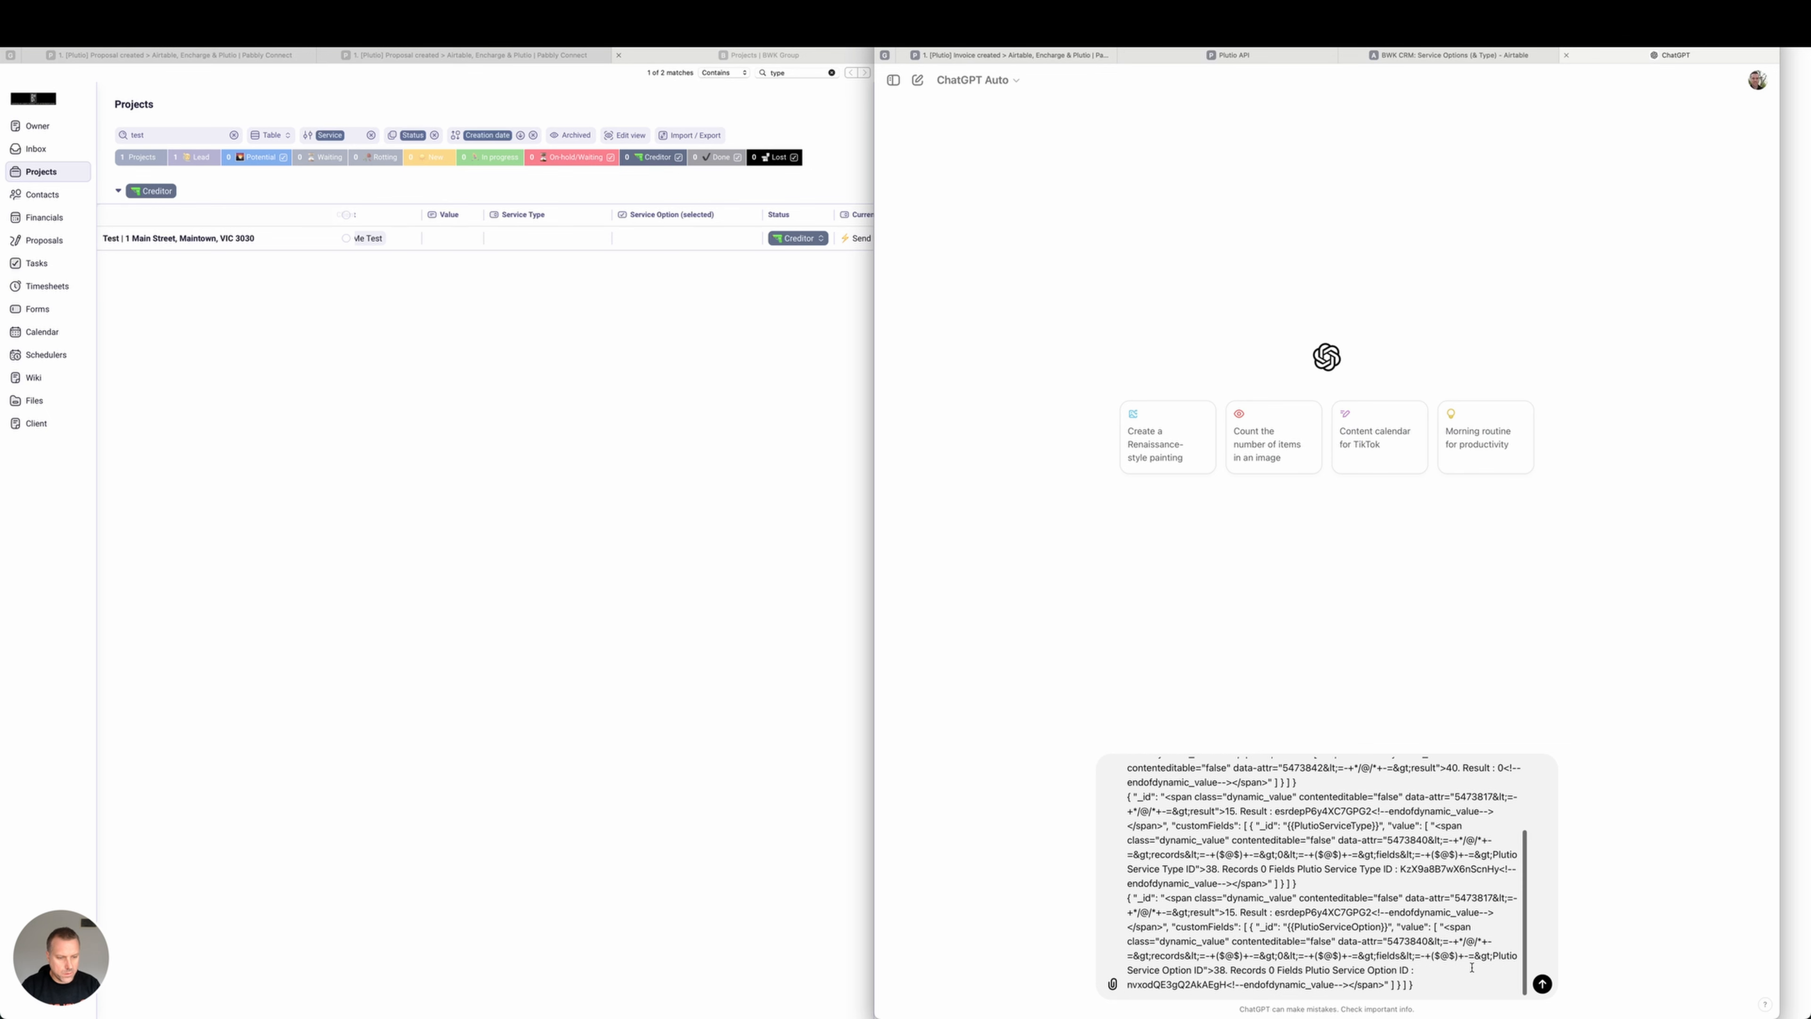
pyautogui.press('super+v')
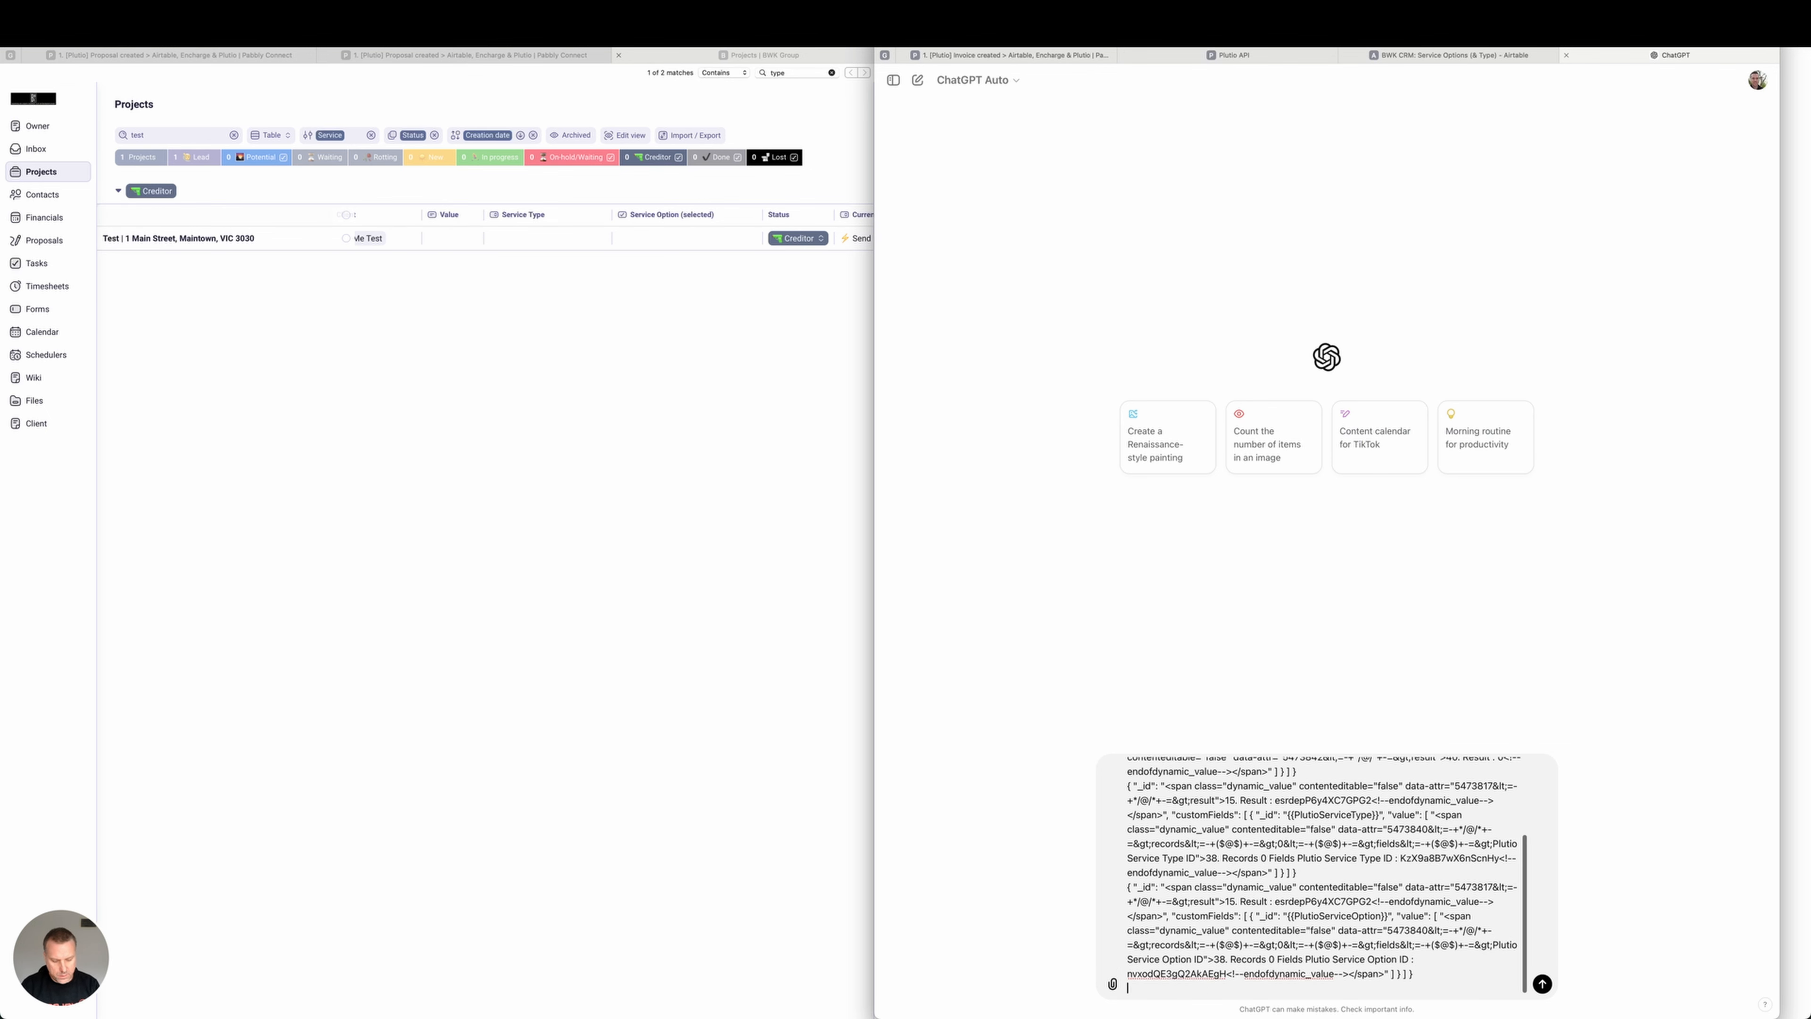
# Add the Update Project Current Step request's full Raw JSON as the last script in the ChatGPT prompt and submit it.
pyautogui.click(983, 55)
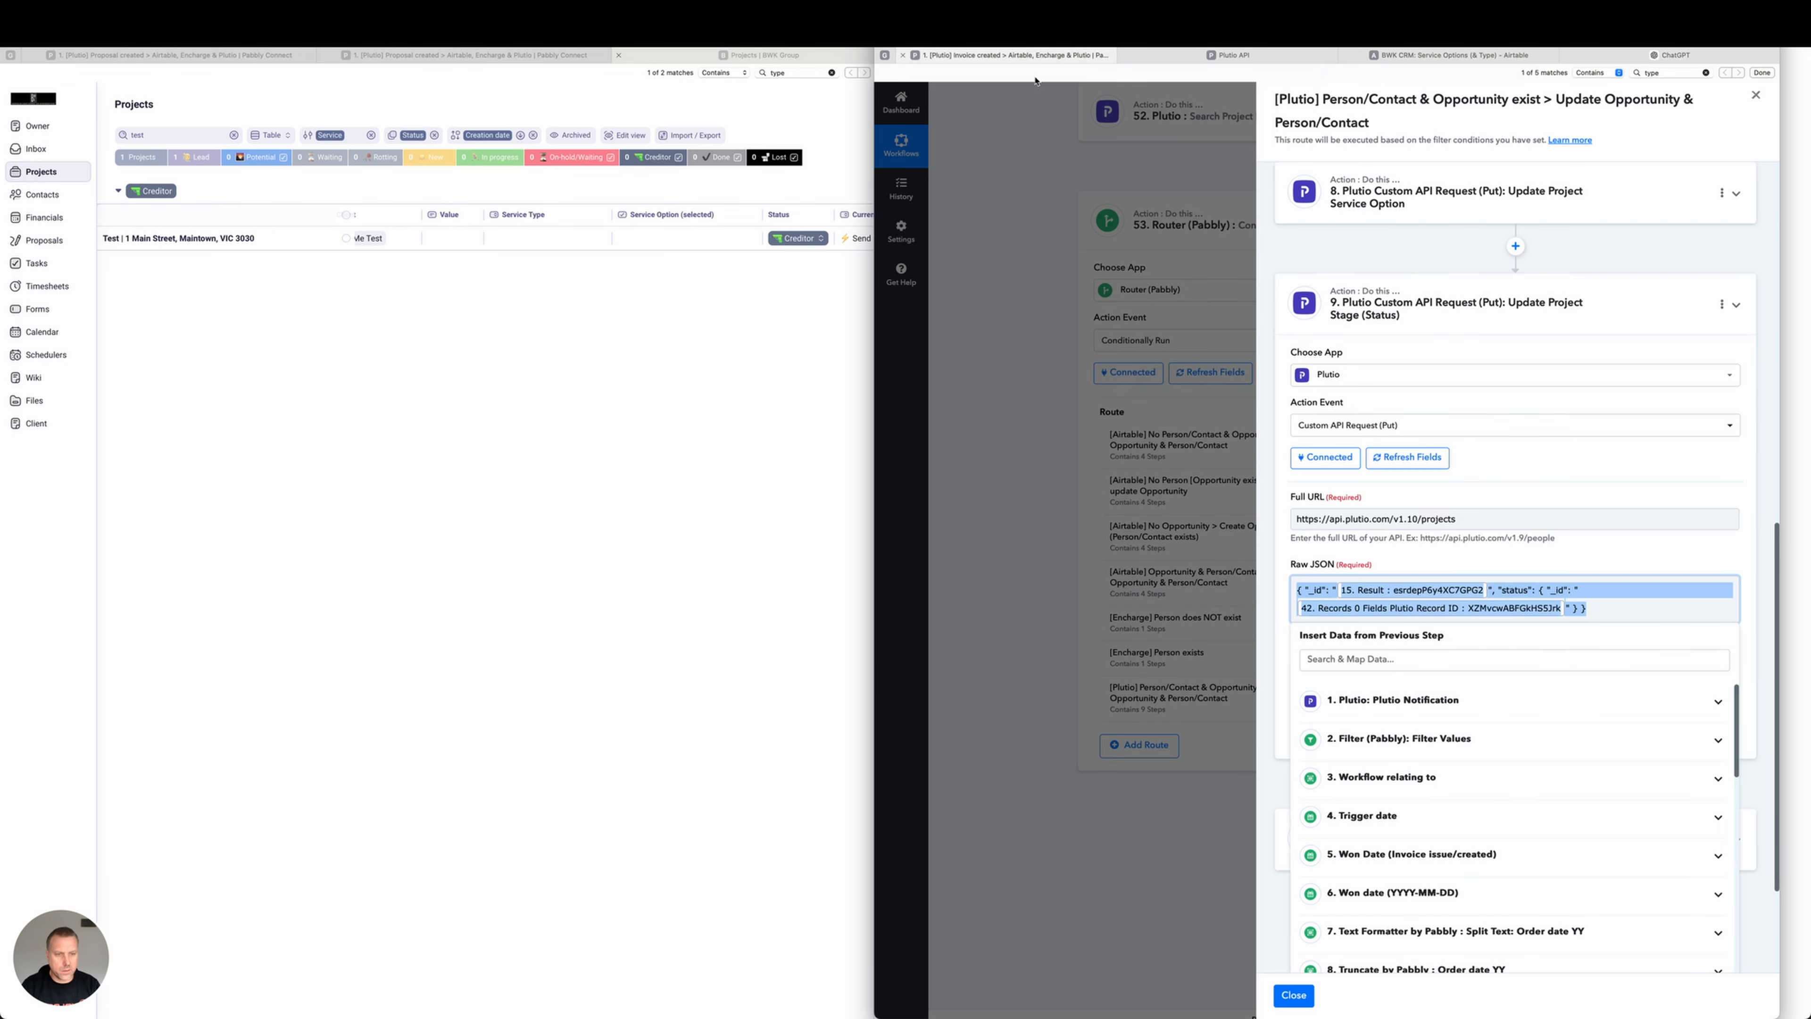
pyautogui.click(1748, 477)
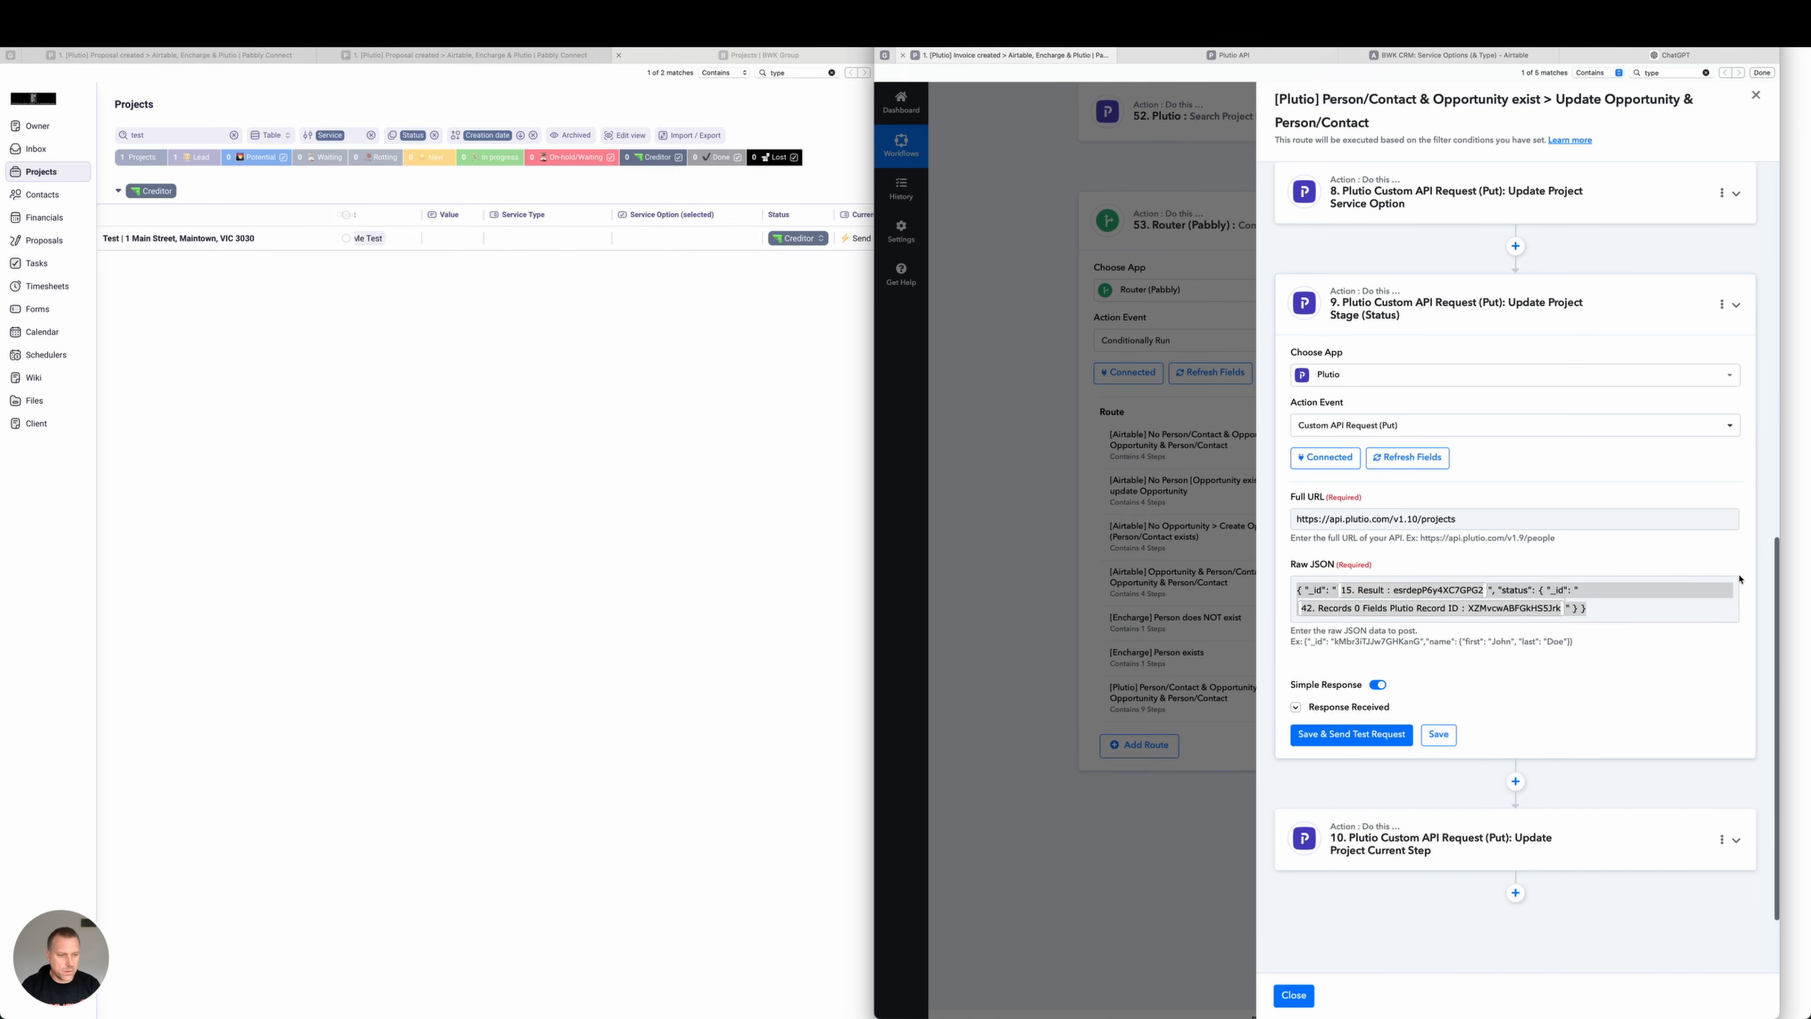
pyautogui.scroll(-1, 1740, 579)
pyautogui.click(1737, 788)
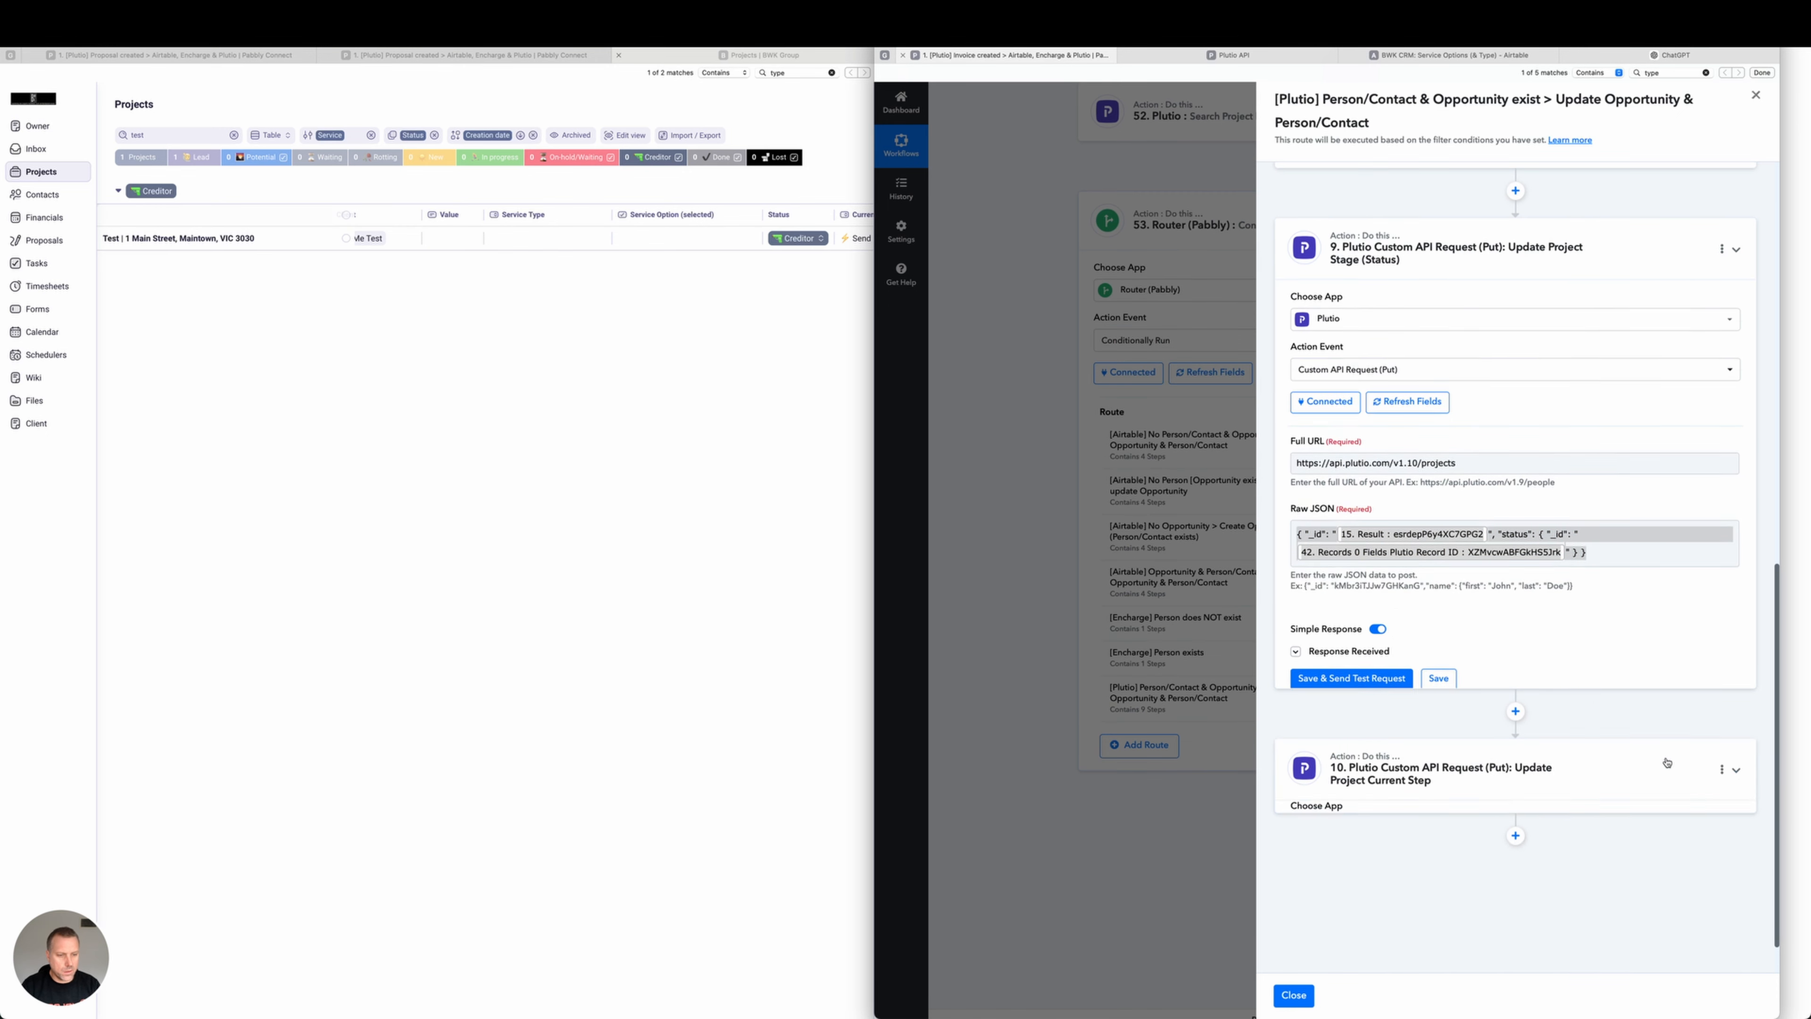
pyautogui.click(1639, 625)
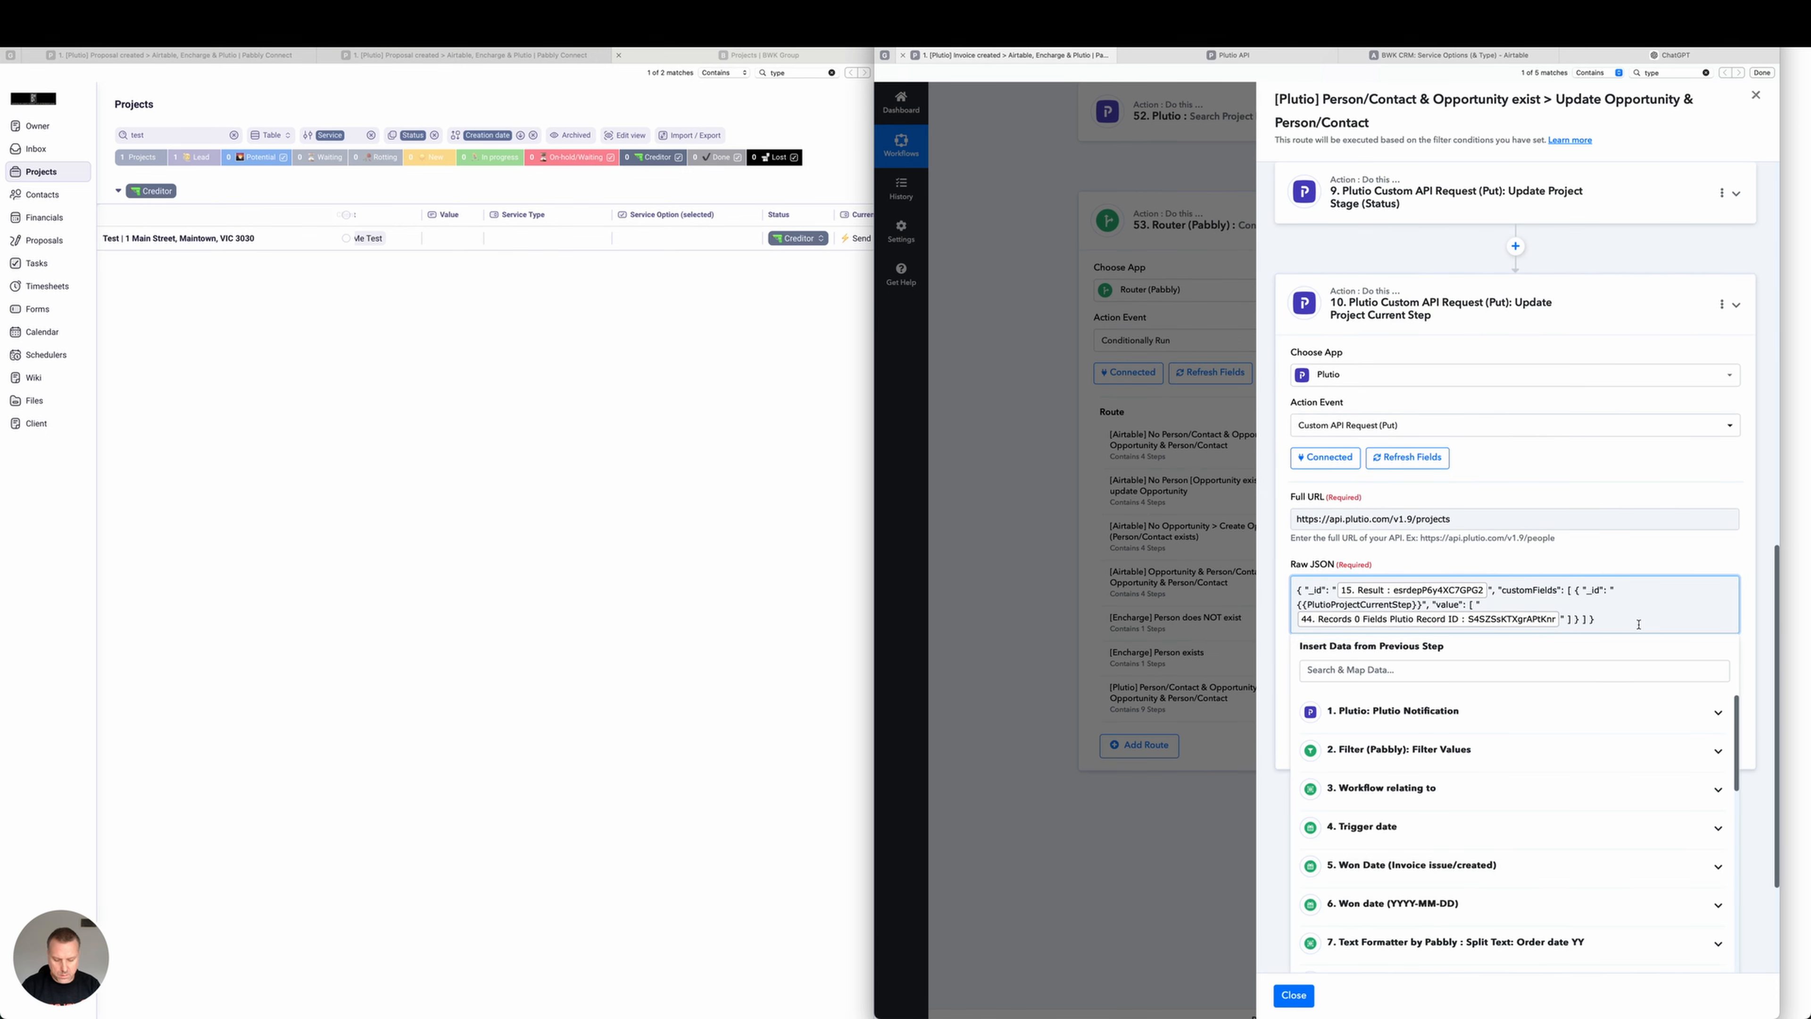
pyautogui.press('super+a')
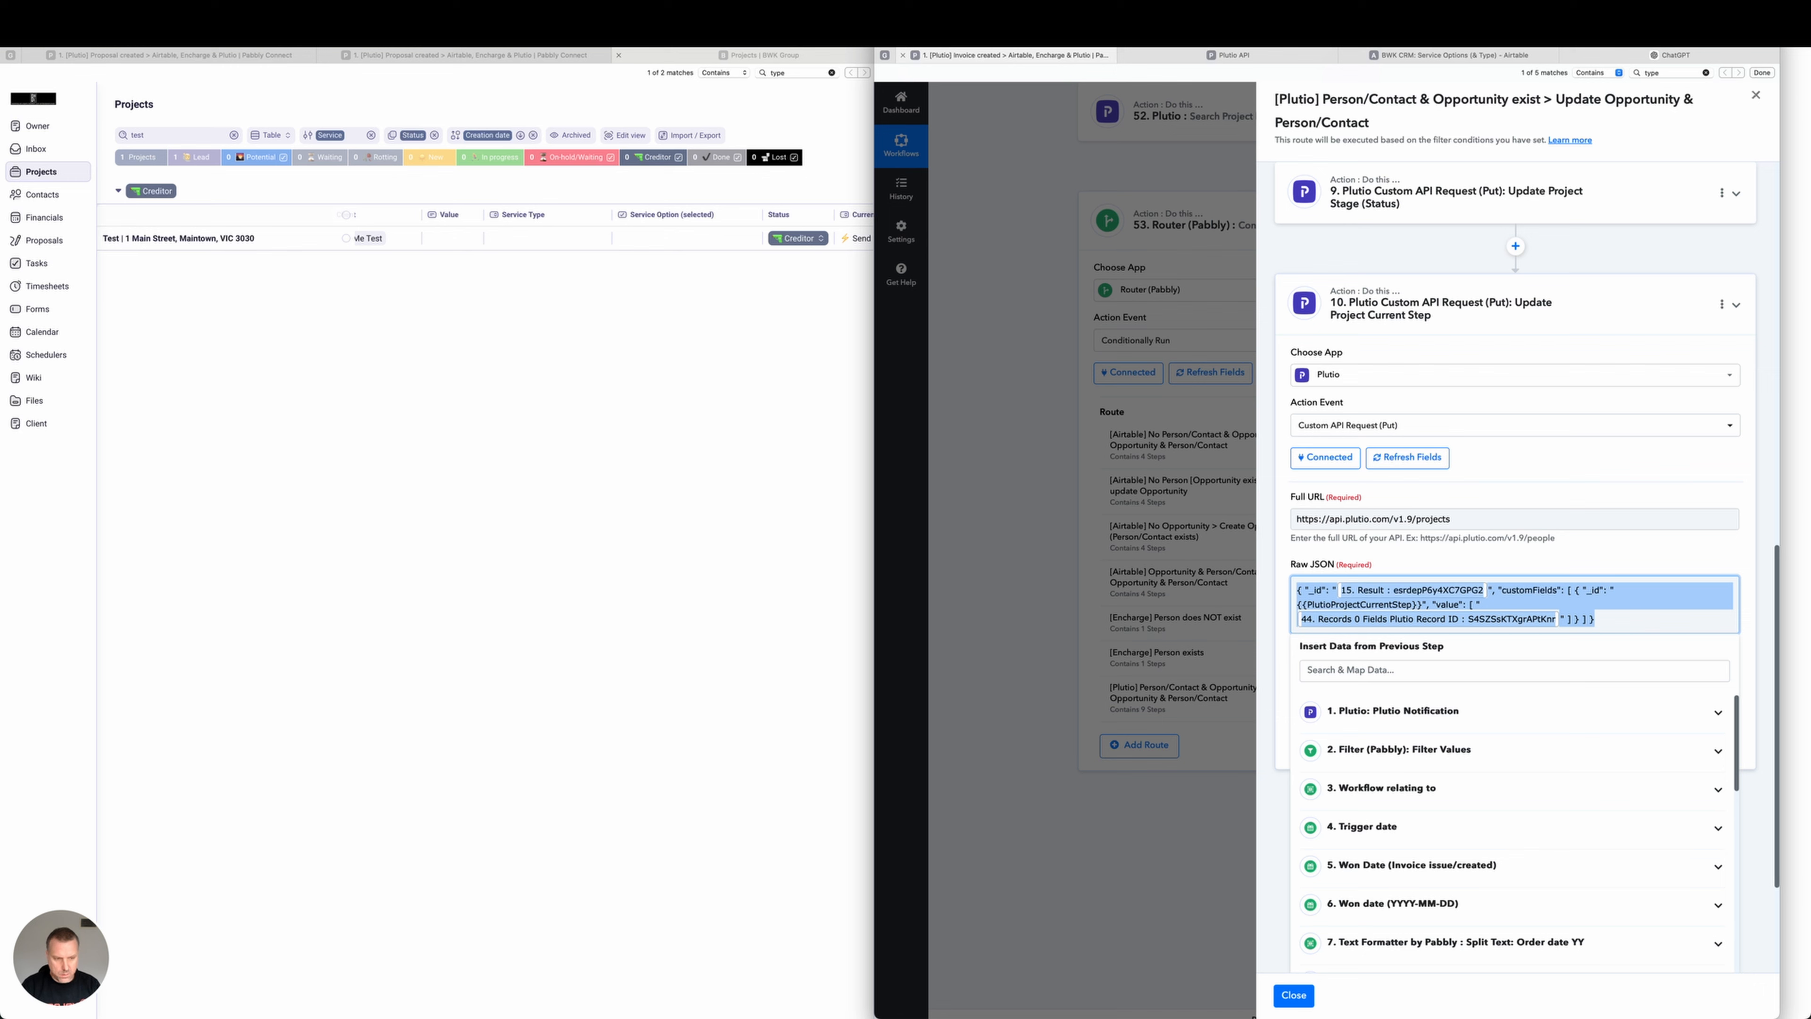
pyautogui.click(1612, 57)
pyautogui.scroll(-3, 1425, 956)
pyautogui.click(1436, 988)
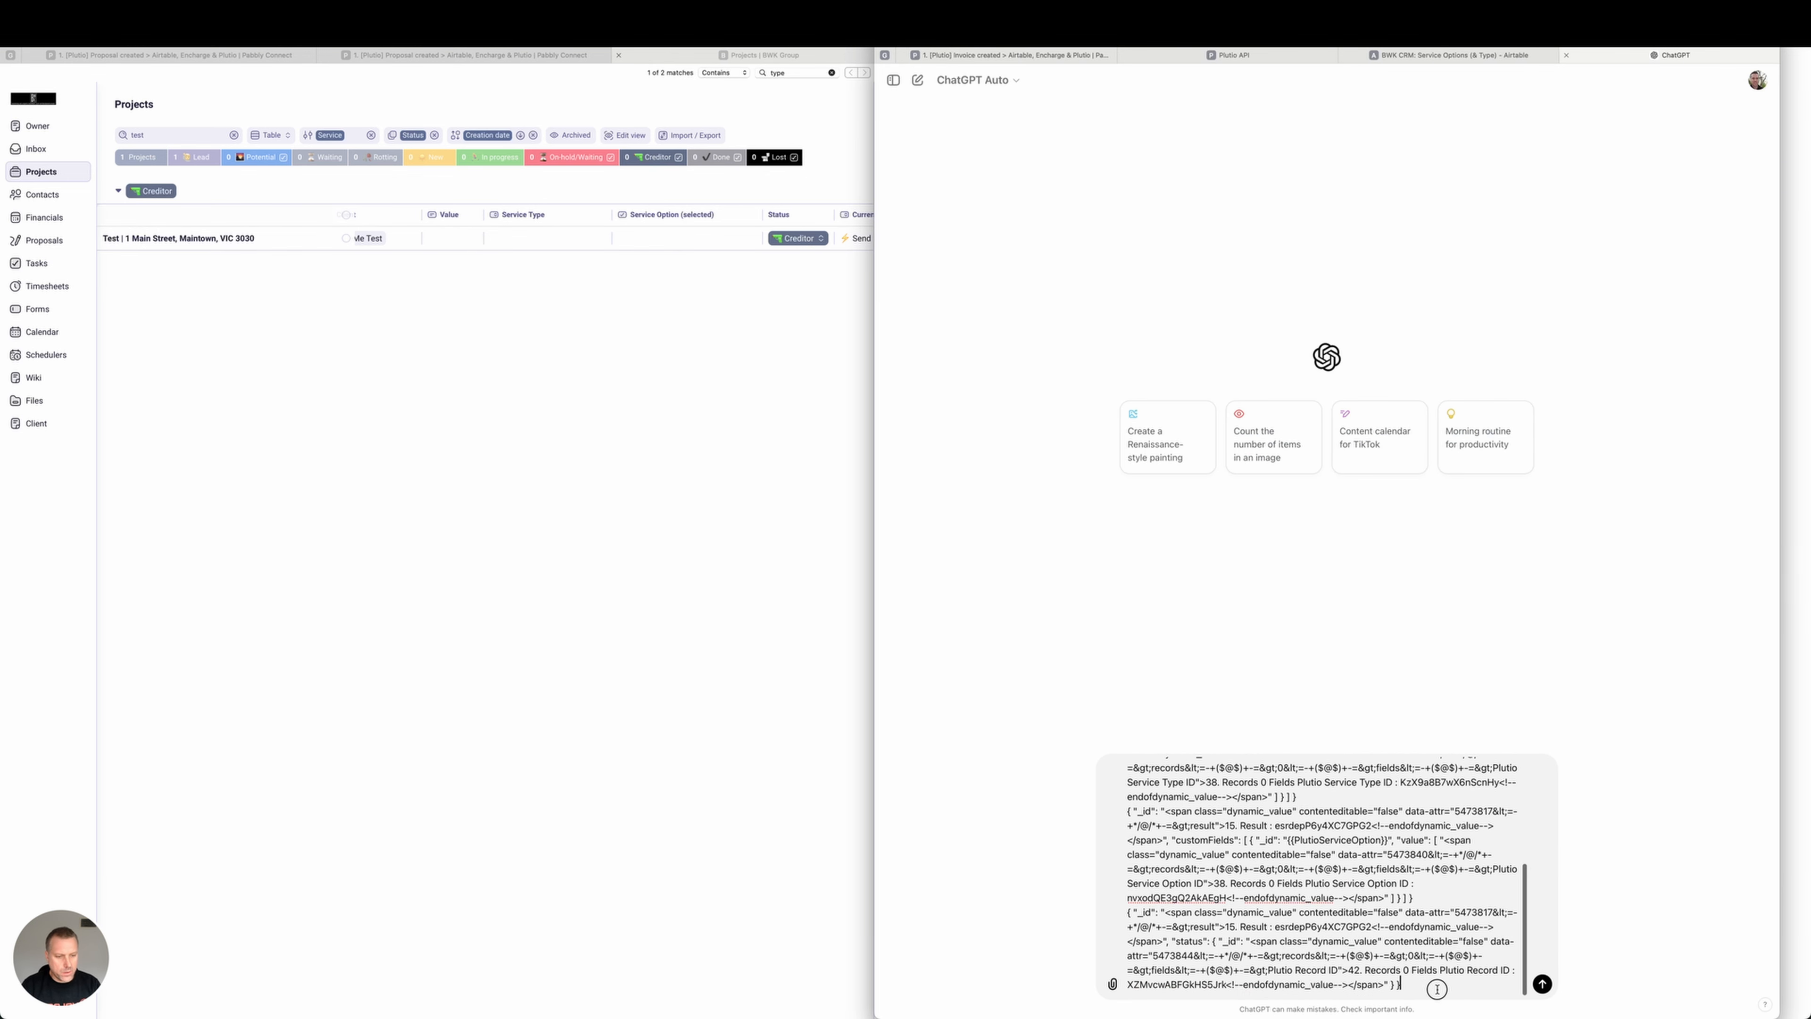
pyautogui.hotkey('shift', 'Return')
pyautogui.press('super+v')
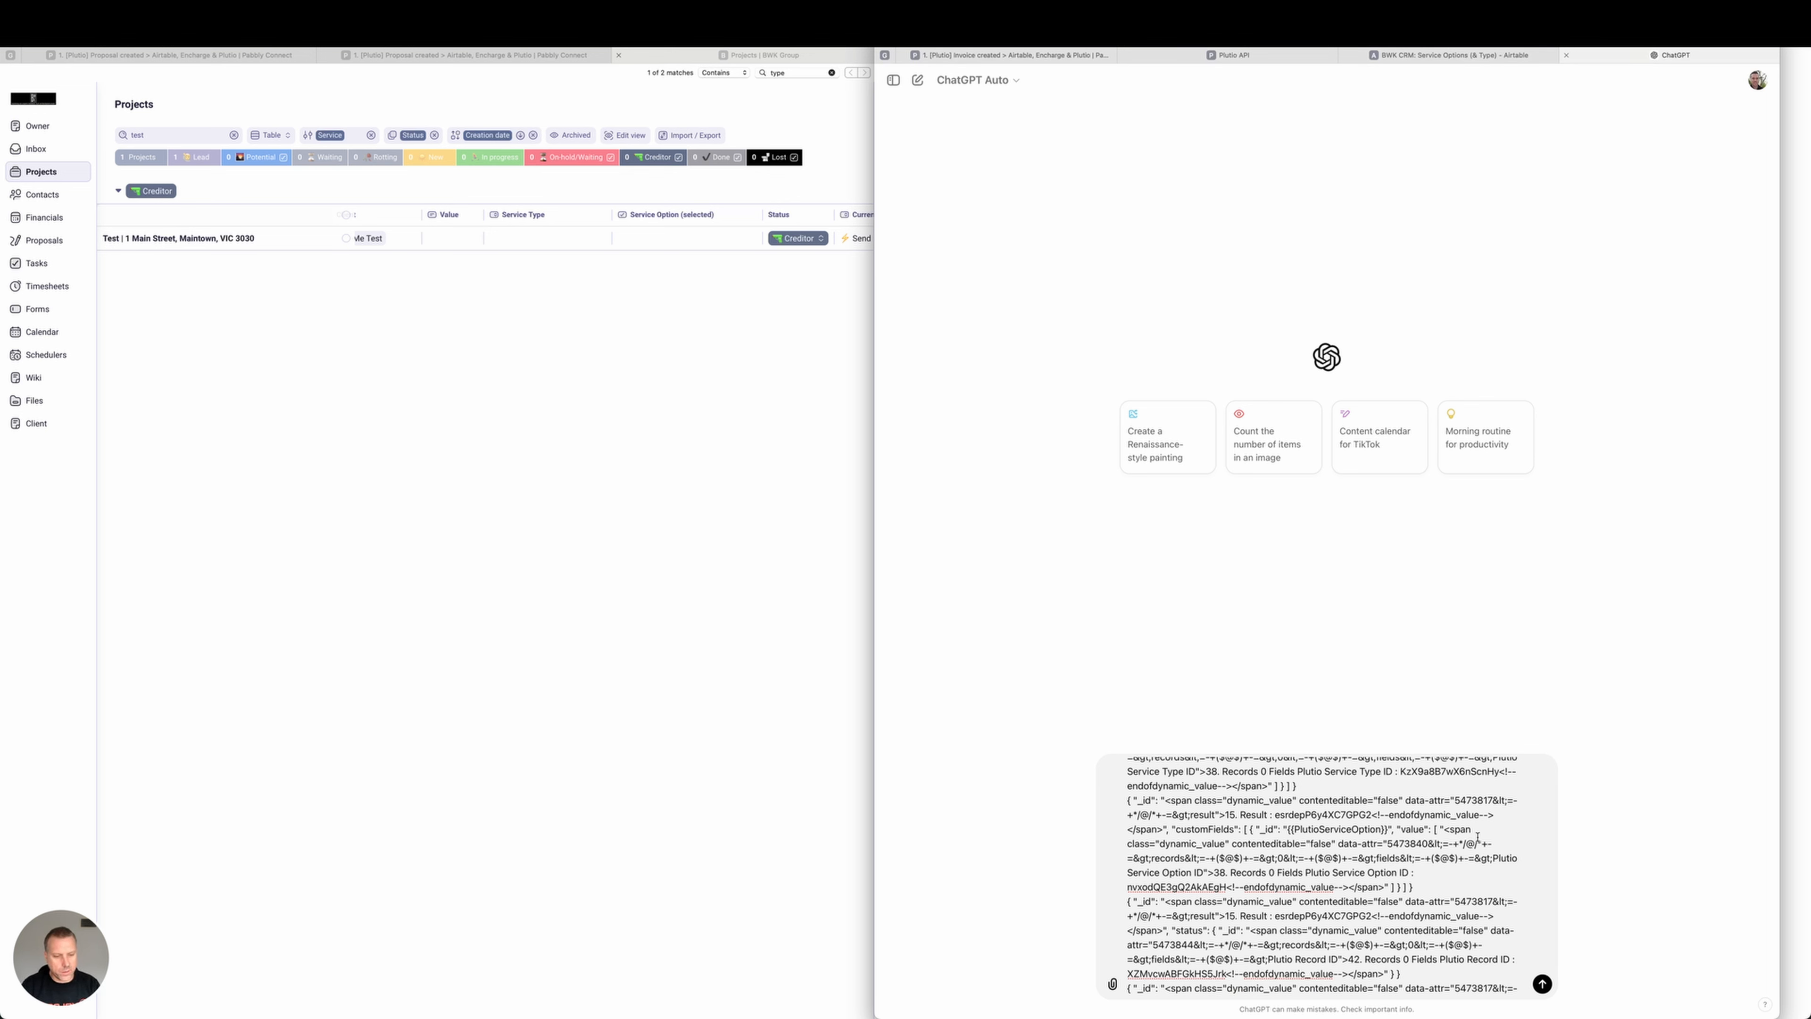
pyautogui.scroll(-2, 1477, 837)
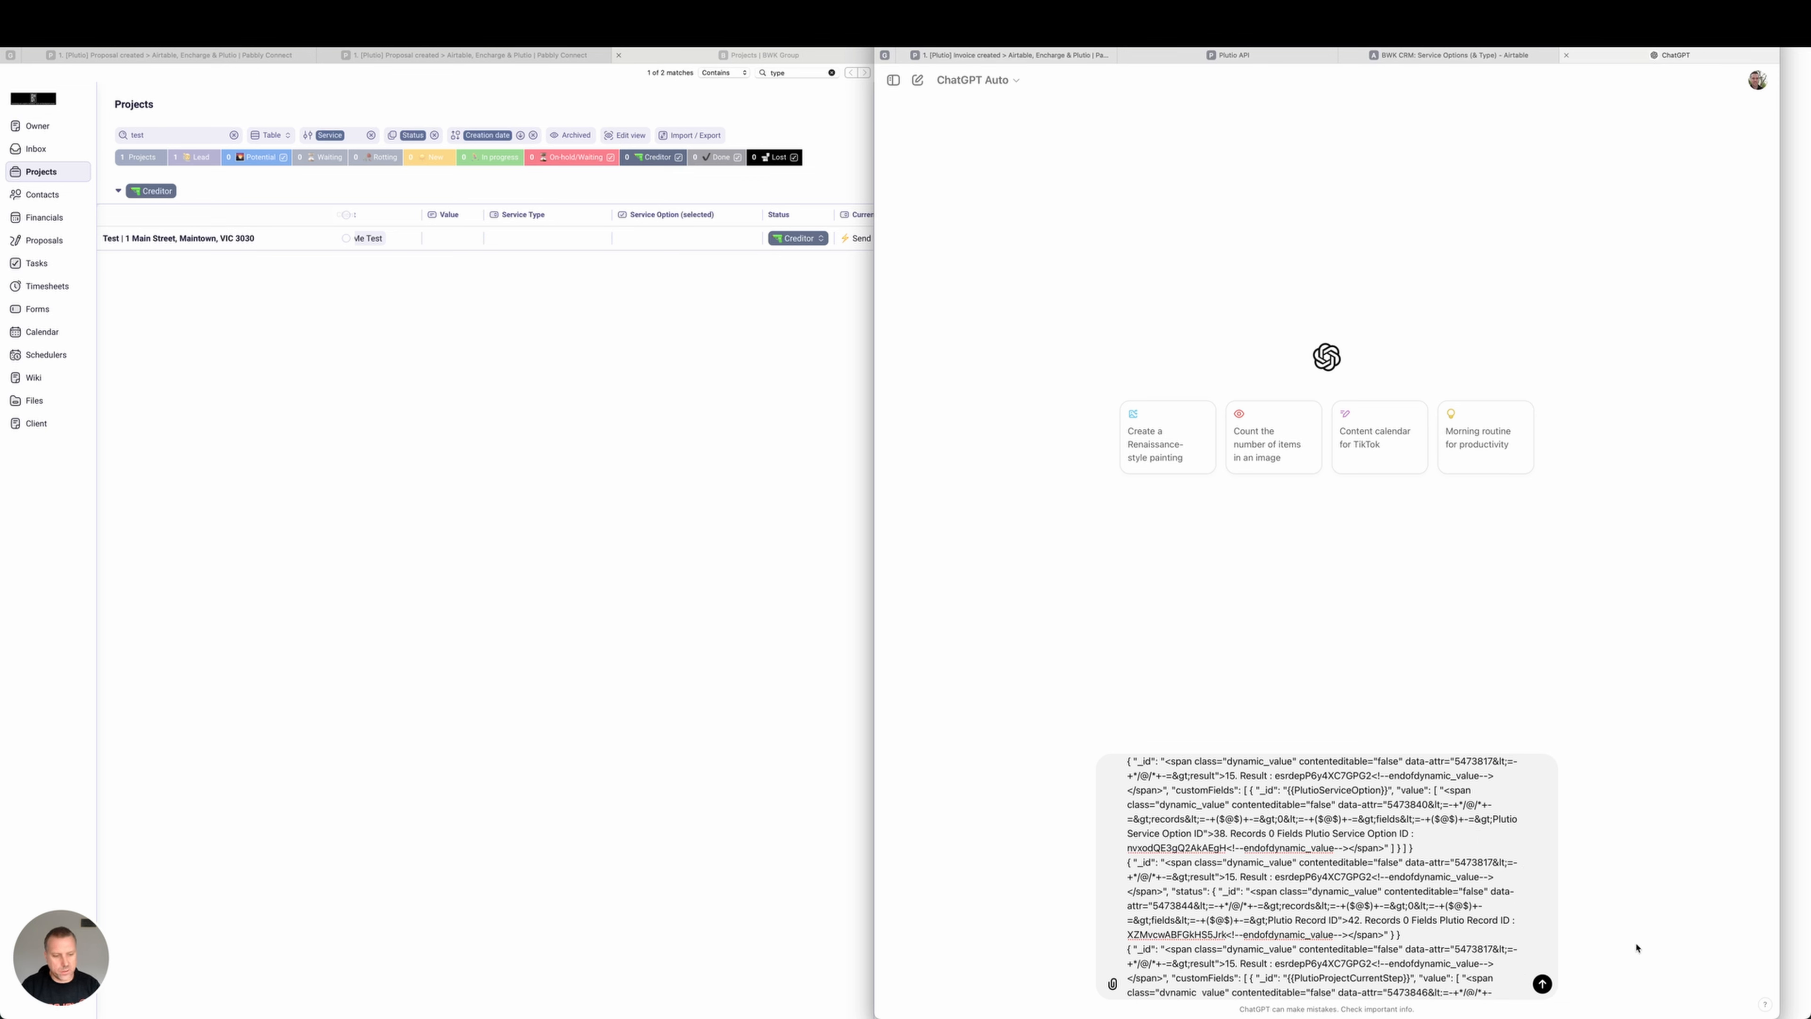
pyautogui.click(1541, 984)
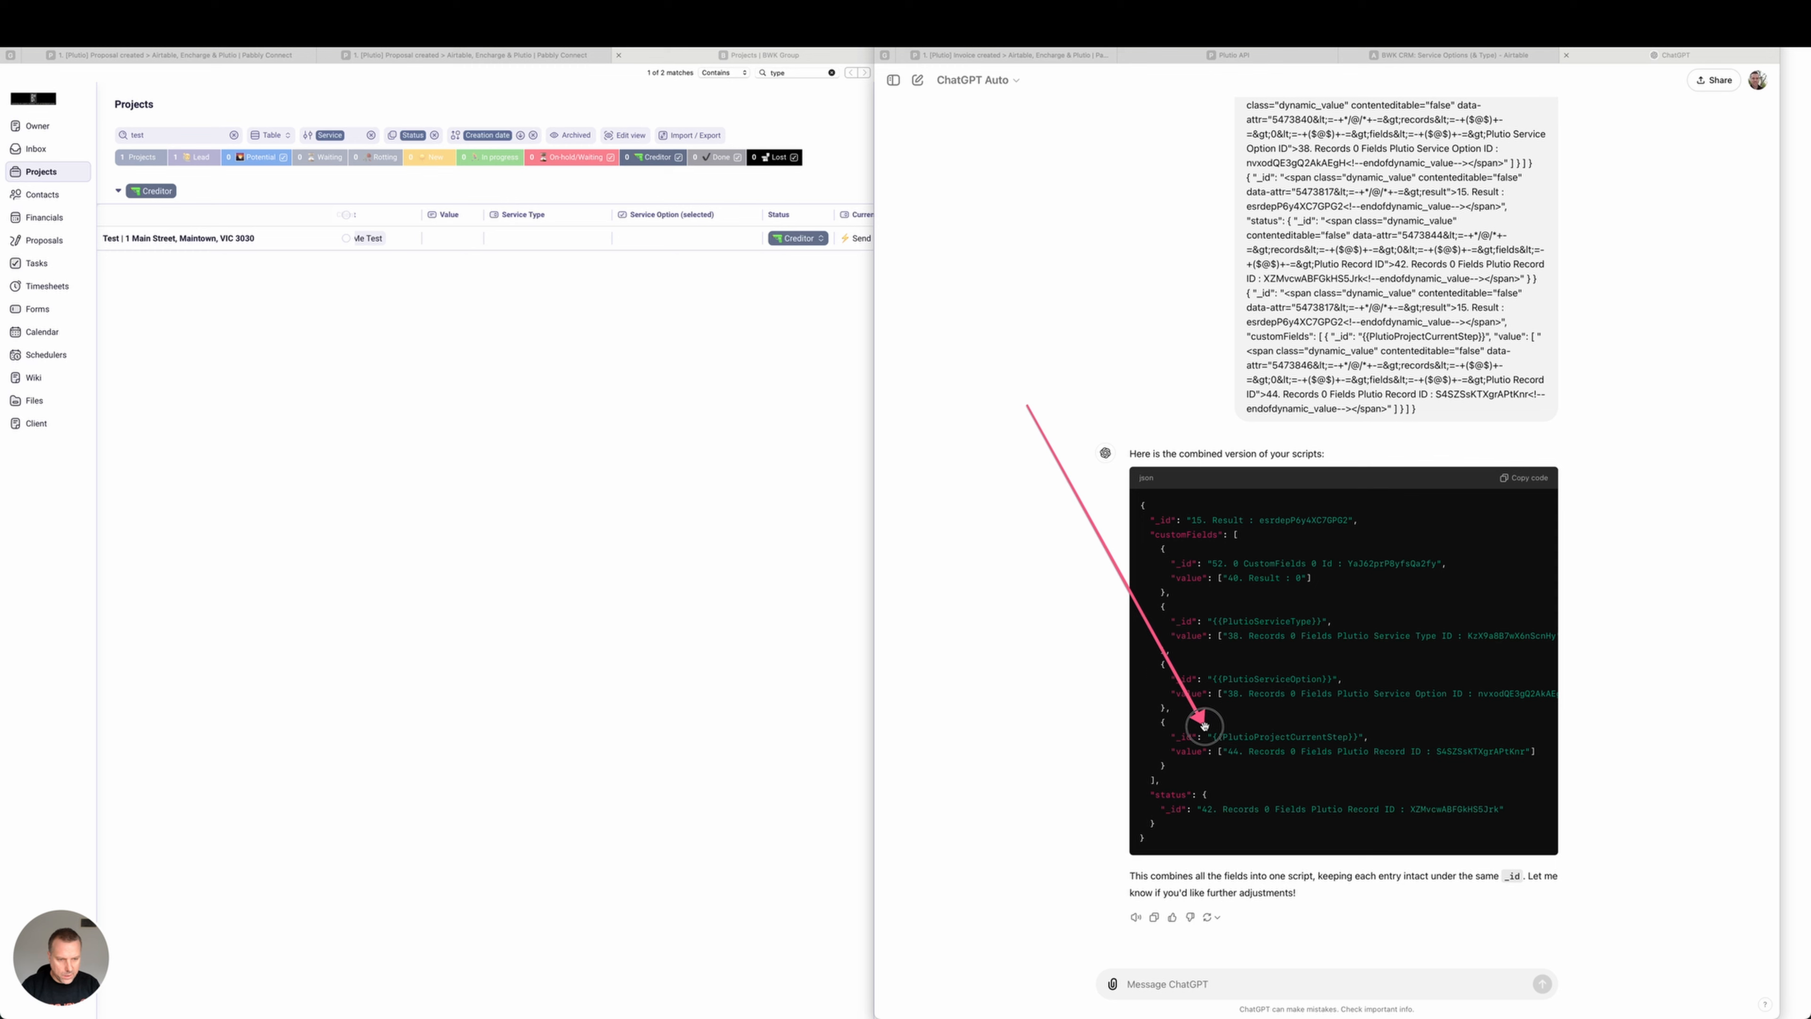
# Check the test project's field columns in Plutio and copy the combined JSON code from ChatGPT's reply.
pyautogui.click(781, 312)
pyautogui.hscroll(3, 781, 313)
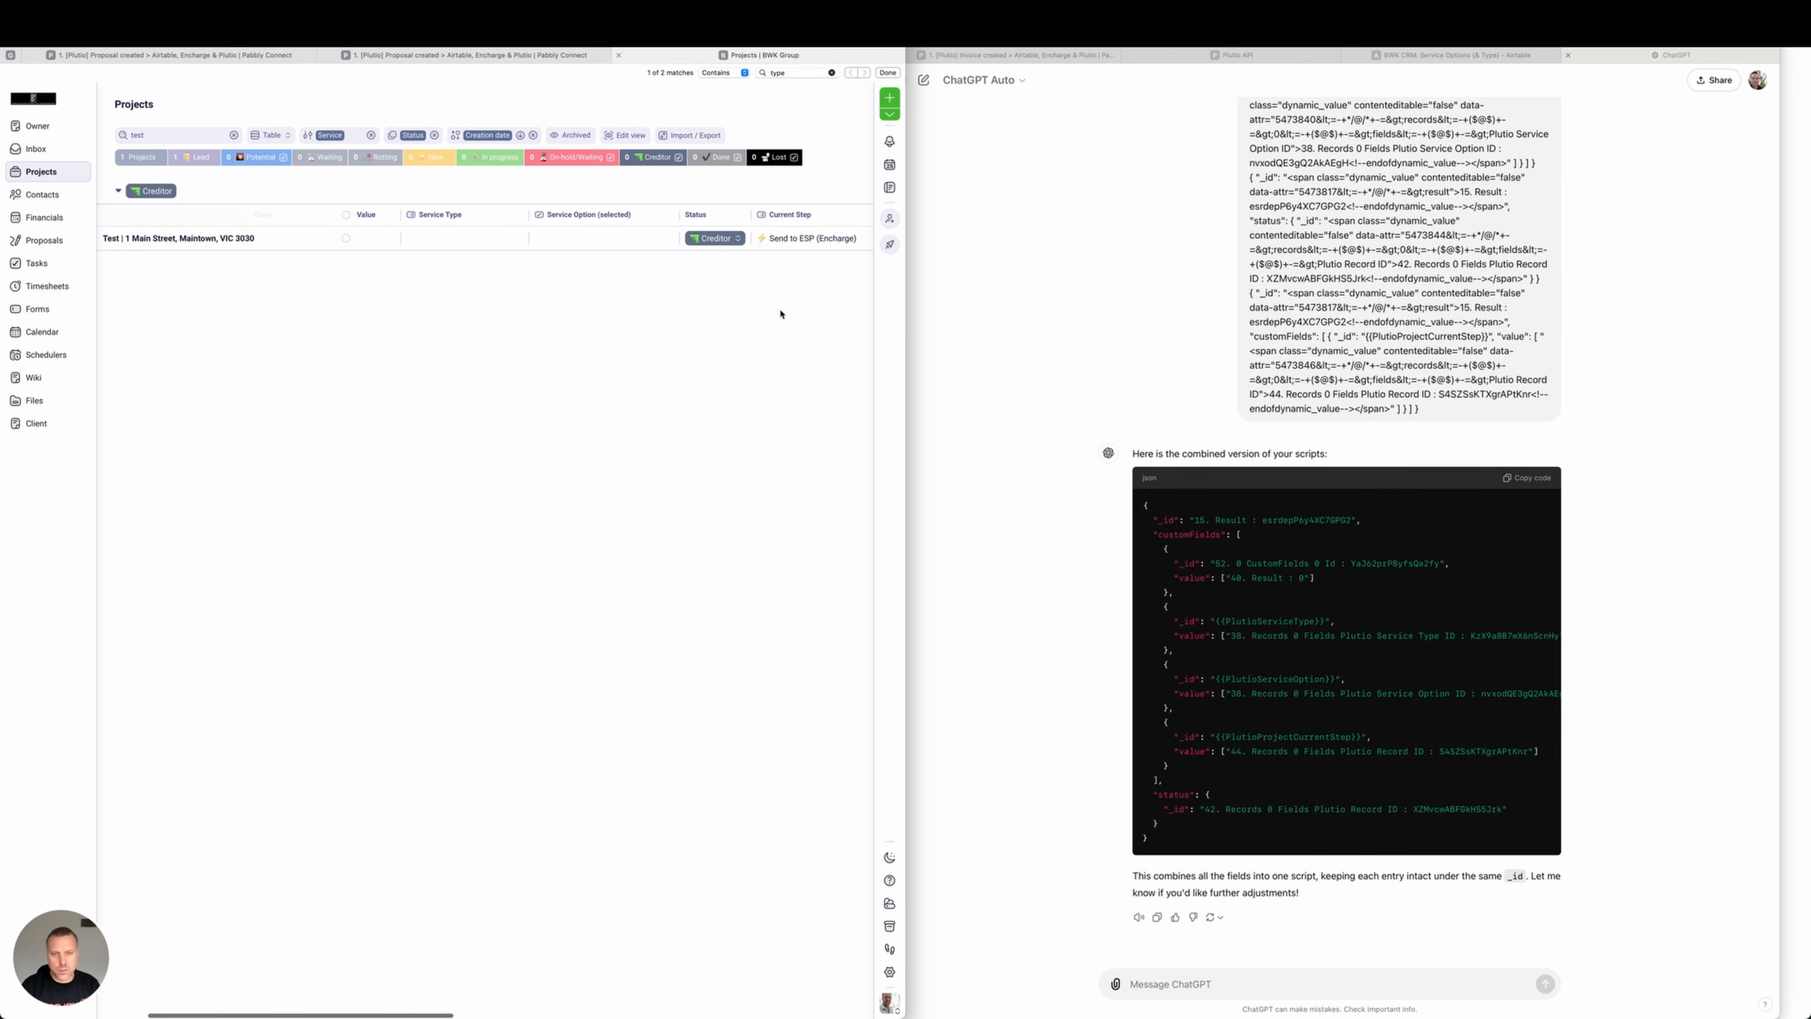
pyautogui.hscroll(-2, 779, 314)
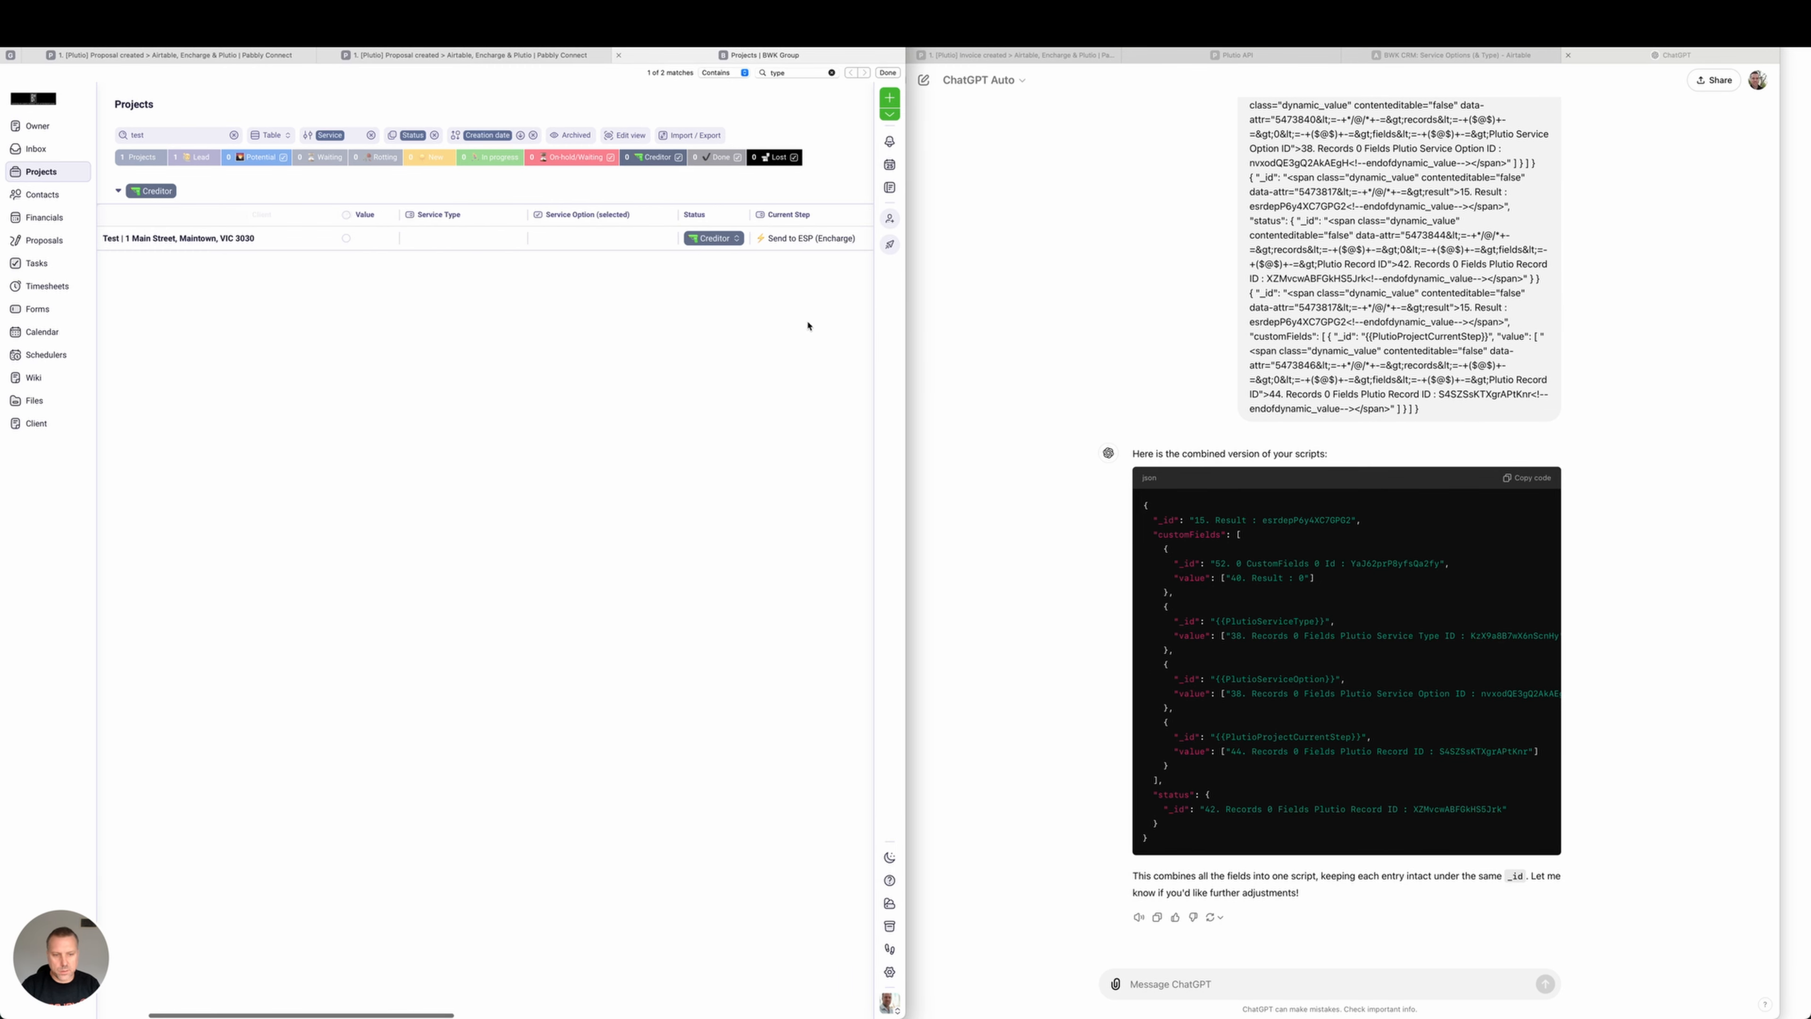
pyautogui.click(1532, 484)
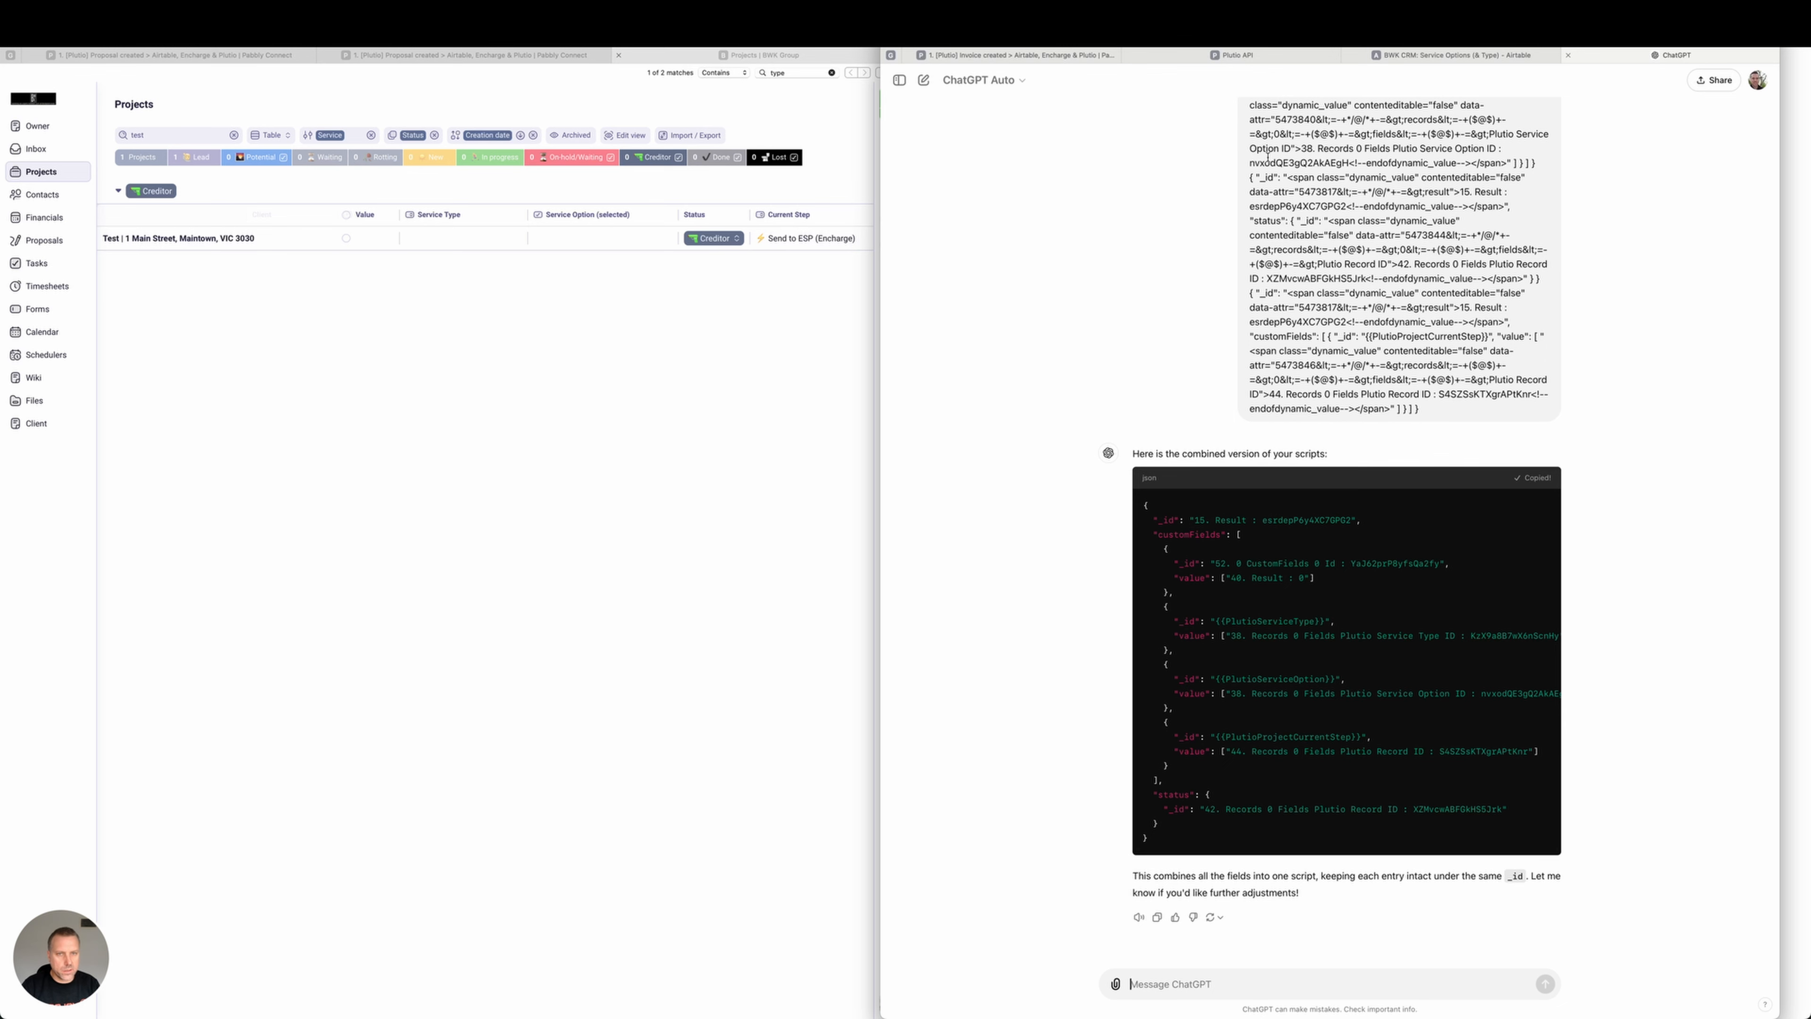
# Return to the Invoice created workflow and view the Update Project Current Step request's settings and Raw JSON.
pyautogui.click(1069, 54)
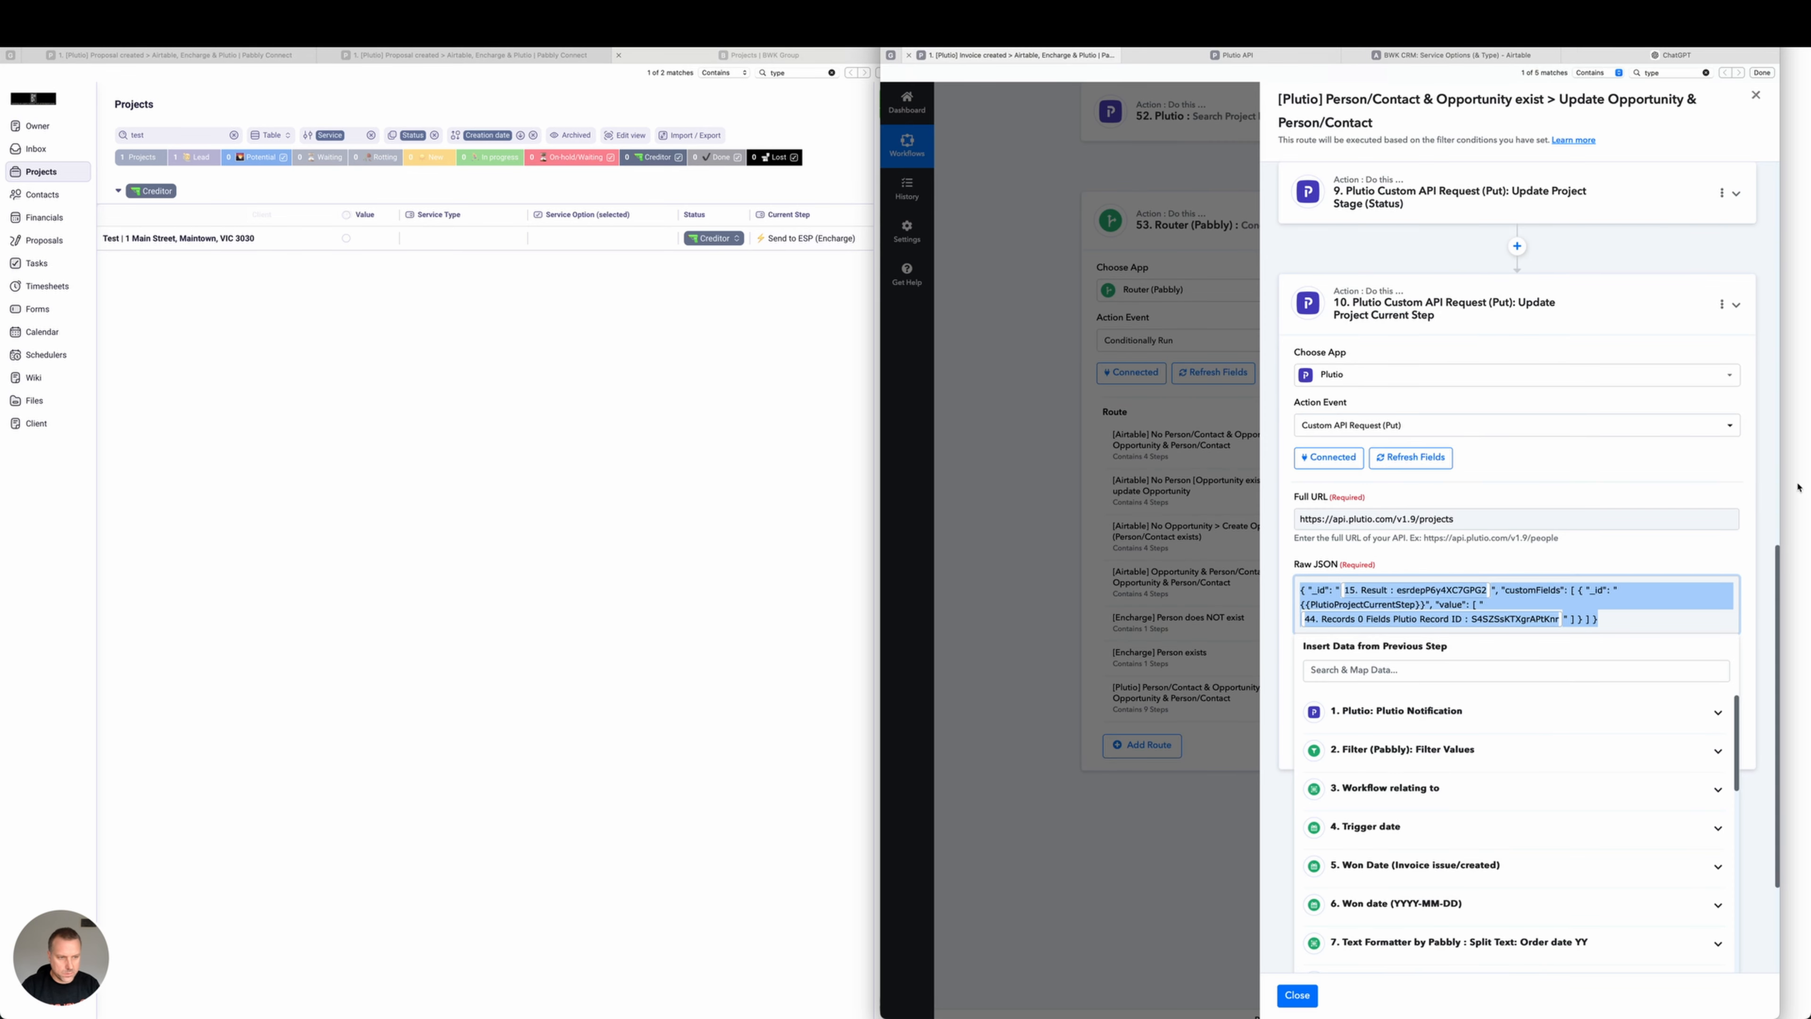
pyautogui.click(1749, 497)
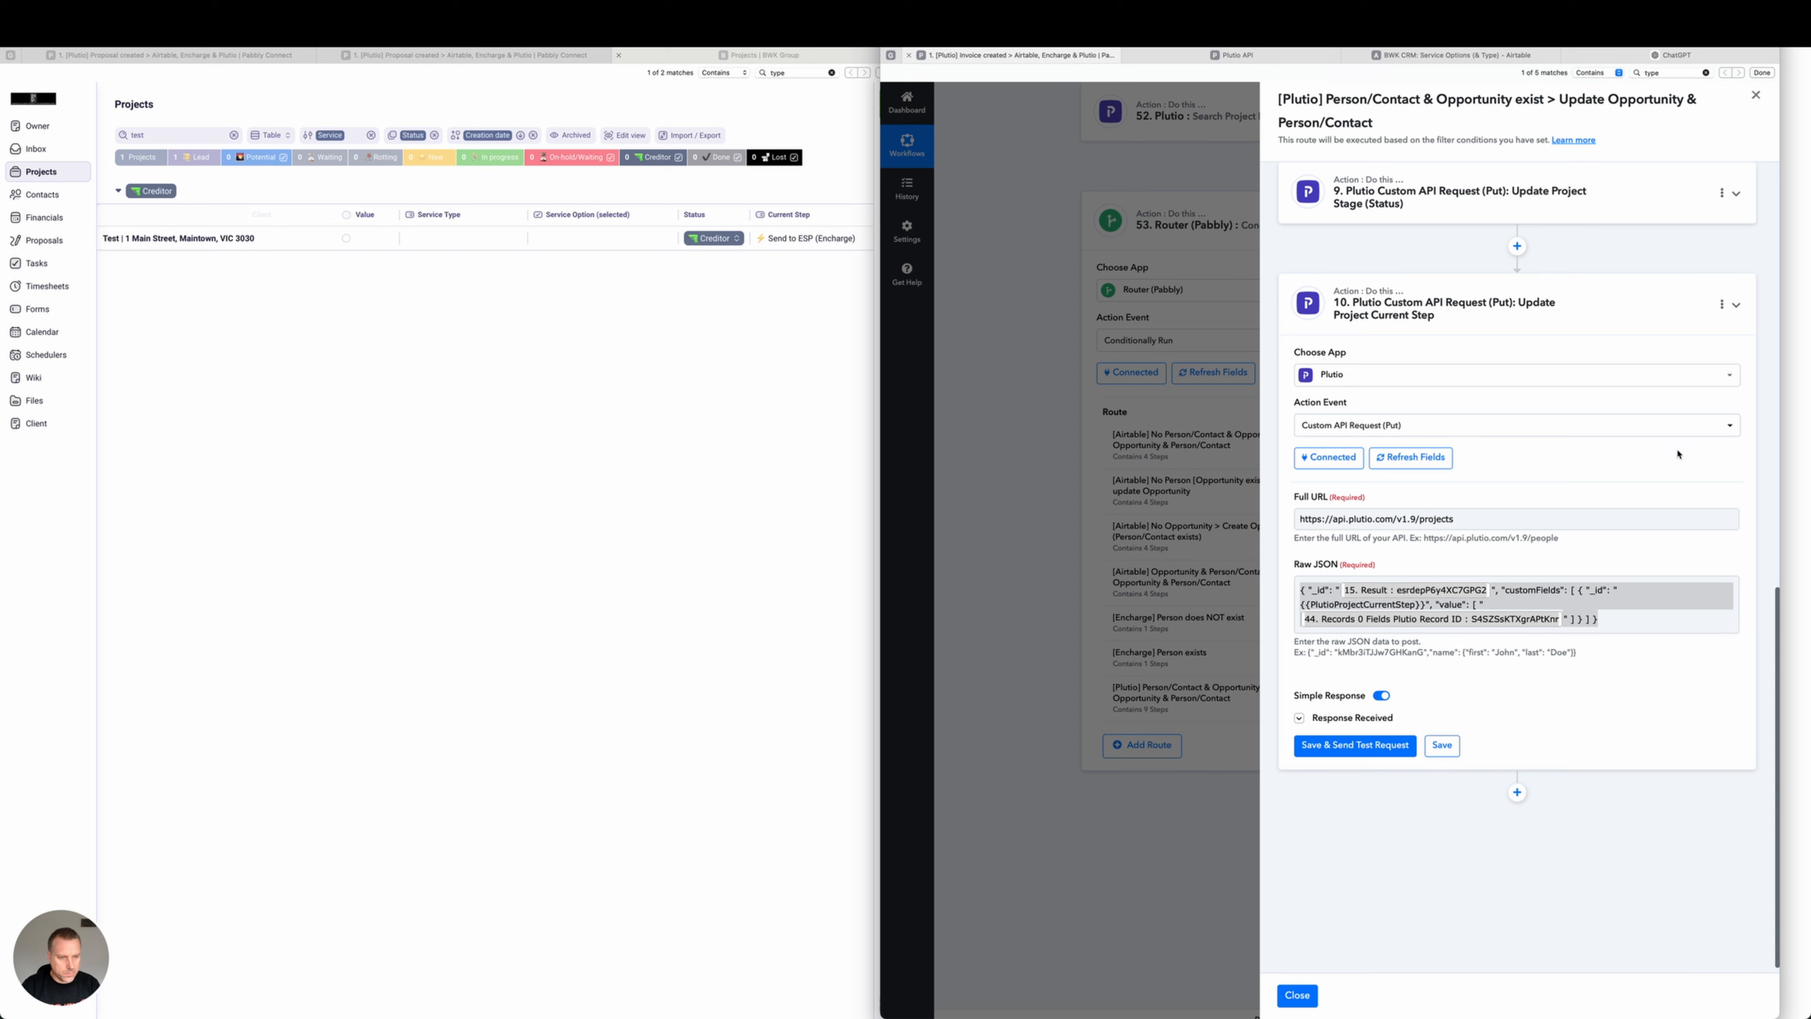
pyautogui.click(1721, 305)
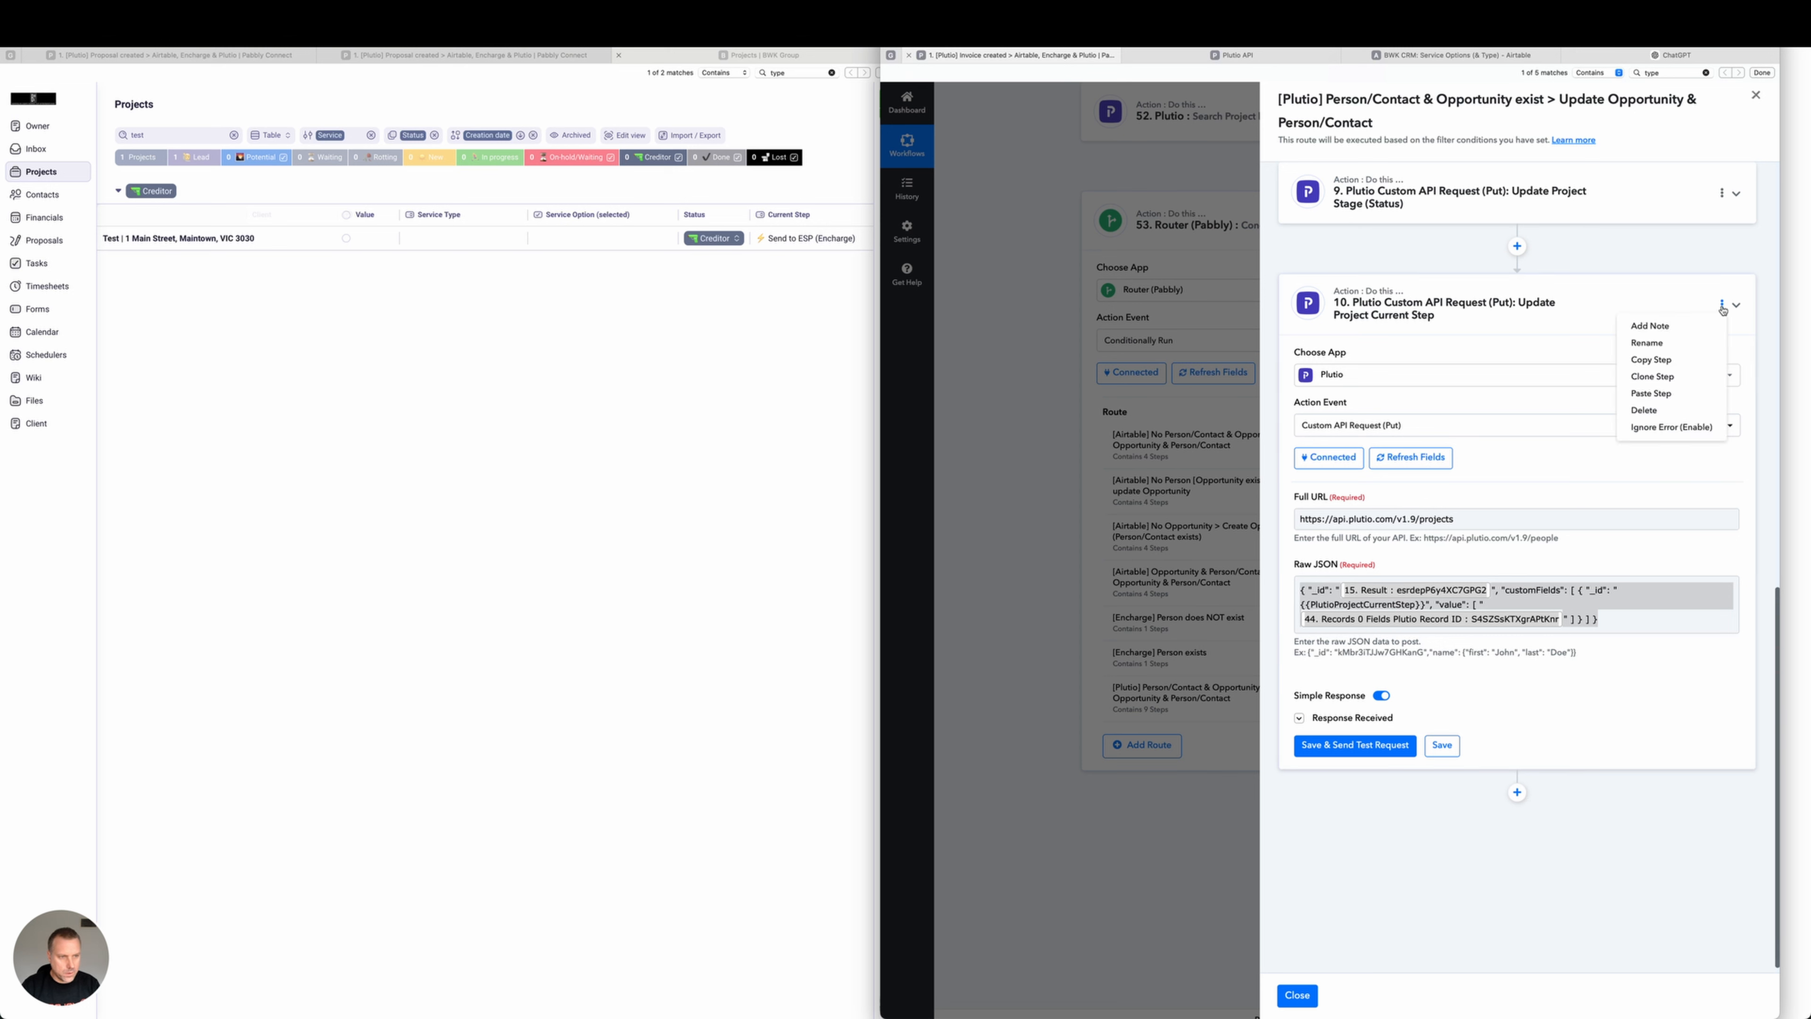
pyautogui.click(1634, 305)
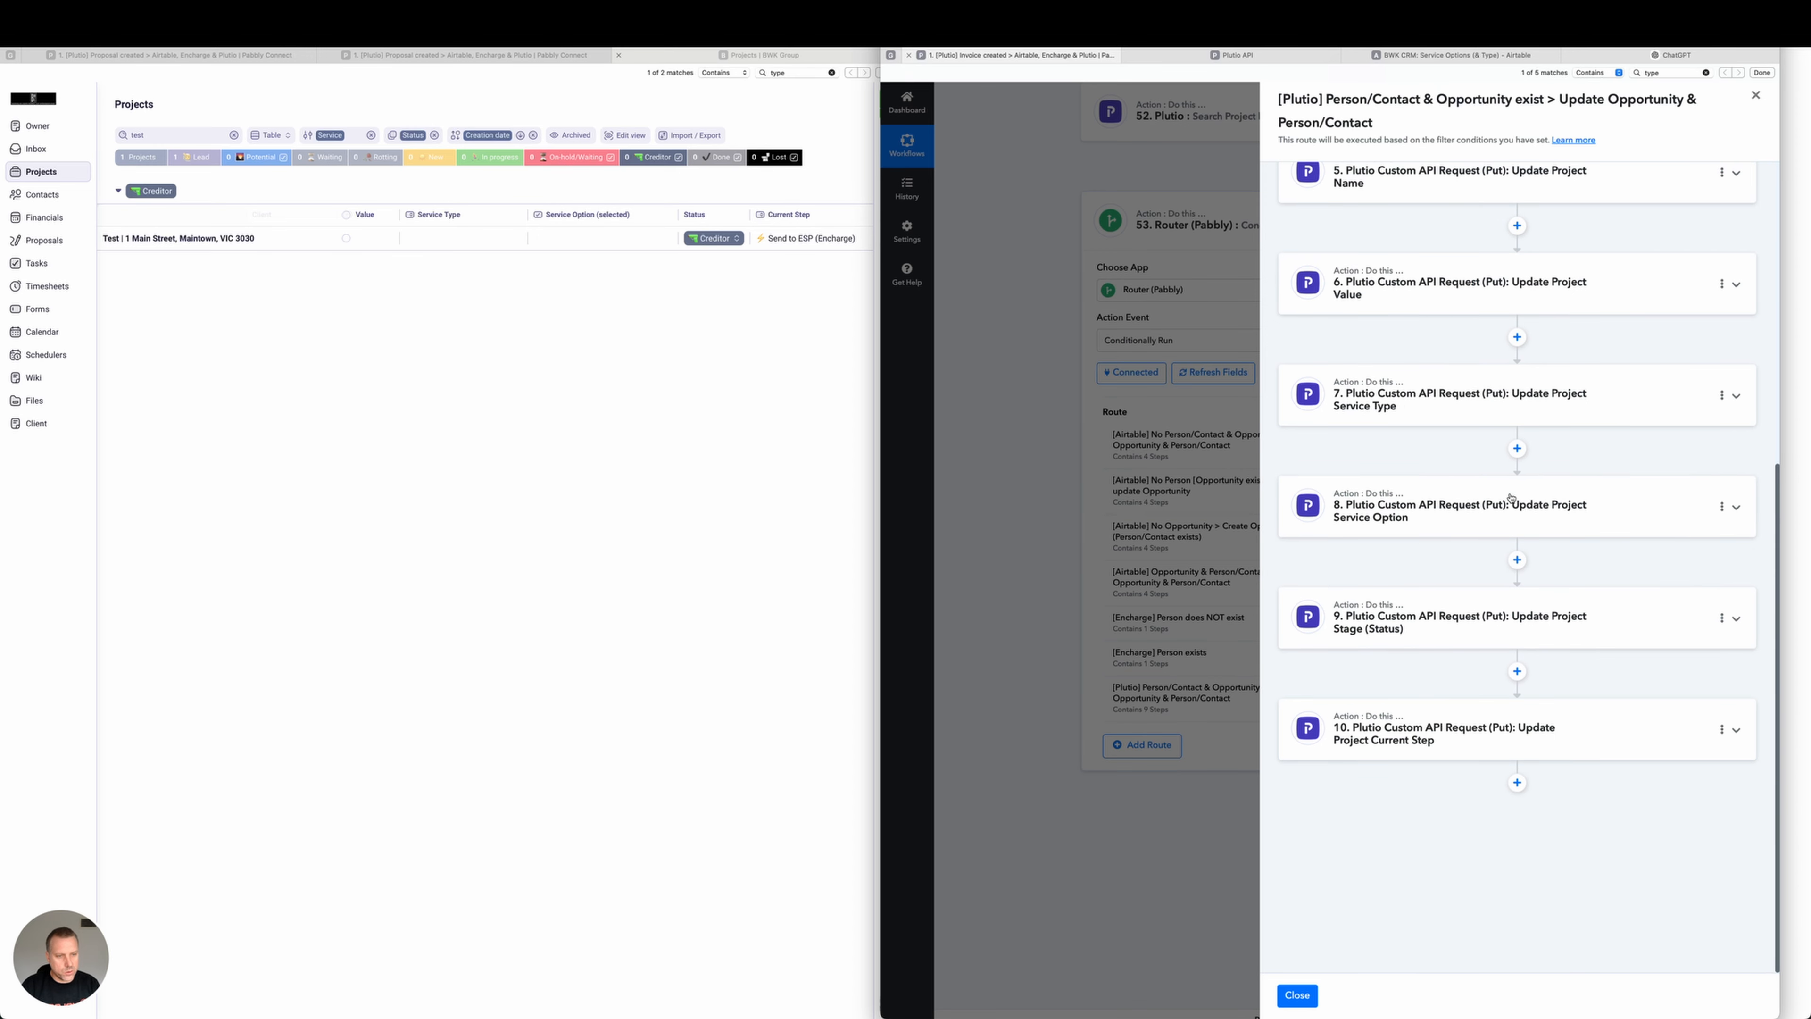
pyautogui.click(1735, 731)
pyautogui.scroll(-6, 1499, 525)
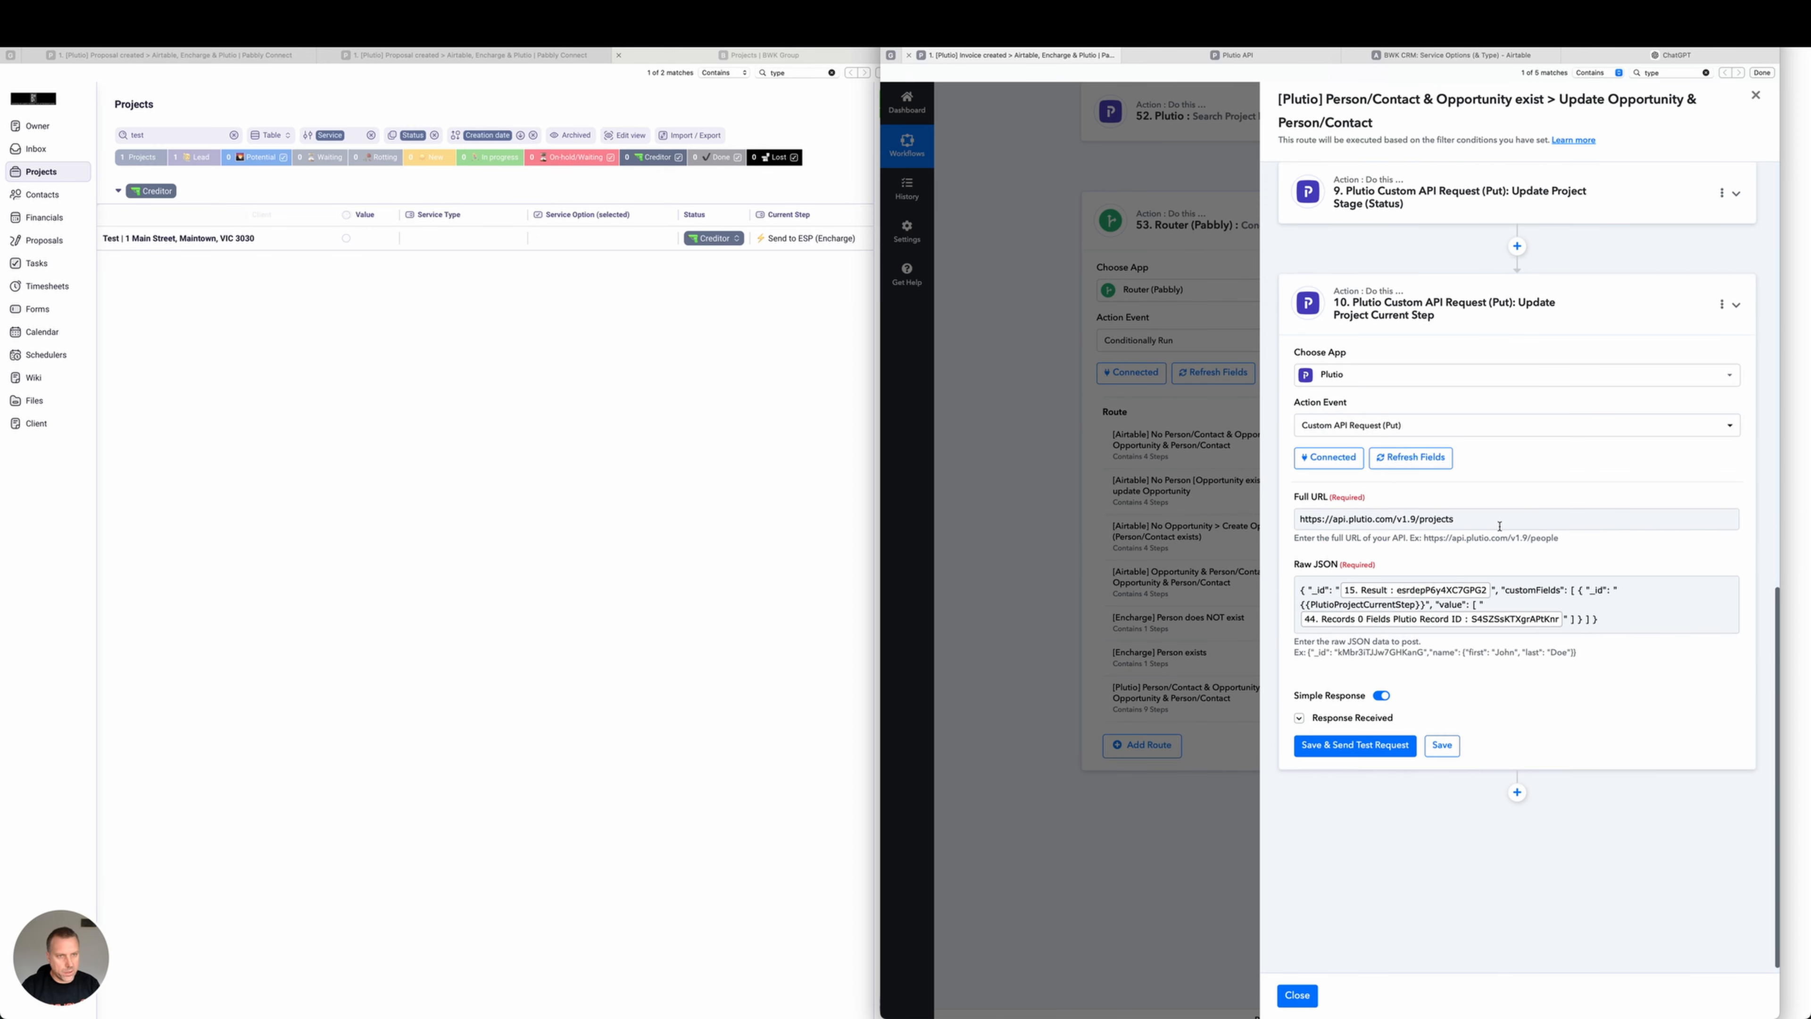
# Look through the endpoint list in the Plutio API version 1.10 documentation.
pyautogui.click(1269, 57)
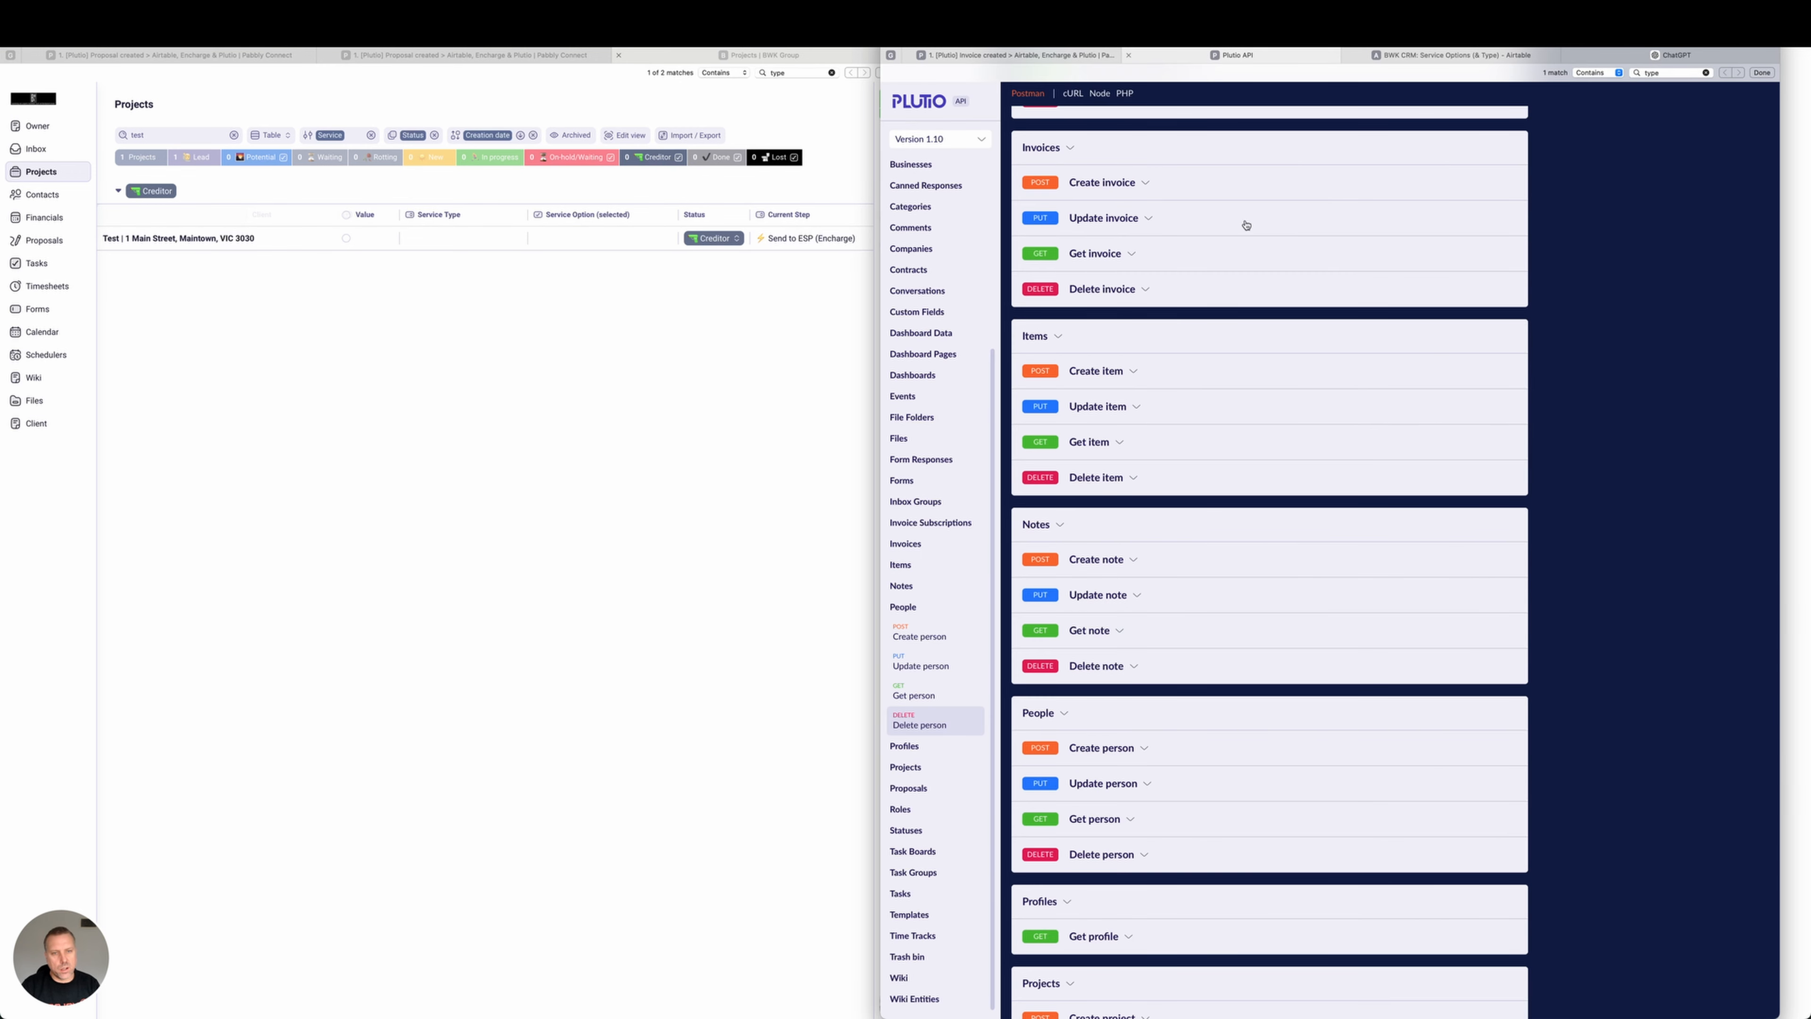
pyautogui.scroll(-3, 1247, 228)
pyautogui.scroll(10, 1249, 236)
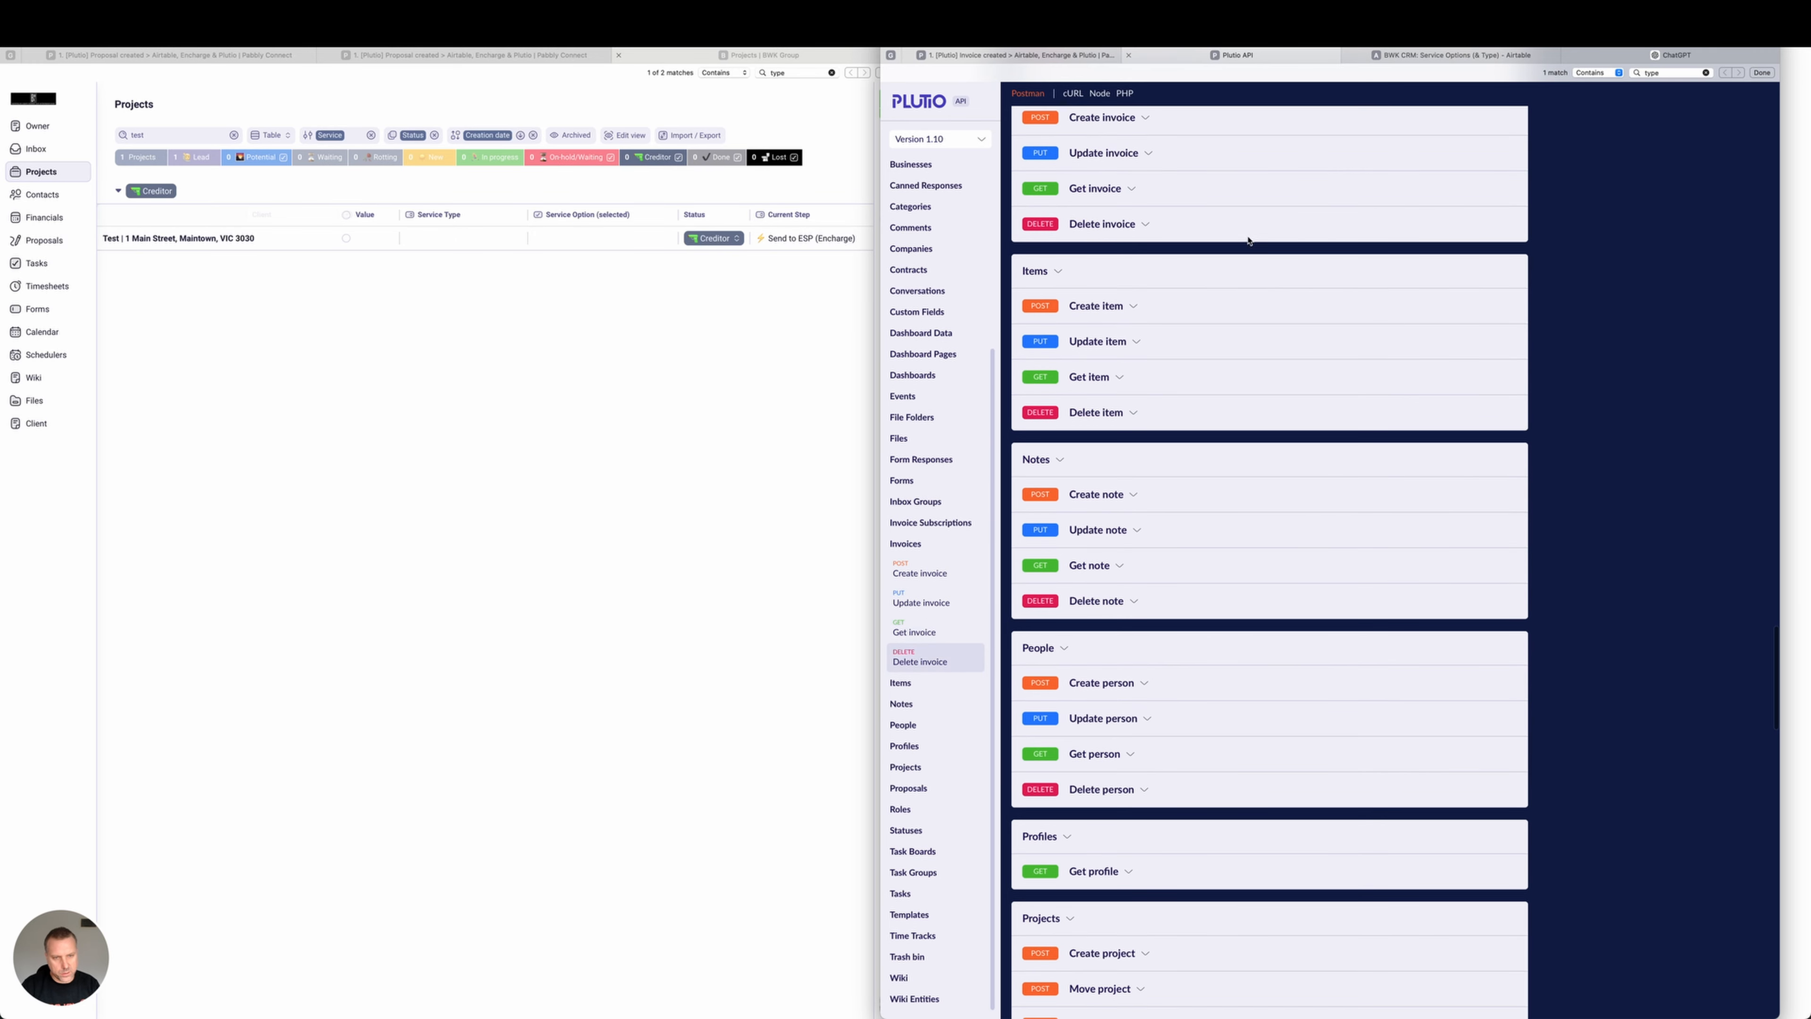
pyautogui.scroll(3, 1226, 214)
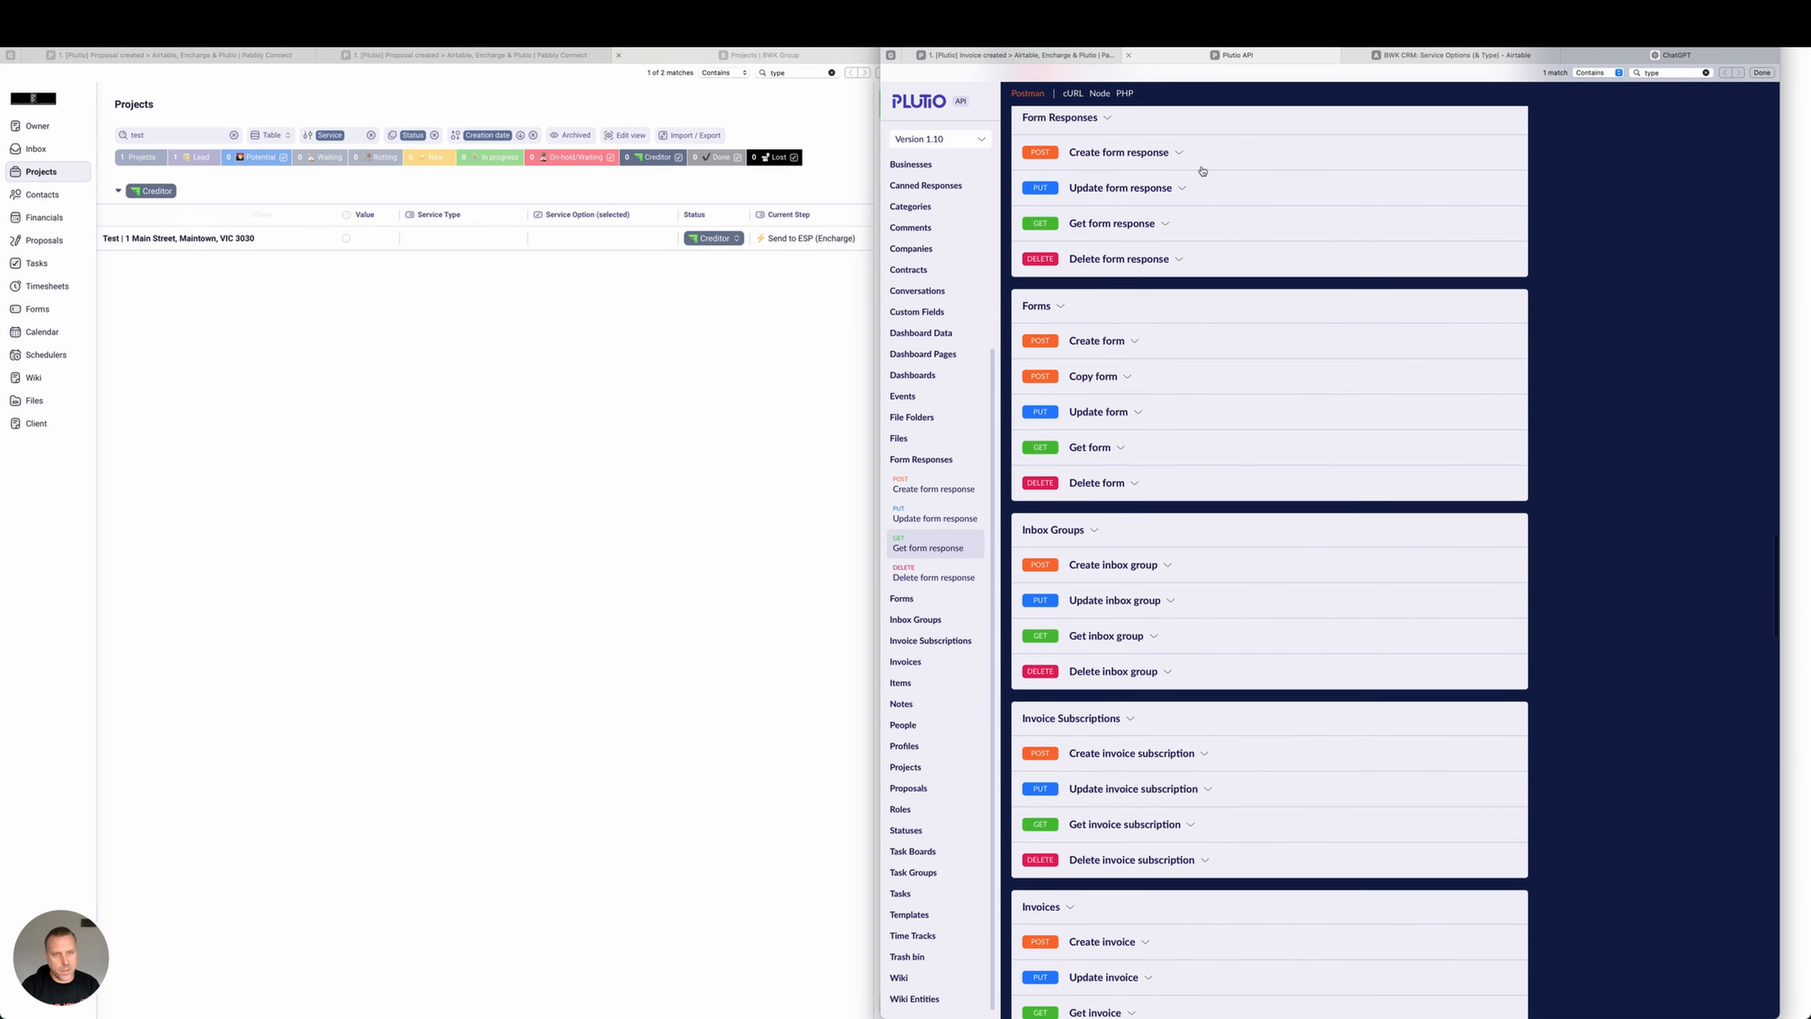
# Return to the Invoice created workflow and clone the Update Project Current Step request.
pyautogui.click(1065, 57)
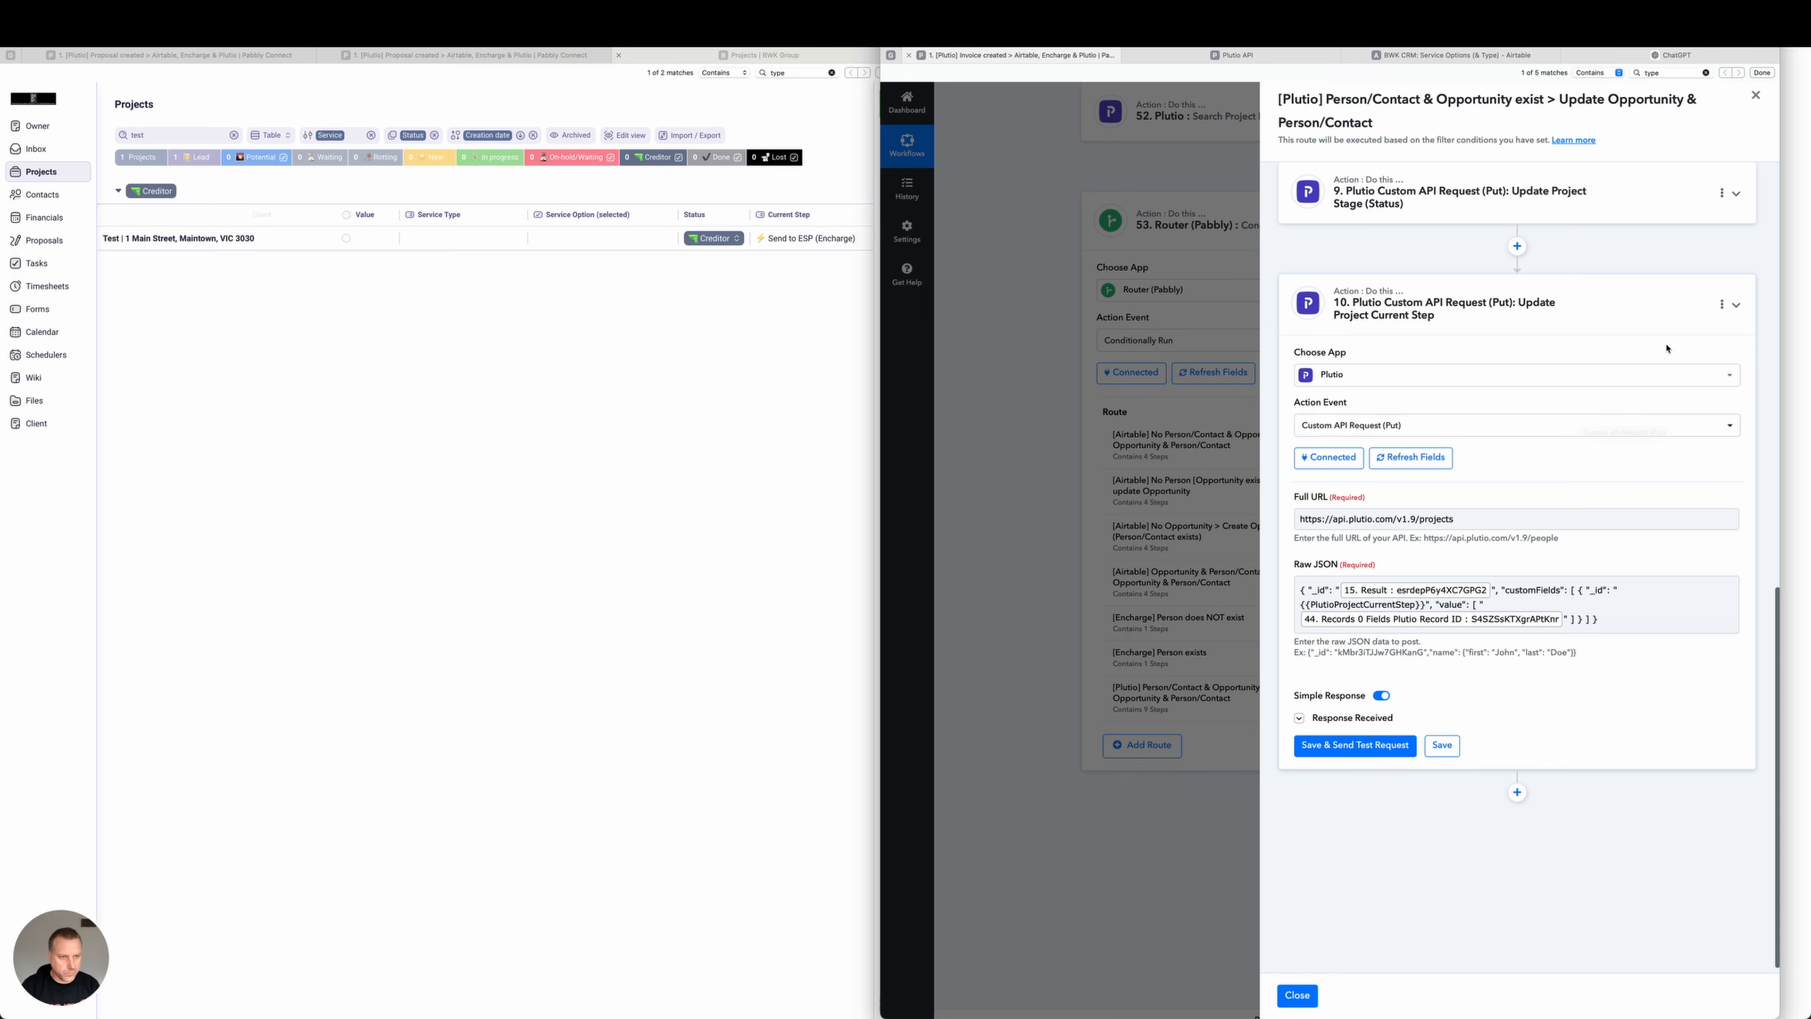
pyautogui.click(1721, 306)
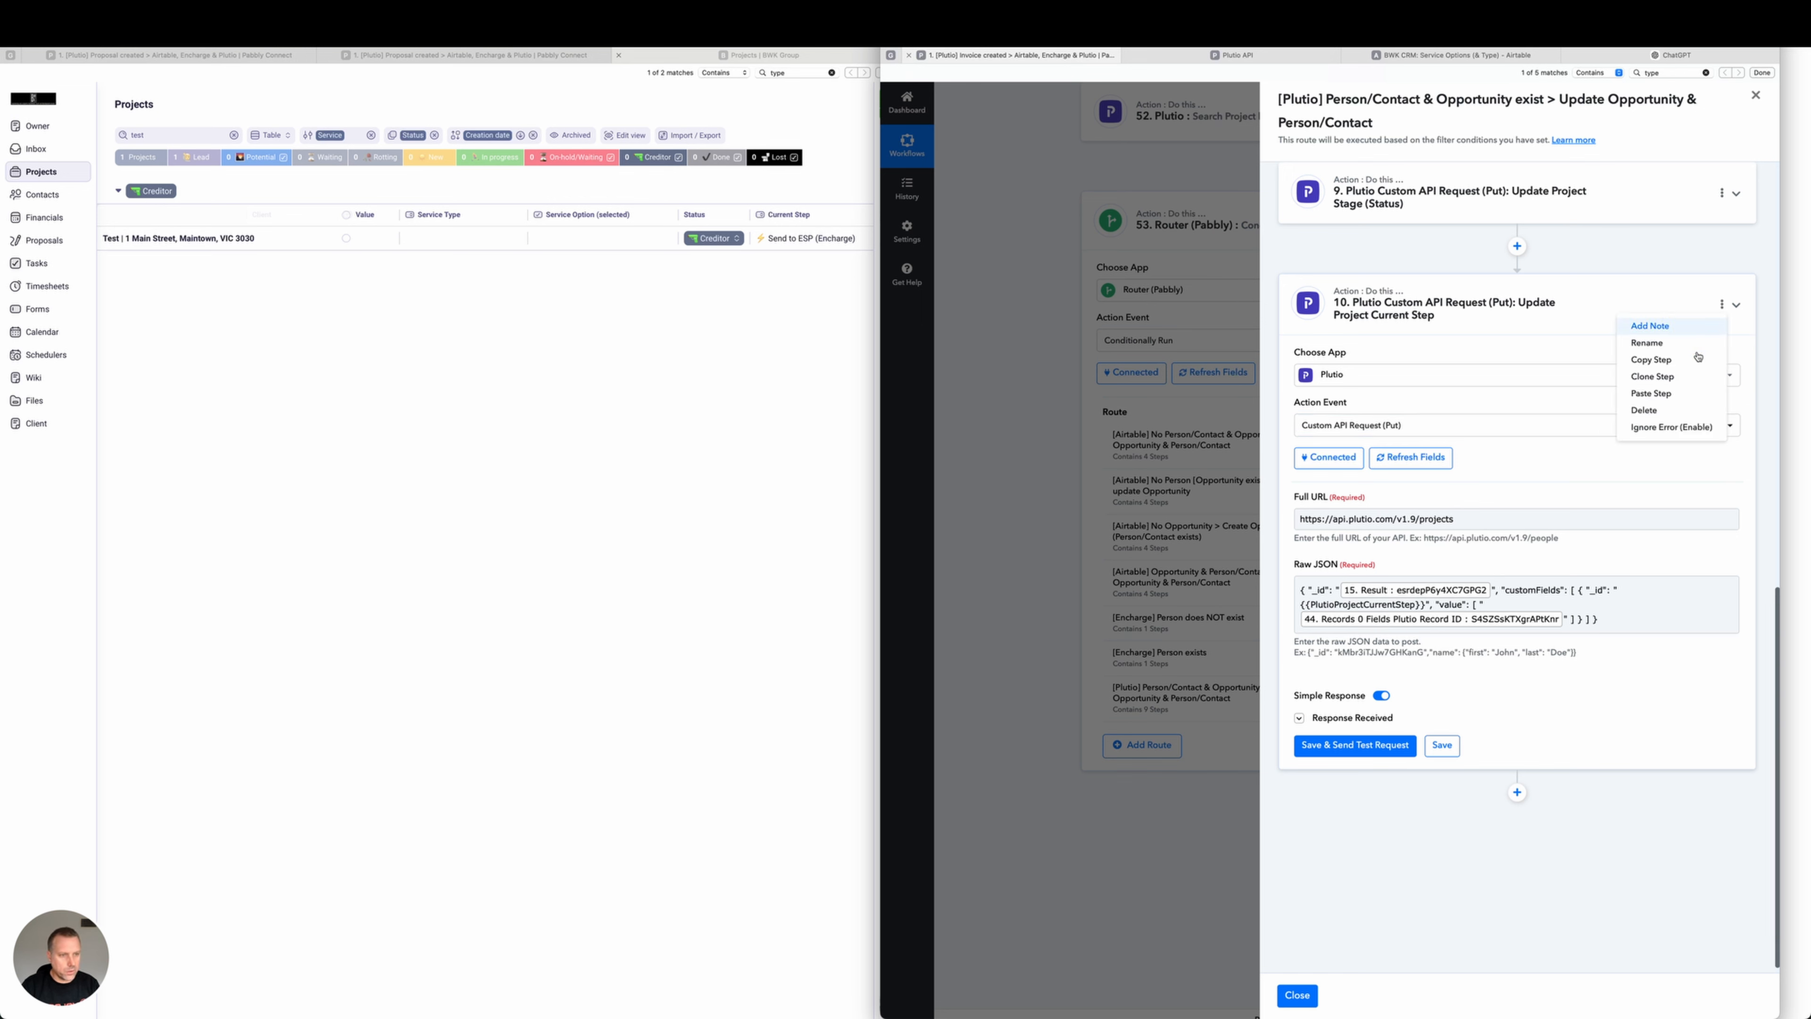
pyautogui.click(1676, 376)
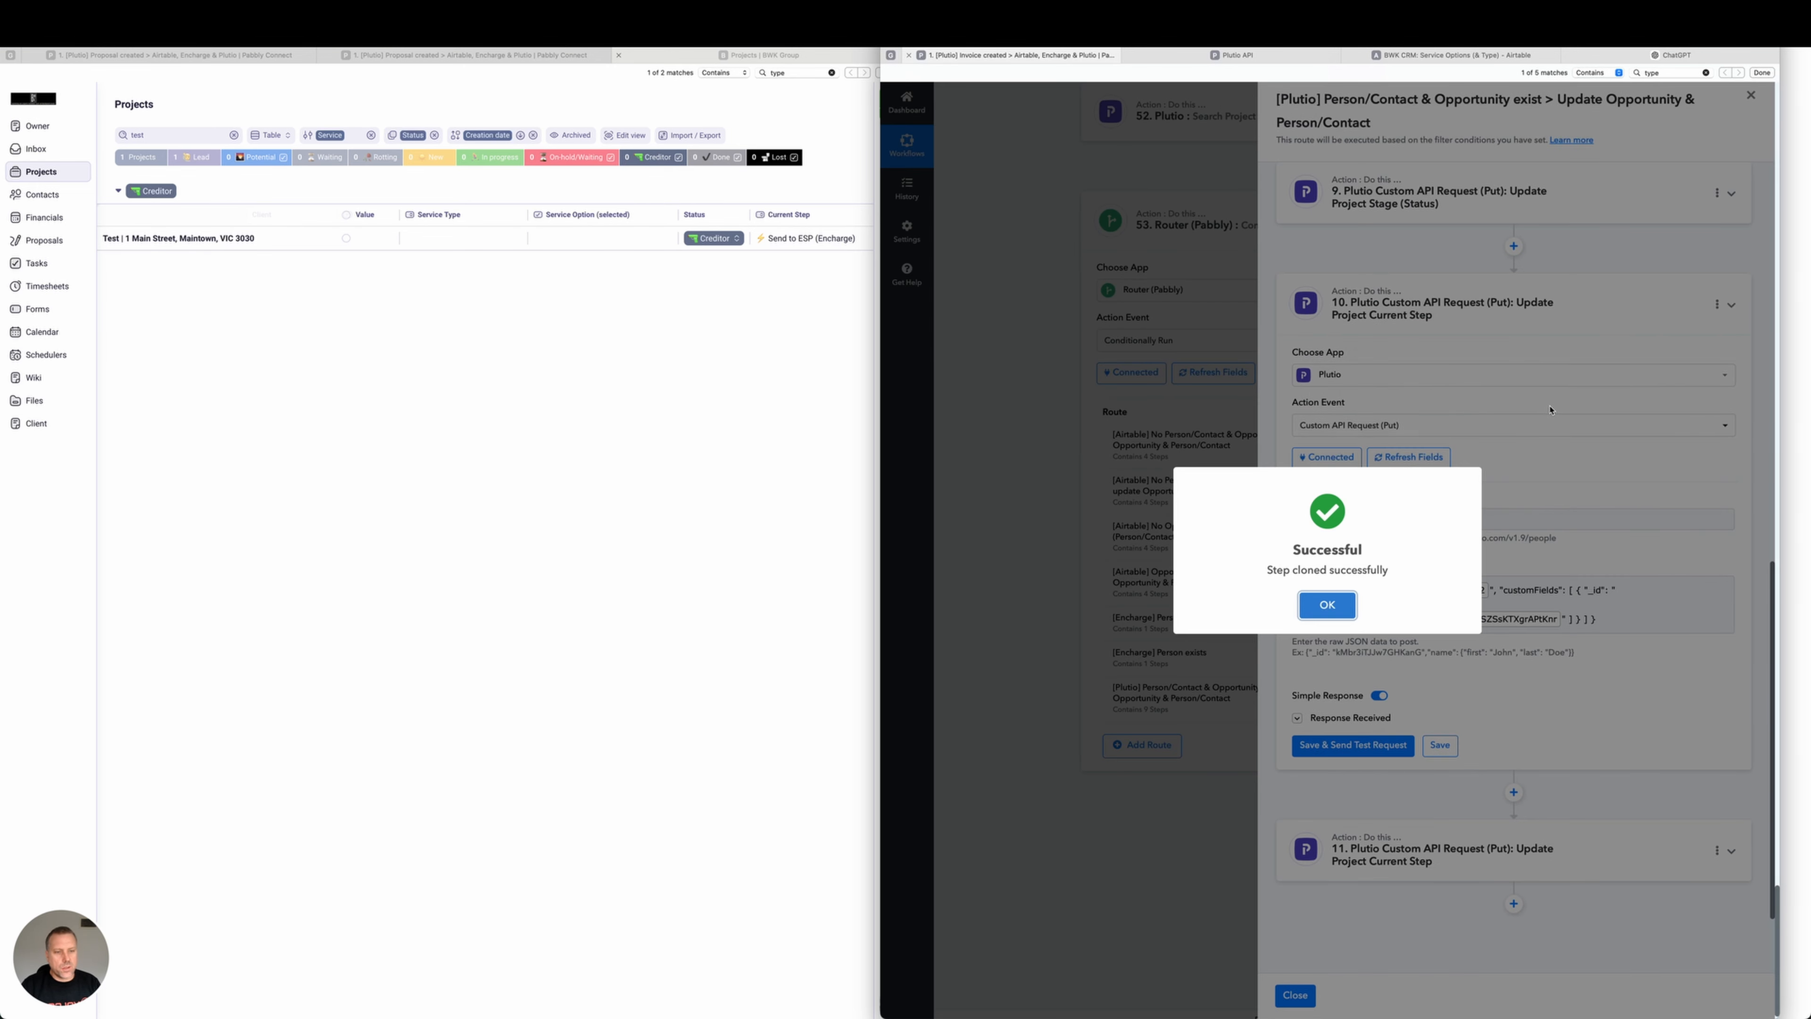
pyautogui.scroll(-3, 1604, 756)
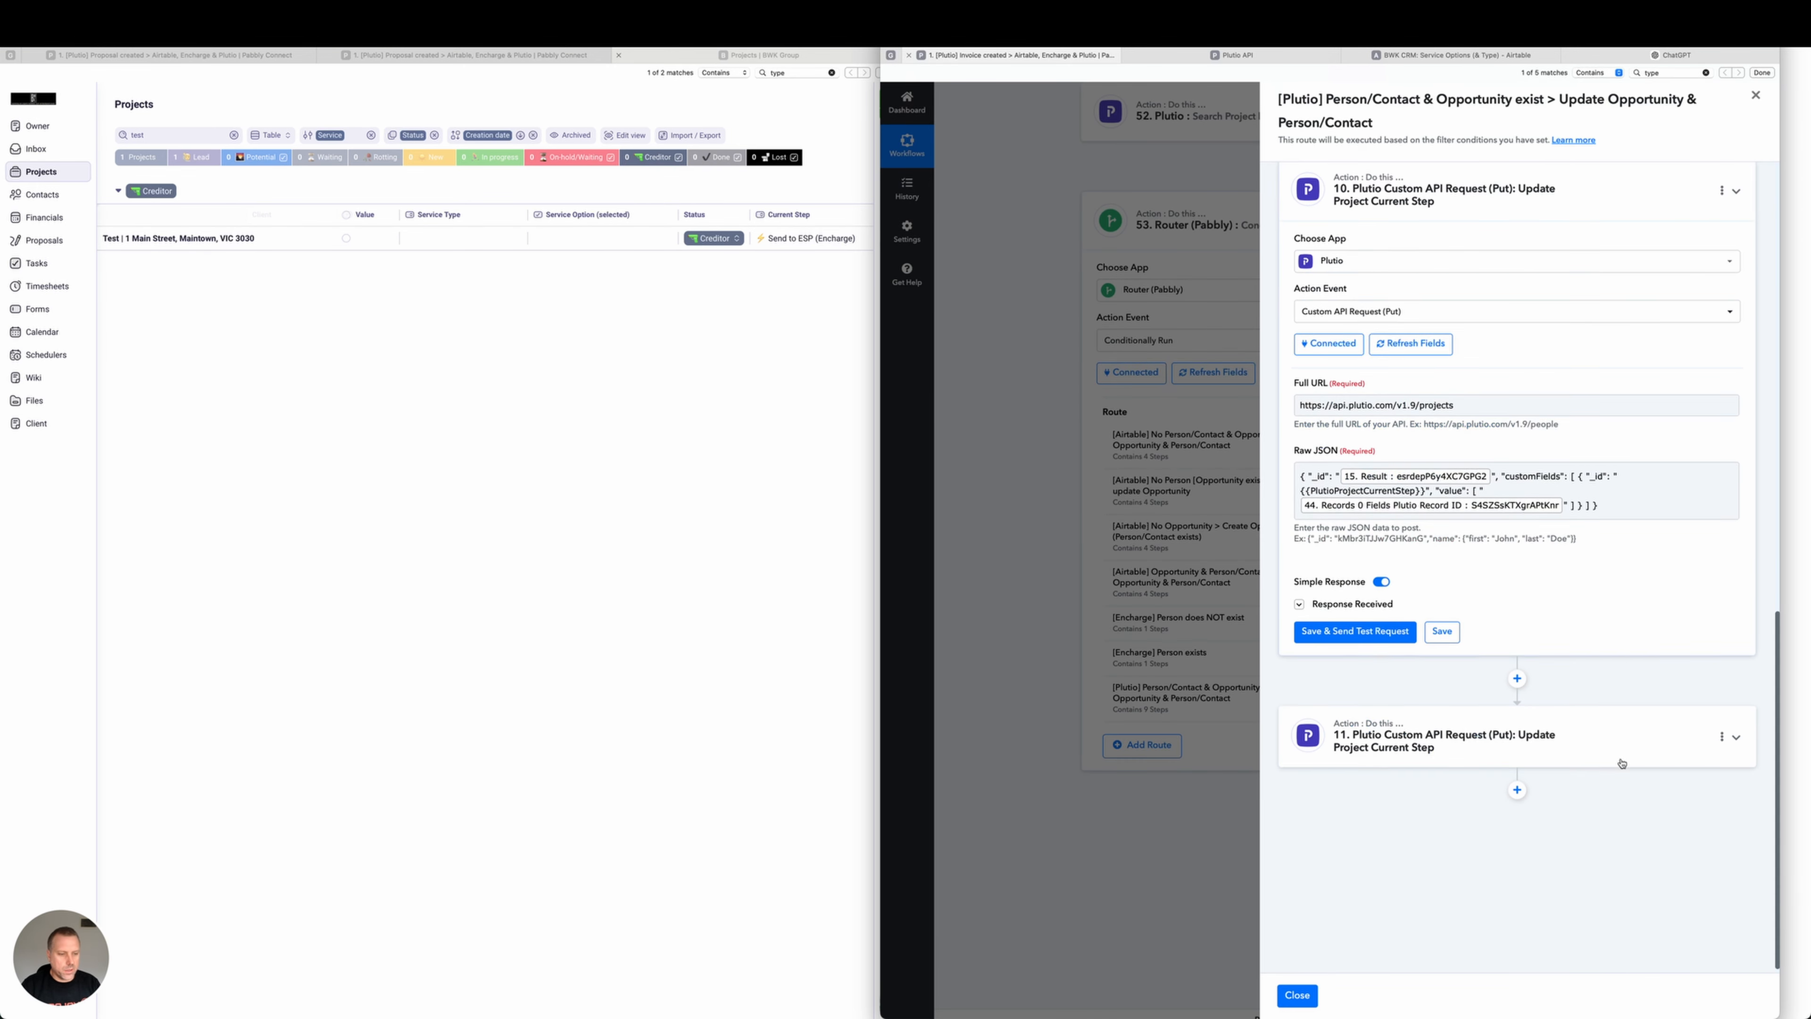
# Replace the cloned request's Raw JSON with the combined script copied from ChatGPT.
pyautogui.click(1738, 745)
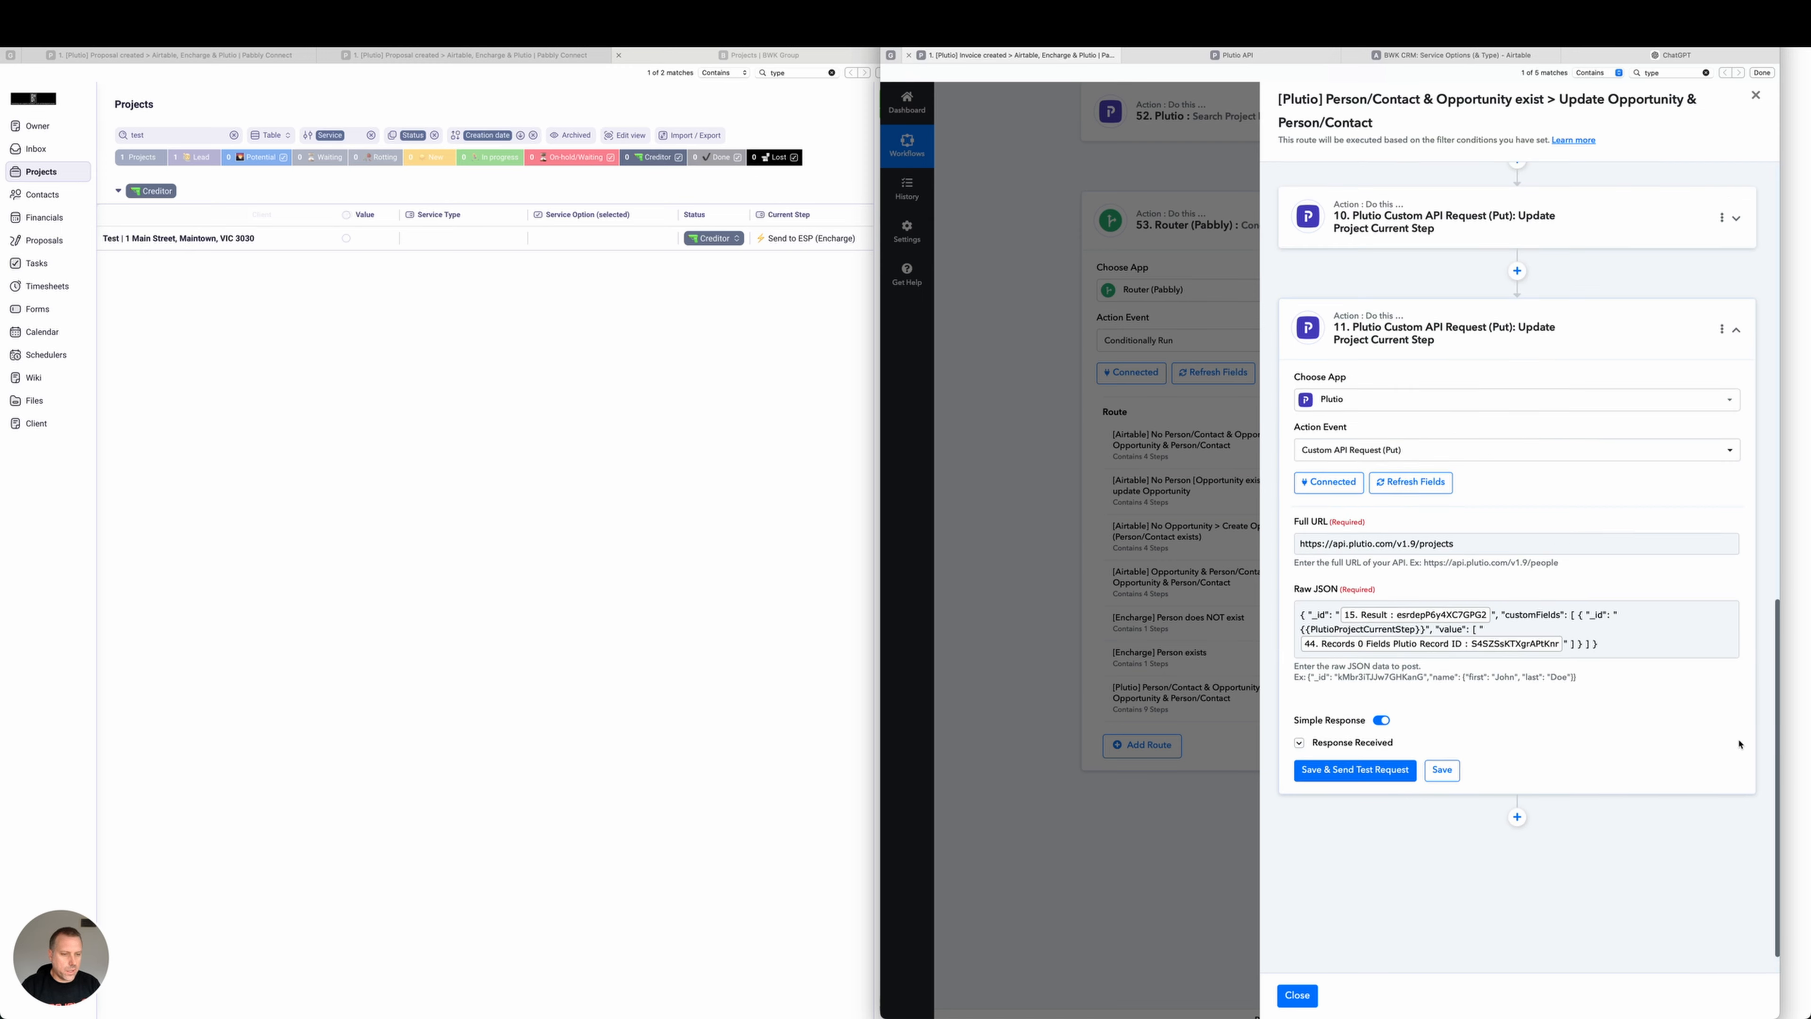
pyautogui.click(1634, 610)
pyautogui.press('super+a')
pyautogui.press('BackSpace')
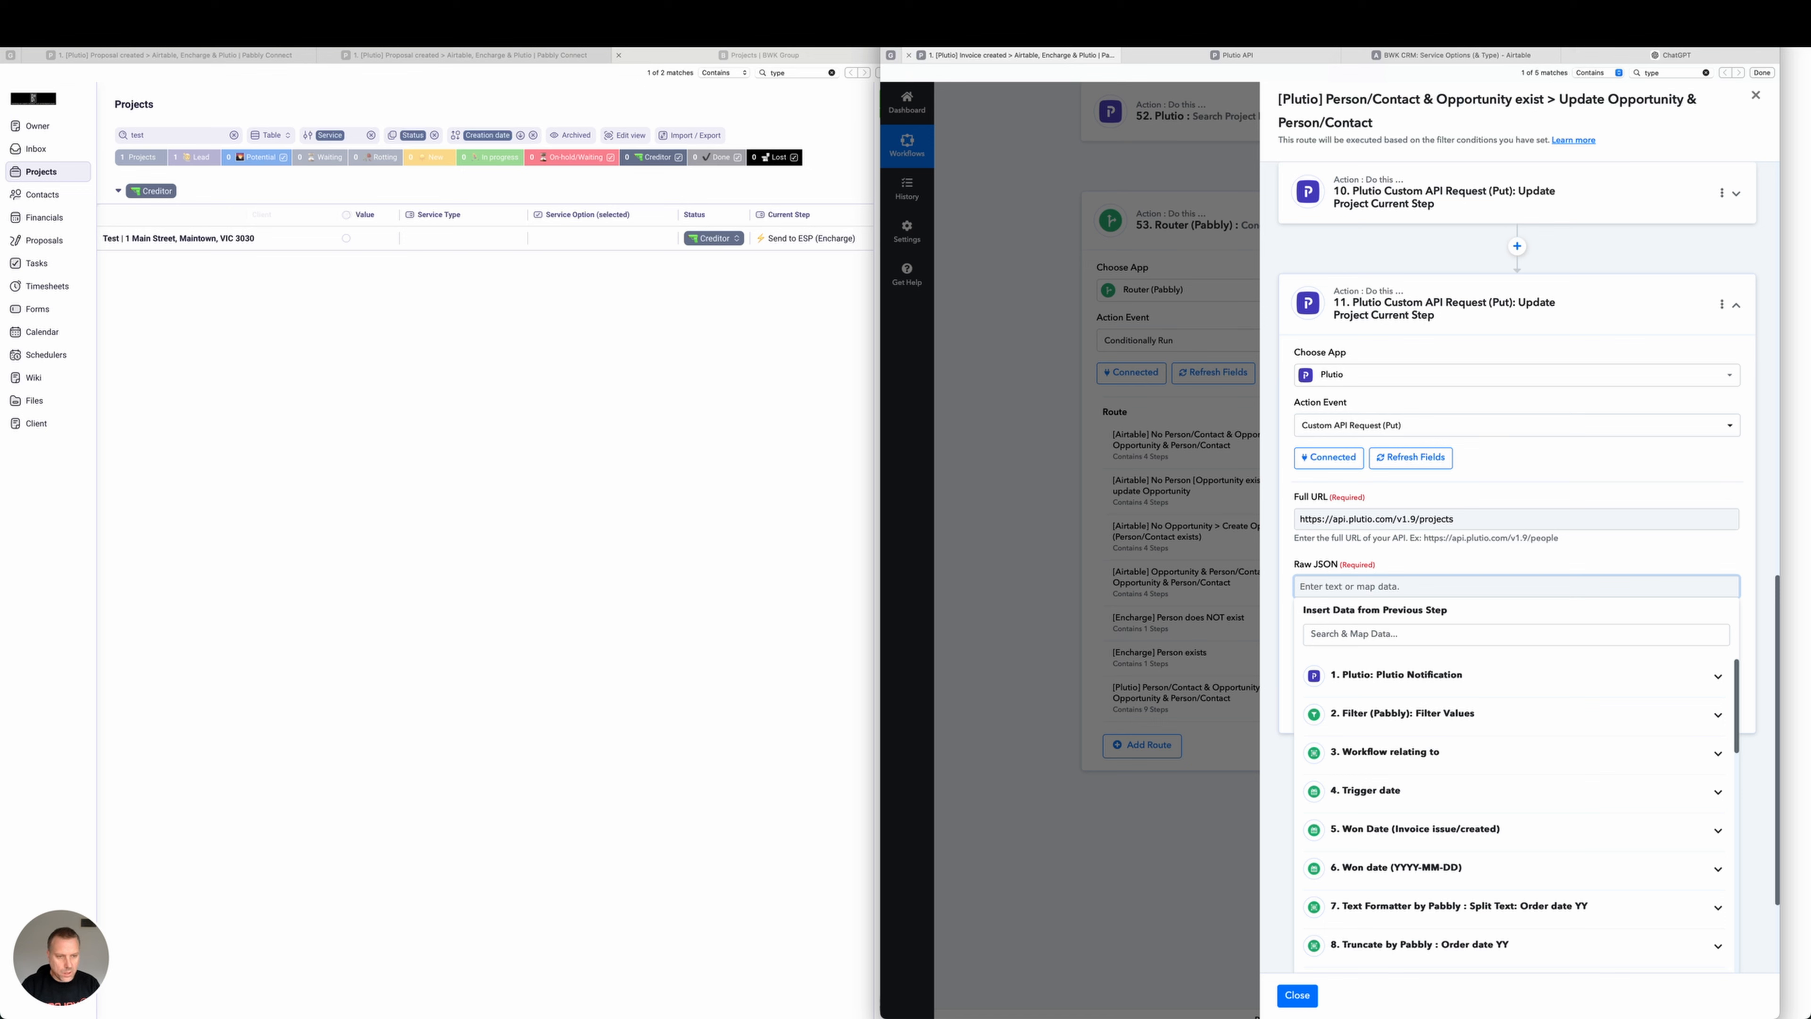
pyautogui.write('{ "_id": "15. Result : esrdepP6y4XC7GPG2", "customFields": [ { "_id": "52. 0 CustomFields 0 Id : YaJ62prP8yfsQa2fy", "value": ["40. Result : 0"] }, { "_id": "{{PlutioServiceType}}", "value": ["38. Records 0 Fields Plutio Service Type ID : KzX9a8B7wX6nScnHy"] }, { "_id": "{{PlutioServiceOption}}", "value": ["38. Records 0 Fields Plutio Service Option ID : nvxodQE3gQ2AkAEgH"] }, { "_id": "{{PlutioProjectCurrentStep}}", "value": ["44. Records 0 Fields Plutio Record ID : S4SZSsKTXgrAPtKnr"] } ], "status": { "_id": "42. Records 0 Fields Plutio Record ID : XZMvcwABFGkHS5Jrk" } }')
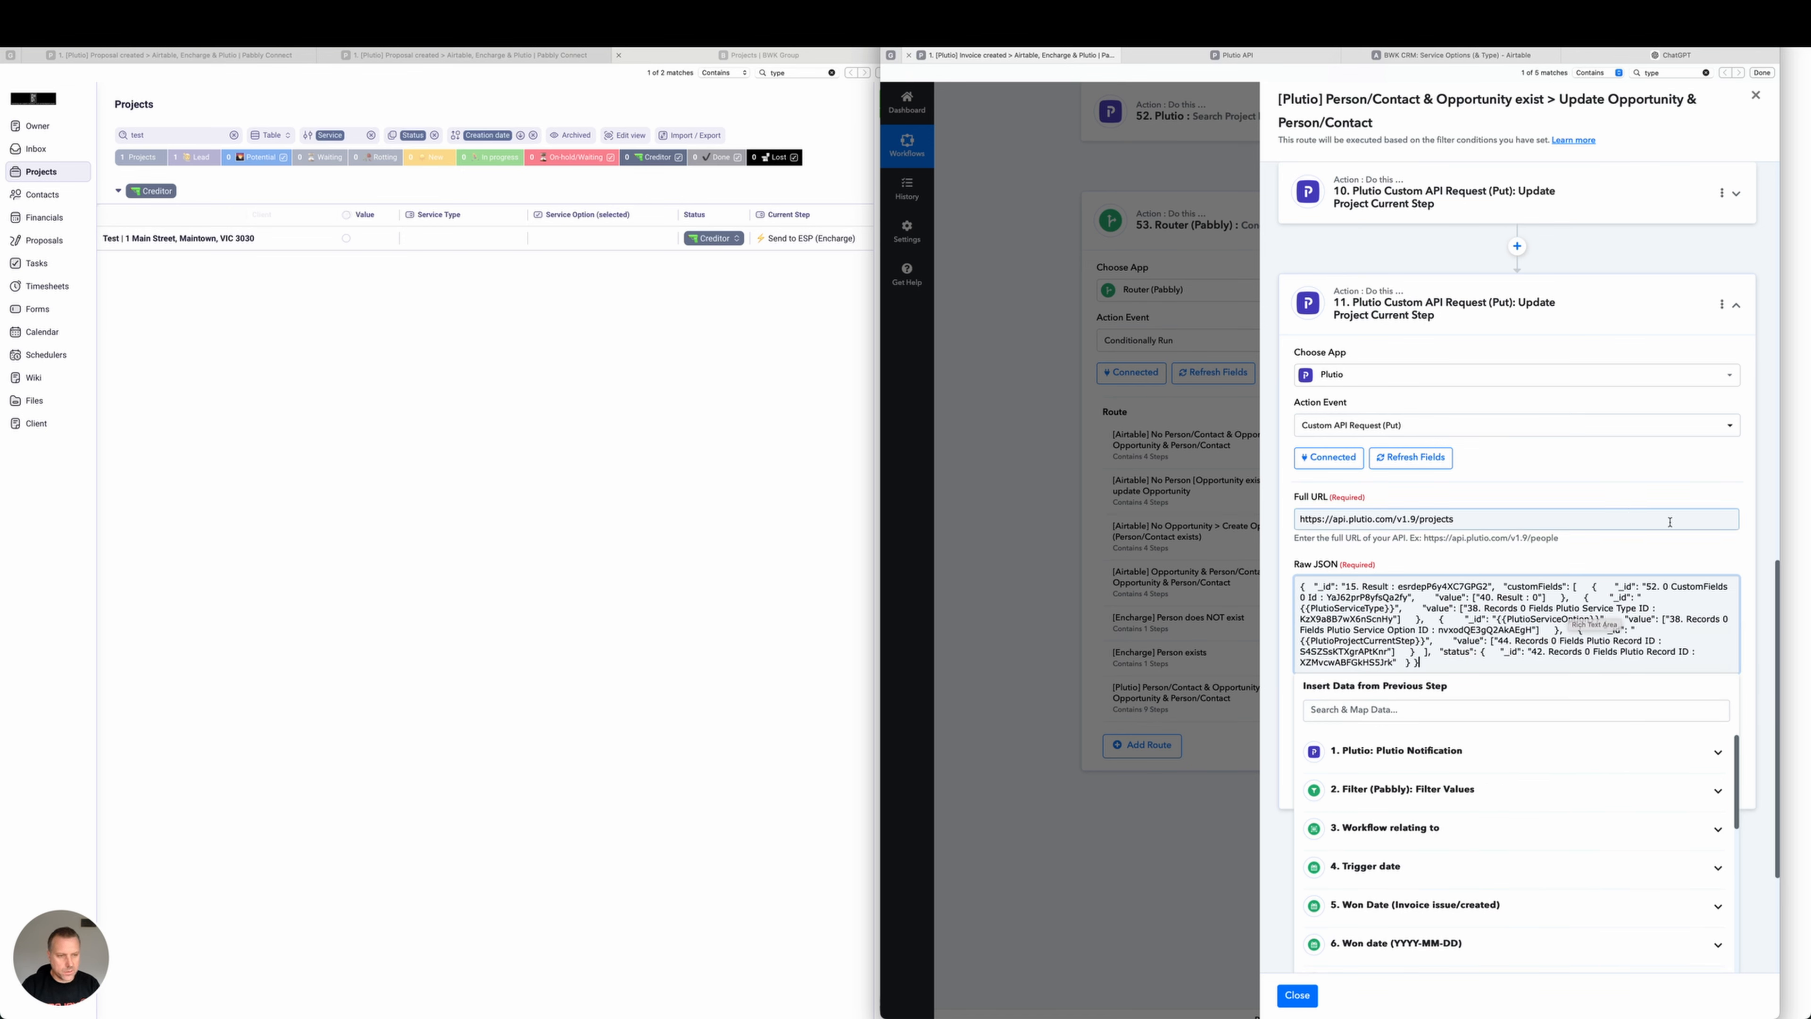
pyautogui.click(1750, 556)
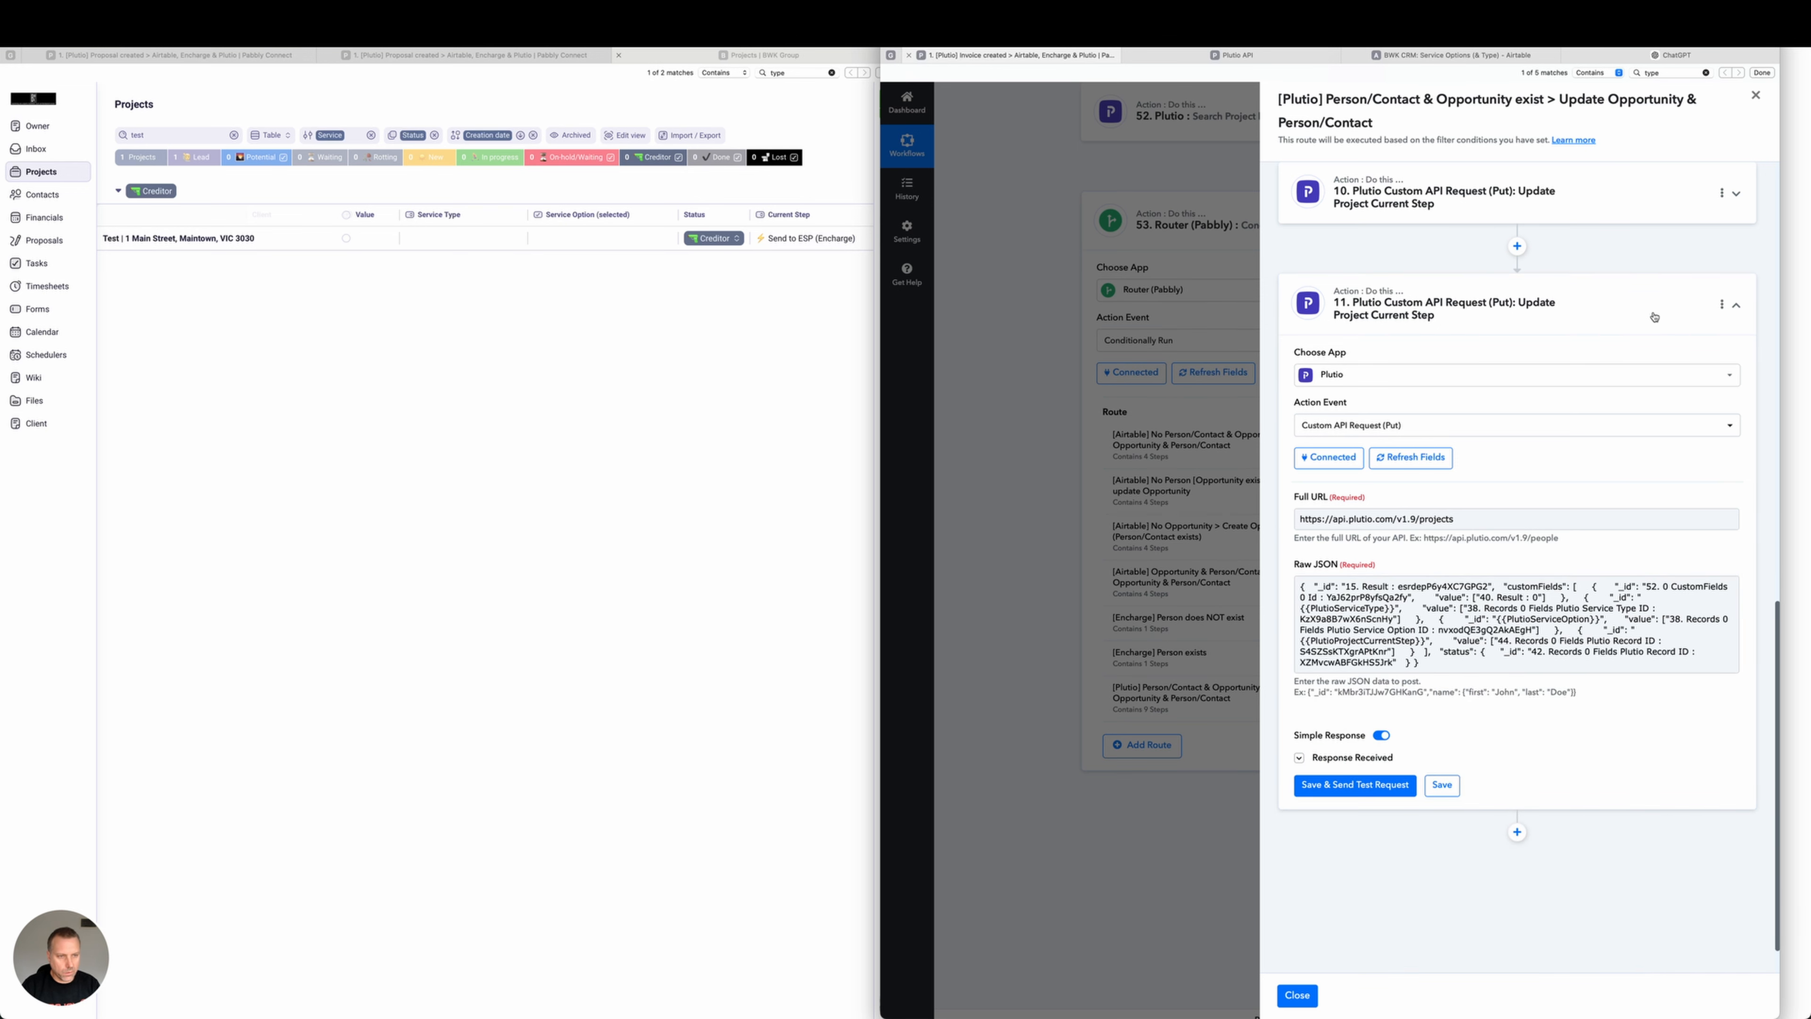
# Rename the cloned request as "Plutio Custom API Request (Put): Update Project Value, Service Type, Service Option, Status and Current Step".
pyautogui.click(1720, 307)
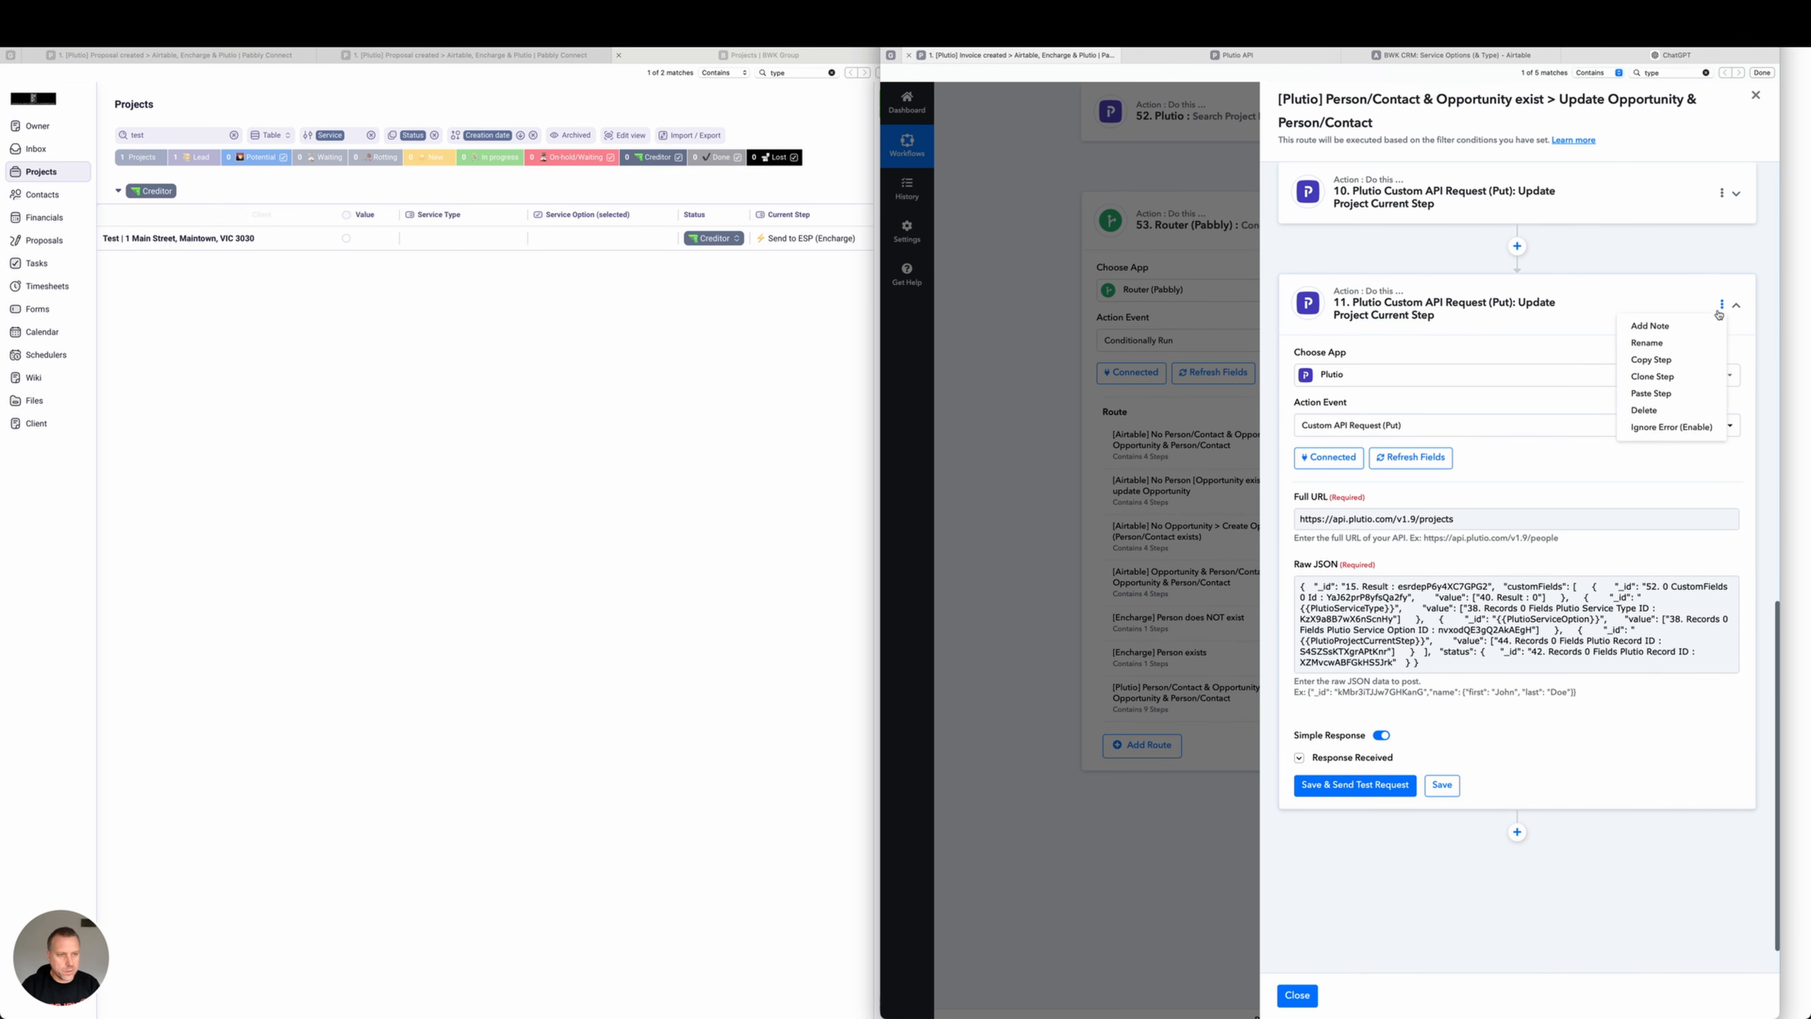
pyautogui.click(1646, 343)
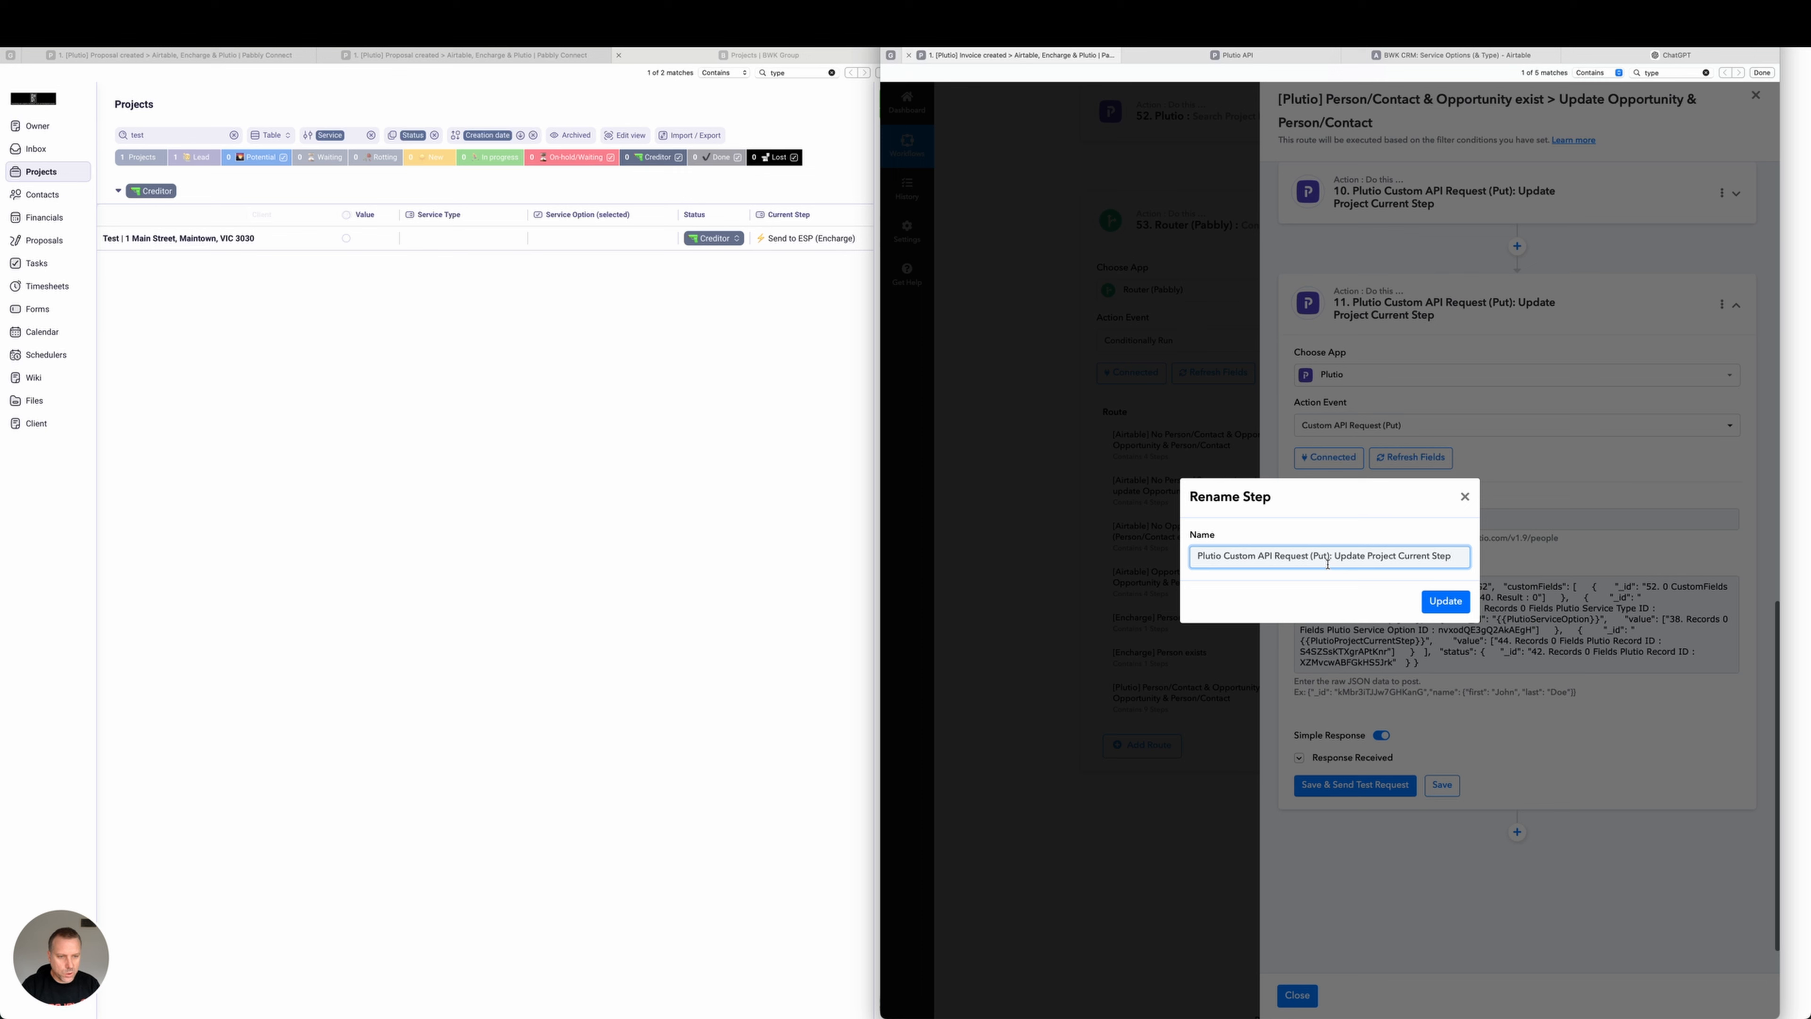
pyautogui.moveTo(1399, 555); pyautogui.dragTo(1454, 555)
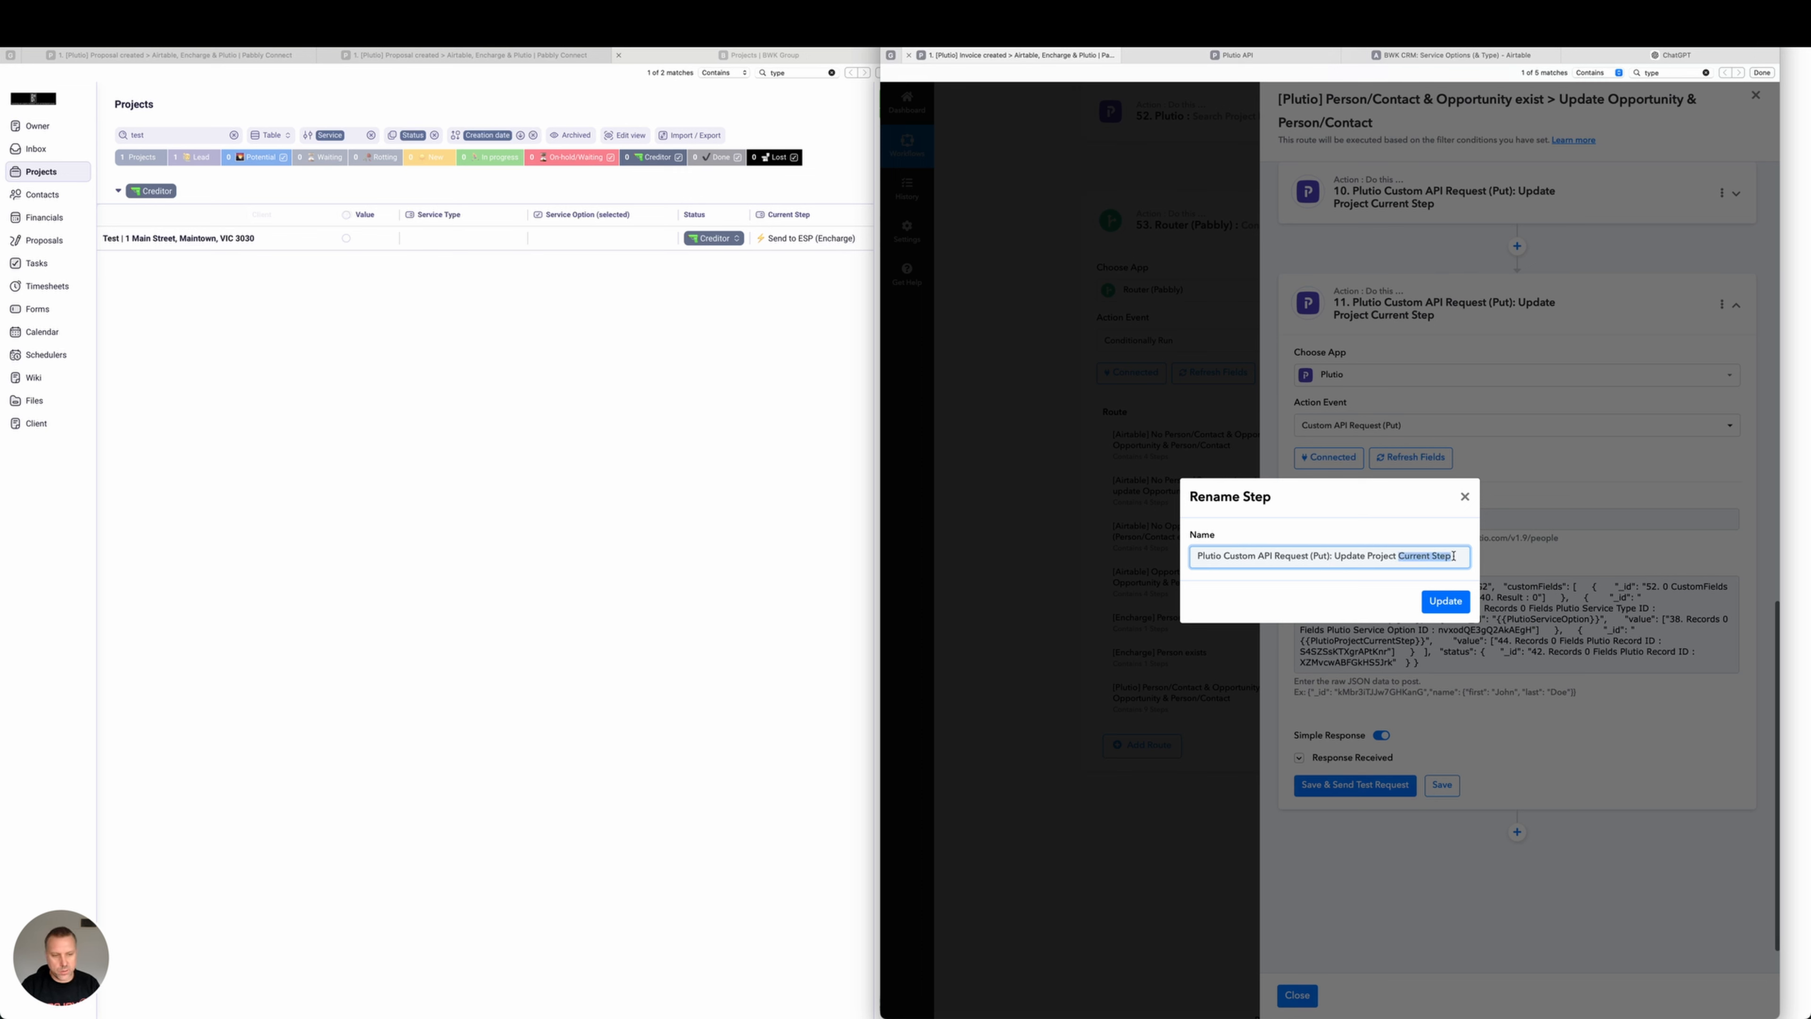
pyautogui.write('Valuen')
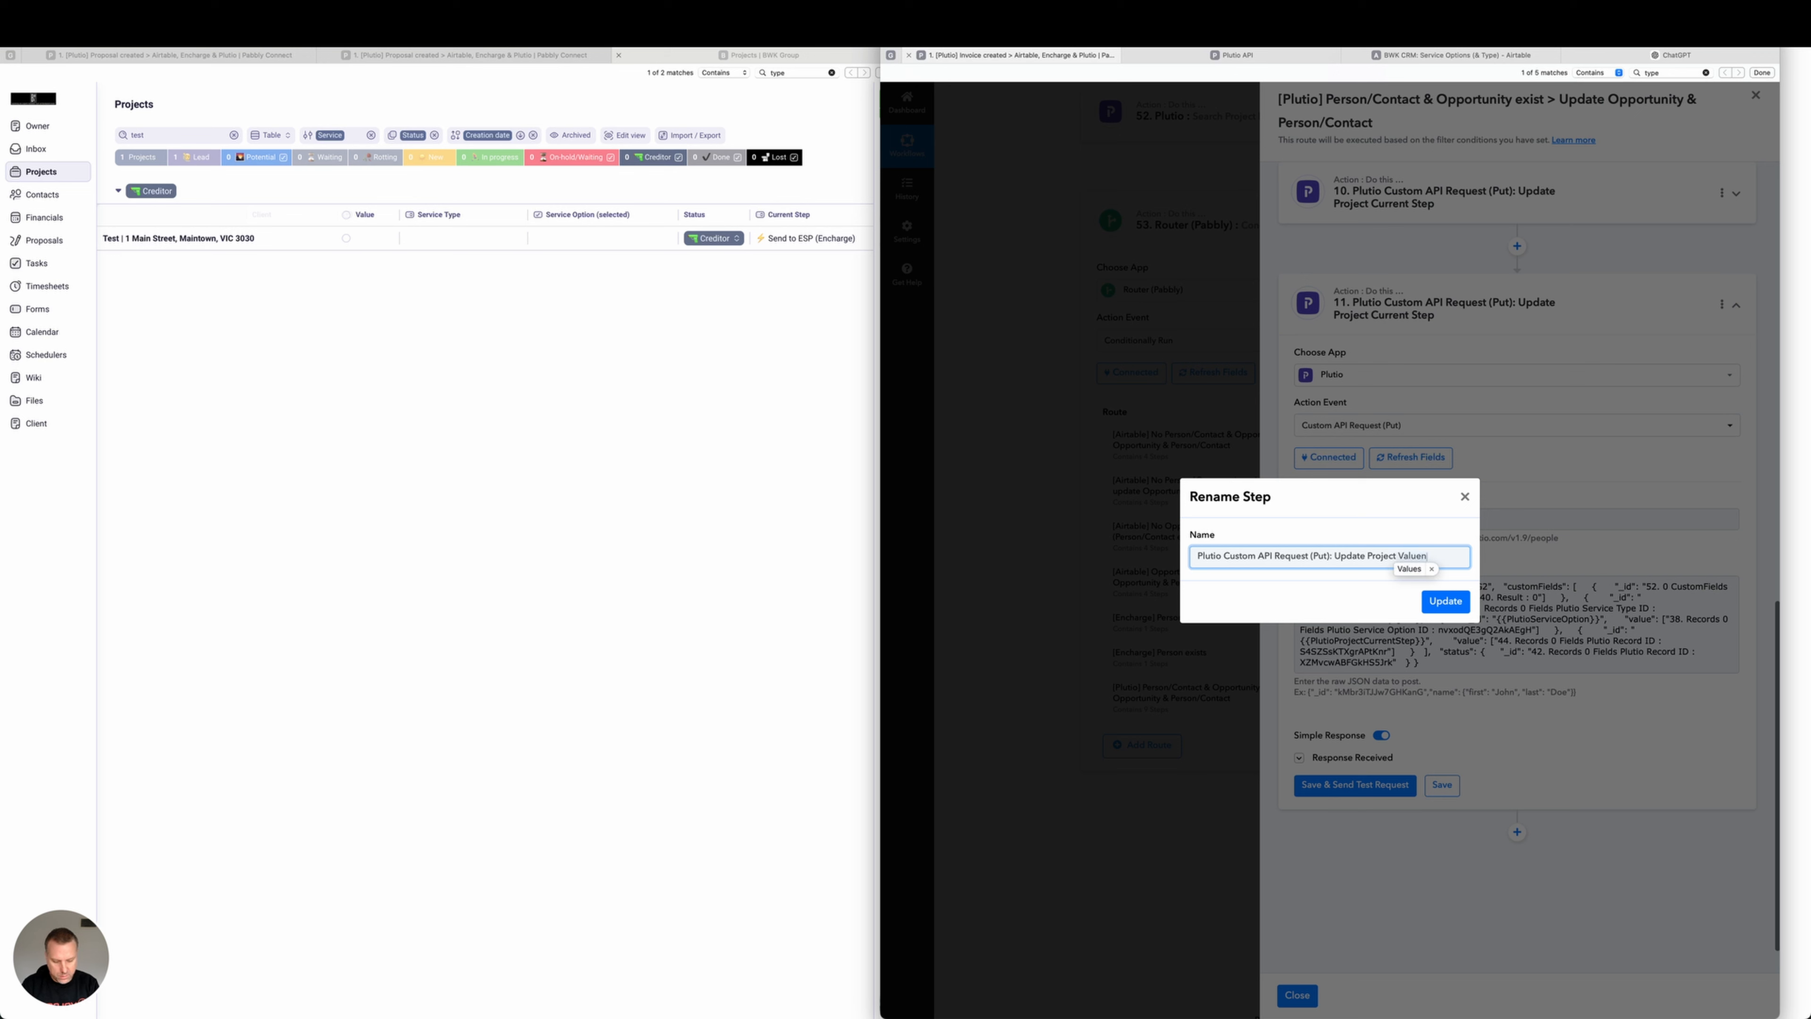
pyautogui.press('BackSpace')
pyautogui.press('BackSpace')
pyautogui.write('e, Service')
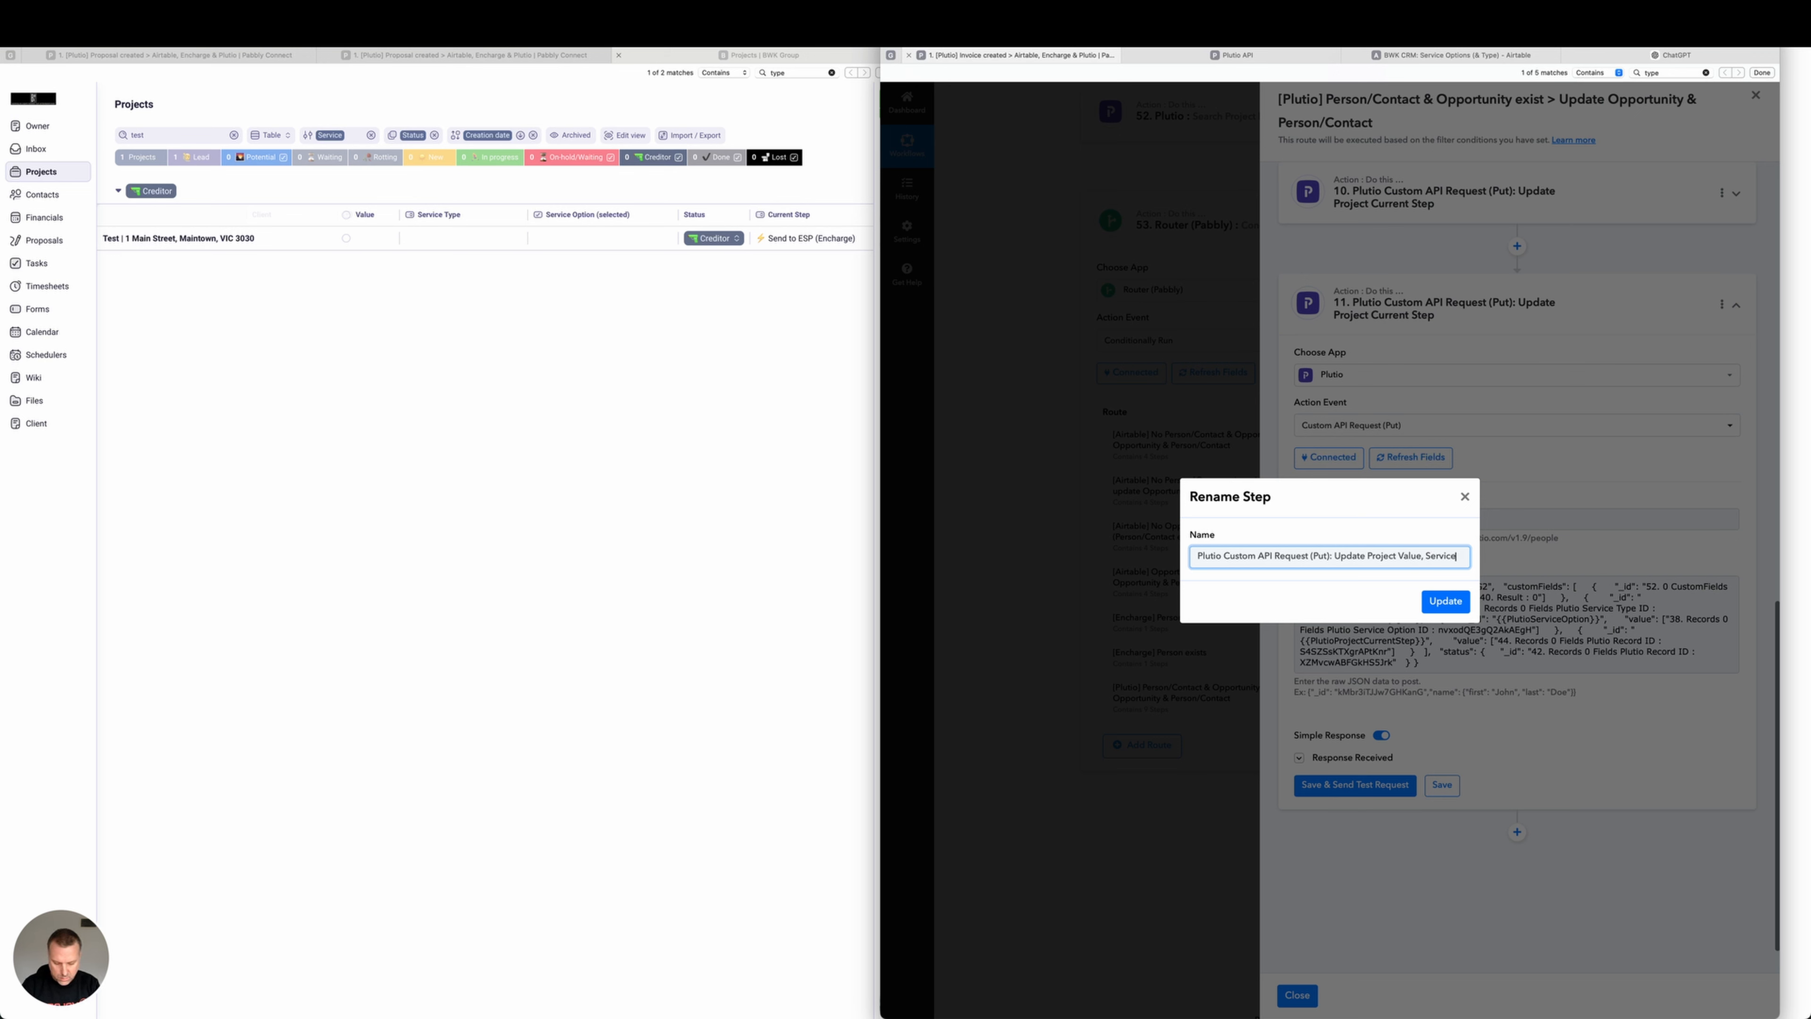
pyautogui.write(' Type, Ser')
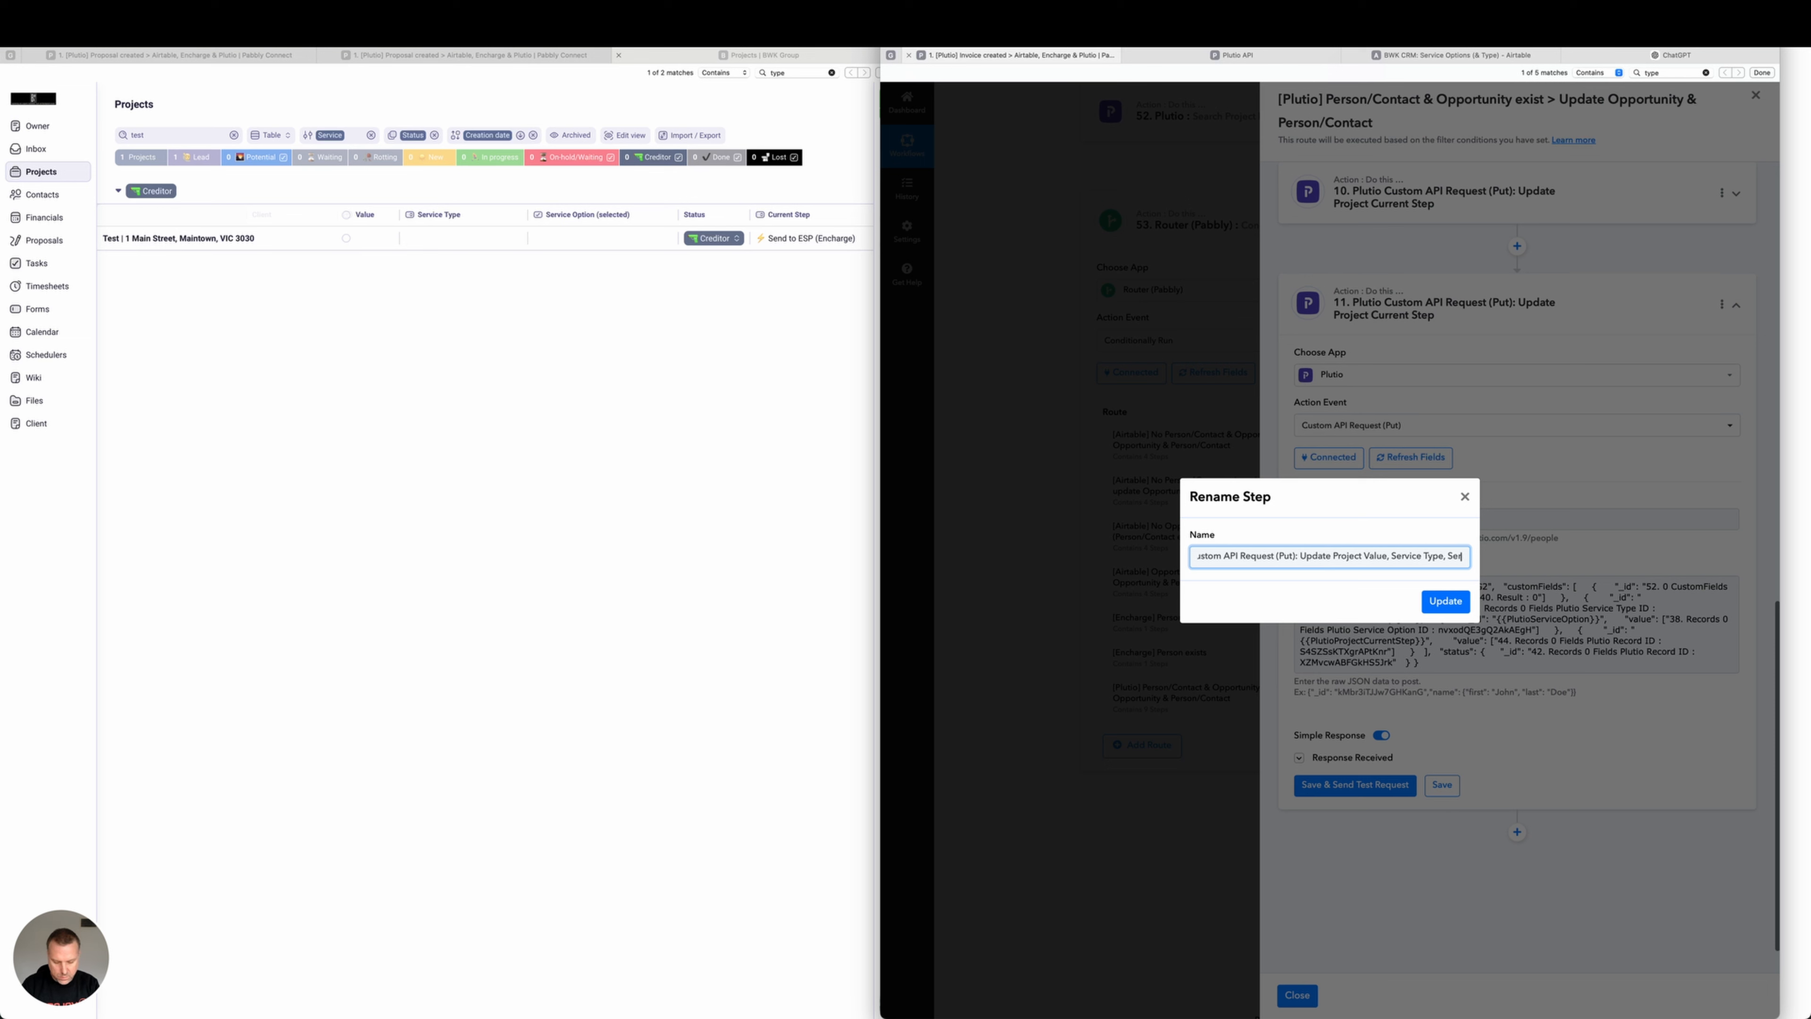
pyautogui.write('vice Option')
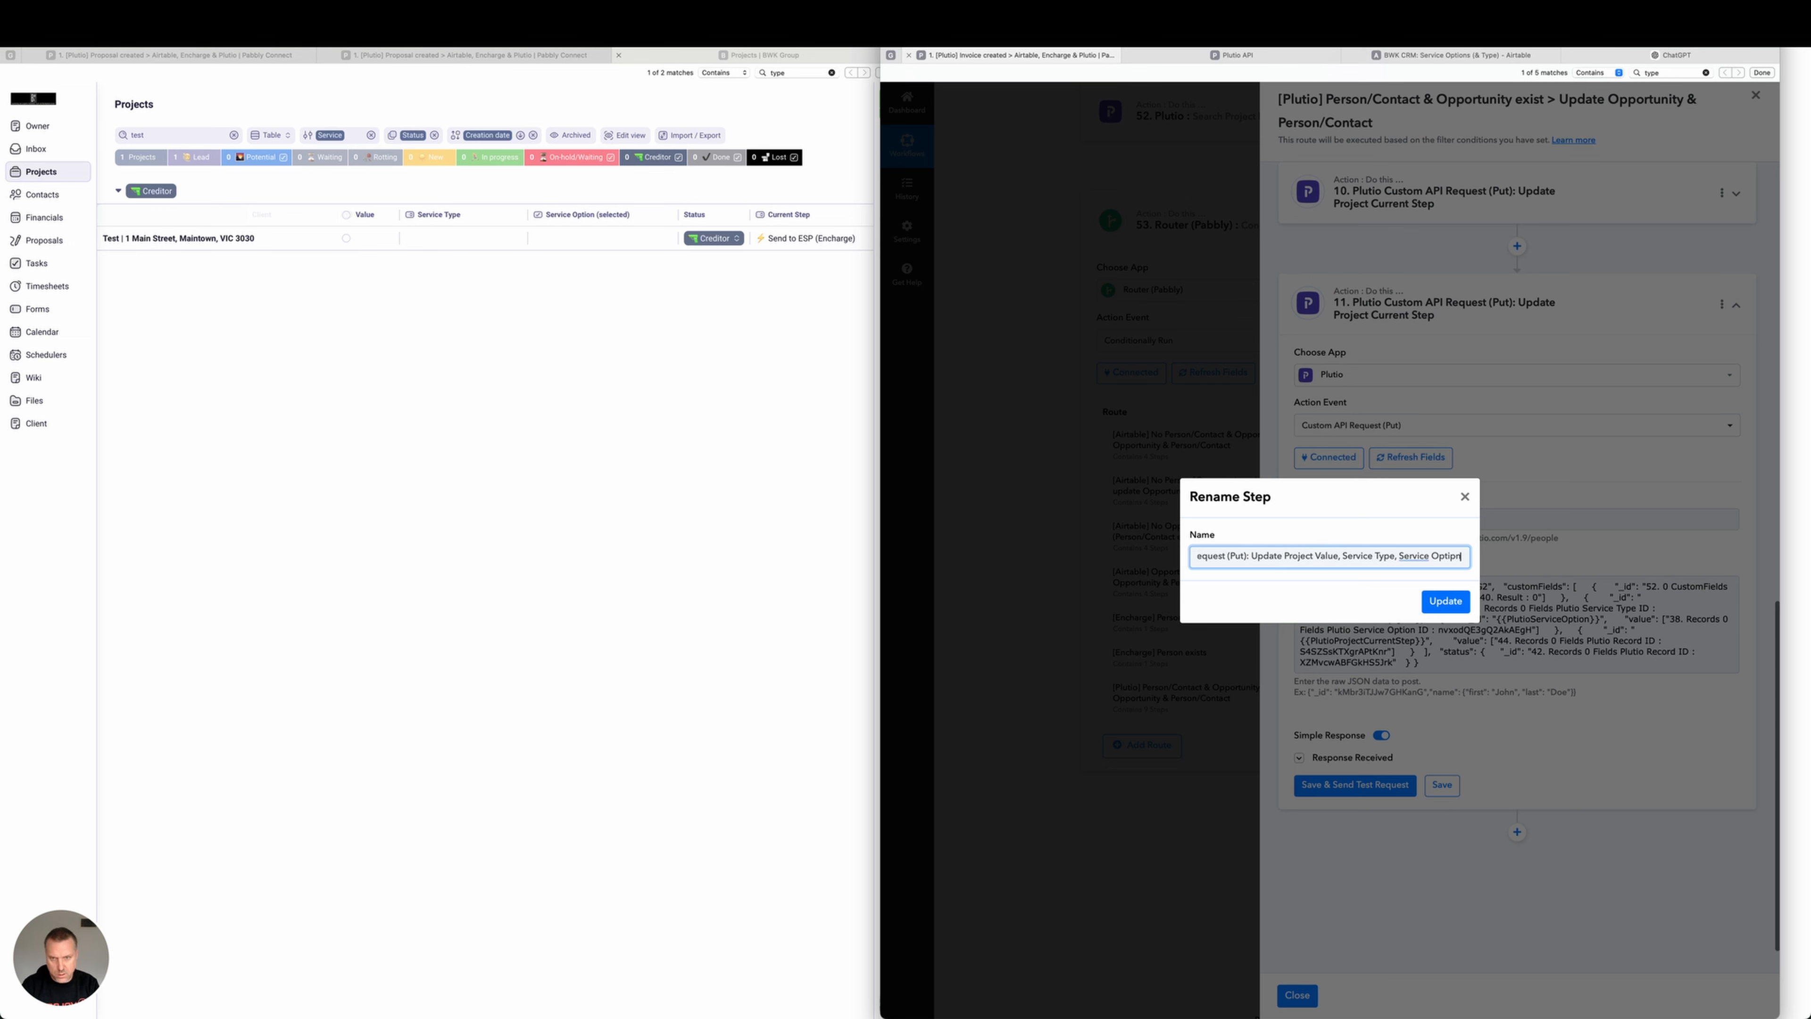
pyautogui.press('BackSpace')
pyautogui.press('BackSpace')
pyautogui.press('BackSpace')
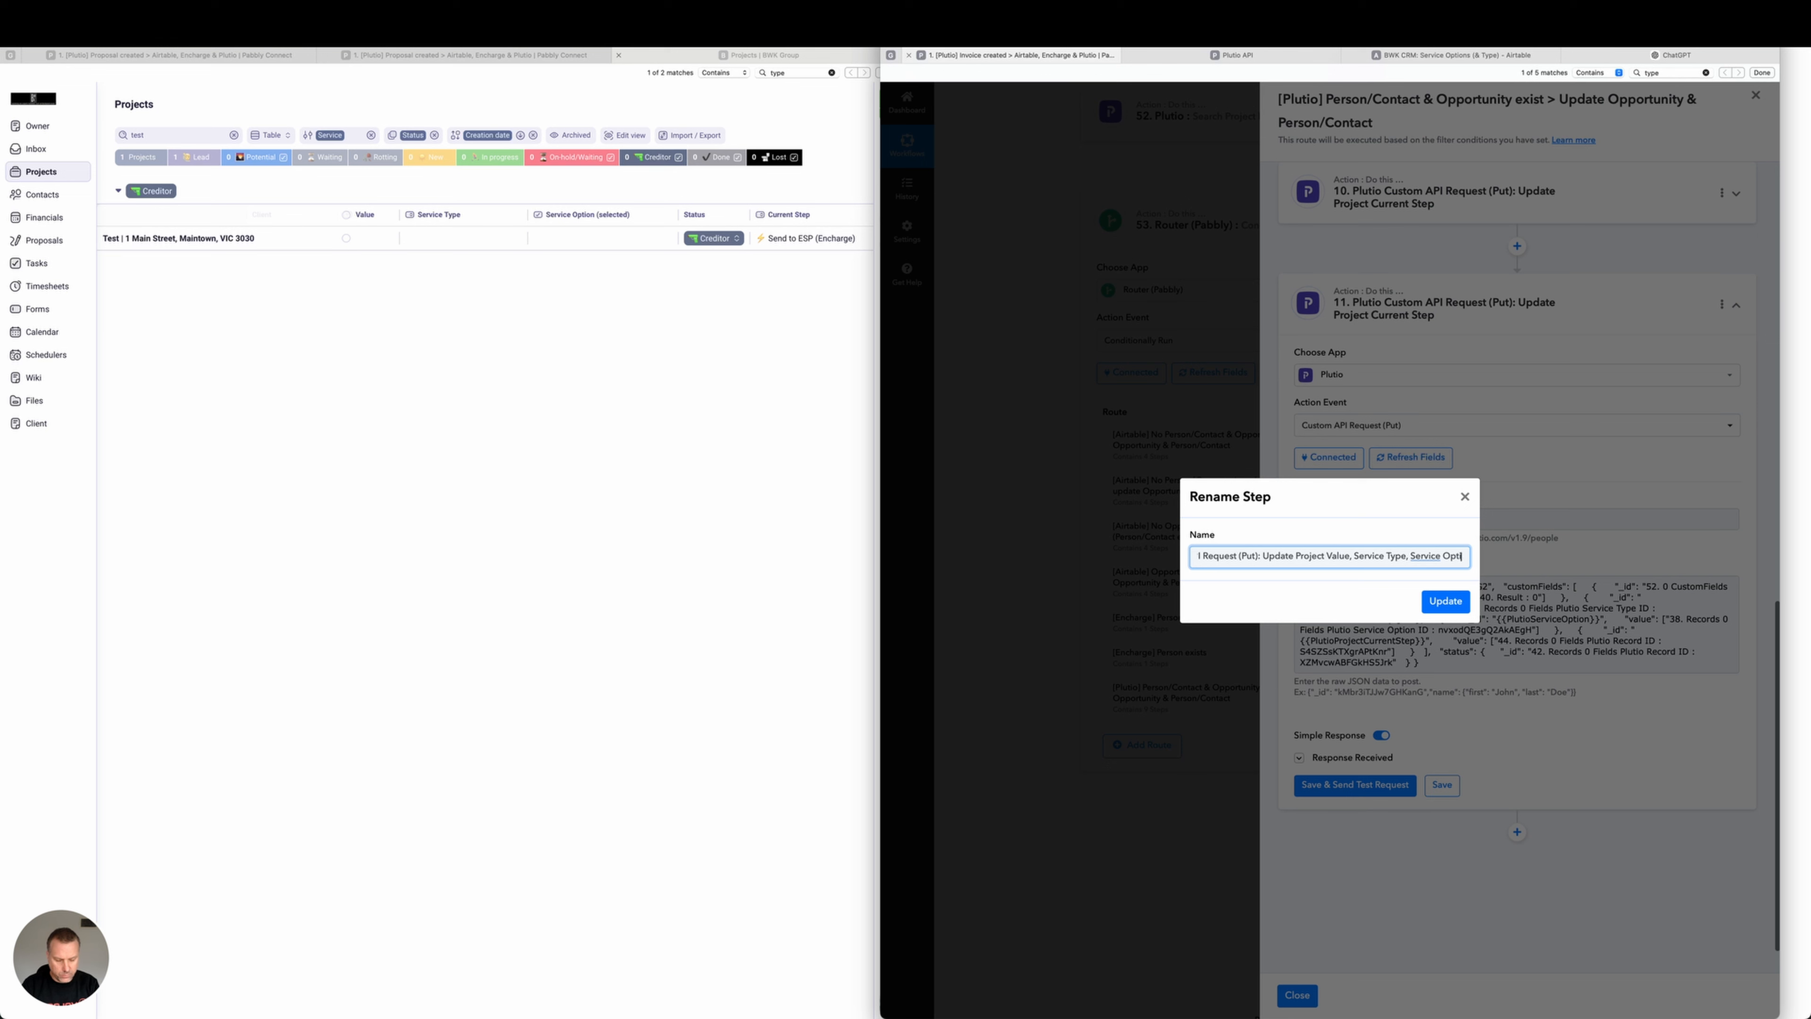
pyautogui.write('ion,')
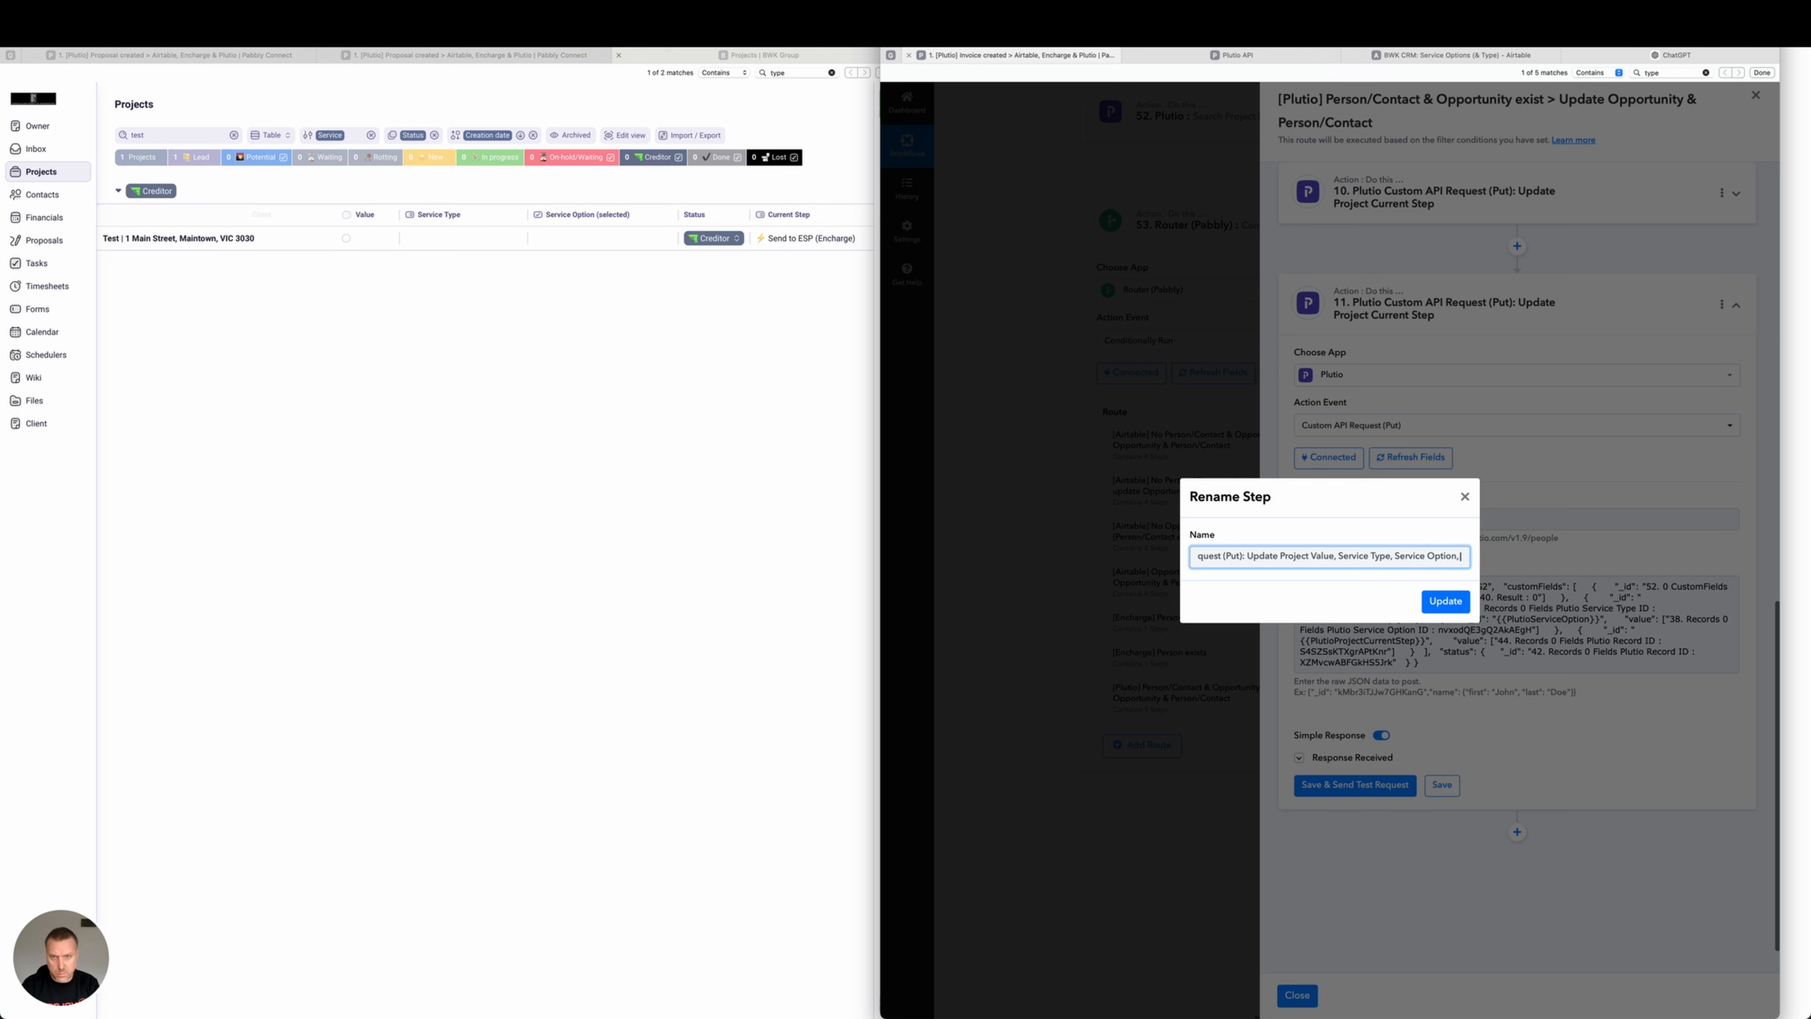
pyautogui.write(' Stat')
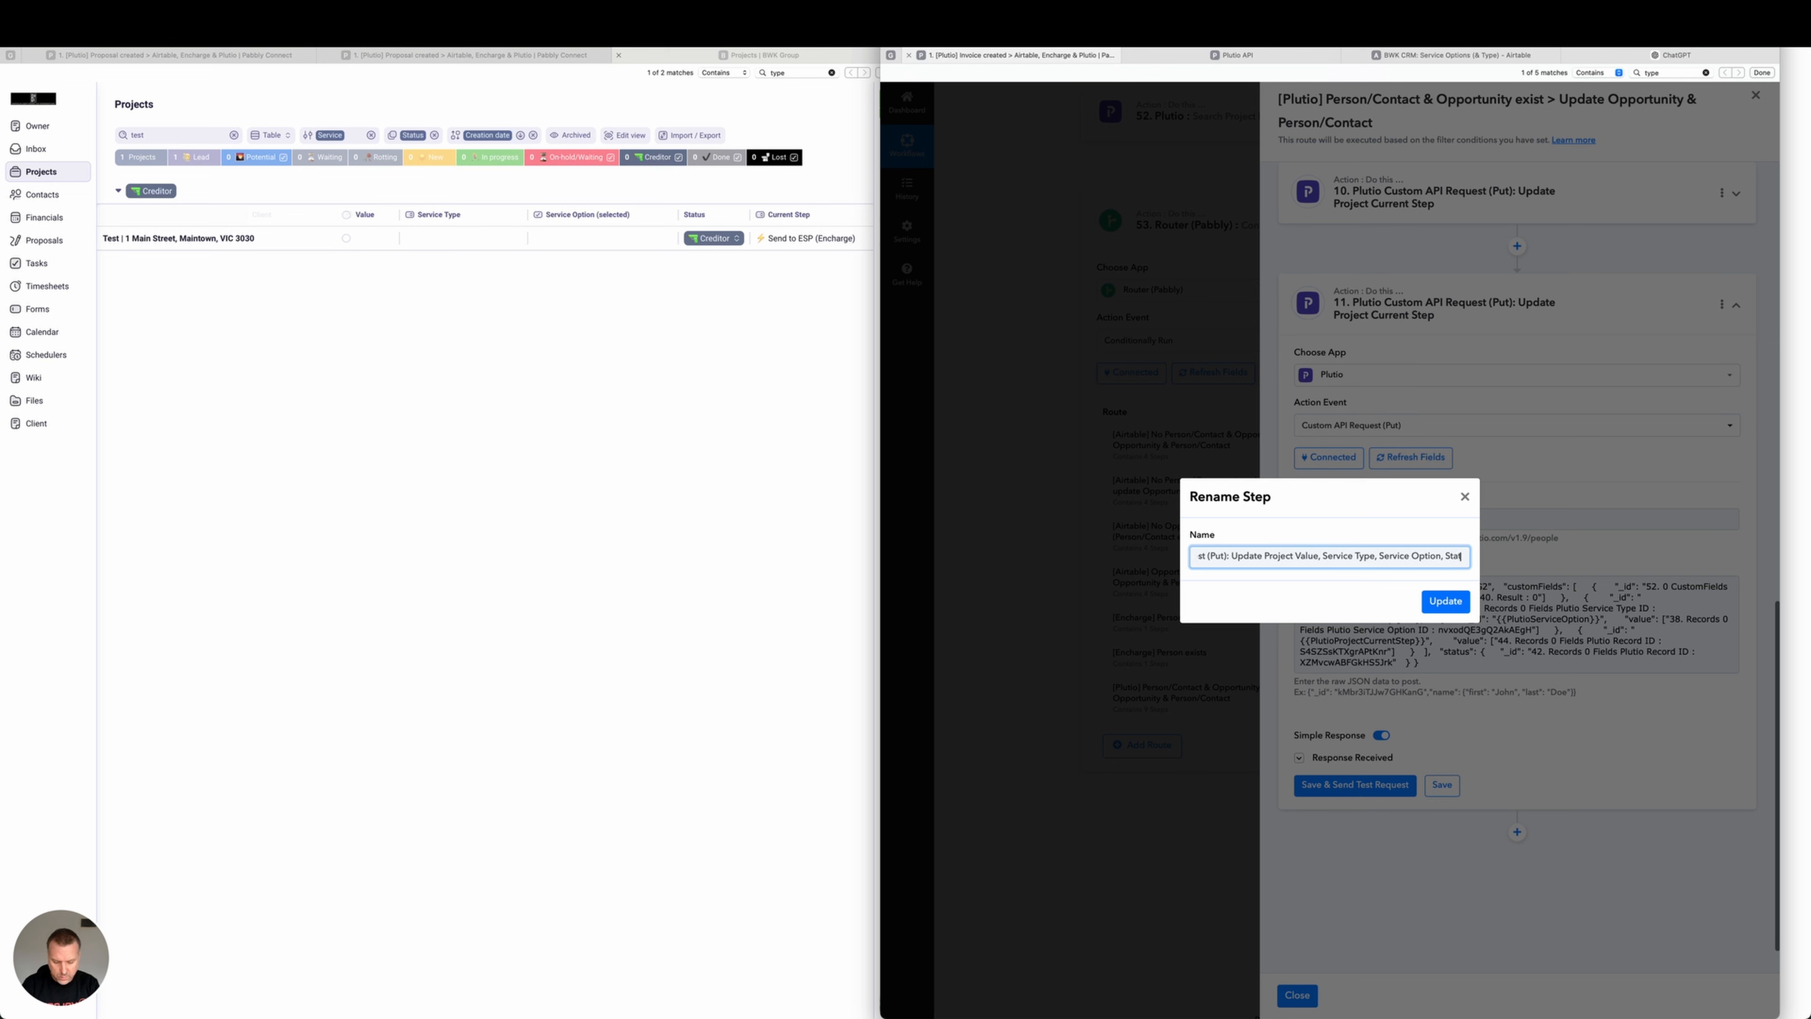
pyautogui.write('us and')
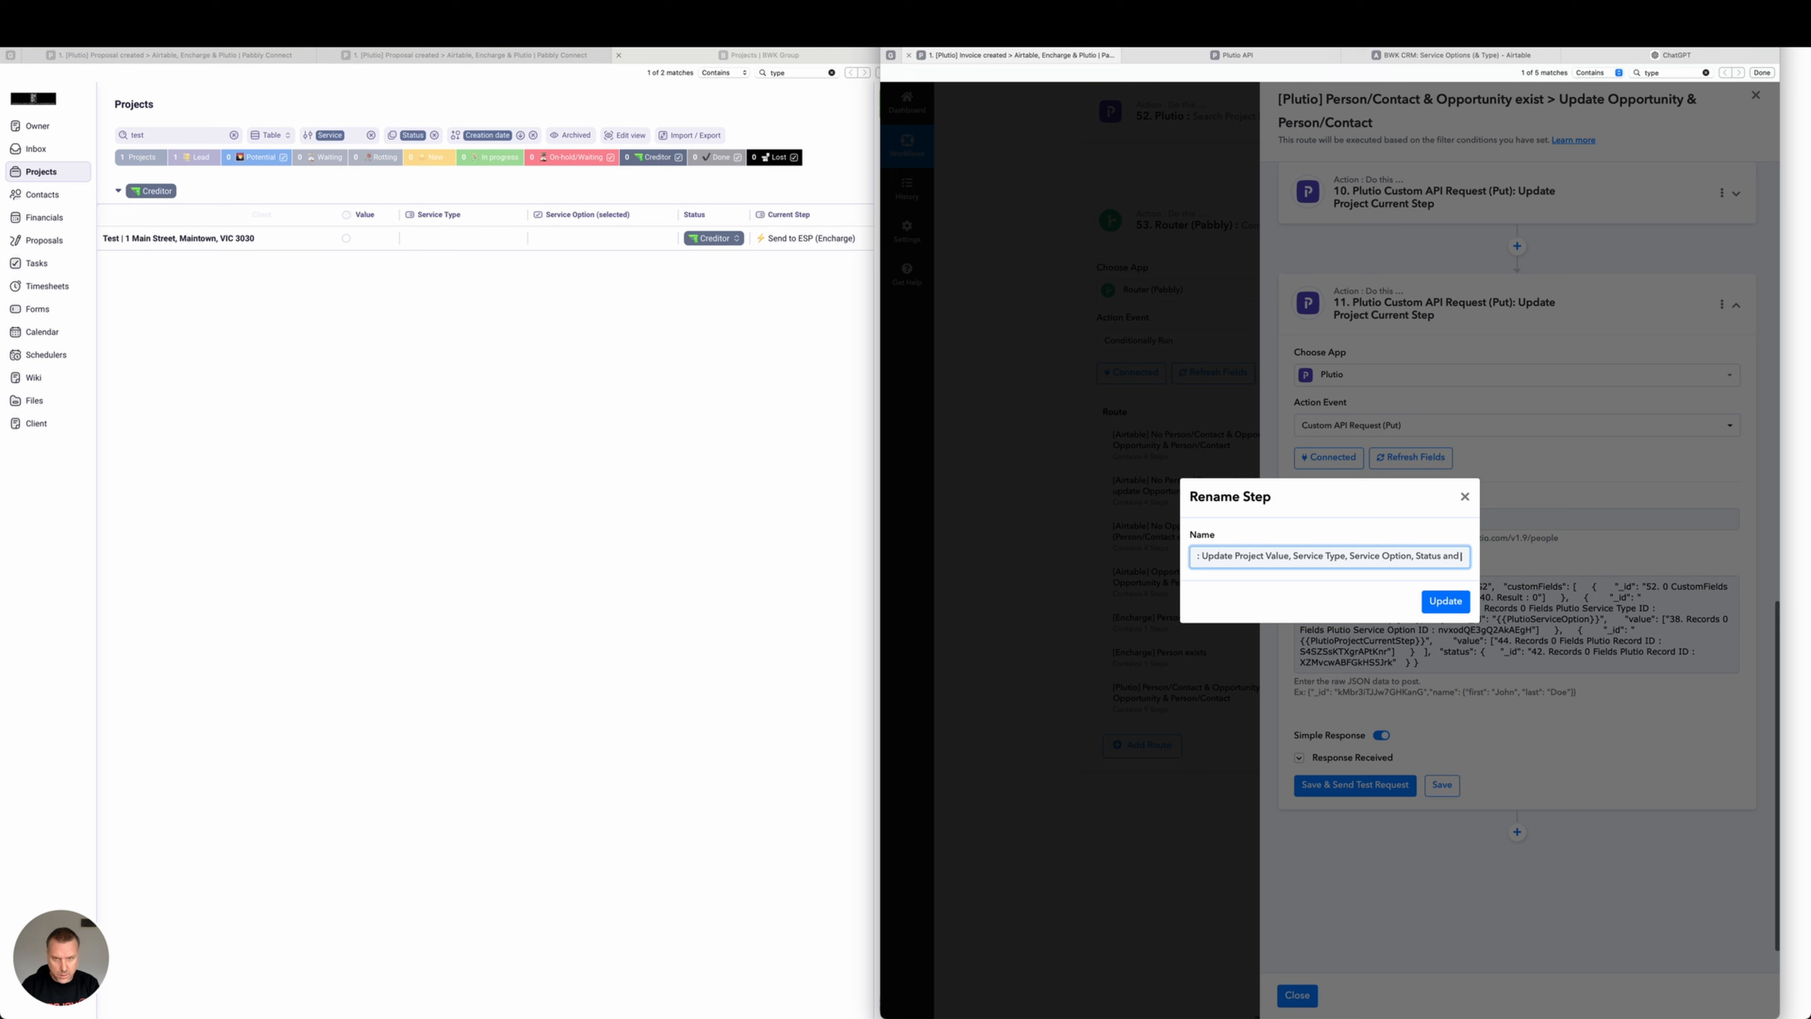
pyautogui.write(' Current Step')
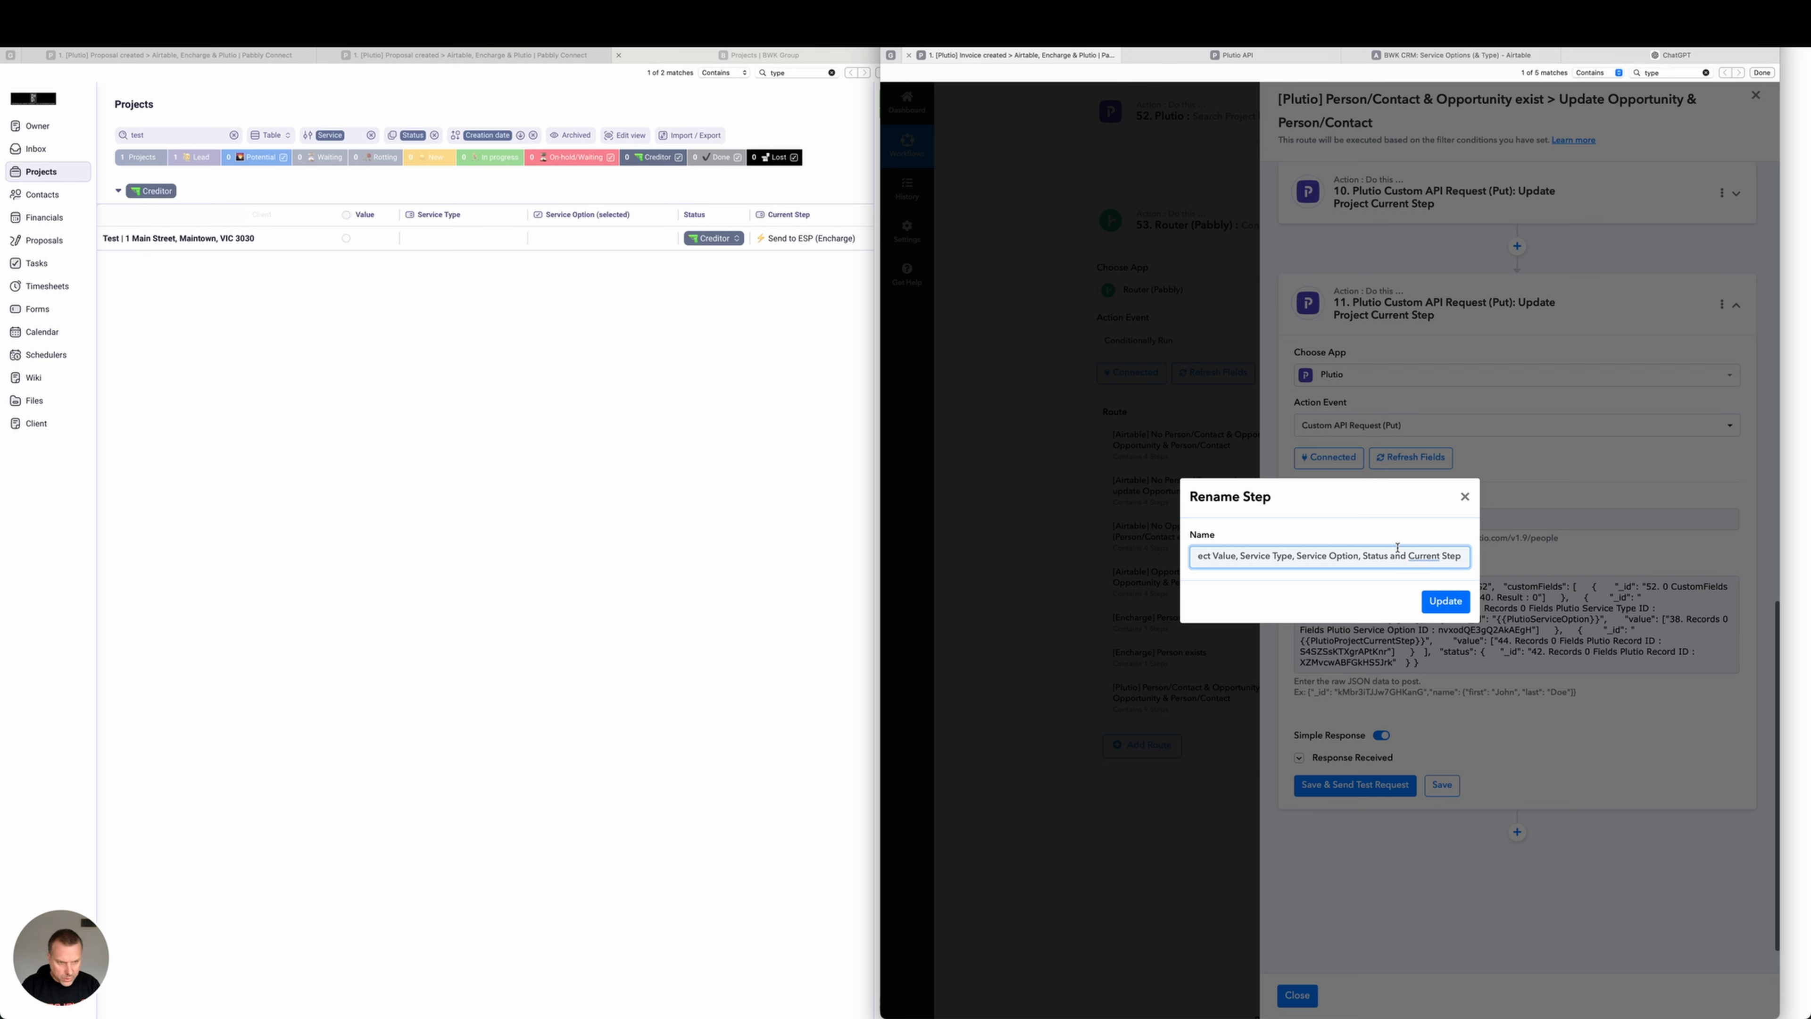
pyautogui.click(1446, 602)
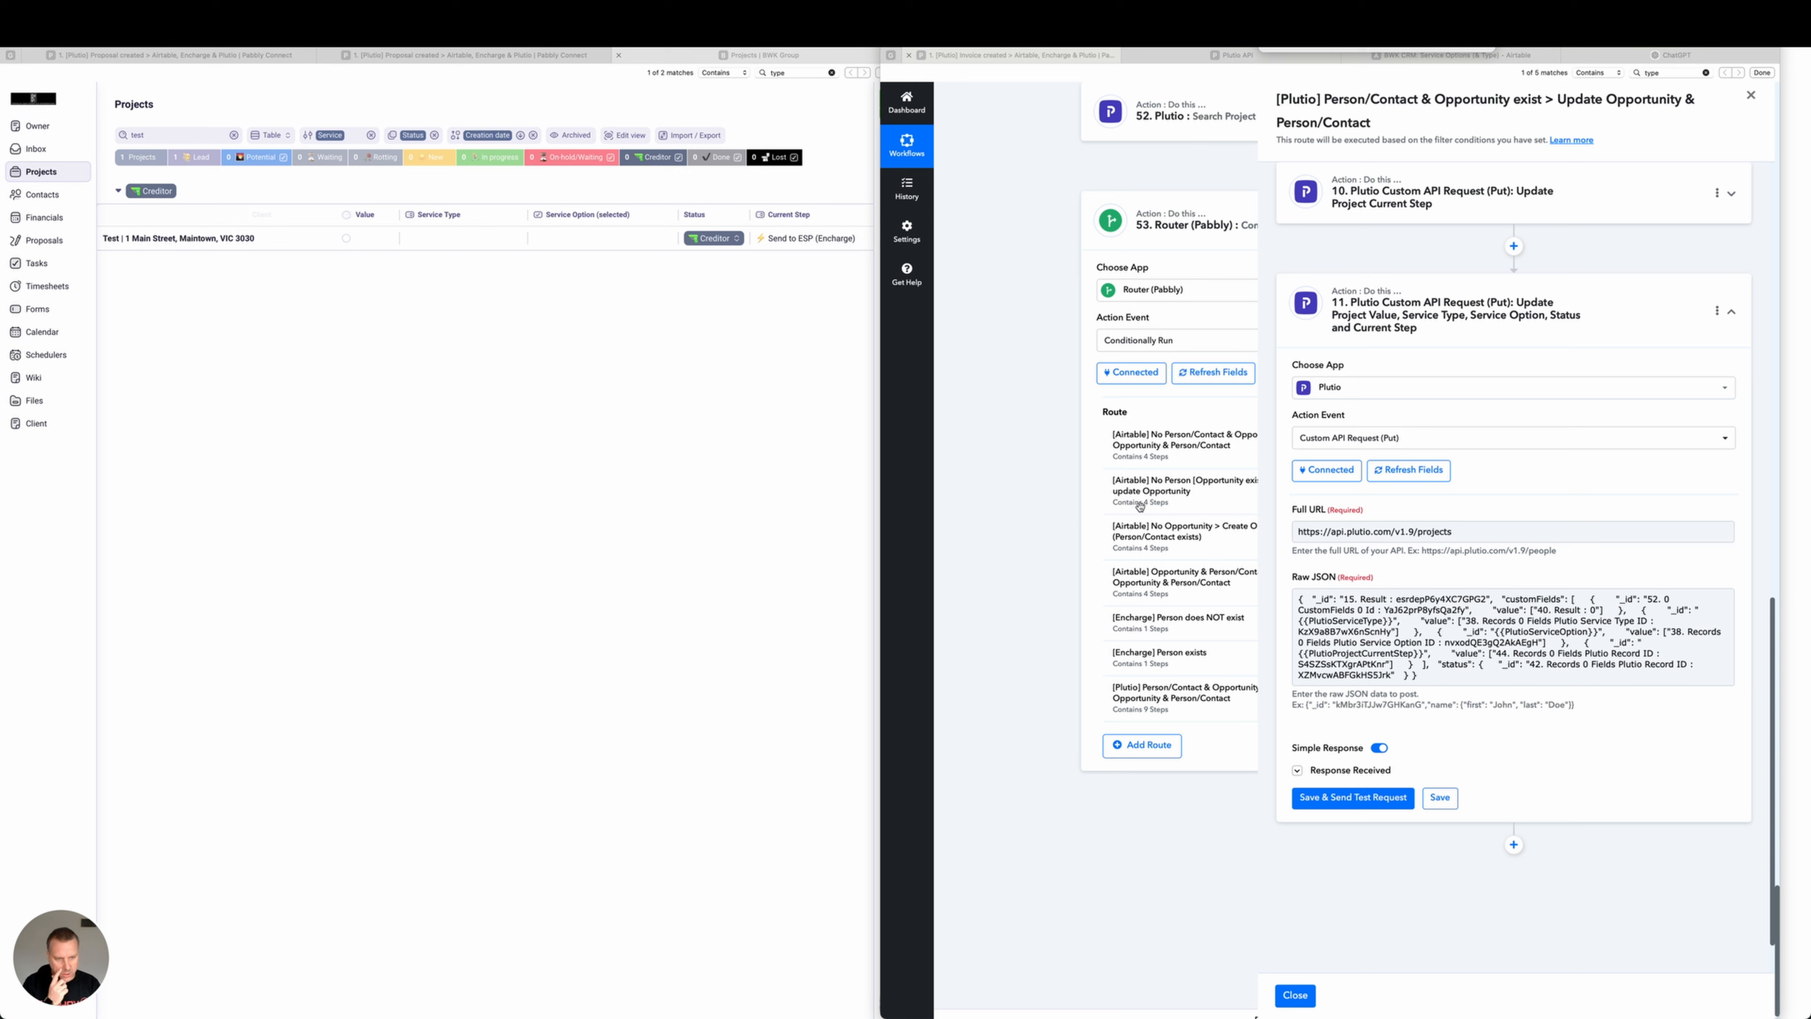
pyautogui.moveTo(1139, 507)
pyautogui.mouseDown()
pyautogui.moveTo(1312, 570)
pyautogui.moveTo(1316, 650)
pyautogui.moveTo(1335, 674)
pyautogui.moveTo(1353, 662)
pyautogui.moveTo(1257, 558)
pyautogui.mouseUp()
pyautogui.press('Delete')
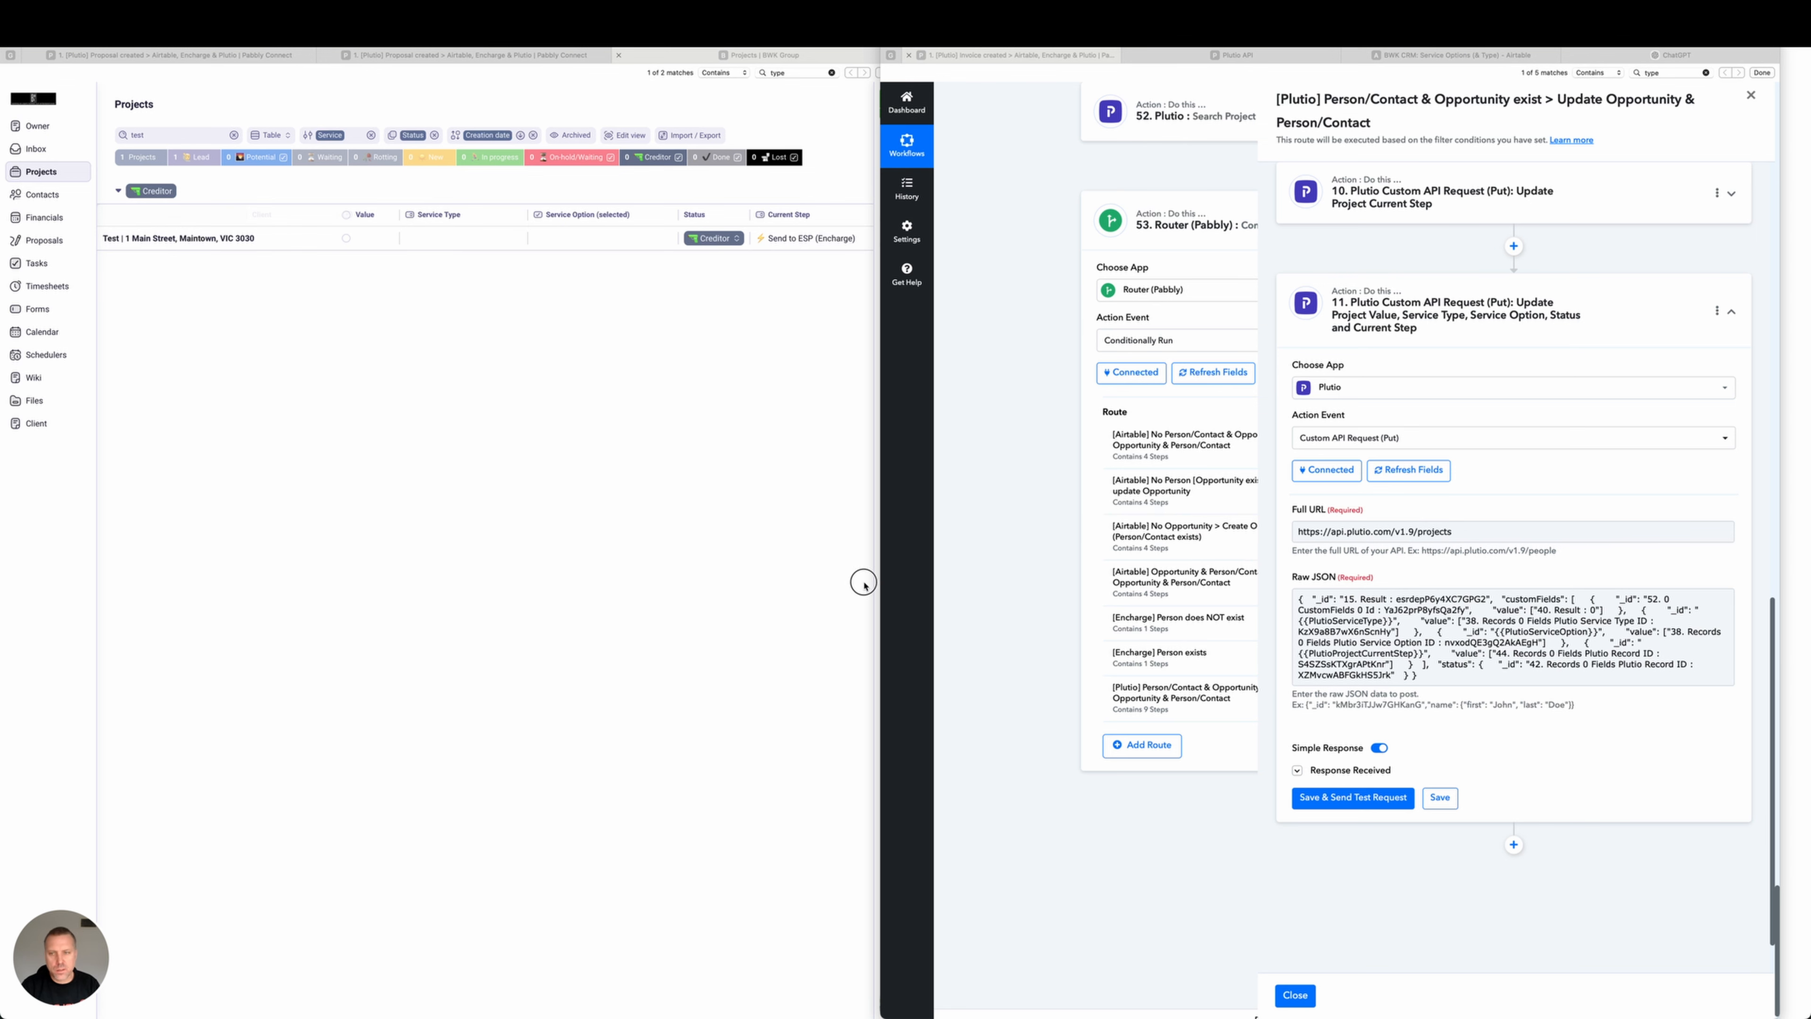
pyautogui.moveTo(864, 581)
pyautogui.mouseDown()
pyautogui.moveTo(421, 323)
pyautogui.moveTo(1172, 592)
pyautogui.moveTo(1344, 774)
pyautogui.moveTo(1155, 746)
pyautogui.moveTo(433, 259)
pyautogui.moveTo(382, 247)
pyautogui.moveTo(812, 247)
pyautogui.moveTo(404, 235)
pyautogui.moveTo(586, 251)
pyautogui.moveTo(1334, 748)
pyautogui.moveTo(1314, 768)
pyautogui.moveTo(1338, 782)
pyautogui.moveTo(556, 385)
pyautogui.moveTo(376, 255)
pyautogui.moveTo(698, 241)
pyautogui.moveTo(518, 251)
pyautogui.moveTo(1054, 500)
pyautogui.moveTo(1098, 610)
pyautogui.moveTo(1312, 666)
pyautogui.moveTo(1383, 657)
pyautogui.moveTo(1058, 598)
pyautogui.moveTo(988, 514)
pyautogui.mouseUp()
pyautogui.press('Escape')
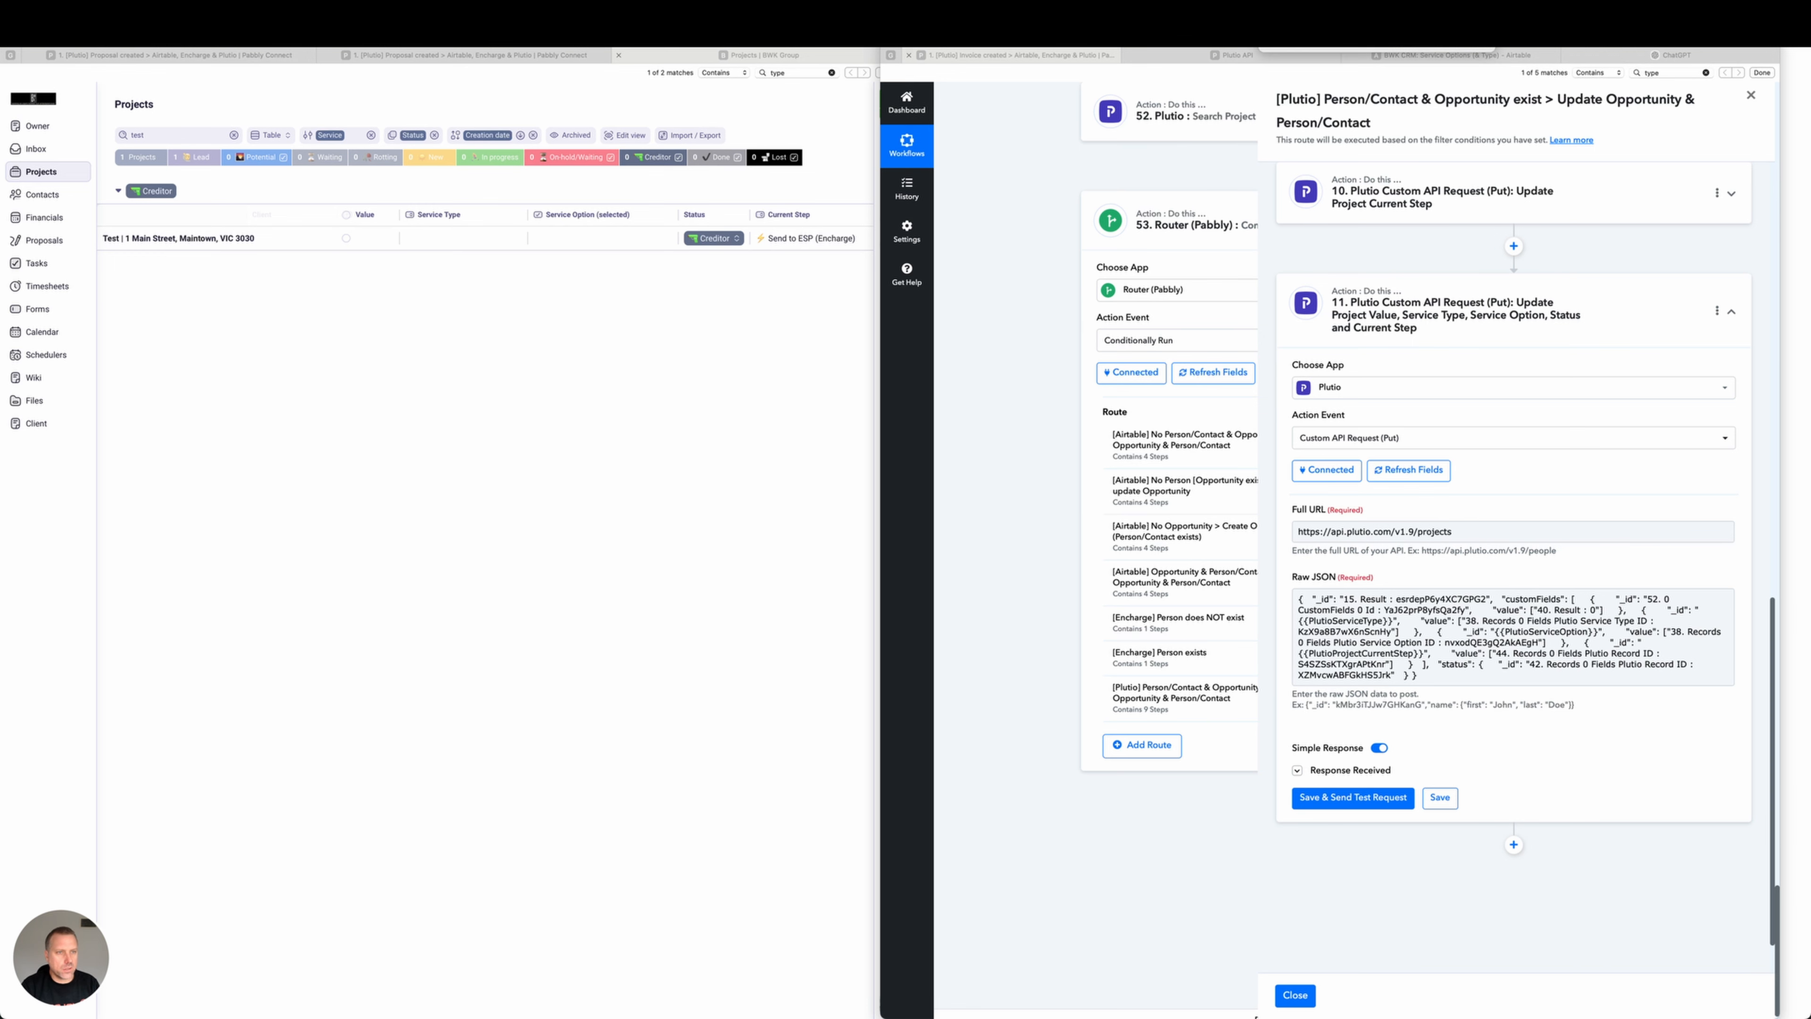
# Recheck the combined JSON in ChatGPT, and save the combined project update request and send it as a test.
pyautogui.click(1612, 55)
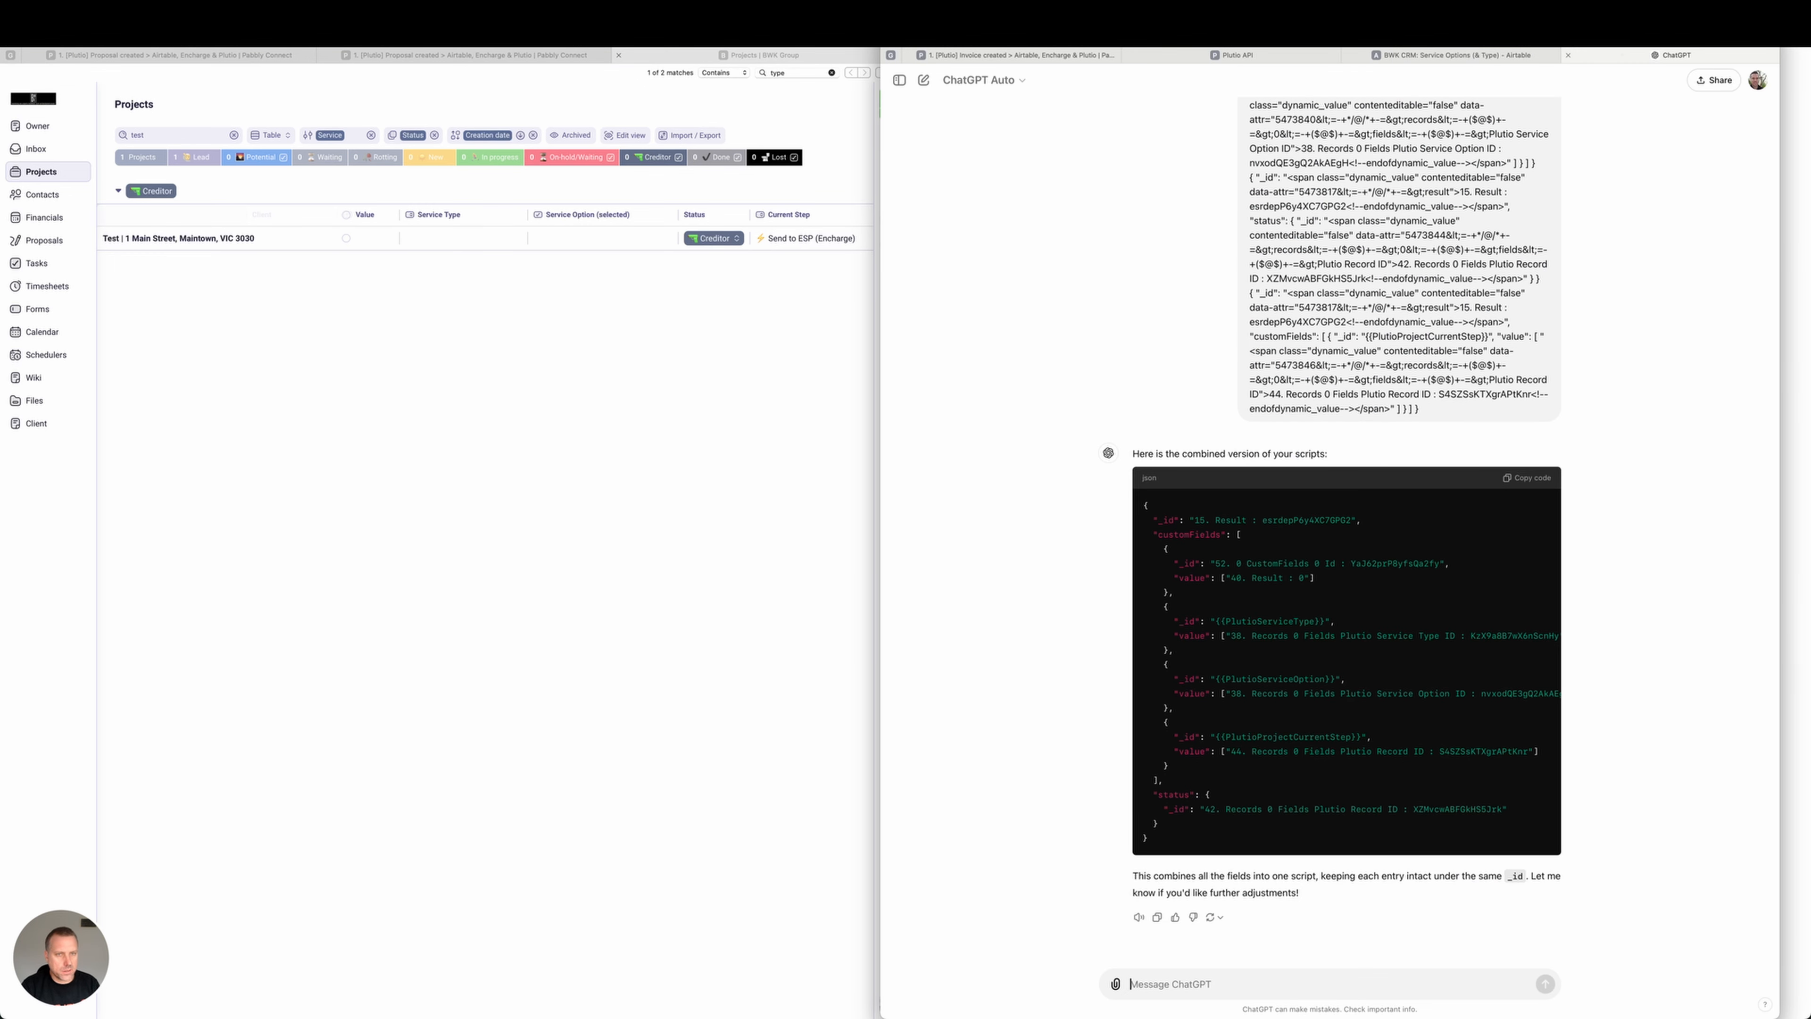
pyautogui.click(1016, 55)
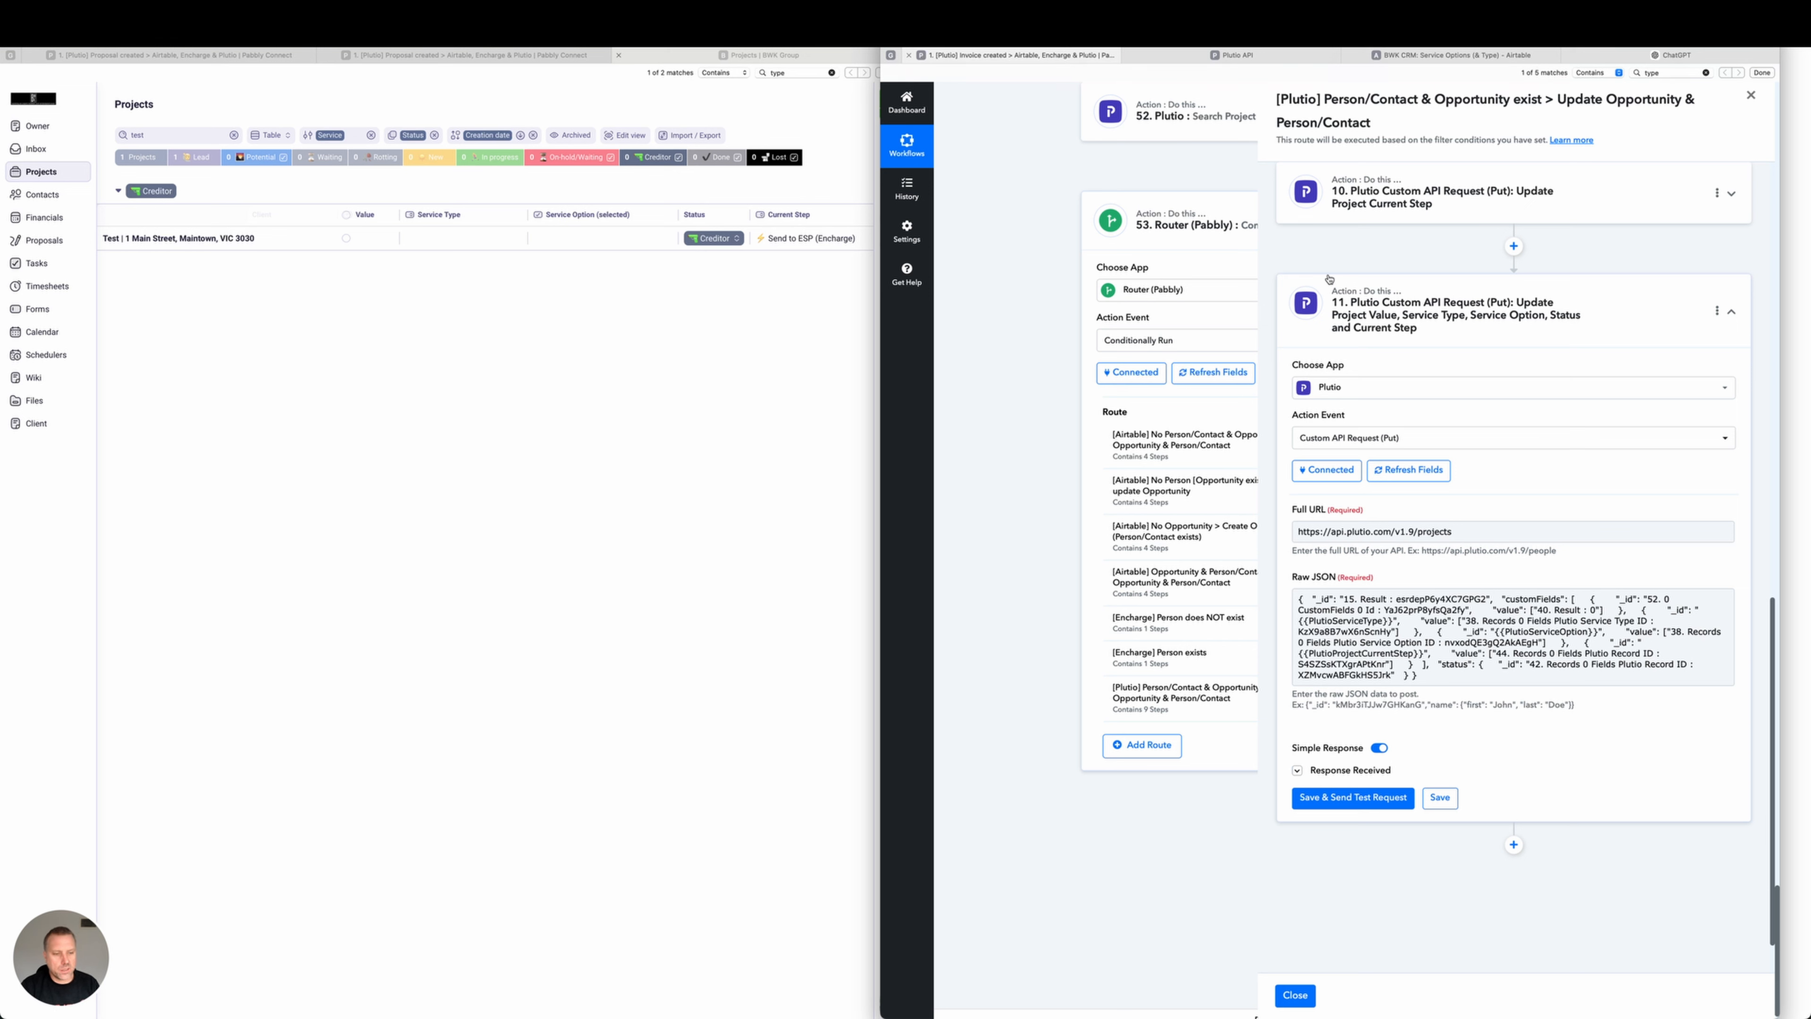
pyautogui.click(1356, 805)
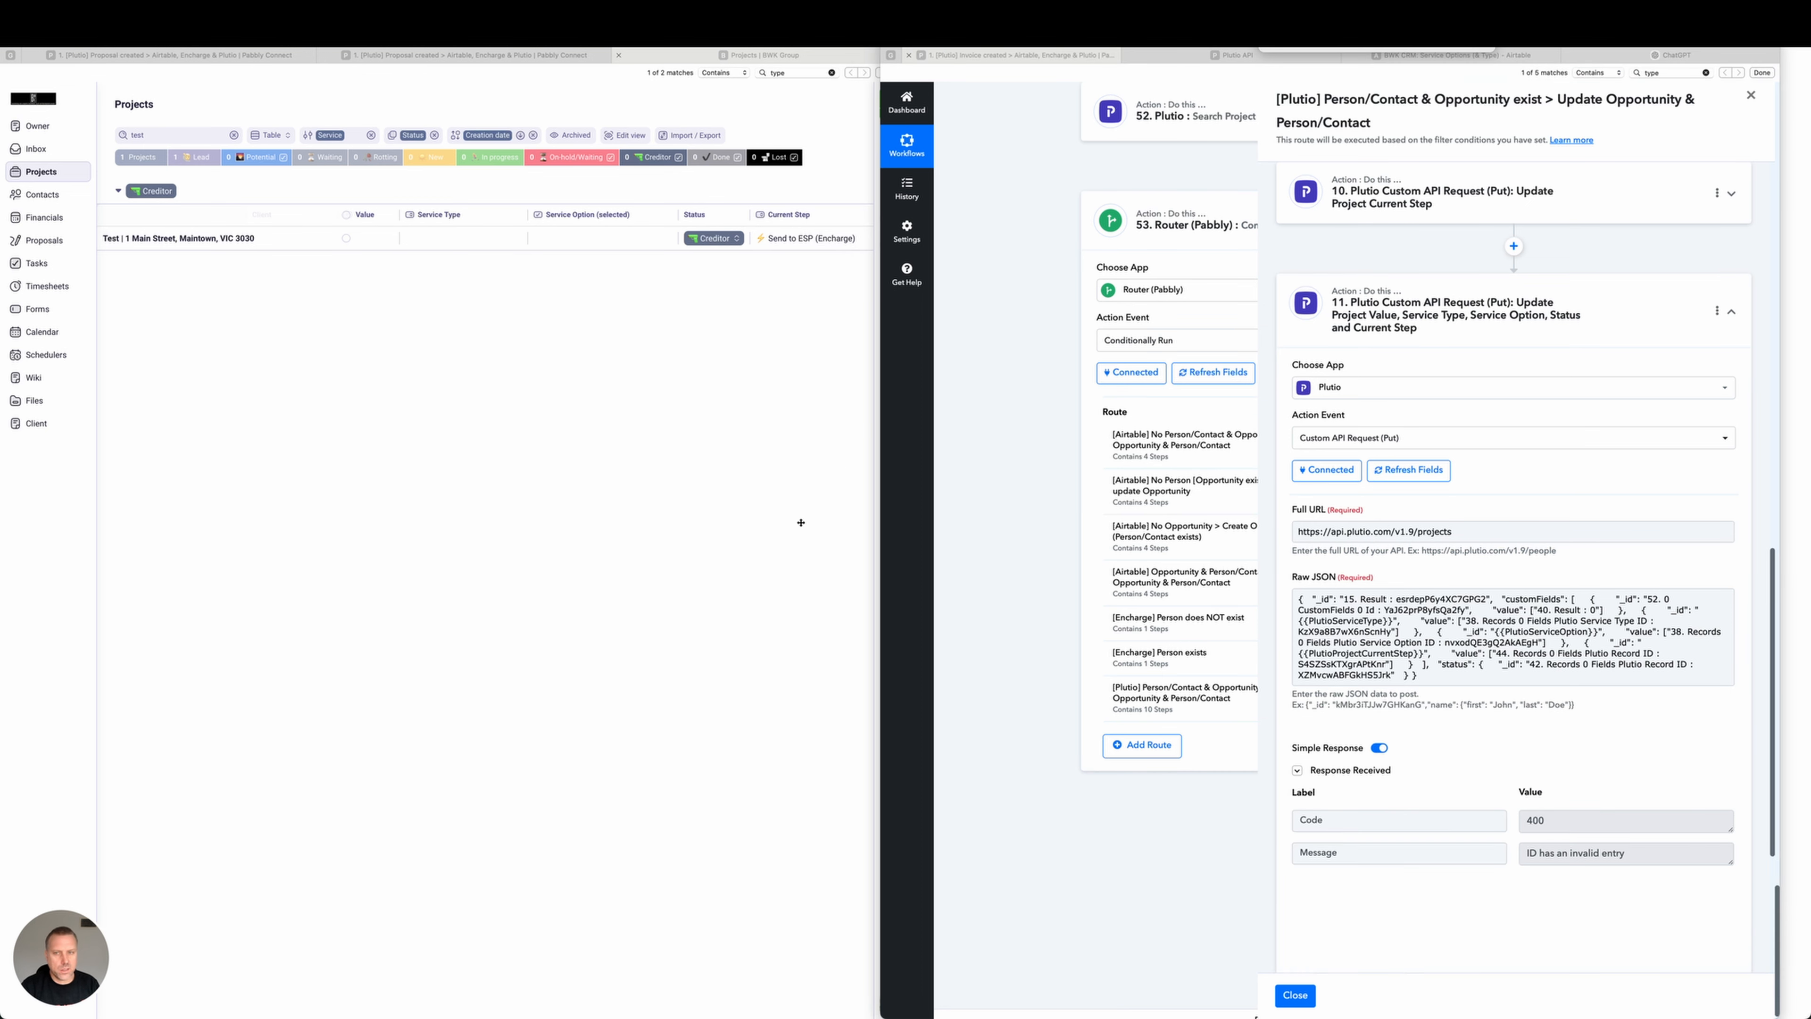
pyautogui.moveTo(745, 584); pyautogui.dragTo(496, 364)
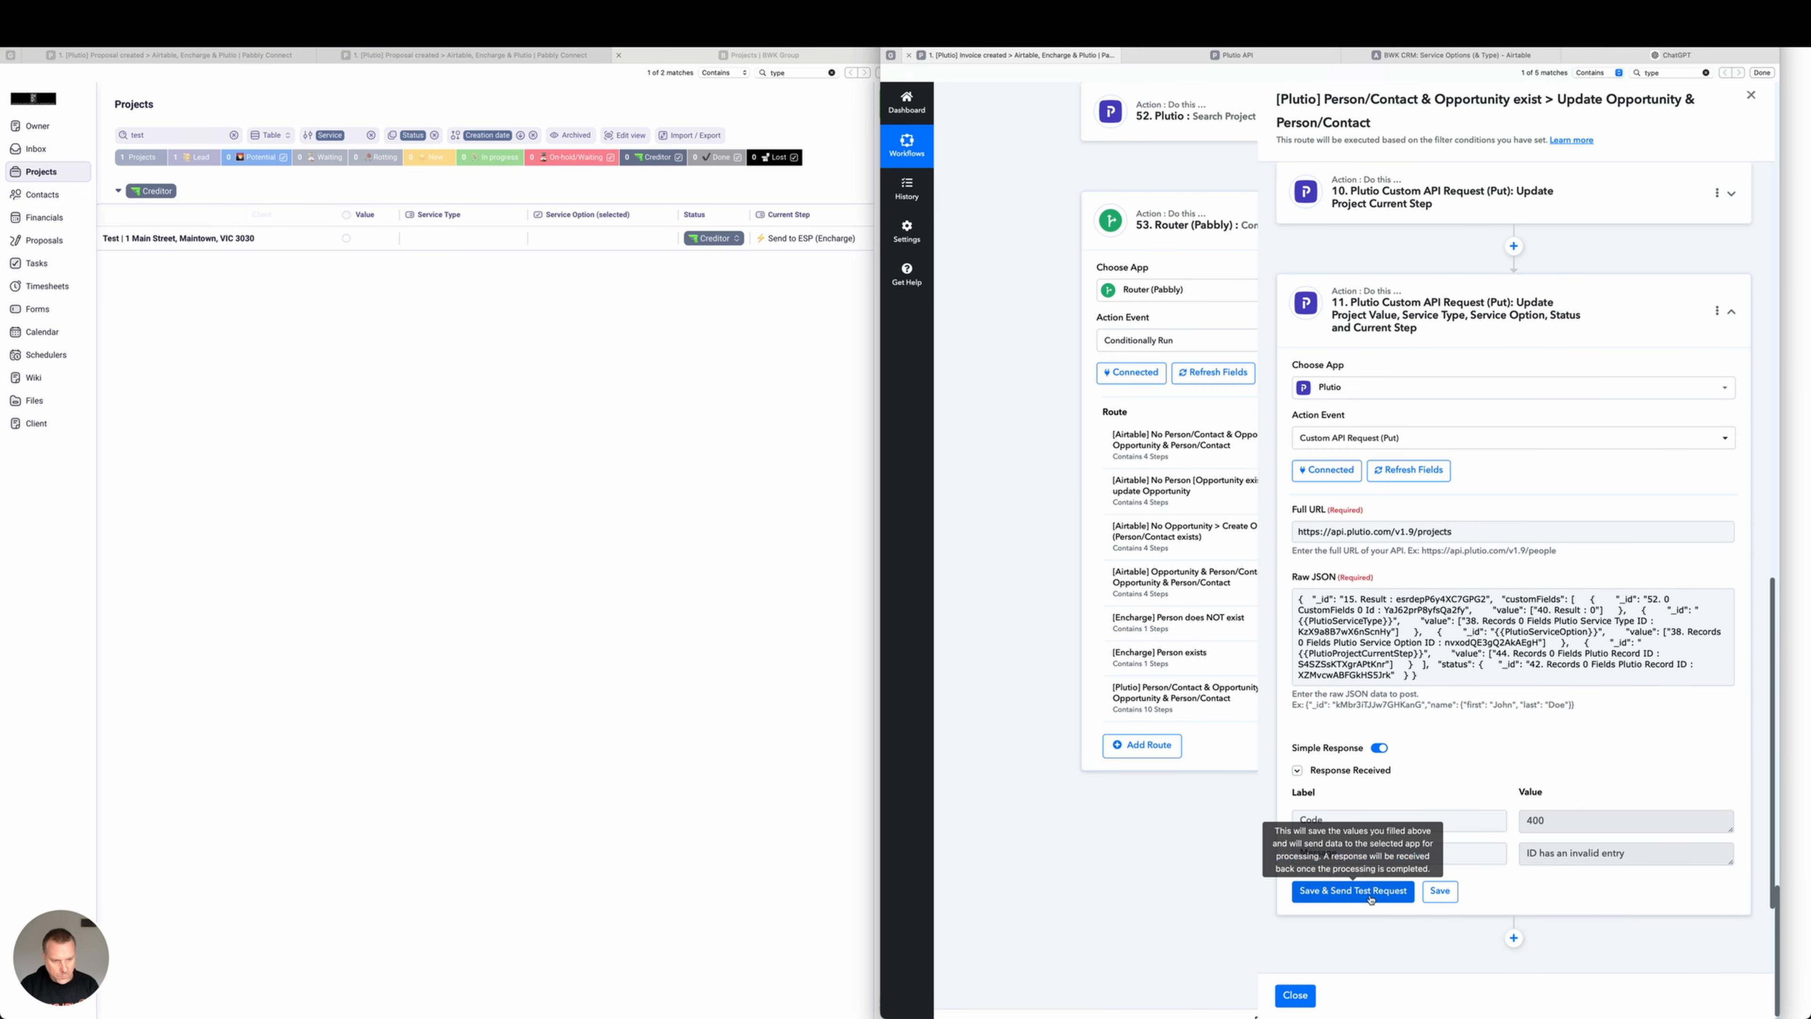
pyautogui.click(1369, 892)
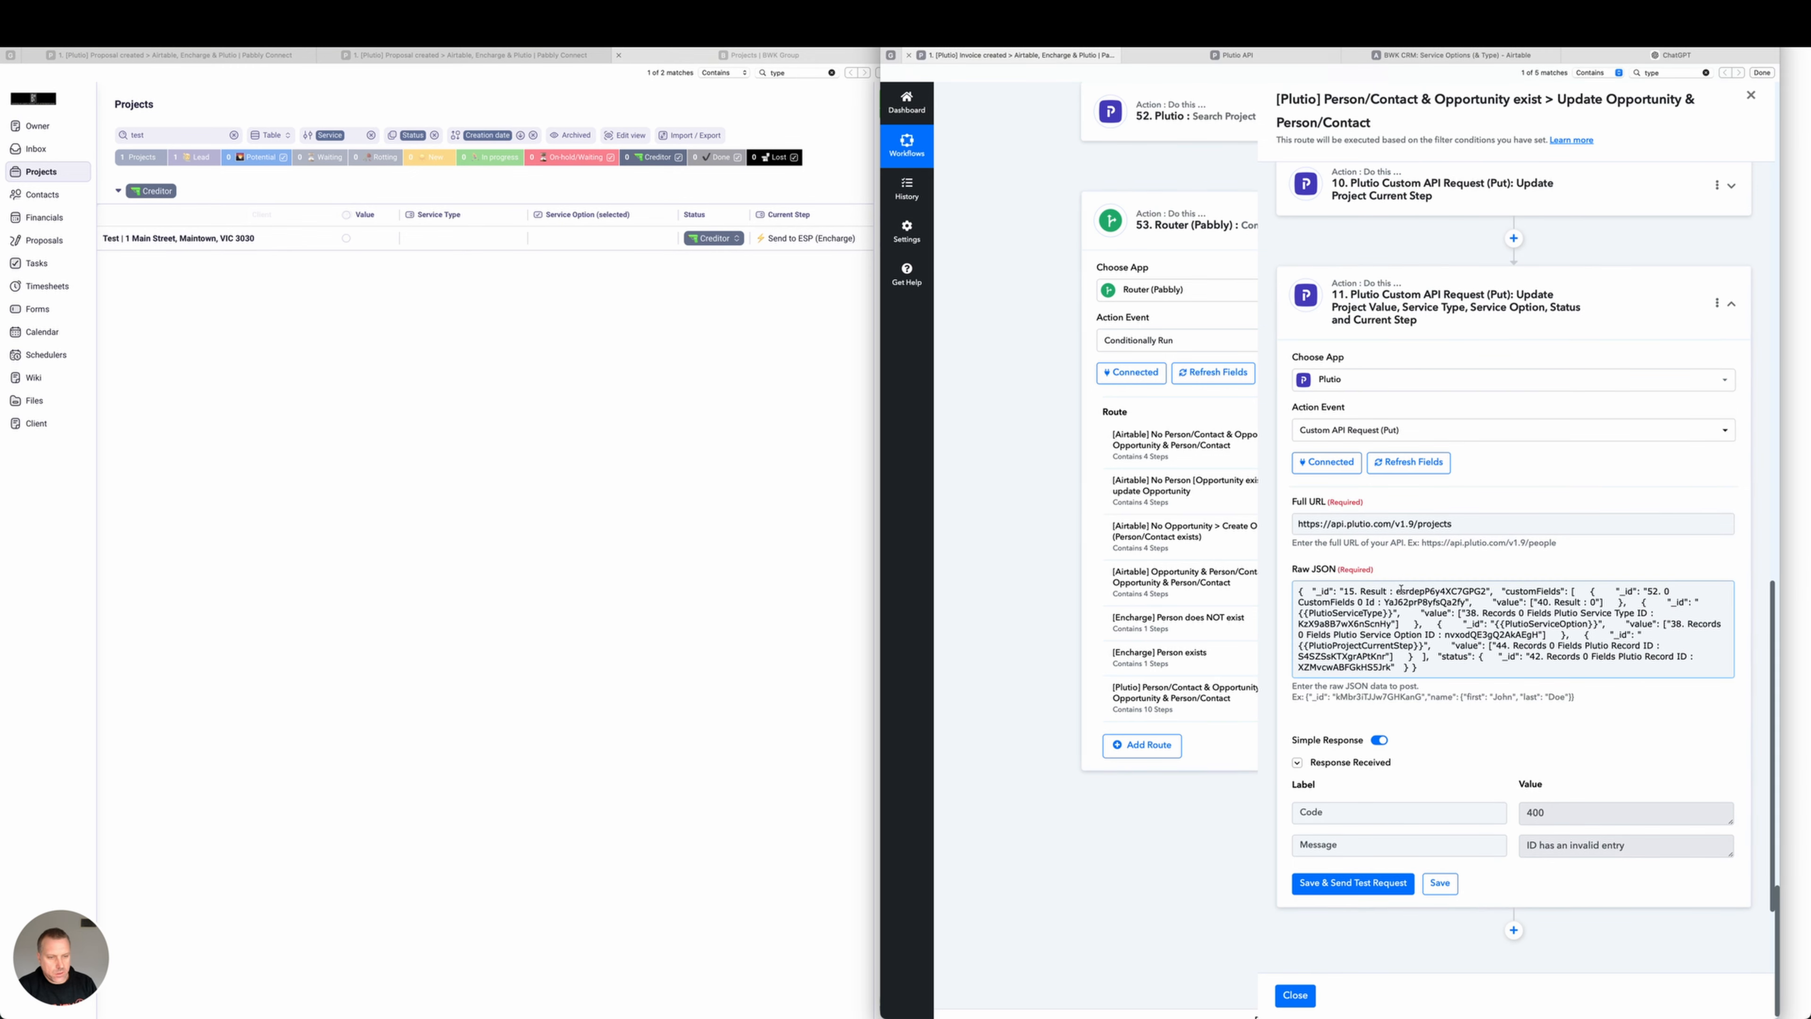
pyautogui.scroll(-2, 1396, 594)
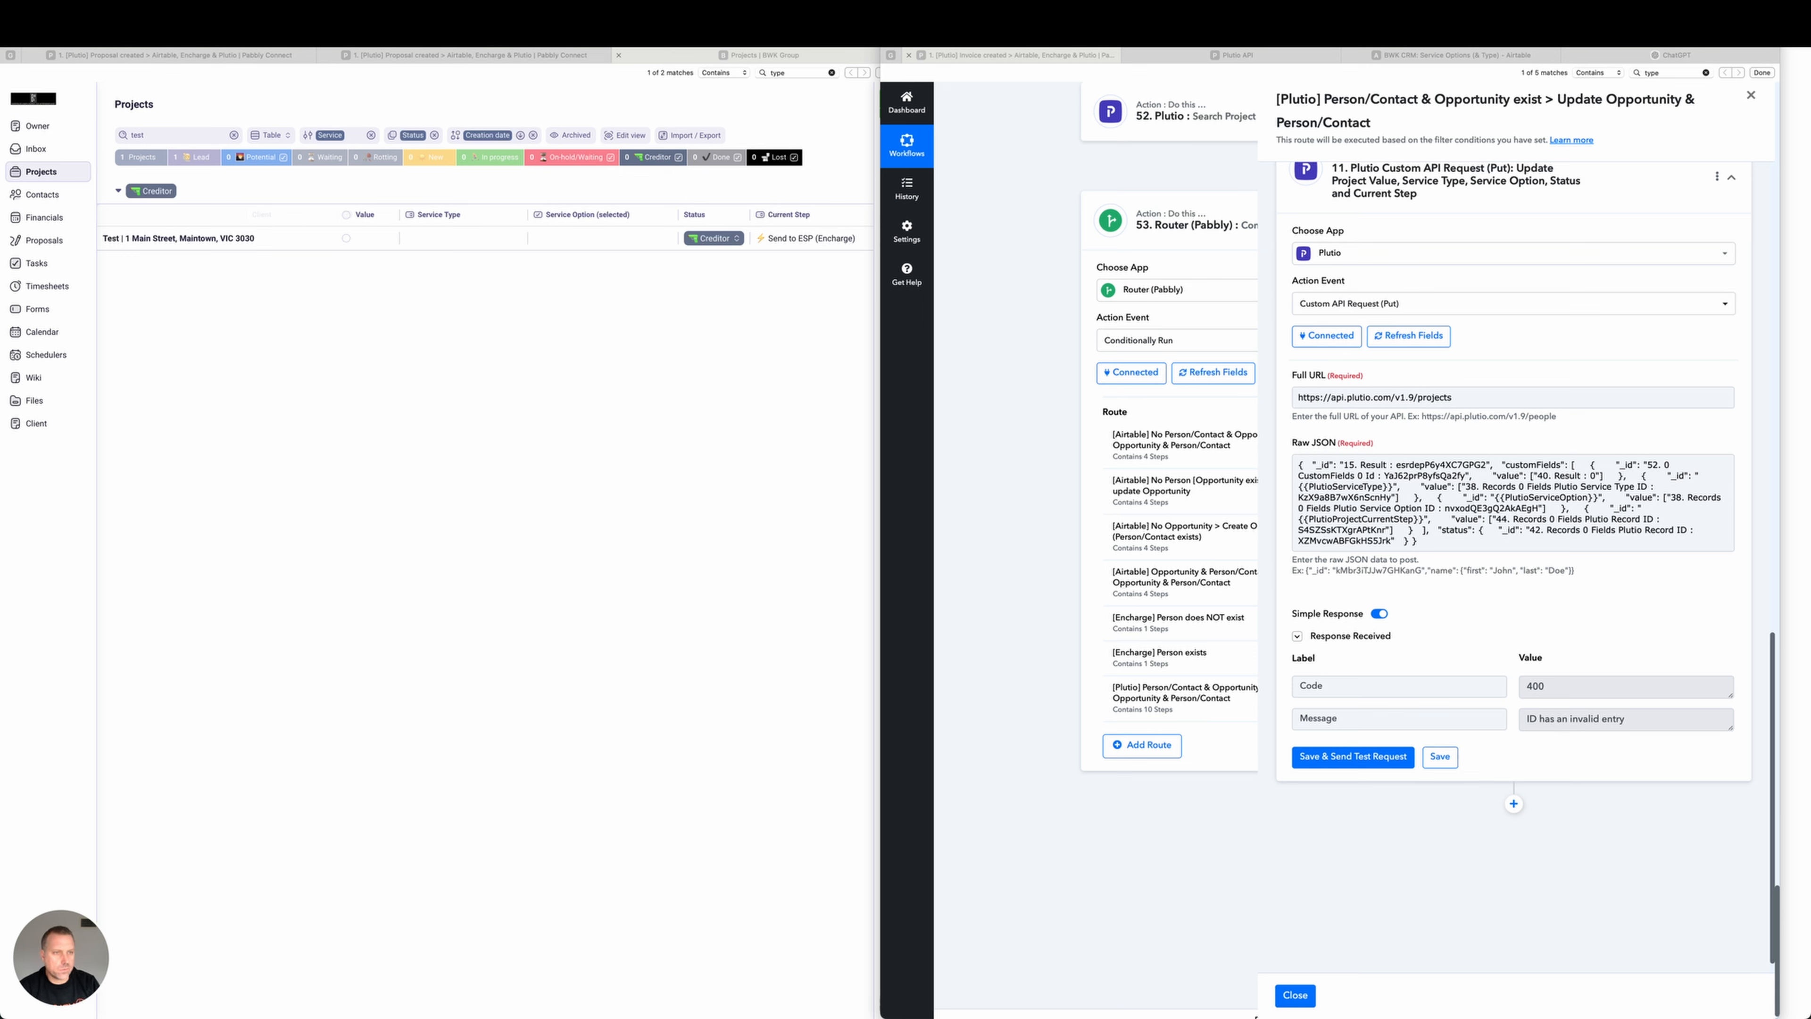
pyautogui.scroll(1, 1419, 746)
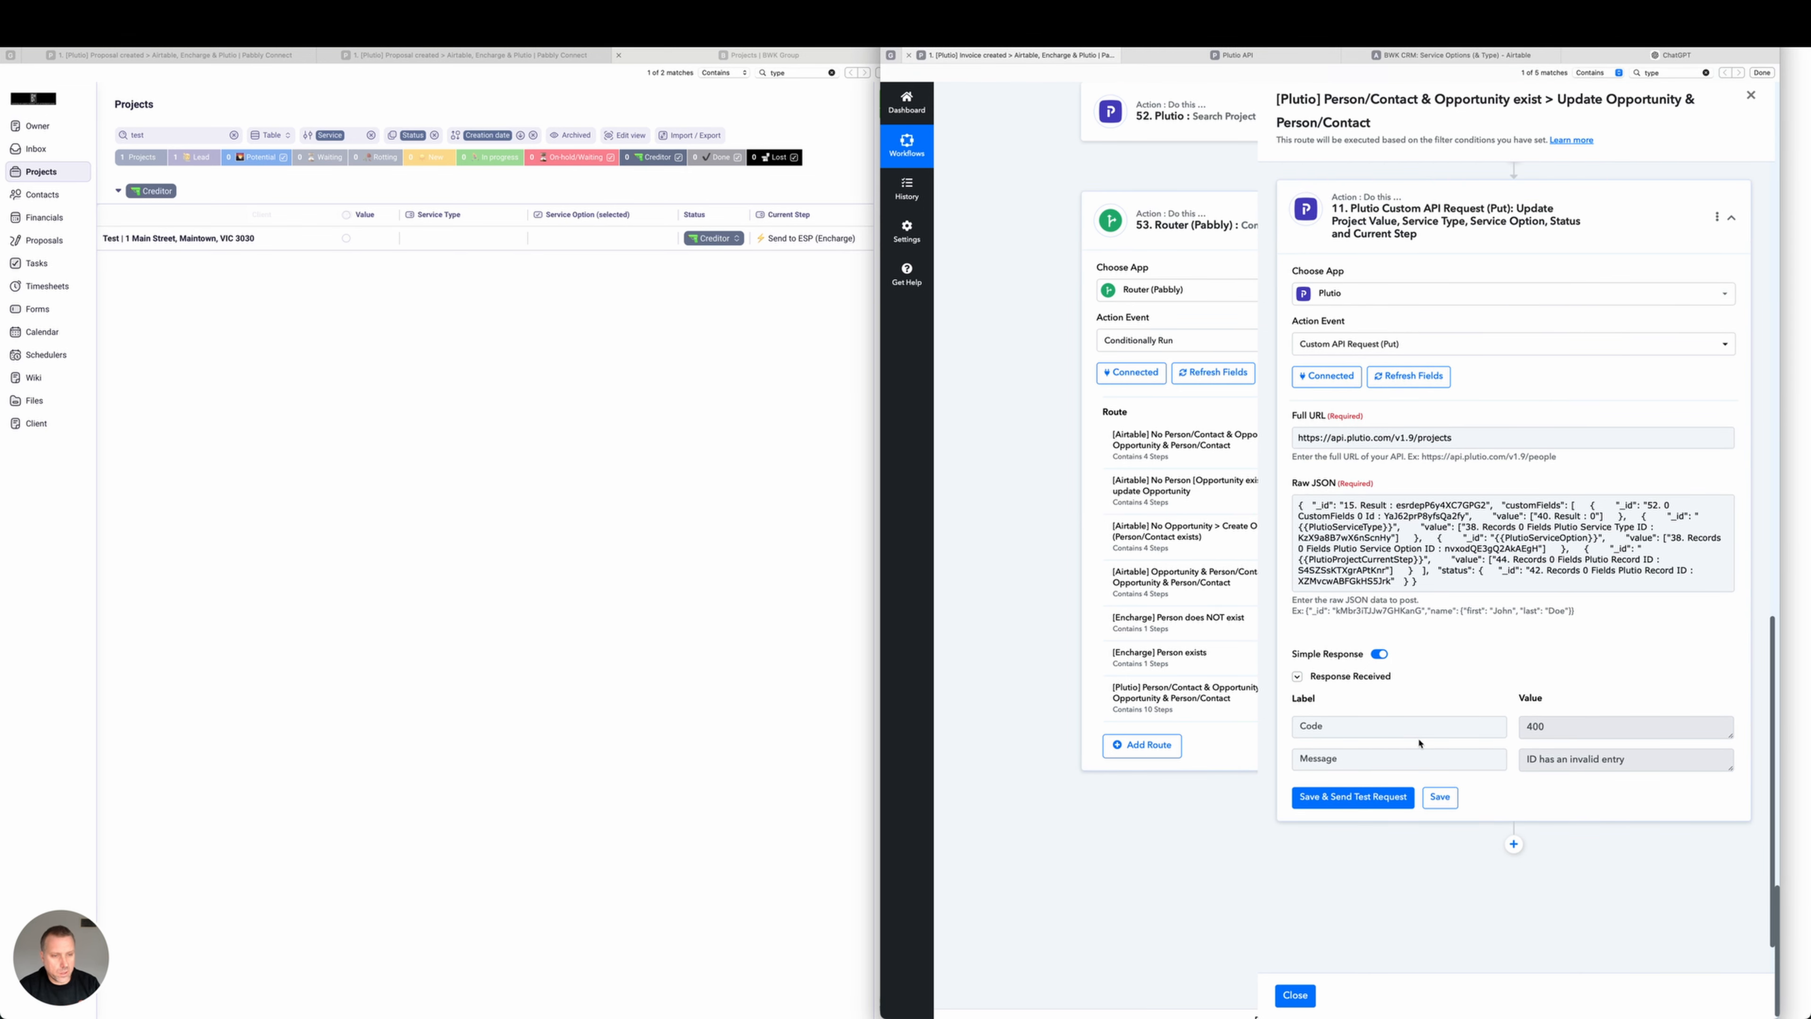
pyautogui.click(1422, 535)
pyautogui.click(1184, 250)
pyautogui.click(1377, 29)
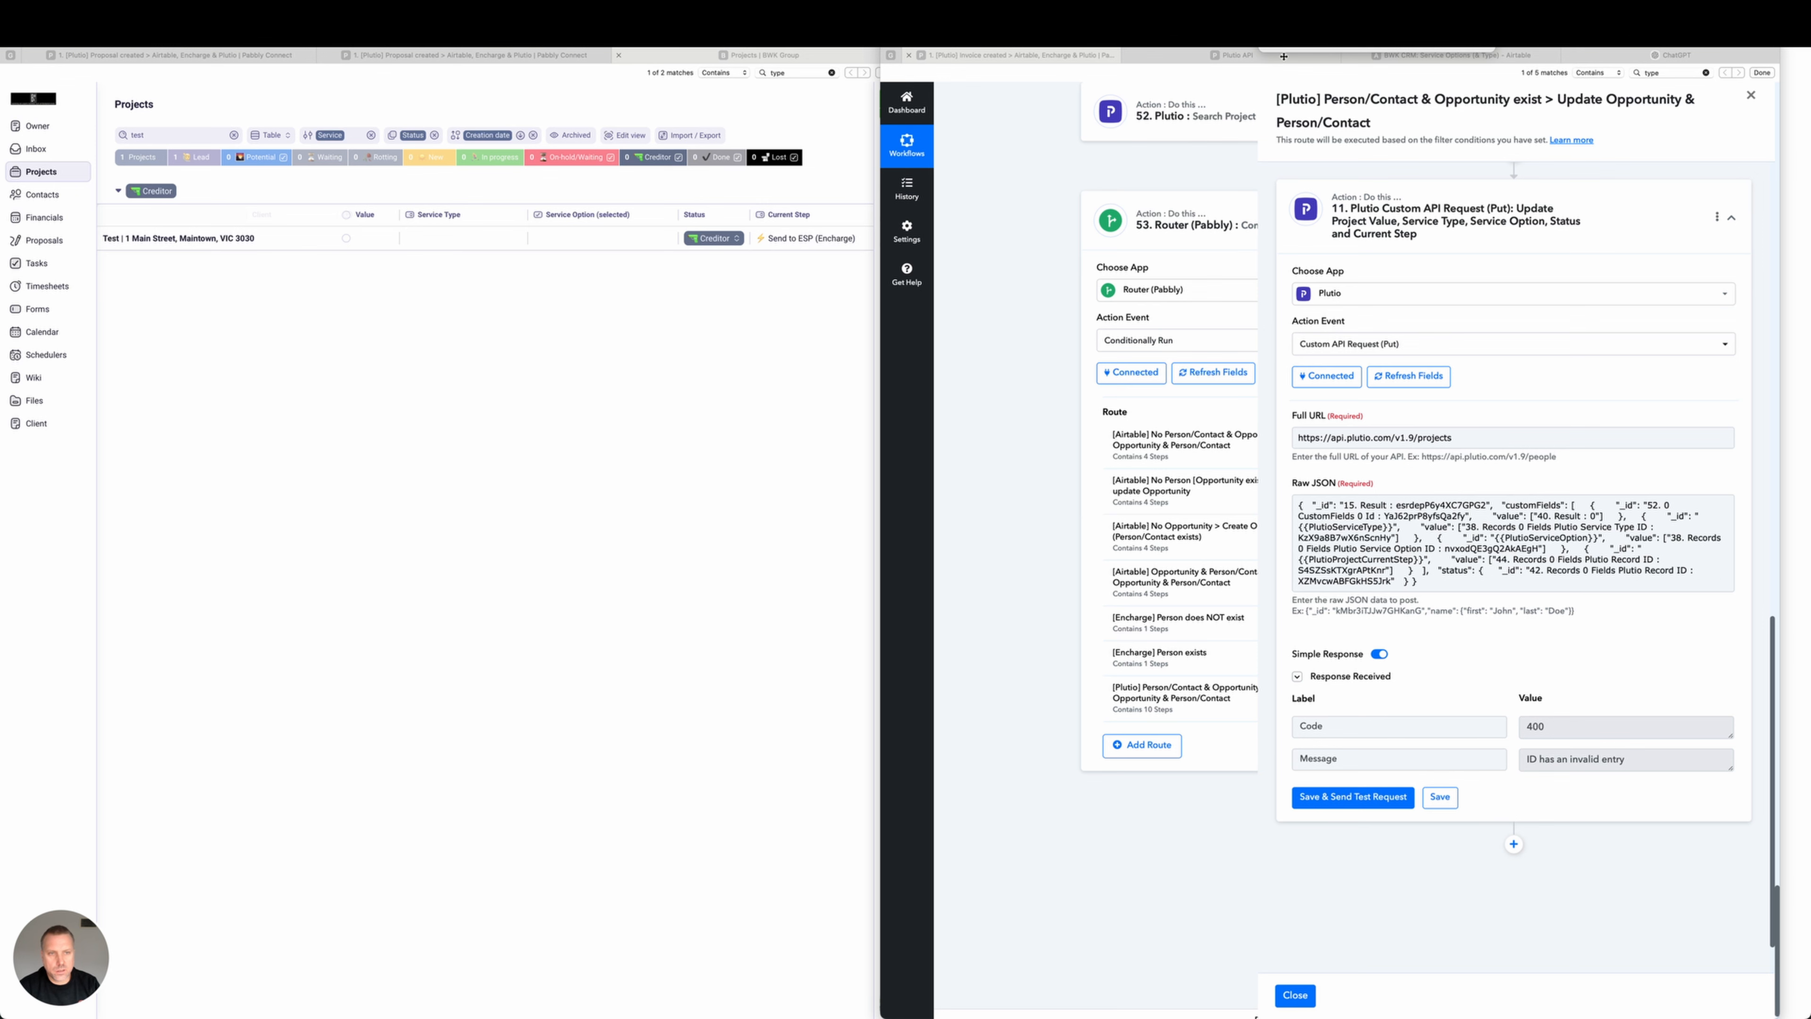
pyautogui.click(1377, 32)
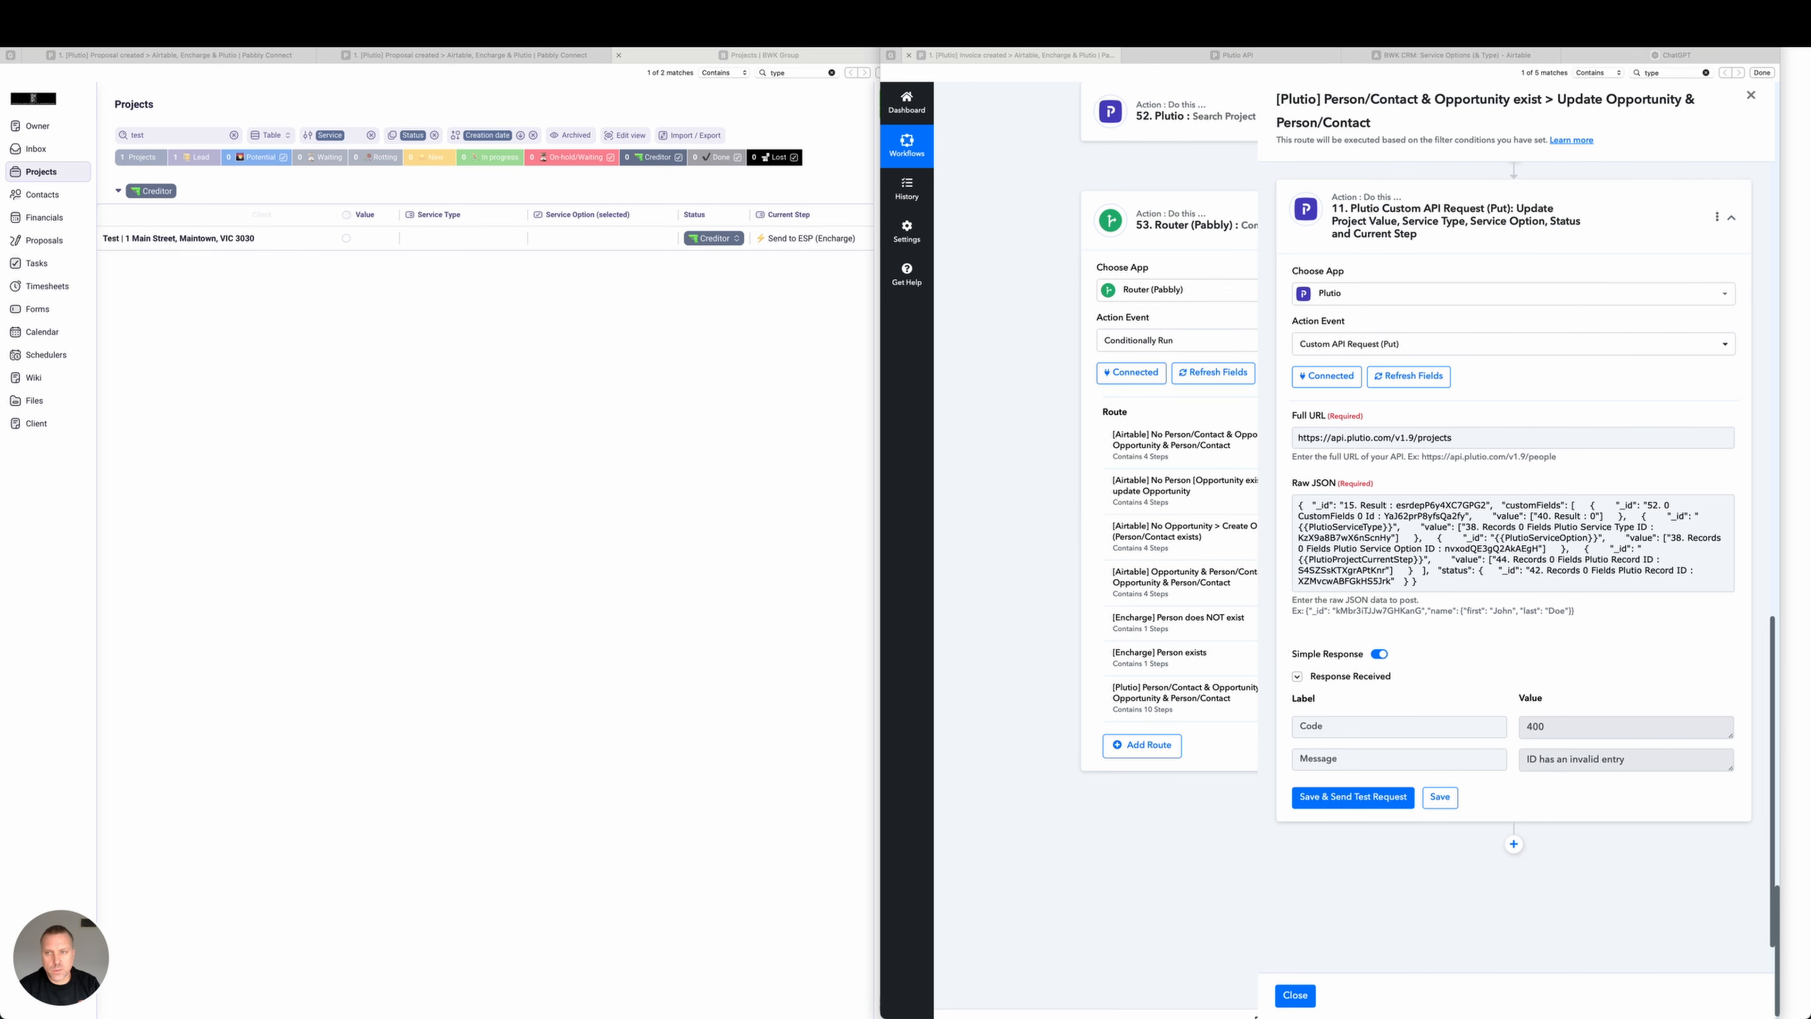
pyautogui.click(1377, 29)
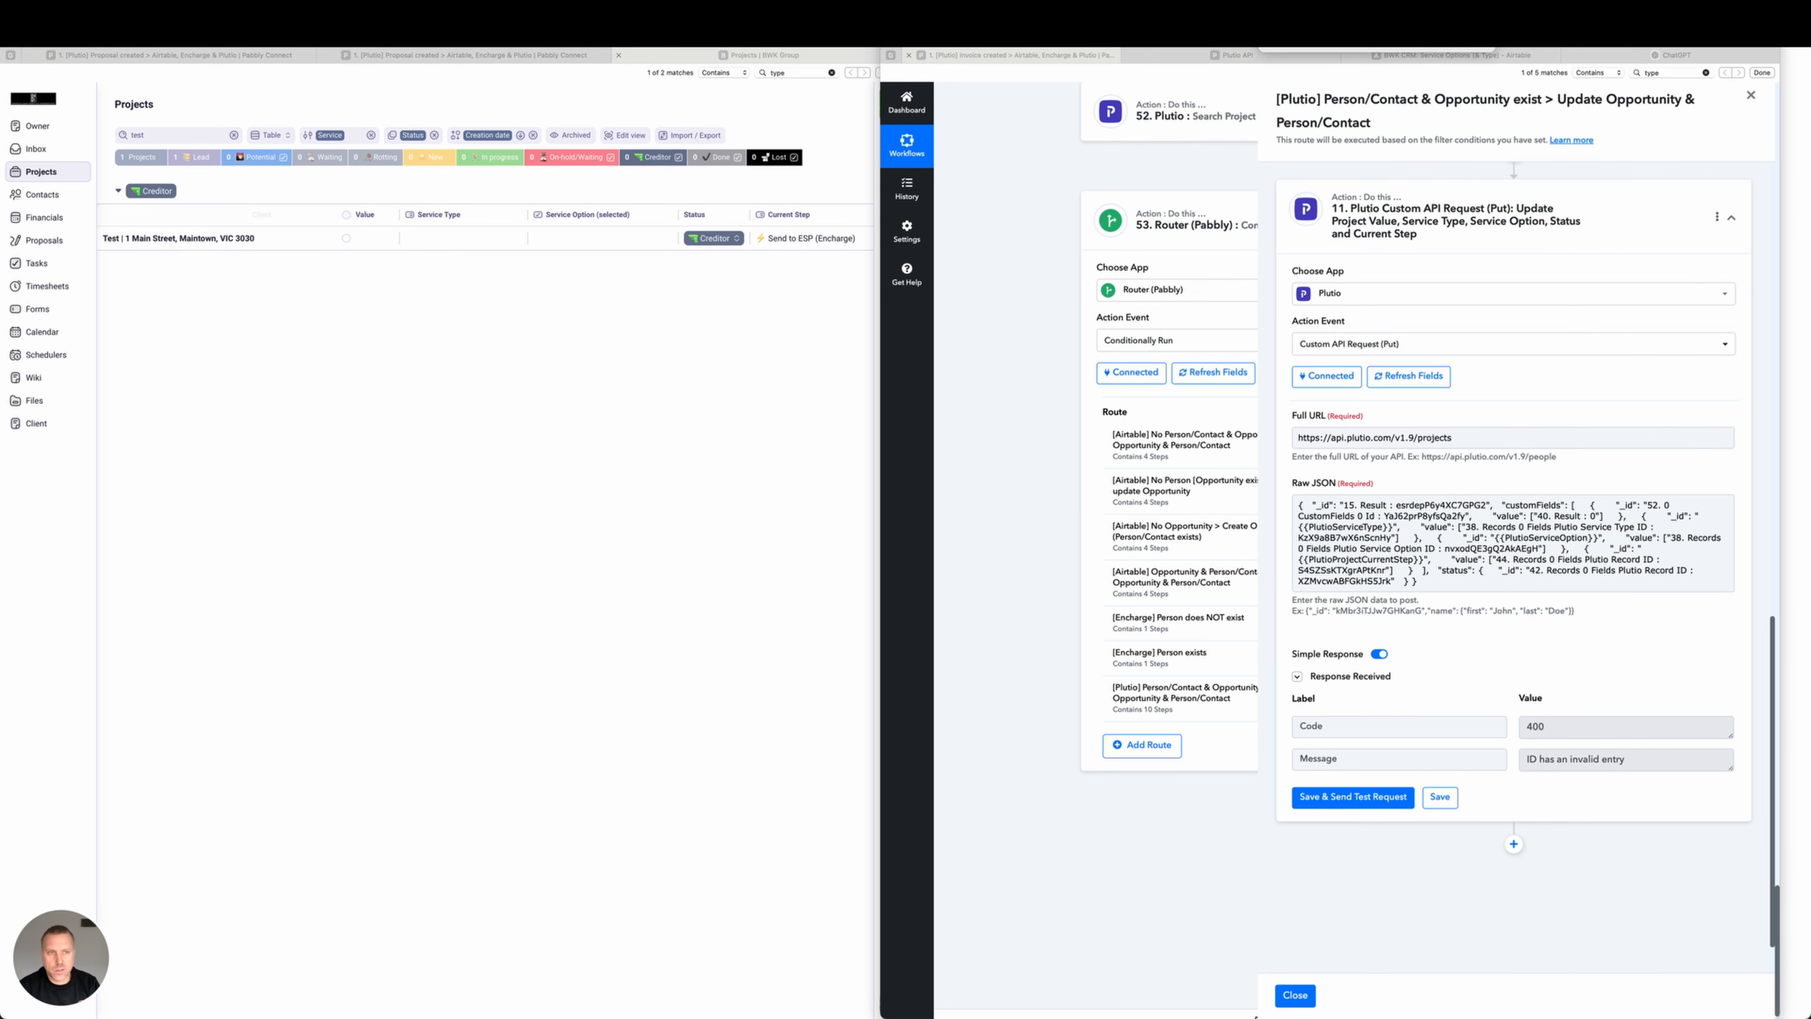
# Switch to the Proposal created workflow and examine the Raw JSON of its combined Service Type, Service Option, Current Step, Value and Status update request.
pyautogui.click(187, 54)
pyautogui.moveTo(807, 465); pyautogui.dragTo(488, 552)
pyautogui.moveTo(479, 559); pyautogui.dragTo(493, 560)
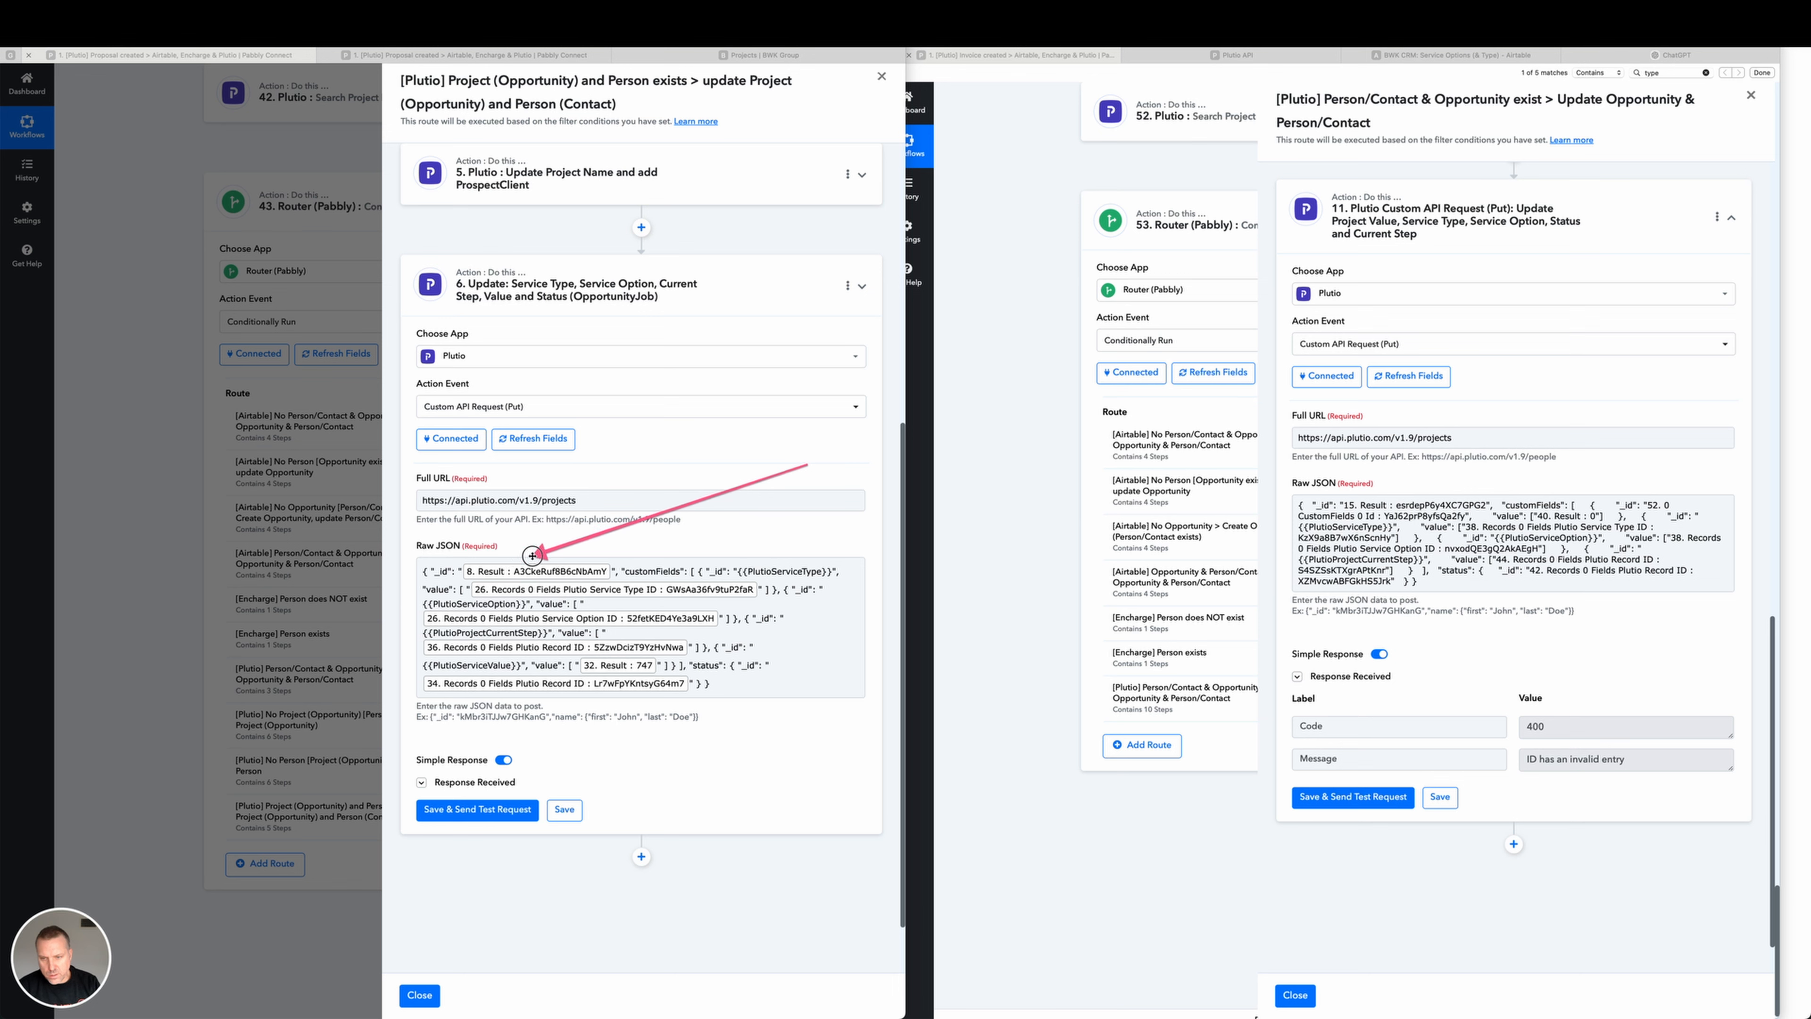
pyautogui.moveTo(537, 522)
pyautogui.mouseDown()
pyautogui.moveTo(522, 564)
pyautogui.moveTo(619, 580)
pyautogui.mouseUp()
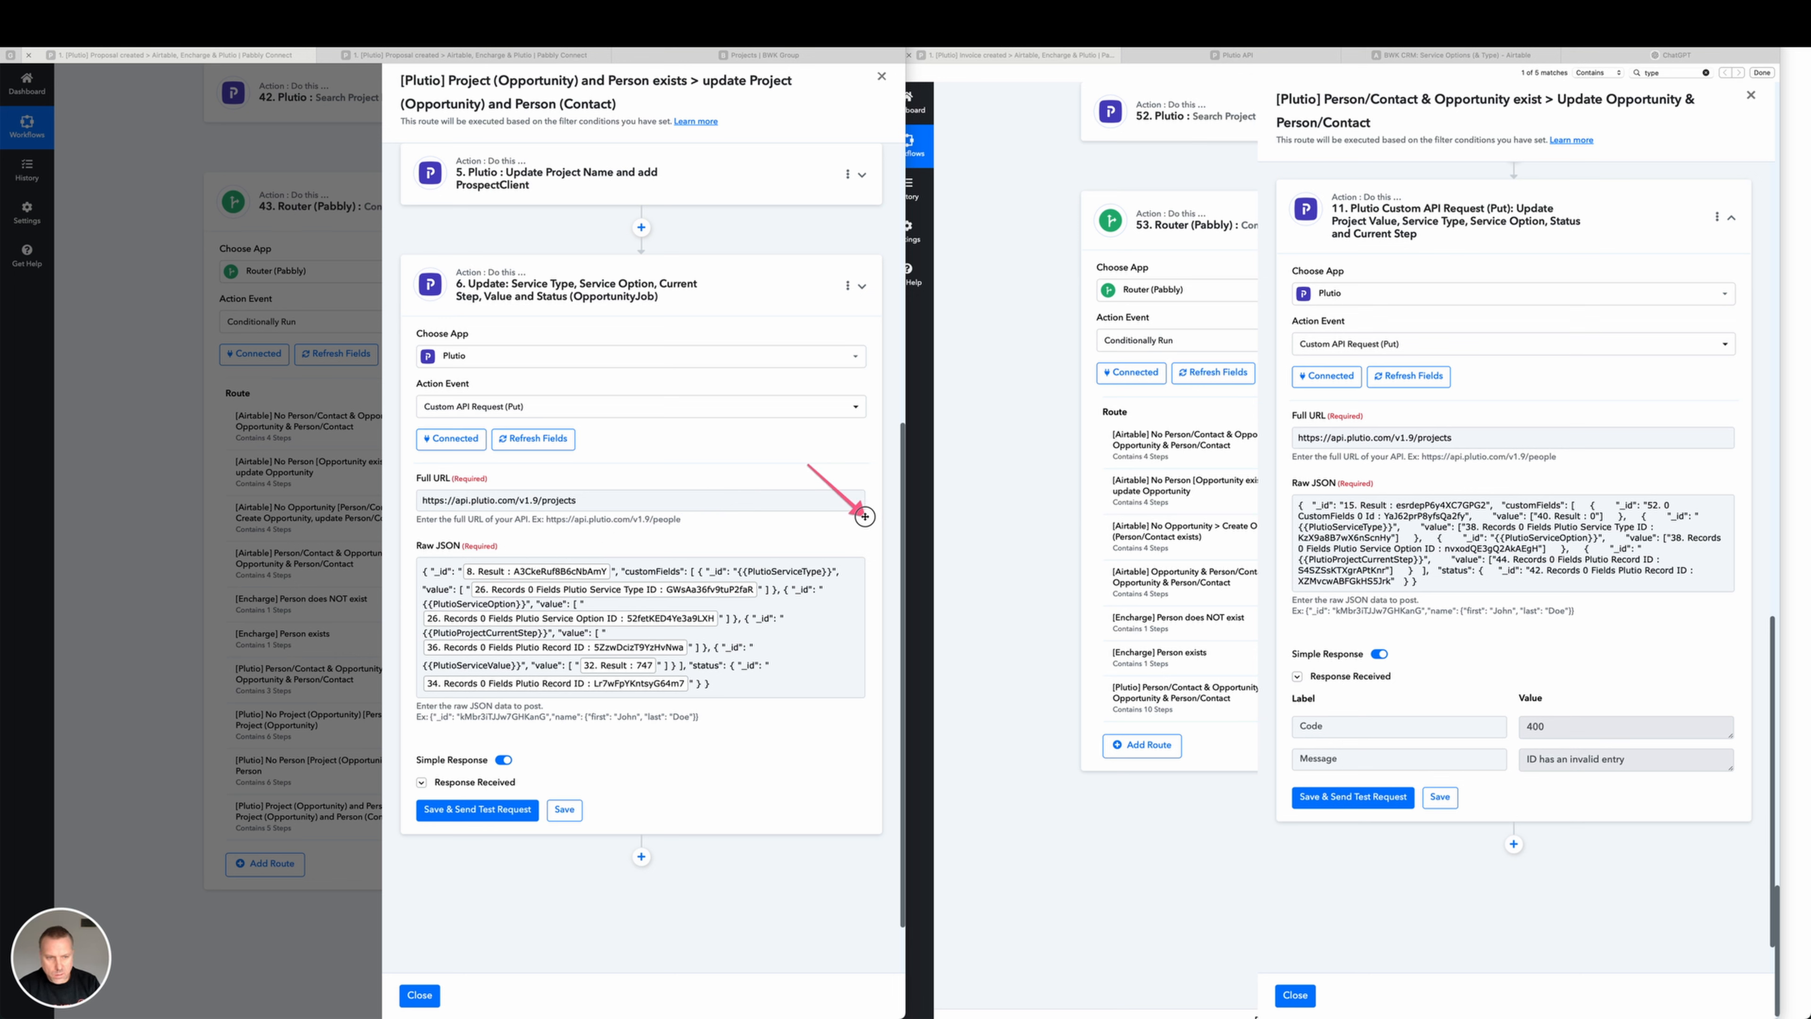
pyautogui.moveTo(808, 464)
pyautogui.mouseDown()
pyautogui.moveTo(462, 563)
pyautogui.moveTo(572, 577)
pyautogui.moveTo(524, 560)
pyautogui.moveTo(704, 557)
pyautogui.moveTo(1089, 461)
pyautogui.moveTo(1365, 494)
pyautogui.moveTo(1305, 464)
pyautogui.moveTo(1344, 481)
pyautogui.moveTo(1334, 503)
pyautogui.moveTo(1399, 508)
pyautogui.moveTo(861, 473)
pyautogui.moveTo(515, 563)
pyautogui.moveTo(926, 511)
pyautogui.moveTo(1160, 524)
pyautogui.moveTo(1109, 489)
pyautogui.moveTo(986, 473)
pyautogui.mouseUp()
pyautogui.press('Delete')
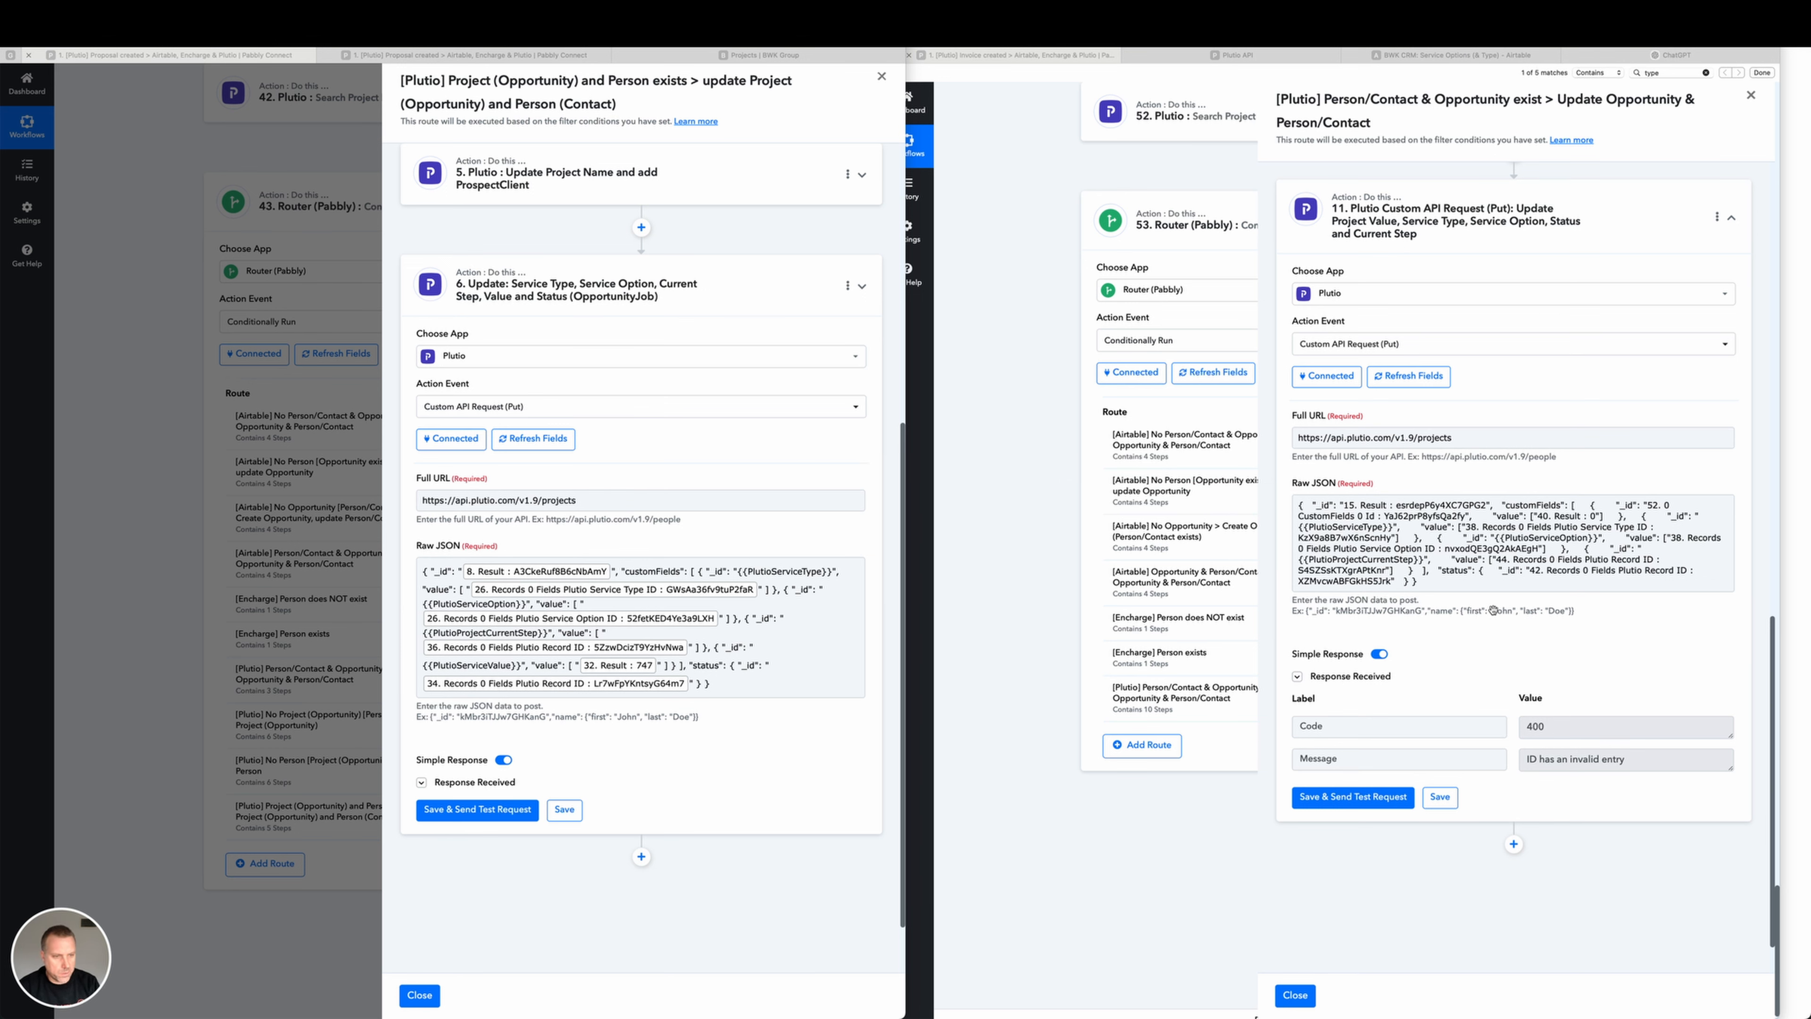
# Replace the plain-text project ID in the new combined request's Raw JSON with the mapped "15. Result" from Plutio Project ID (OpportunityJob).
pyautogui.click(1488, 506)
pyautogui.click(1487, 507)
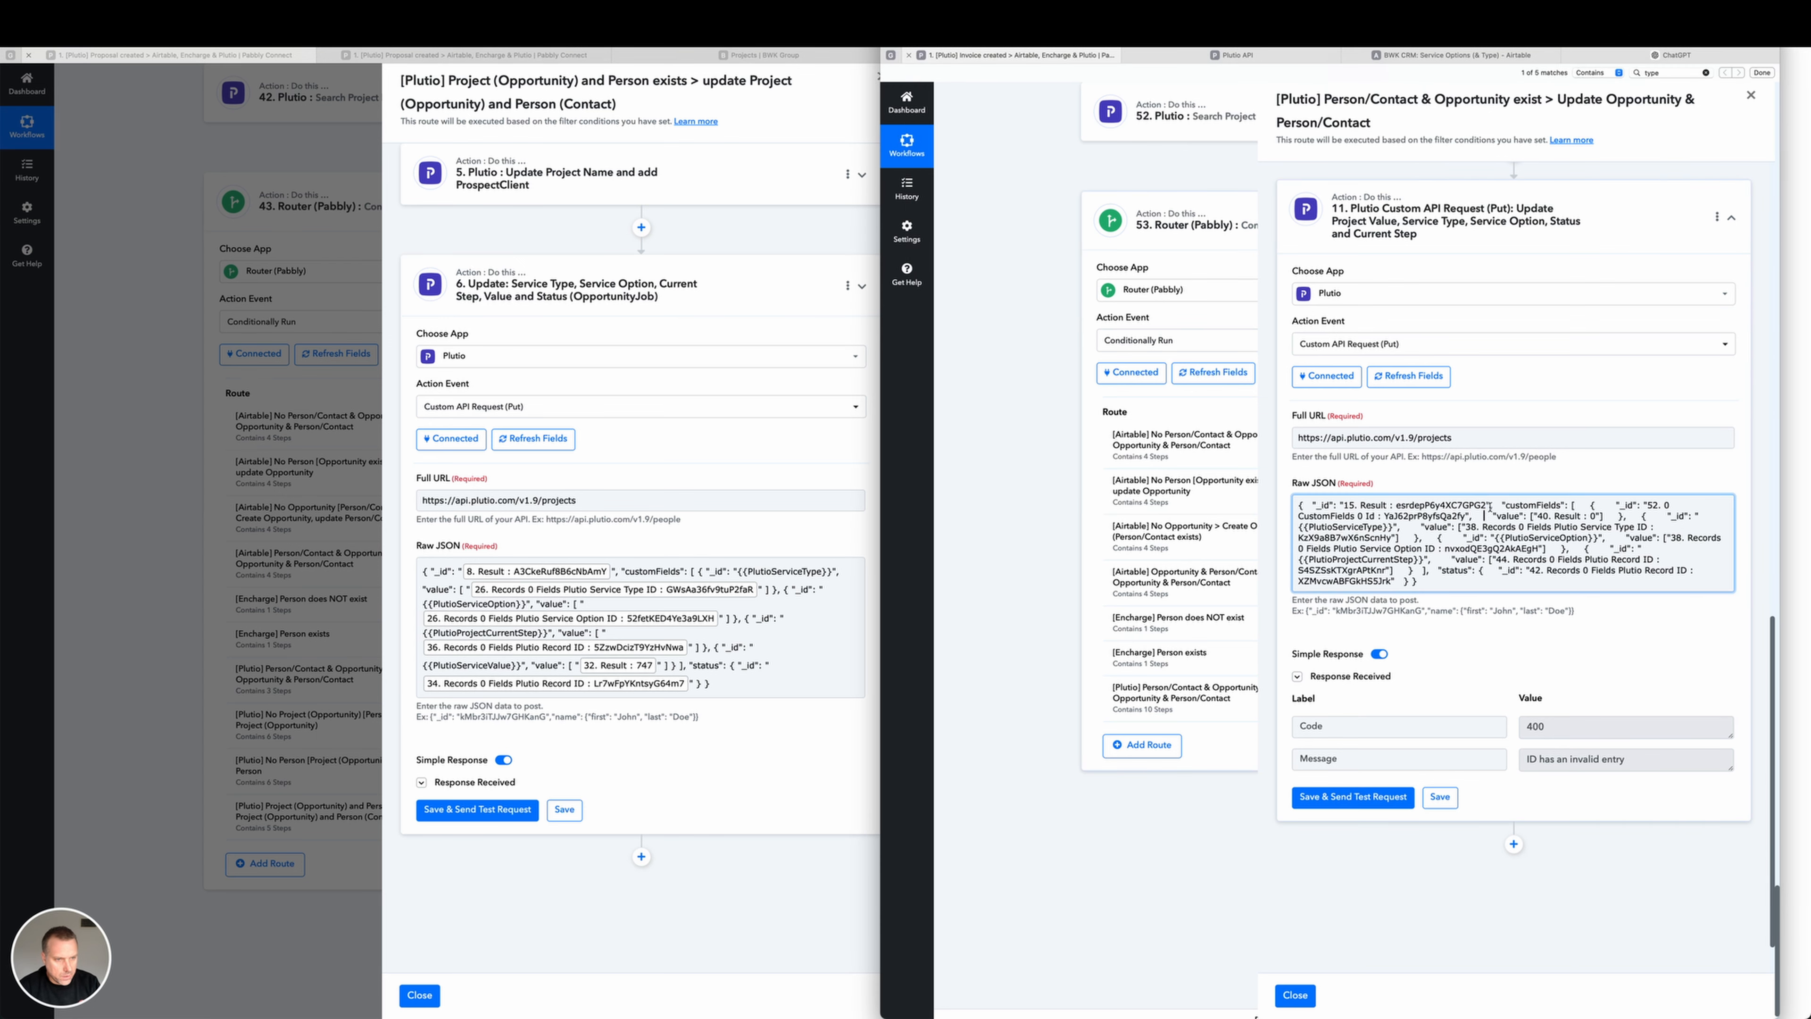
pyautogui.click(1480, 506)
pyautogui.moveTo(1397, 507); pyautogui.dragTo(1485, 506)
pyautogui.hotkey('ctrl', 'c')
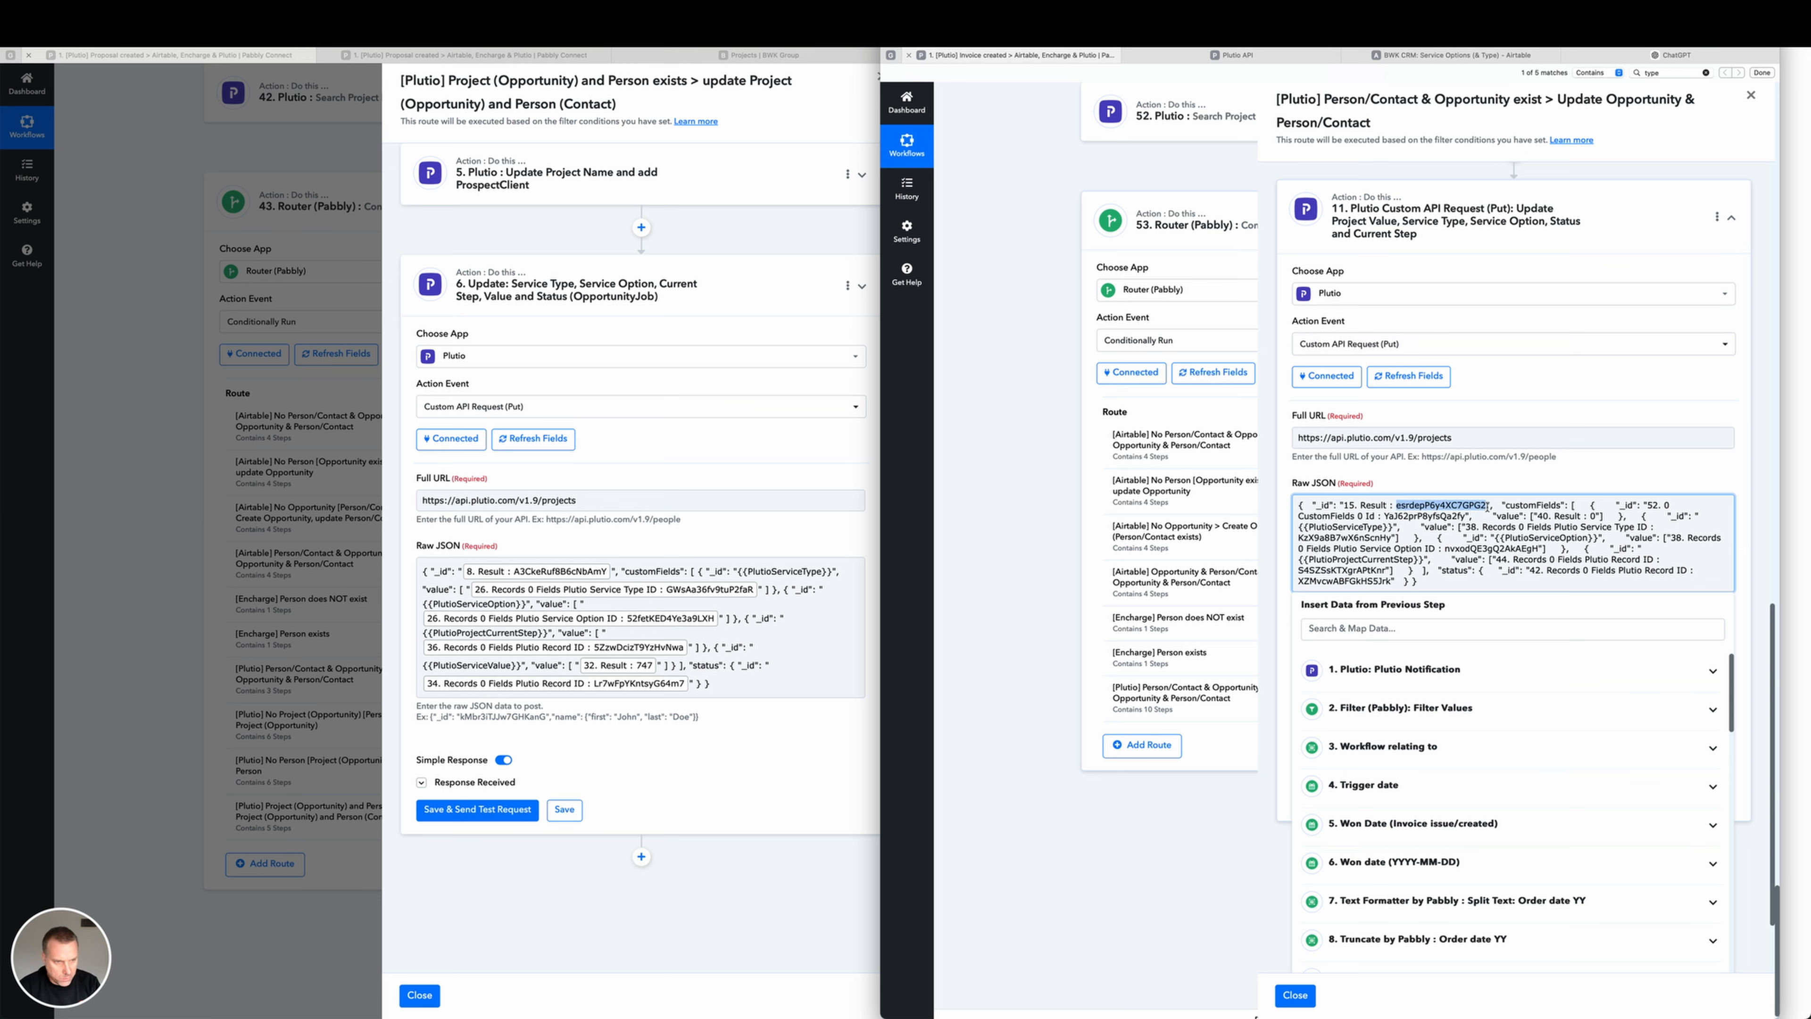
pyautogui.click(1487, 506)
pyautogui.click(1348, 506)
pyautogui.moveTo(1488, 506); pyautogui.dragTo(1345, 505)
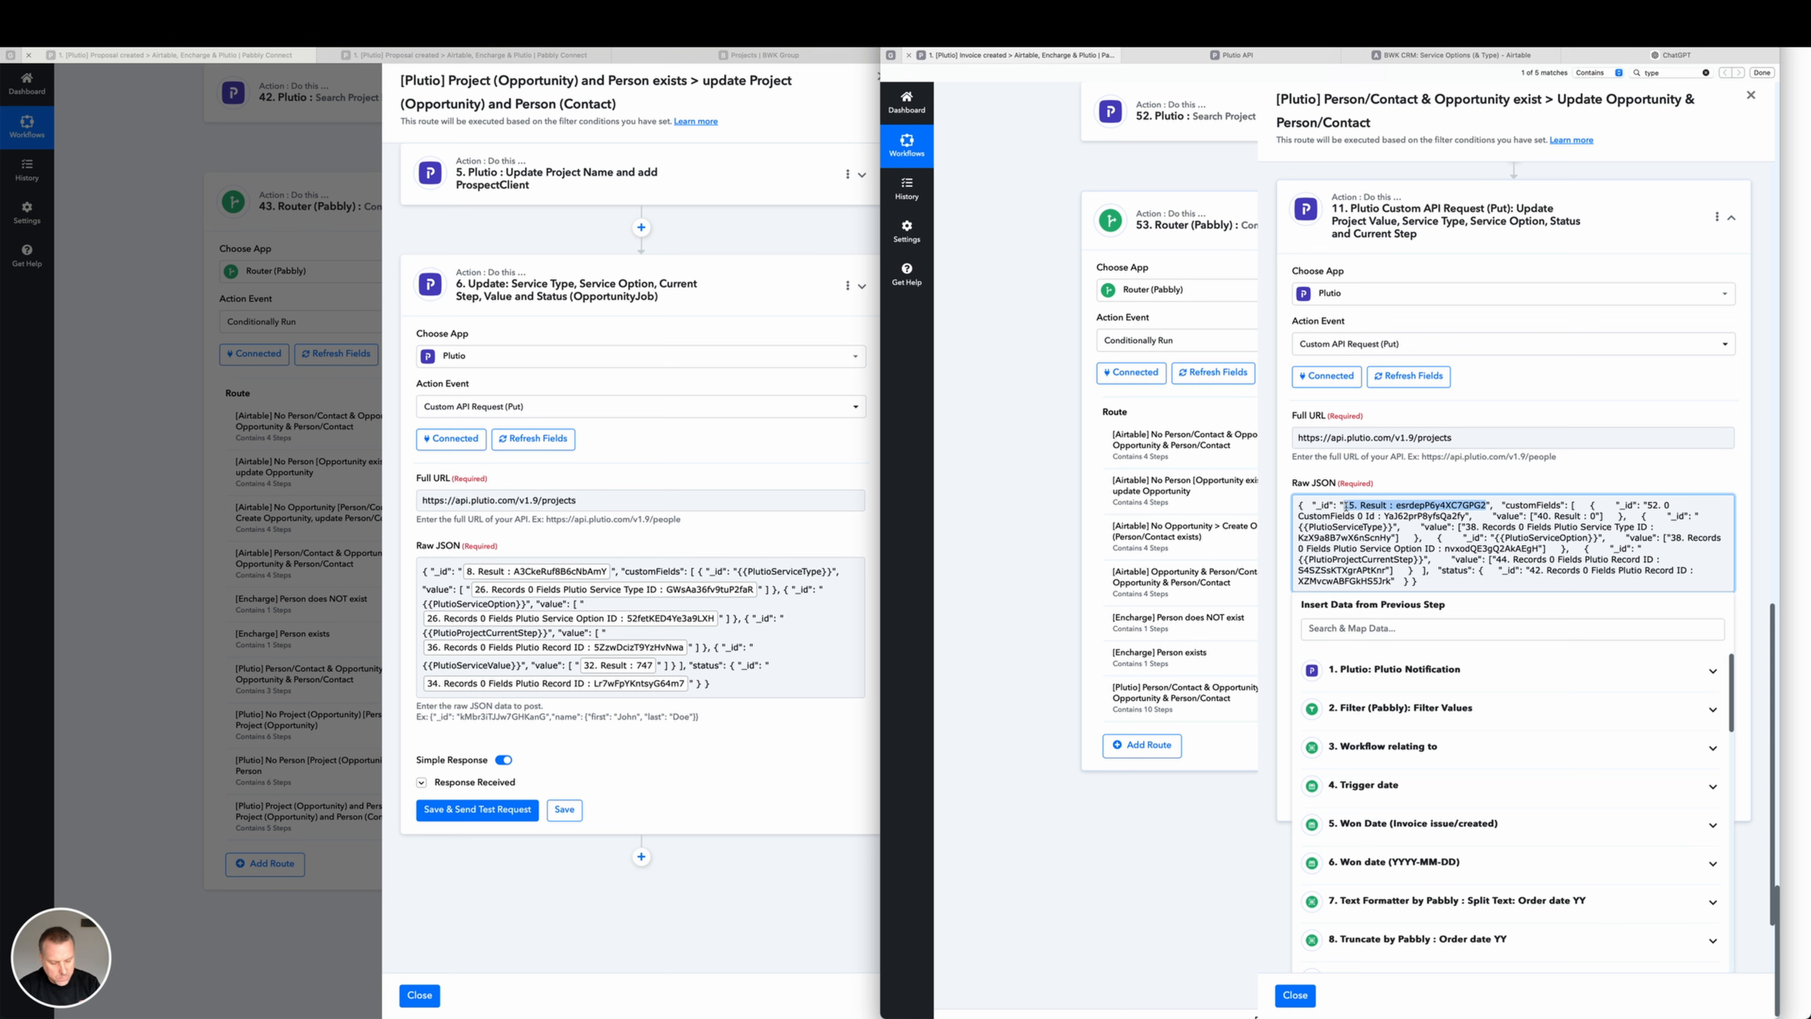
pyautogui.press('BackSpace')
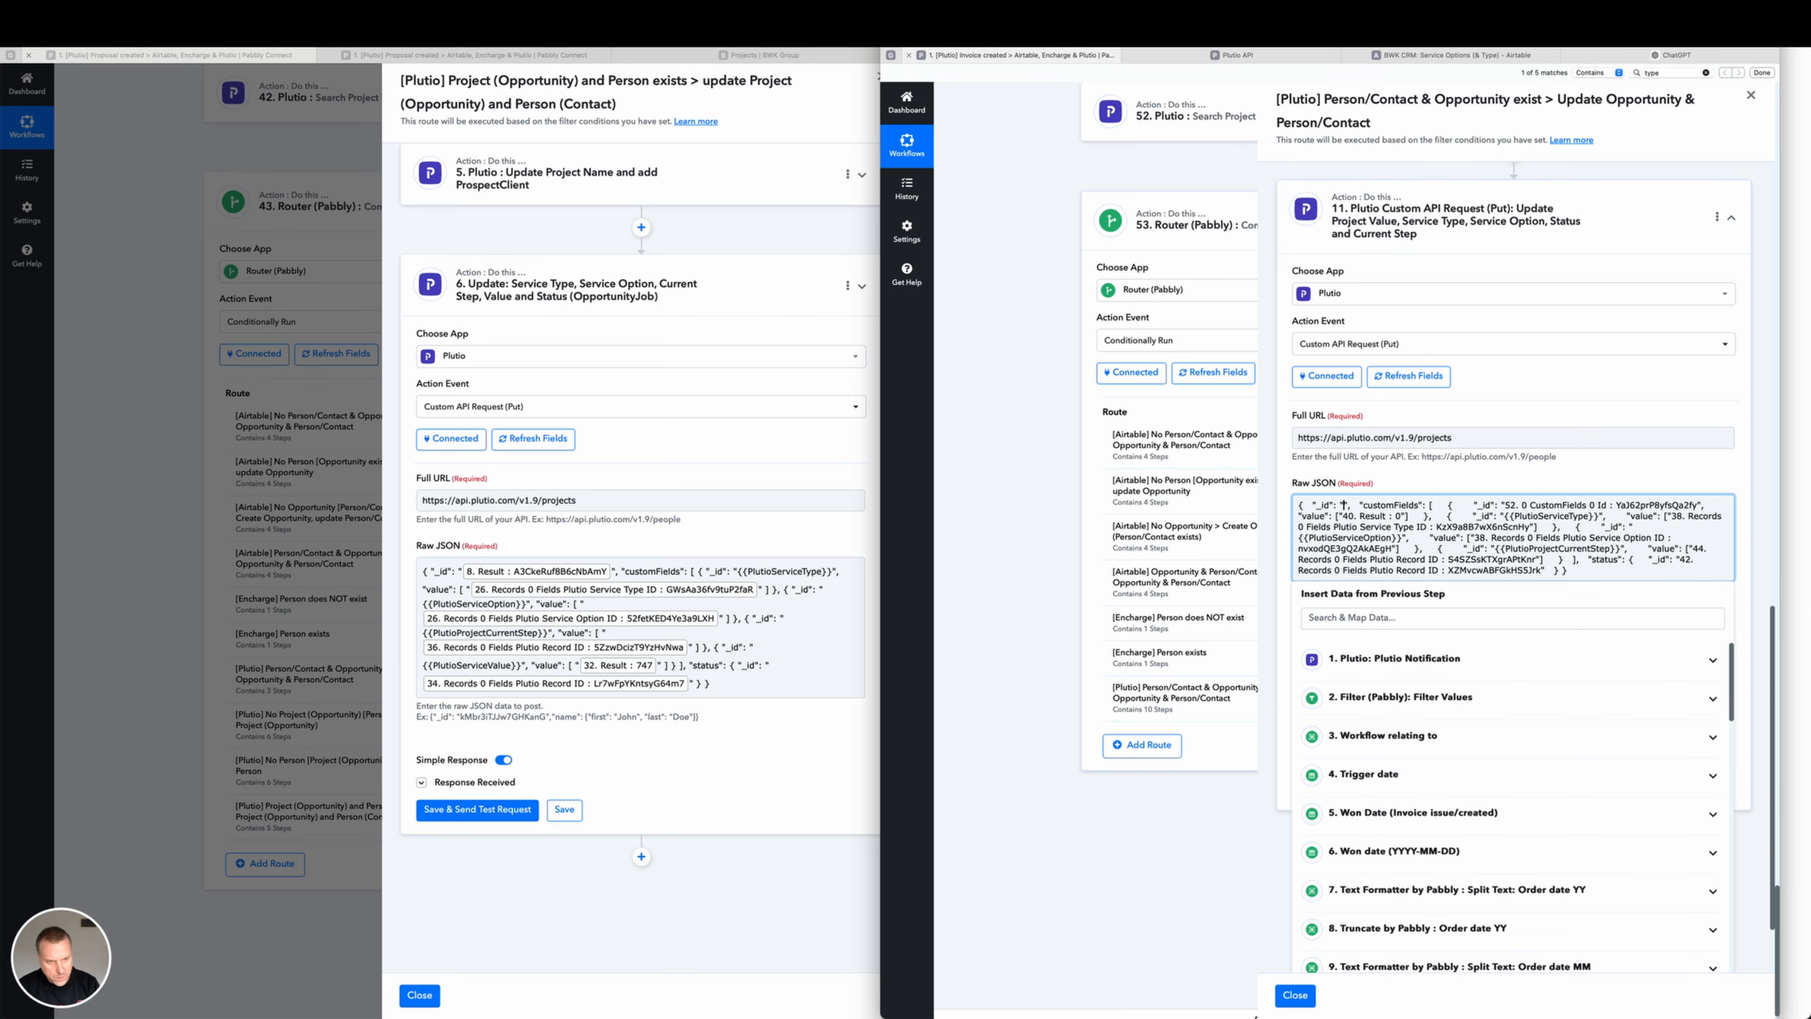
pyautogui.click(1338, 615)
pyautogui.hotkey('ctrl', 'v')
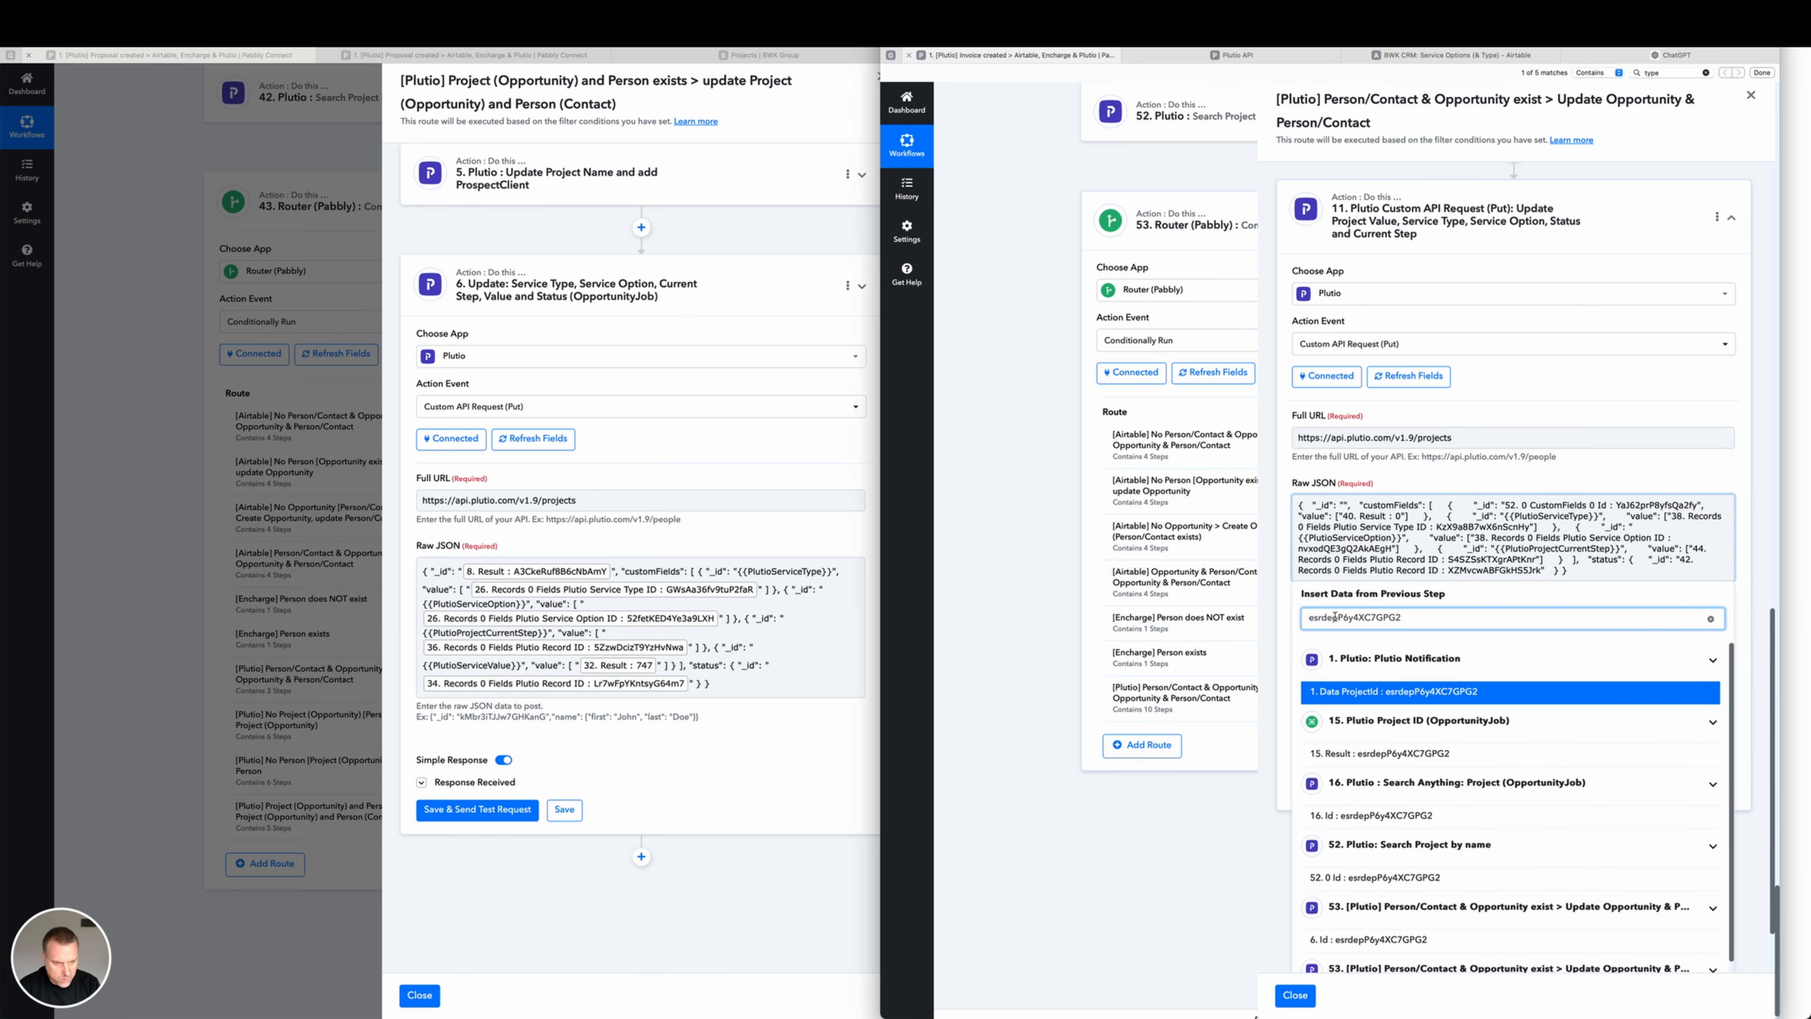
pyautogui.click(1377, 756)
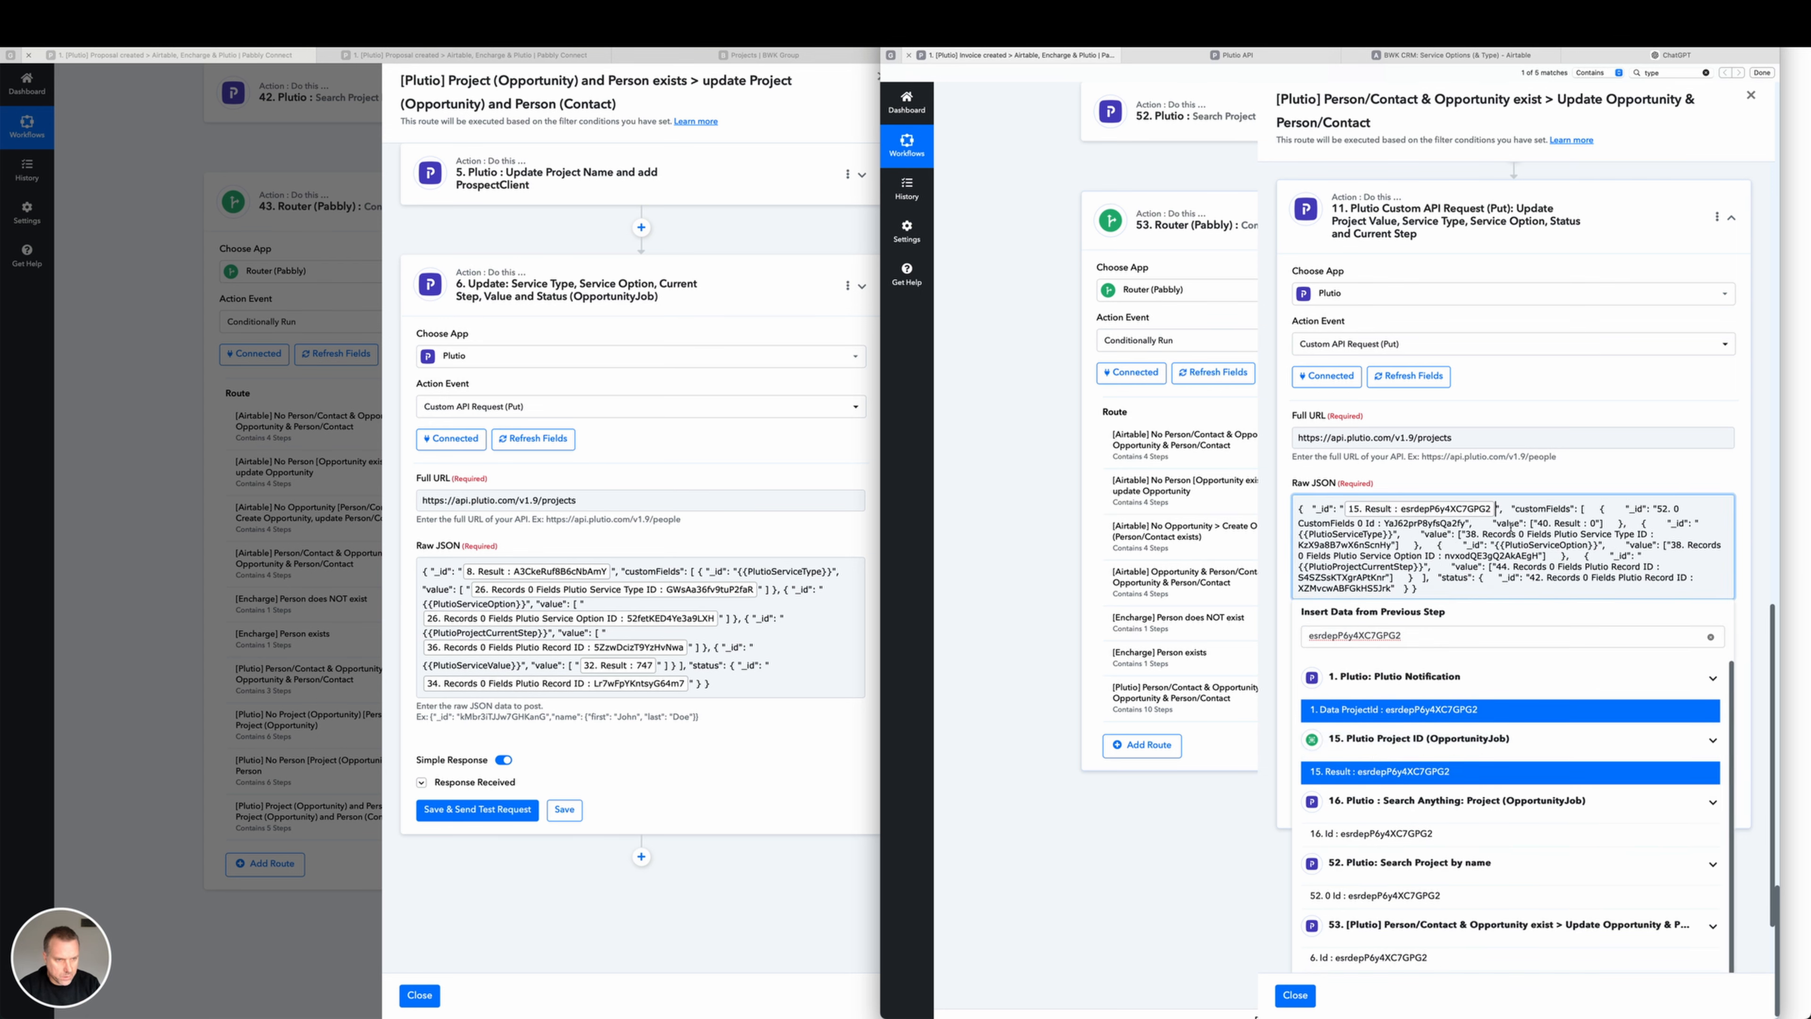
# Replace the first custom field's plain-text _id with the mapped "52. 0 CustomFields 0 Id" from Plutio: Search Project by name.
pyautogui.click(1503, 506)
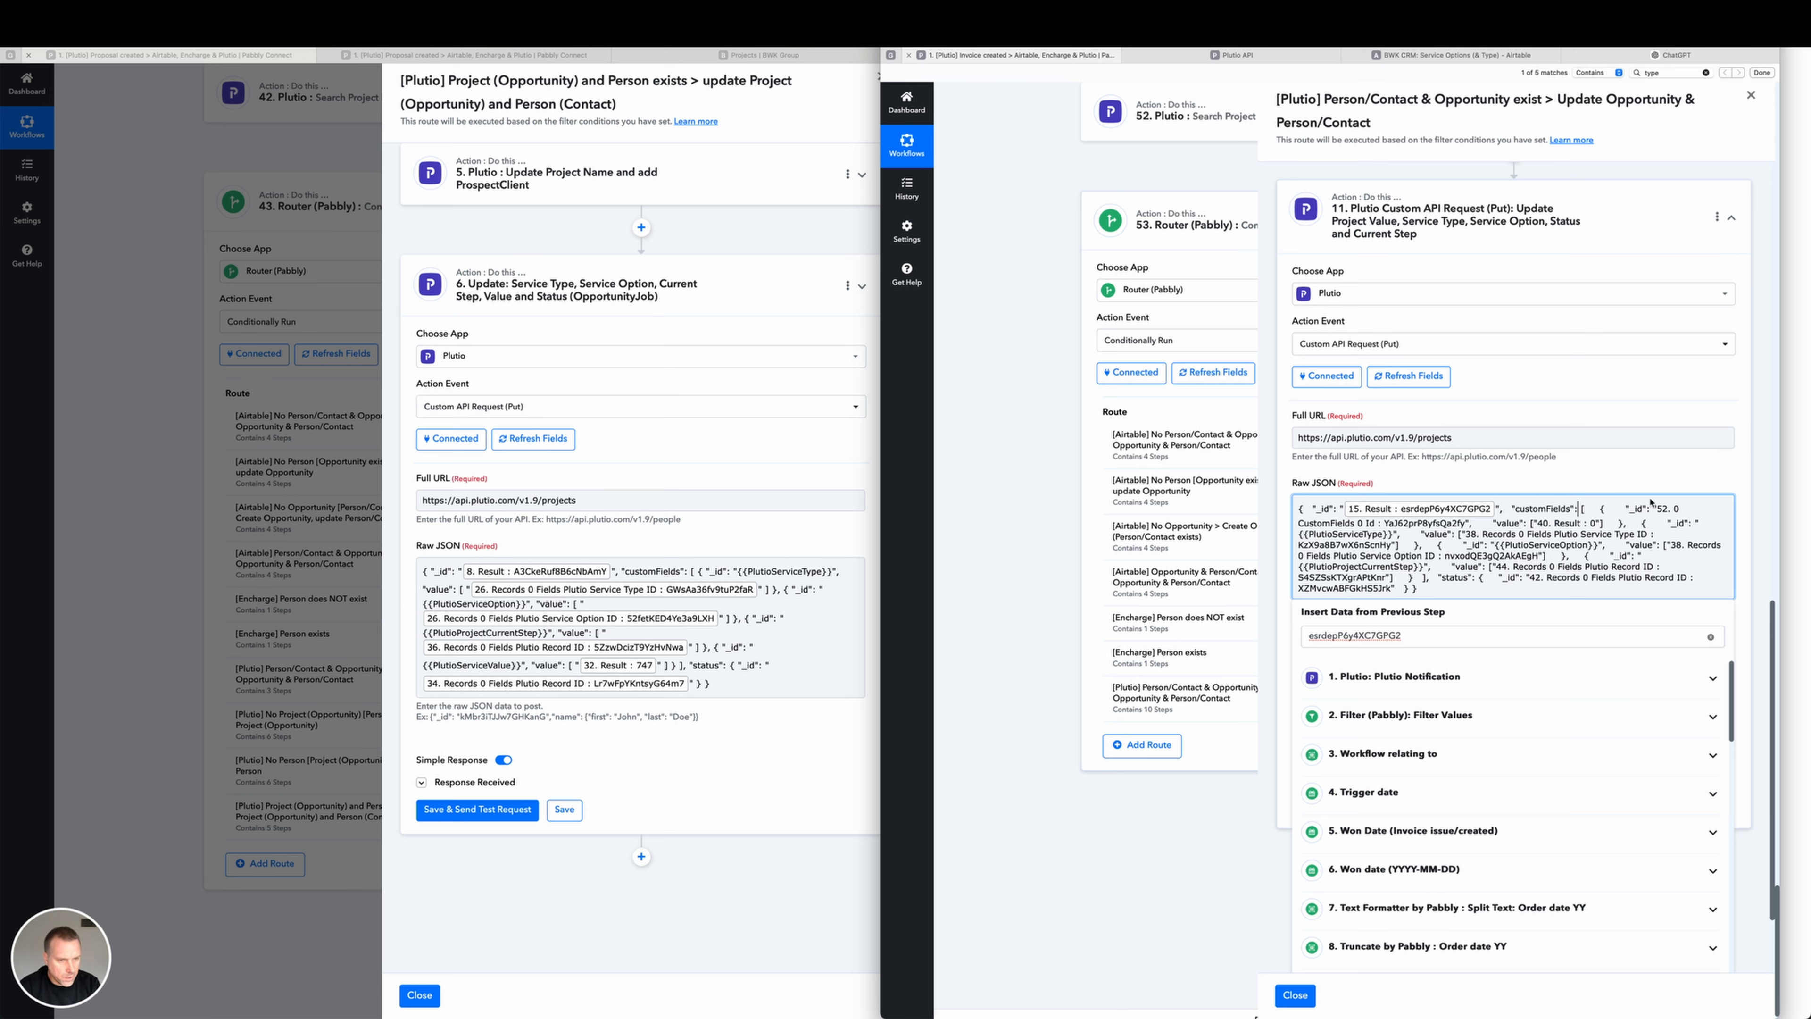
pyautogui.moveTo(1656, 508); pyautogui.dragTo(1666, 508)
pyautogui.moveTo(1384, 523); pyautogui.dragTo(1461, 522)
pyautogui.press('super+c')
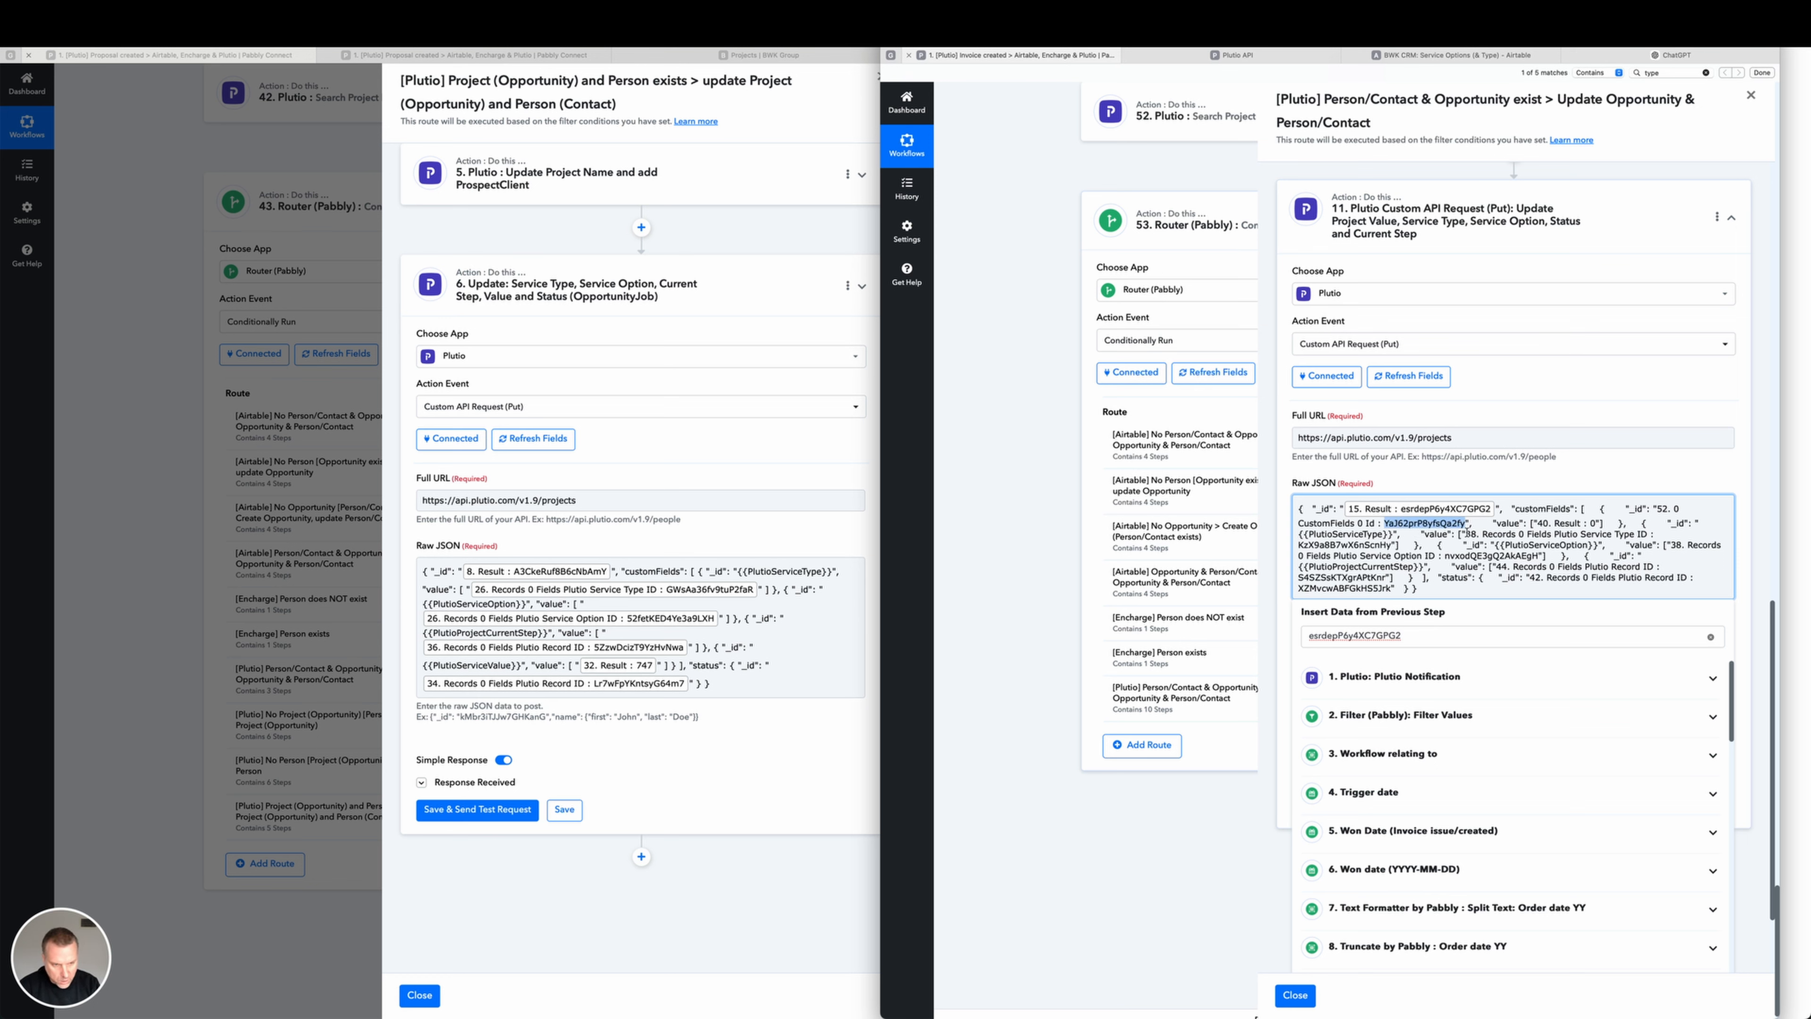
pyautogui.click(1667, 501)
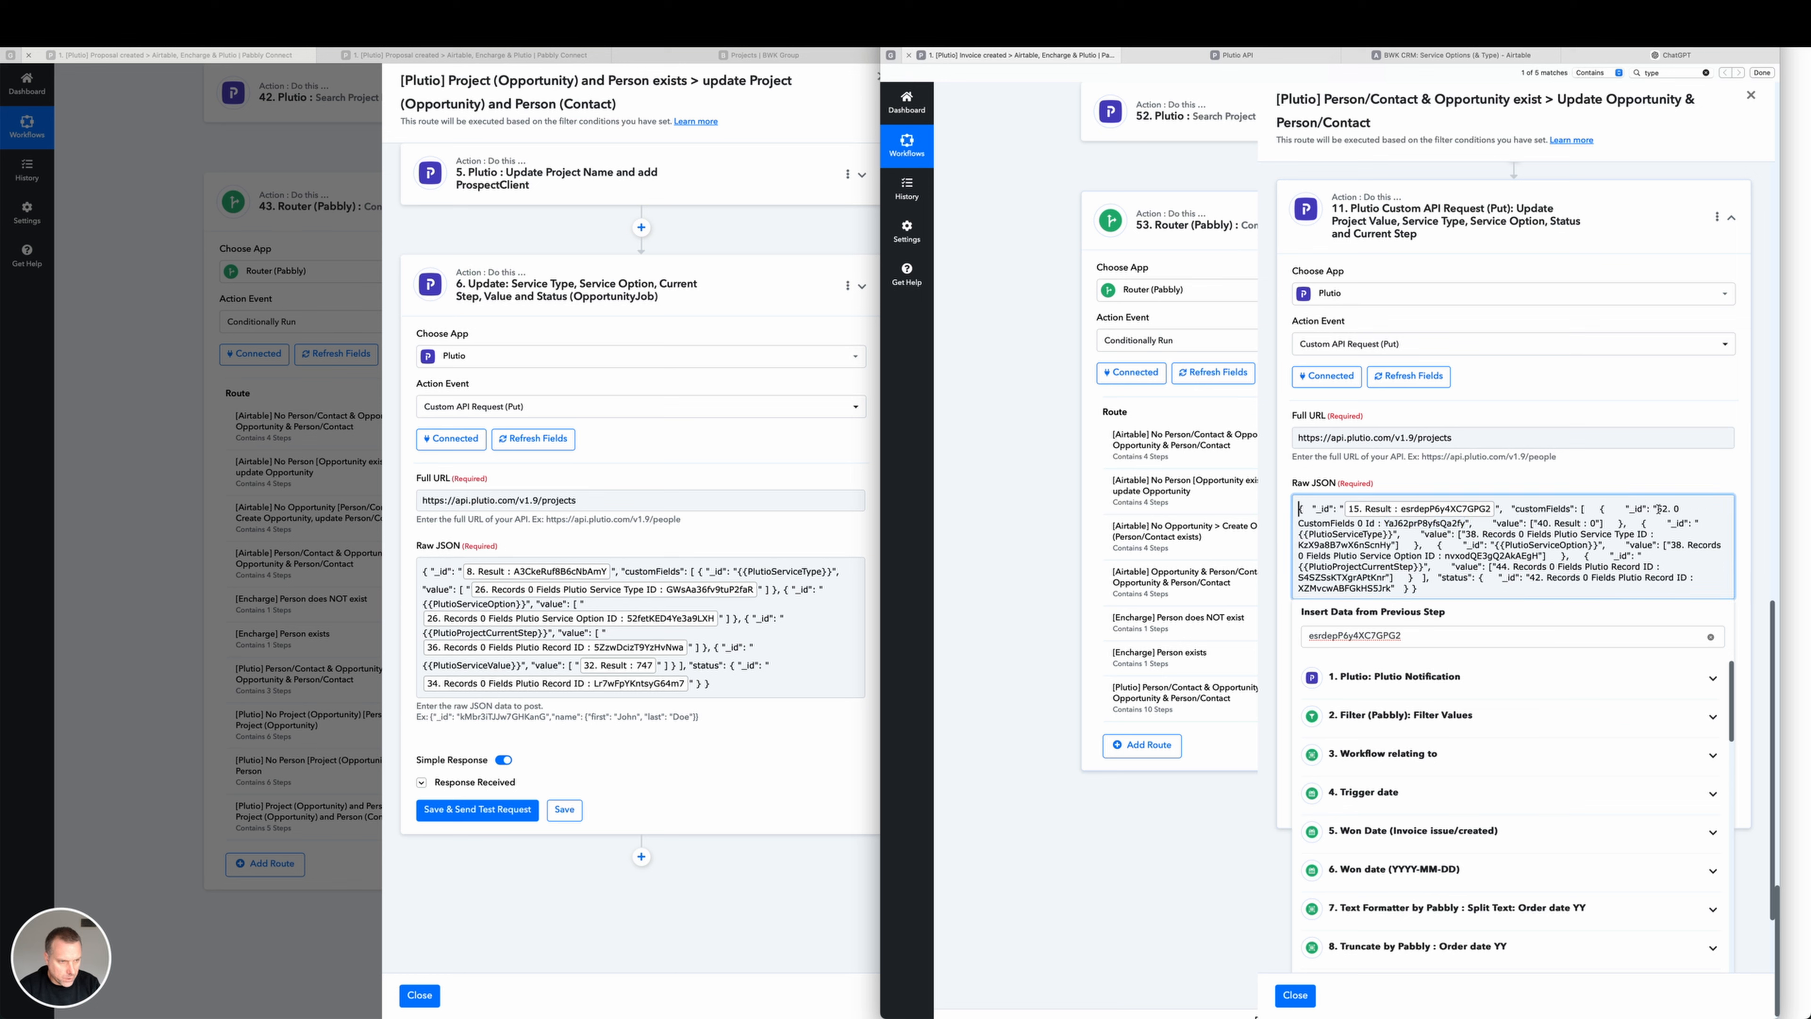
pyautogui.moveTo(1657, 508); pyautogui.dragTo(1467, 524)
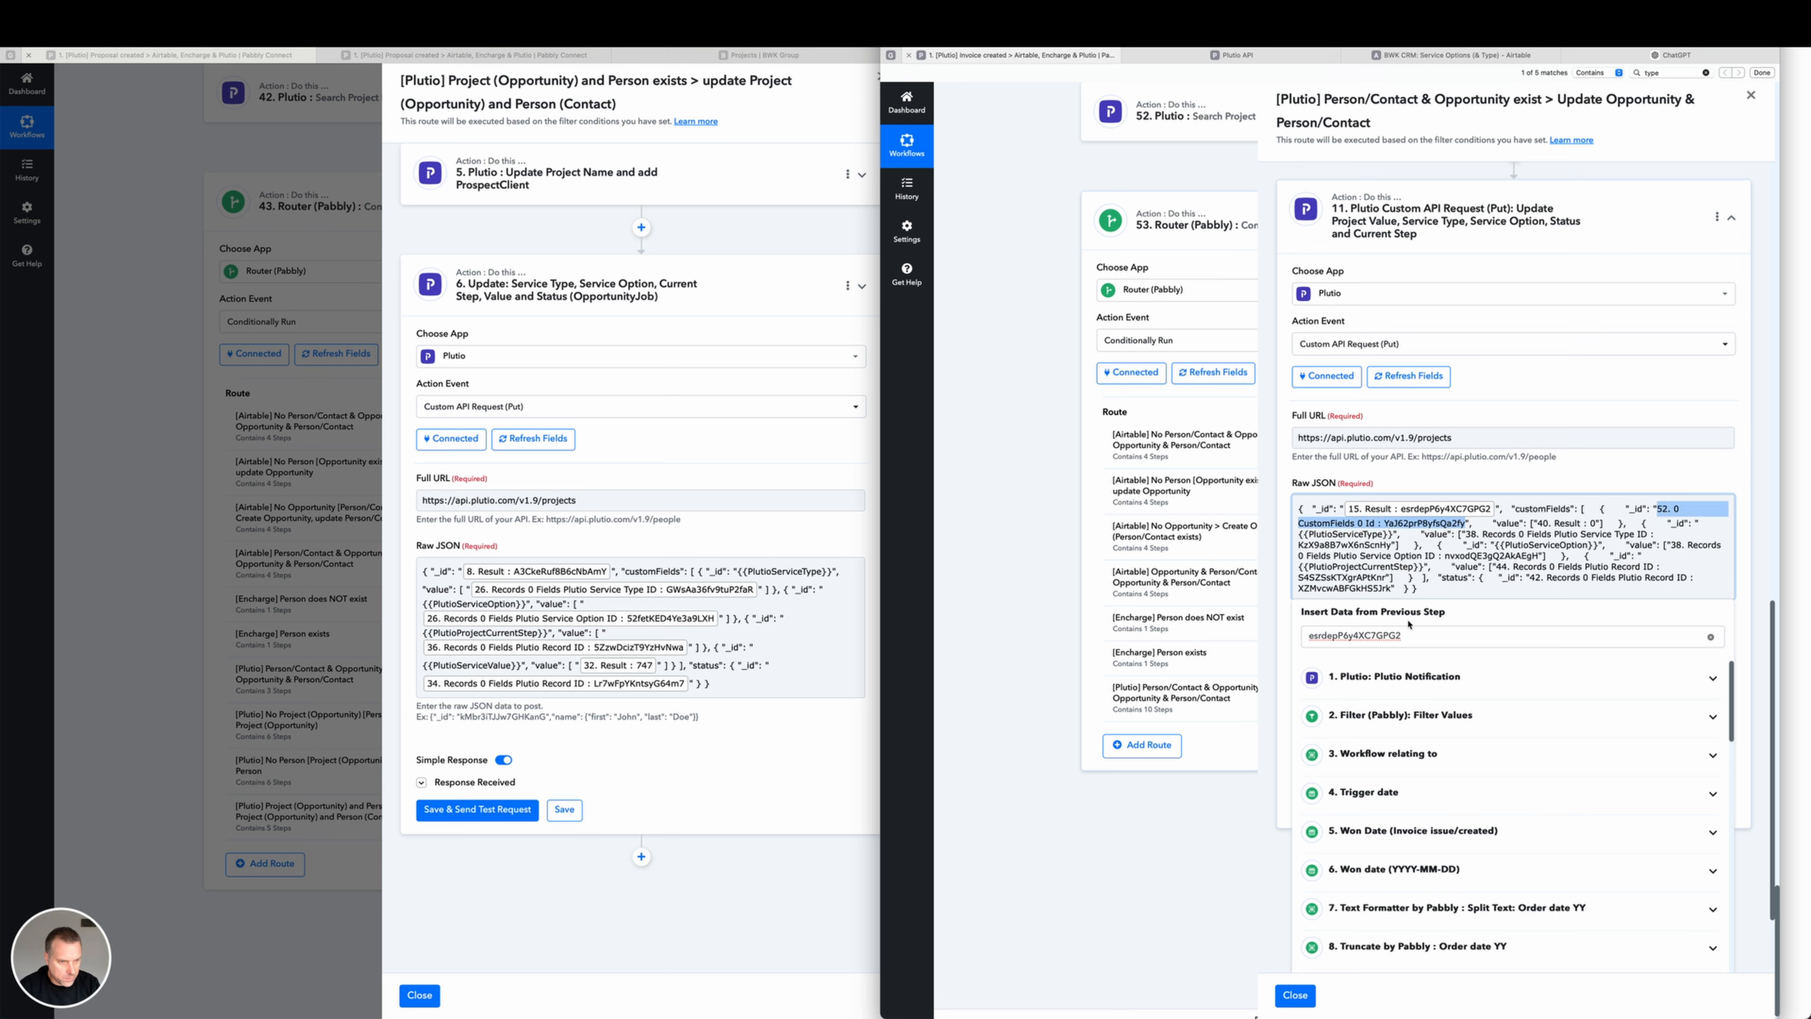
pyautogui.click(1416, 636)
pyautogui.press('super+a')
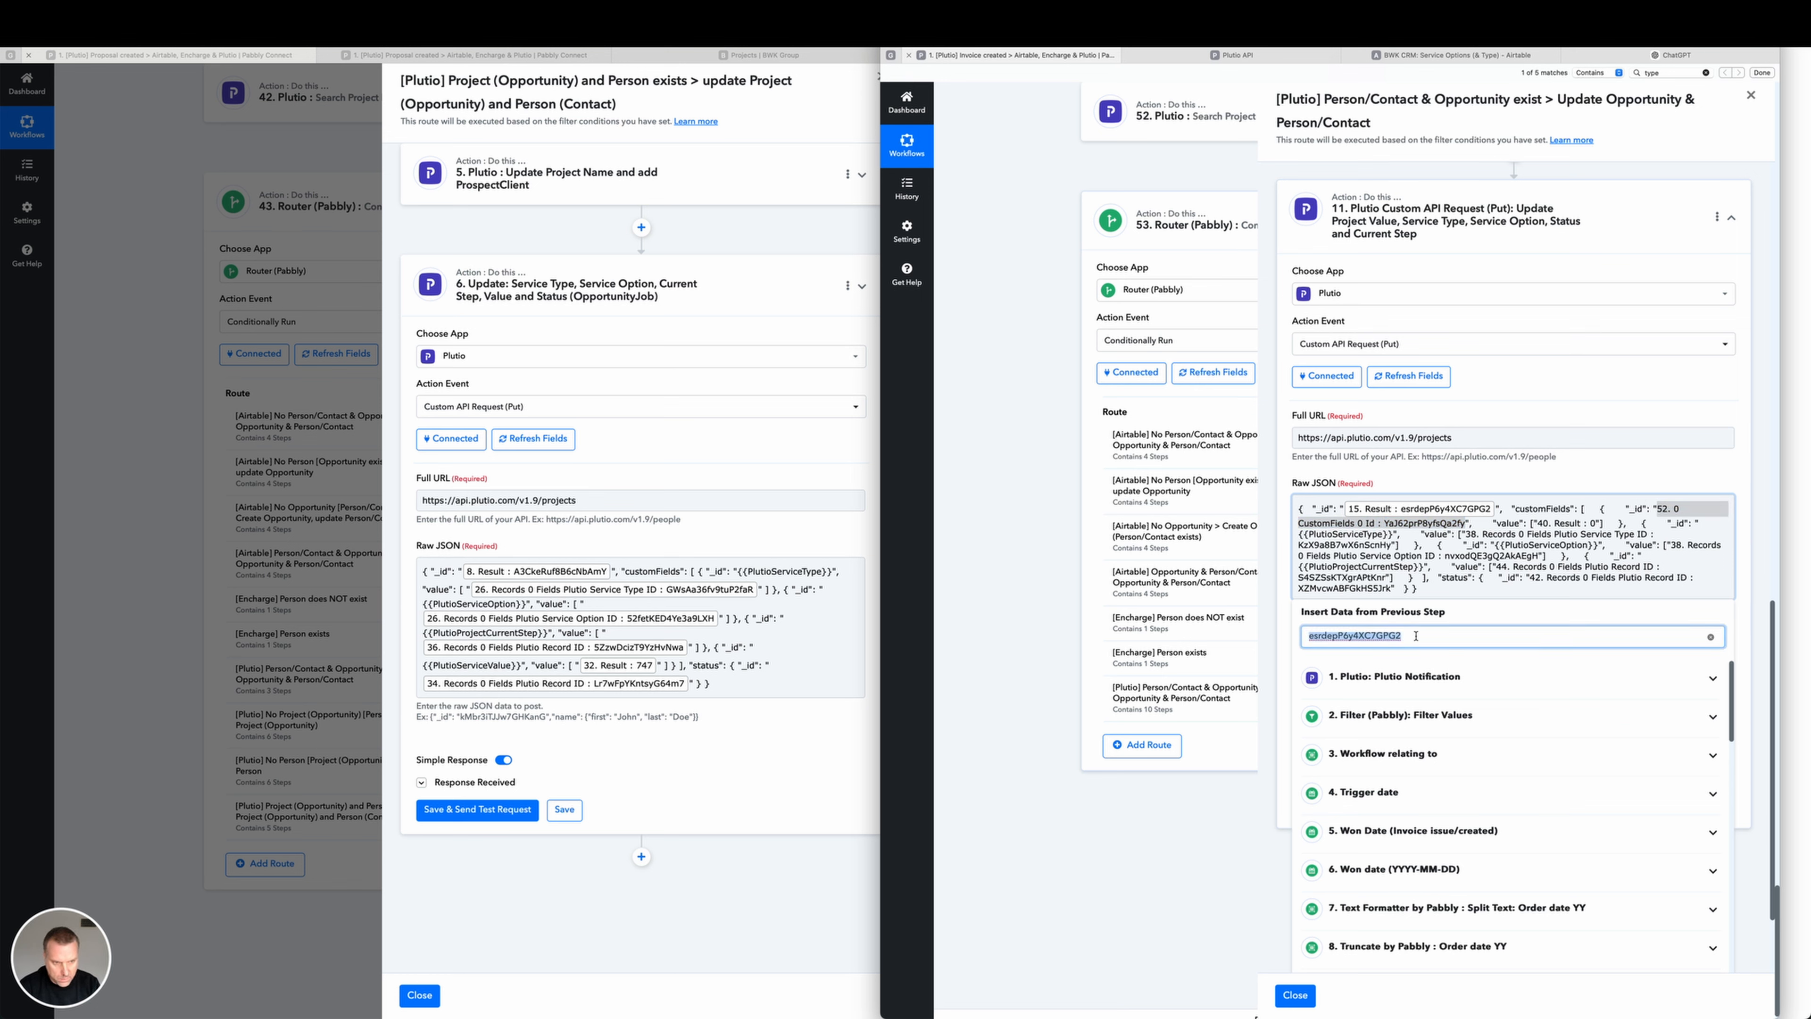
pyautogui.press('super+v')
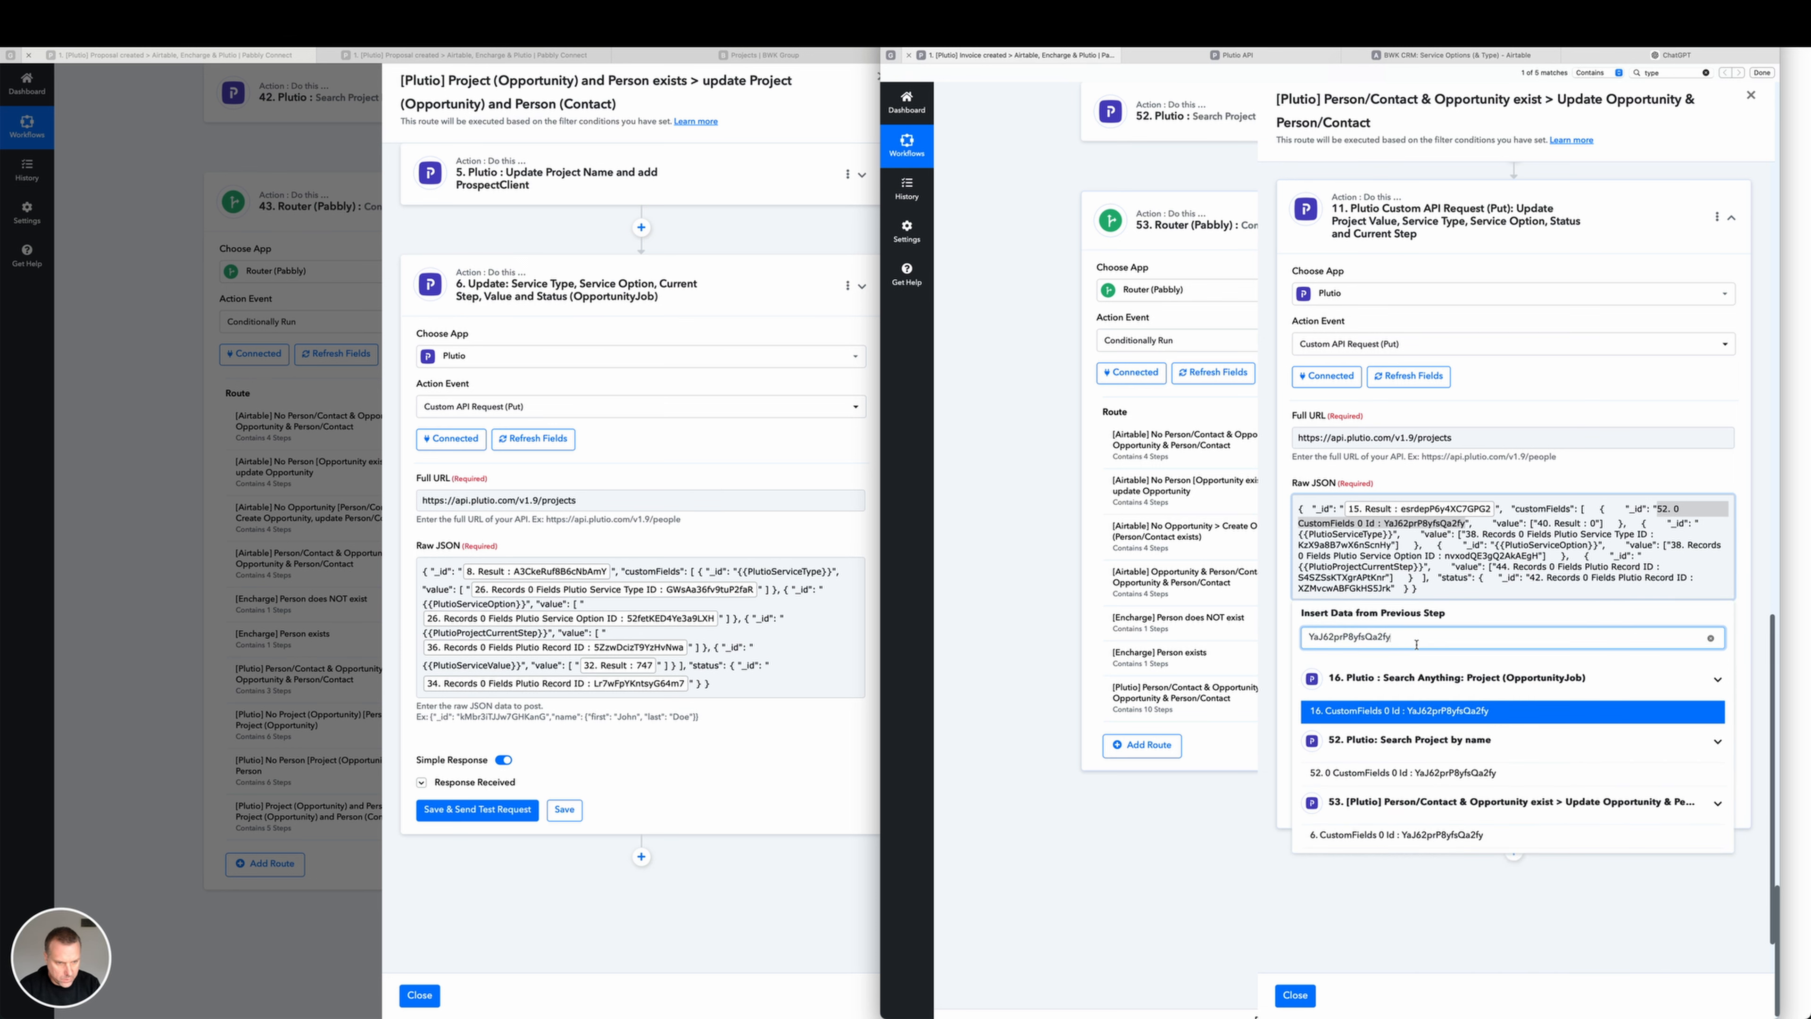
pyautogui.click(1403, 775)
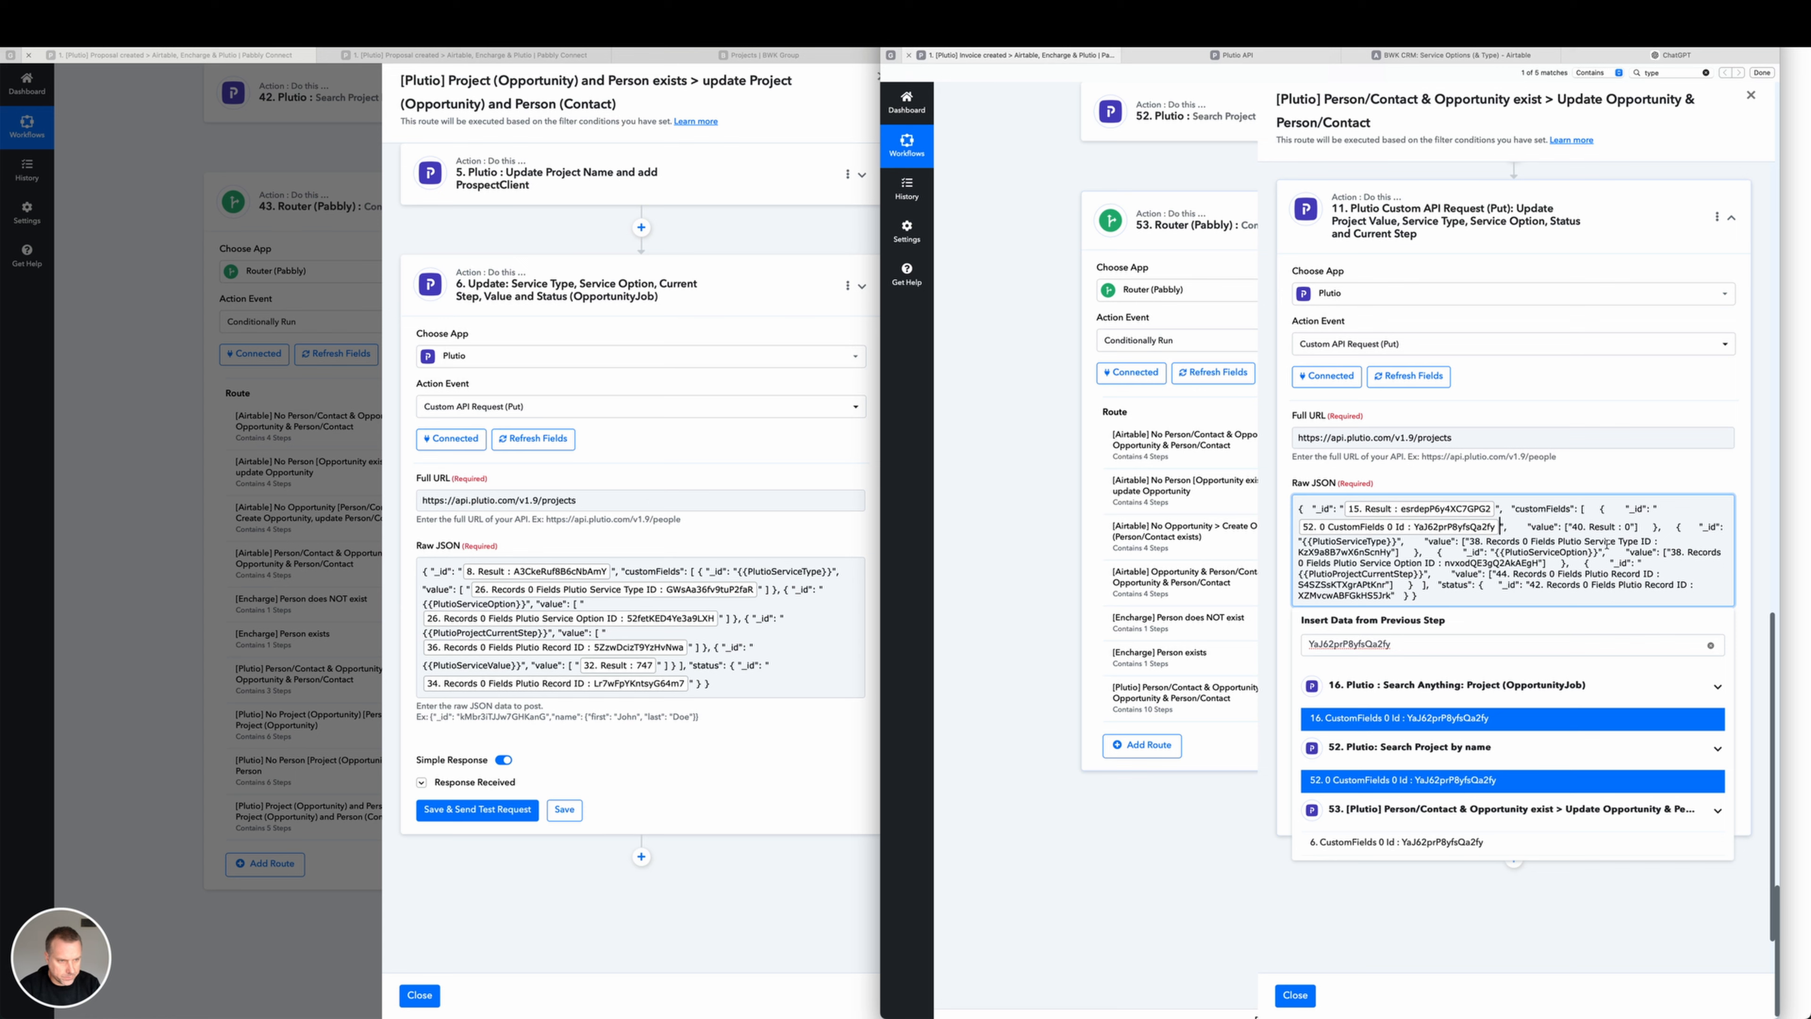
# Replace the first custom field's plain-text value with the mapped "40. Result" from Service Fee (OpportunityJob).
pyautogui.click(1603, 527)
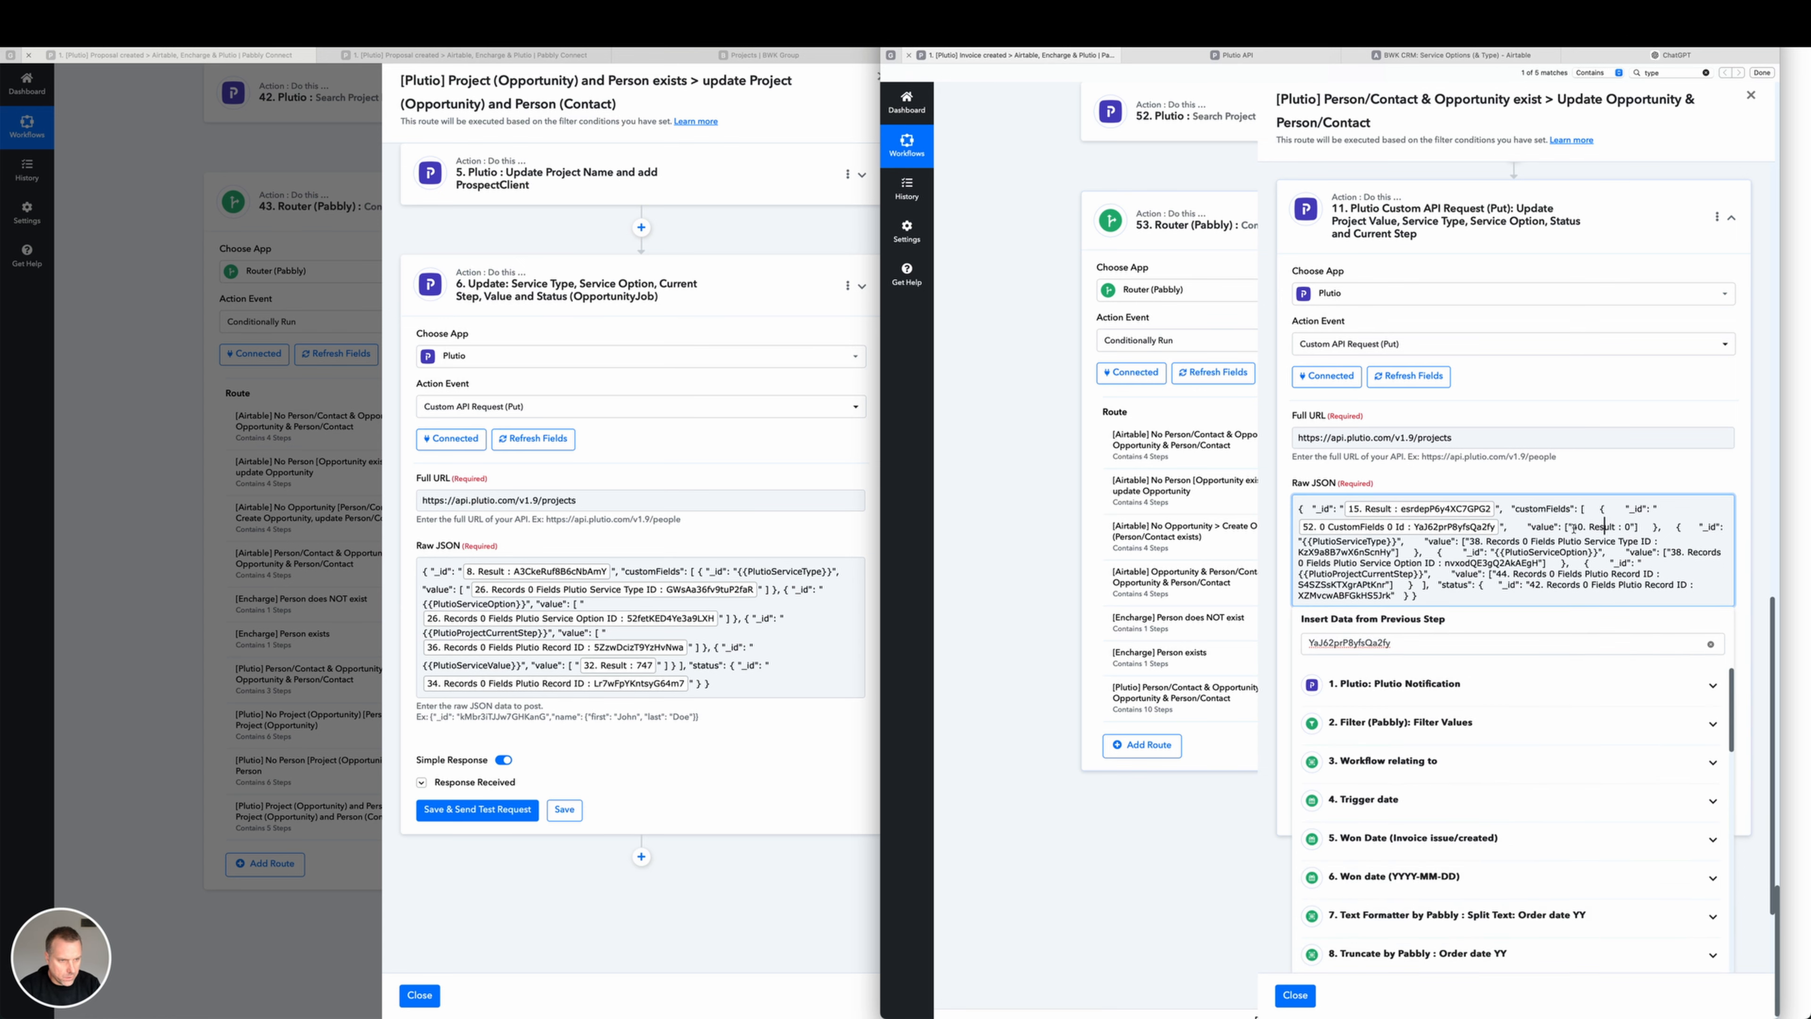
pyautogui.moveTo(1571, 527); pyautogui.dragTo(1628, 529)
pyautogui.click(1597, 533)
pyautogui.moveTo(1571, 527); pyautogui.dragTo(1634, 527)
pyautogui.click(1404, 647)
pyautogui.press('super+a')
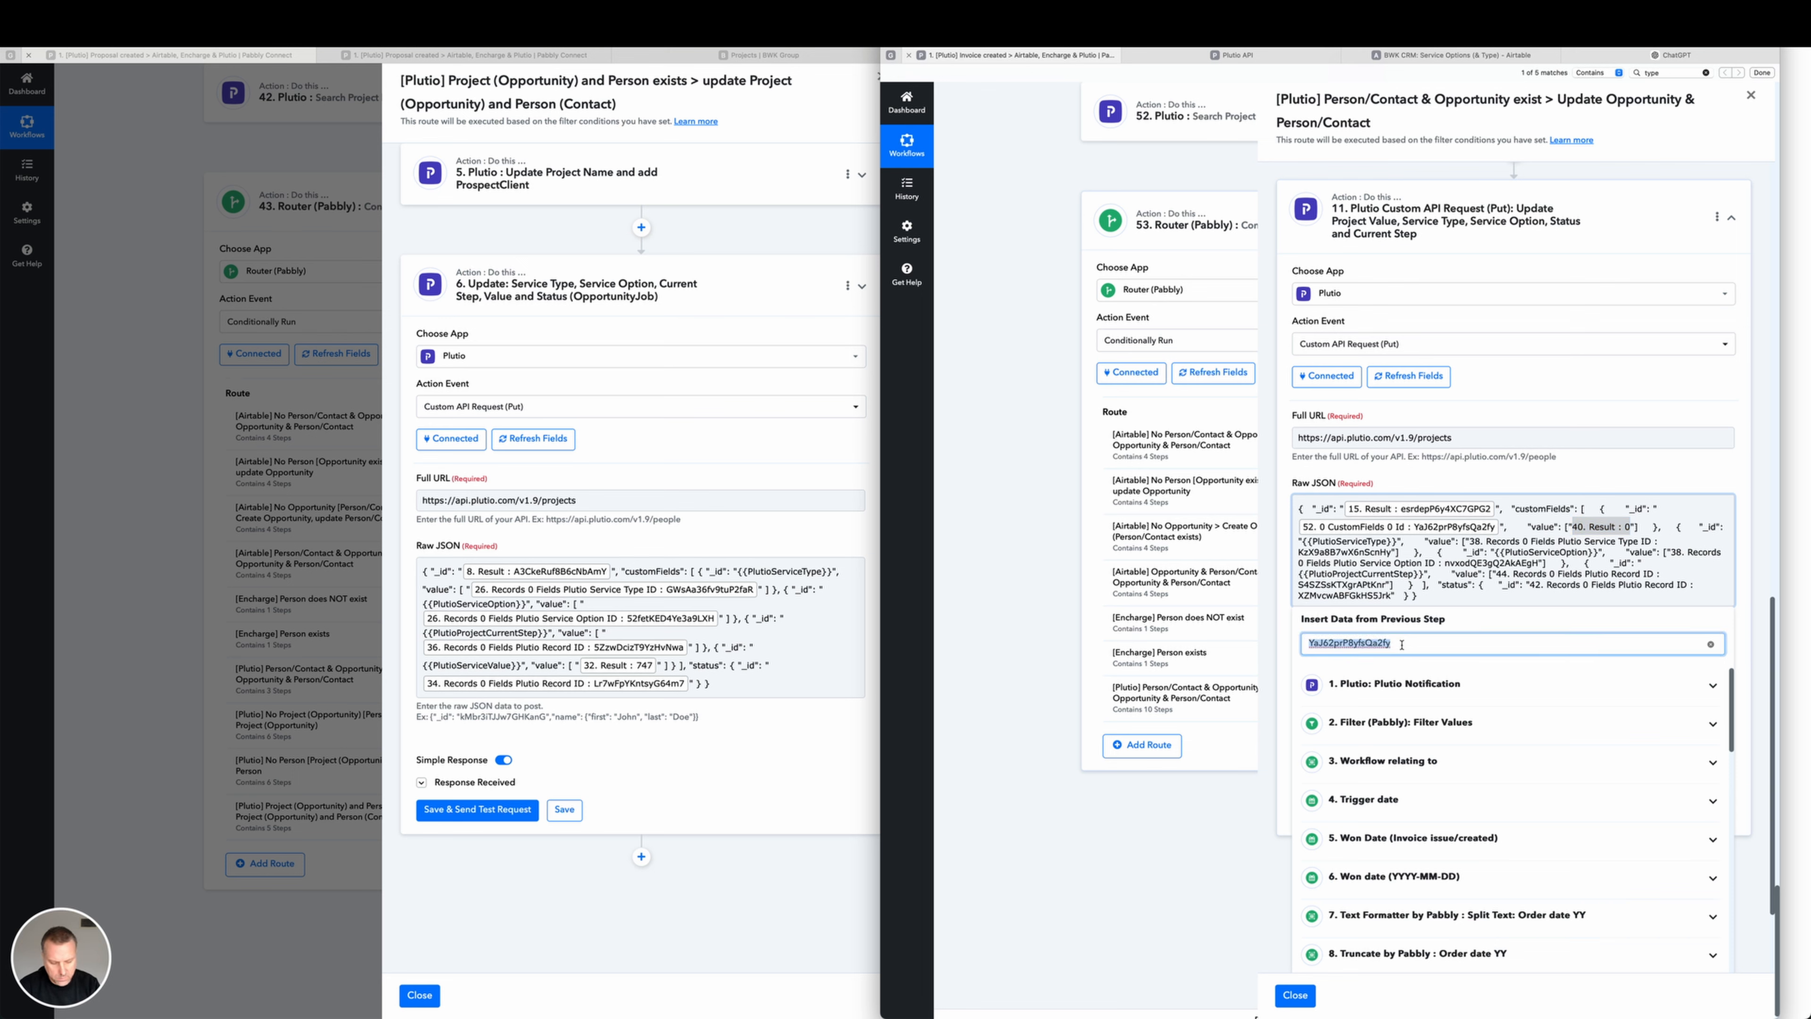
pyautogui.press('BackSpace')
pyautogui.scroll(-15, 1383, 887)
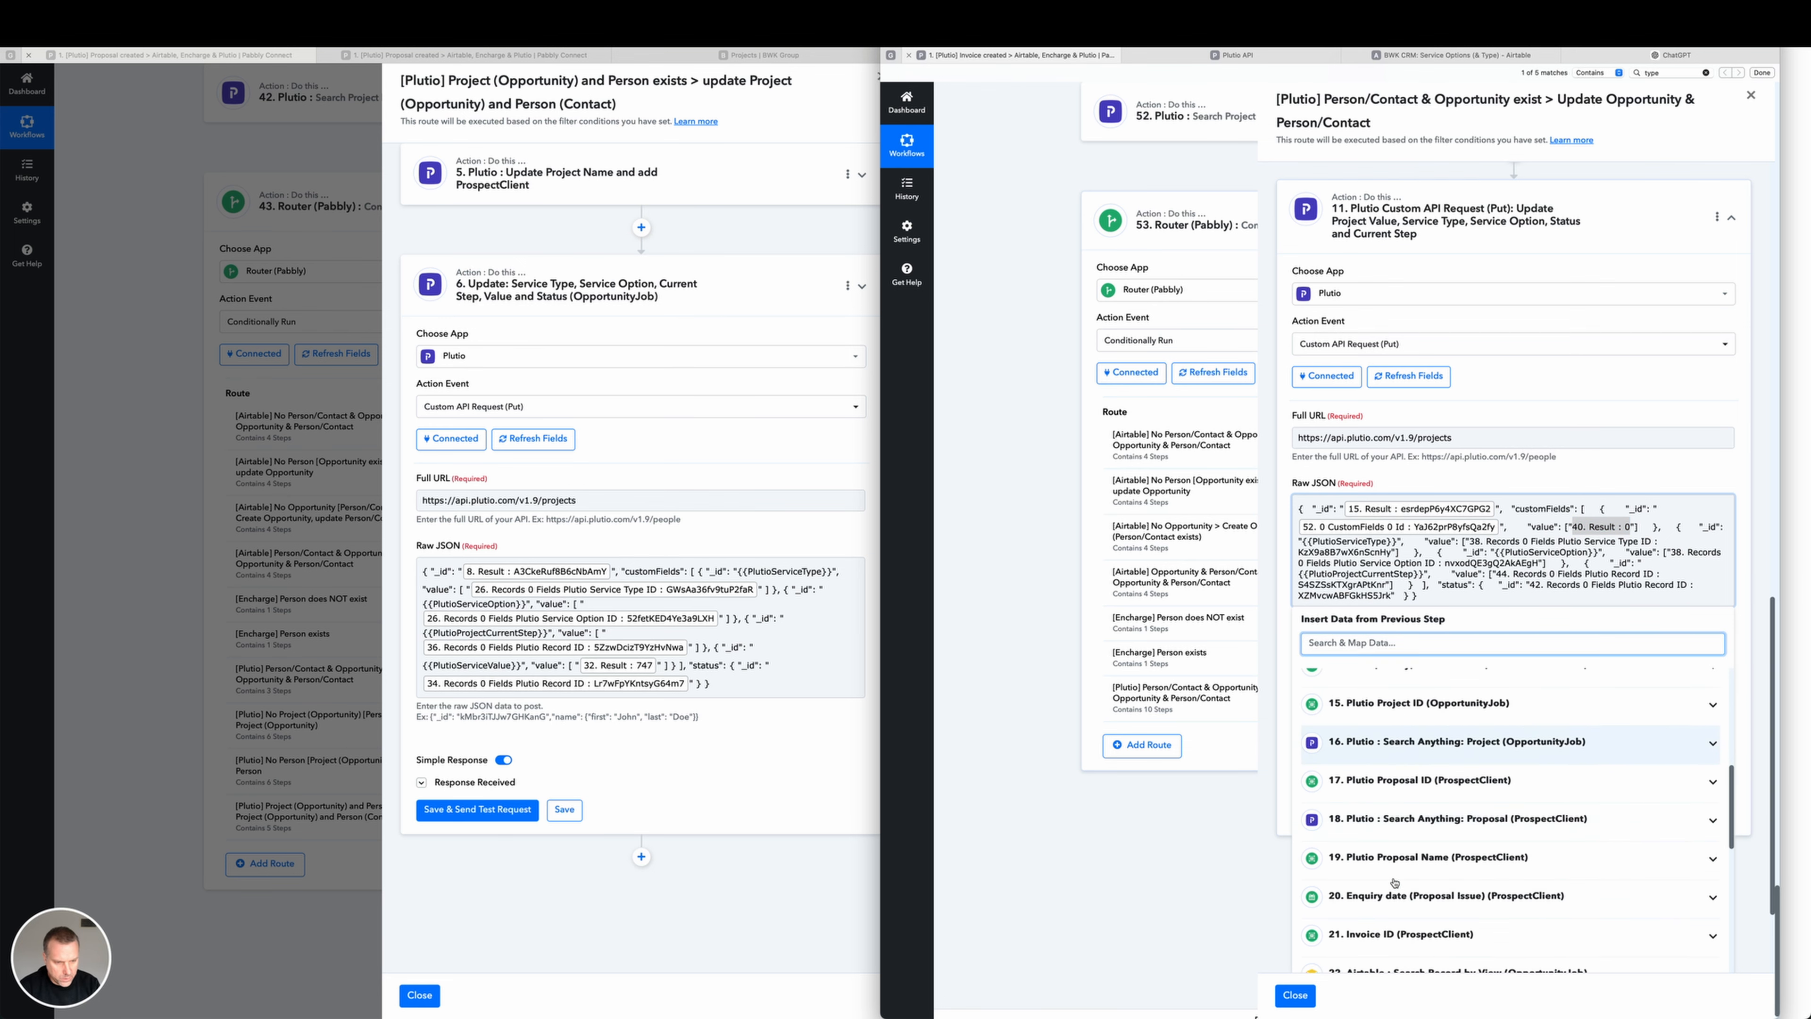
pyautogui.scroll(-6, 1397, 881)
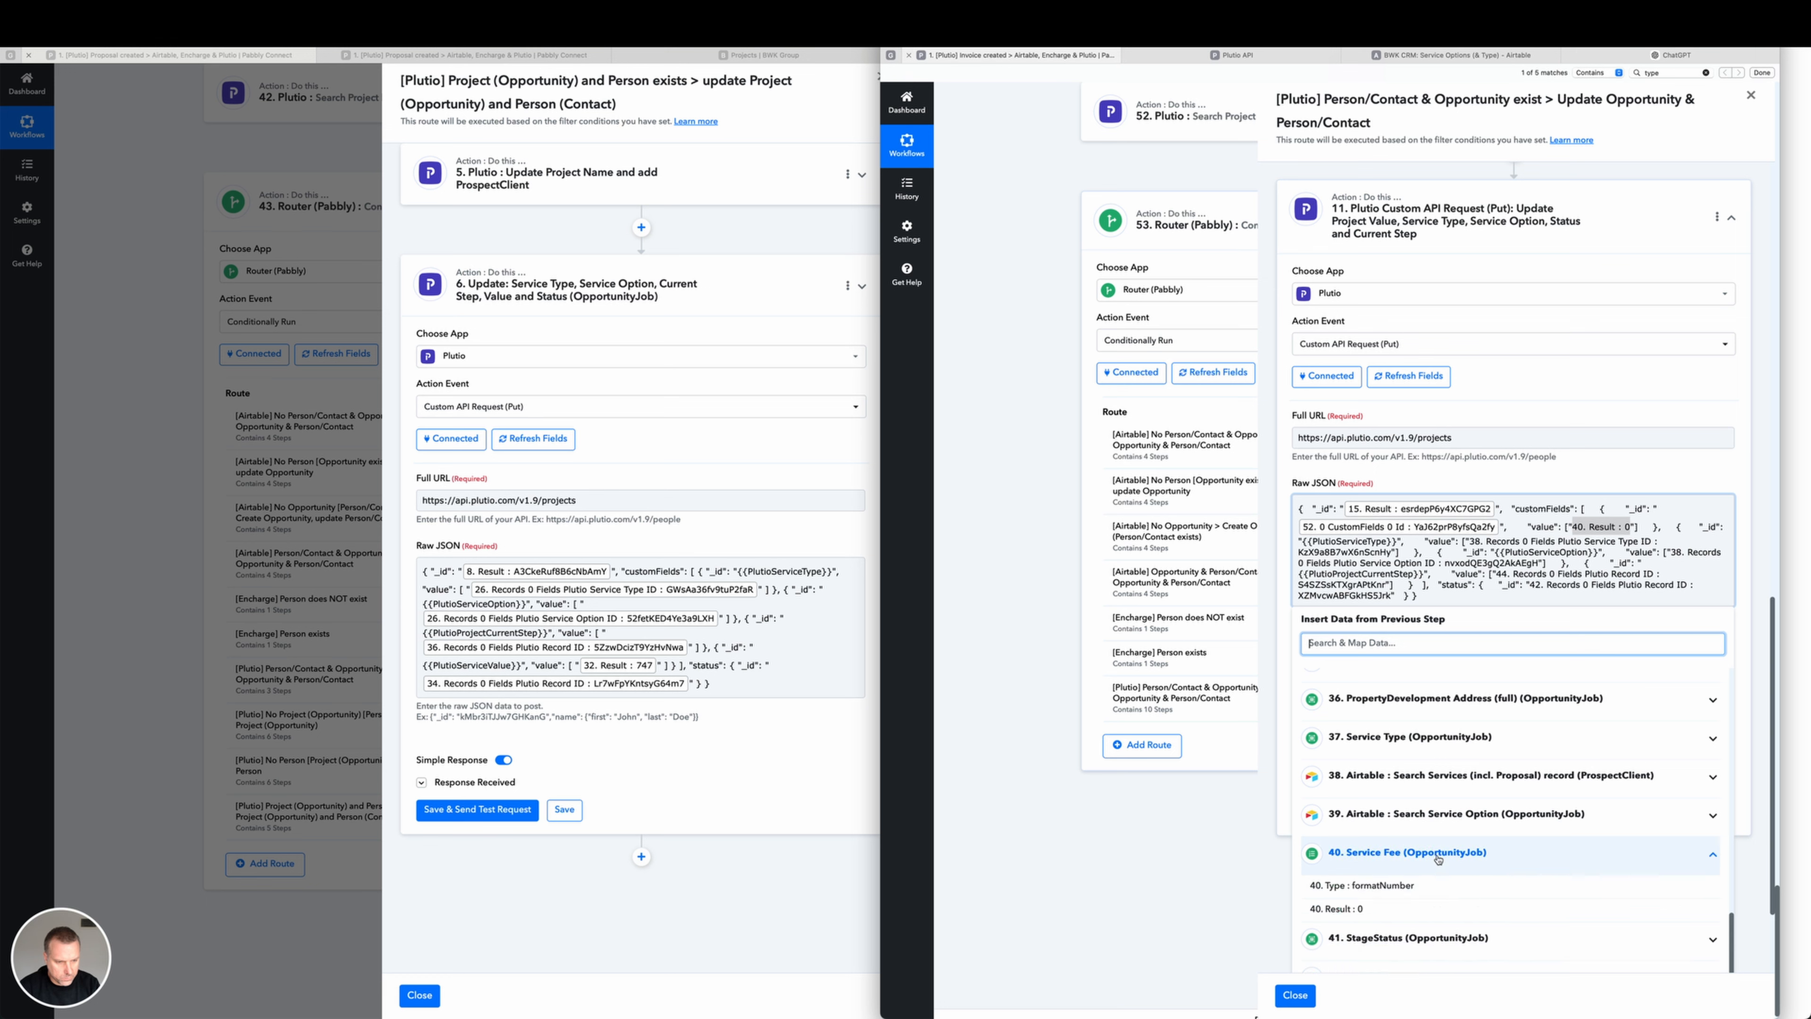
pyautogui.click(1429, 859)
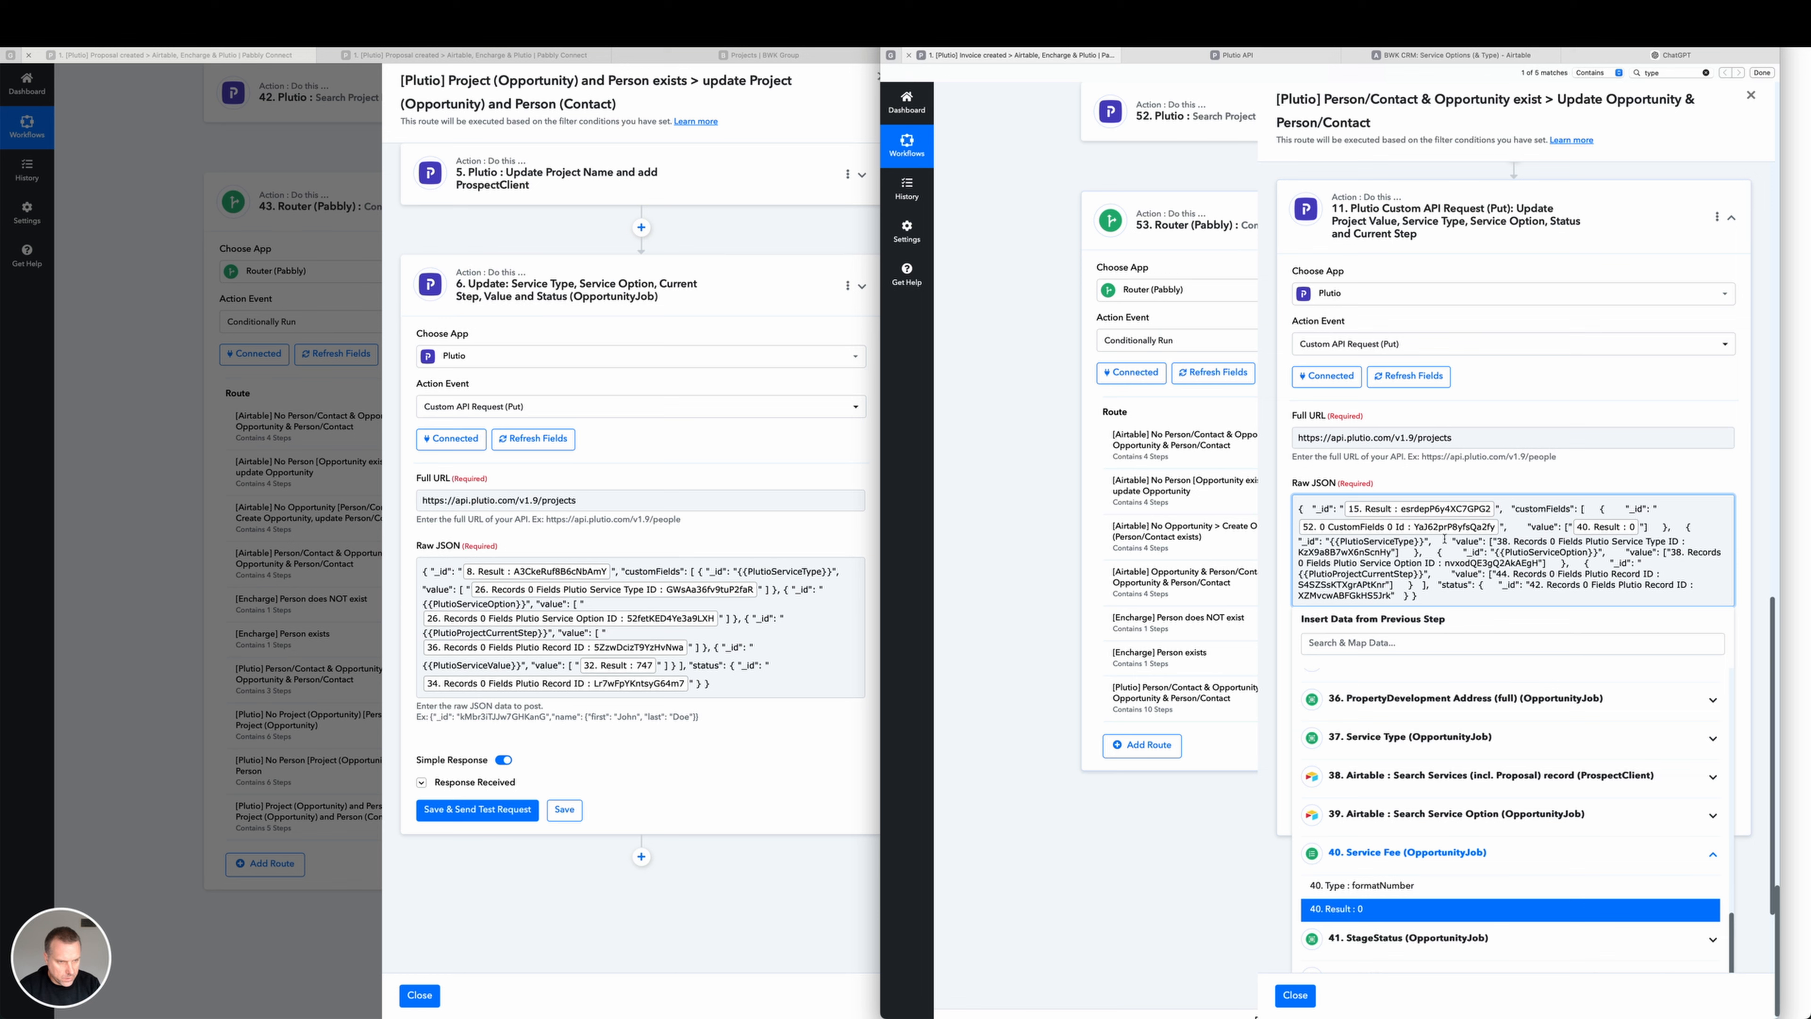
# Replace the PlutioServiceType entry's plain-text value with the mapped "38. Records 0 Fields Plutio Service Type ID".
pyautogui.moveTo(1495, 541); pyautogui.dragTo(1578, 541)
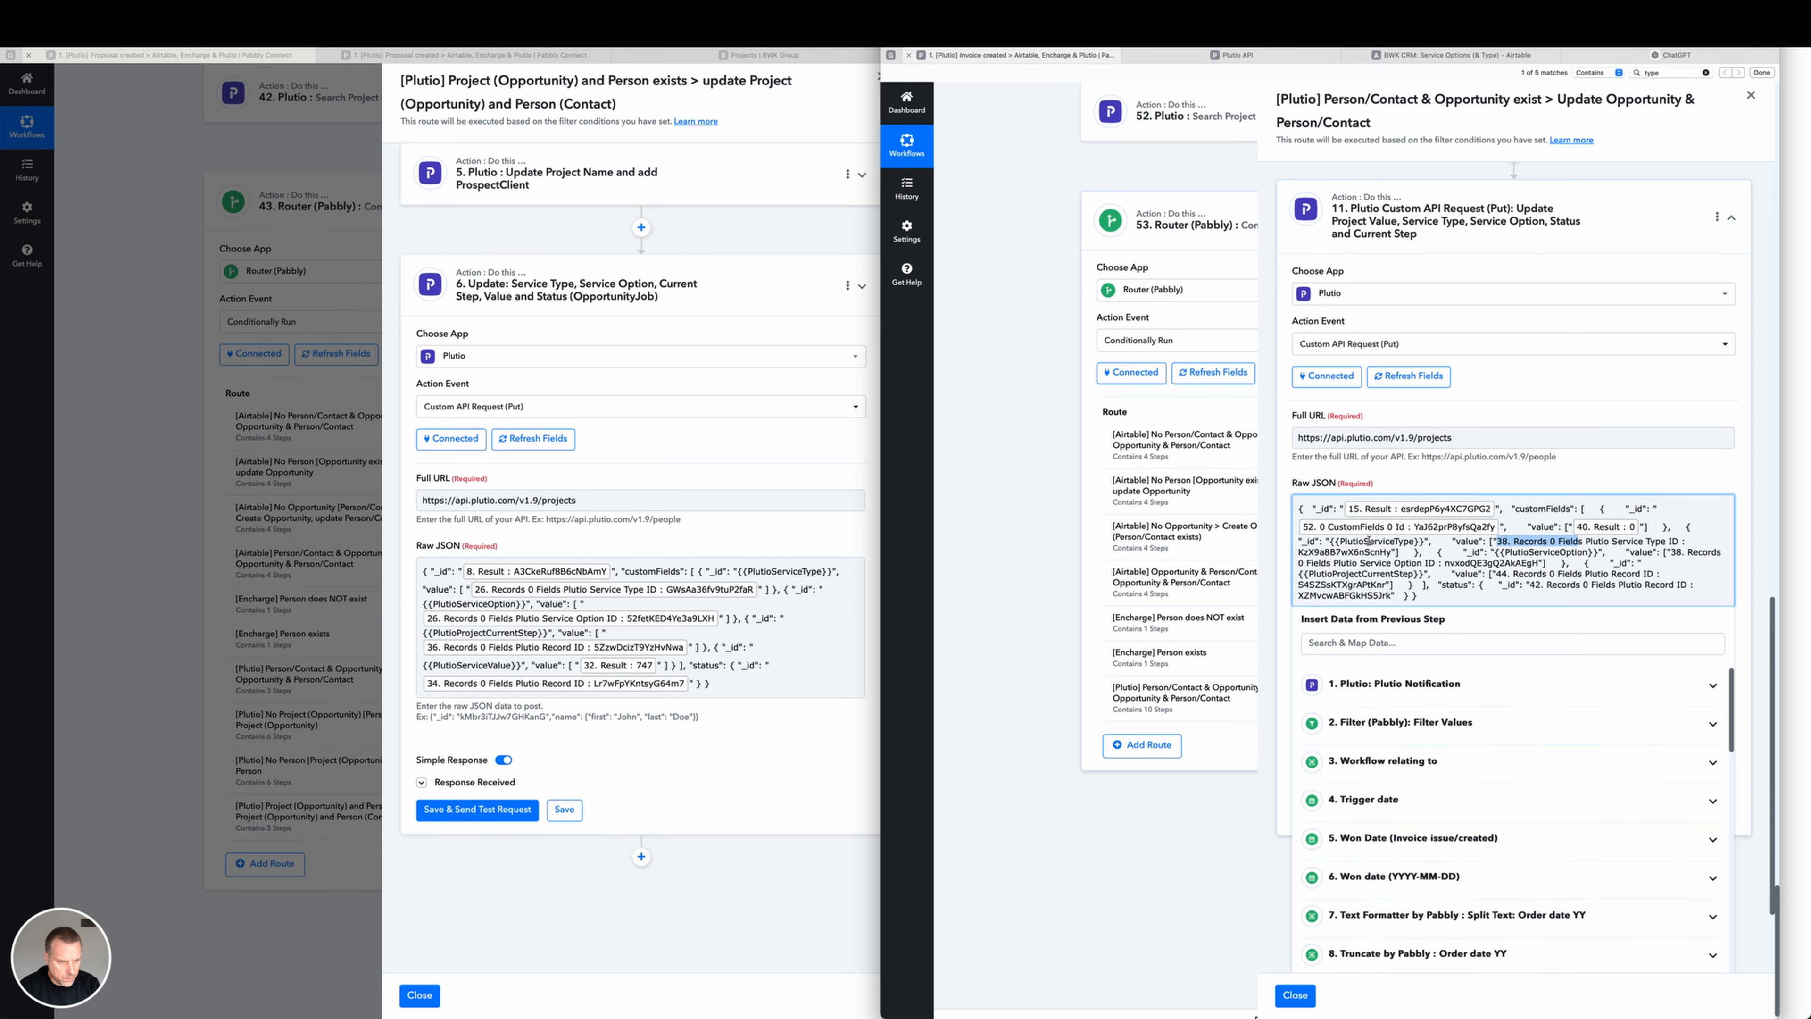
pyautogui.click(1495, 541)
pyautogui.moveTo(1495, 541); pyautogui.dragTo(1276, 555)
pyautogui.hotkey('ctrl', 'c')
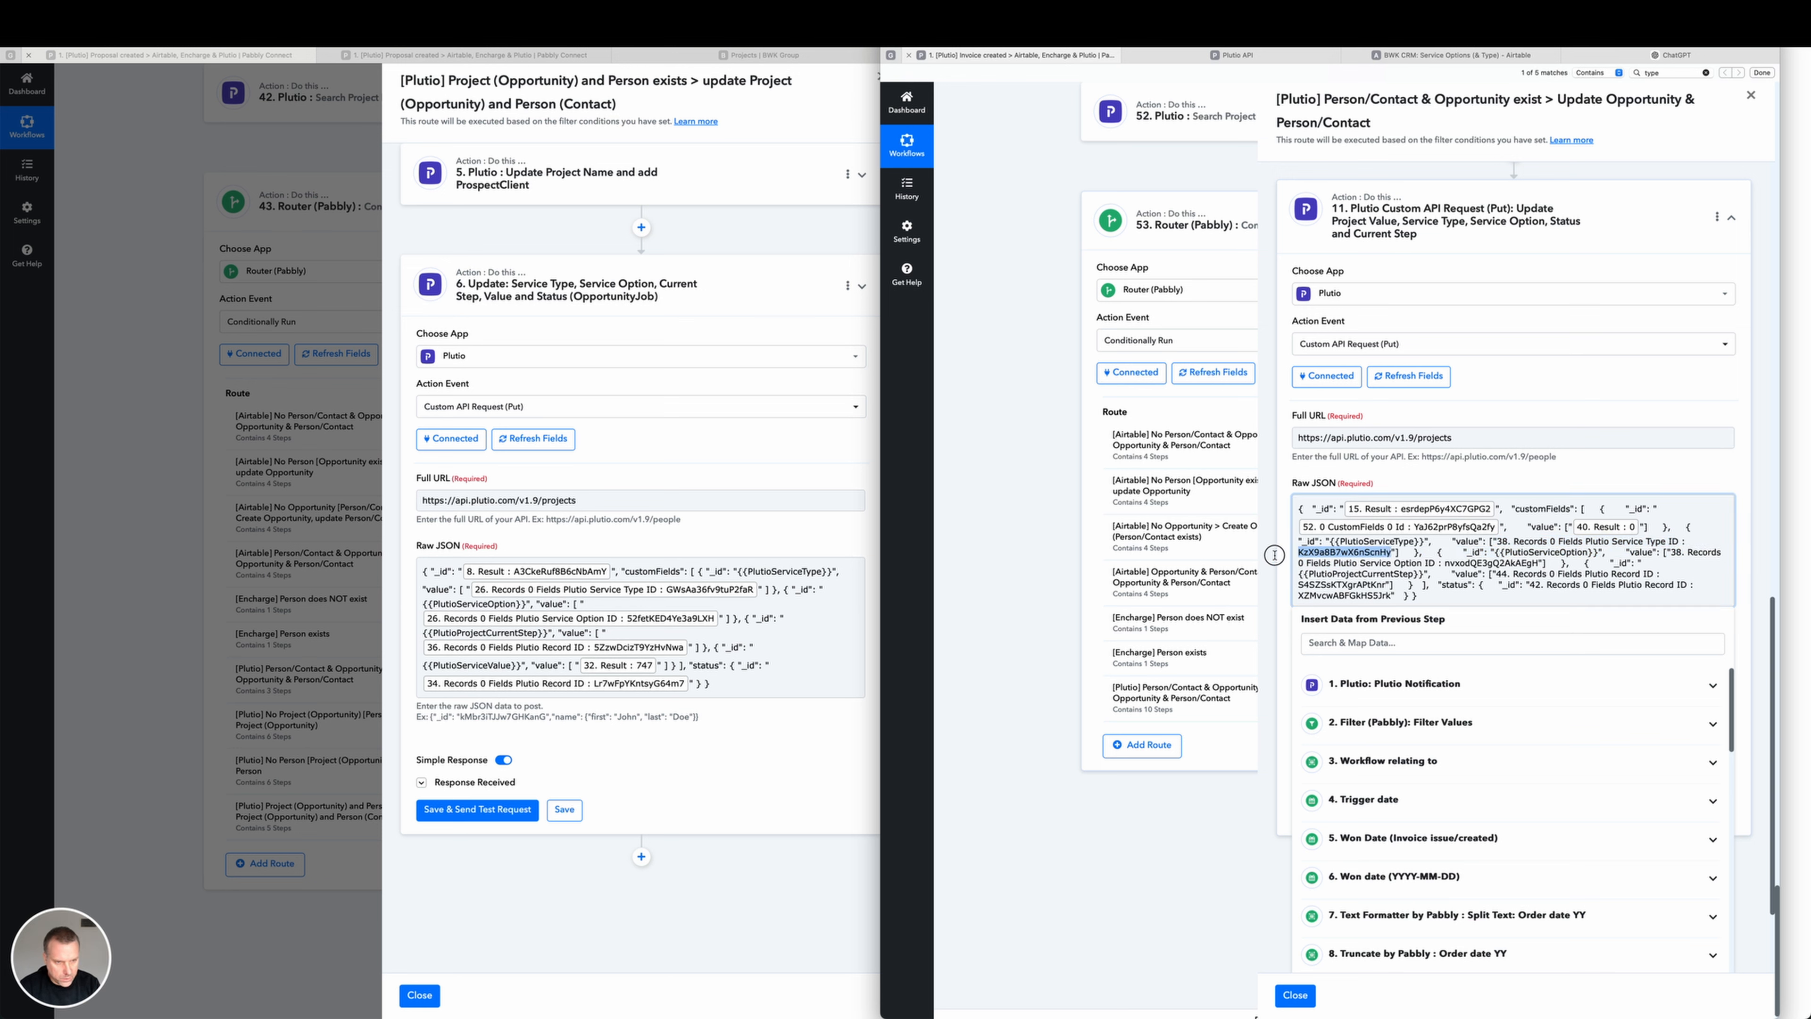
pyautogui.click(1619, 554)
pyautogui.moveTo(1496, 541); pyautogui.dragTo(1391, 553)
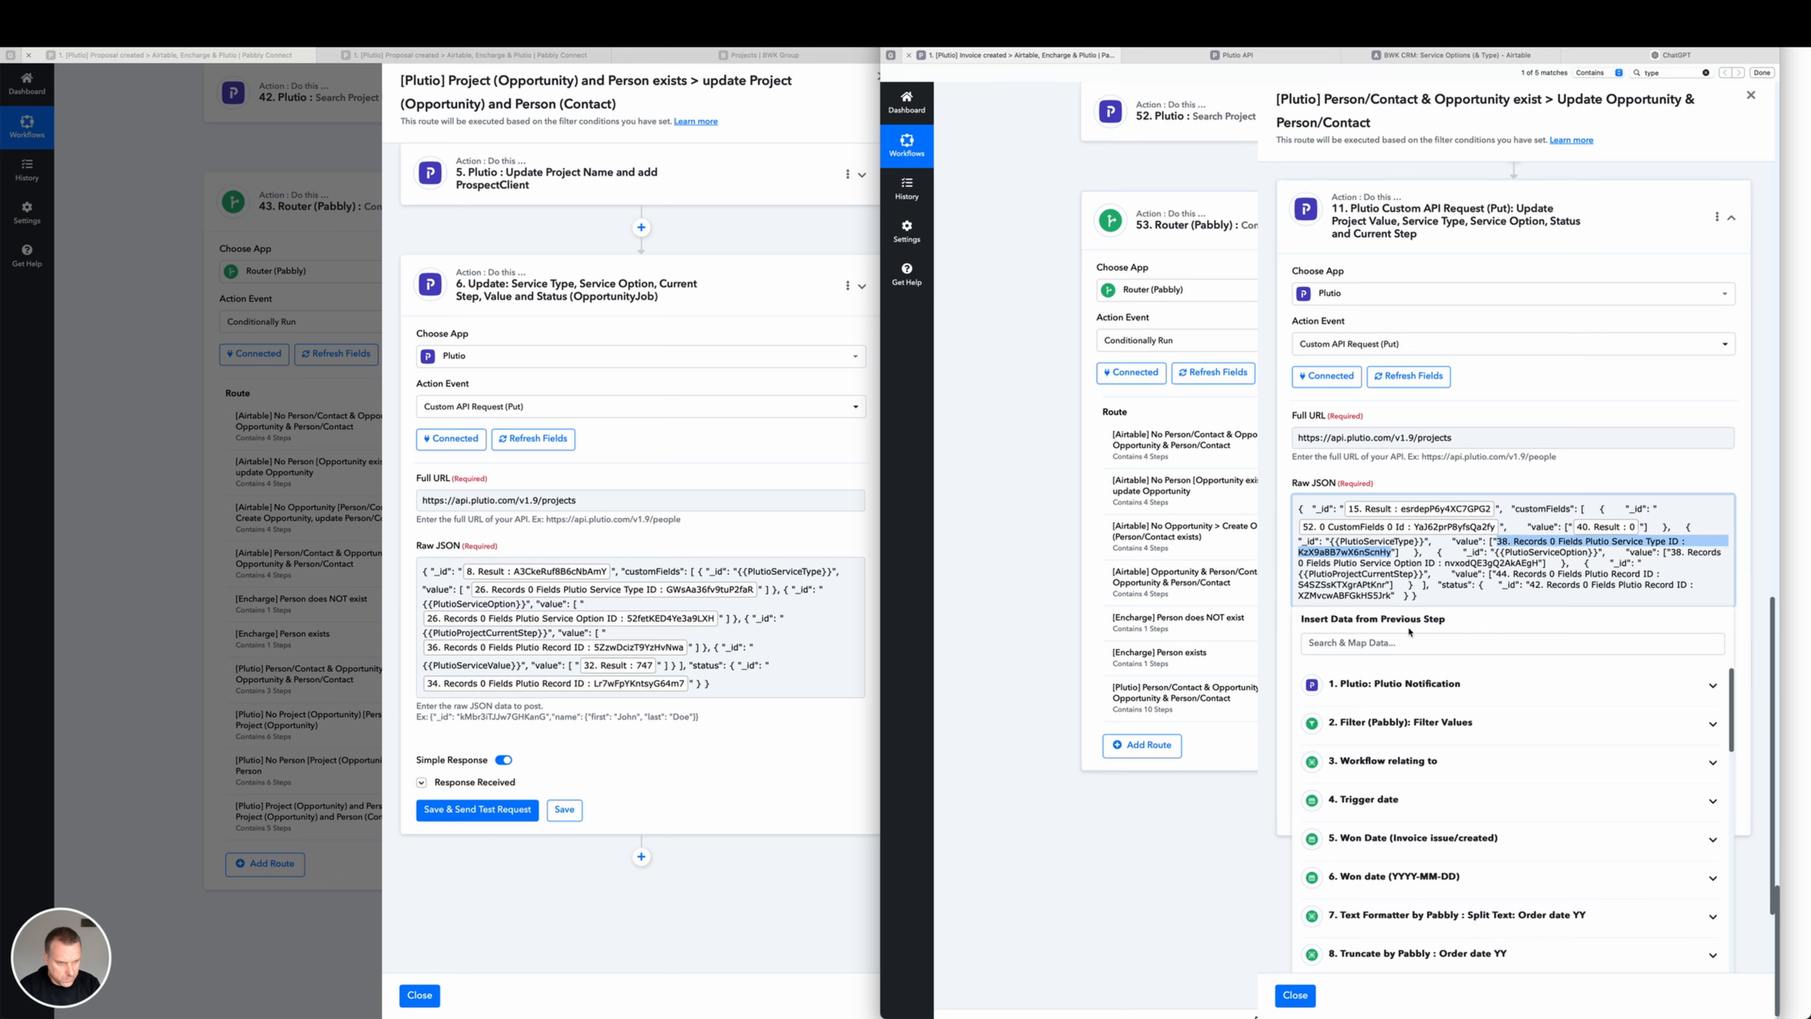
pyautogui.click(1407, 642)
pyautogui.hotkey('ctrl', 'v')
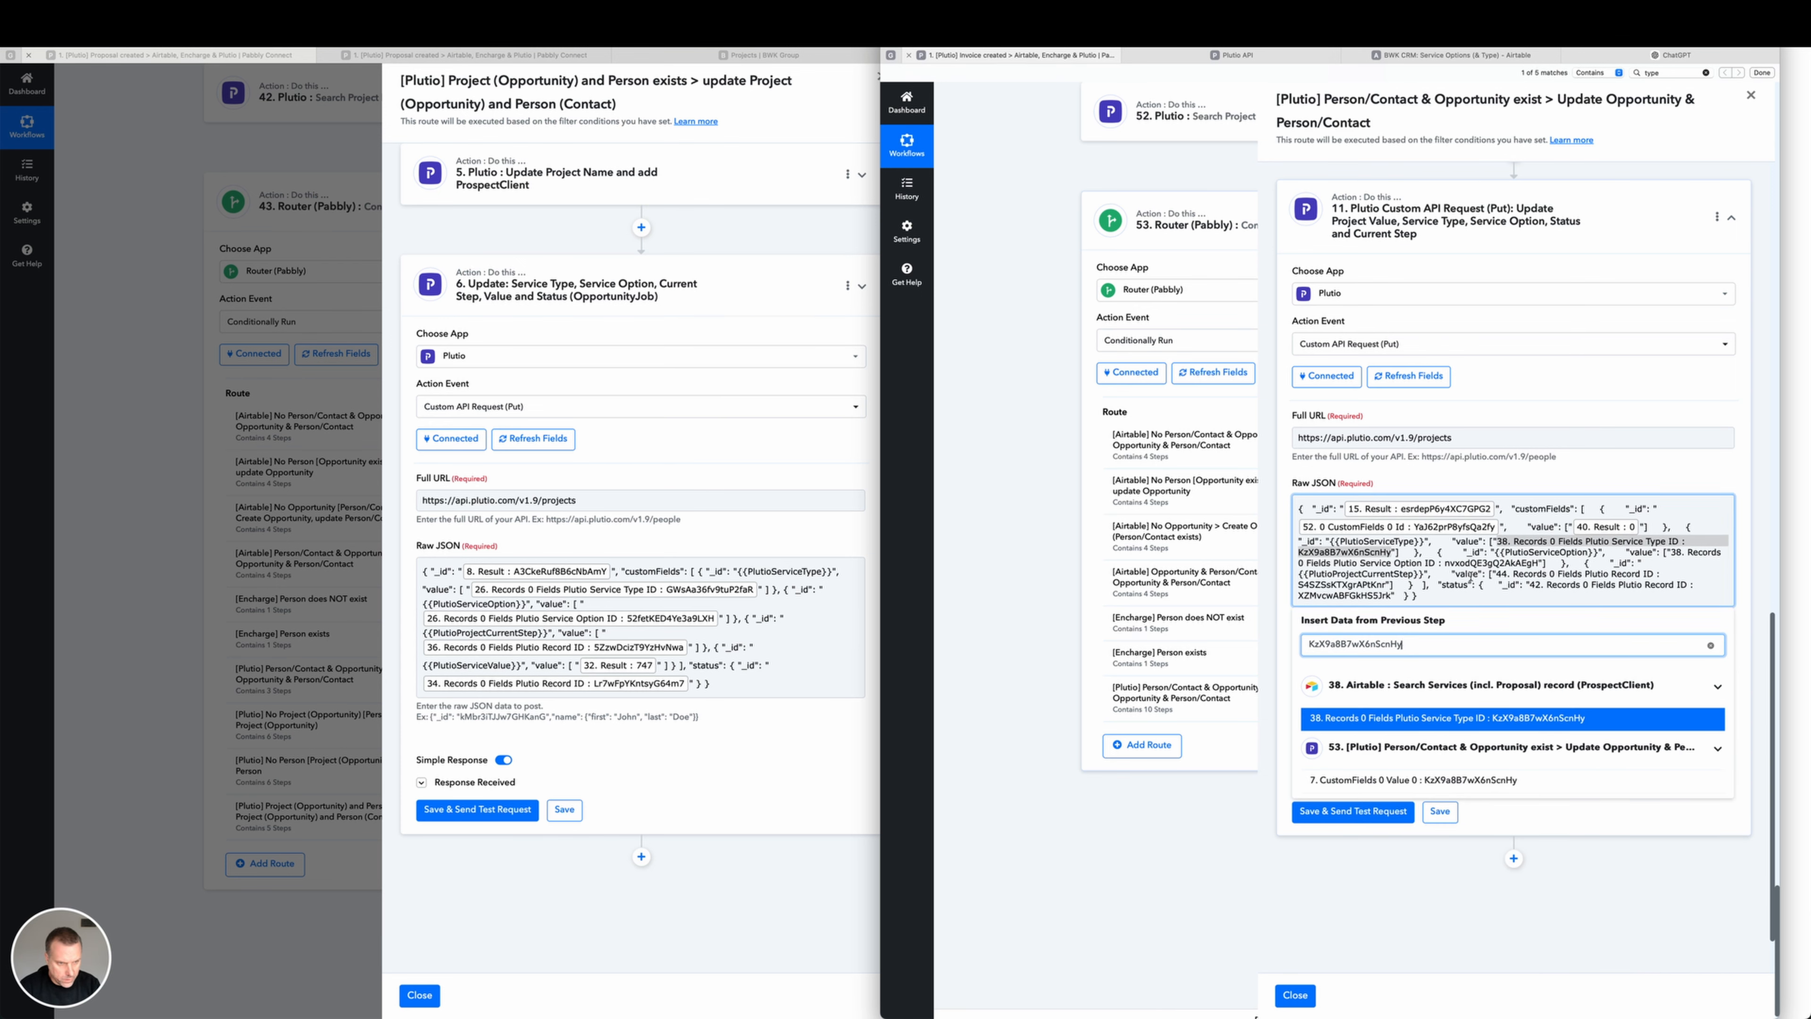
pyautogui.click(1436, 719)
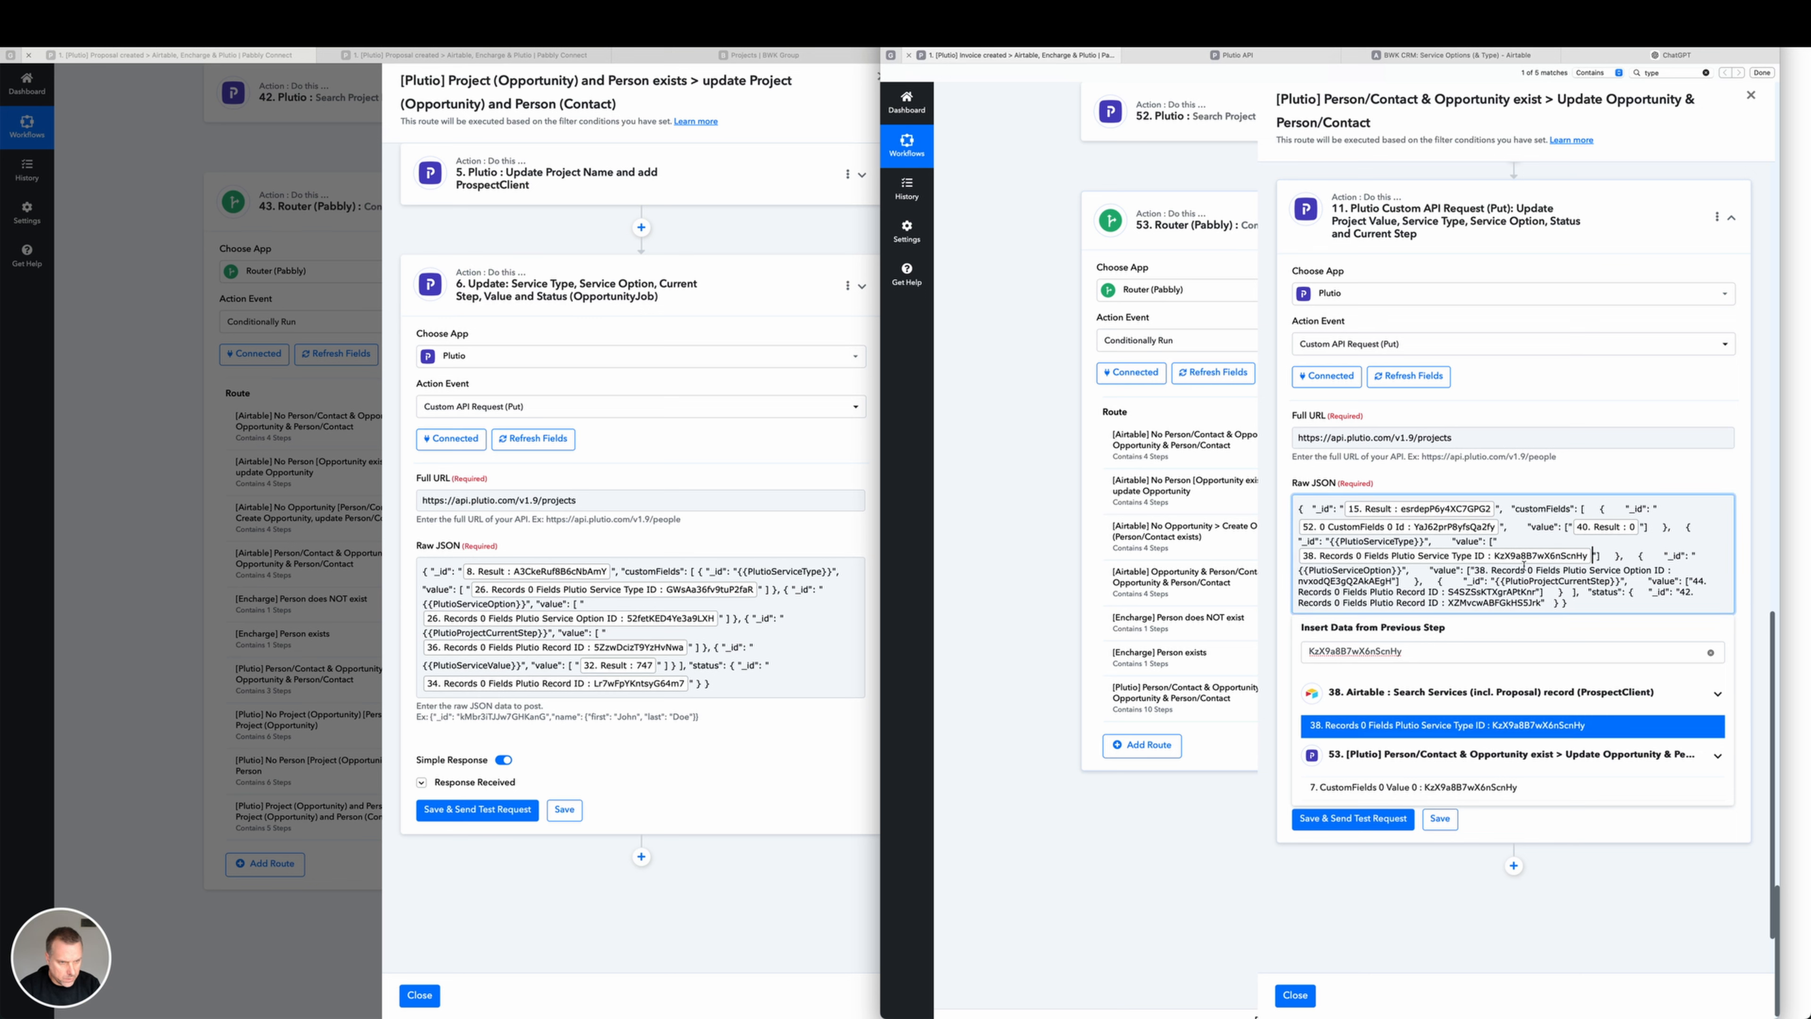
# Replace the PlutioServiceOption entry's plain-text value with the mapped "38. Records 0 Fields Plutio Service Option ID".
pyautogui.scroll(-1, 1505, 571)
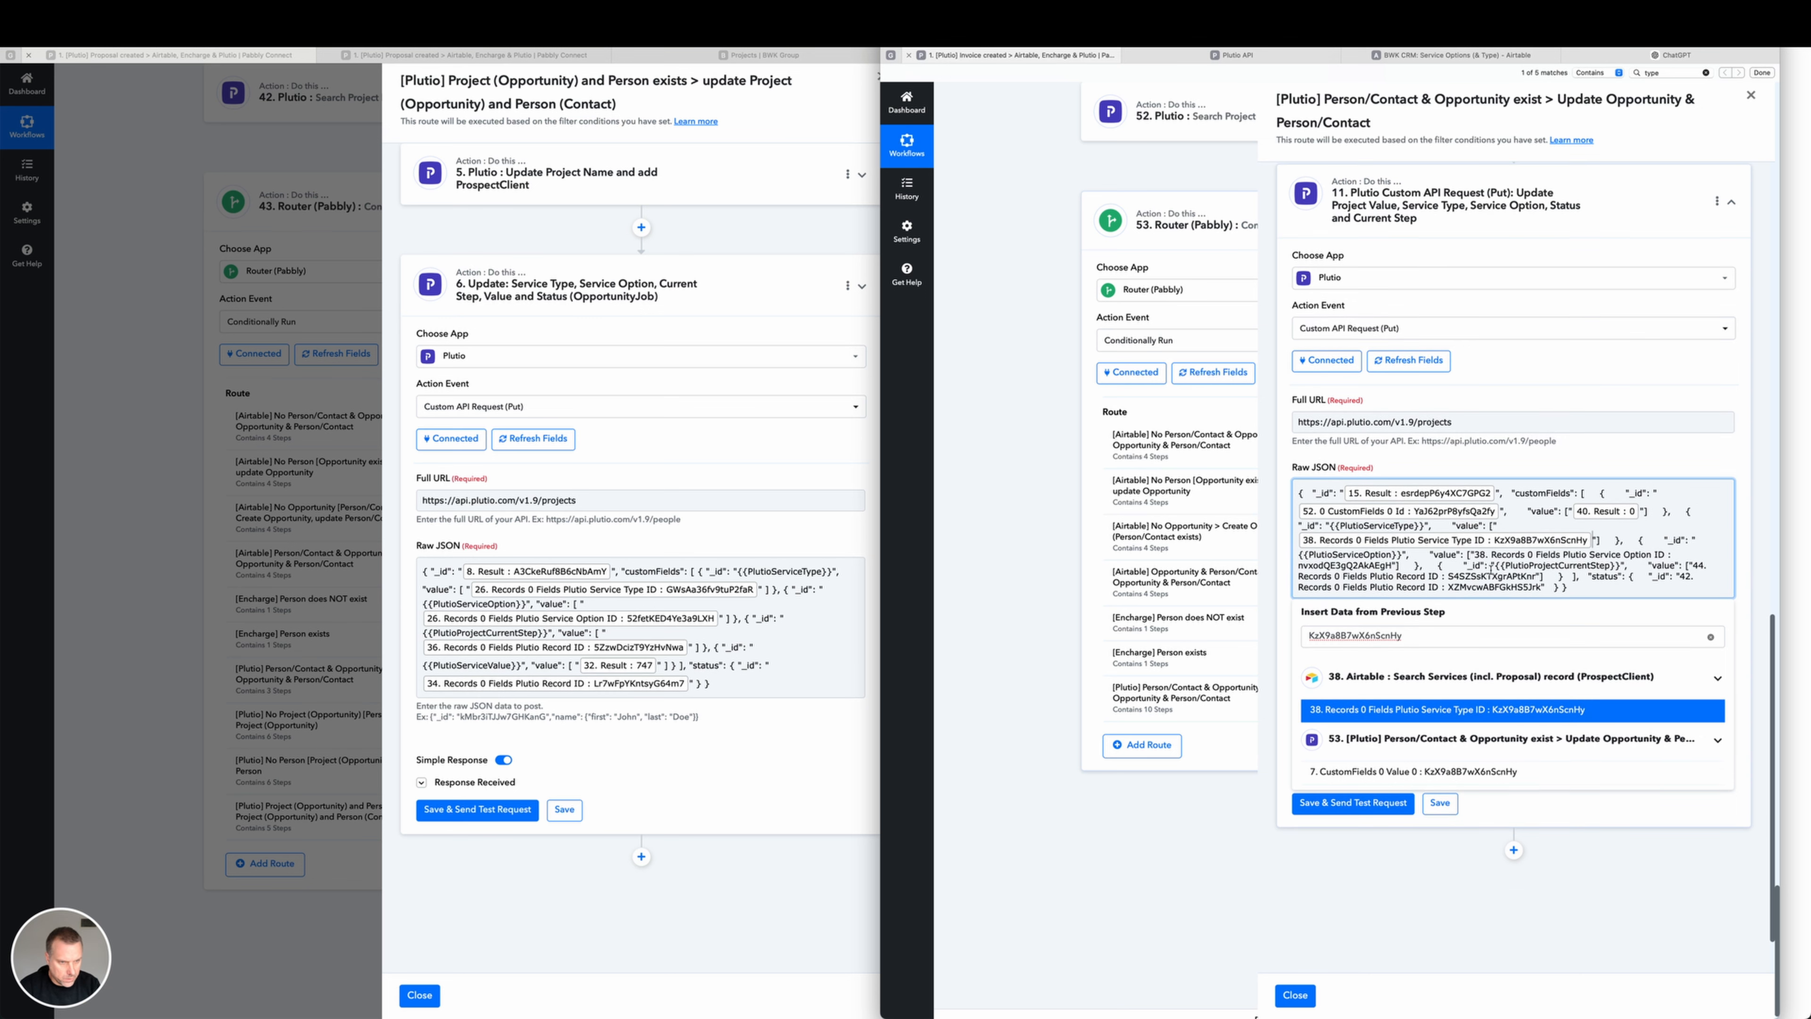
pyautogui.click(1542, 554)
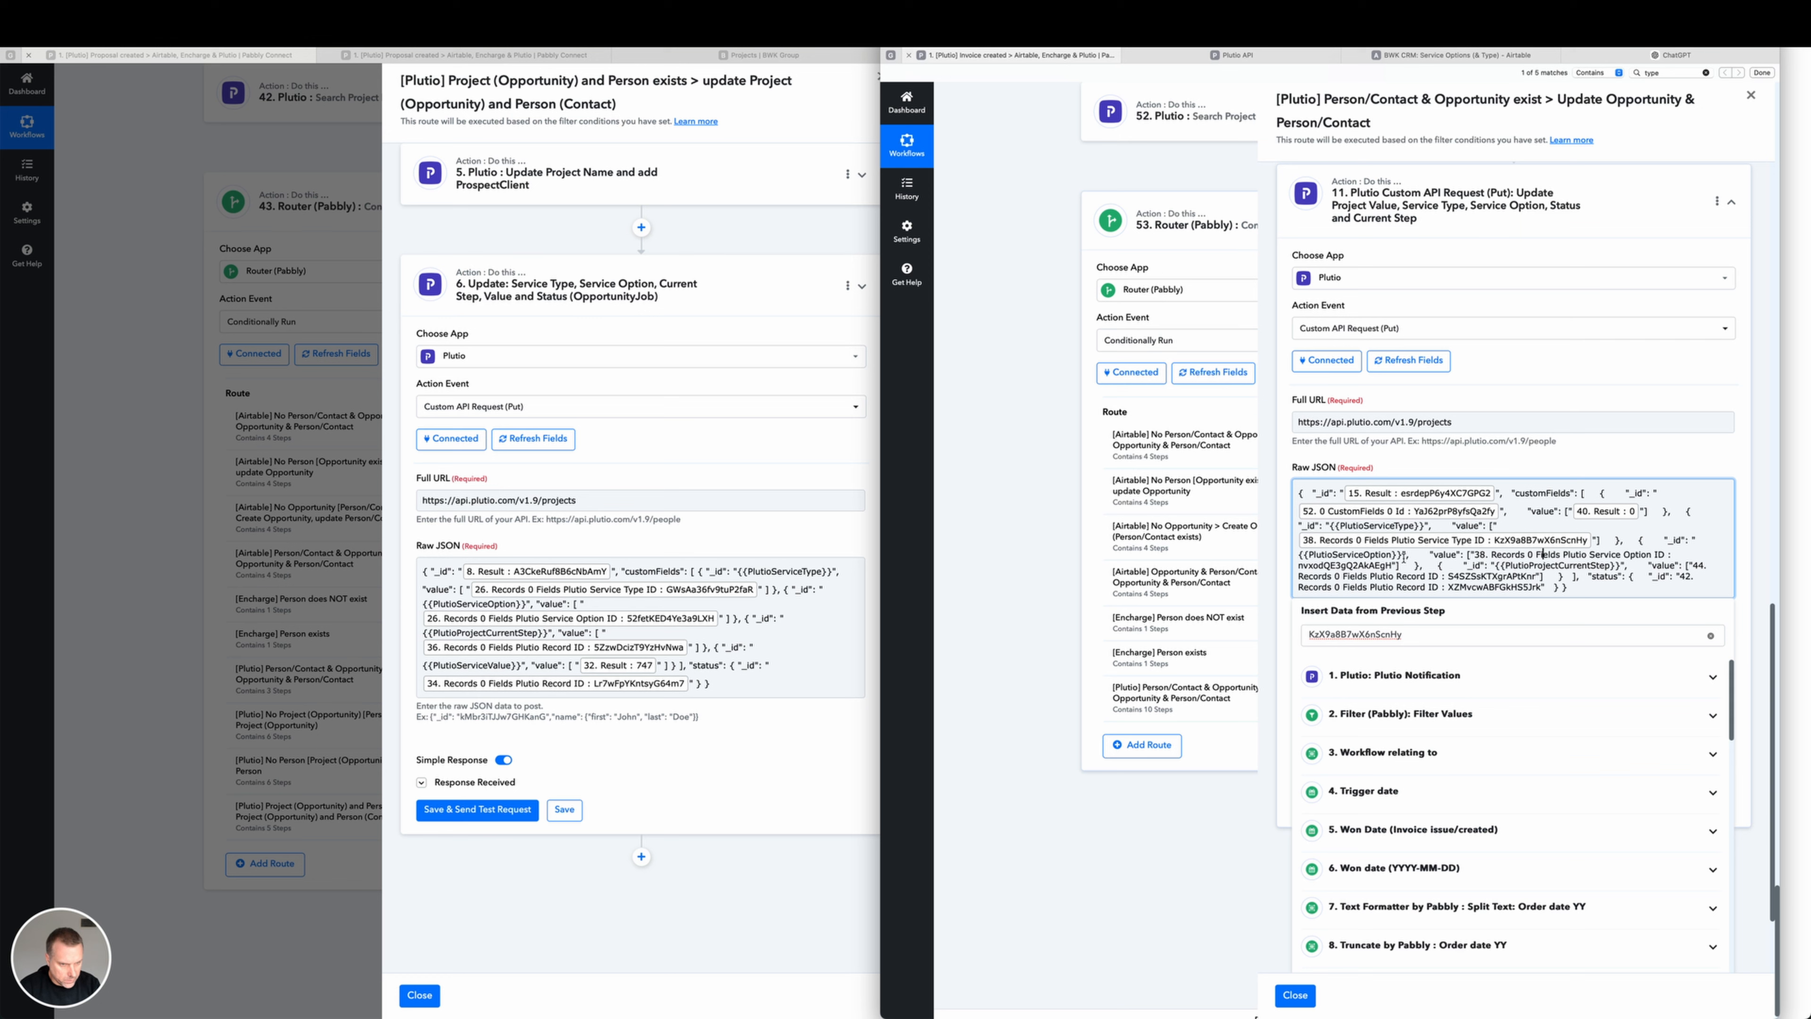
pyautogui.moveTo(1391, 565); pyautogui.dragTo(1298, 566)
pyautogui.press('super+c')
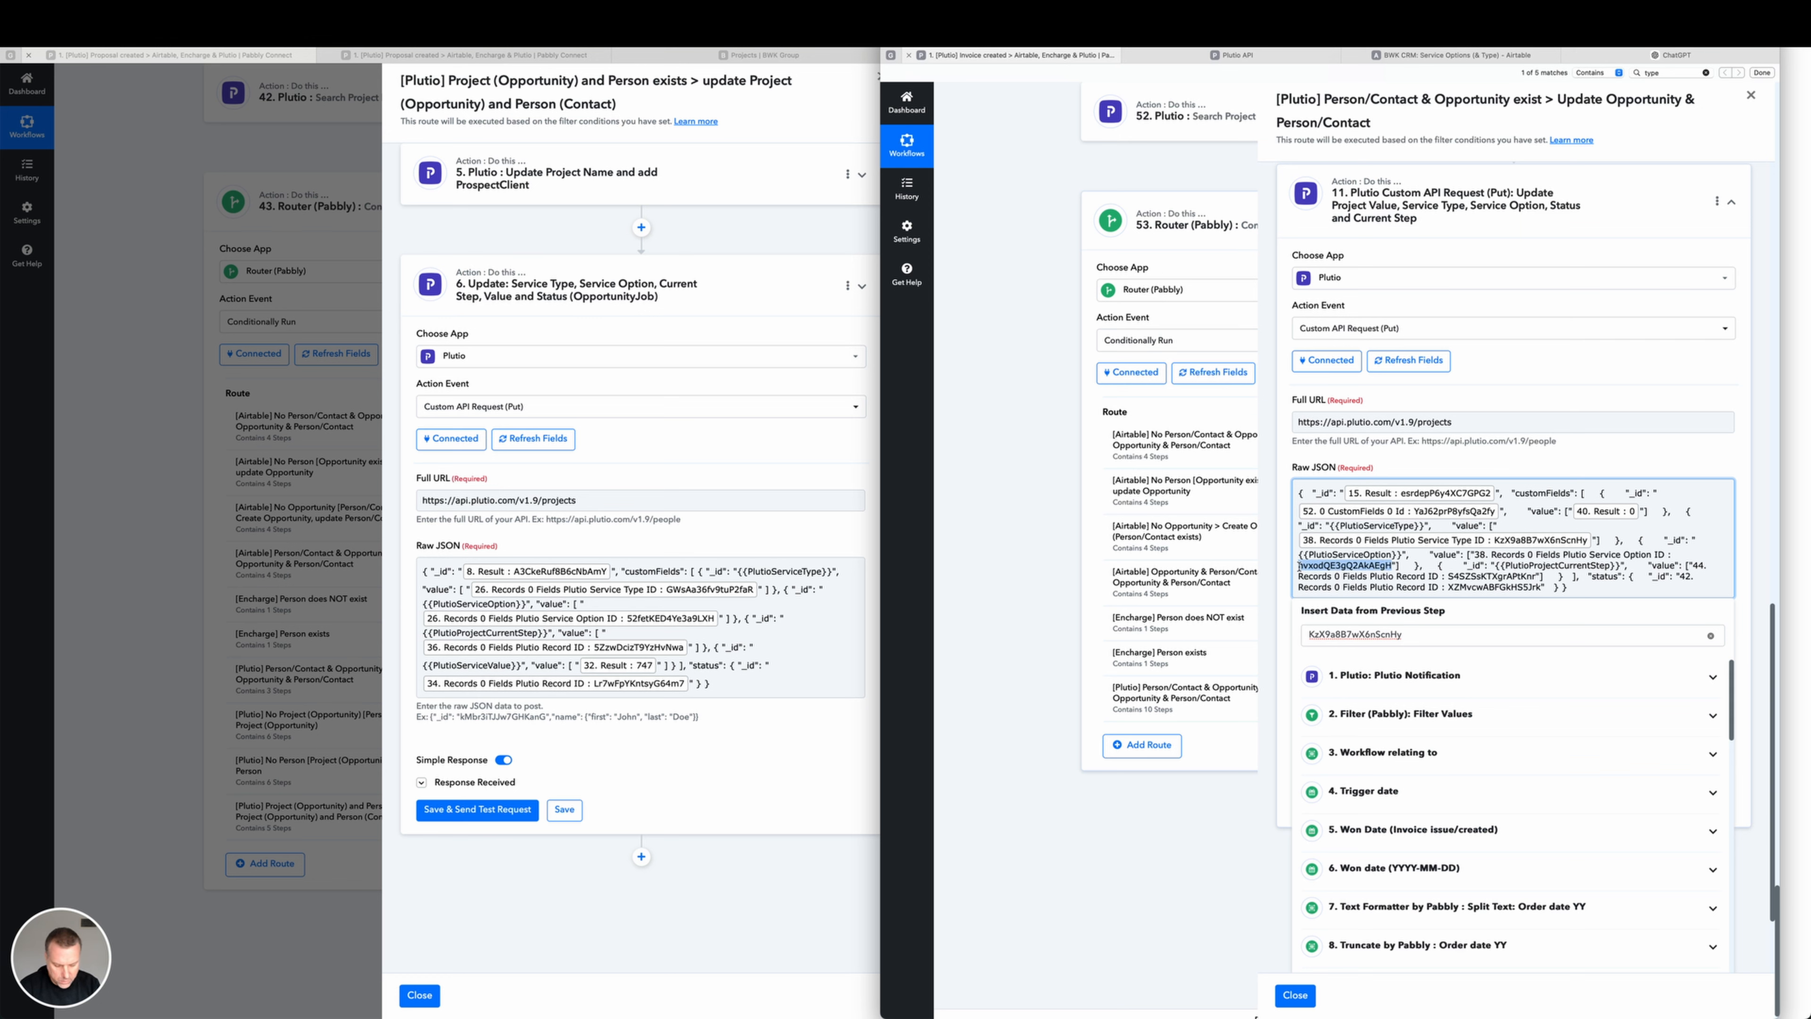
pyautogui.click(1520, 564)
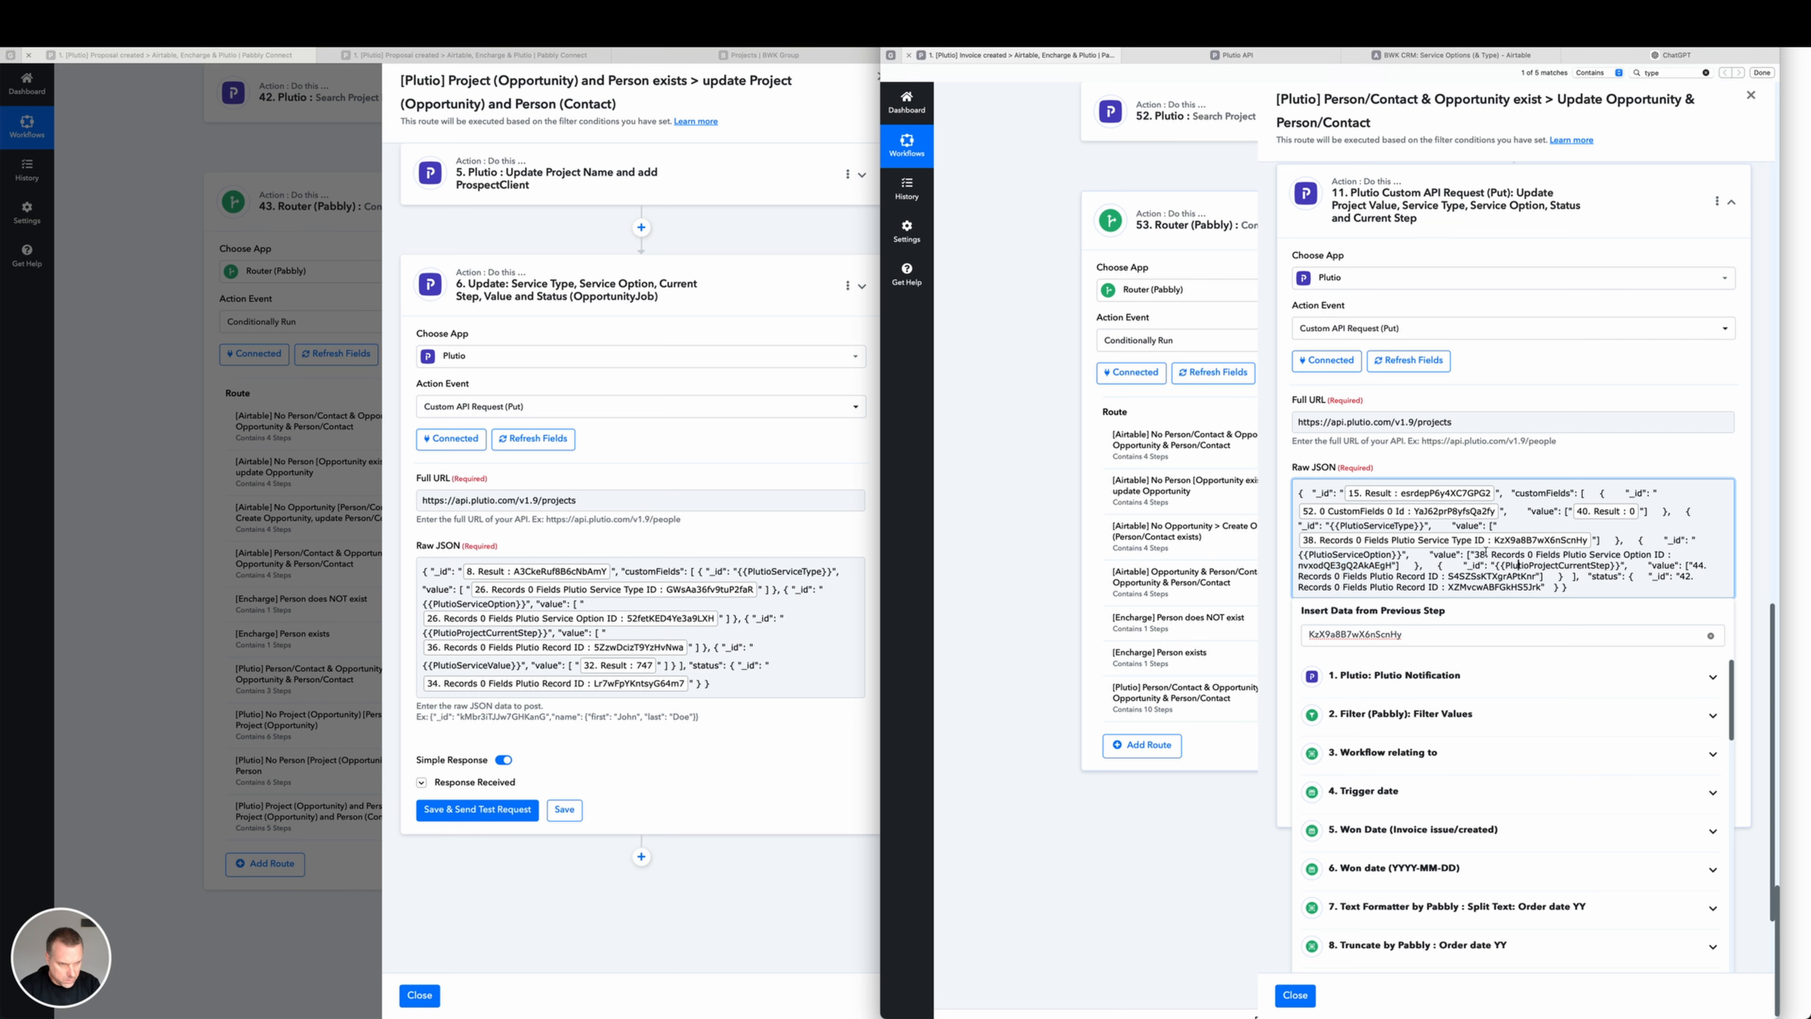
pyautogui.moveTo(1474, 554); pyautogui.dragTo(1391, 566)
pyautogui.doubleClick(1425, 633)
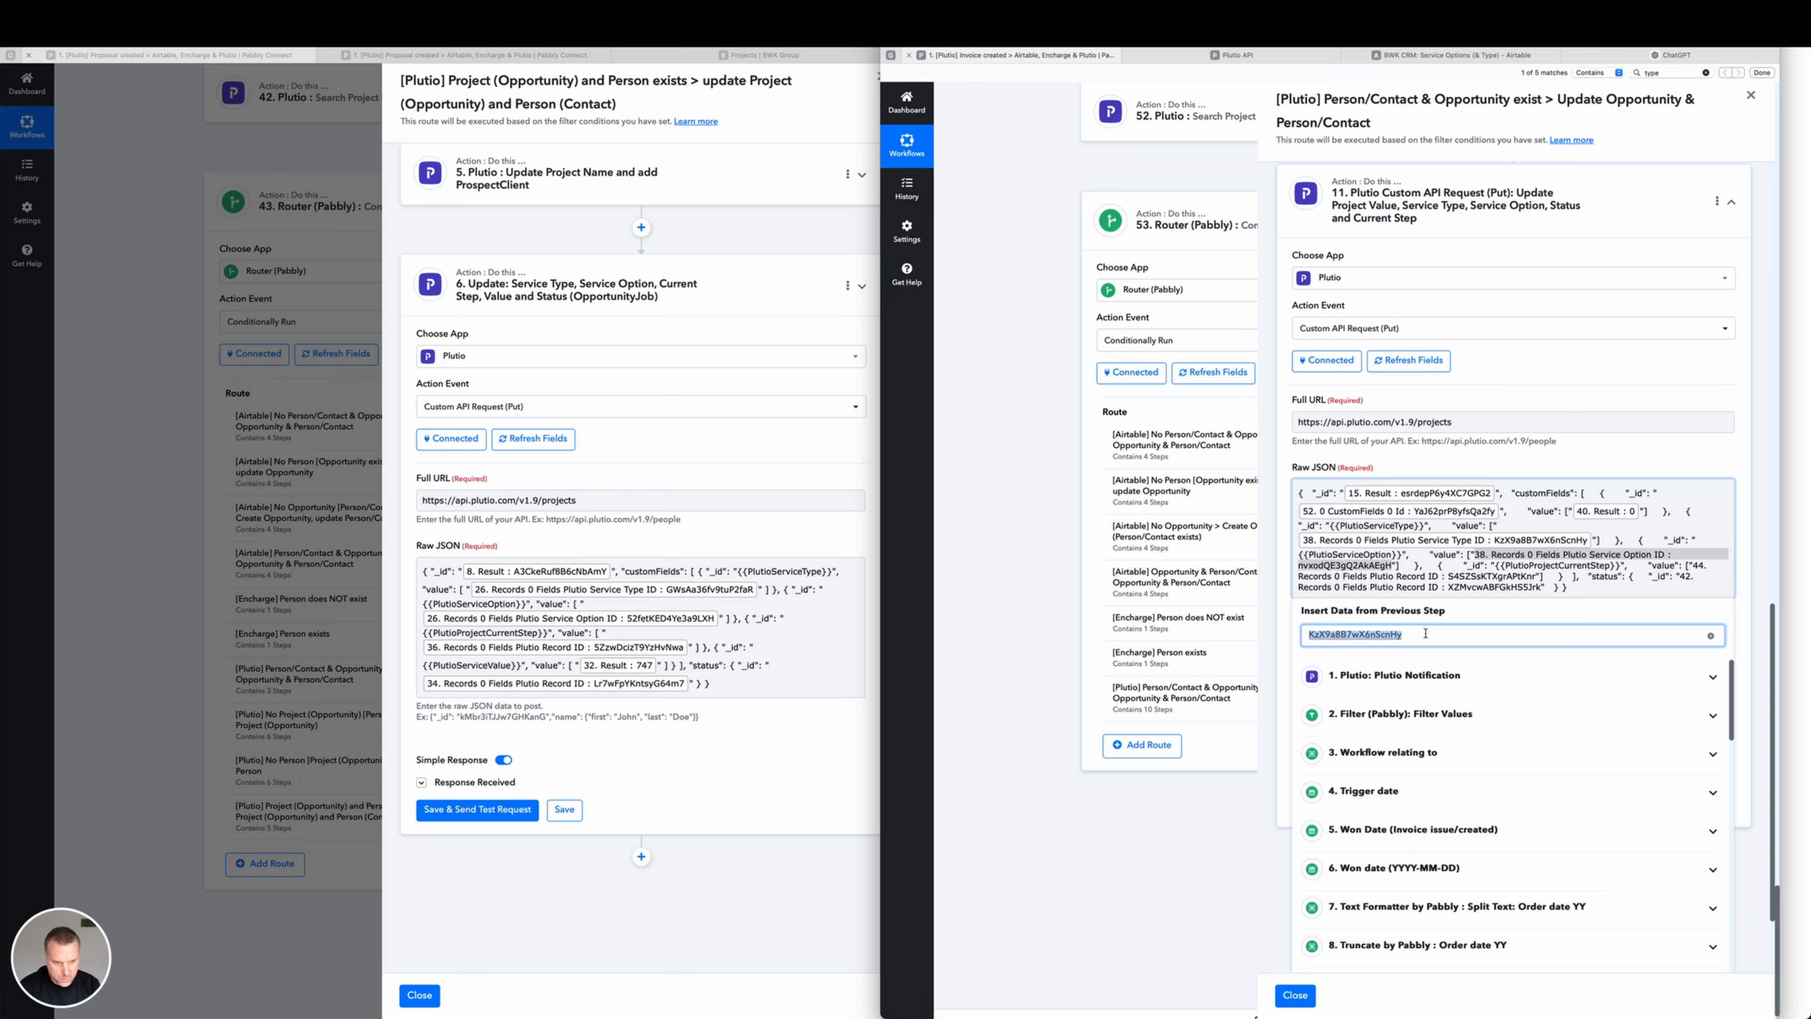
pyautogui.press('super+v')
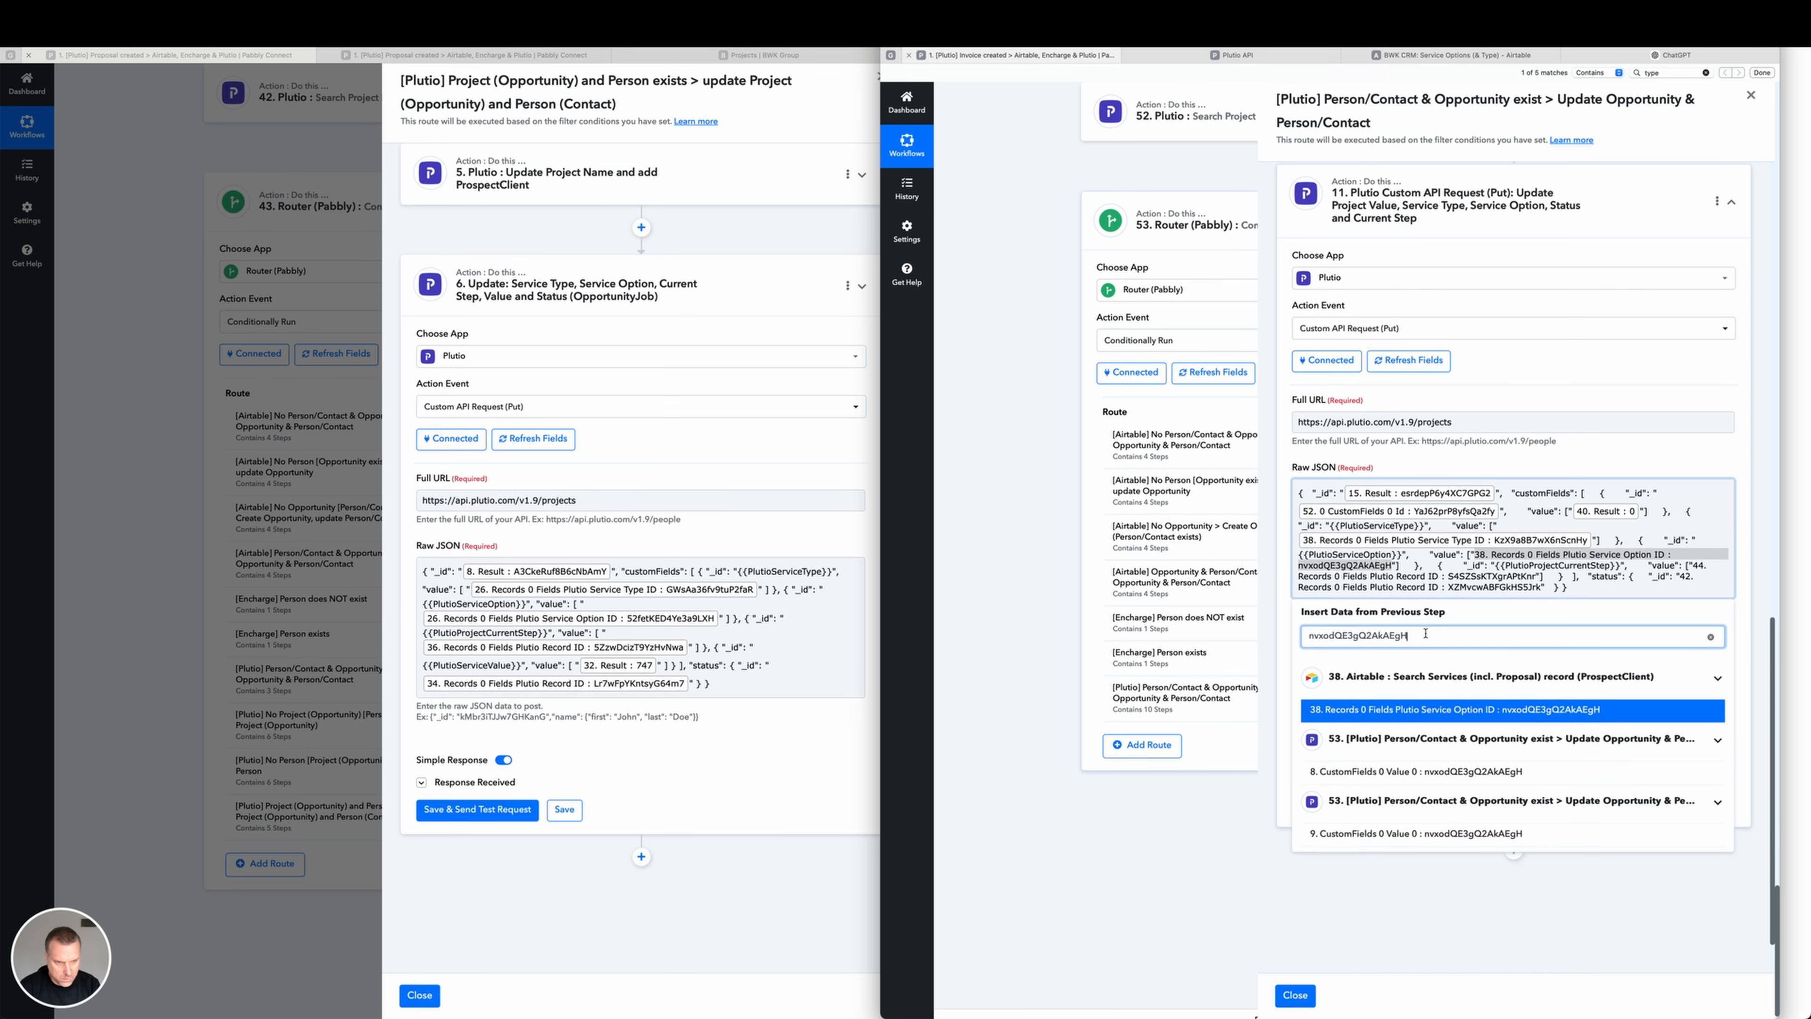
pyautogui.click(1410, 708)
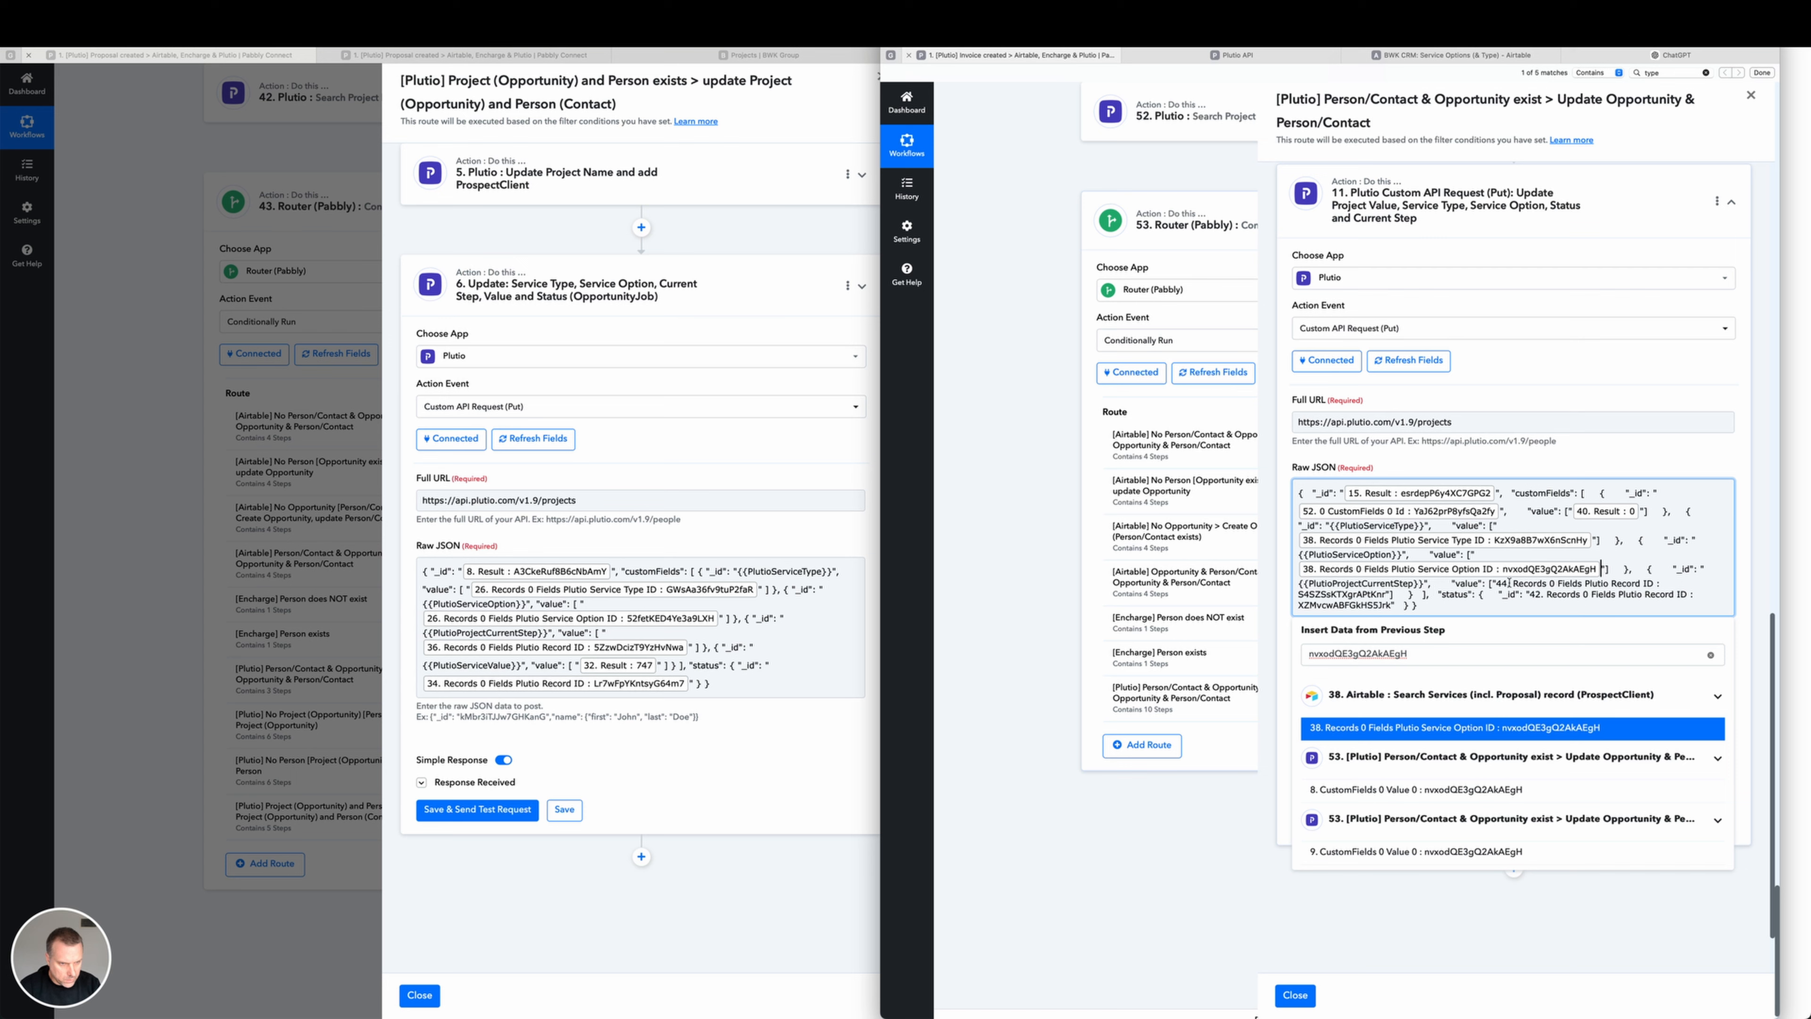
# Replace the PlutioProjectCurrentStep entry's plain-text value with the mapped "44. Records 0 Fields Plutio Record ID" from the 'Current Step' record search.
pyautogui.moveTo(1498, 583); pyautogui.dragTo(1298, 594)
pyautogui.hotkey('ctrl', 'c')
pyautogui.click(1386, 595)
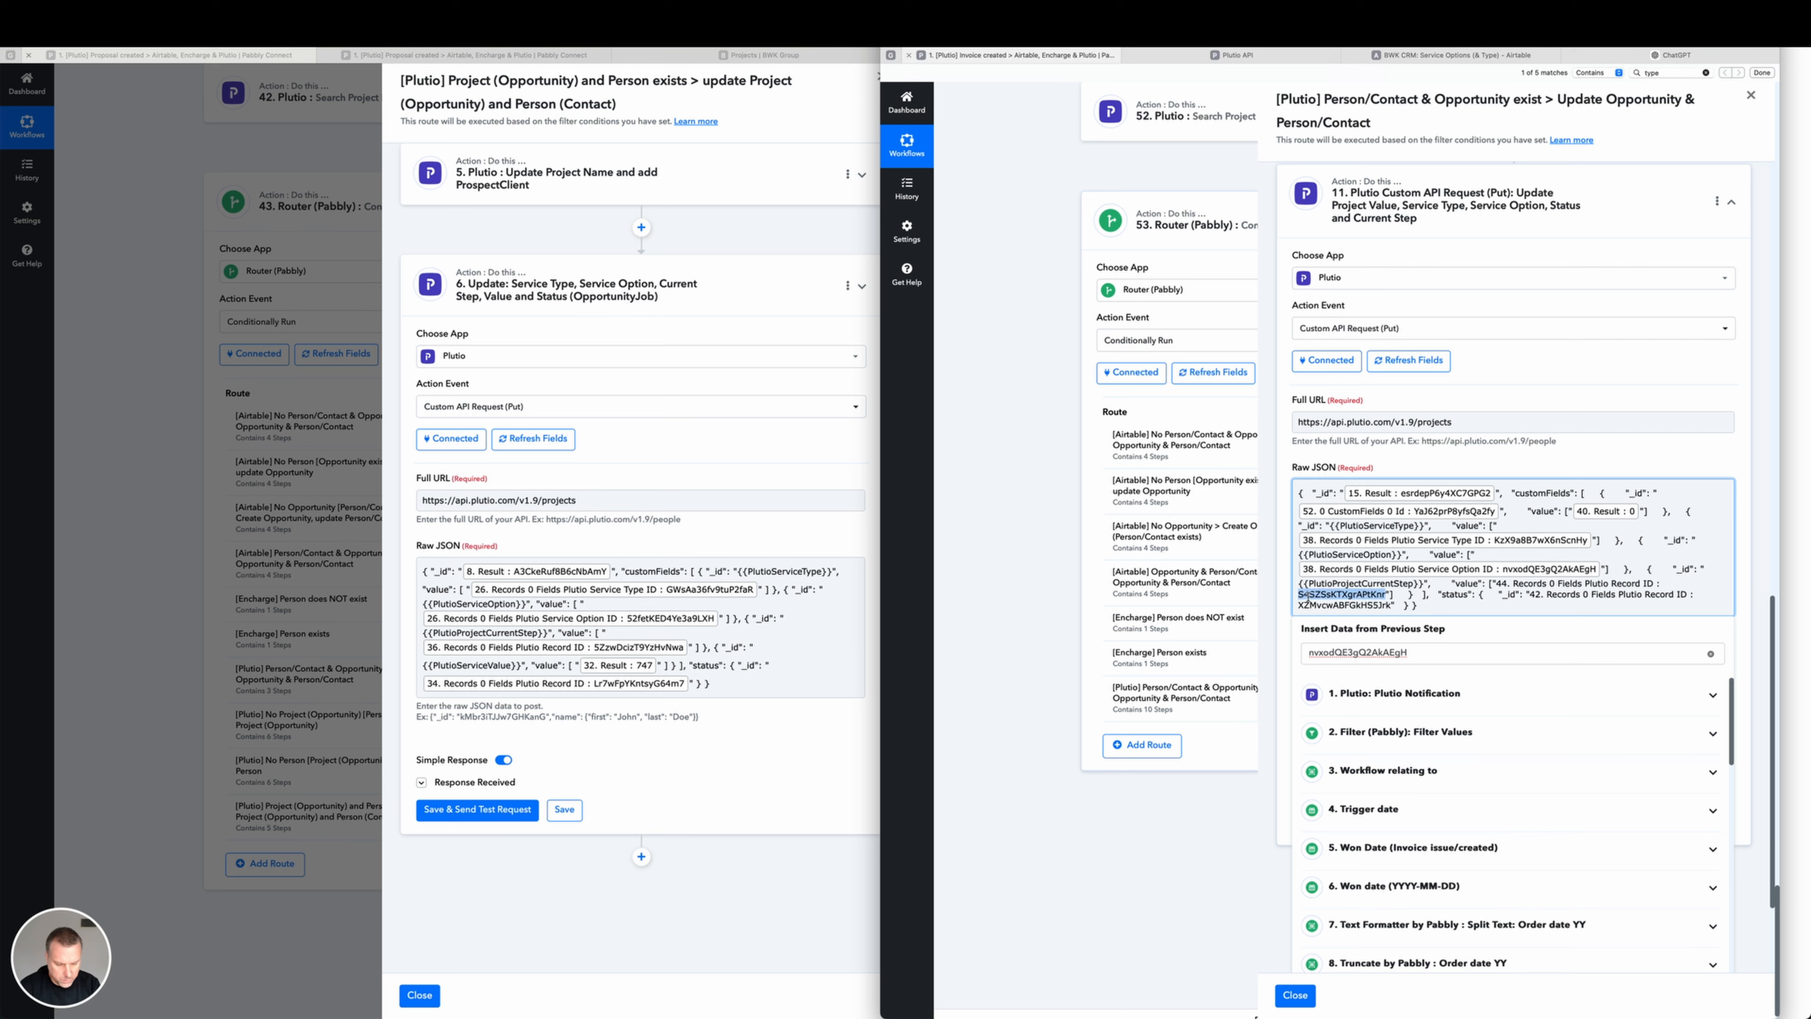
pyautogui.click(1547, 584)
pyautogui.moveTo(1493, 586); pyautogui.dragTo(1386, 596)
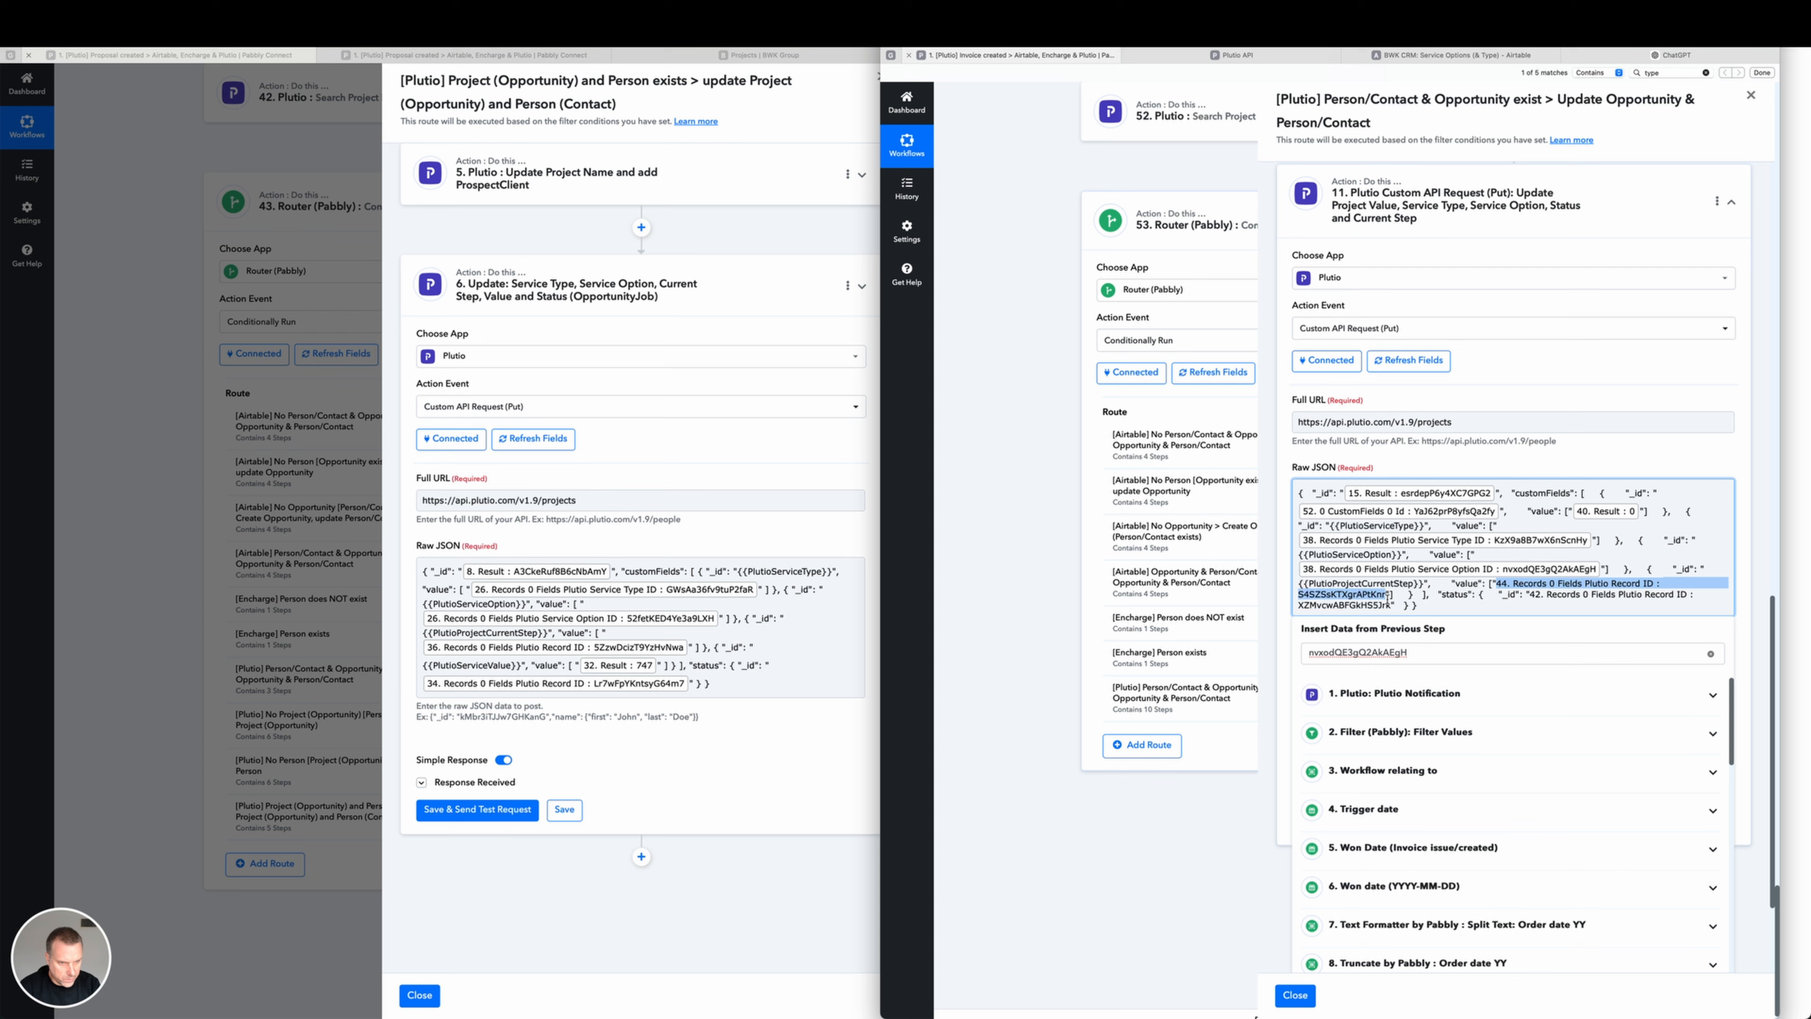
pyautogui.click(1391, 650)
pyautogui.hotkey('ctrl', 'a')
pyautogui.hotkey('ctrl', 'v')
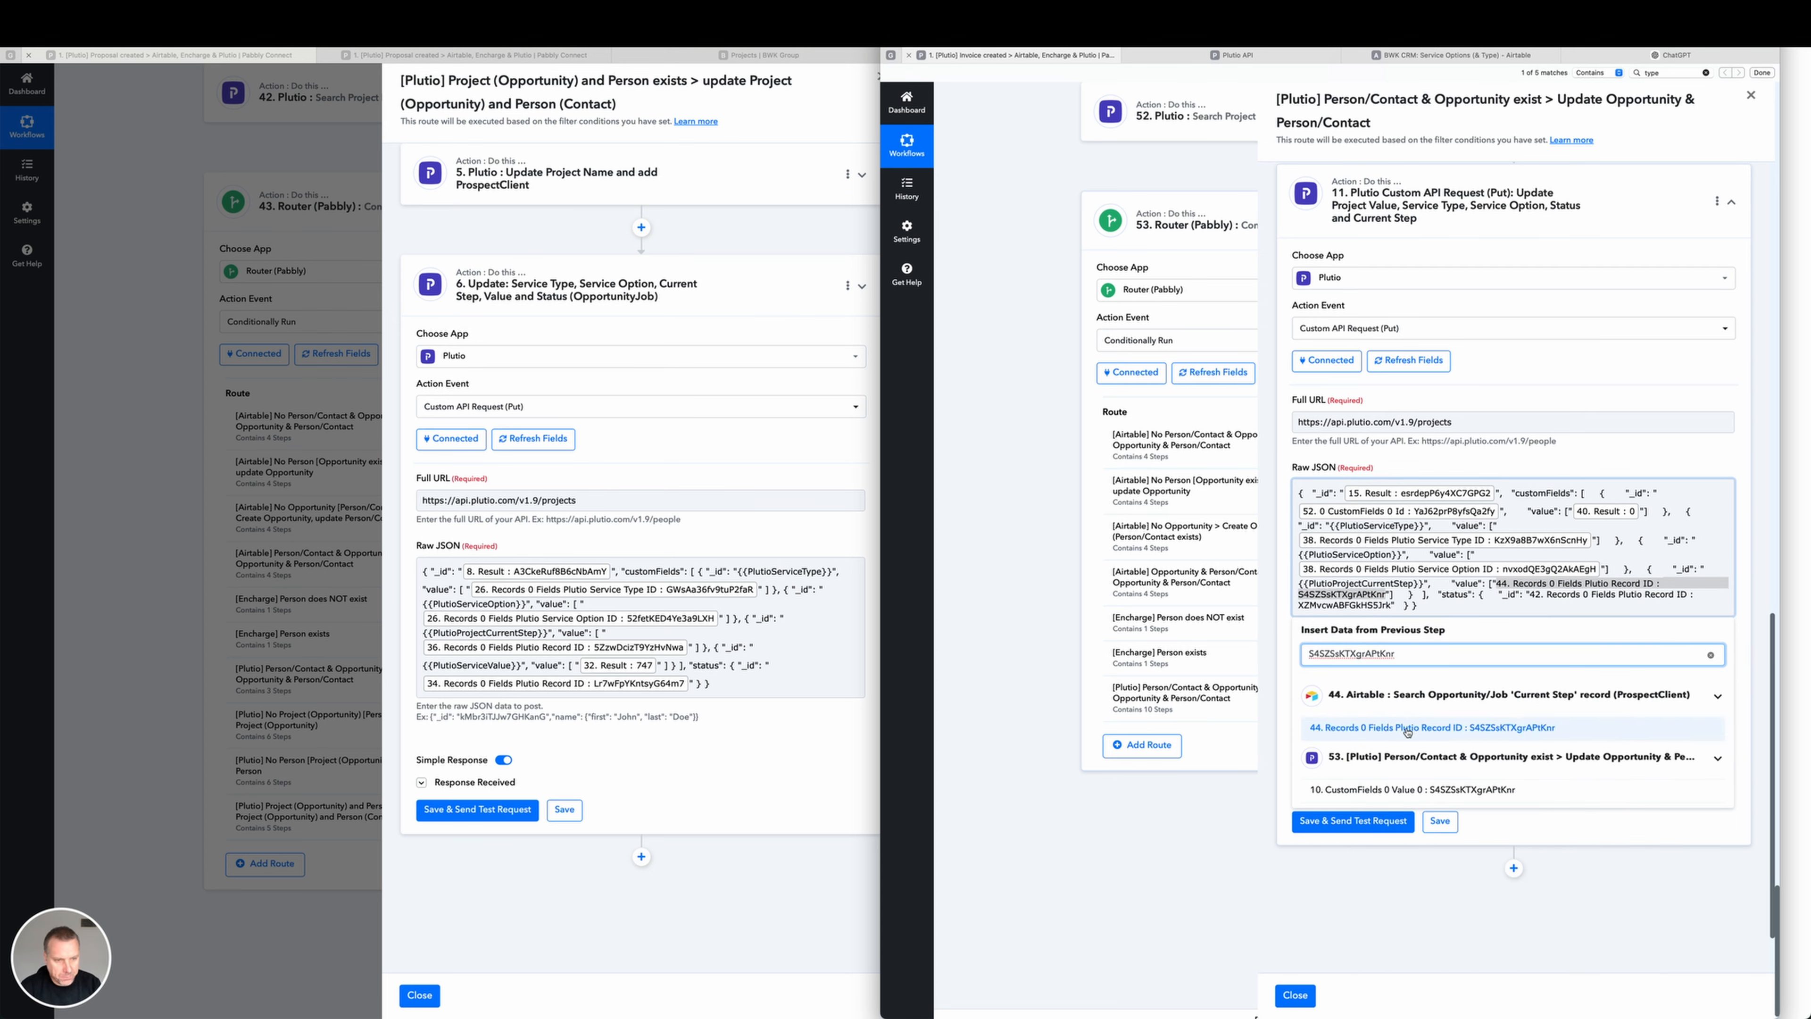
pyautogui.click(1433, 726)
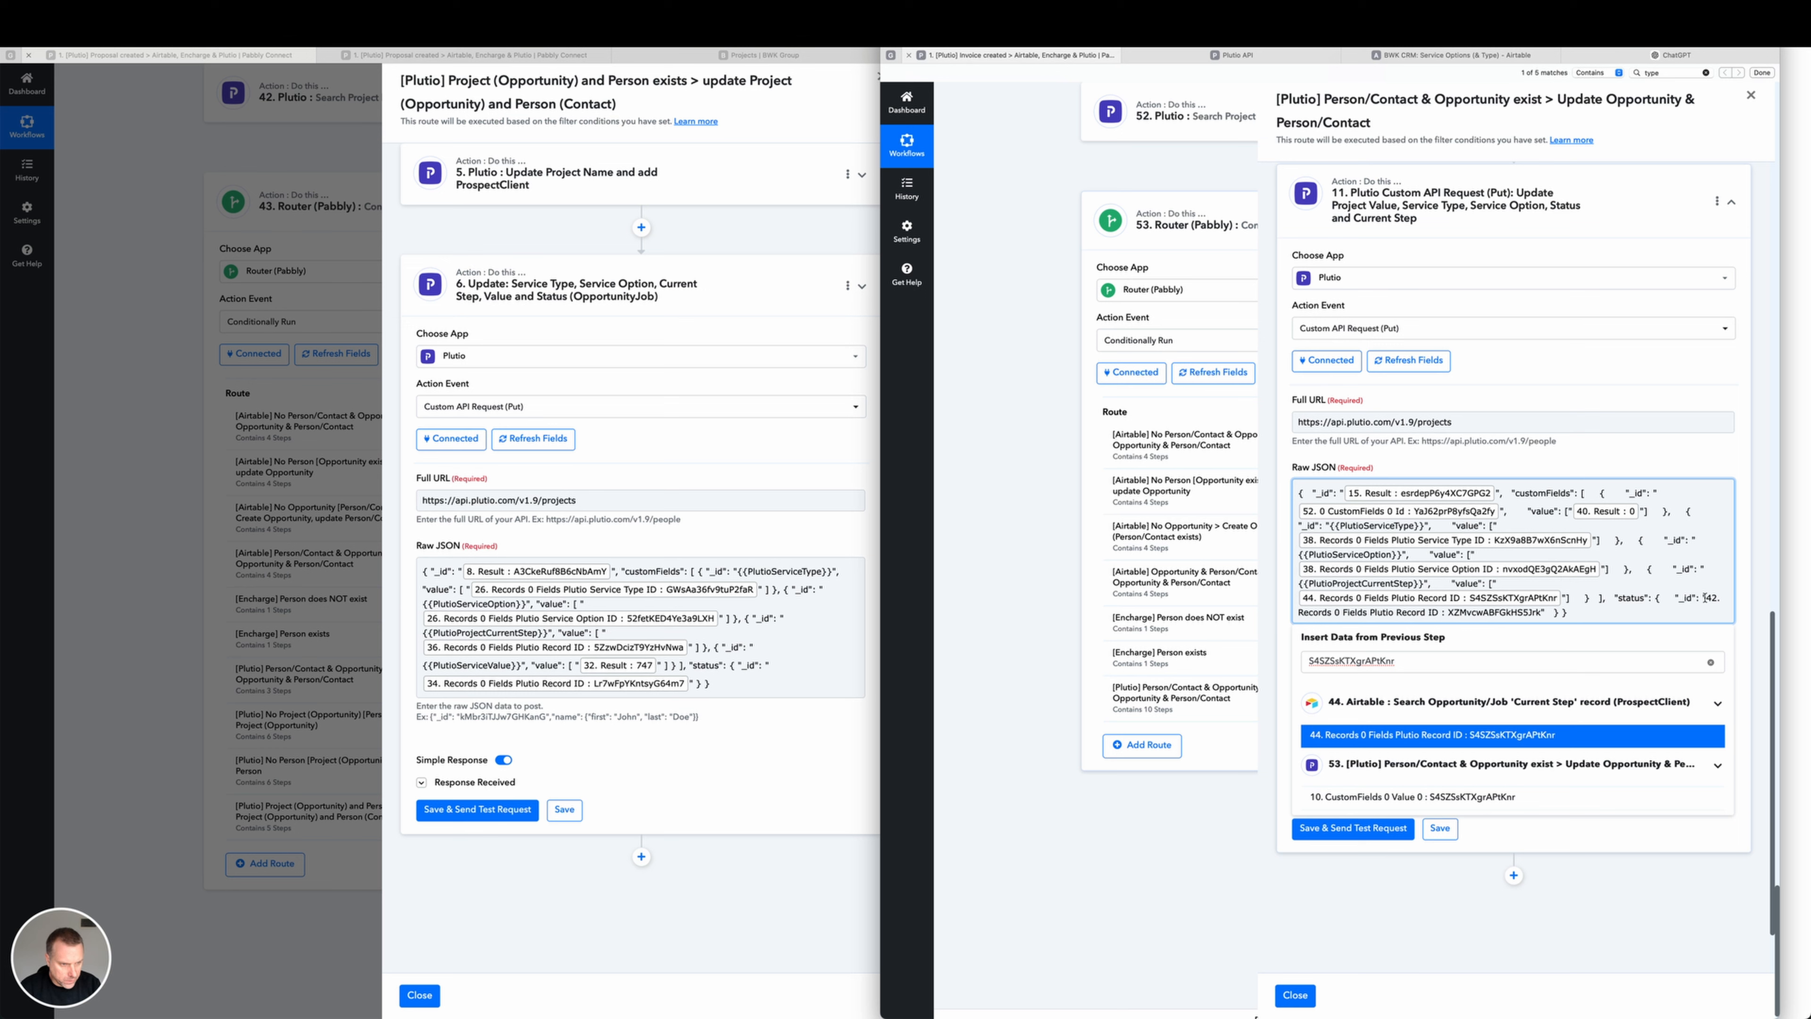
# Replace the status entry's plain-text ID with the mapped "42. Records 0 Fields Plutio Record ID" from the StageStatus record search and save the step.
pyautogui.moveTo(1449, 614); pyautogui.dragTo(1538, 612)
pyautogui.press('super+c')
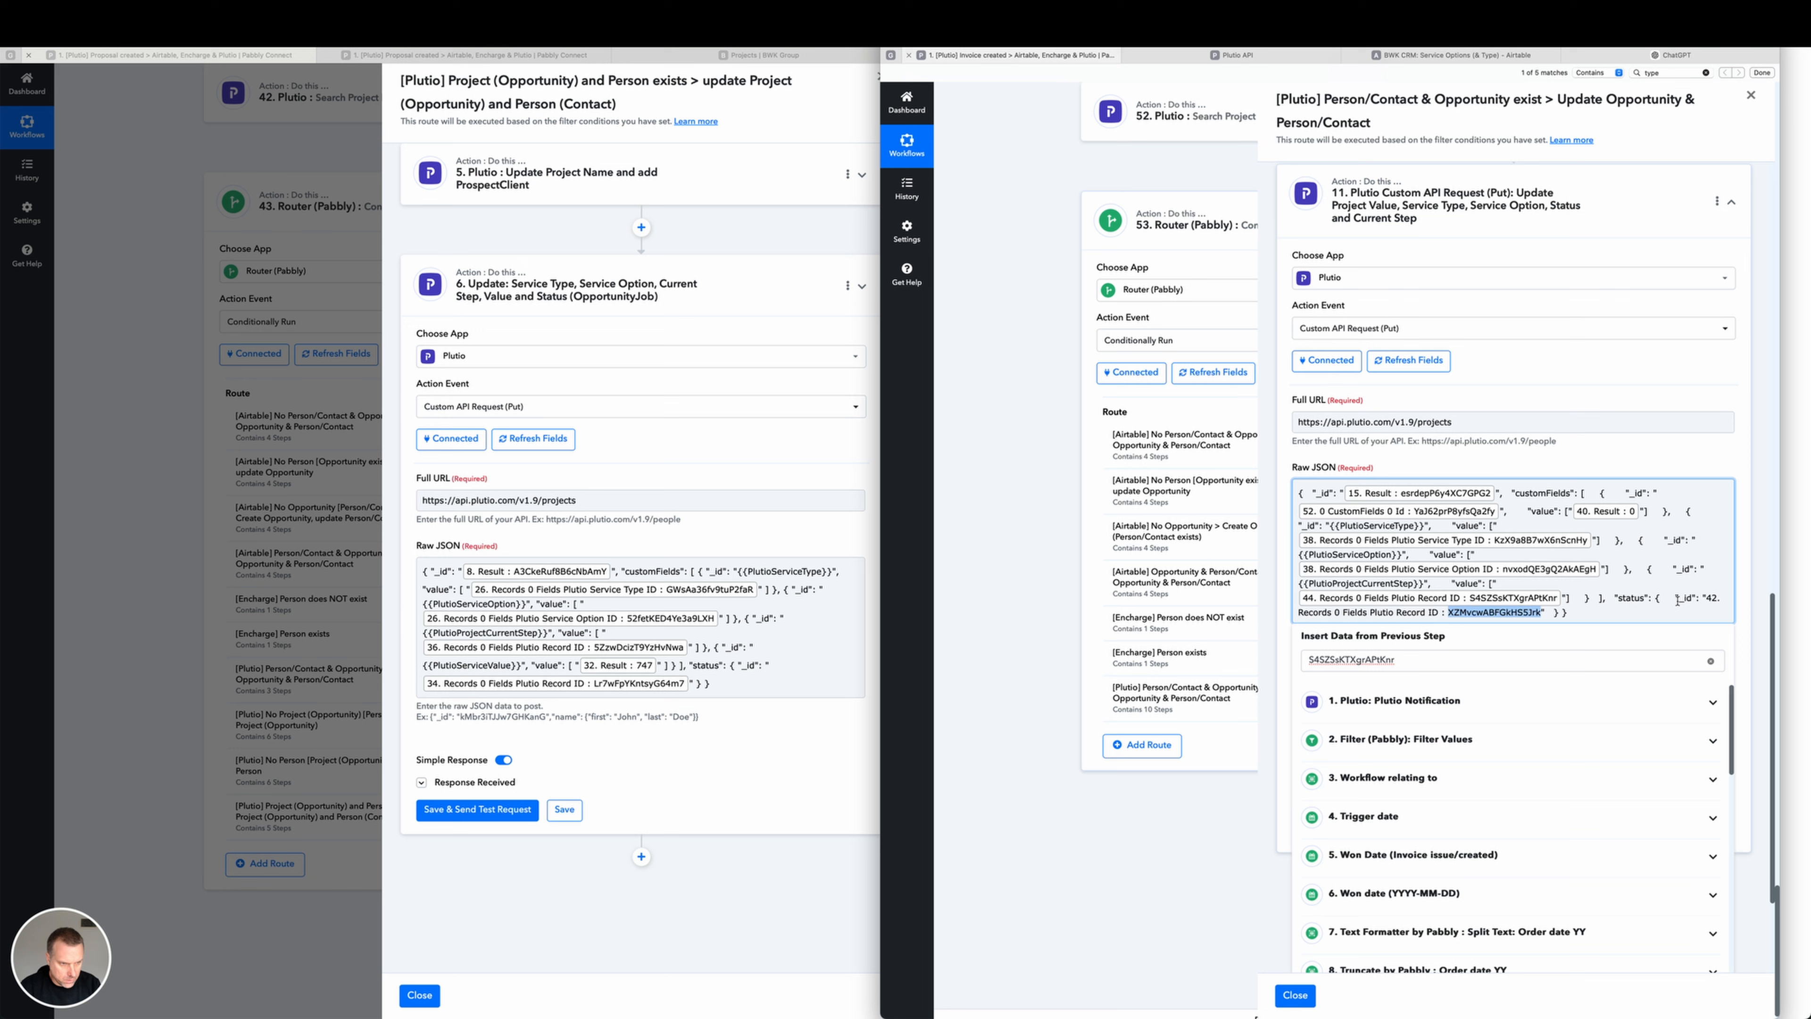
pyautogui.moveTo(1706, 598); pyautogui.dragTo(1542, 613)
pyautogui.click(1375, 661)
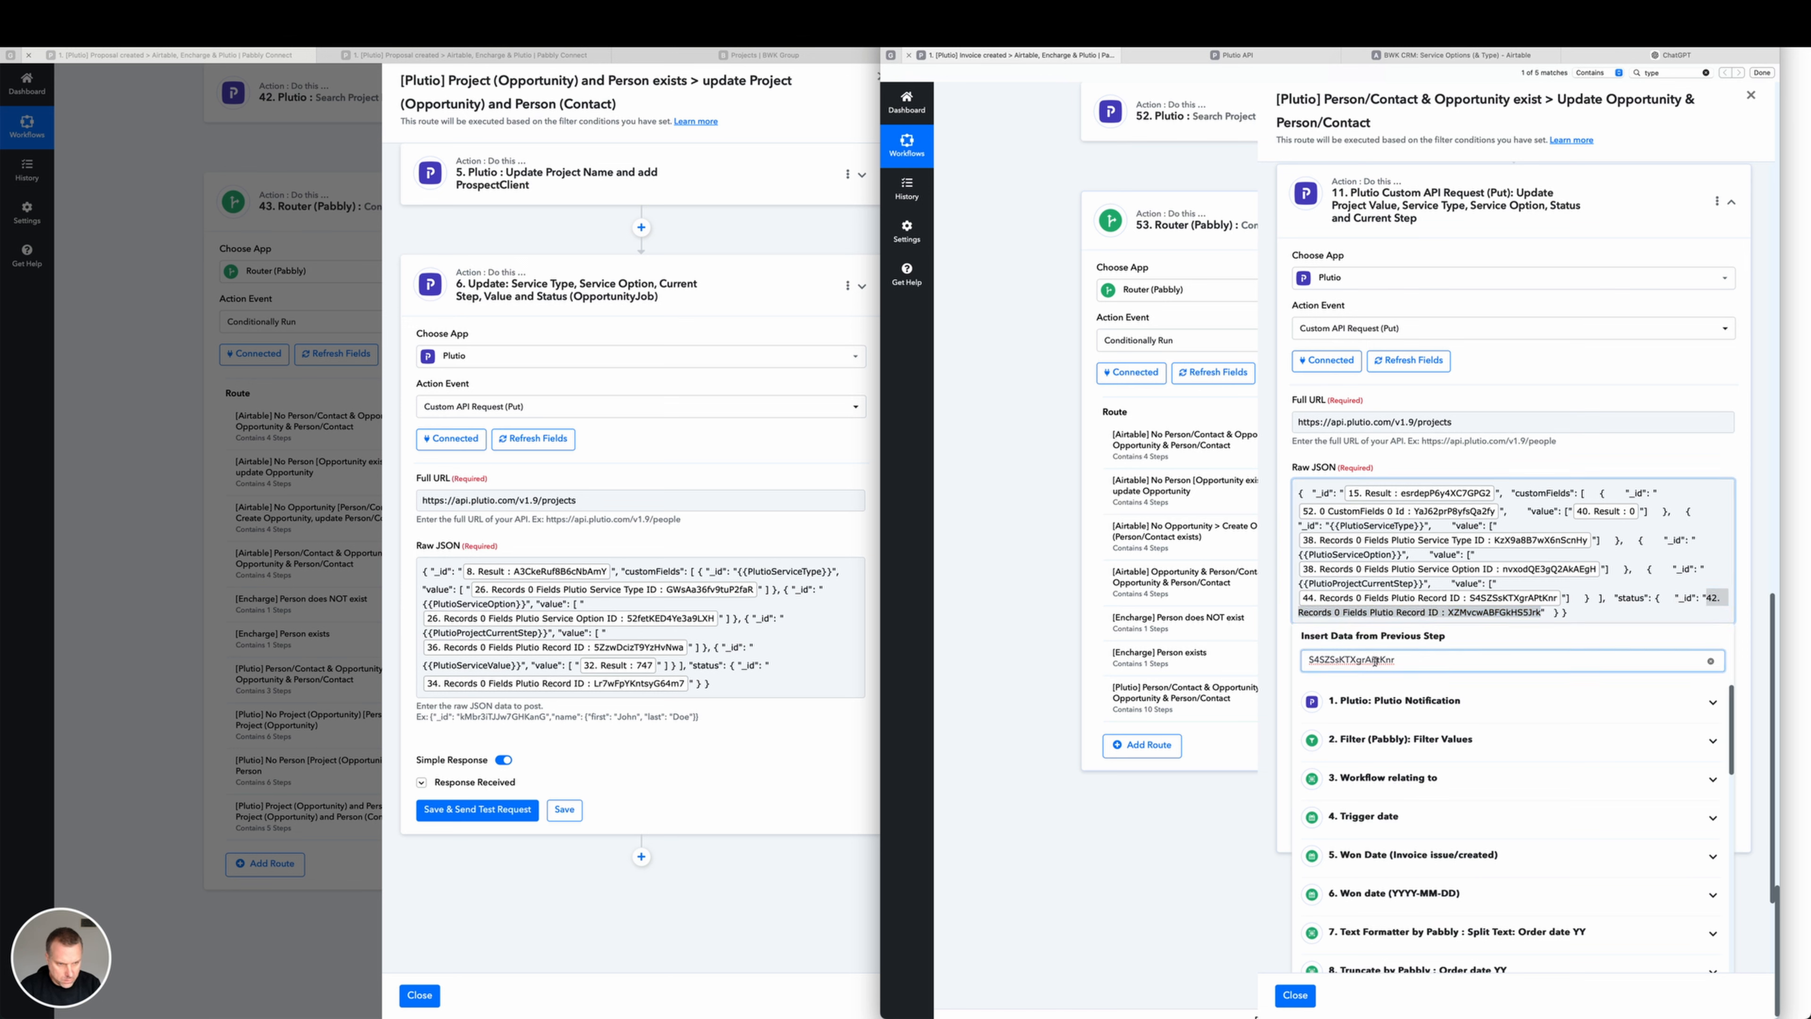
pyautogui.doubleClick(1375, 660)
pyautogui.press('super+v')
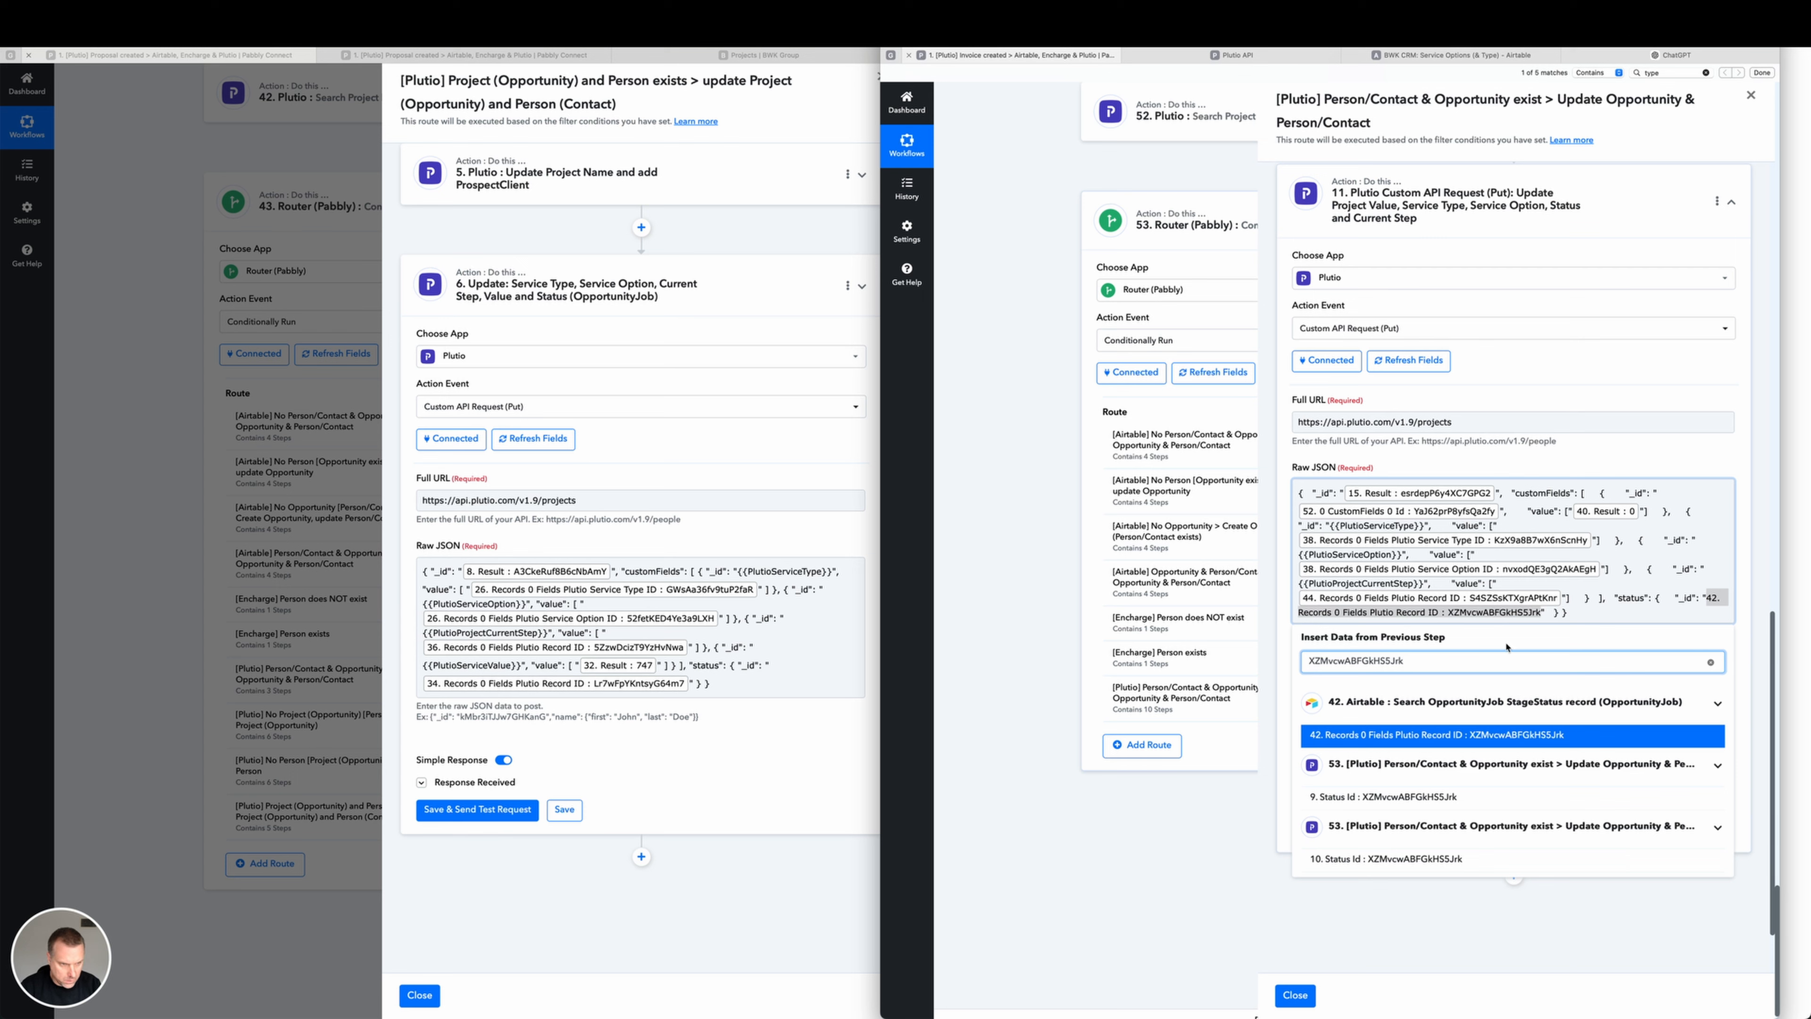
pyautogui.click(1454, 734)
pyautogui.click(1748, 626)
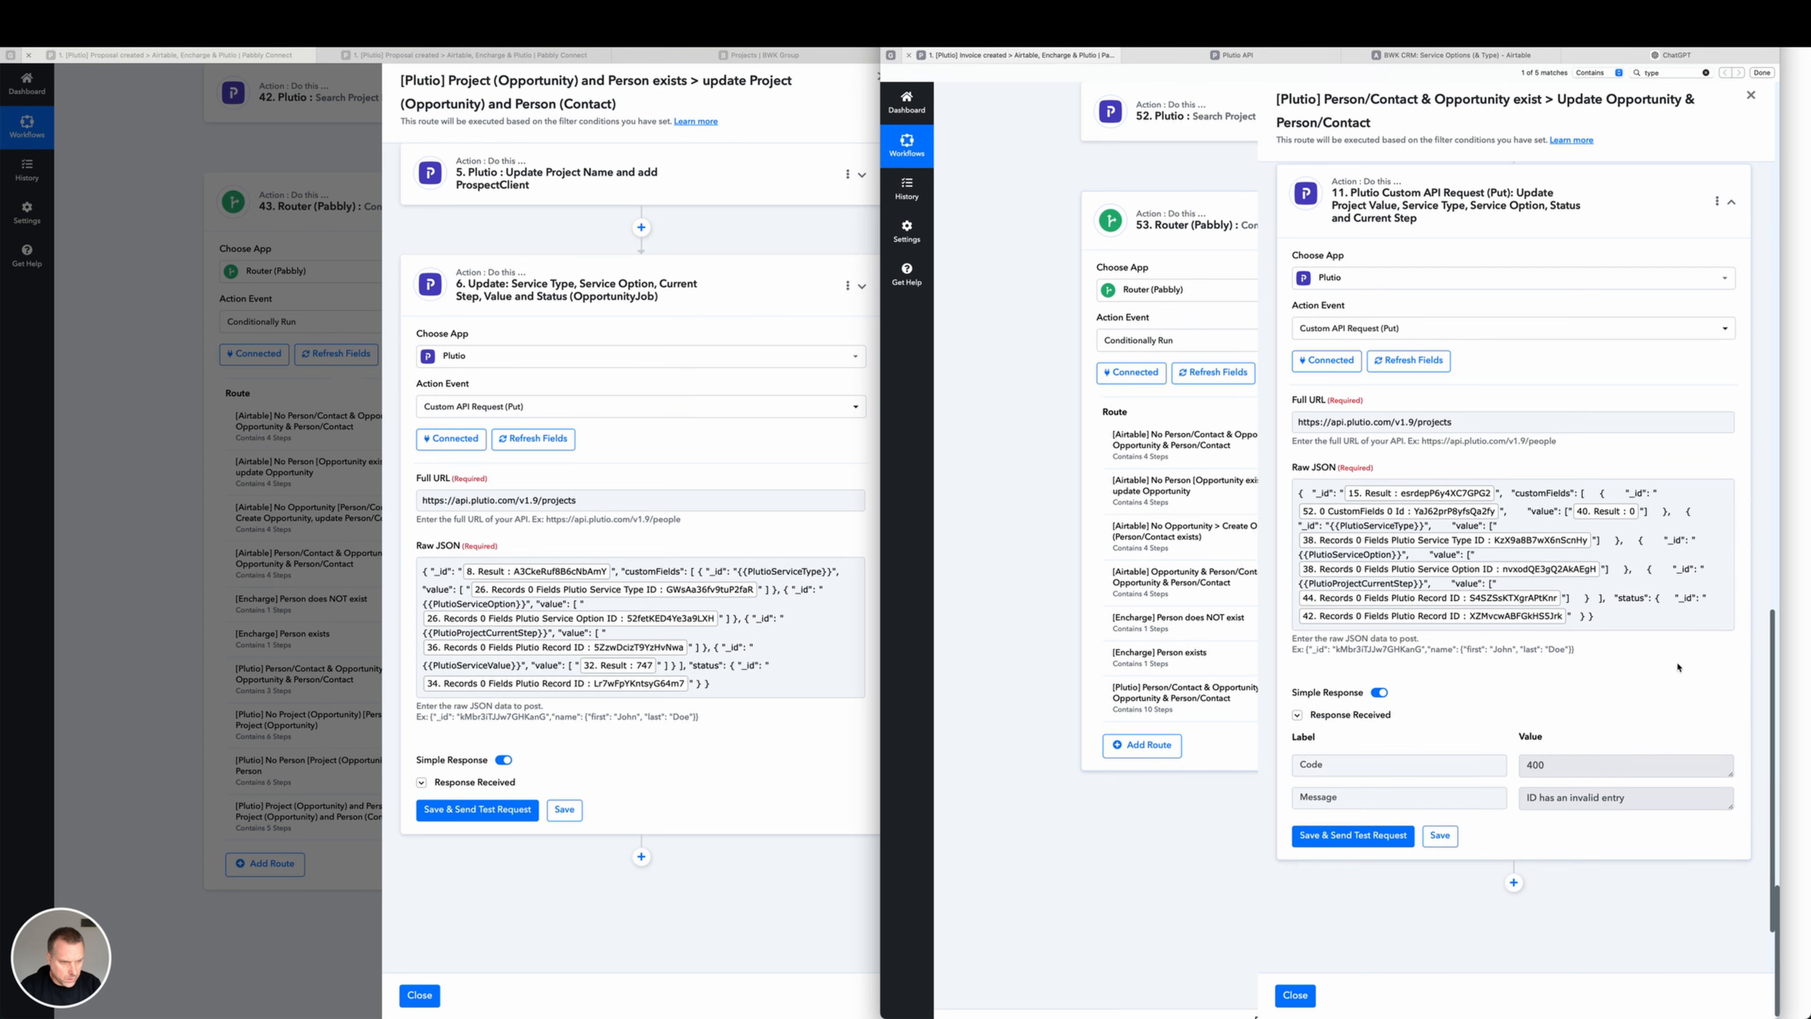
pyautogui.click(1447, 836)
# Bring up the Plutio Projects list, send a test request from combined step 11, and check the test project's updated fields.
pyautogui.click(663, 67)
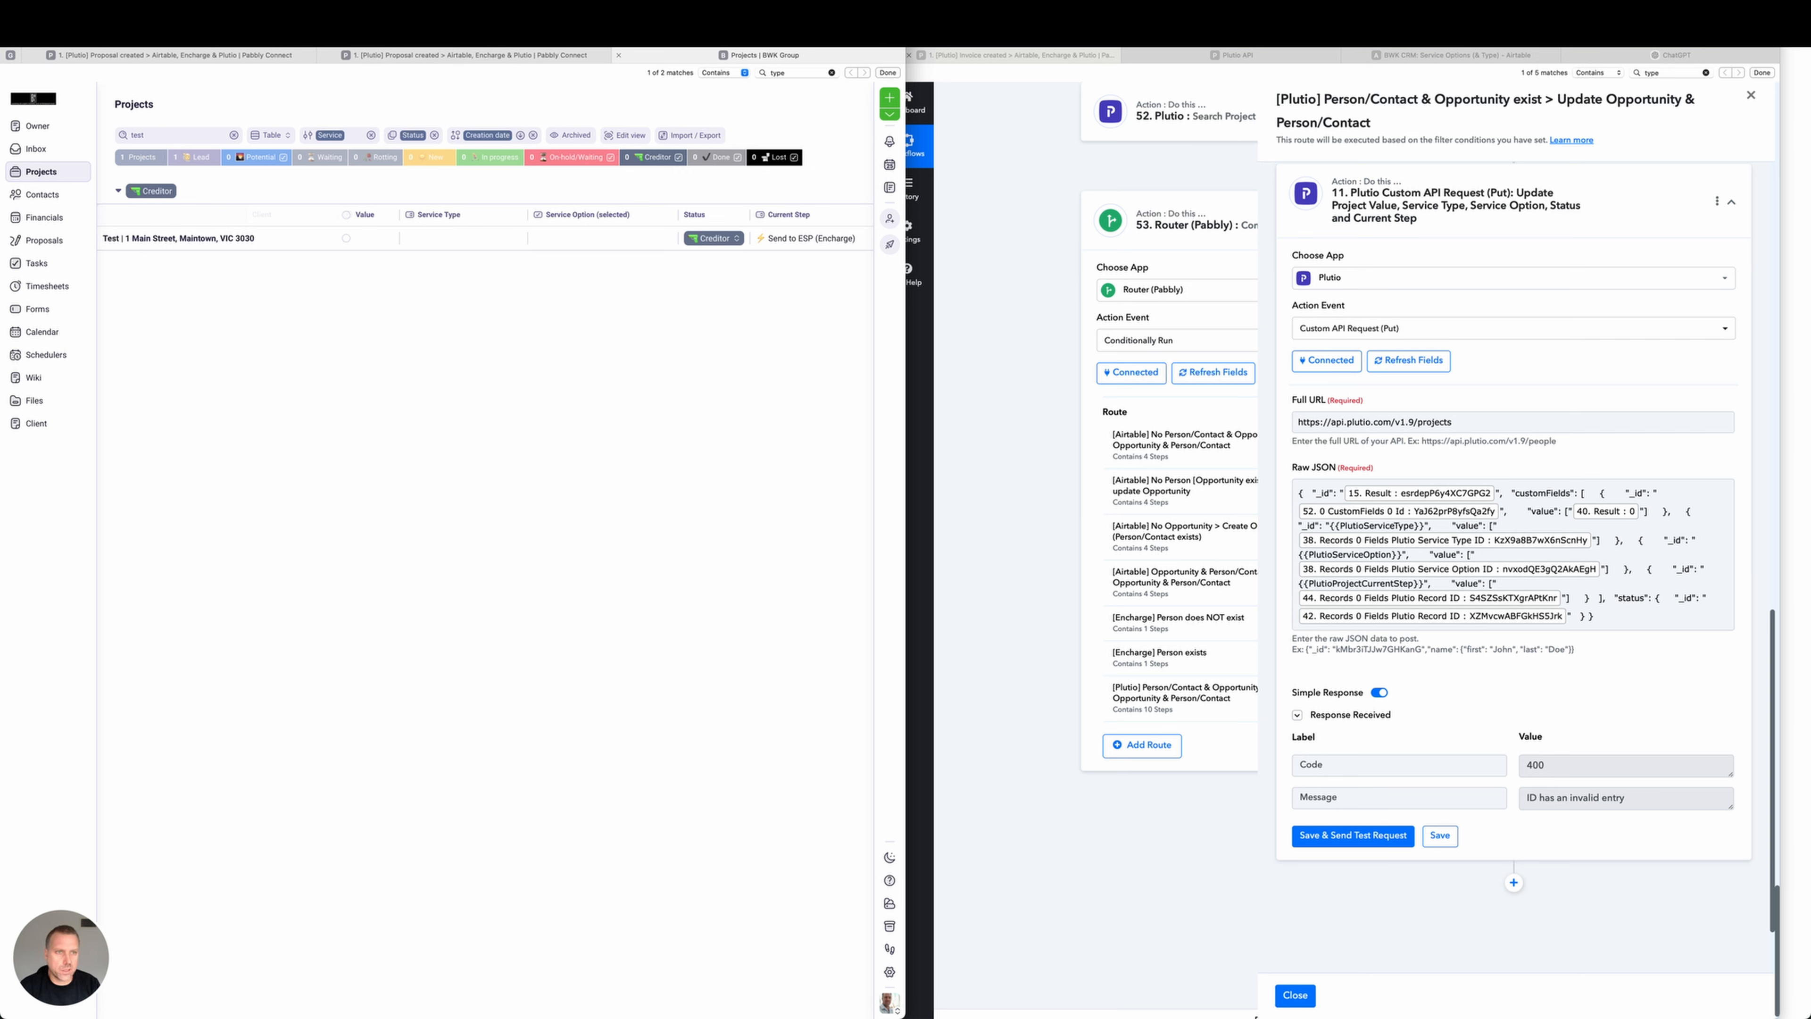
pyautogui.moveTo(771, 446)
pyautogui.mouseDown()
pyautogui.moveTo(1257, 446)
pyautogui.moveTo(1273, 488)
pyautogui.mouseUp()
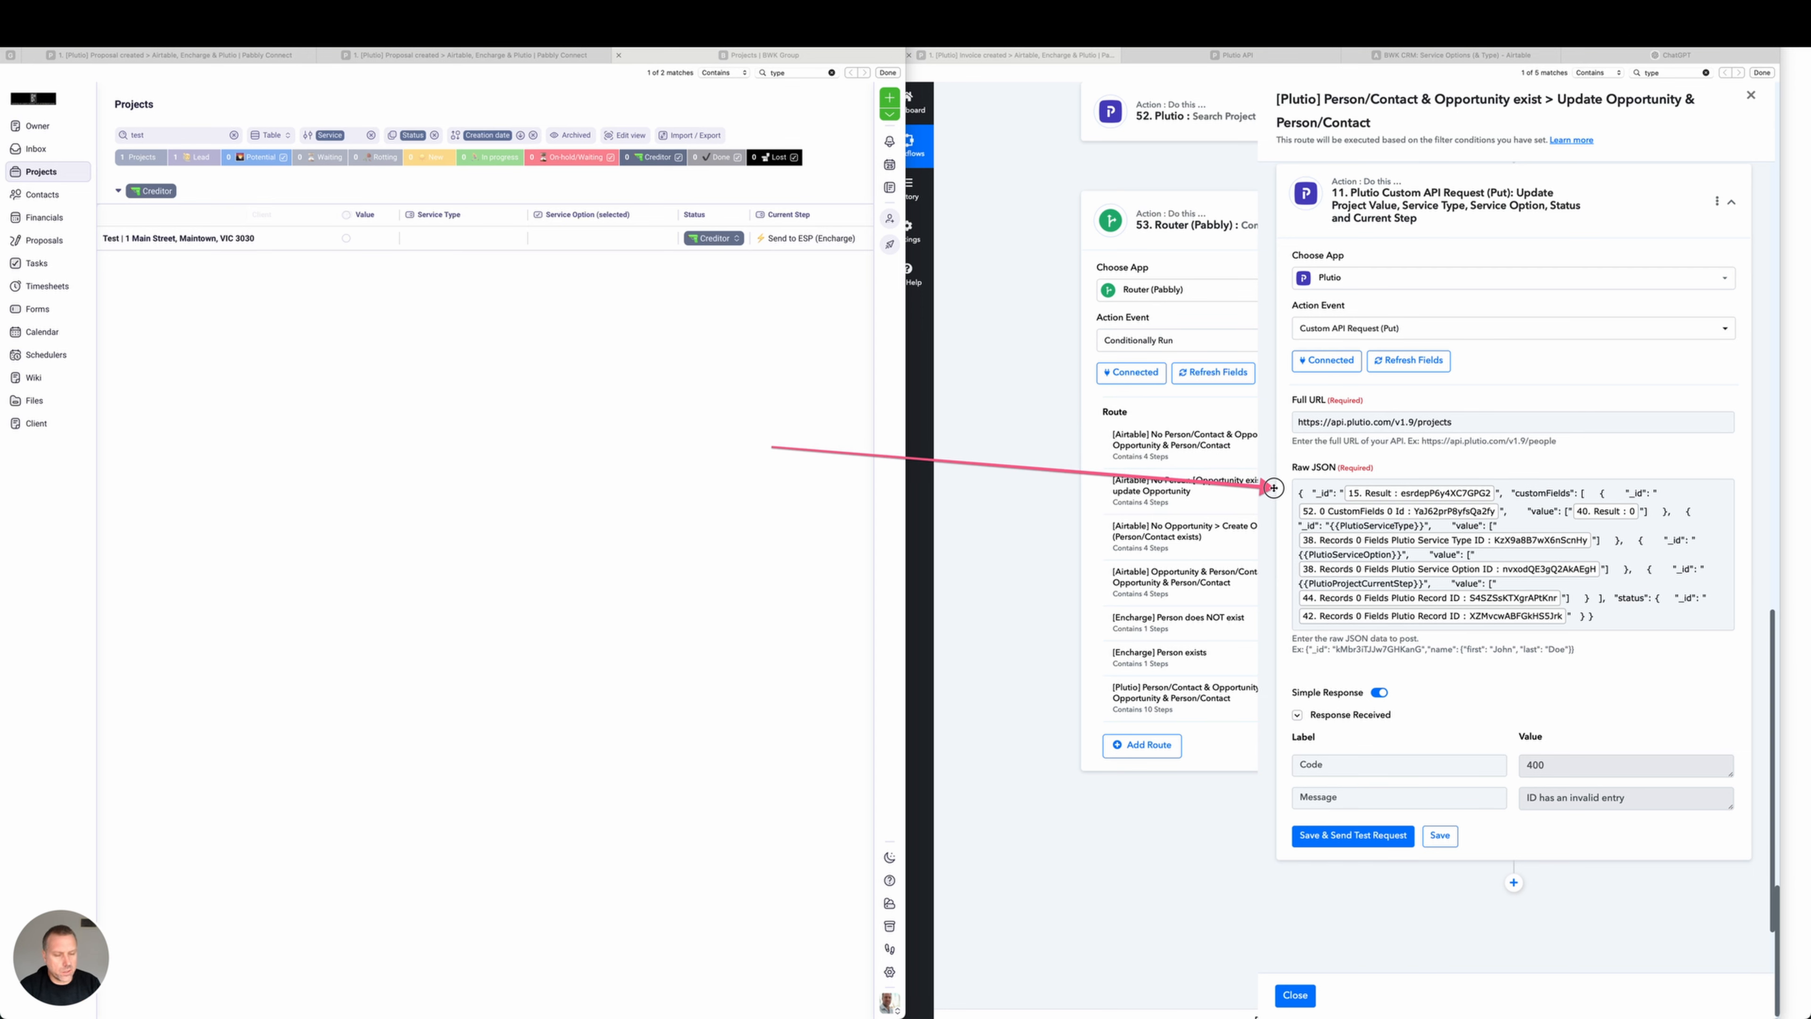
pyautogui.moveTo(1273, 488)
pyautogui.mouseDown()
pyautogui.moveTo(1347, 470)
pyautogui.moveTo(1350, 536)
pyautogui.moveTo(1296, 314)
pyautogui.moveTo(1327, 526)
pyautogui.moveTo(1354, 498)
pyautogui.moveTo(1333, 578)
pyautogui.moveTo(1344, 494)
pyautogui.moveTo(1346, 524)
pyautogui.moveTo(1302, 526)
pyautogui.moveTo(1311, 541)
pyautogui.moveTo(1314, 484)
pyautogui.moveTo(1340, 510)
pyautogui.moveTo(1325, 319)
pyautogui.moveTo(1391, 235)
pyautogui.moveTo(1361, 591)
pyautogui.moveTo(1382, 209)
pyautogui.moveTo(1472, 234)
pyautogui.moveTo(1048, 261)
pyautogui.moveTo(324, 247)
pyautogui.moveTo(727, 242)
pyautogui.moveTo(1108, 544)
pyautogui.moveTo(1338, 823)
pyautogui.mouseUp()
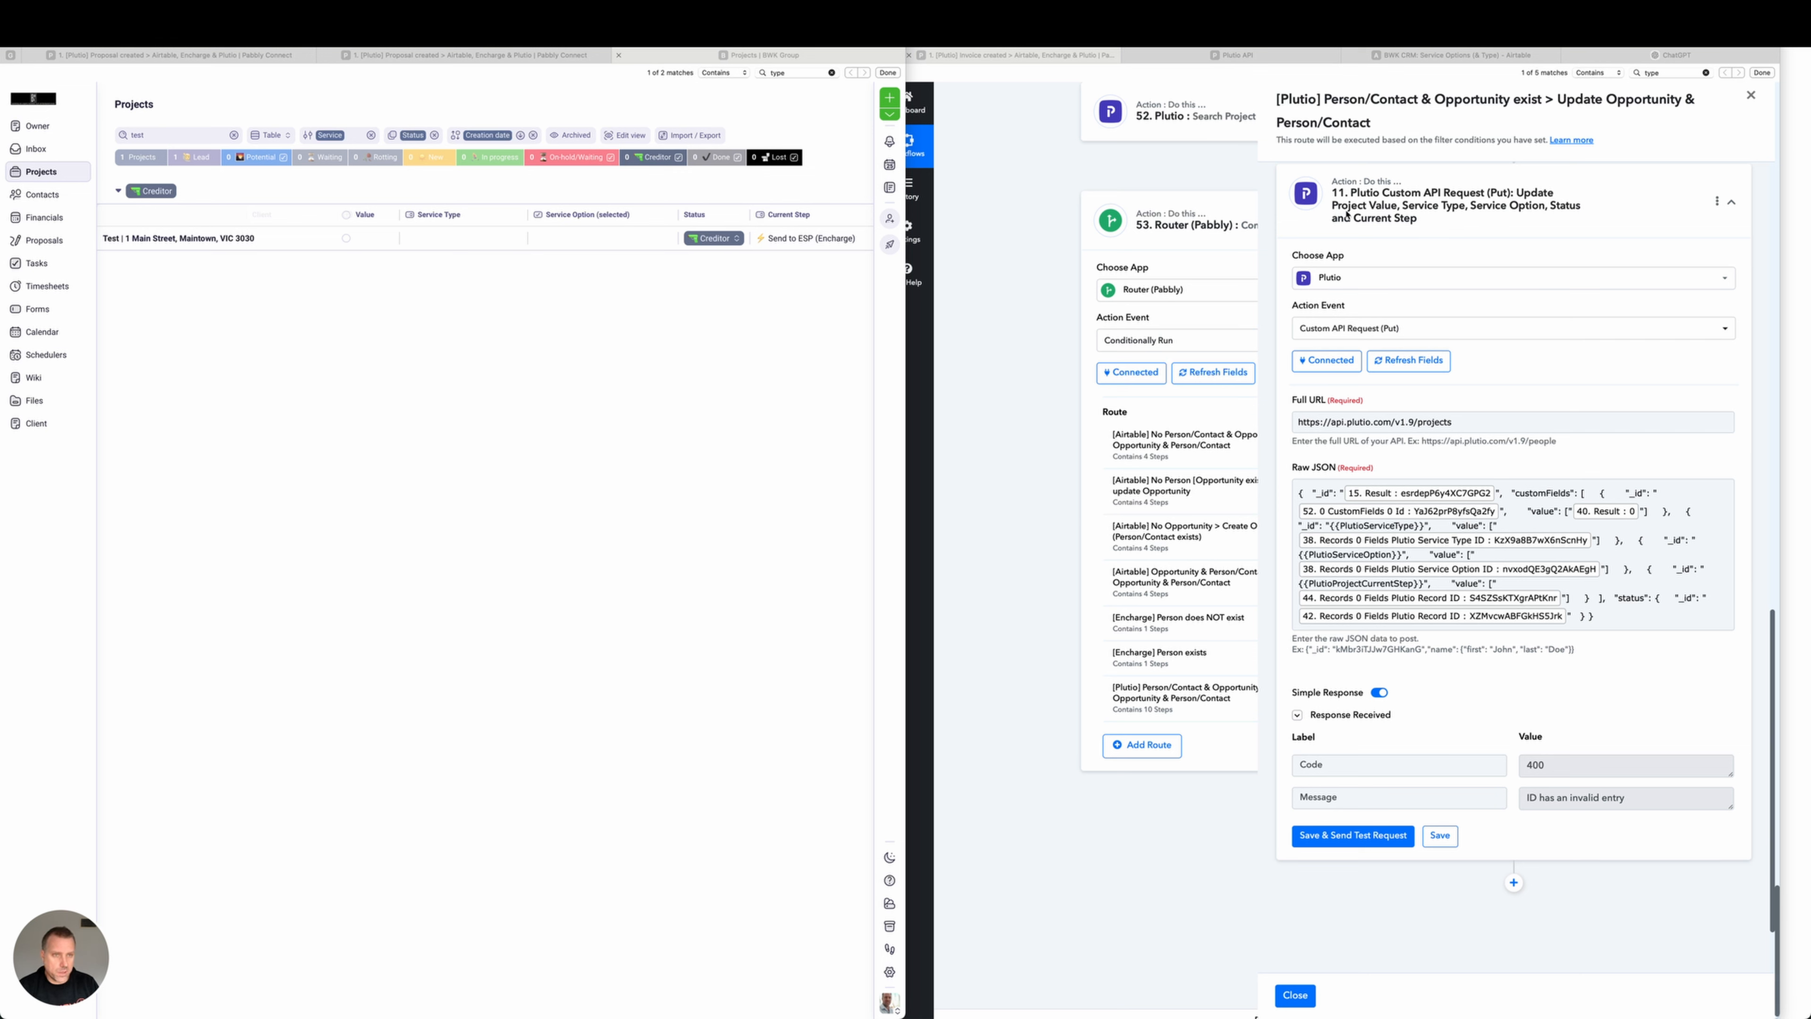
pyautogui.click(1343, 836)
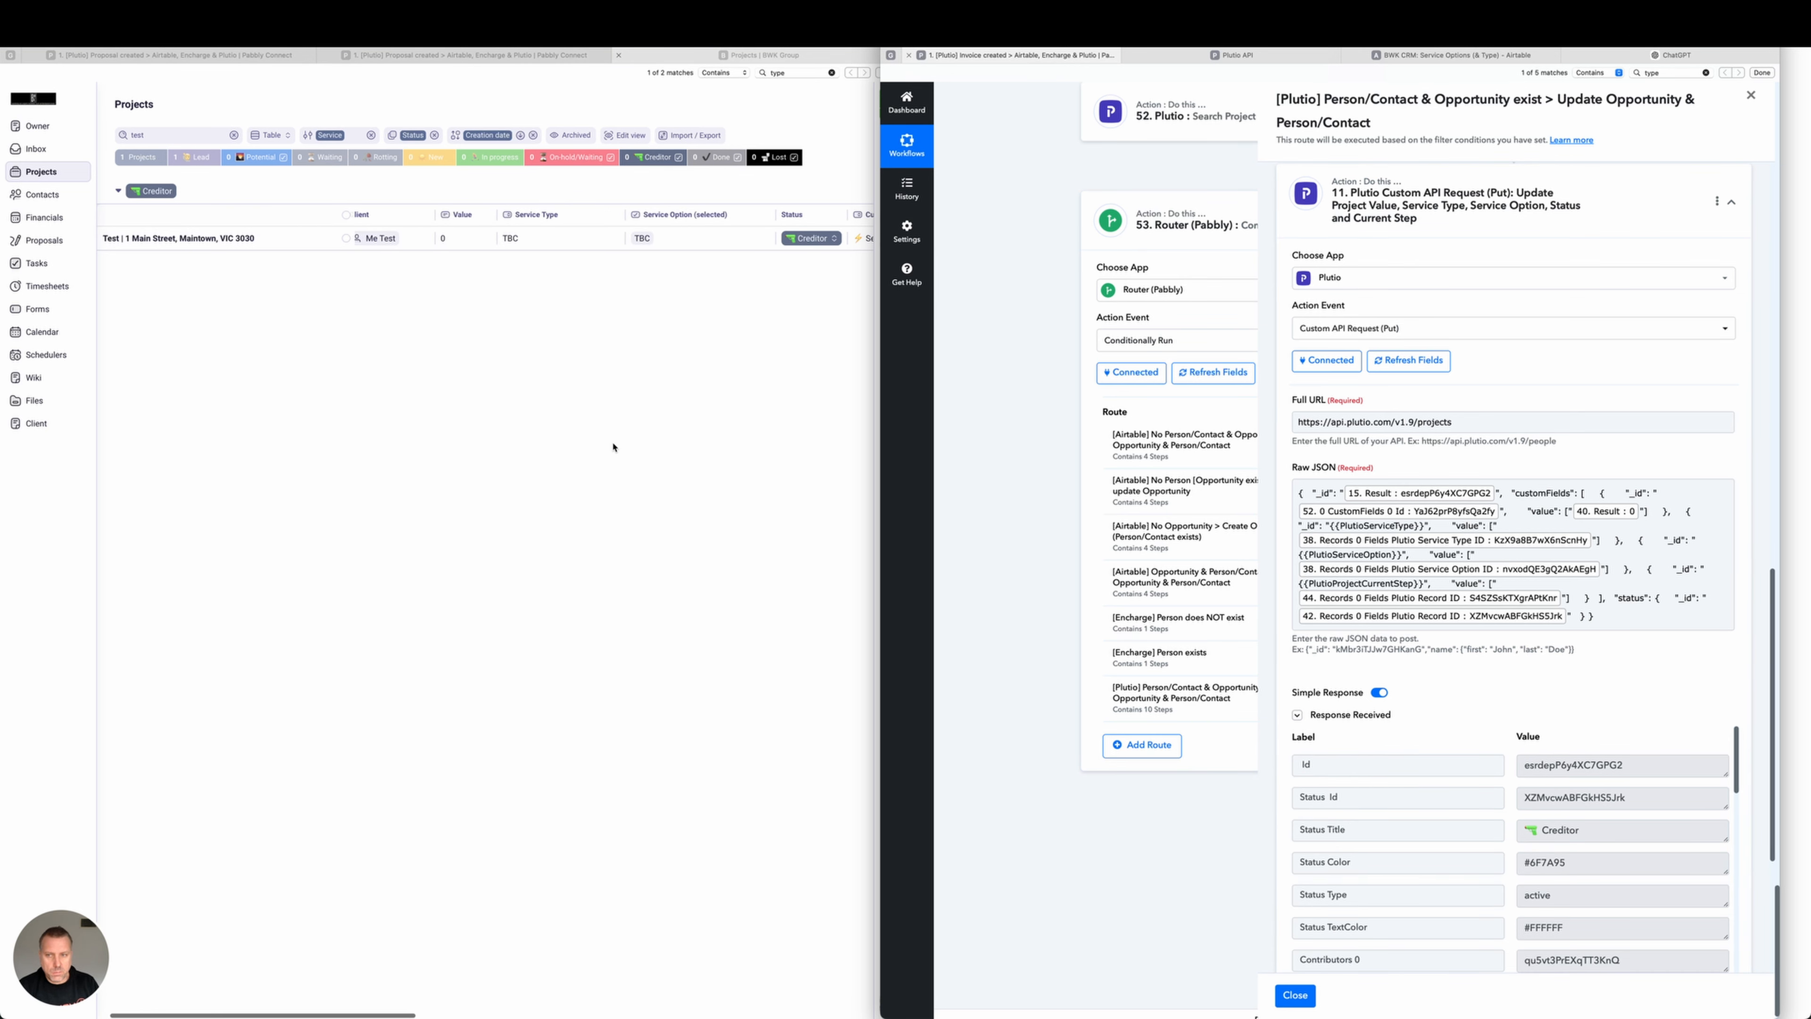
pyautogui.hscroll(5, 612, 447)
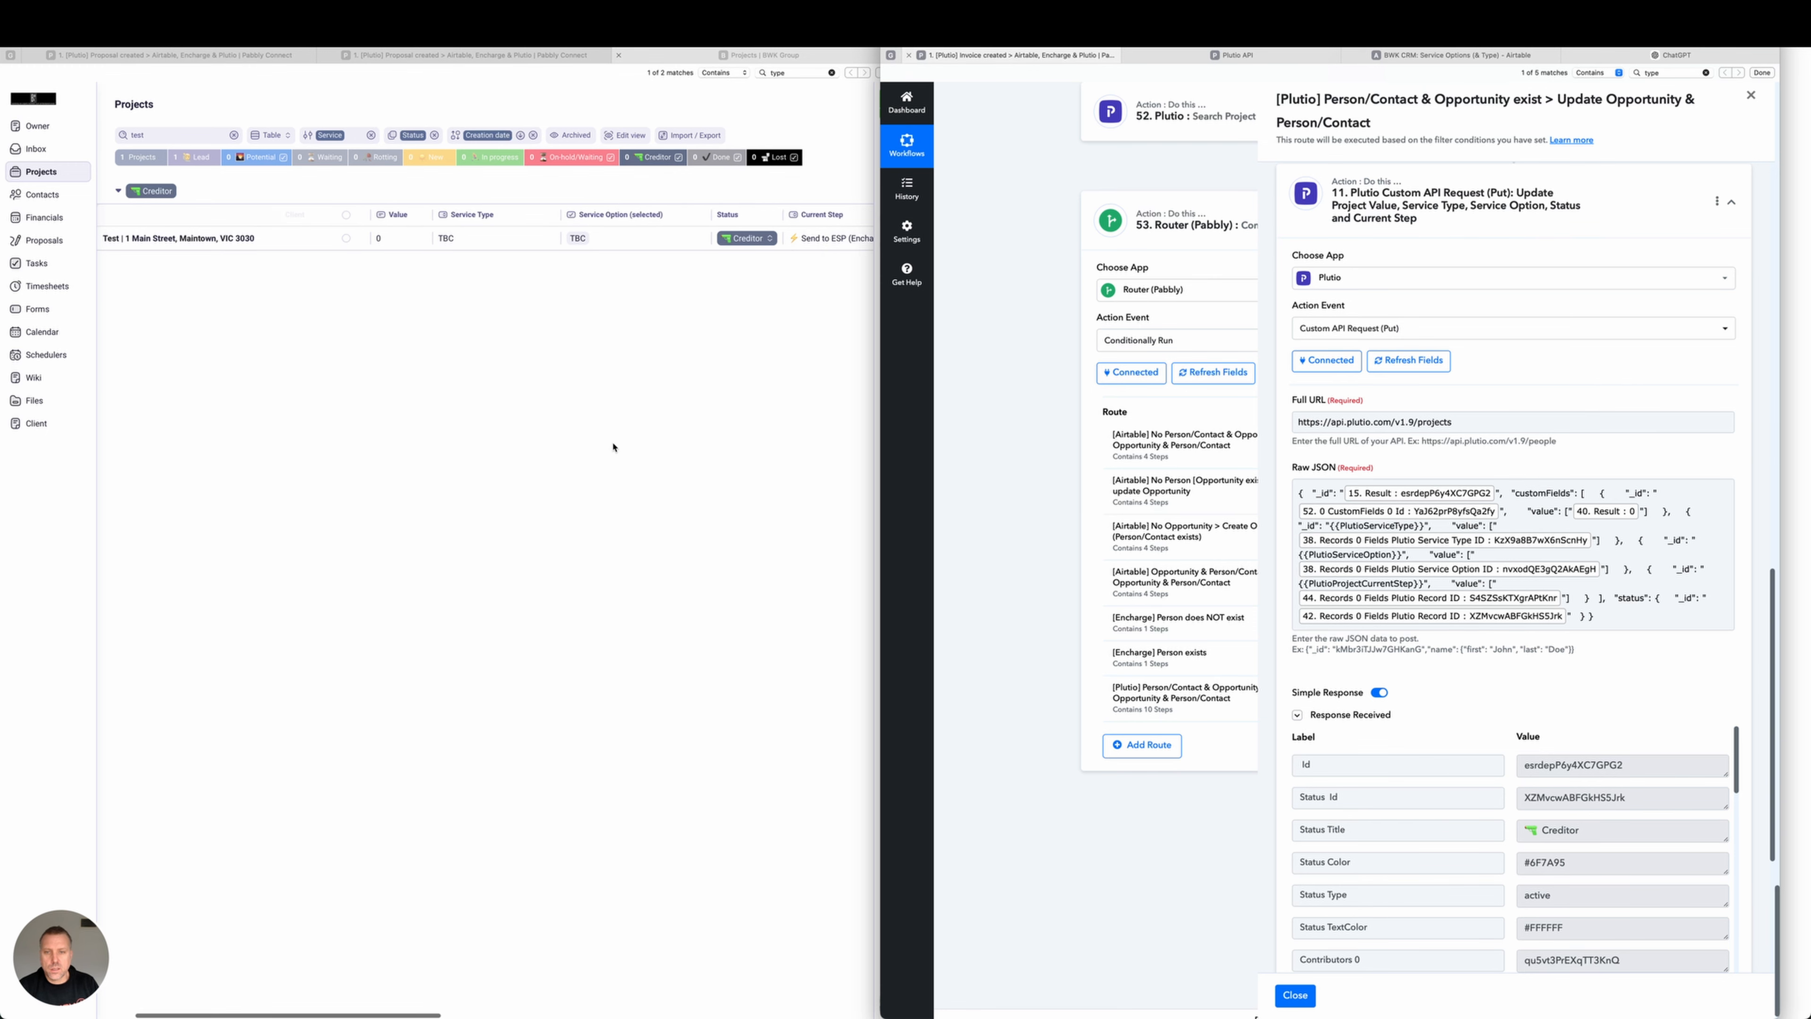
pyautogui.hscroll(-3, 613, 447)
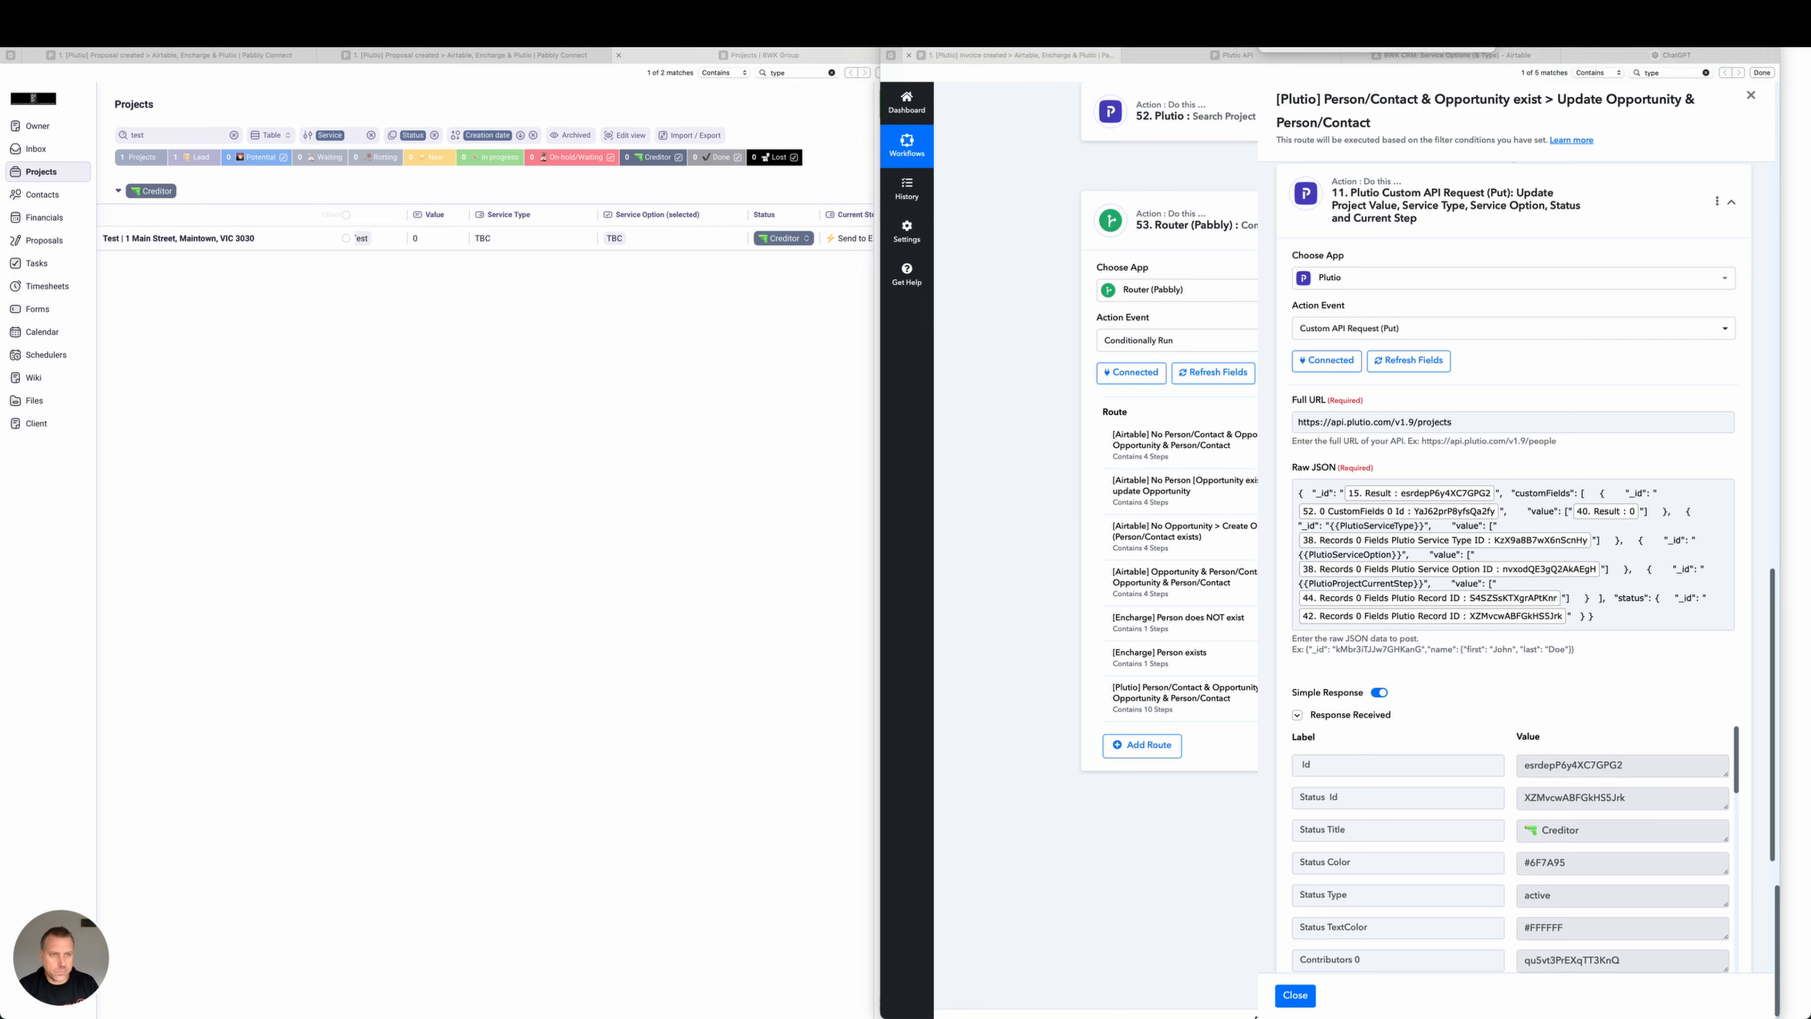
pyautogui.moveTo(1006, 580)
pyautogui.mouseDown()
pyautogui.moveTo(1528, 630)
pyautogui.moveTo(1535, 768)
pyautogui.moveTo(518, 331)
pyautogui.moveTo(425, 263)
pyautogui.moveTo(647, 251)
pyautogui.moveTo(683, 284)
pyautogui.mouseUp()
pyautogui.press('Escape')
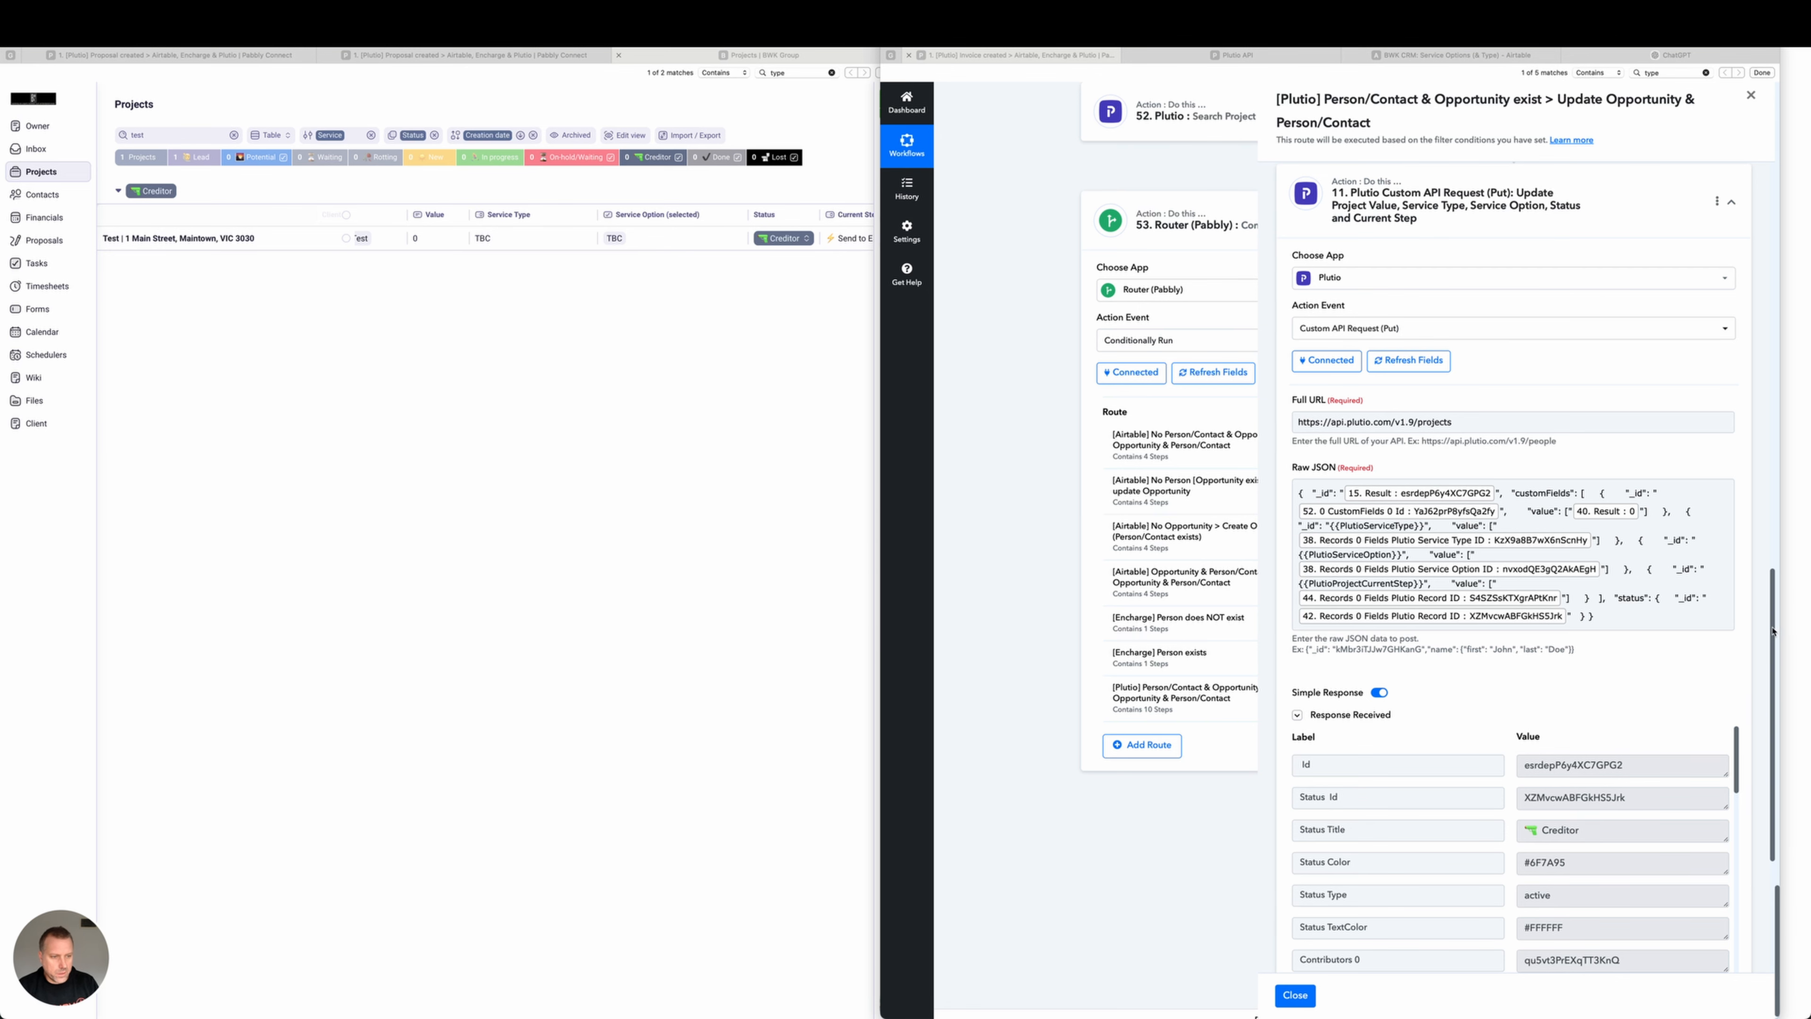
# Collapse and reopen the combined step 11 to review its Raw JSON among the route's separate update steps.
pyautogui.scroll(10, 1747, 557)
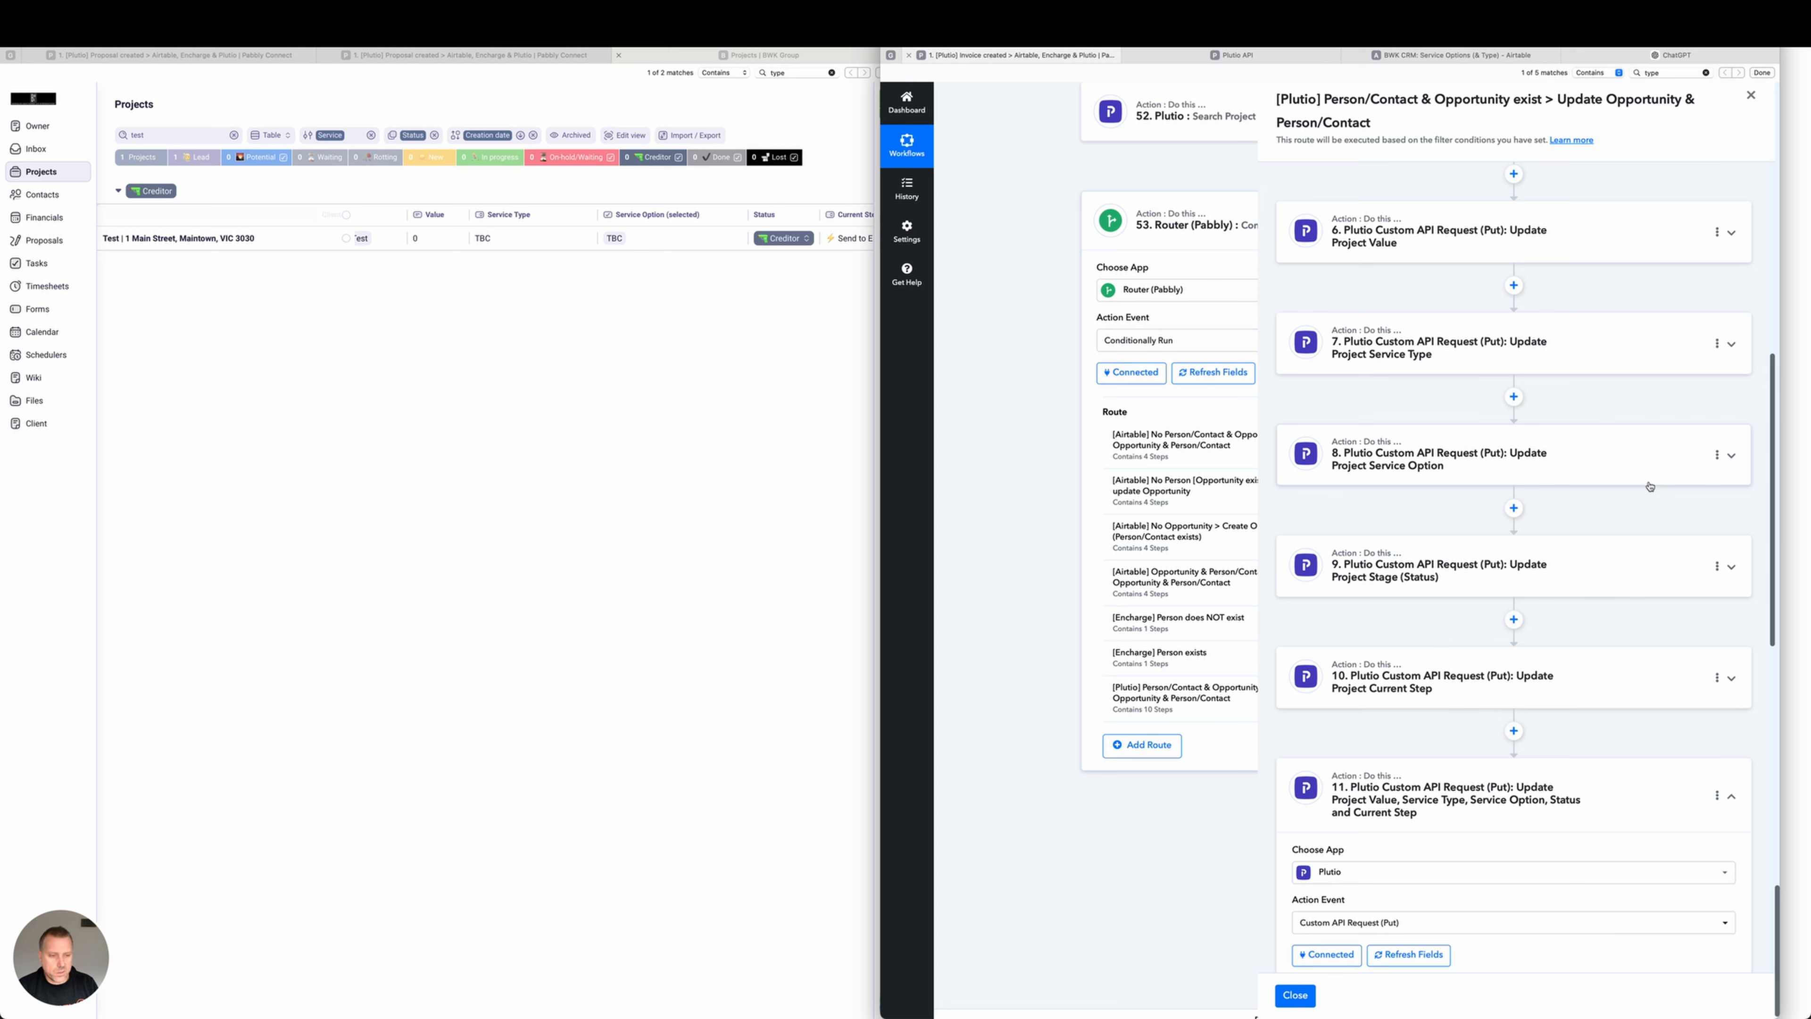
pyautogui.click(1732, 800)
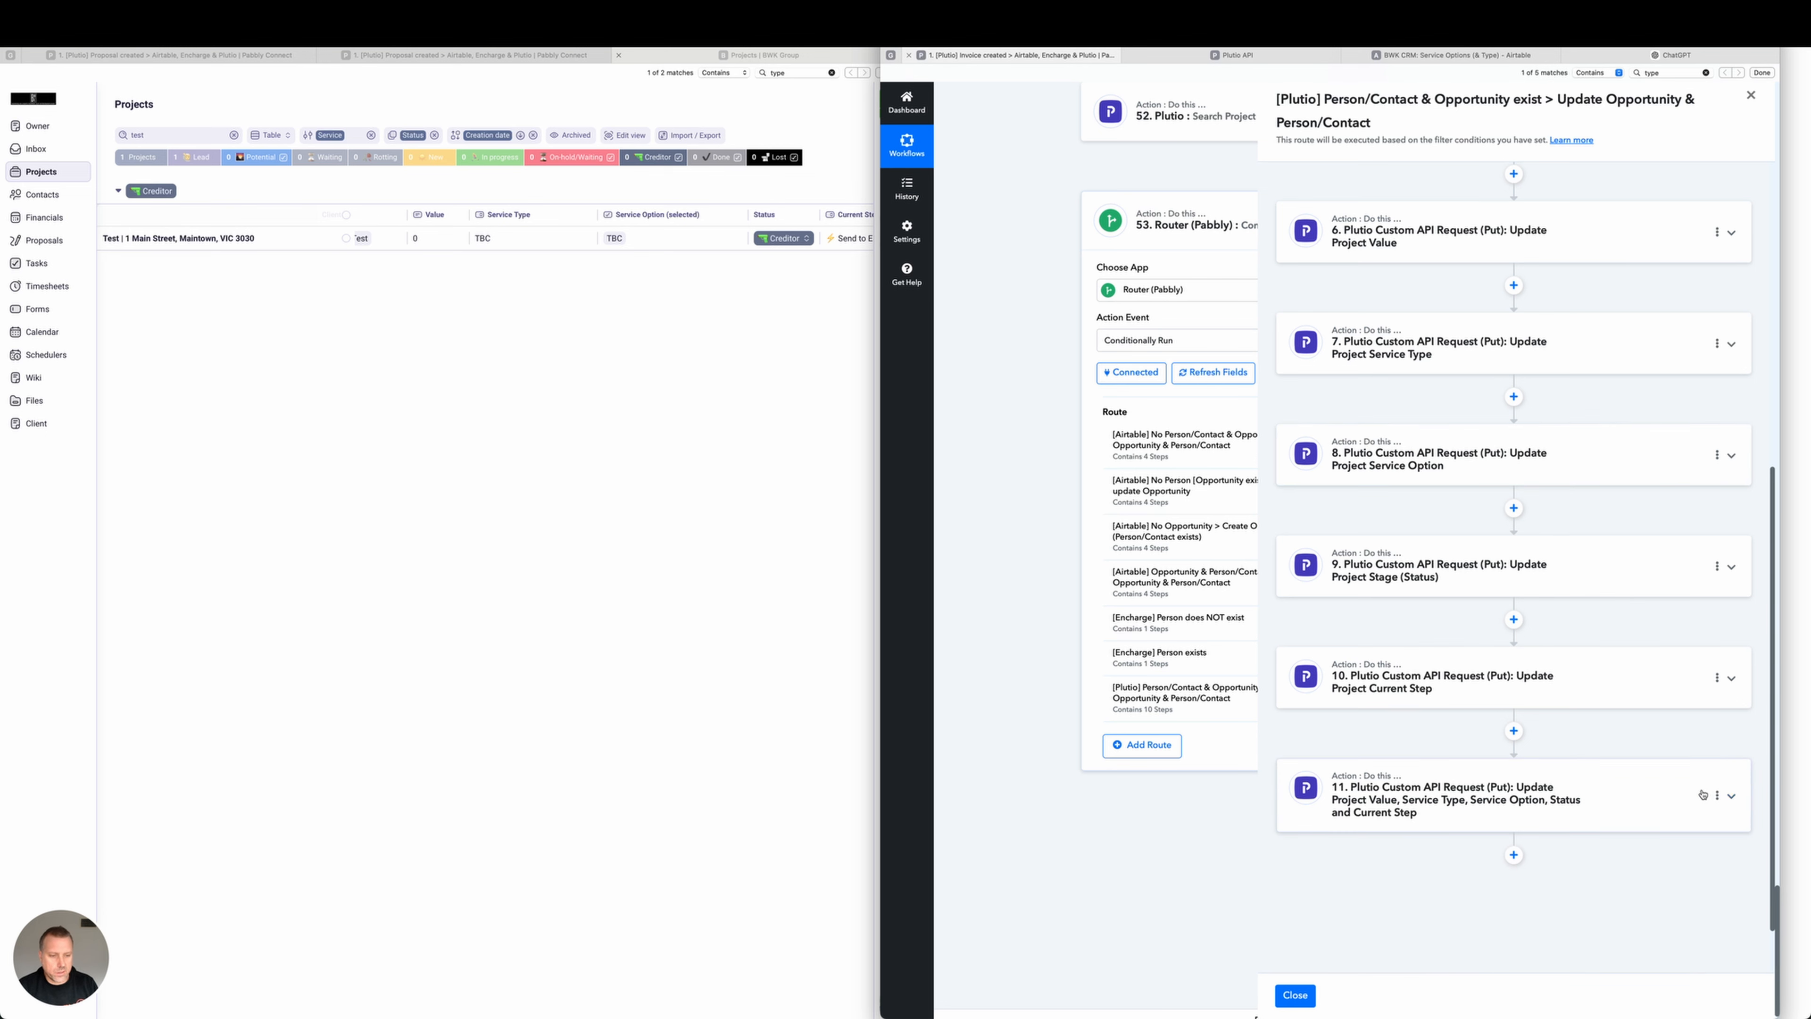
pyautogui.click(1602, 796)
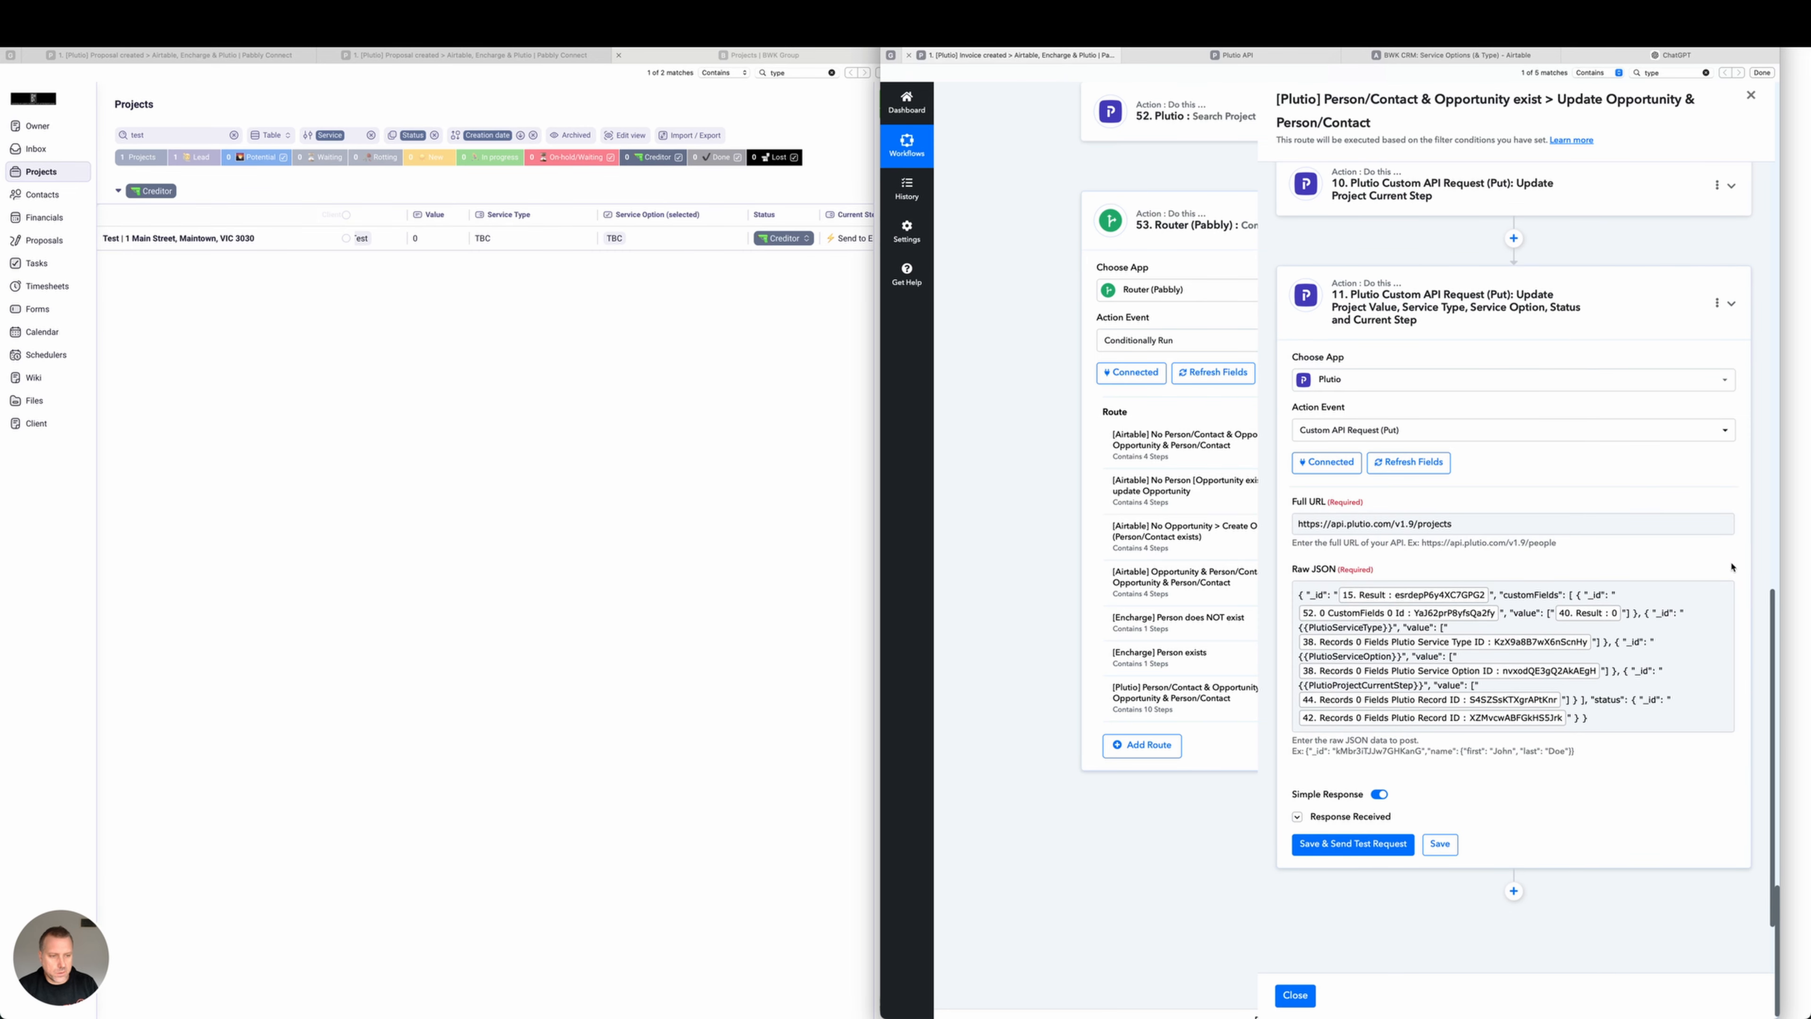
pyautogui.scroll(1, 1431, 529)
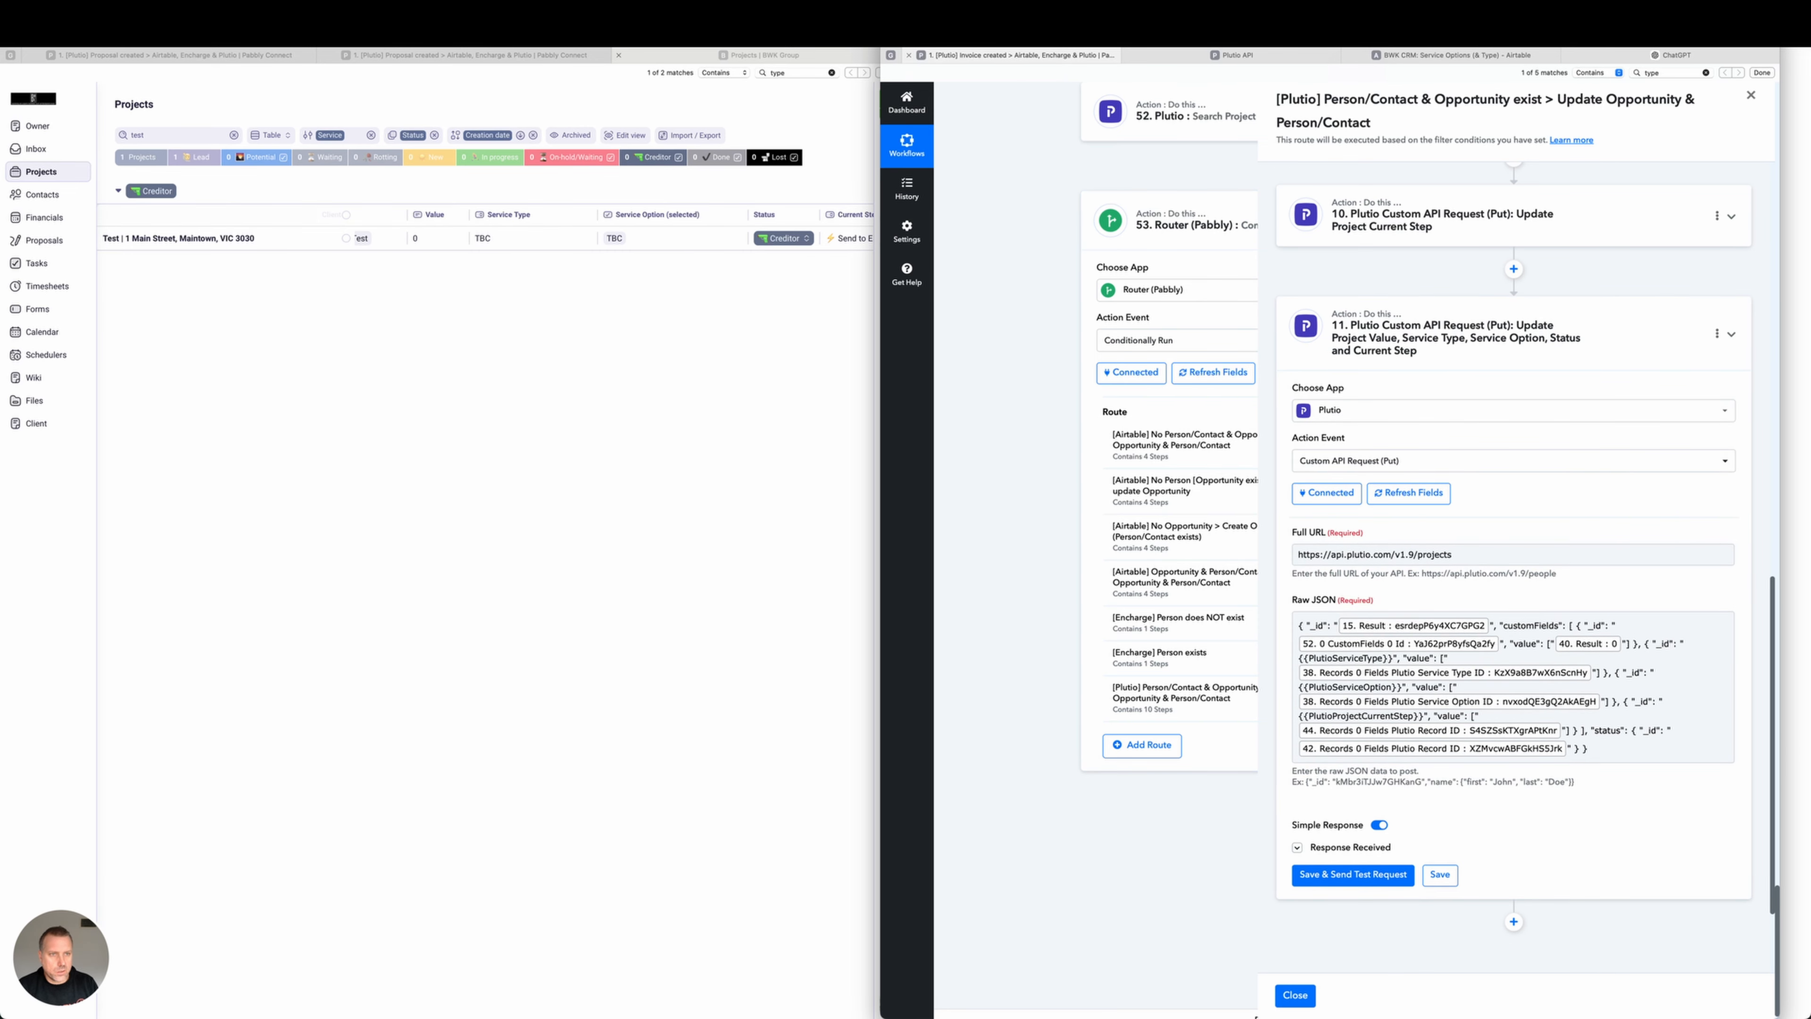
pyautogui.moveTo(706, 603)
pyautogui.mouseDown()
pyautogui.moveTo(545, 428)
pyautogui.moveTo(722, 313)
pyautogui.mouseUp()
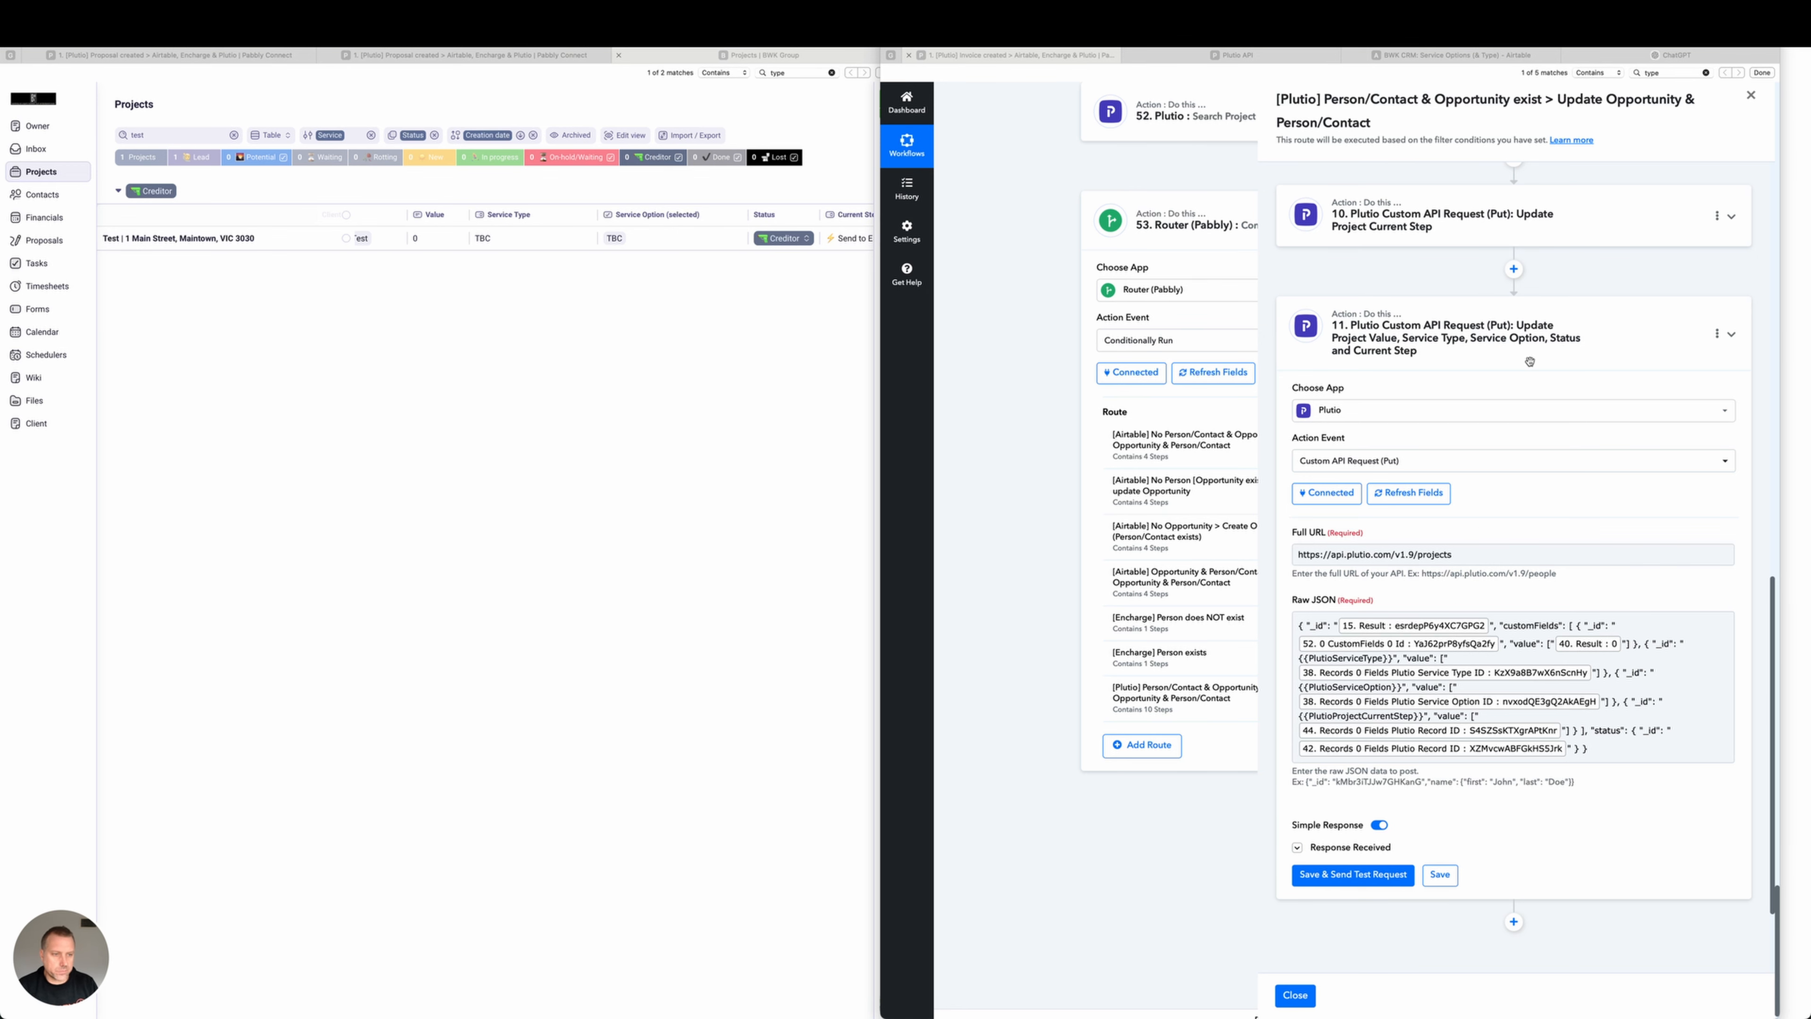
# Examine the Raw JSON of step 6, Update Project Value, and collapse the step.
pyautogui.scroll(7, 1734, 335)
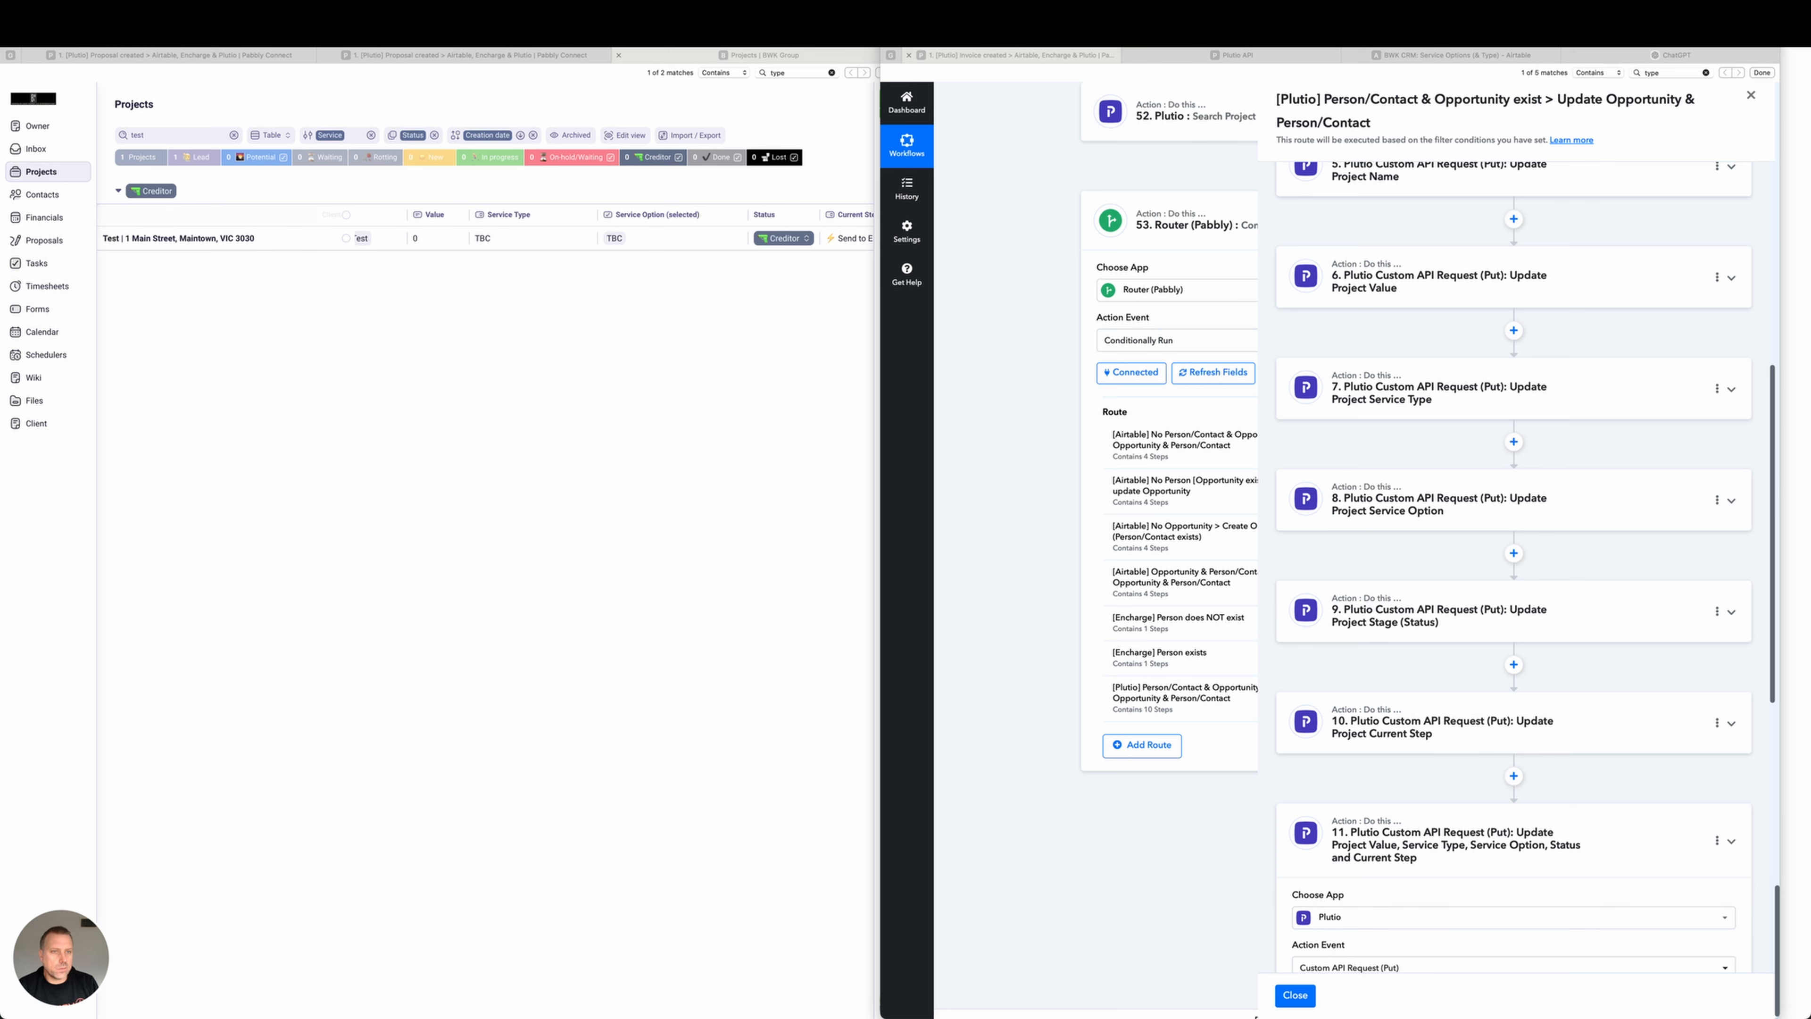
pyautogui.moveTo(984, 517)
pyautogui.mouseDown()
pyautogui.moveTo(1337, 284)
pyautogui.moveTo(958, 305)
pyautogui.moveTo(703, 292)
pyautogui.moveTo(464, 250)
pyautogui.moveTo(731, 247)
pyautogui.moveTo(535, 236)
pyautogui.moveTo(1219, 350)
pyautogui.moveTo(1312, 407)
pyautogui.moveTo(1408, 388)
pyautogui.moveTo(1303, 277)
pyautogui.moveTo(1362, 279)
pyautogui.moveTo(1344, 349)
pyautogui.moveTo(1372, 601)
pyautogui.moveTo(574, 291)
pyautogui.moveTo(558, 263)
pyautogui.mouseUp()
pyautogui.click(1730, 278)
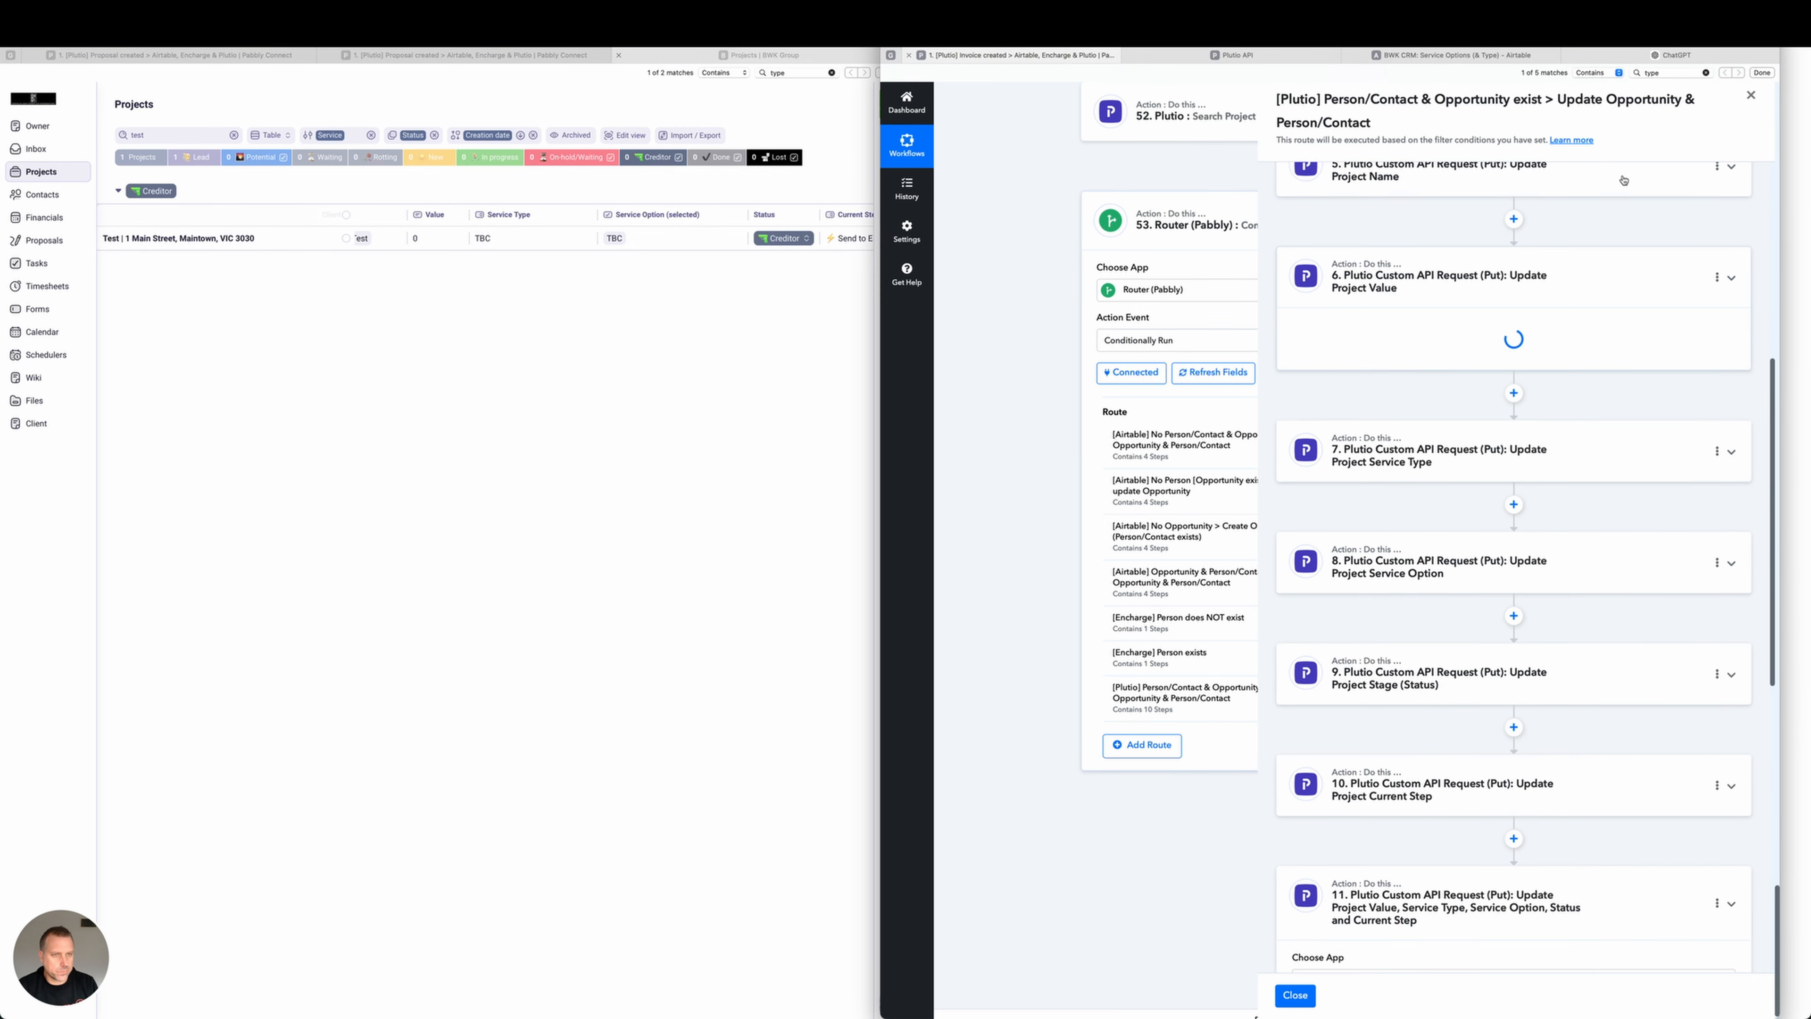
pyautogui.click(1676, 605)
pyautogui.moveTo(1676, 607); pyautogui.dragTo(1293, 588)
pyautogui.click(1732, 306)
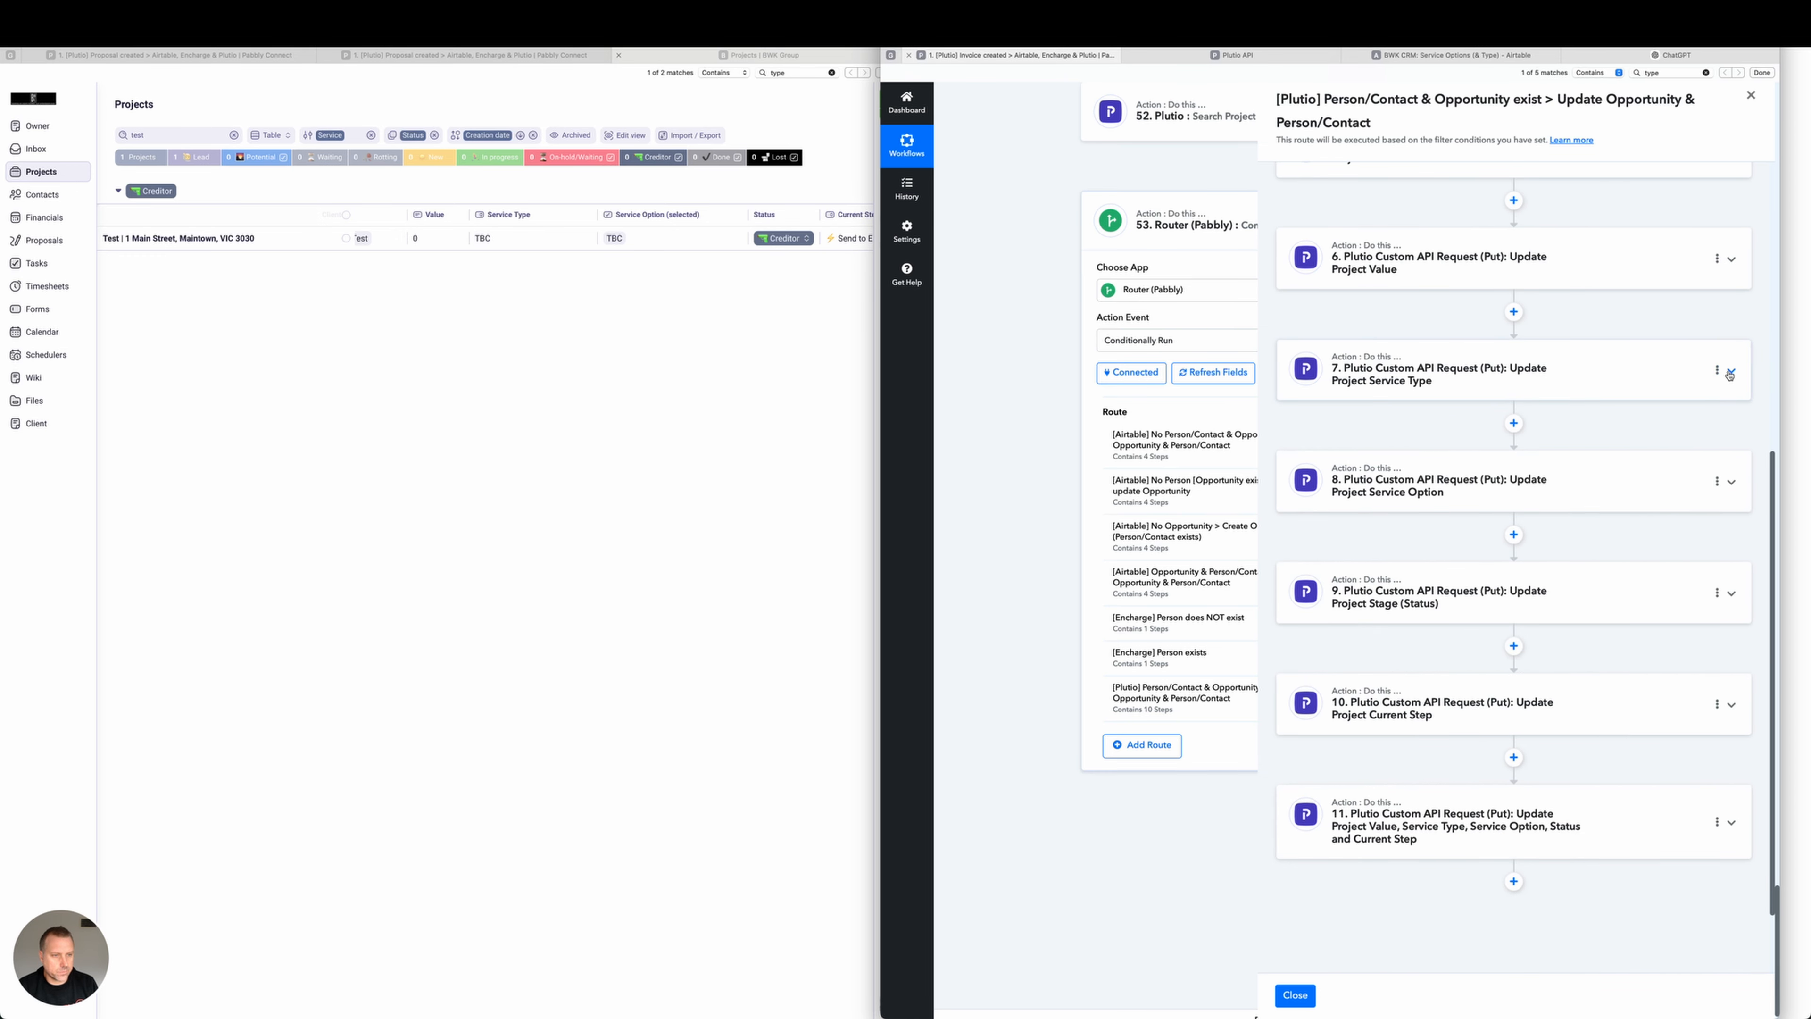
# Examine the Raw JSON of step 7, Update Project Service Type, and compare it with the combined request in step 11.
pyautogui.click(1729, 376)
pyautogui.scroll(-1, 1604, 499)
pyautogui.moveTo(1673, 607); pyautogui.dragTo(1294, 589)
pyautogui.click(1732, 305)
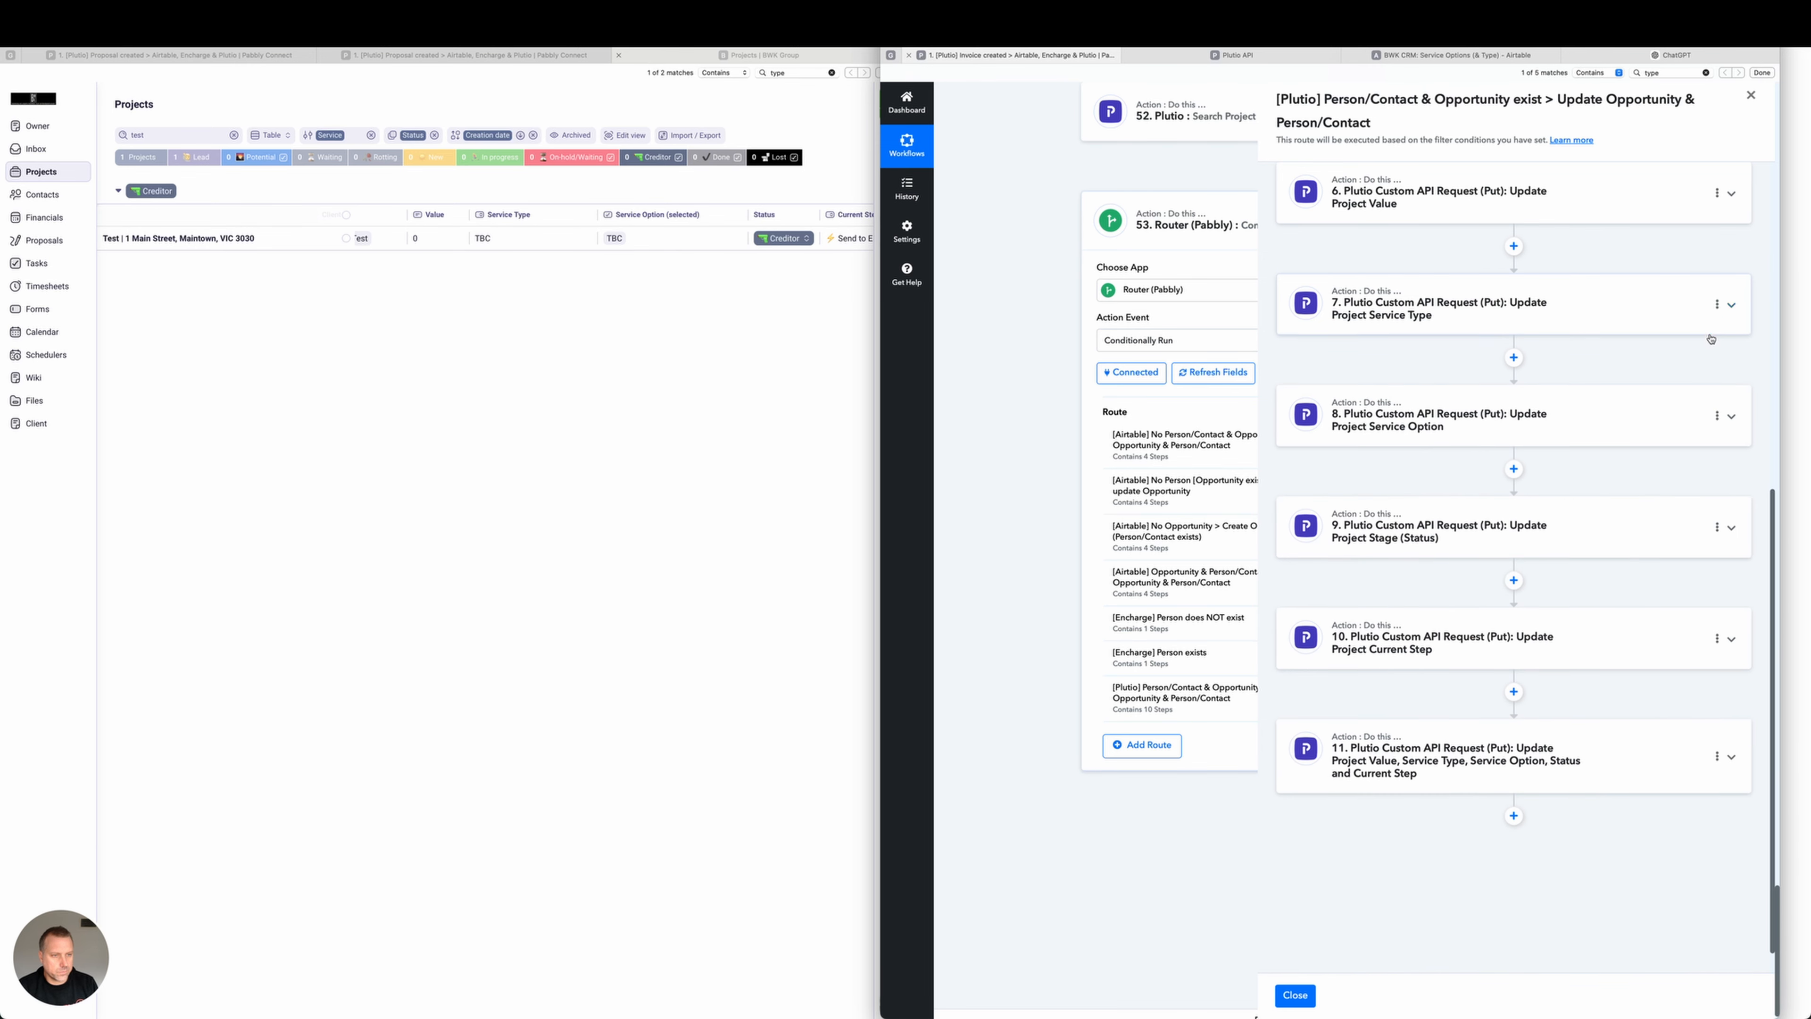
pyautogui.scroll(-1, 1710, 338)
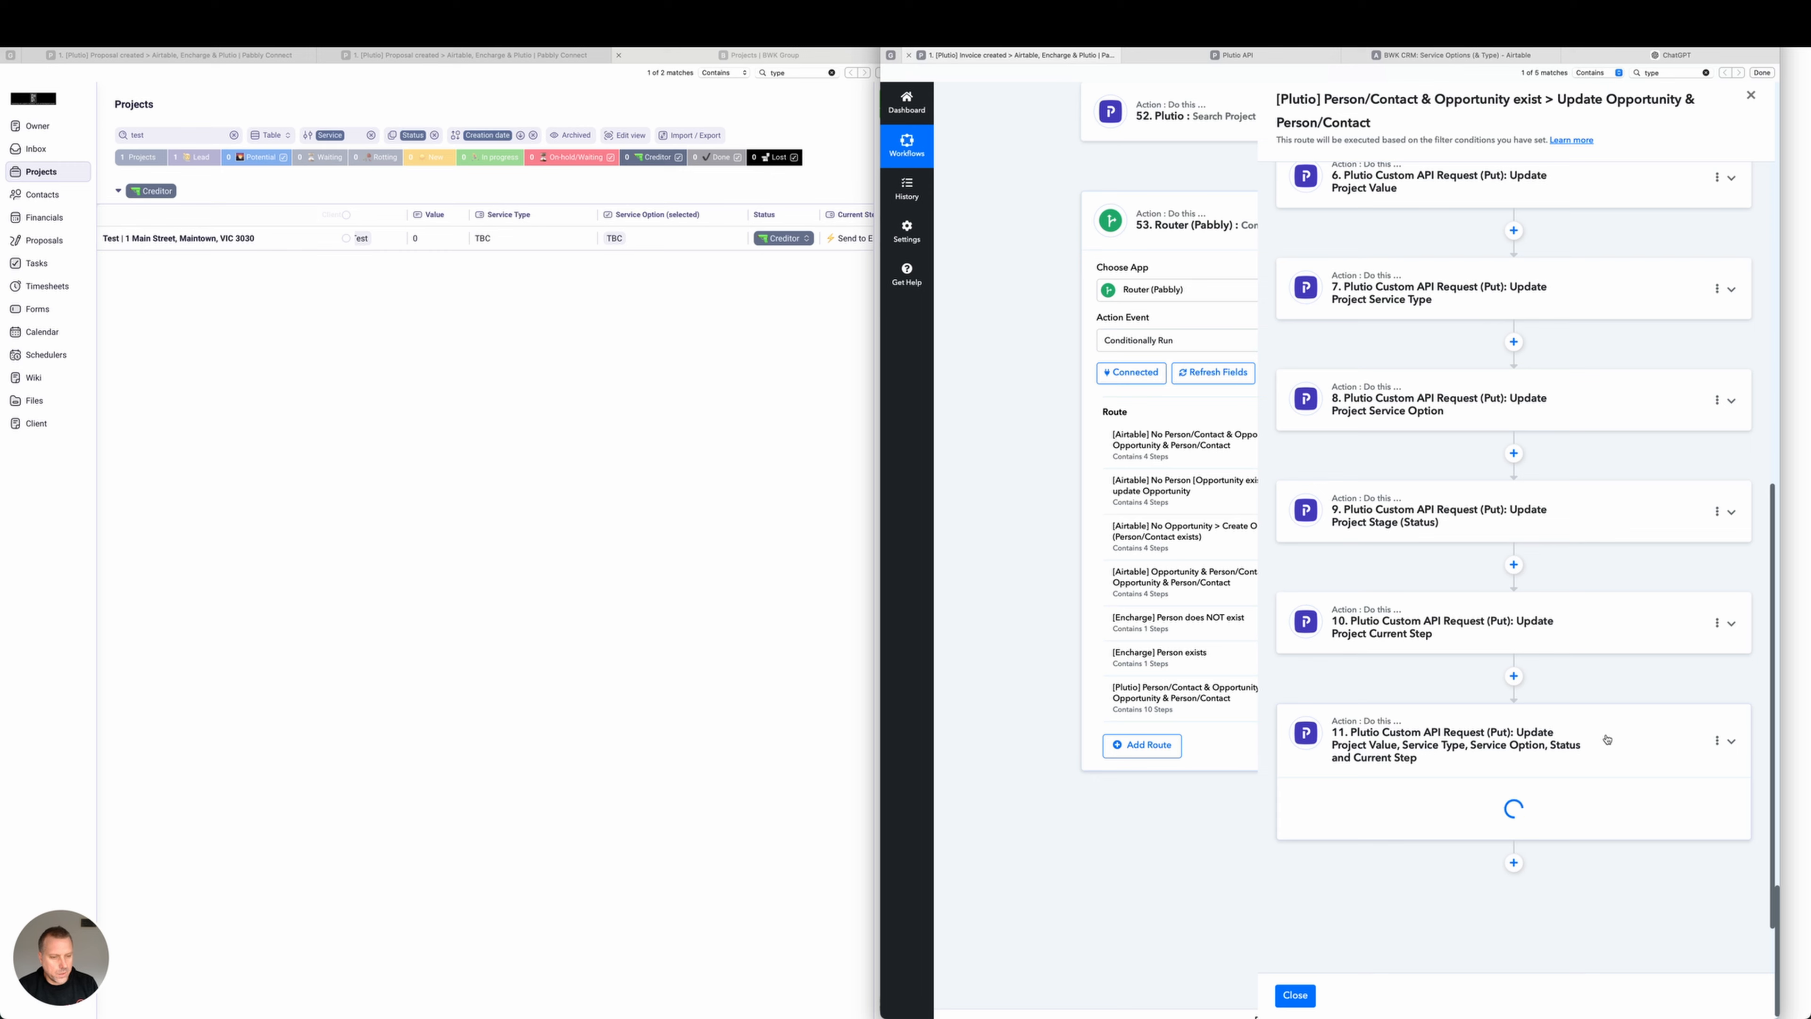
pyautogui.scroll(-6, 1607, 740)
pyautogui.scroll(10, 1681, 380)
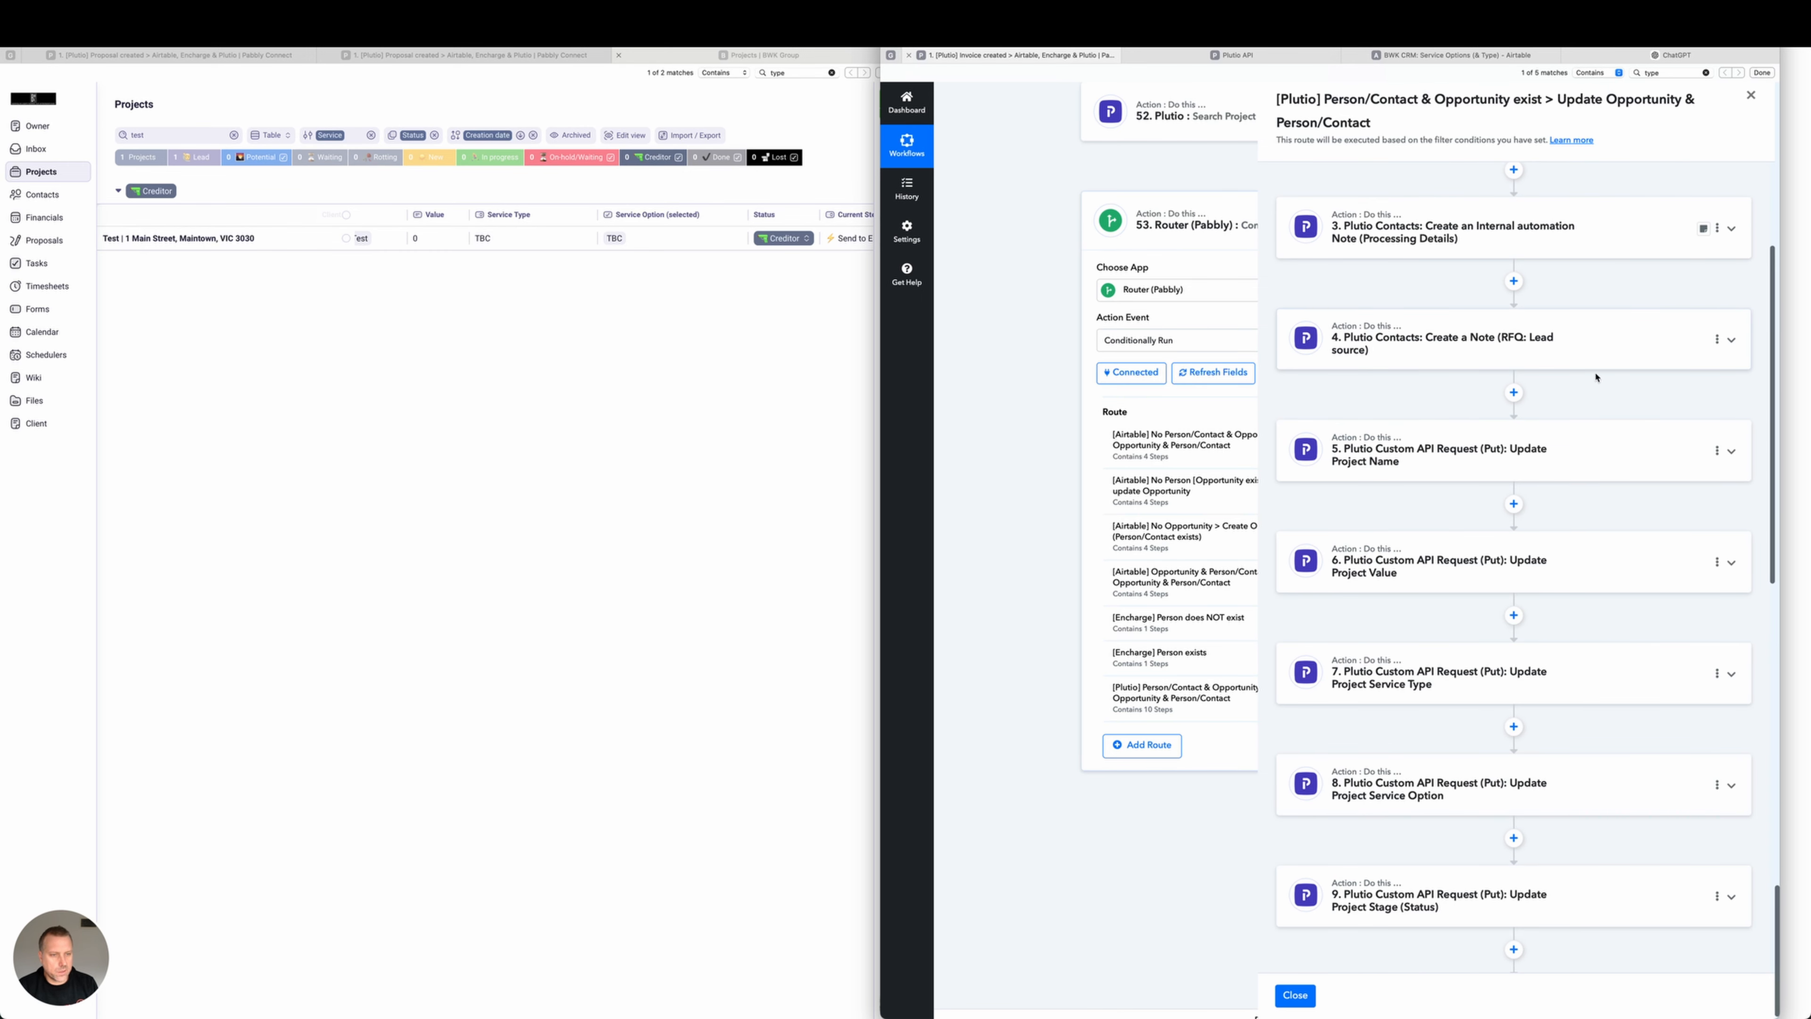
# Send a test request from step 6, Update Project Value, on its own and collapse the step.
pyautogui.click(1609, 568)
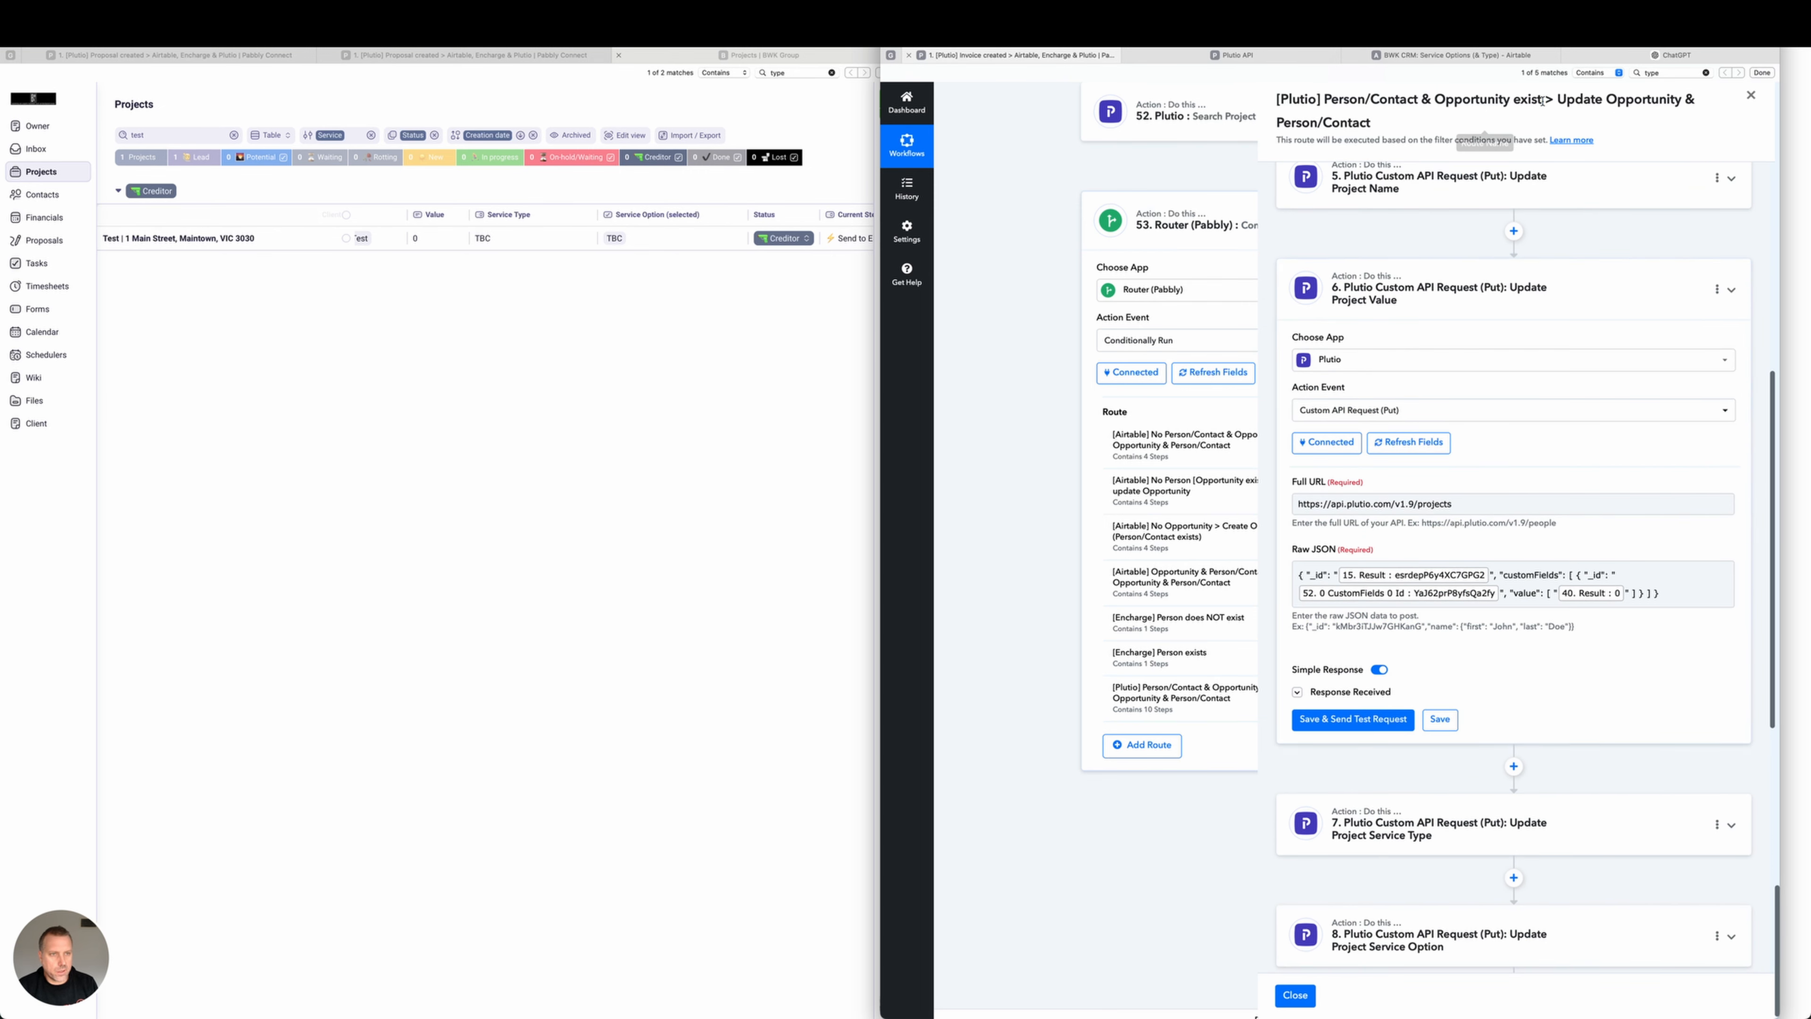
pyautogui.click(1372, 67)
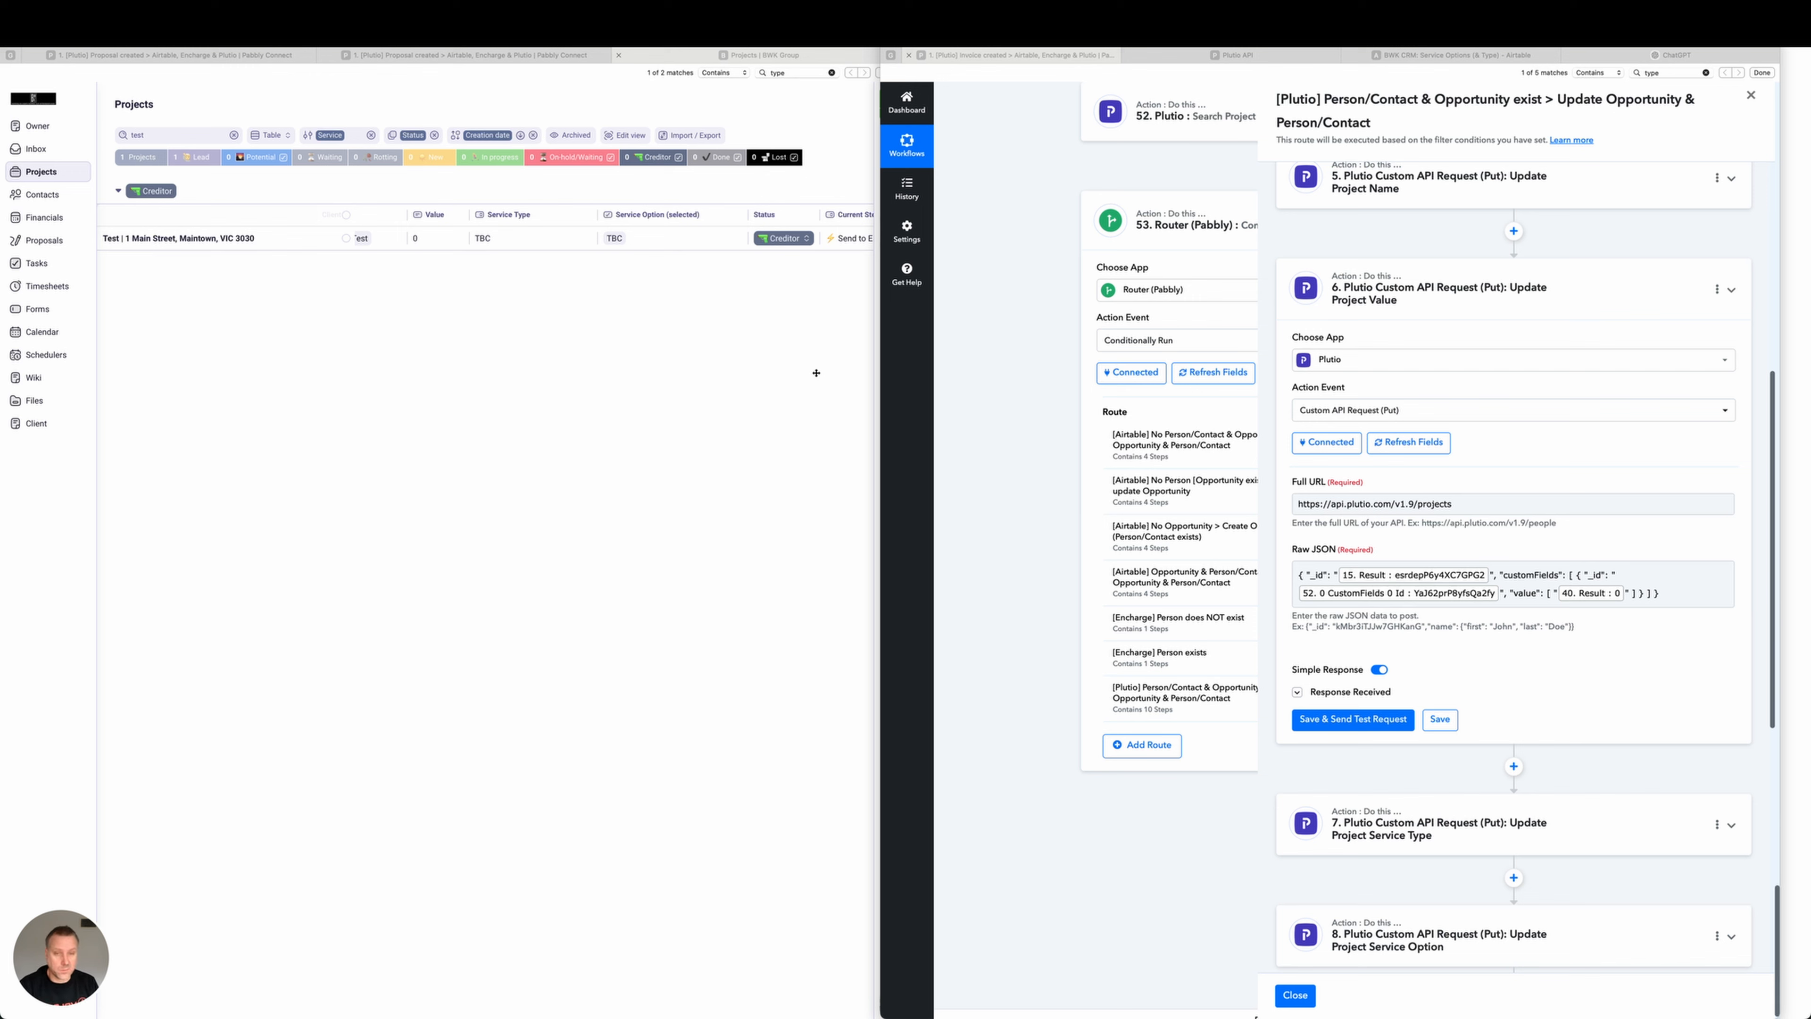
pyautogui.moveTo(705, 354)
pyautogui.mouseDown()
pyautogui.moveTo(1088, 470)
pyautogui.moveTo(1236, 649)
pyautogui.moveTo(1289, 643)
pyautogui.mouseUp()
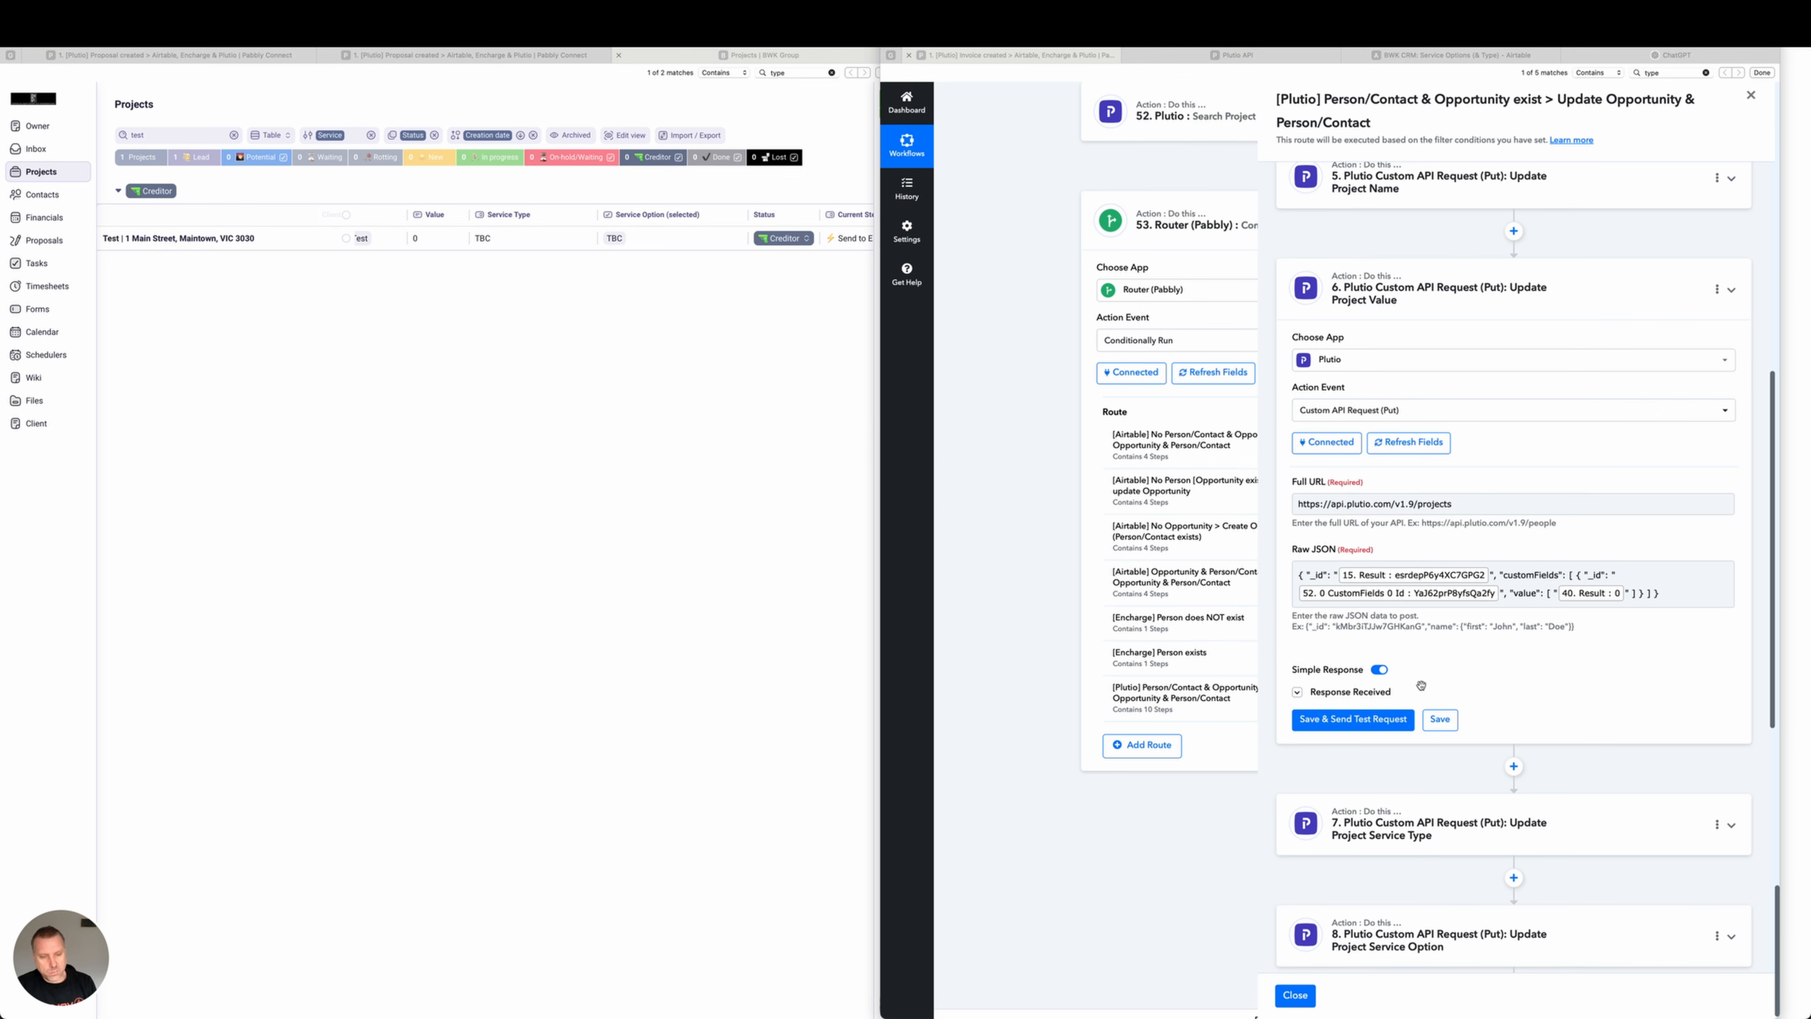
pyautogui.moveTo(955, 573)
pyautogui.mouseDown()
pyautogui.moveTo(770, 495)
pyautogui.moveTo(528, 275)
pyautogui.moveTo(949, 403)
pyautogui.moveTo(985, 449)
pyautogui.mouseUp()
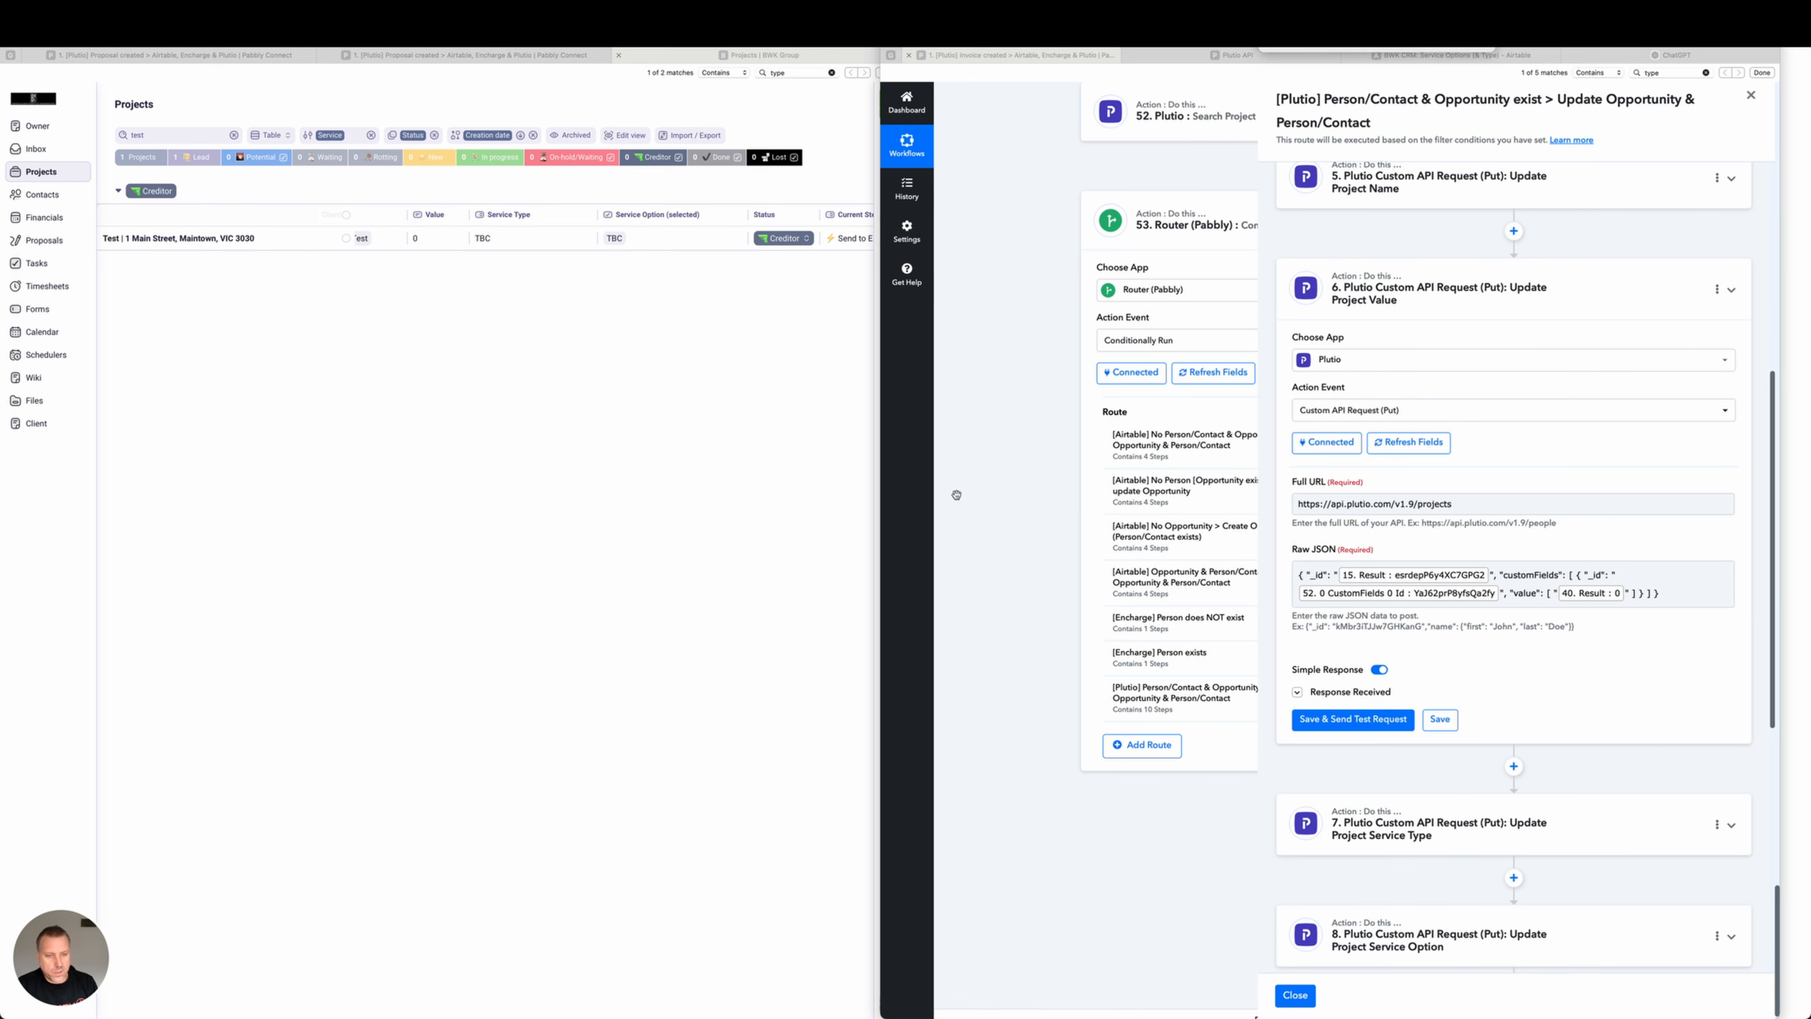
pyautogui.moveTo(956, 495)
pyautogui.mouseDown()
pyautogui.moveTo(1346, 712)
pyautogui.moveTo(747, 355)
pyautogui.moveTo(446, 238)
pyautogui.moveTo(667, 242)
pyautogui.moveTo(447, 247)
pyautogui.mouseUp()
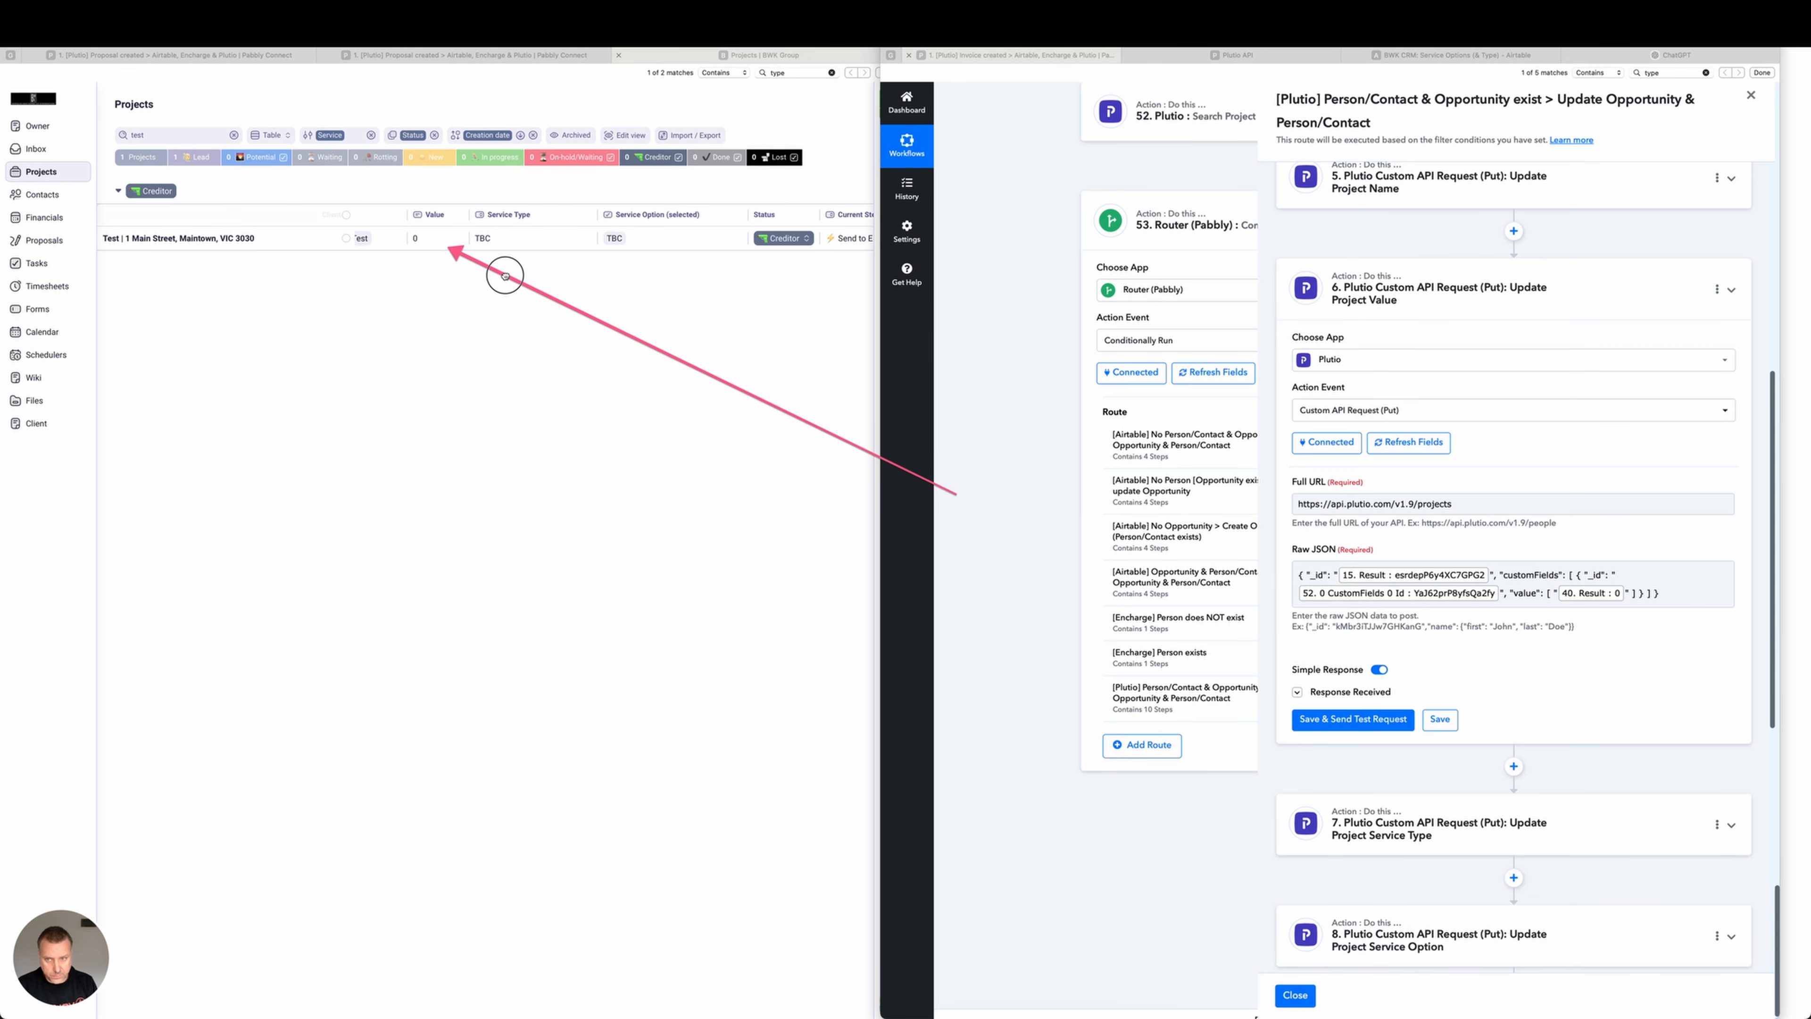
pyautogui.click(1336, 699)
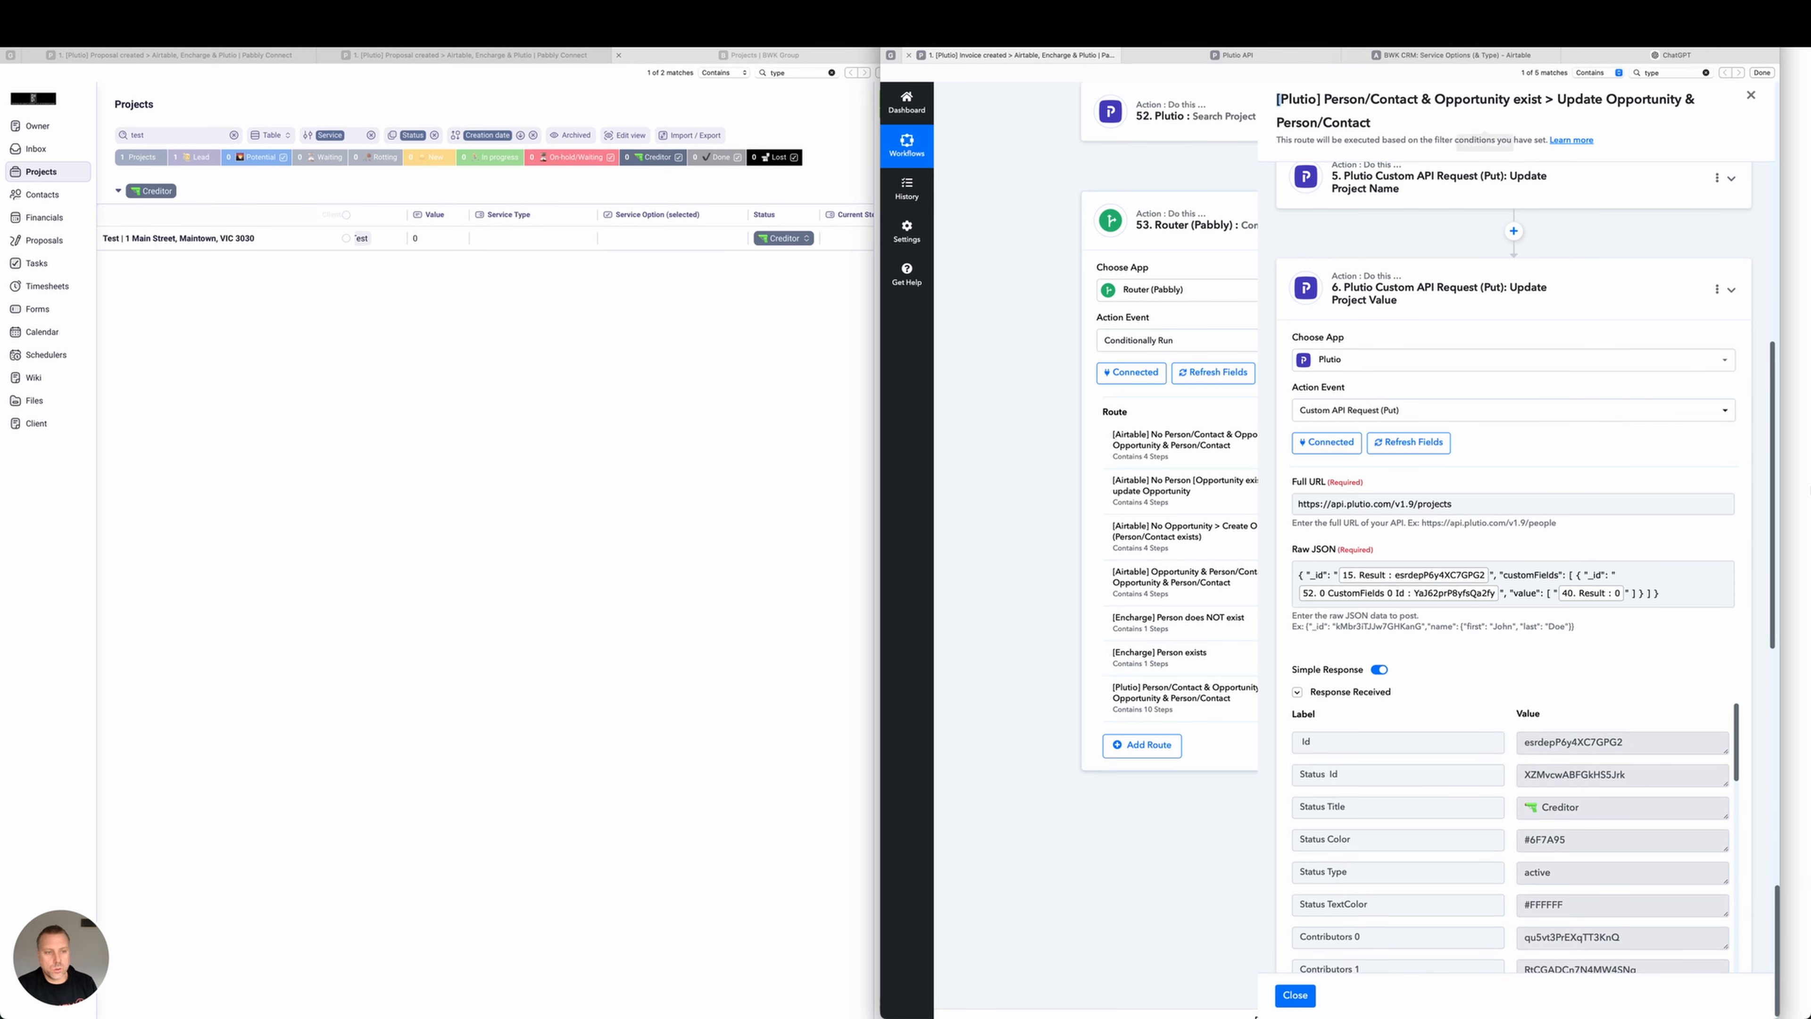
pyautogui.click(1731, 289)
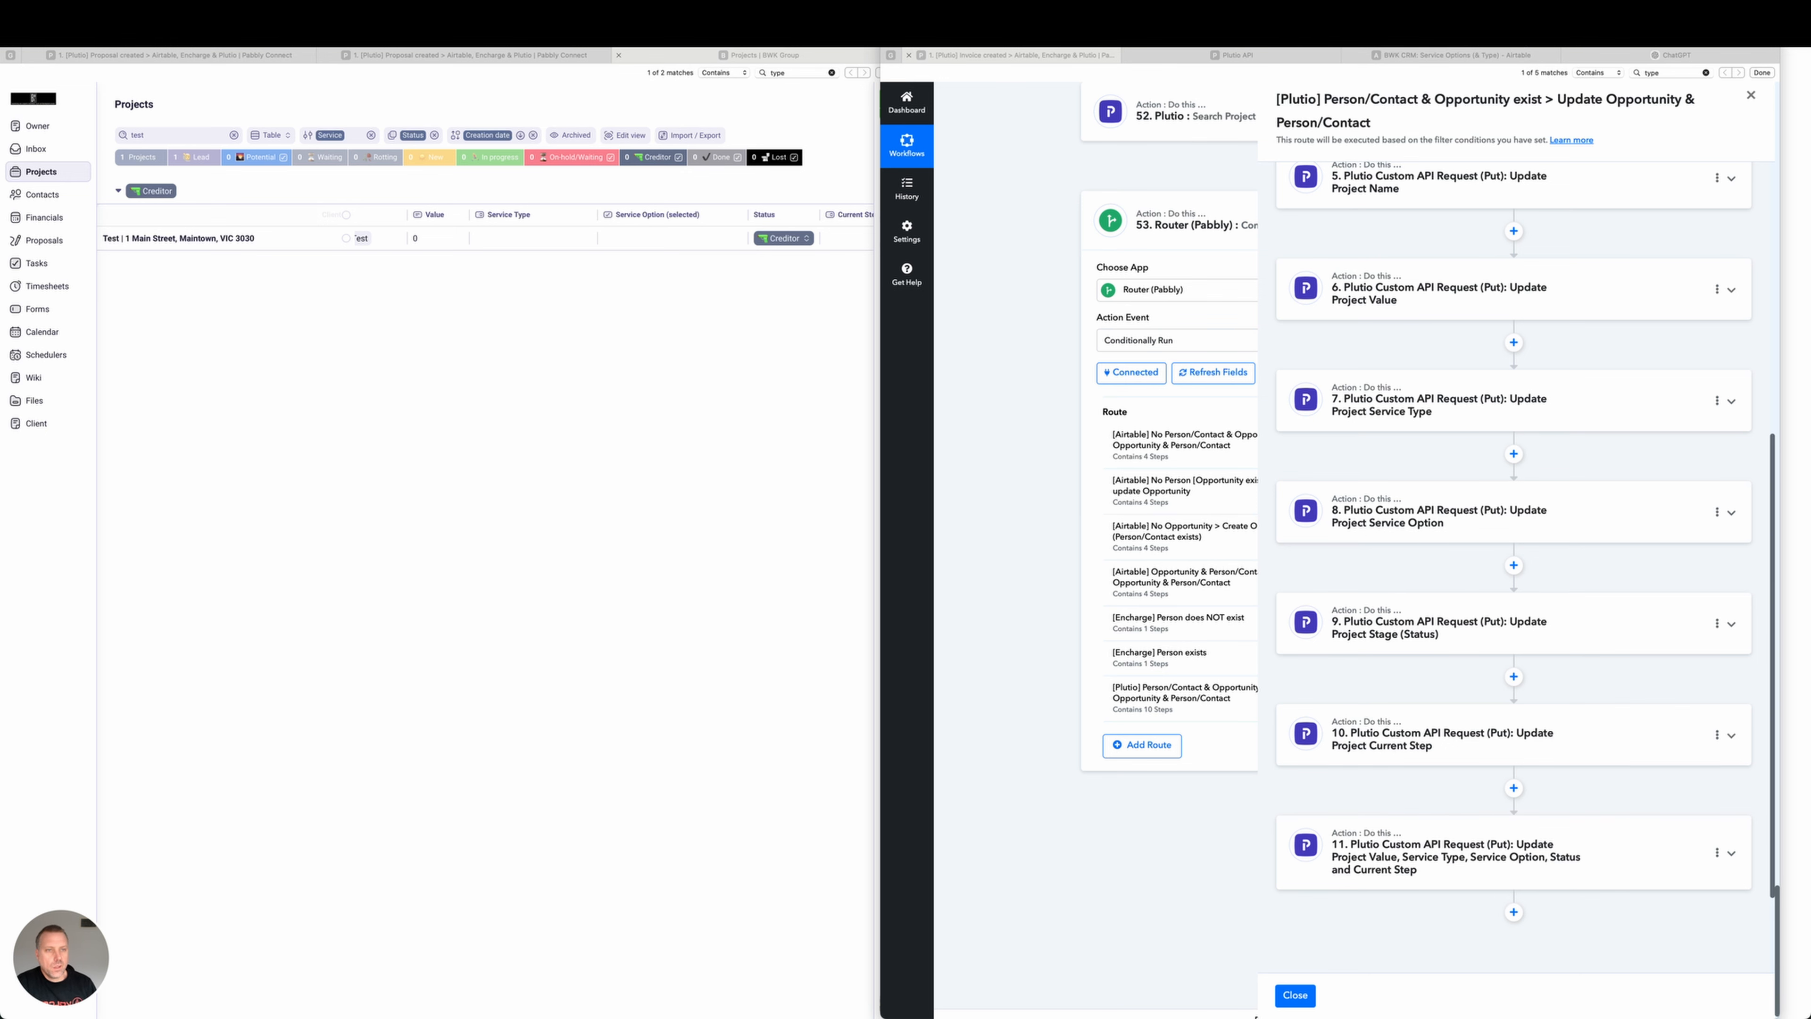
# Reopen combined step 11, send its test request again, and check the test project's fields in the Plutio Projects list.
pyautogui.scroll(-2, 1735, 765)
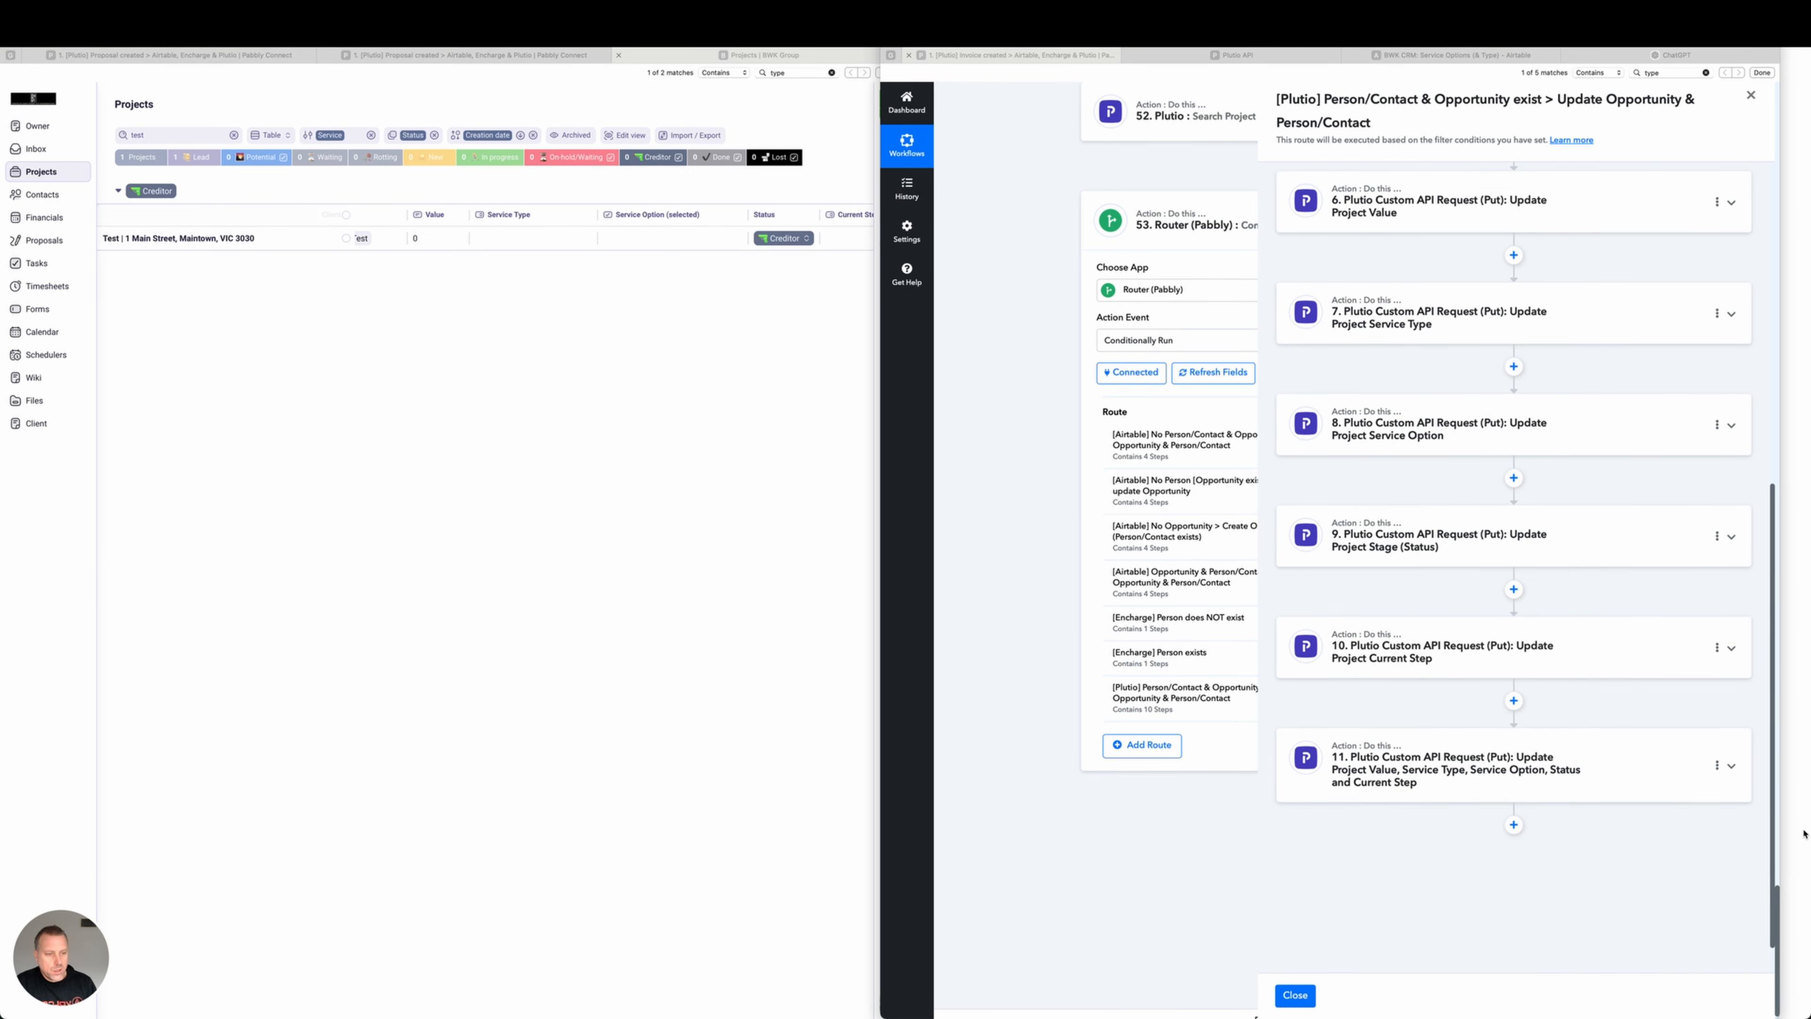
pyautogui.click(1732, 765)
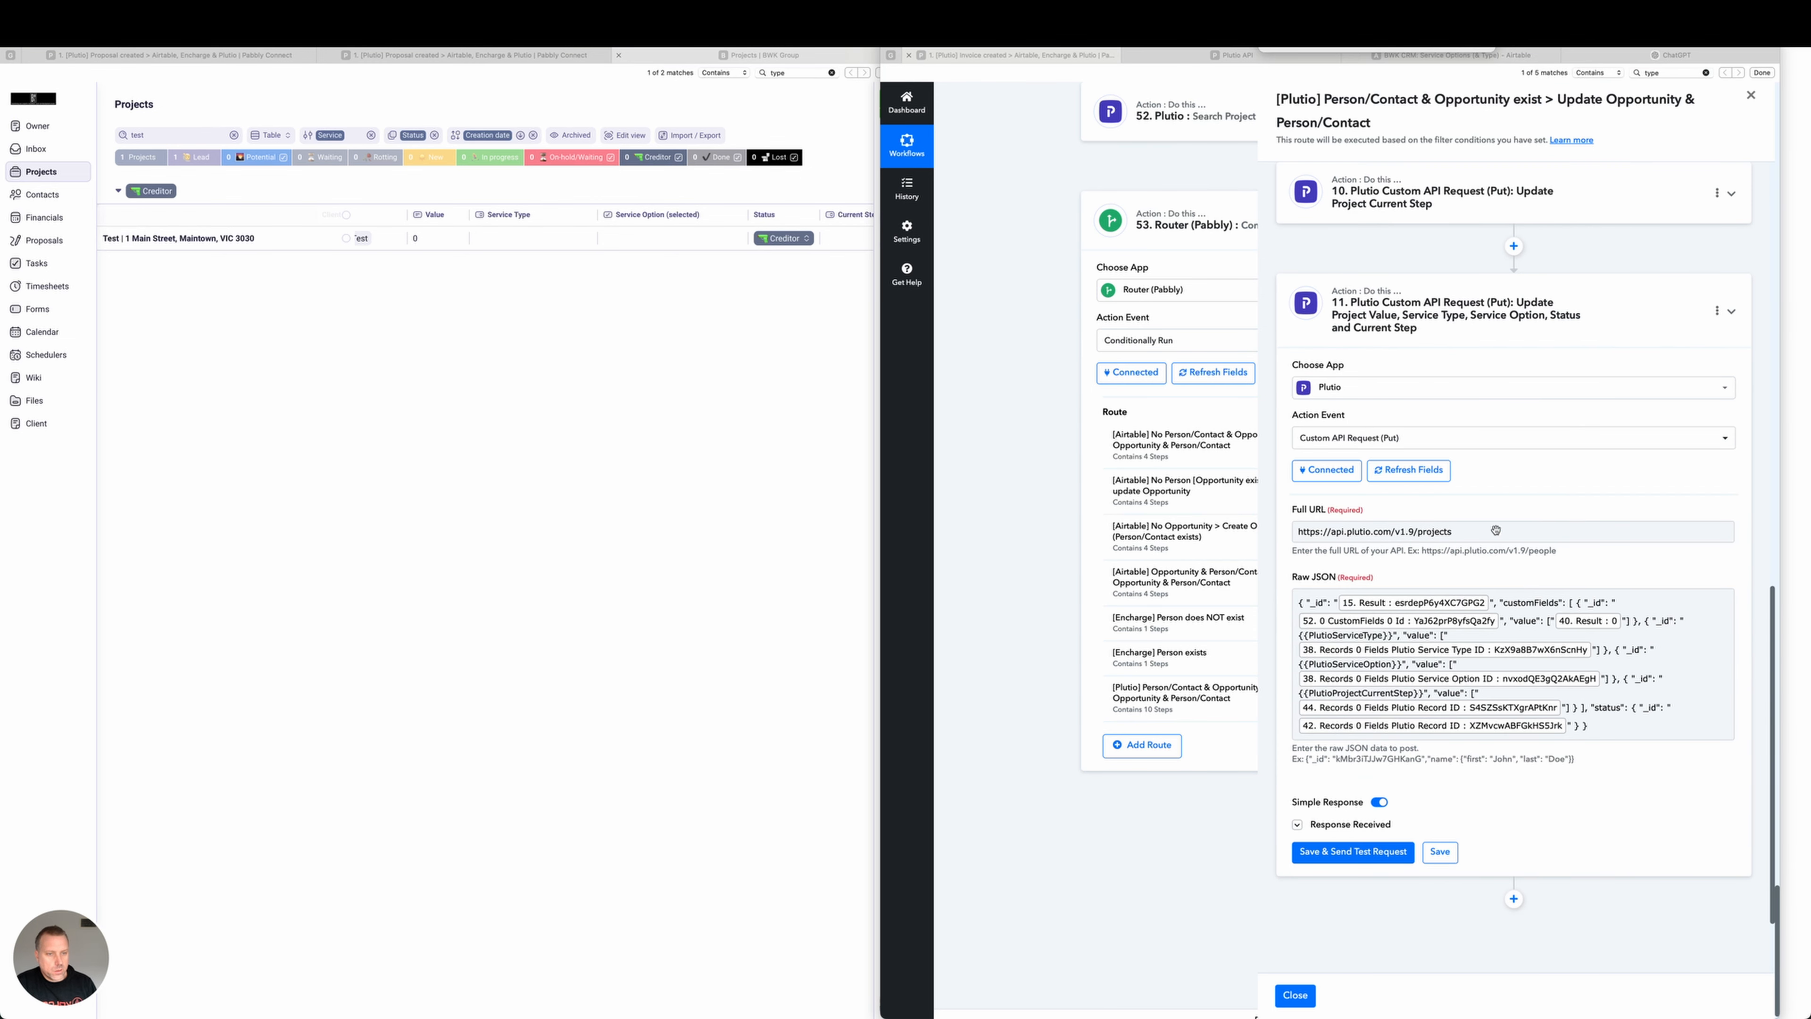
pyautogui.moveTo(1614, 421)
pyautogui.mouseDown()
pyautogui.moveTo(1573, 146)
pyautogui.moveTo(834, 323)
pyautogui.moveTo(460, 233)
pyautogui.moveTo(1443, 281)
pyautogui.moveTo(1588, 259)
pyautogui.mouseUp()
pyautogui.moveTo(1020, 748)
pyautogui.mouseDown()
pyautogui.moveTo(1296, 848)
pyautogui.moveTo(1337, 841)
pyautogui.moveTo(1301, 473)
pyautogui.moveTo(1323, 326)
pyautogui.moveTo(1252, 746)
pyautogui.moveTo(1265, 826)
pyautogui.moveTo(1251, 759)
pyautogui.moveTo(1326, 592)
pyautogui.moveTo(1492, 602)
pyautogui.mouseUp()
pyautogui.moveTo(753, 560); pyautogui.dragTo(561, 292)
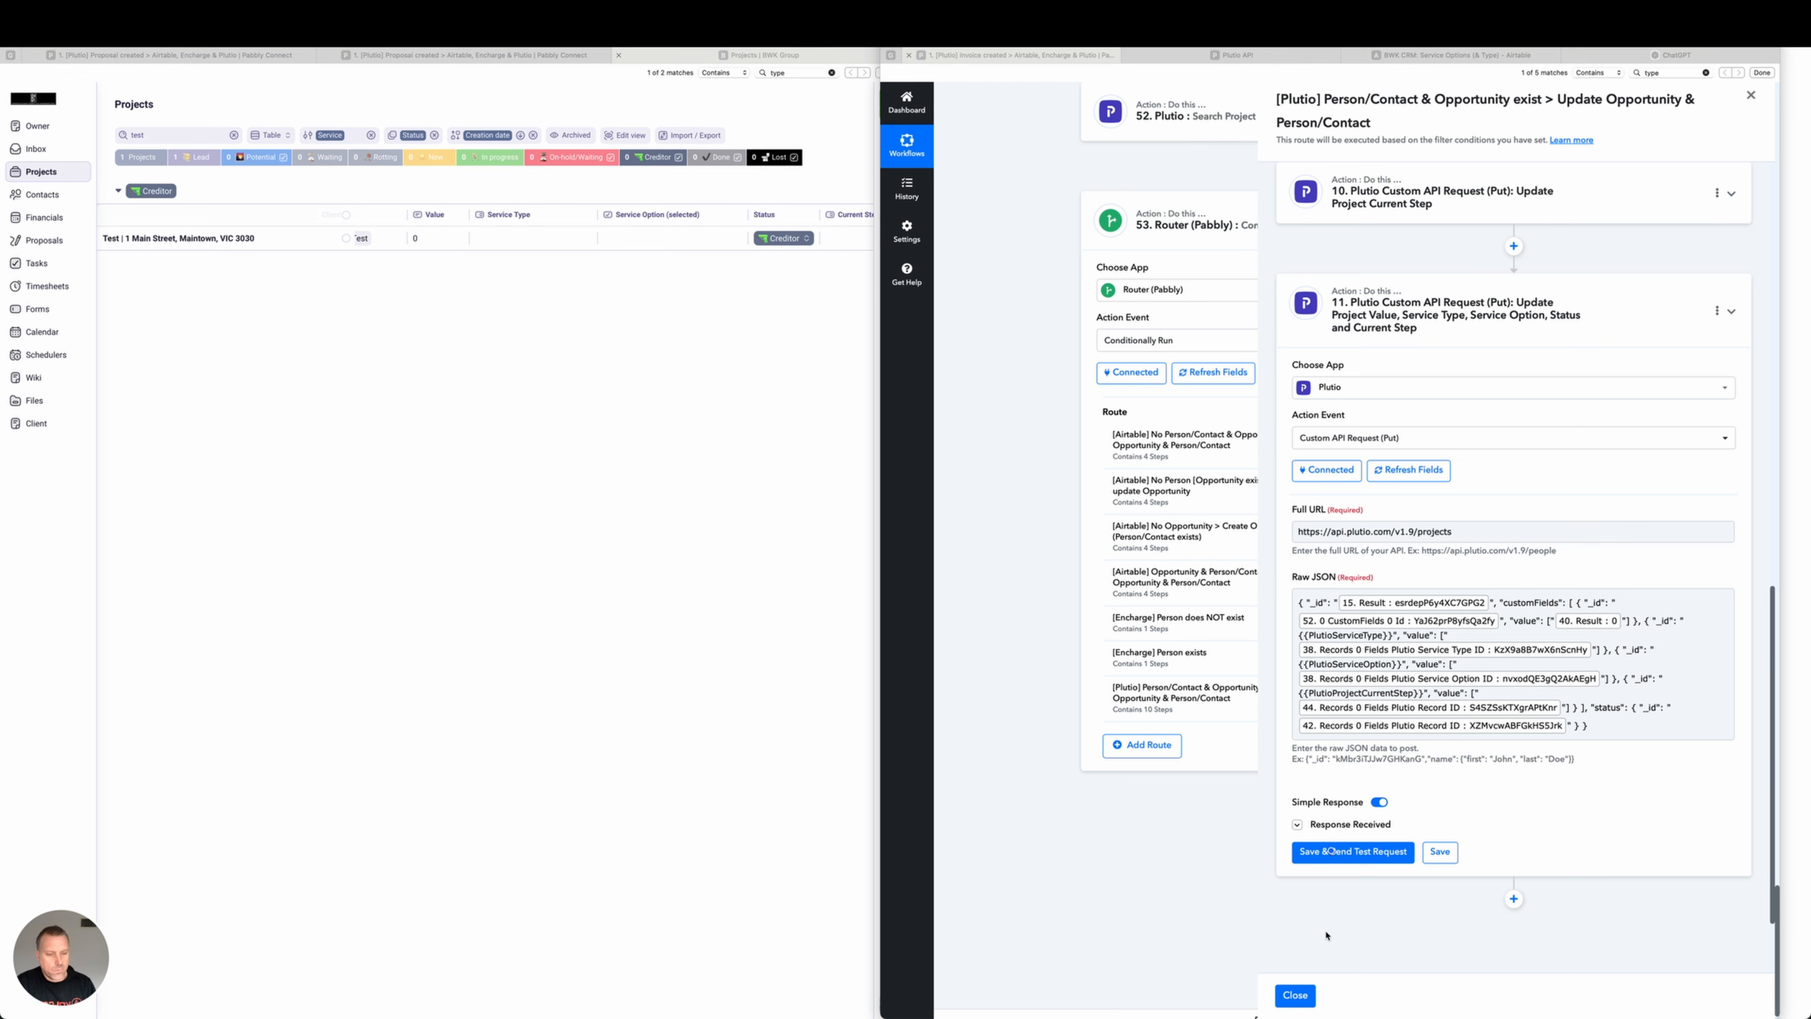
pyautogui.click(1353, 851)
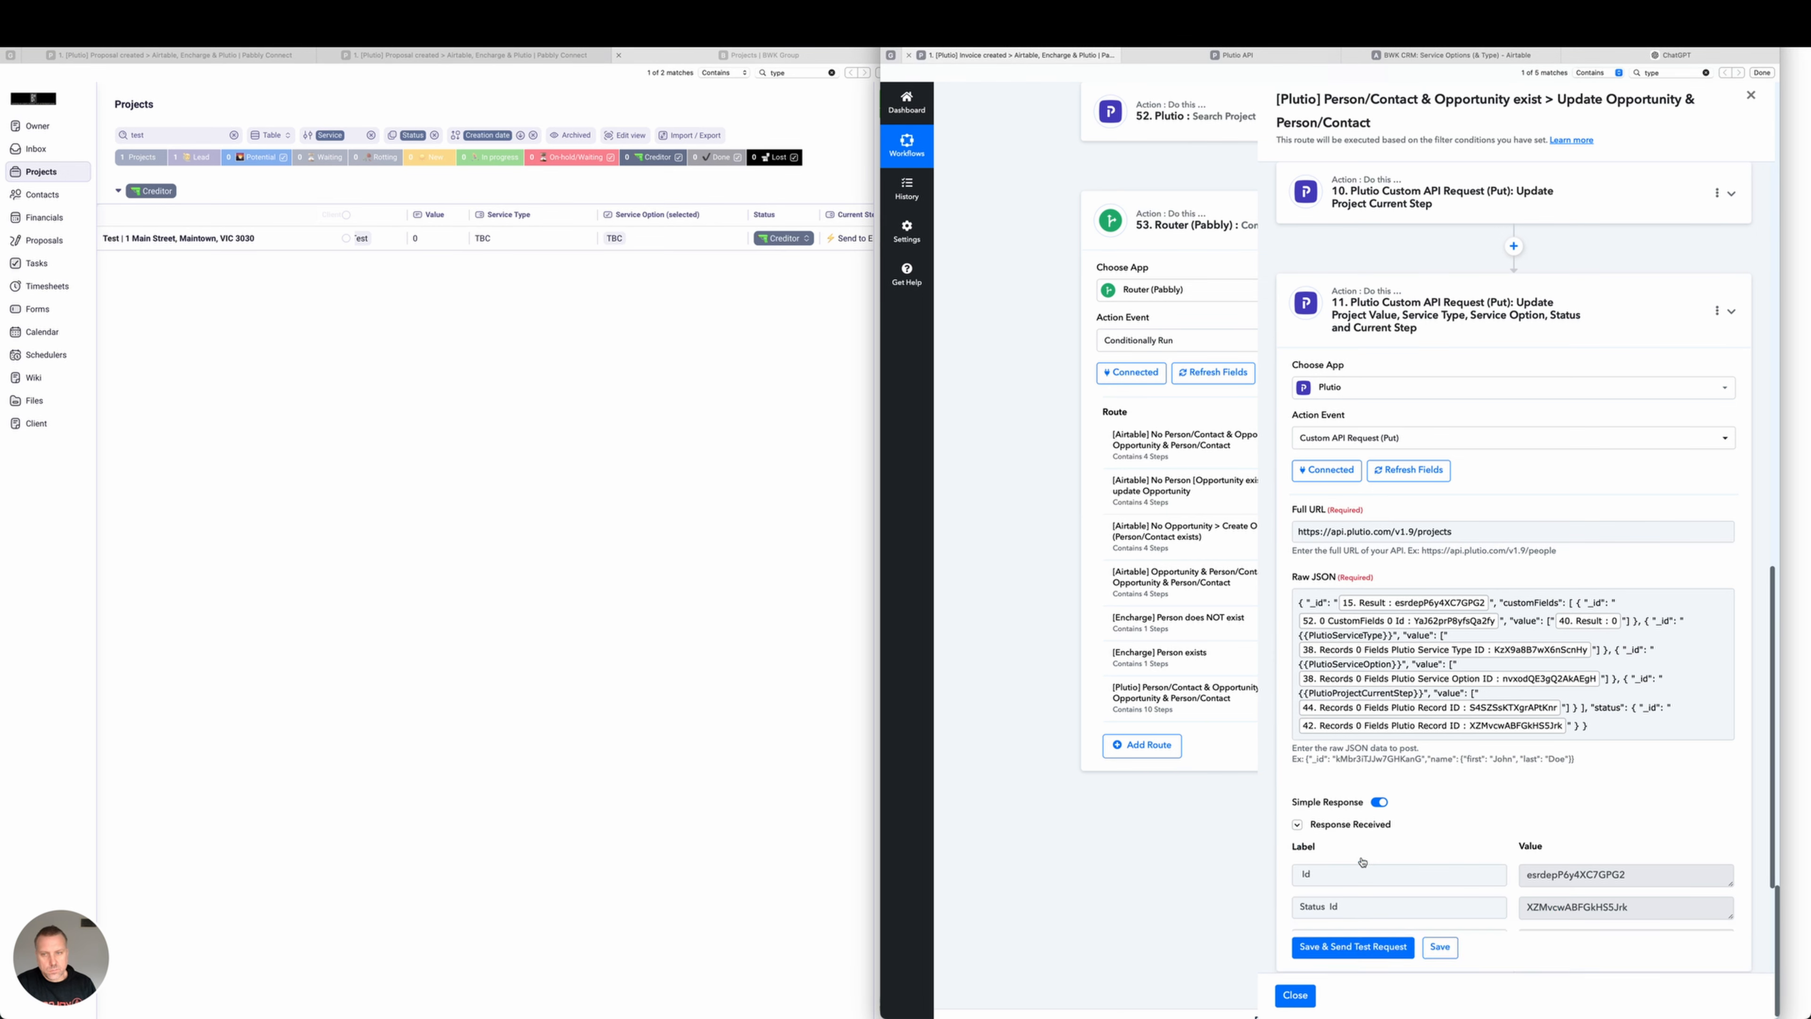
pyautogui.hscroll(3, 845, 651)
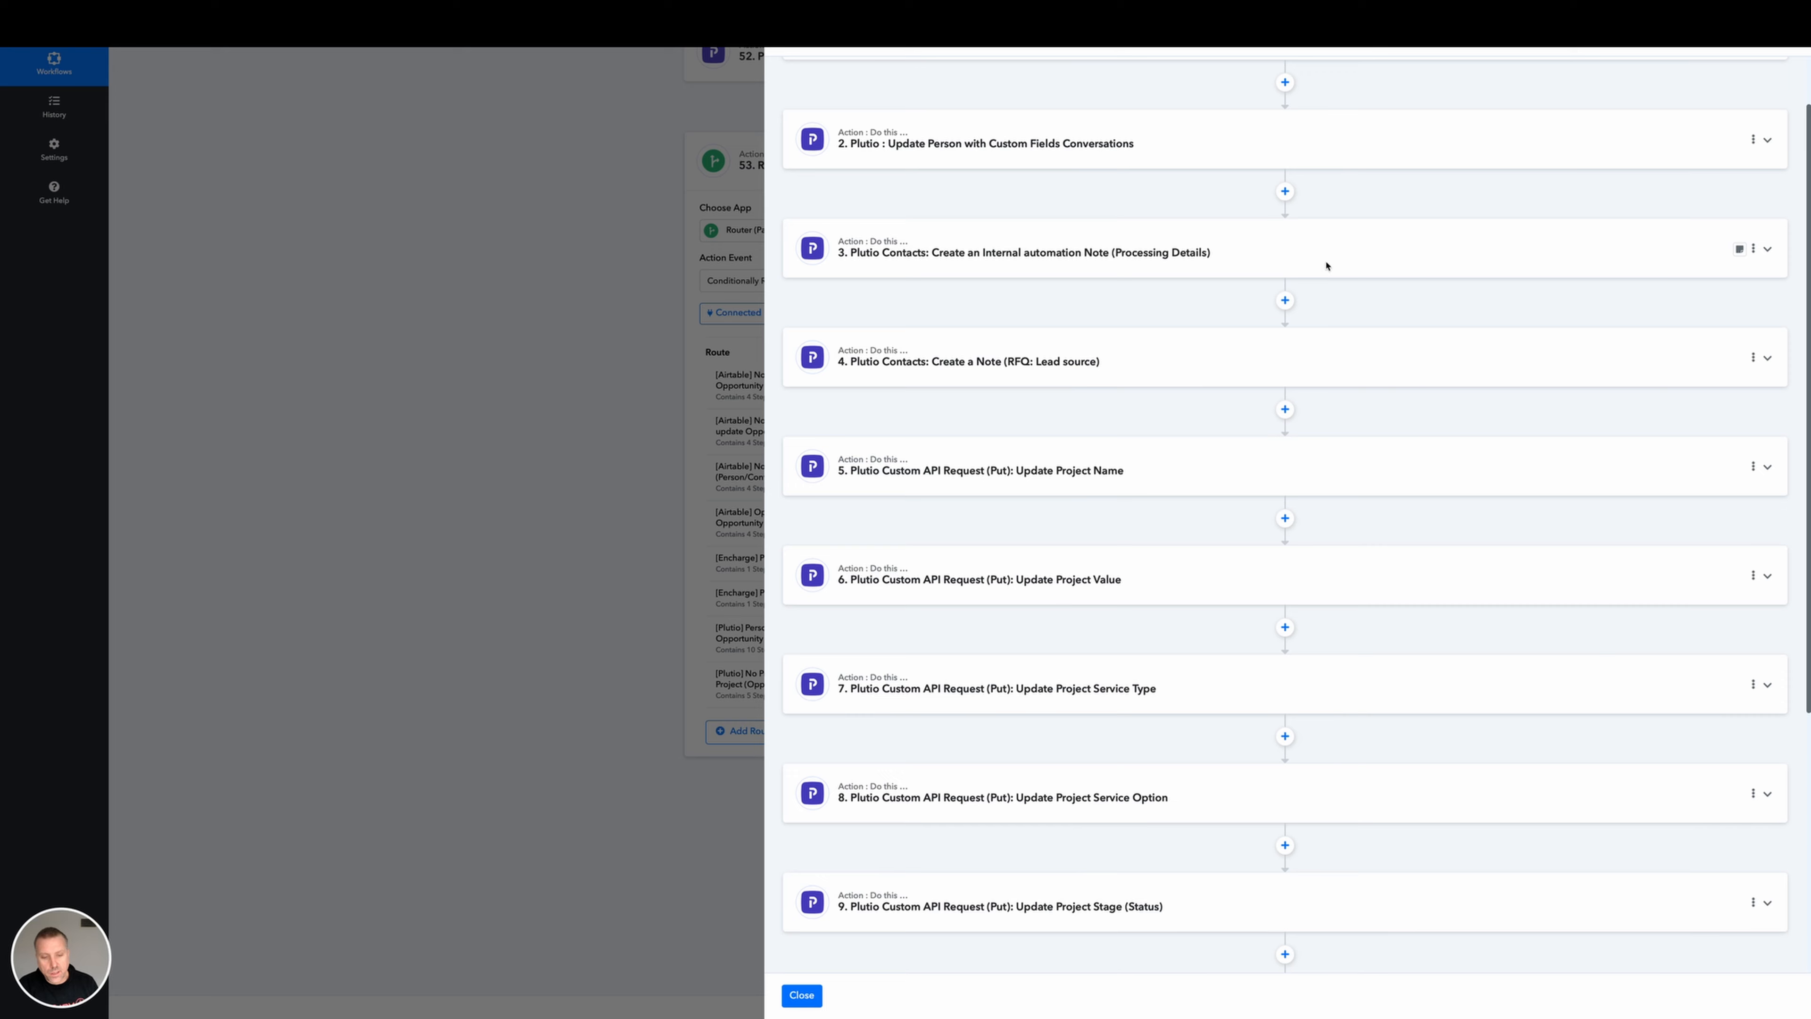
# Examine the full Raw JSON of combined step 11, collapse the step, and reopen it to review the combined request.
pyautogui.scroll(-3, 1319, 271)
pyautogui.click(1467, 904)
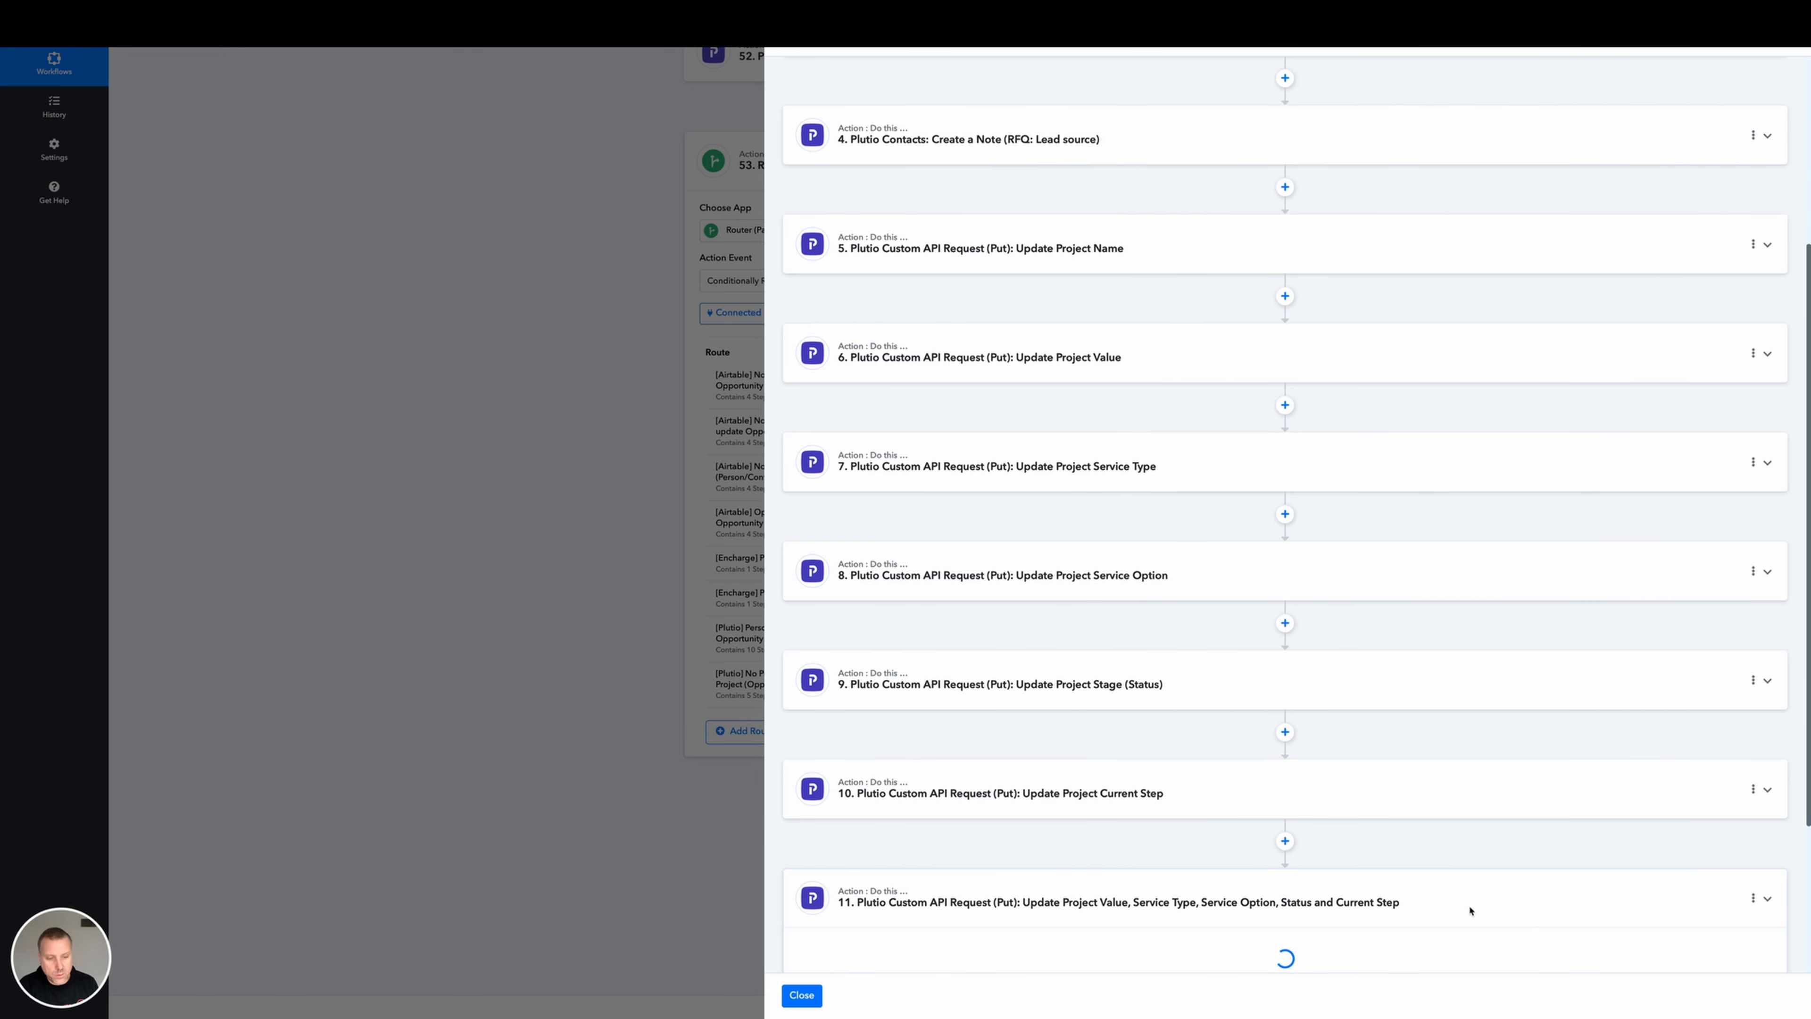
pyautogui.scroll(-8, 1661, 902)
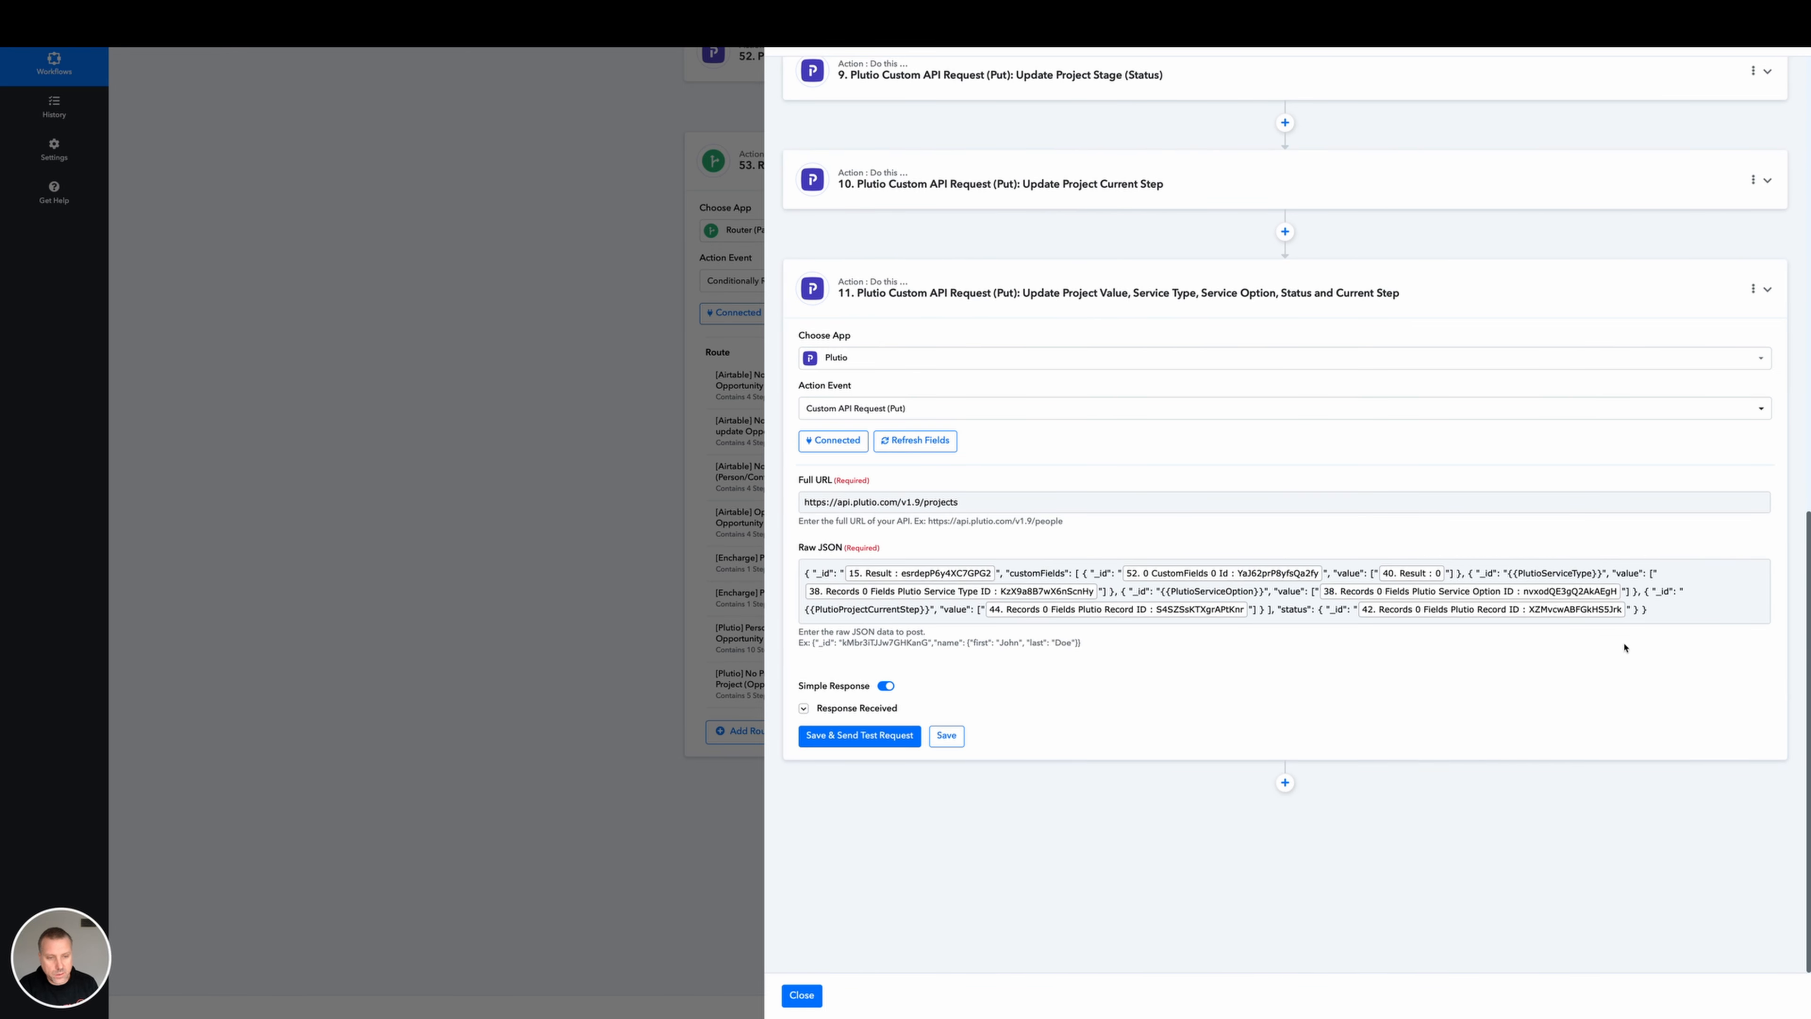
pyautogui.moveTo(1645, 609); pyautogui.dragTo(798, 561)
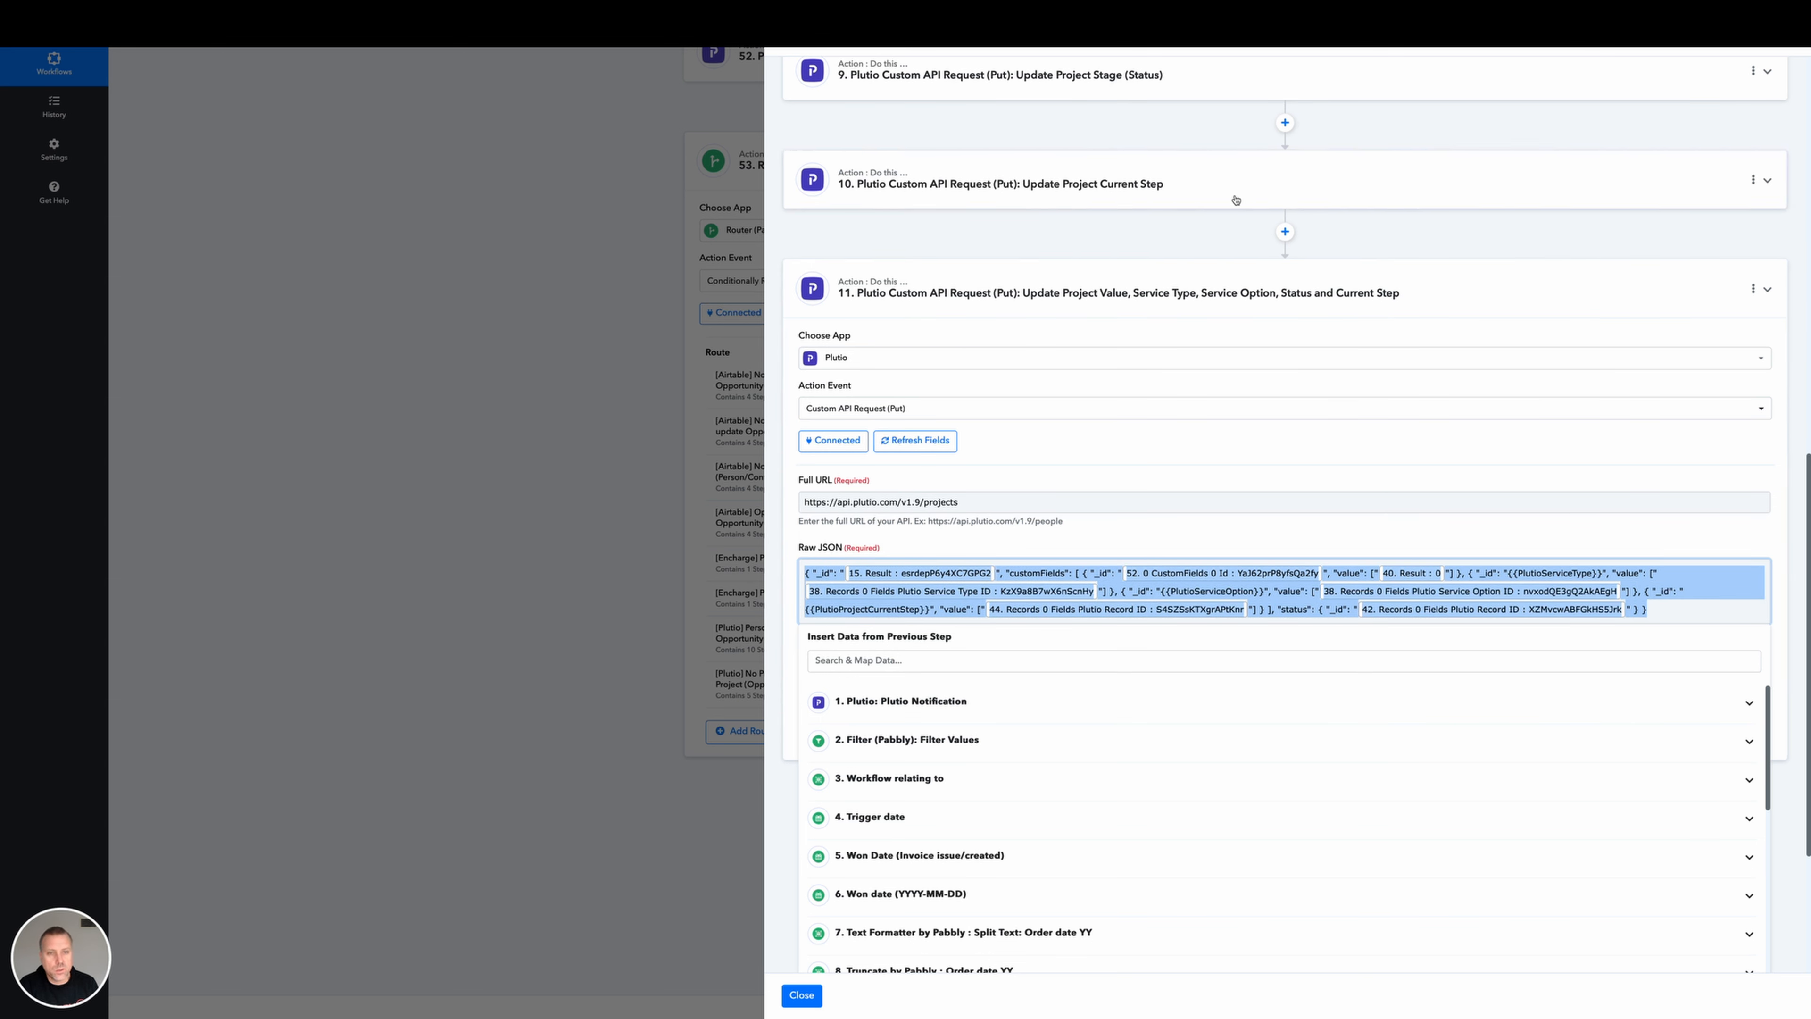
pyautogui.click(1766, 292)
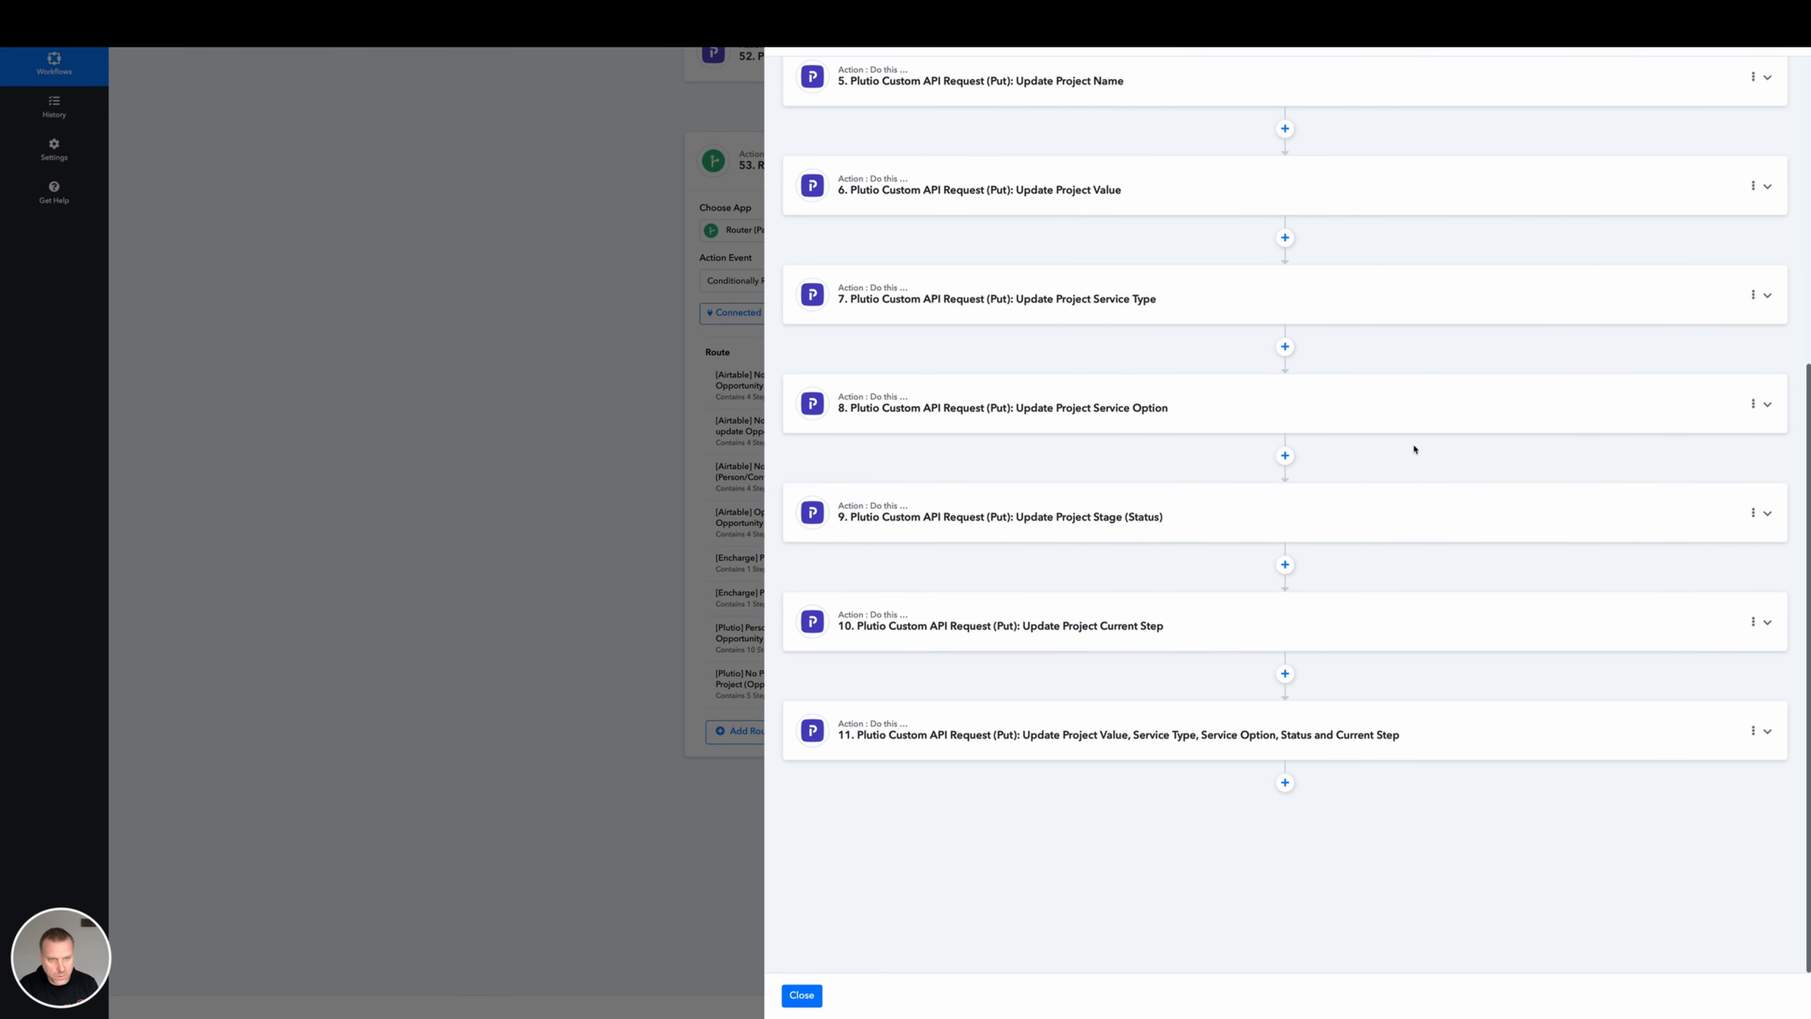
pyautogui.scroll(1, 1343, 296)
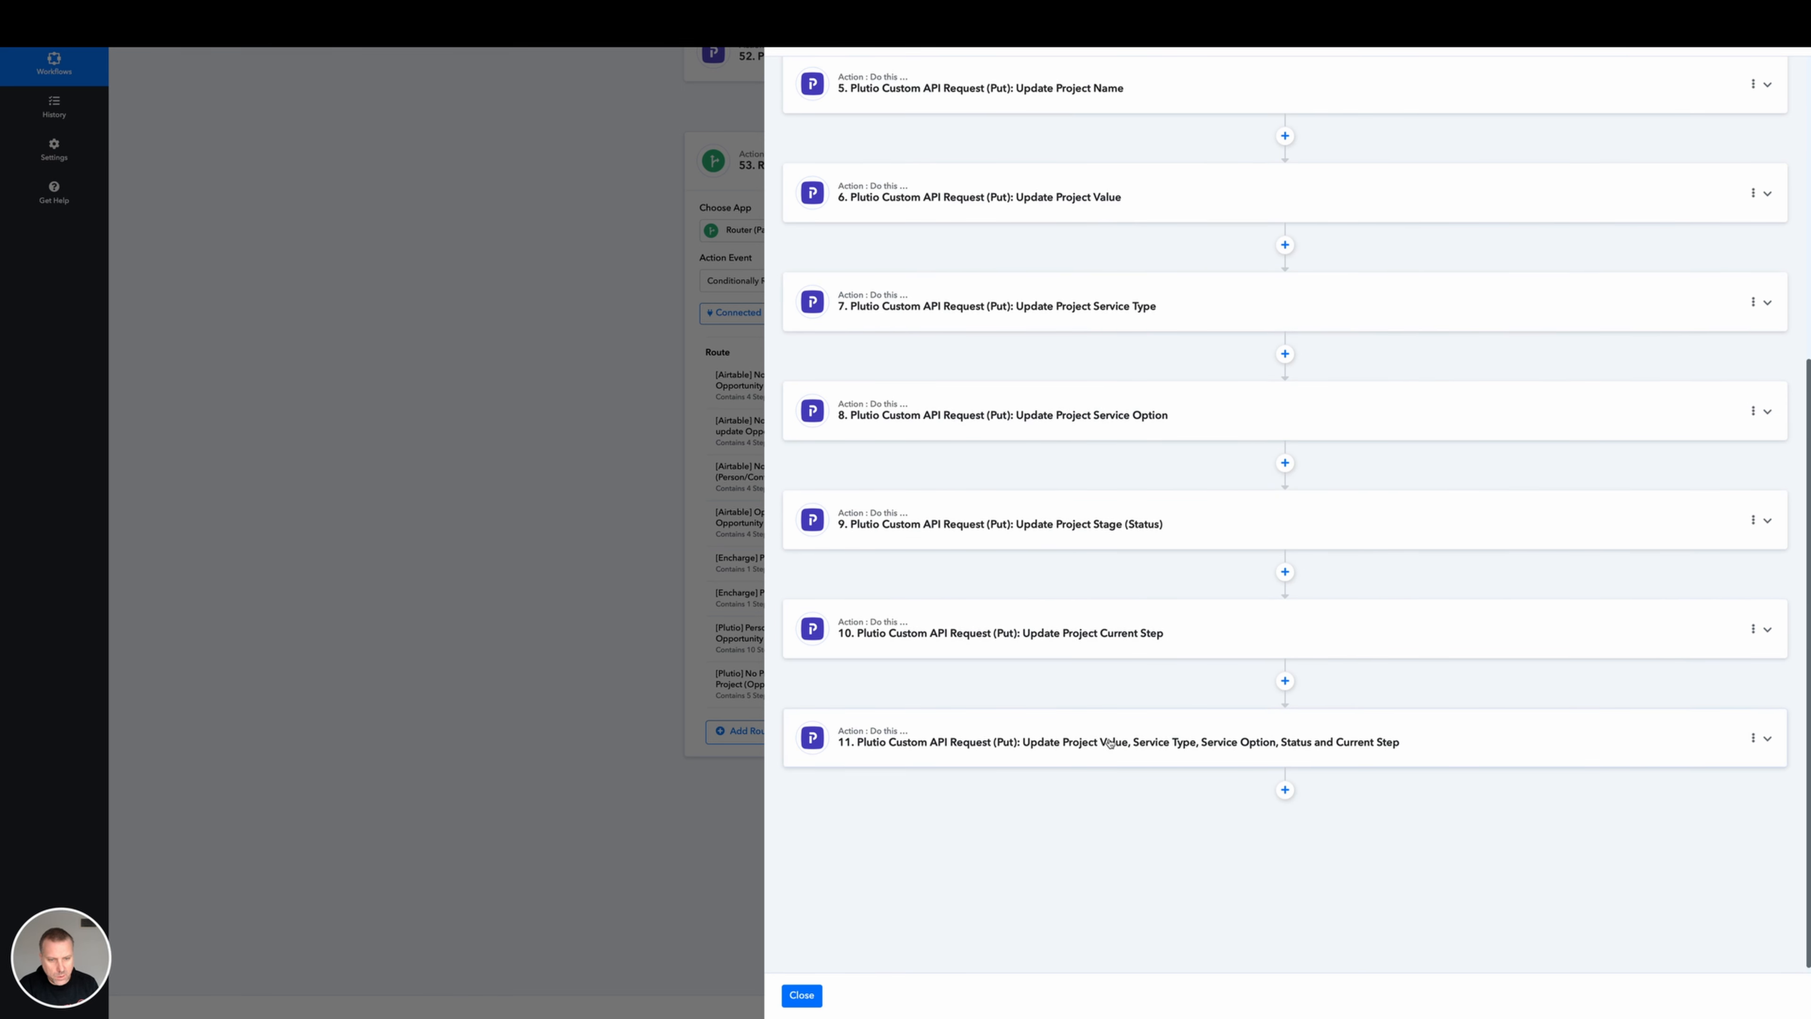
pyautogui.click(1075, 744)
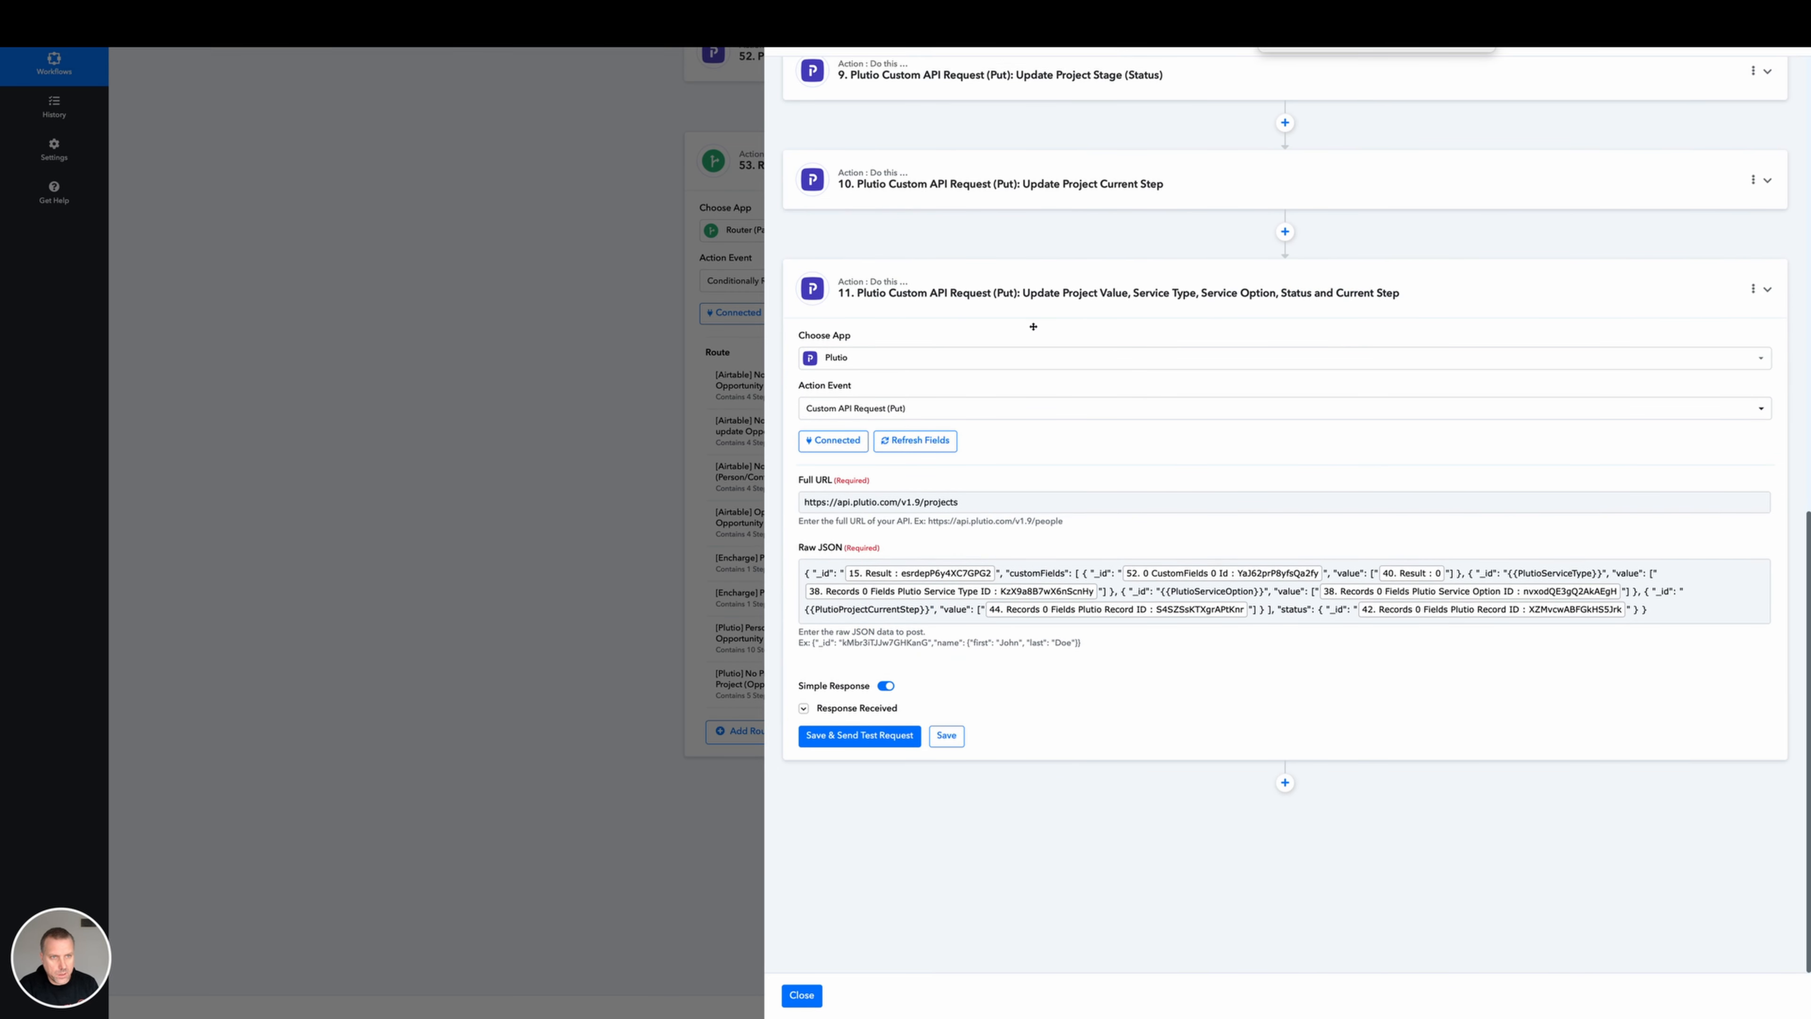
pyautogui.moveTo(1033, 435)
pyautogui.mouseDown()
pyautogui.moveTo(1018, 360)
pyautogui.moveTo(1063, 310)
pyautogui.moveTo(1112, 291)
pyautogui.moveTo(1110, 306)
pyautogui.moveTo(1180, 311)
pyautogui.moveTo(1368, 305)
pyautogui.moveTo(1116, 320)
pyautogui.moveTo(1334, 306)
pyautogui.moveTo(1294, 333)
pyautogui.mouseUp()
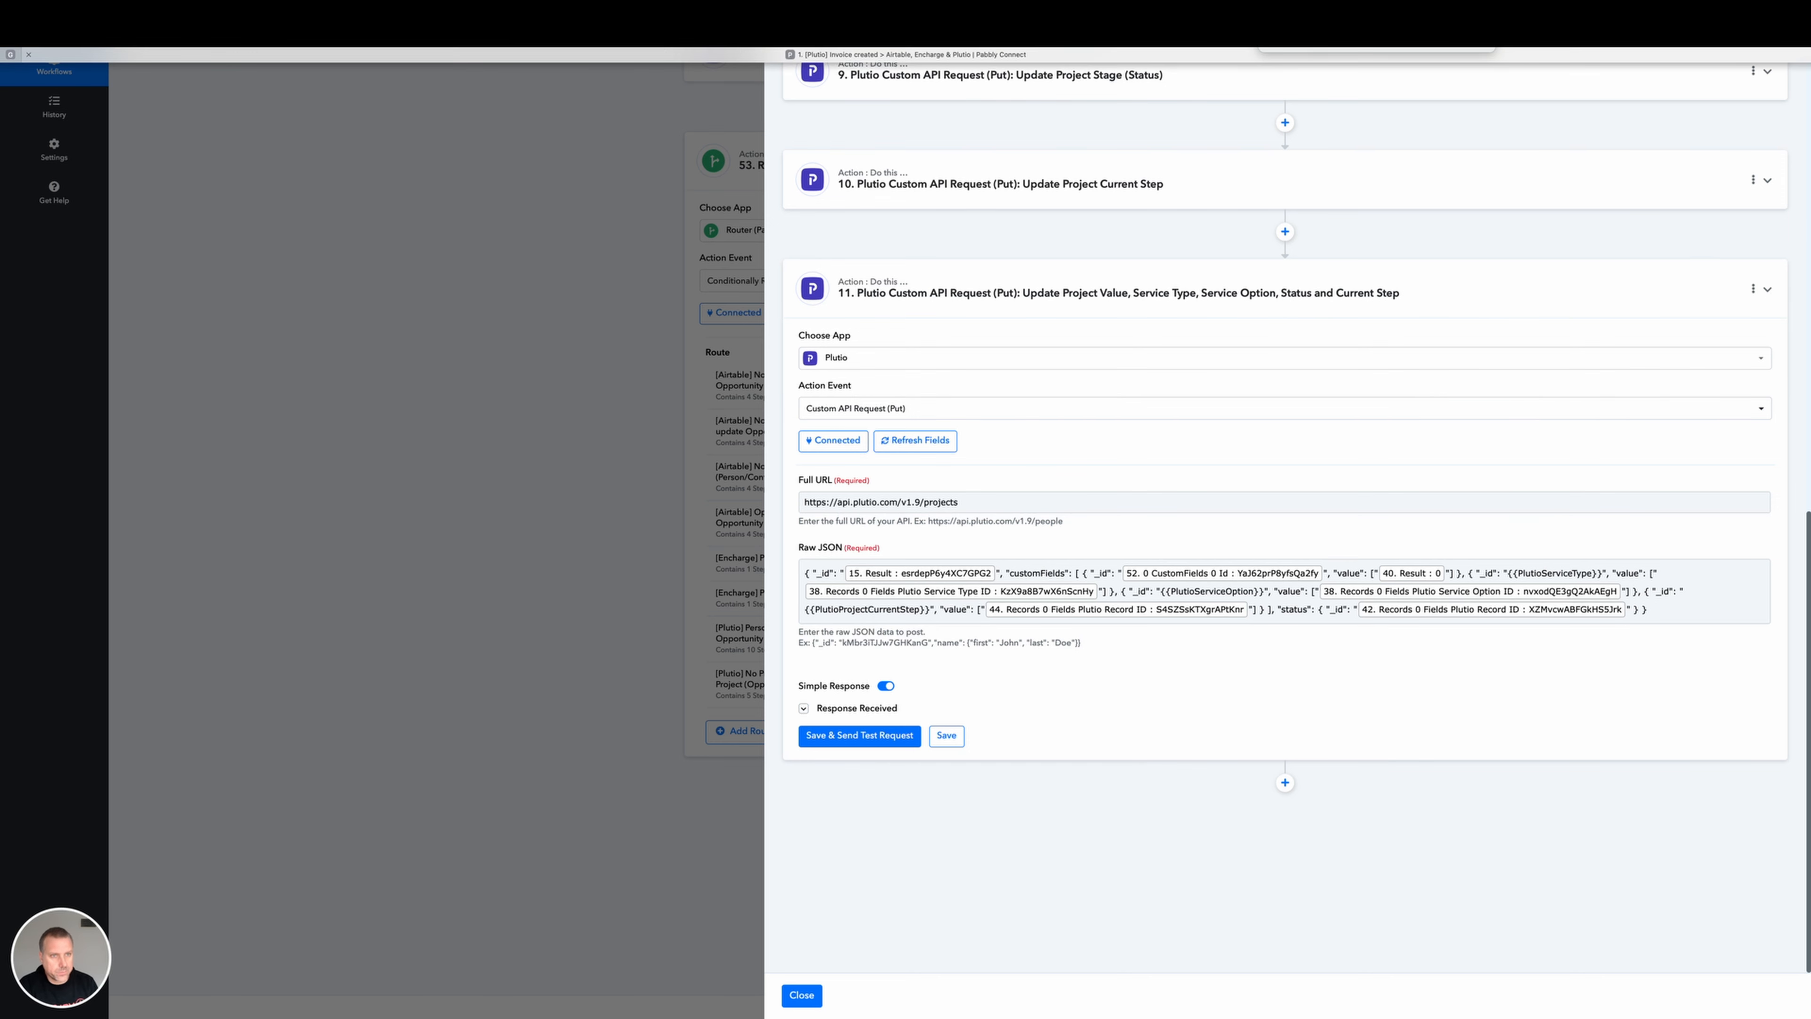
# Delete the separate step 6, Update Project Value, from the route.
pyautogui.scroll(5, 1402, 214)
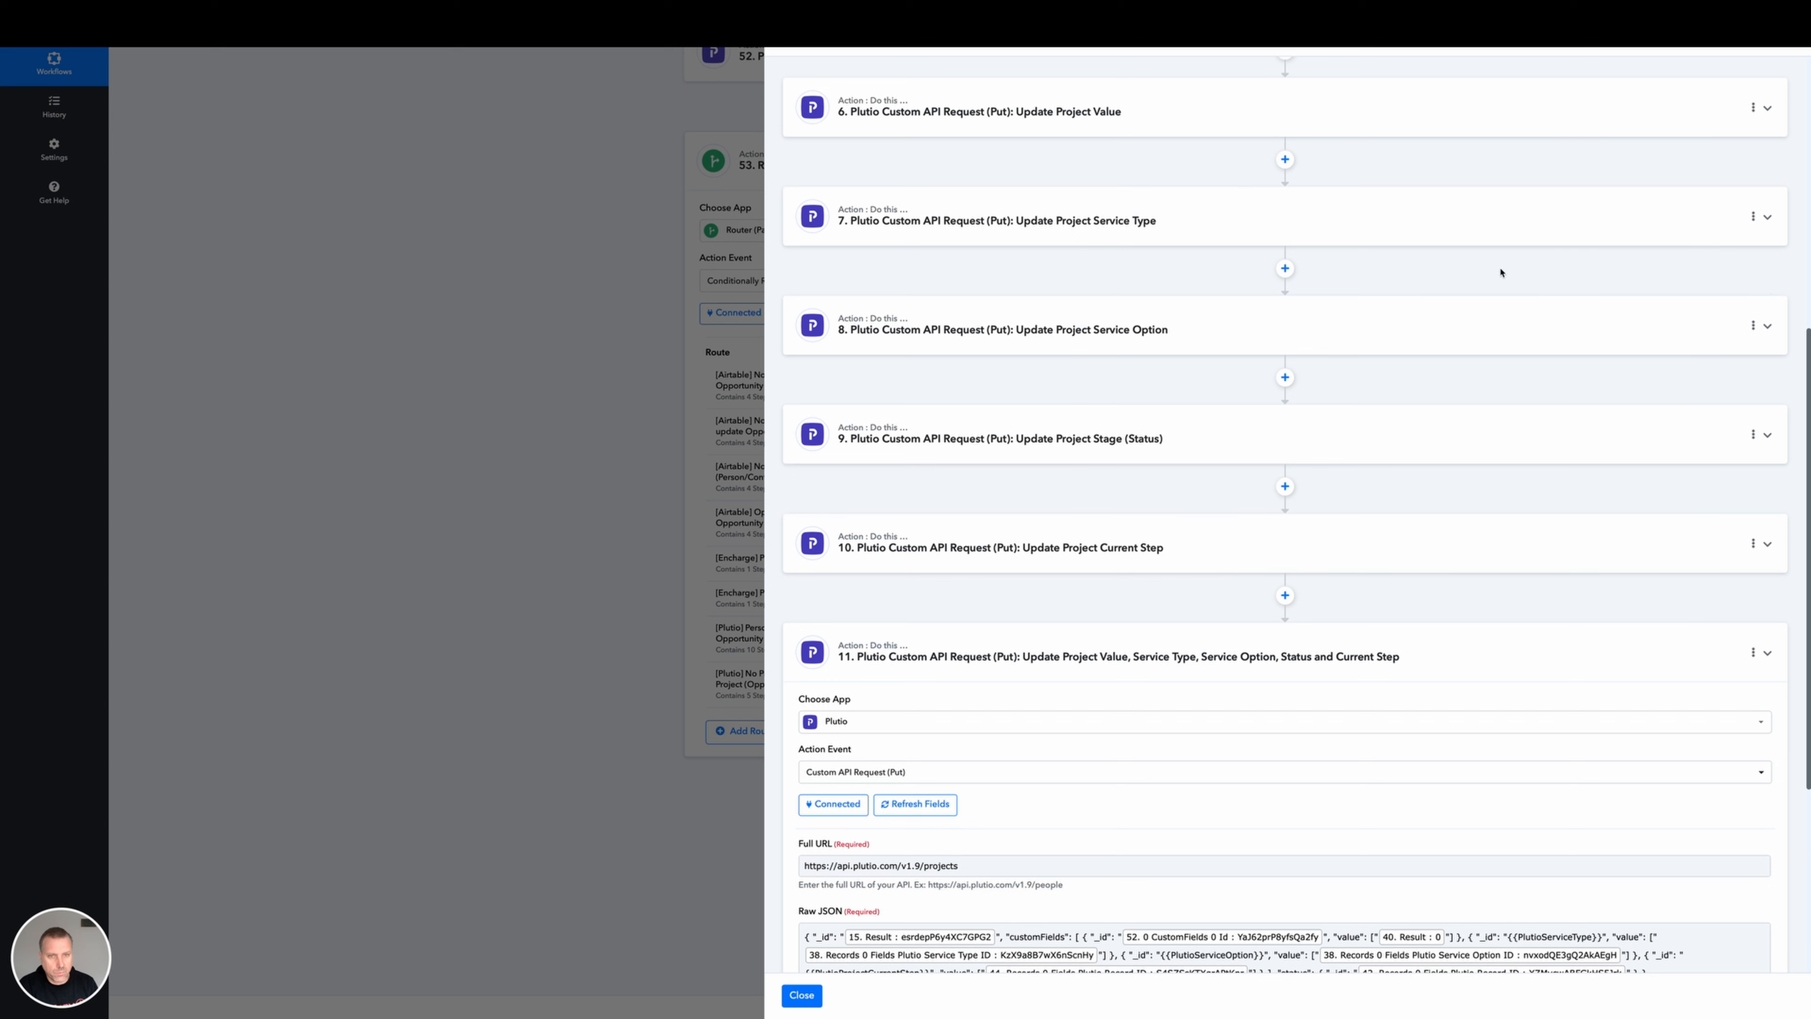
pyautogui.click(1753, 111)
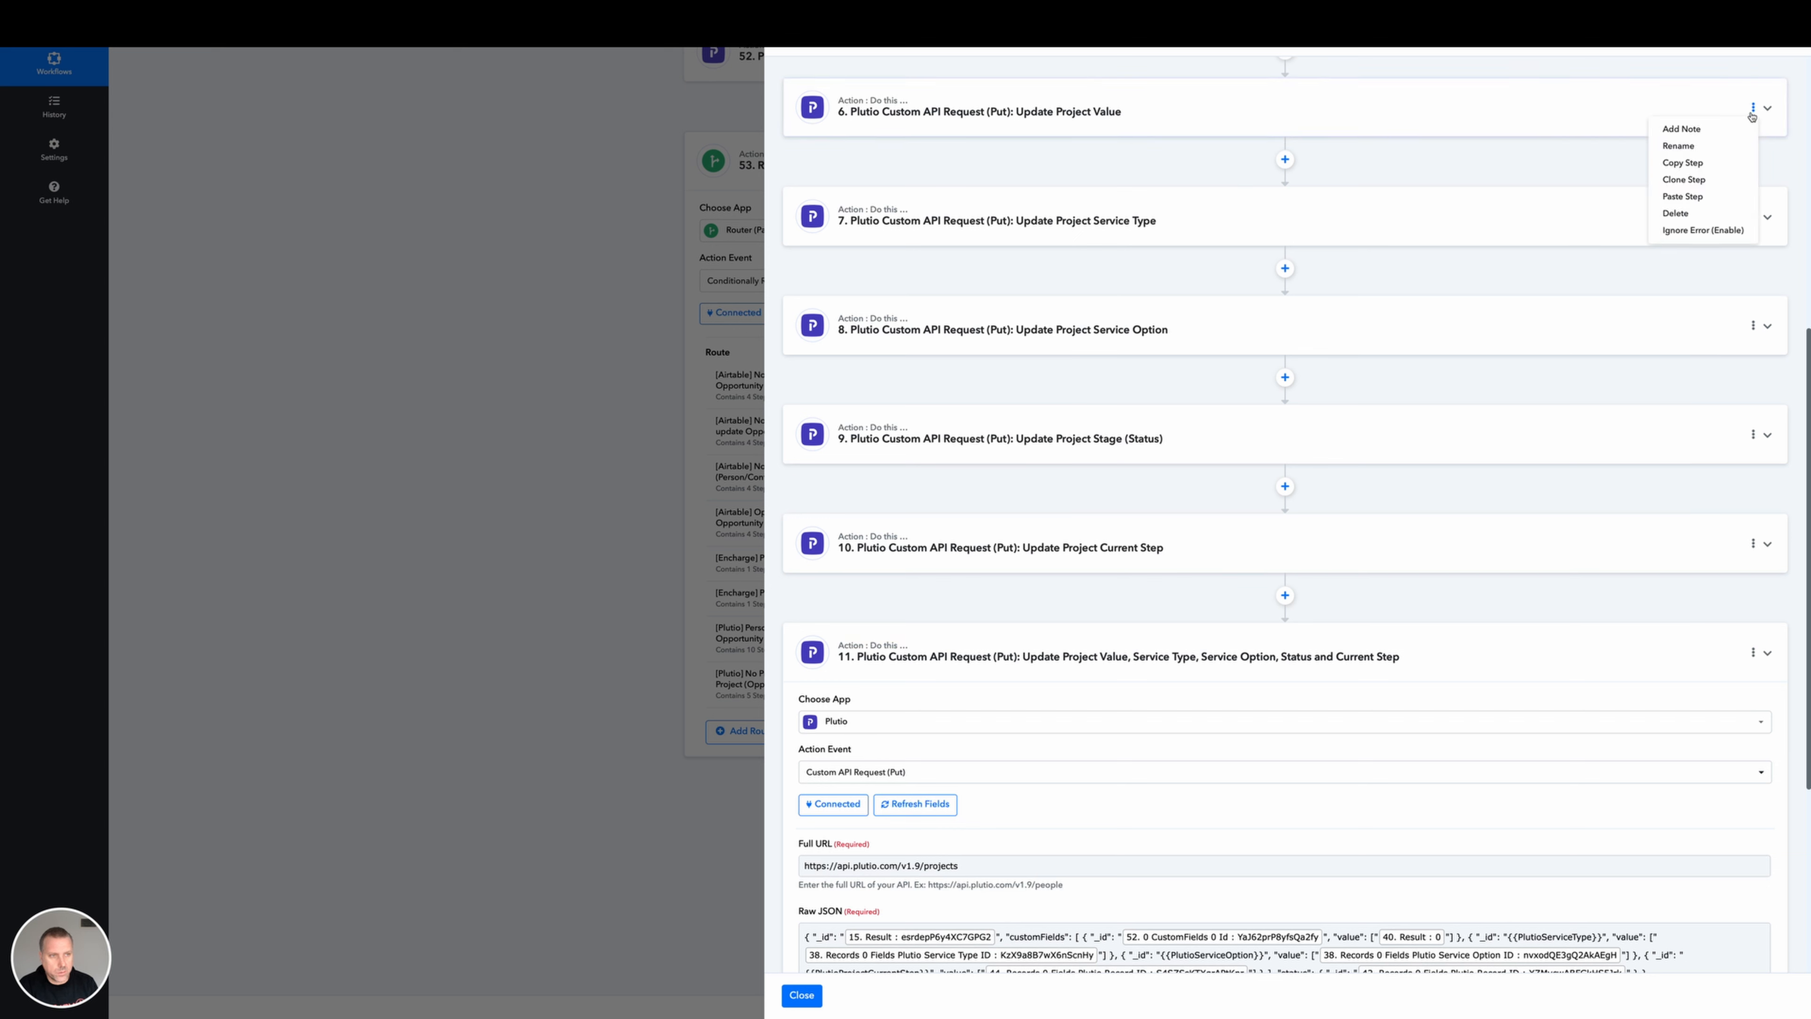
pyautogui.click(1690, 215)
pyautogui.click(873, 563)
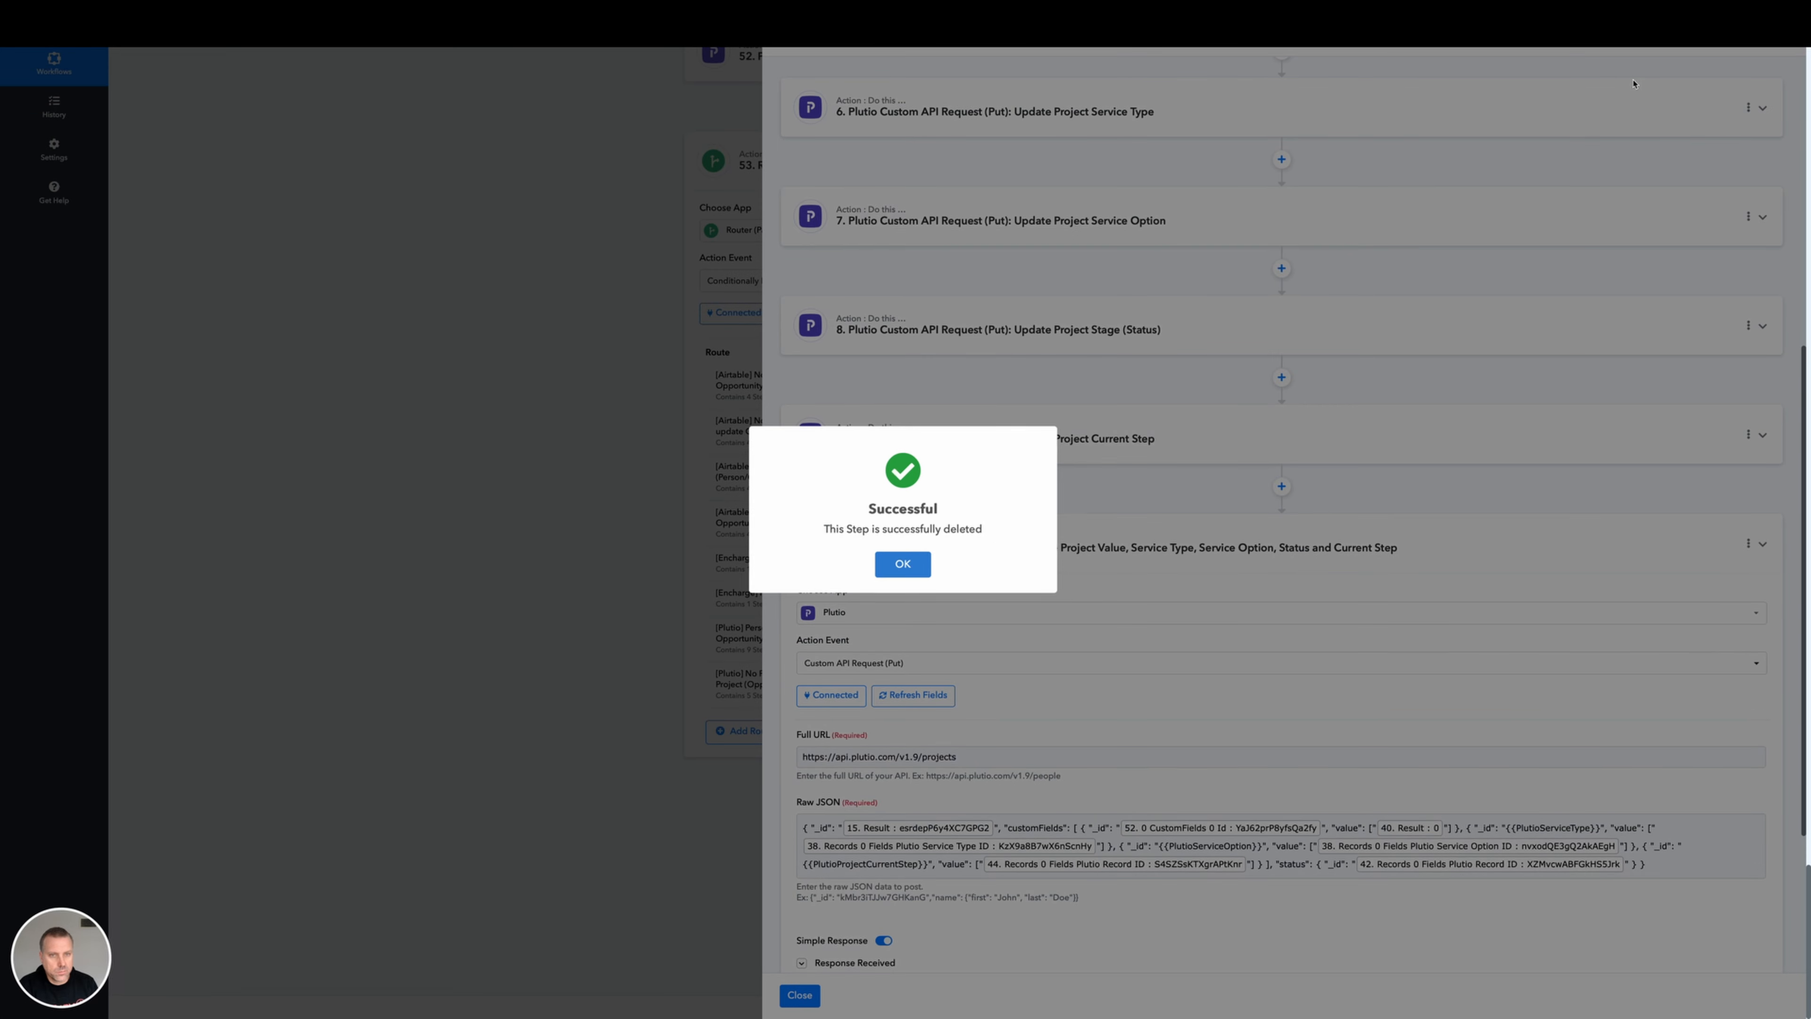
# Delete the separate Update Project Service Type request from the route and confirm the deletion.
pyautogui.click(1747, 111)
pyautogui.click(1747, 112)
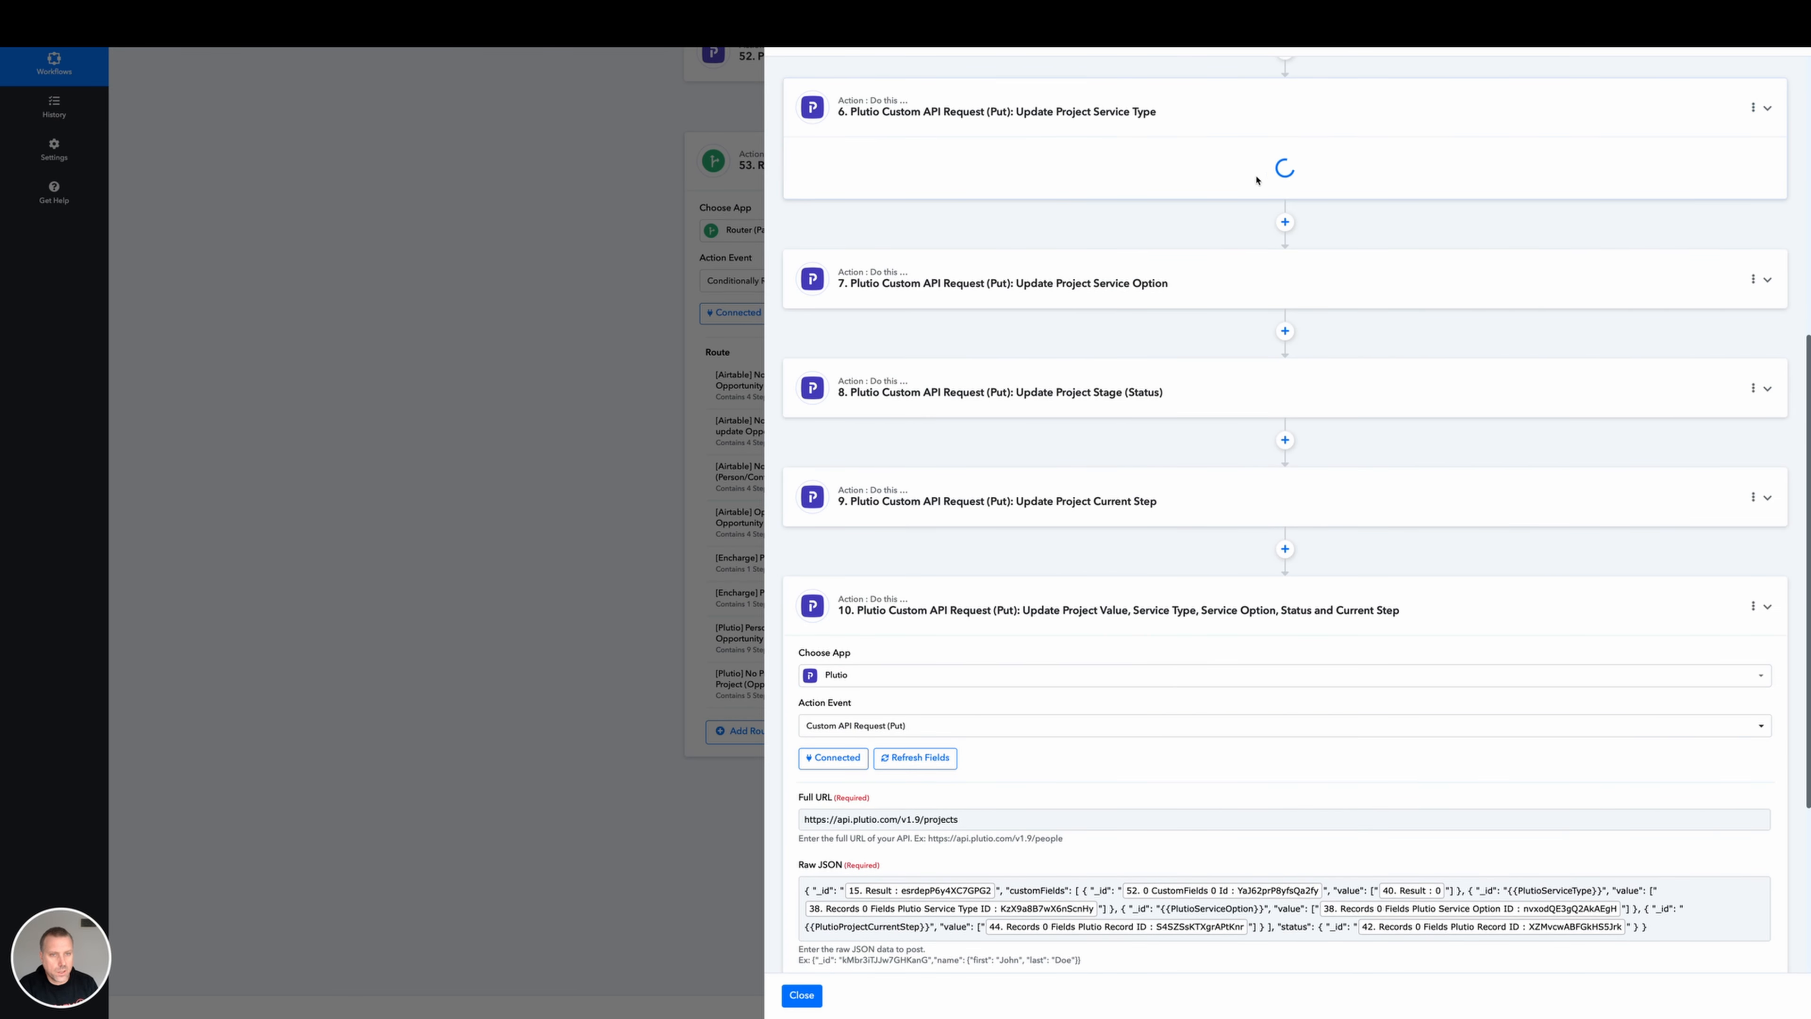
pyautogui.scroll(1, 1732, 186)
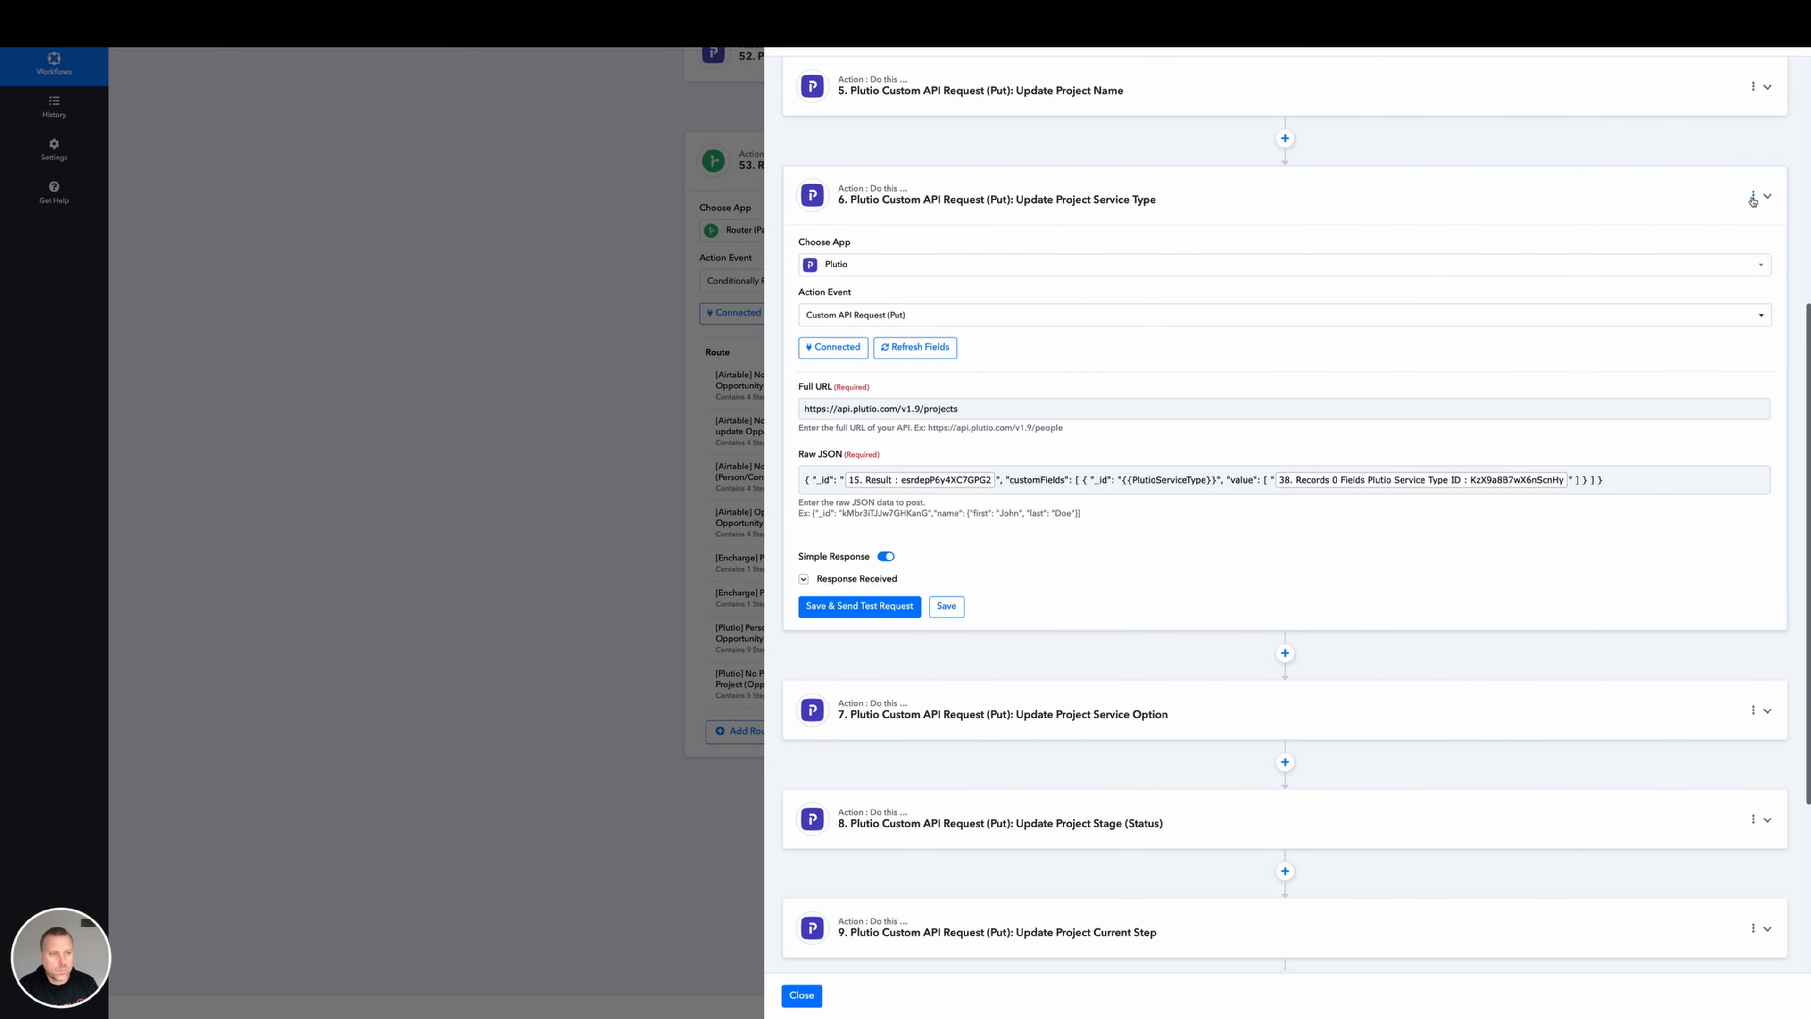
pyautogui.click(1754, 195)
pyautogui.click(1684, 302)
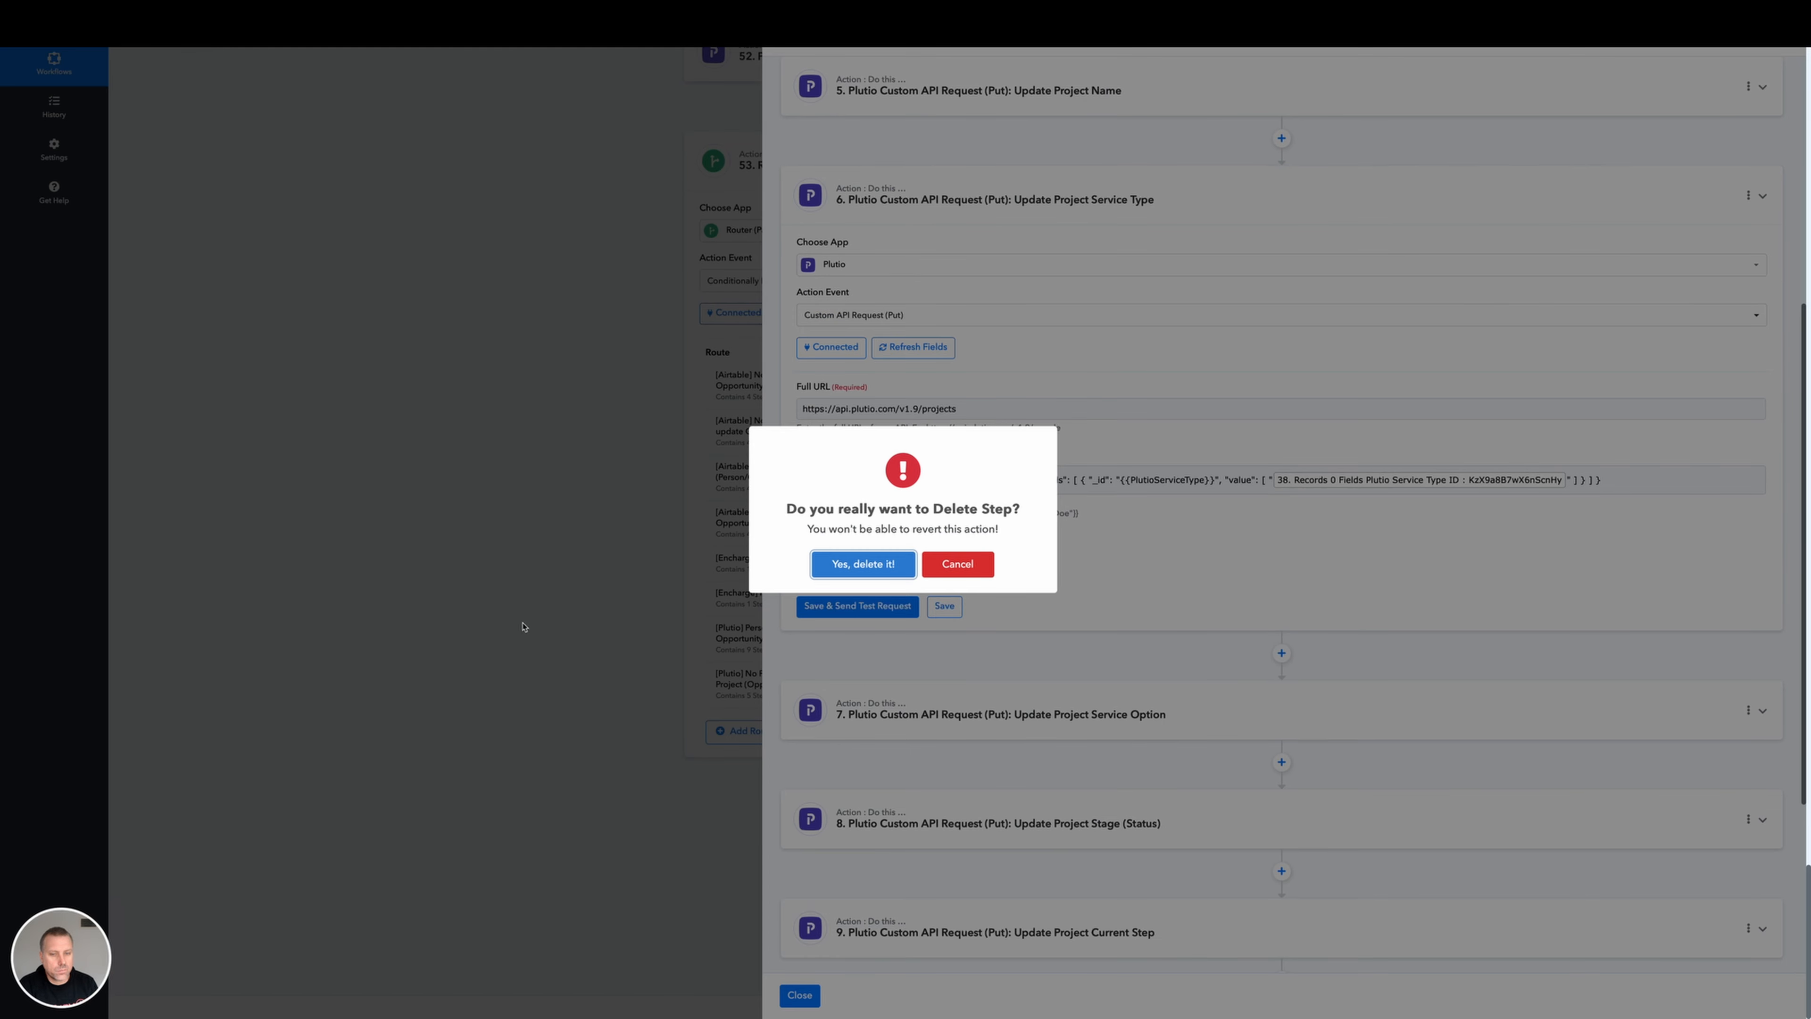
pyautogui.press('Return')
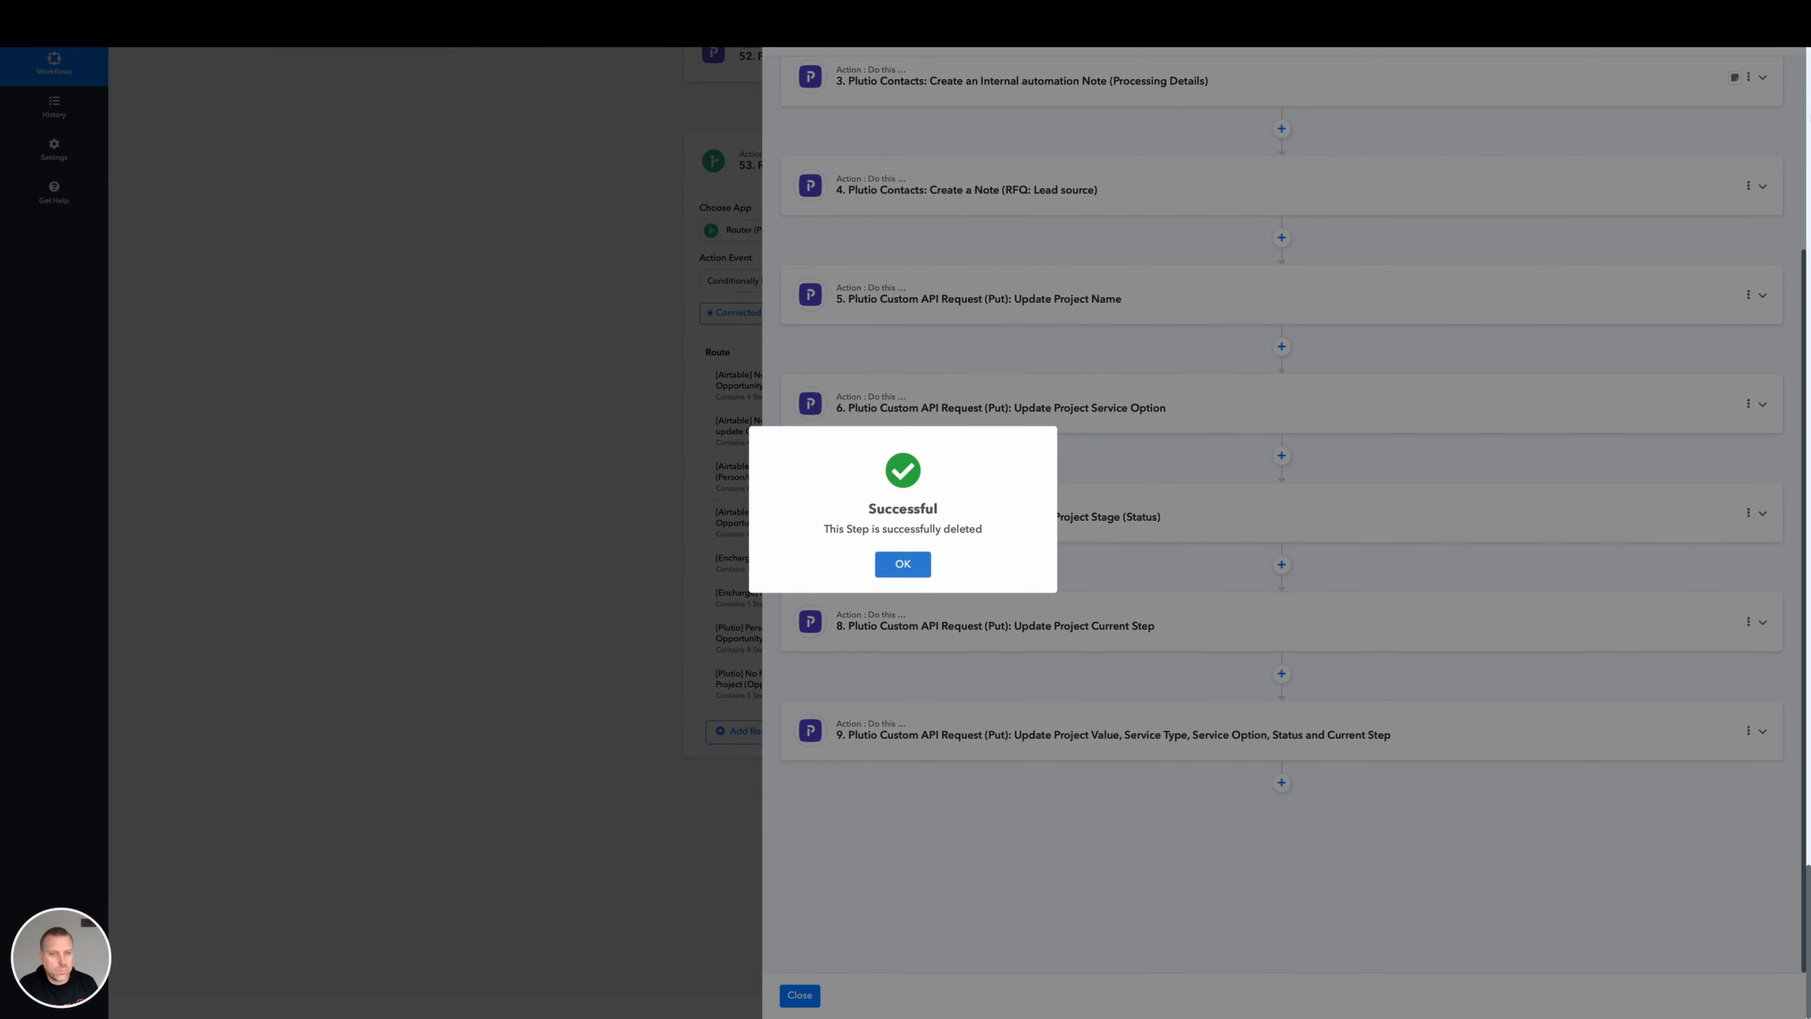
pyautogui.press('Return')
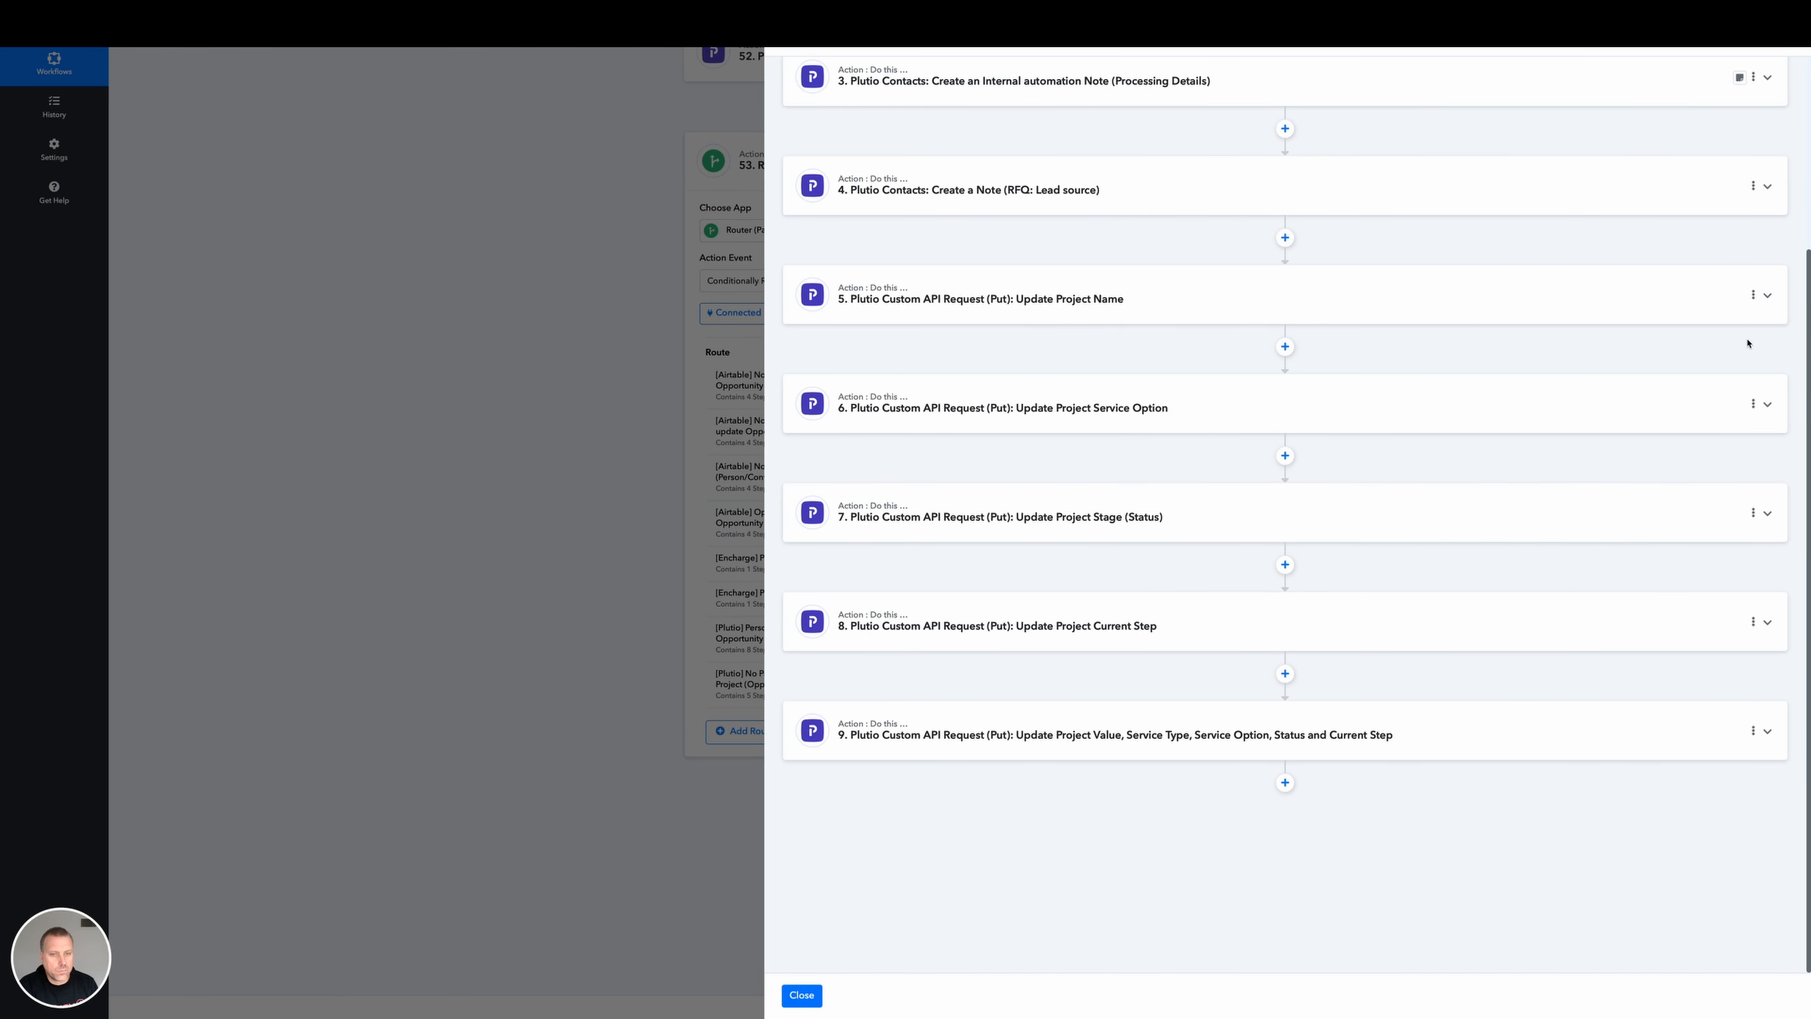
# Delete the separate Update Project Service Option request from the route and confirm the deletion.
pyautogui.click(1753, 403)
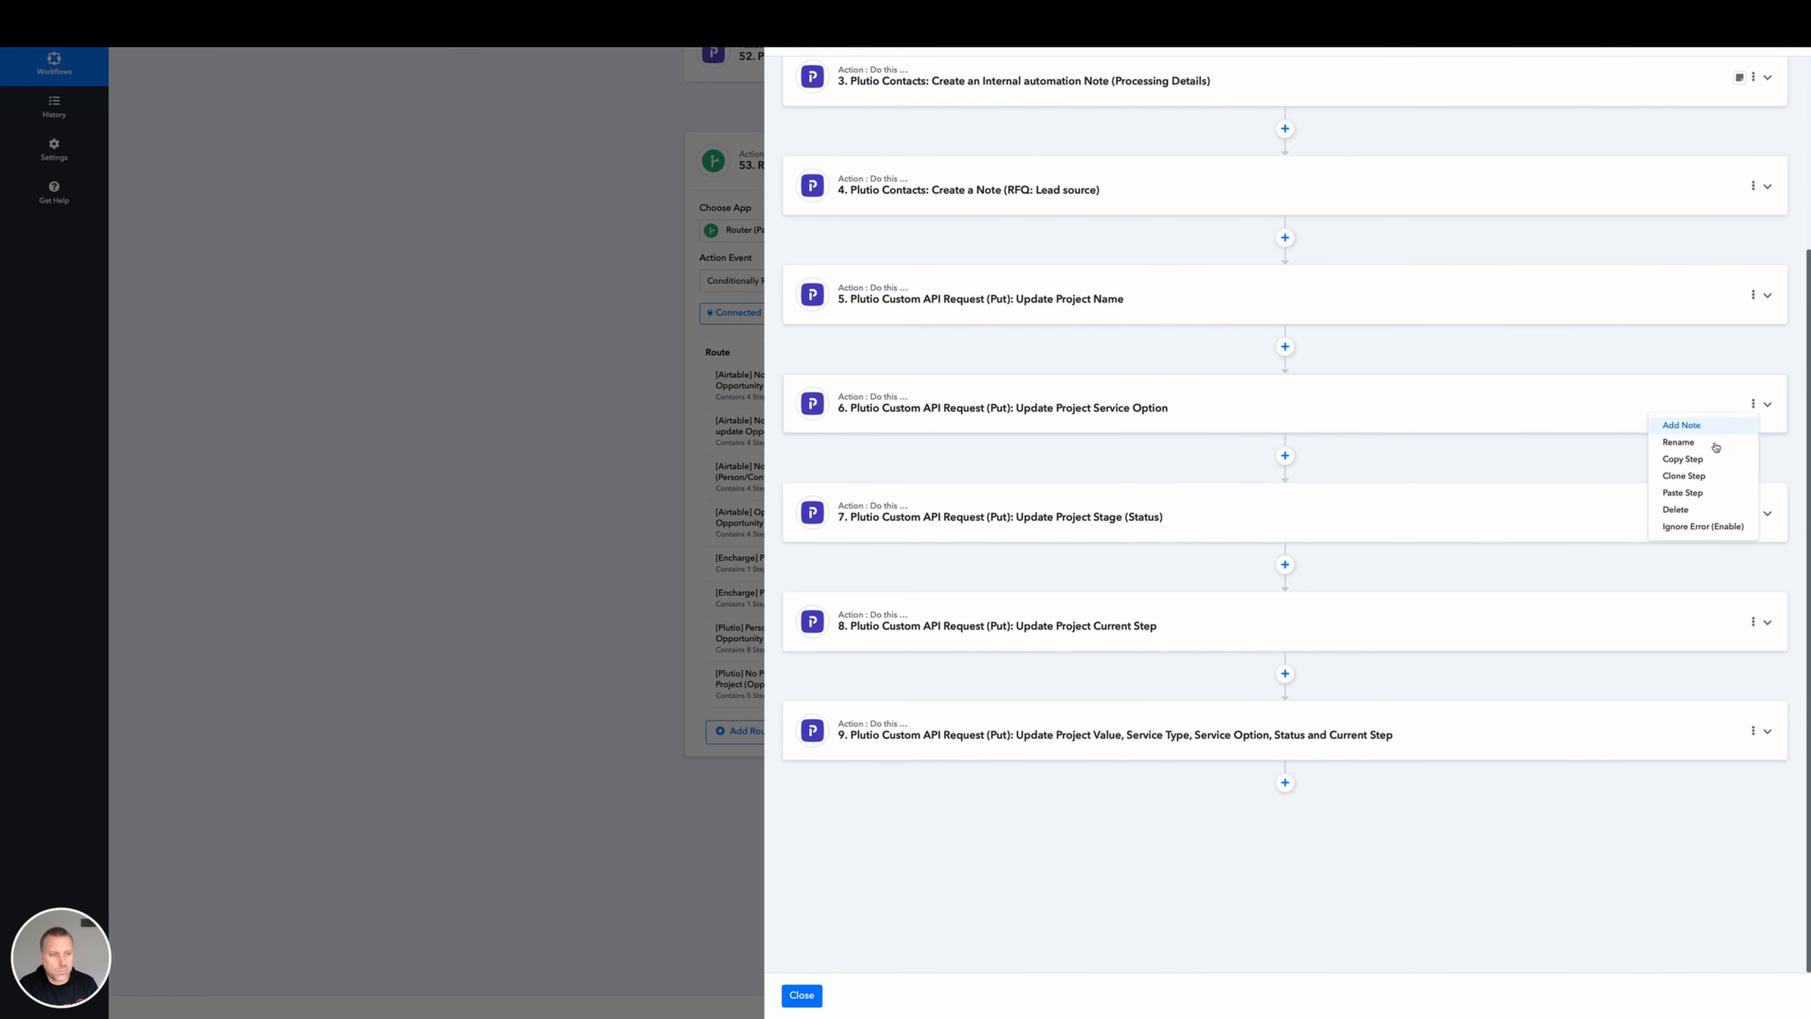
pyautogui.click(1677, 509)
pyautogui.press('Return')
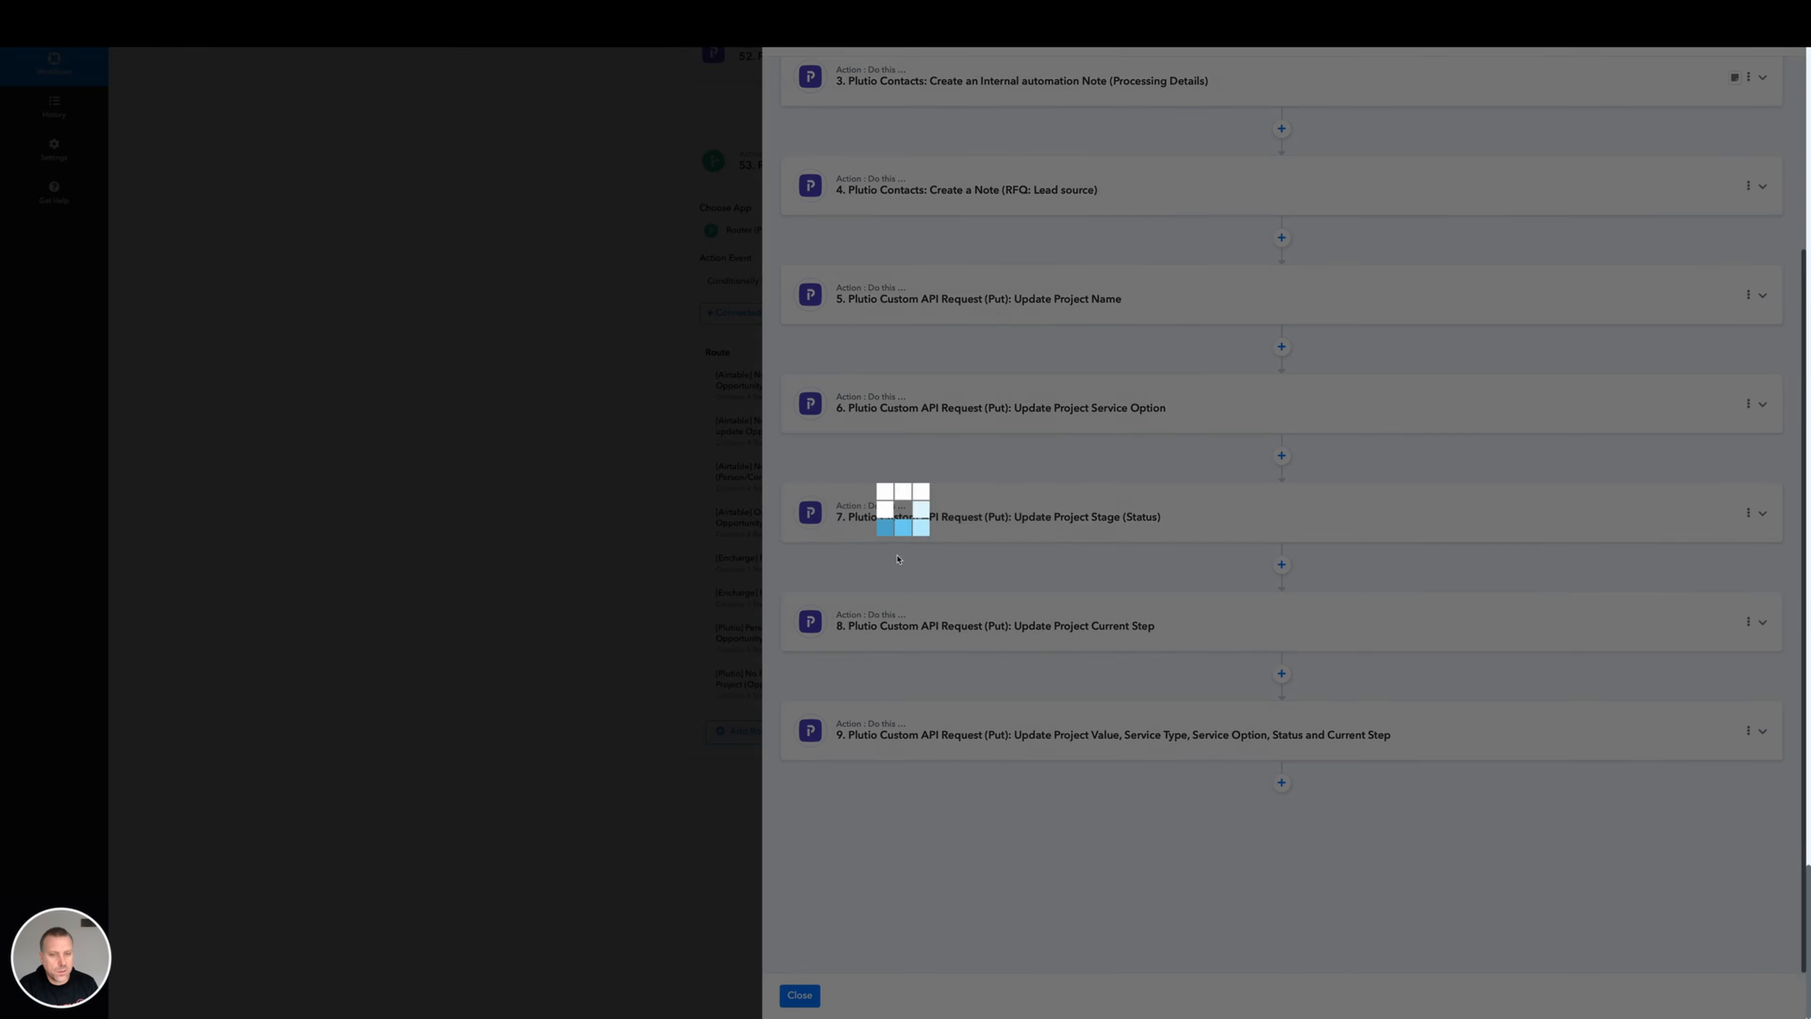
pyautogui.press('Return')
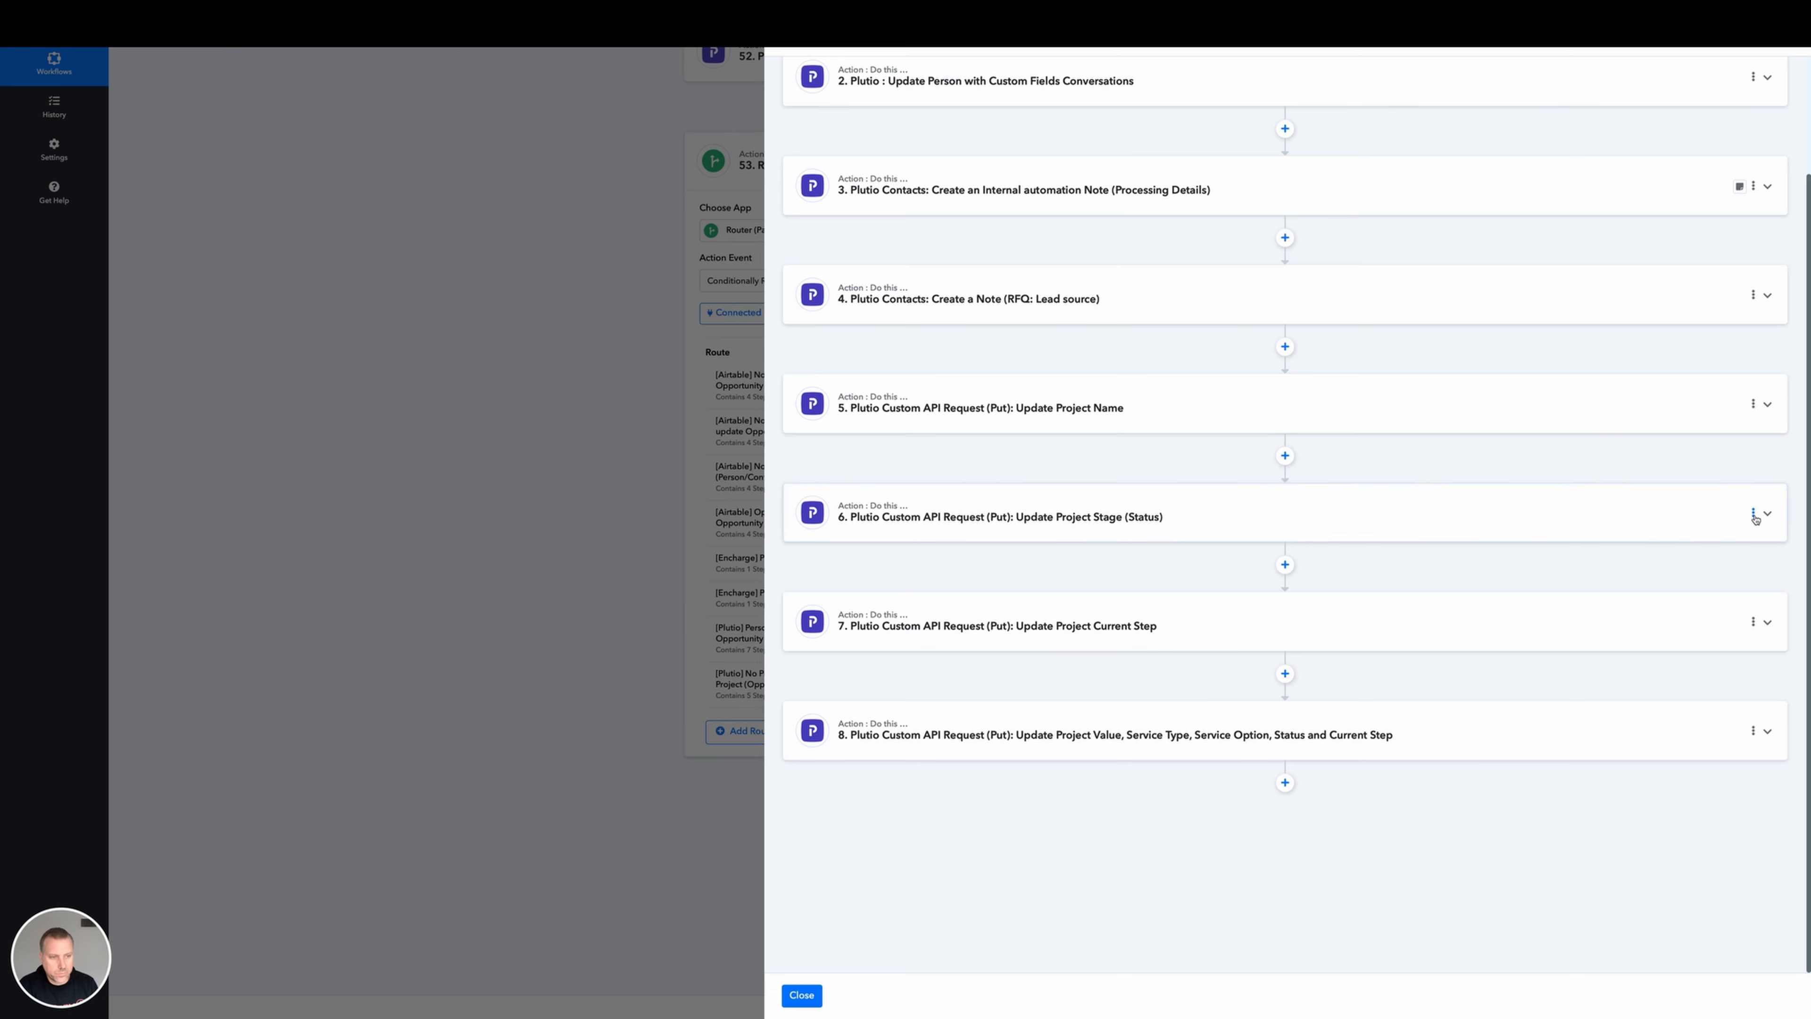
# Delete the separate Update Project Stage (Status) request from the route and confirm the deletion.
pyautogui.click(1753, 512)
pyautogui.click(1683, 619)
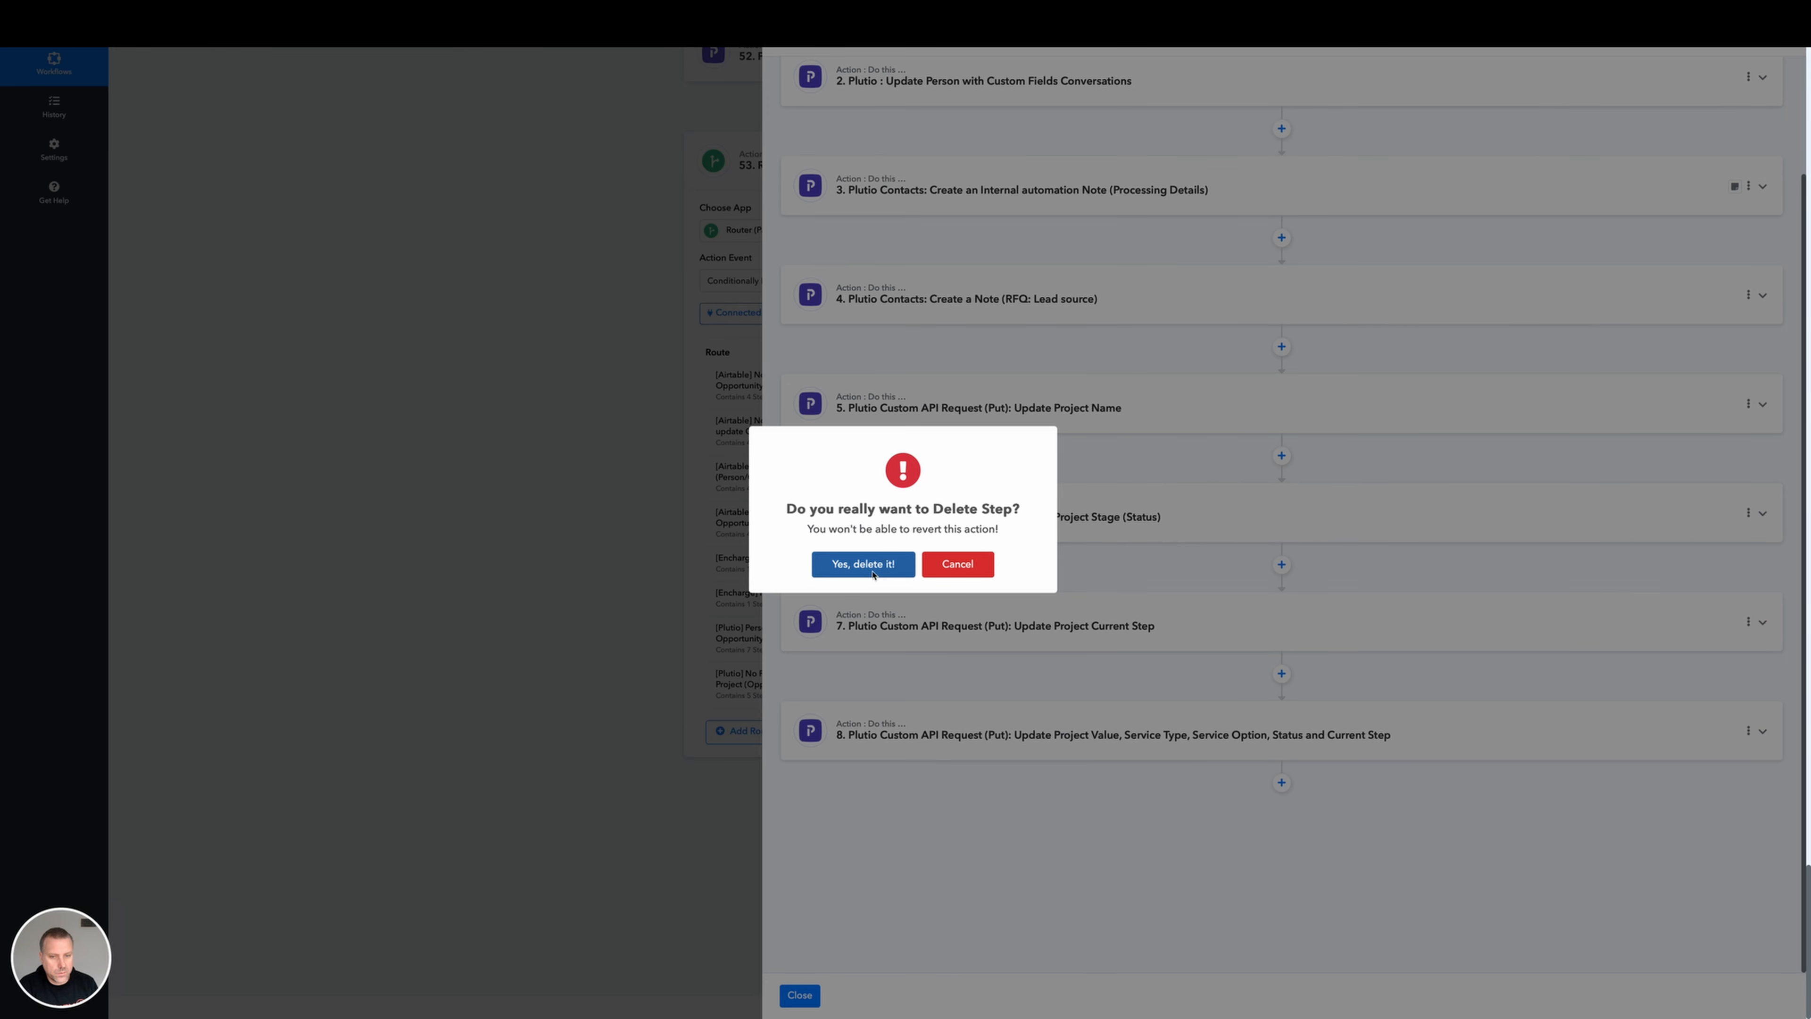
pyautogui.press('Return')
pyautogui.press('Return')
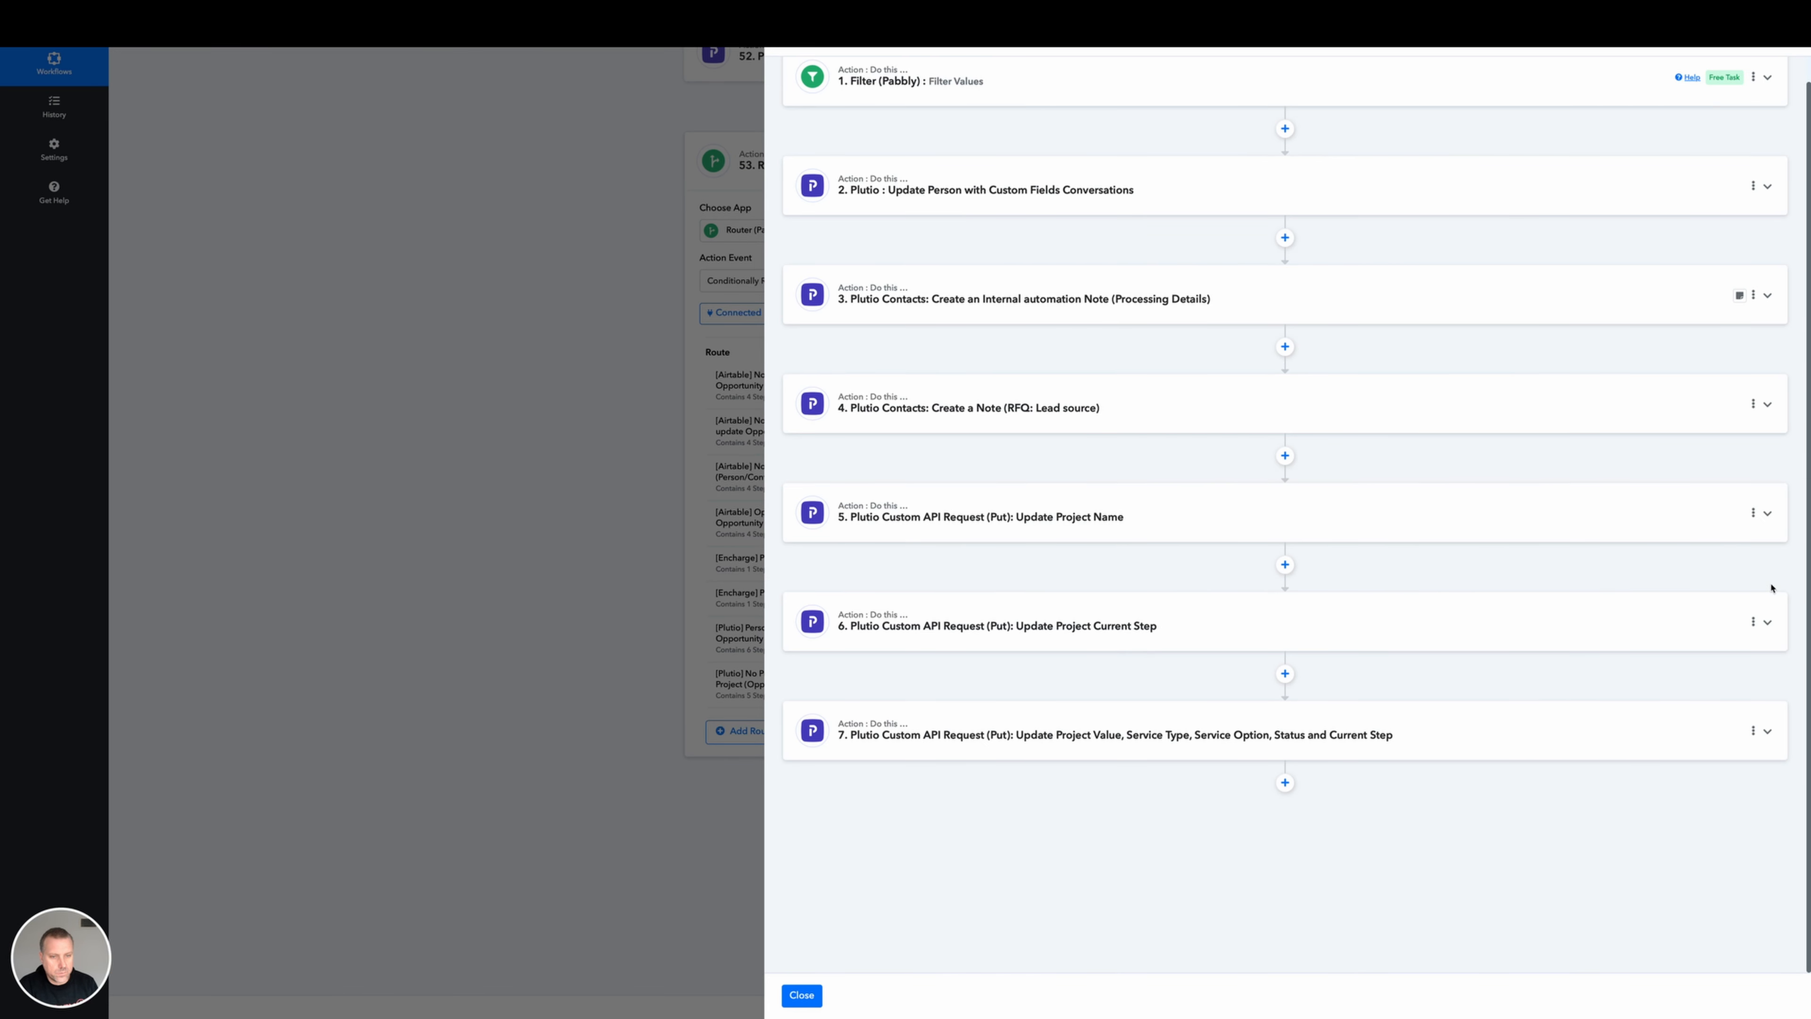
# Delete the separate Update Project Current Step request that precedes the combined request, and confirm the deletion.
pyautogui.click(1753, 621)
pyautogui.click(1677, 726)
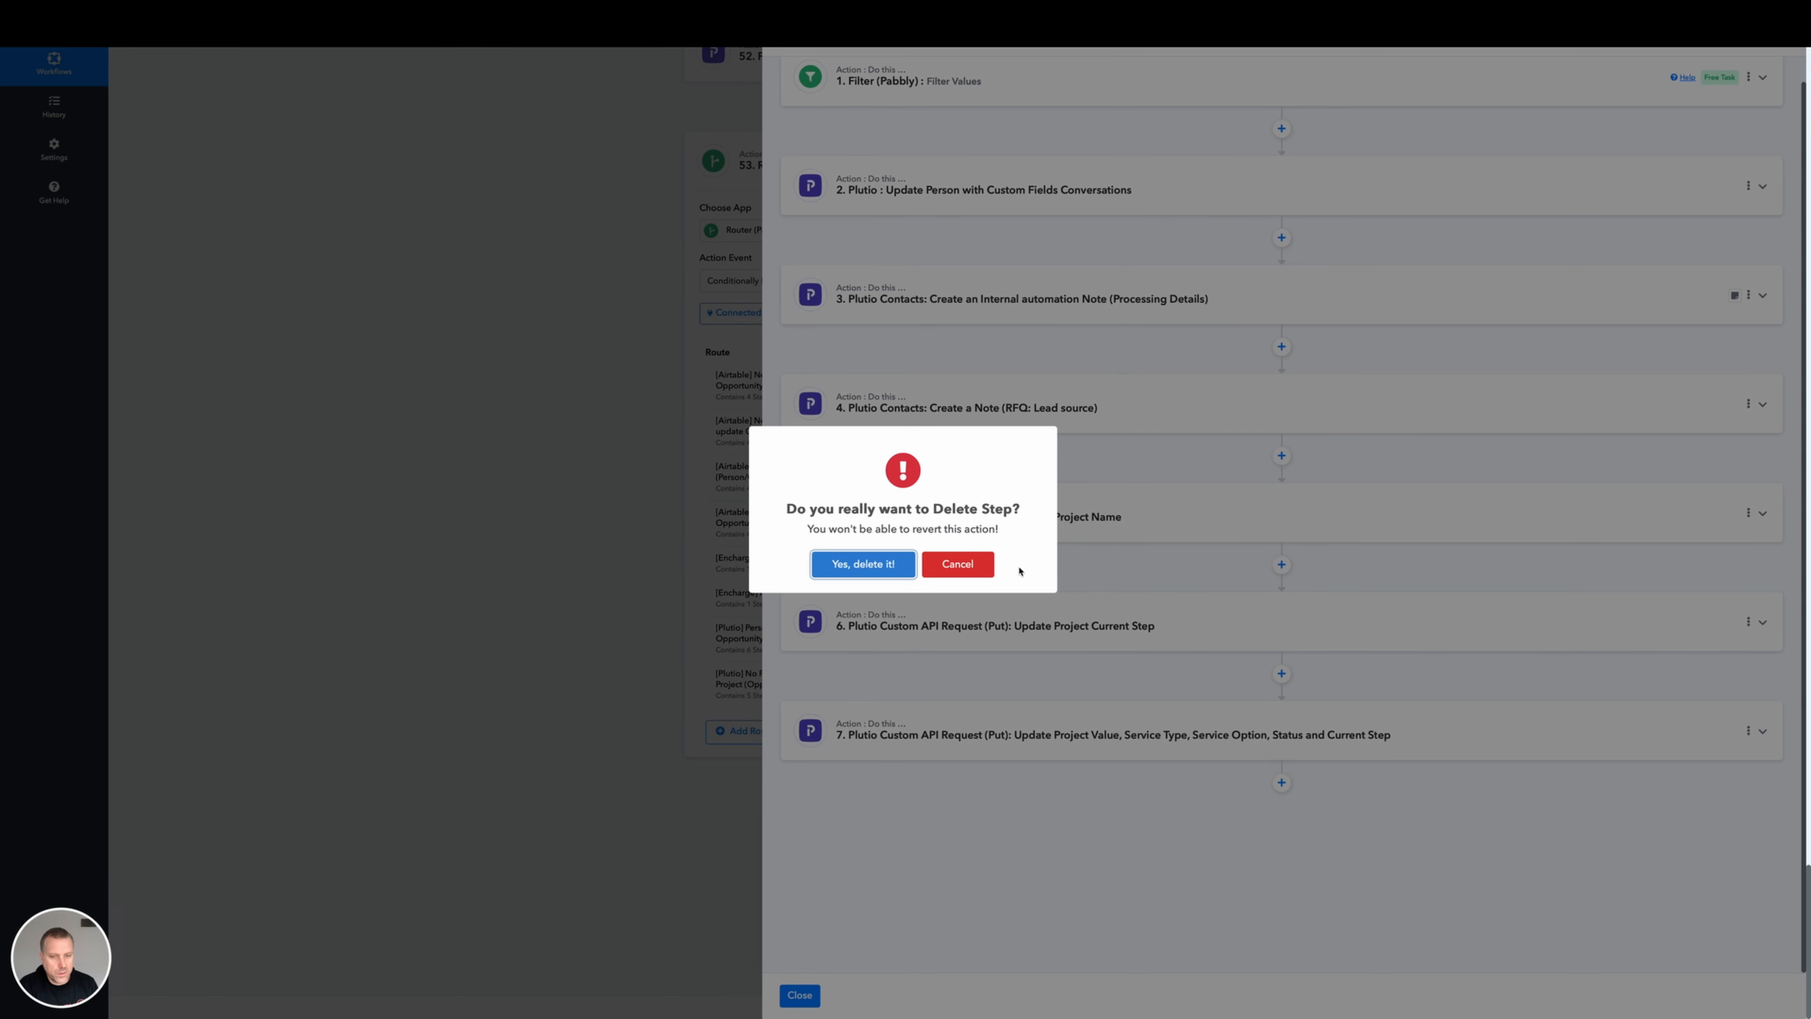
pyautogui.press('Return')
pyautogui.press('Return')
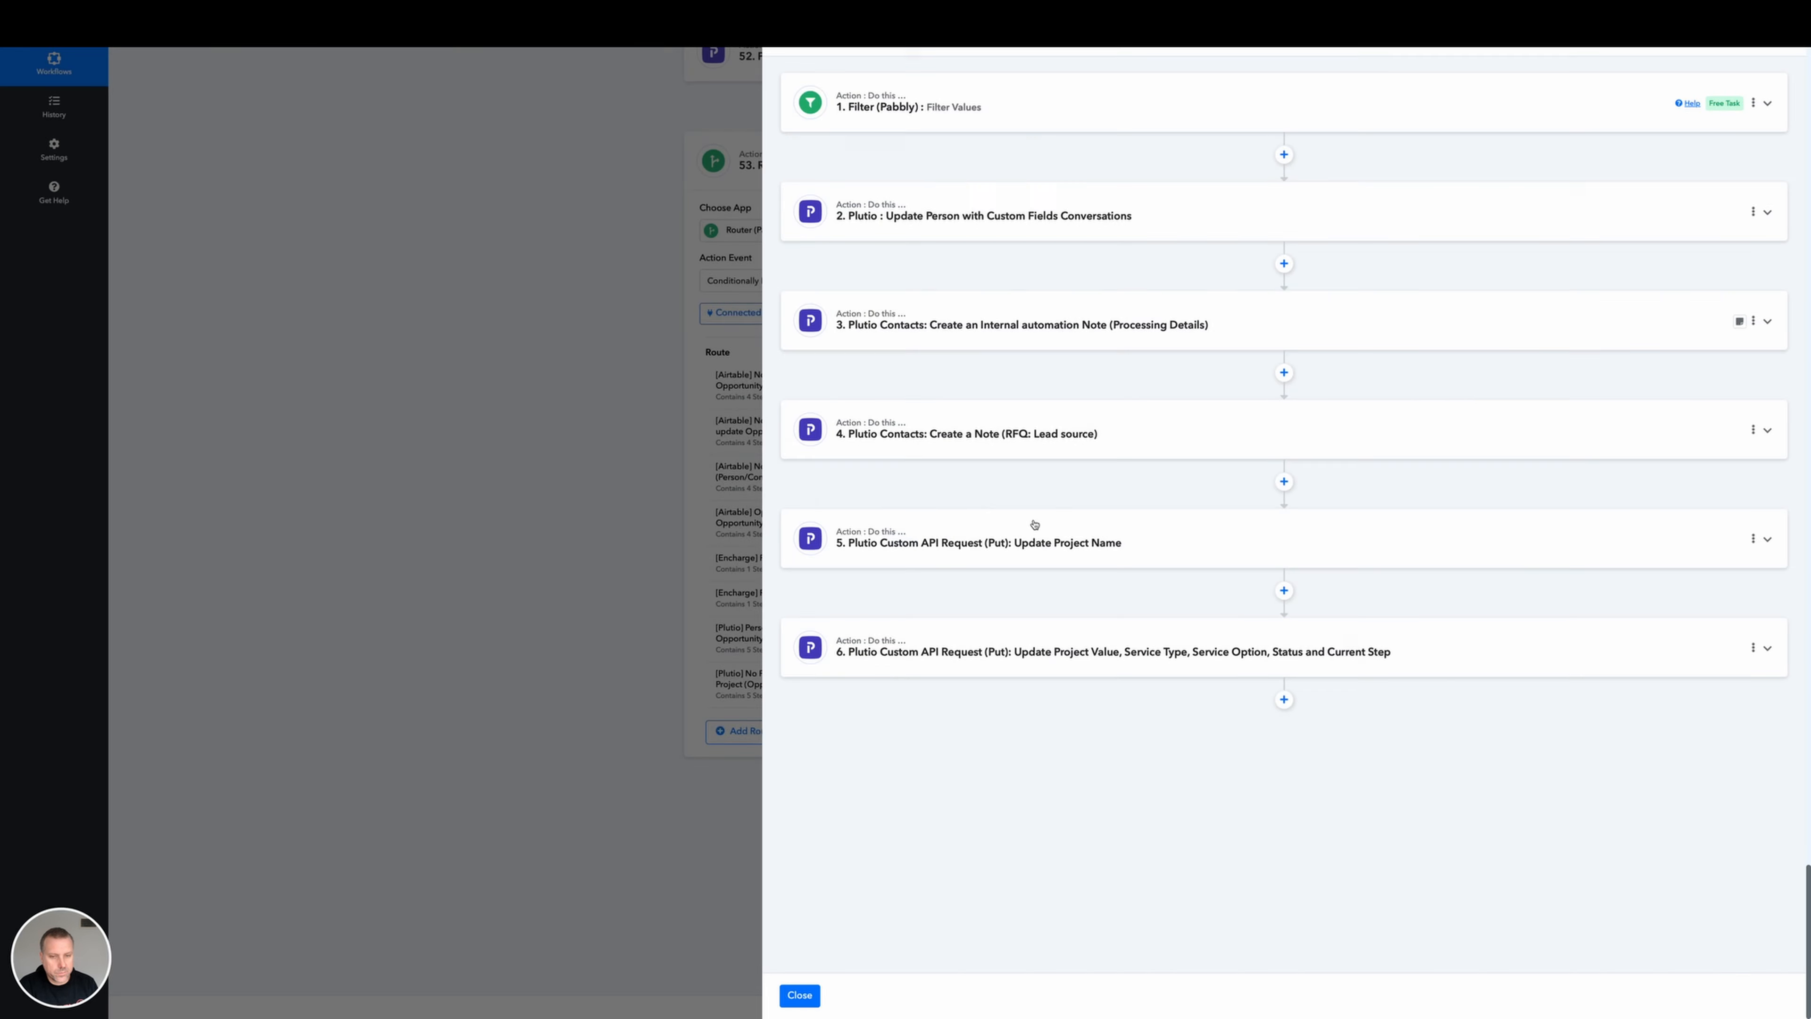